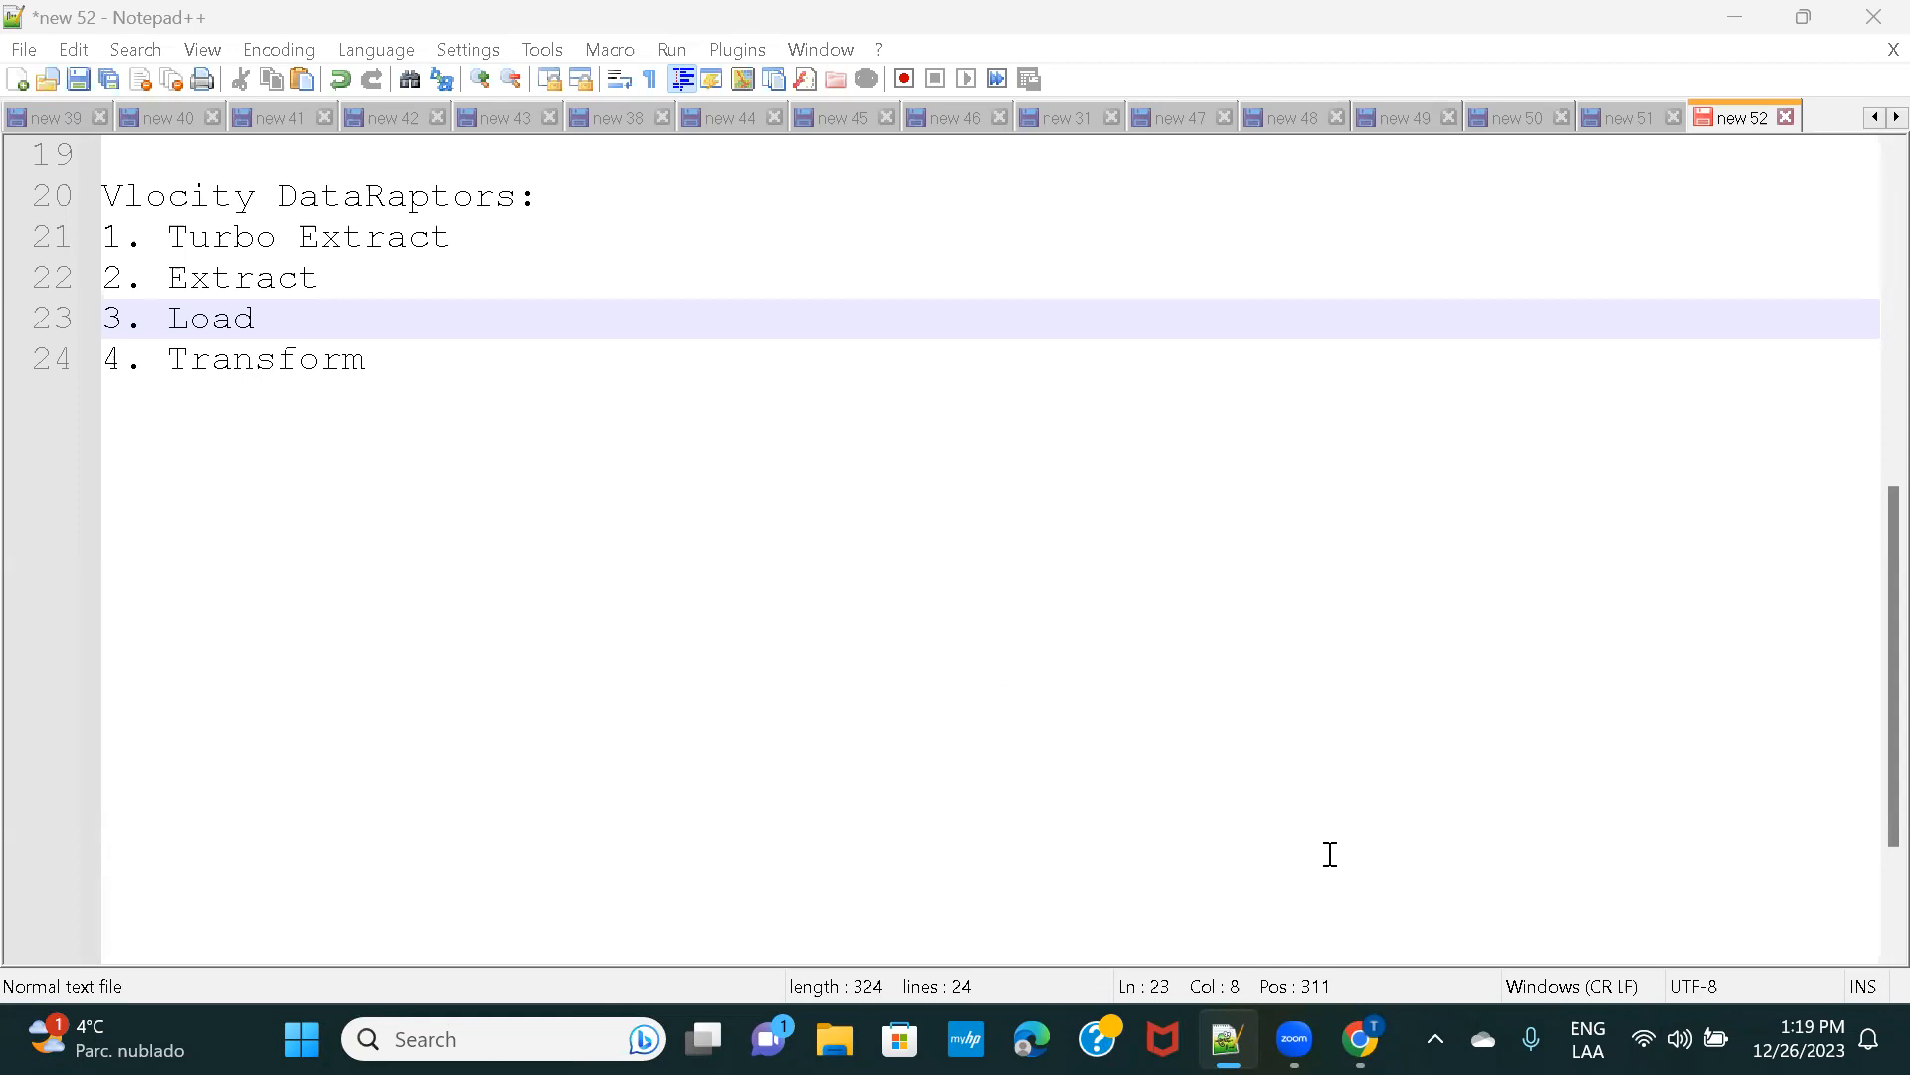
Switch to Chrome and create an OmniStudio DataRaptor named DR_LoadExample1 with the interface type Load, then save it.
{"action": "mouse_move", "coordinate": [1359, 1039]}
{"action": "left_click", "coordinate": [1204, 877]}
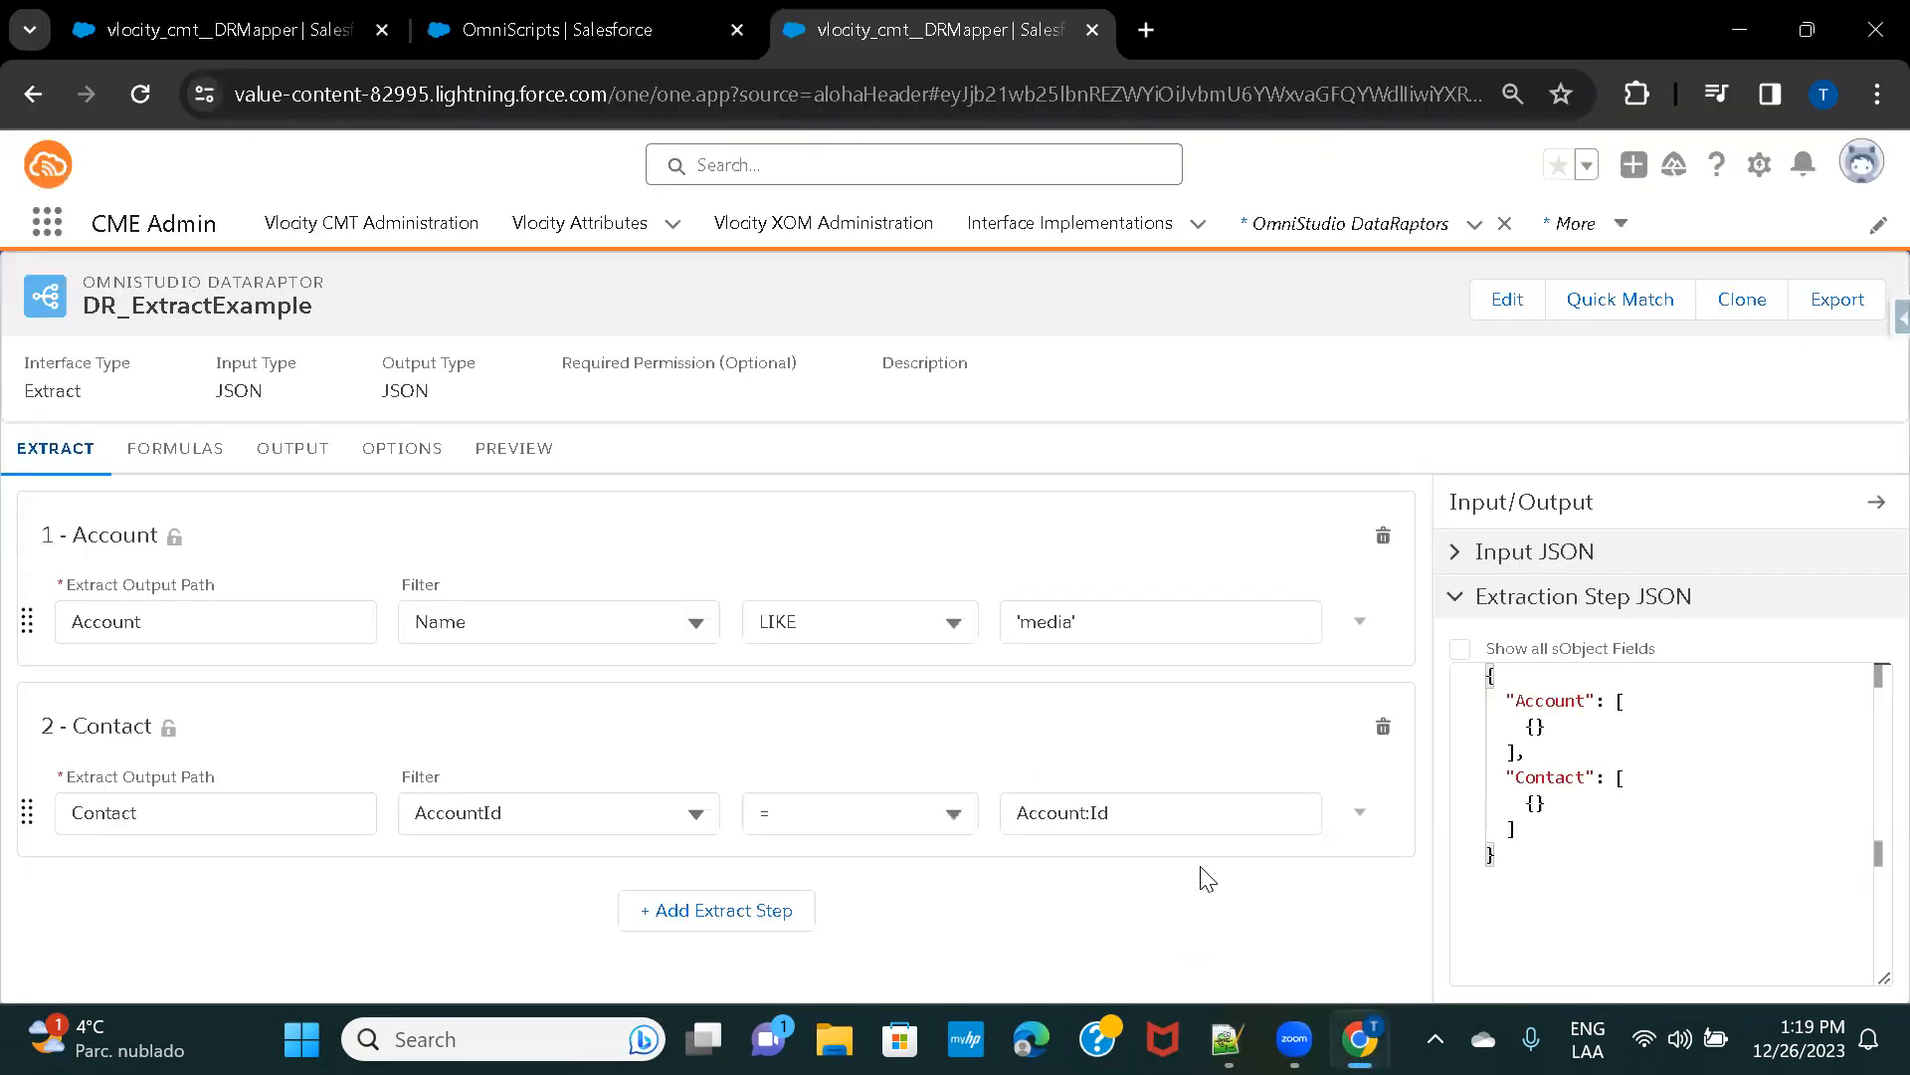
{"action": "left_click", "coordinate": [1313, 229]}
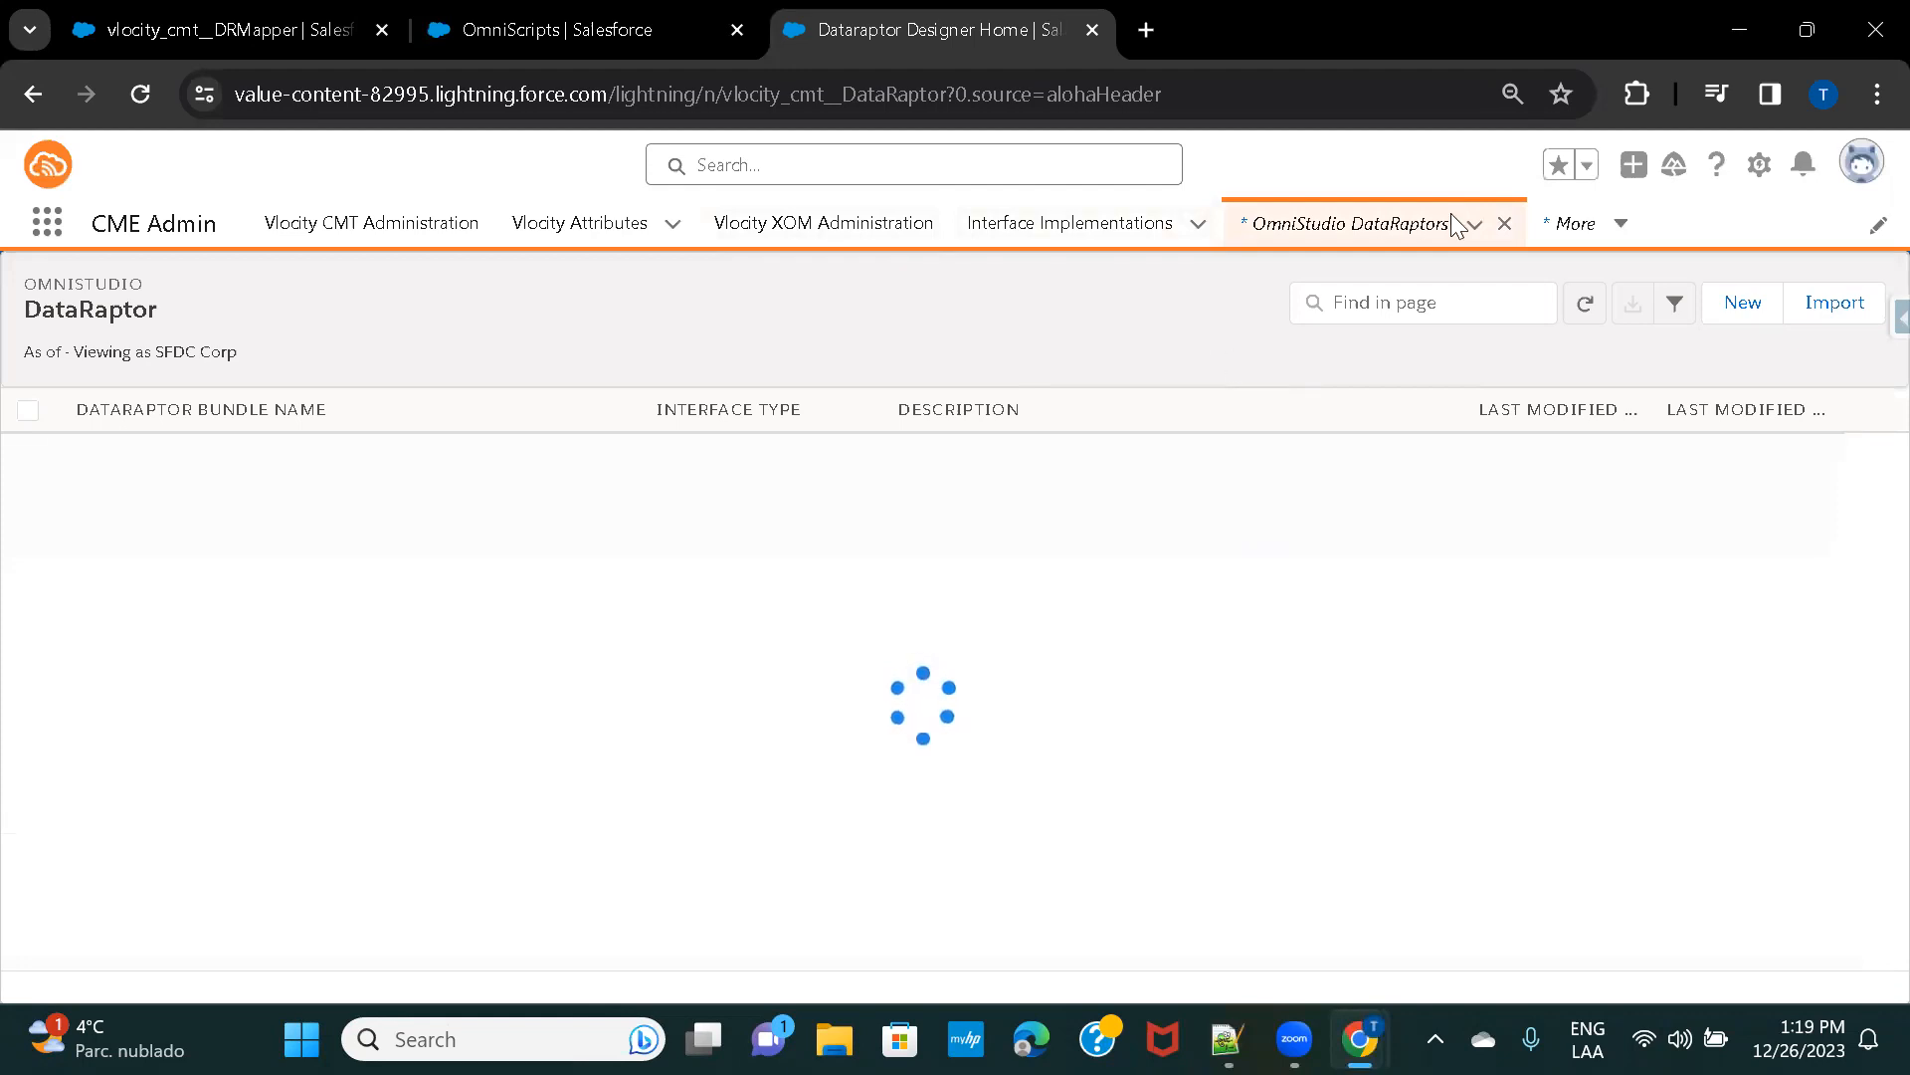
{"action": "left_click", "coordinate": [1743, 301]}
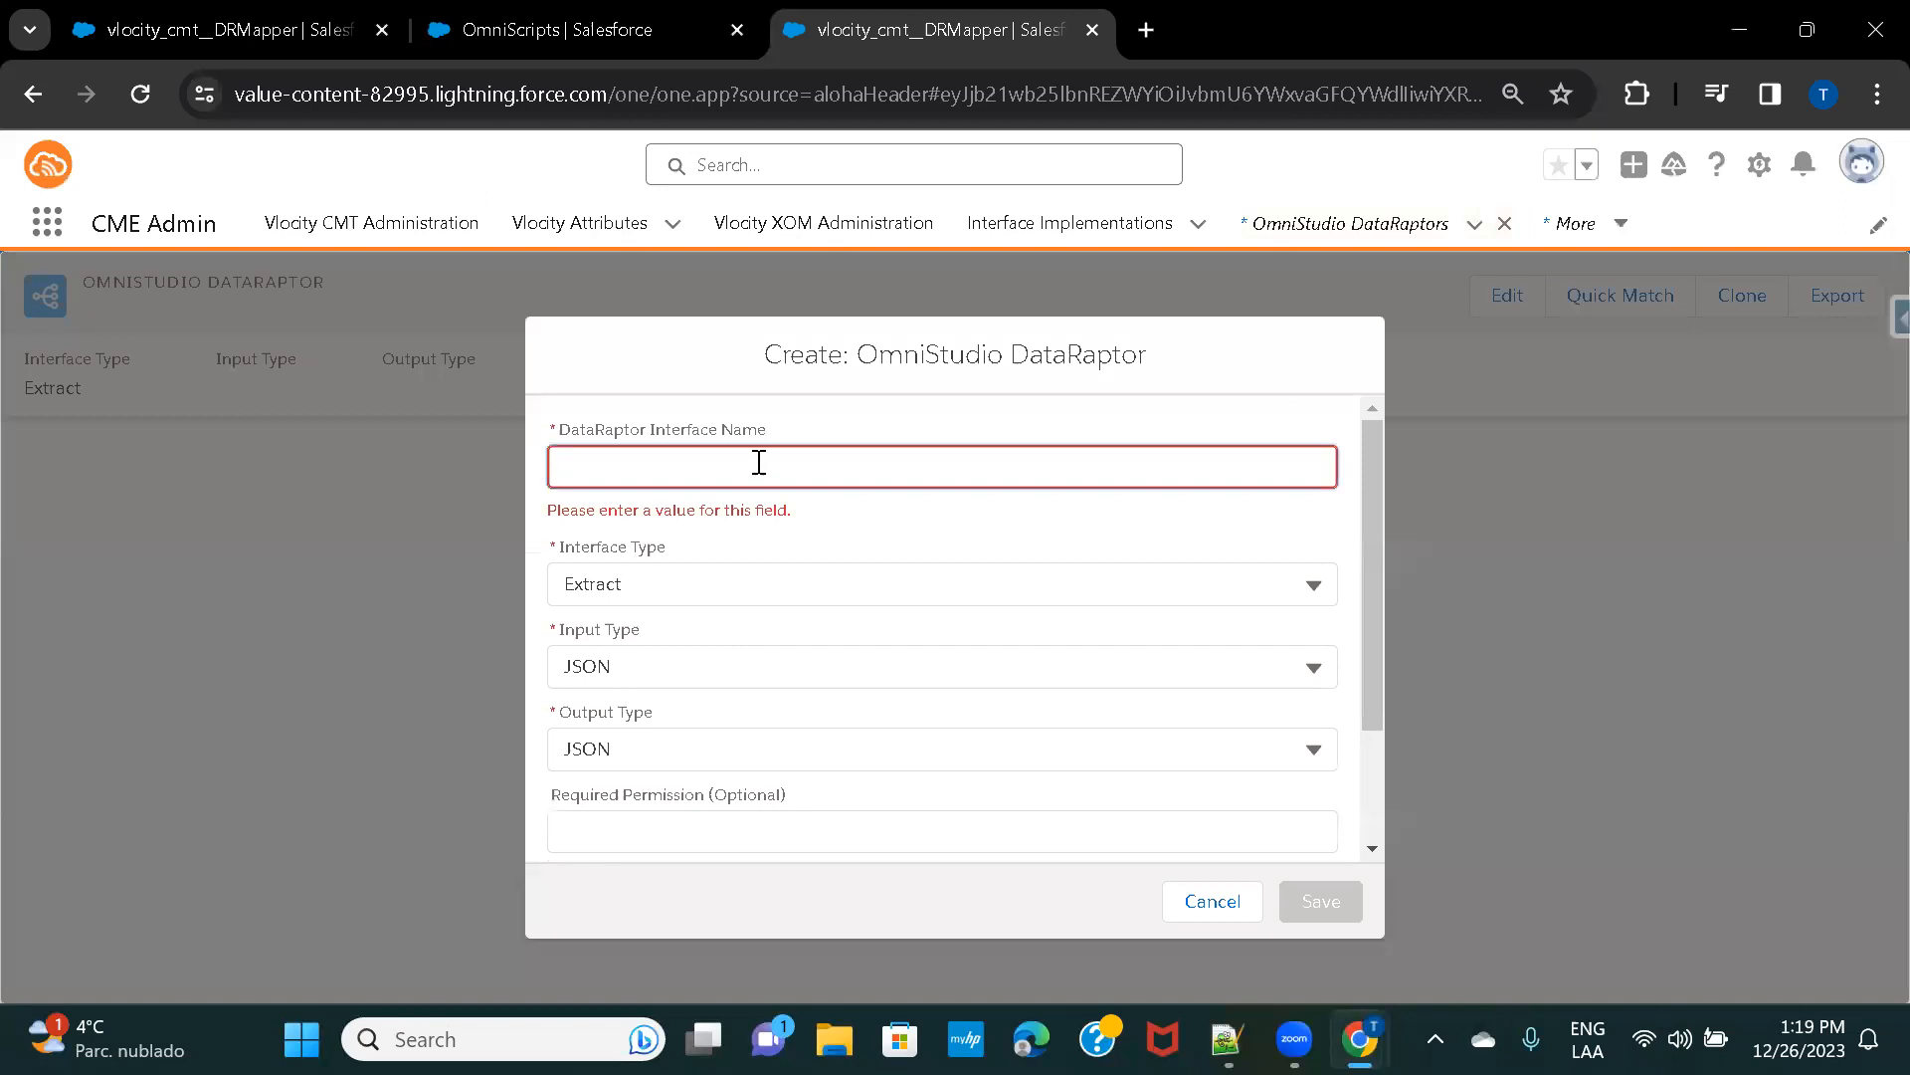
{"action": "type", "text": "DR"}
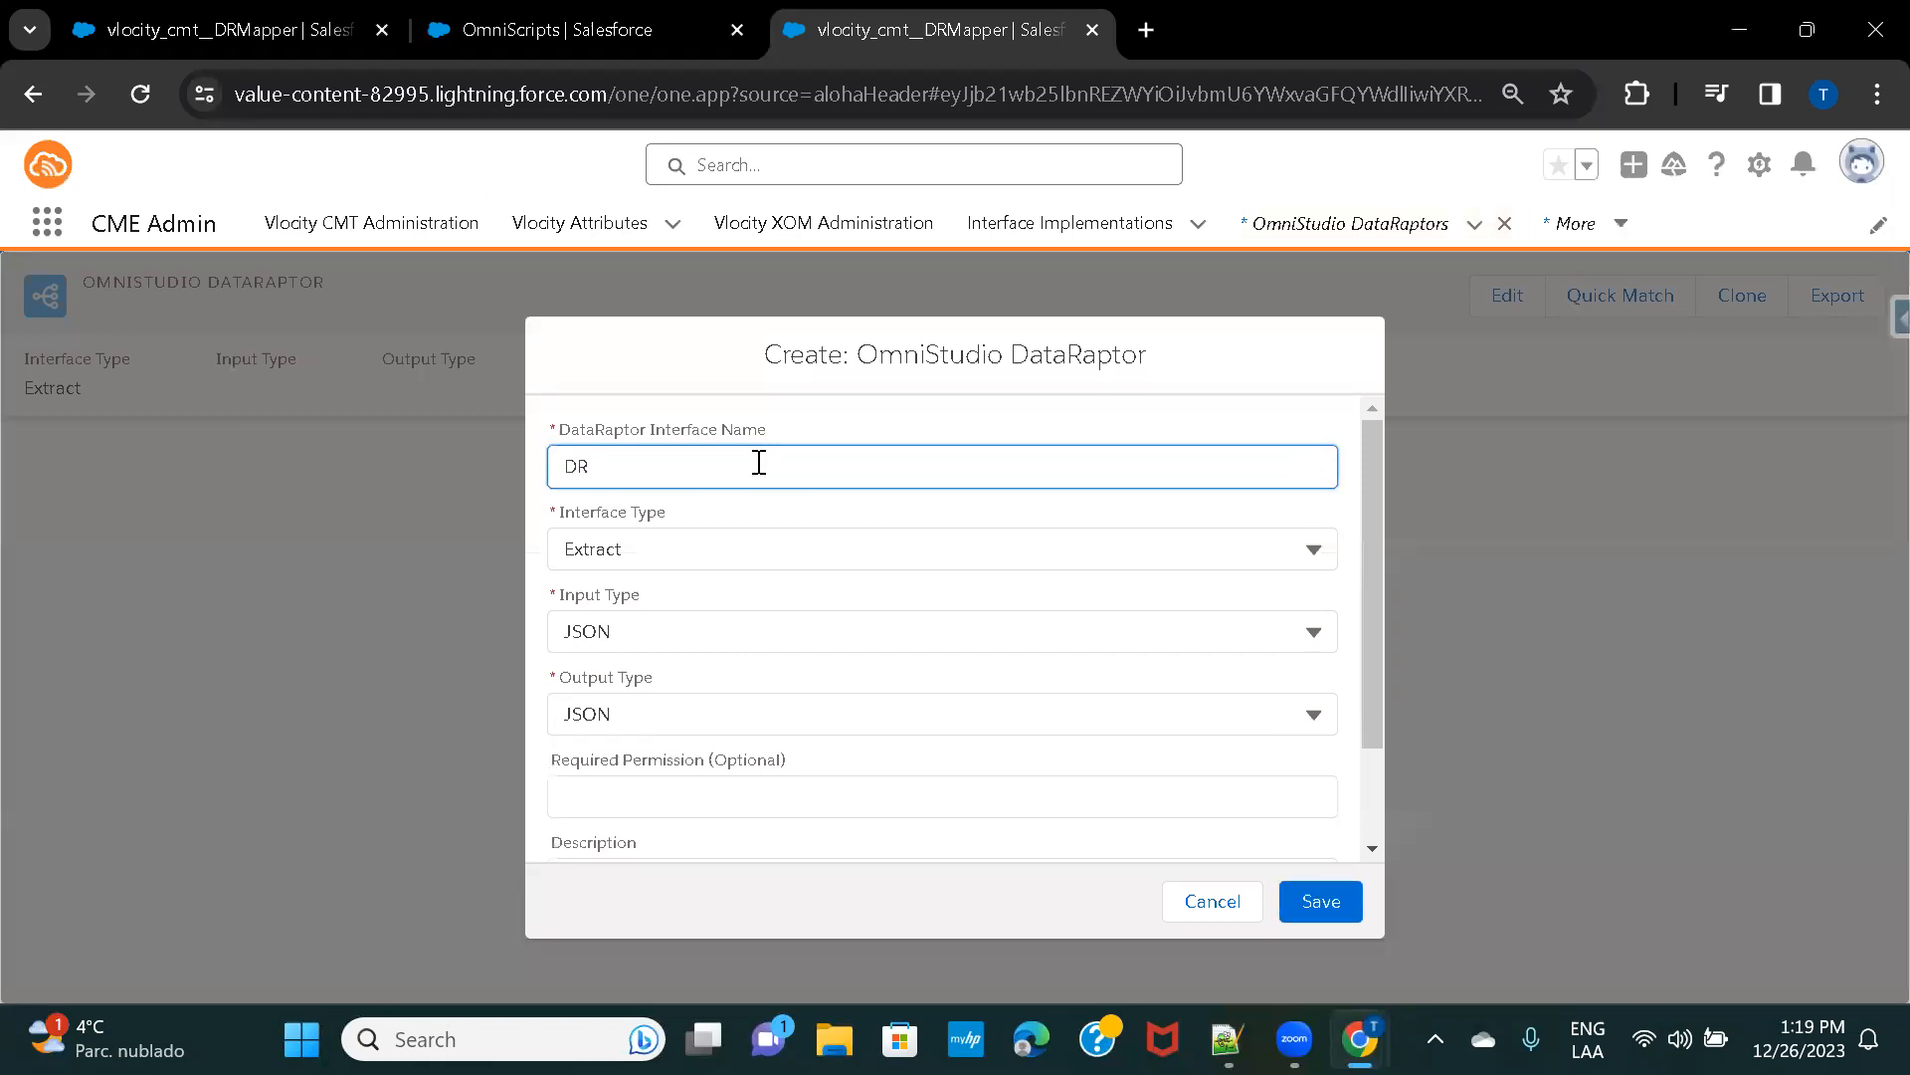
{"action": "type", "text": "_LoadExample1"}
{"action": "left_click", "coordinate": [686, 547]}
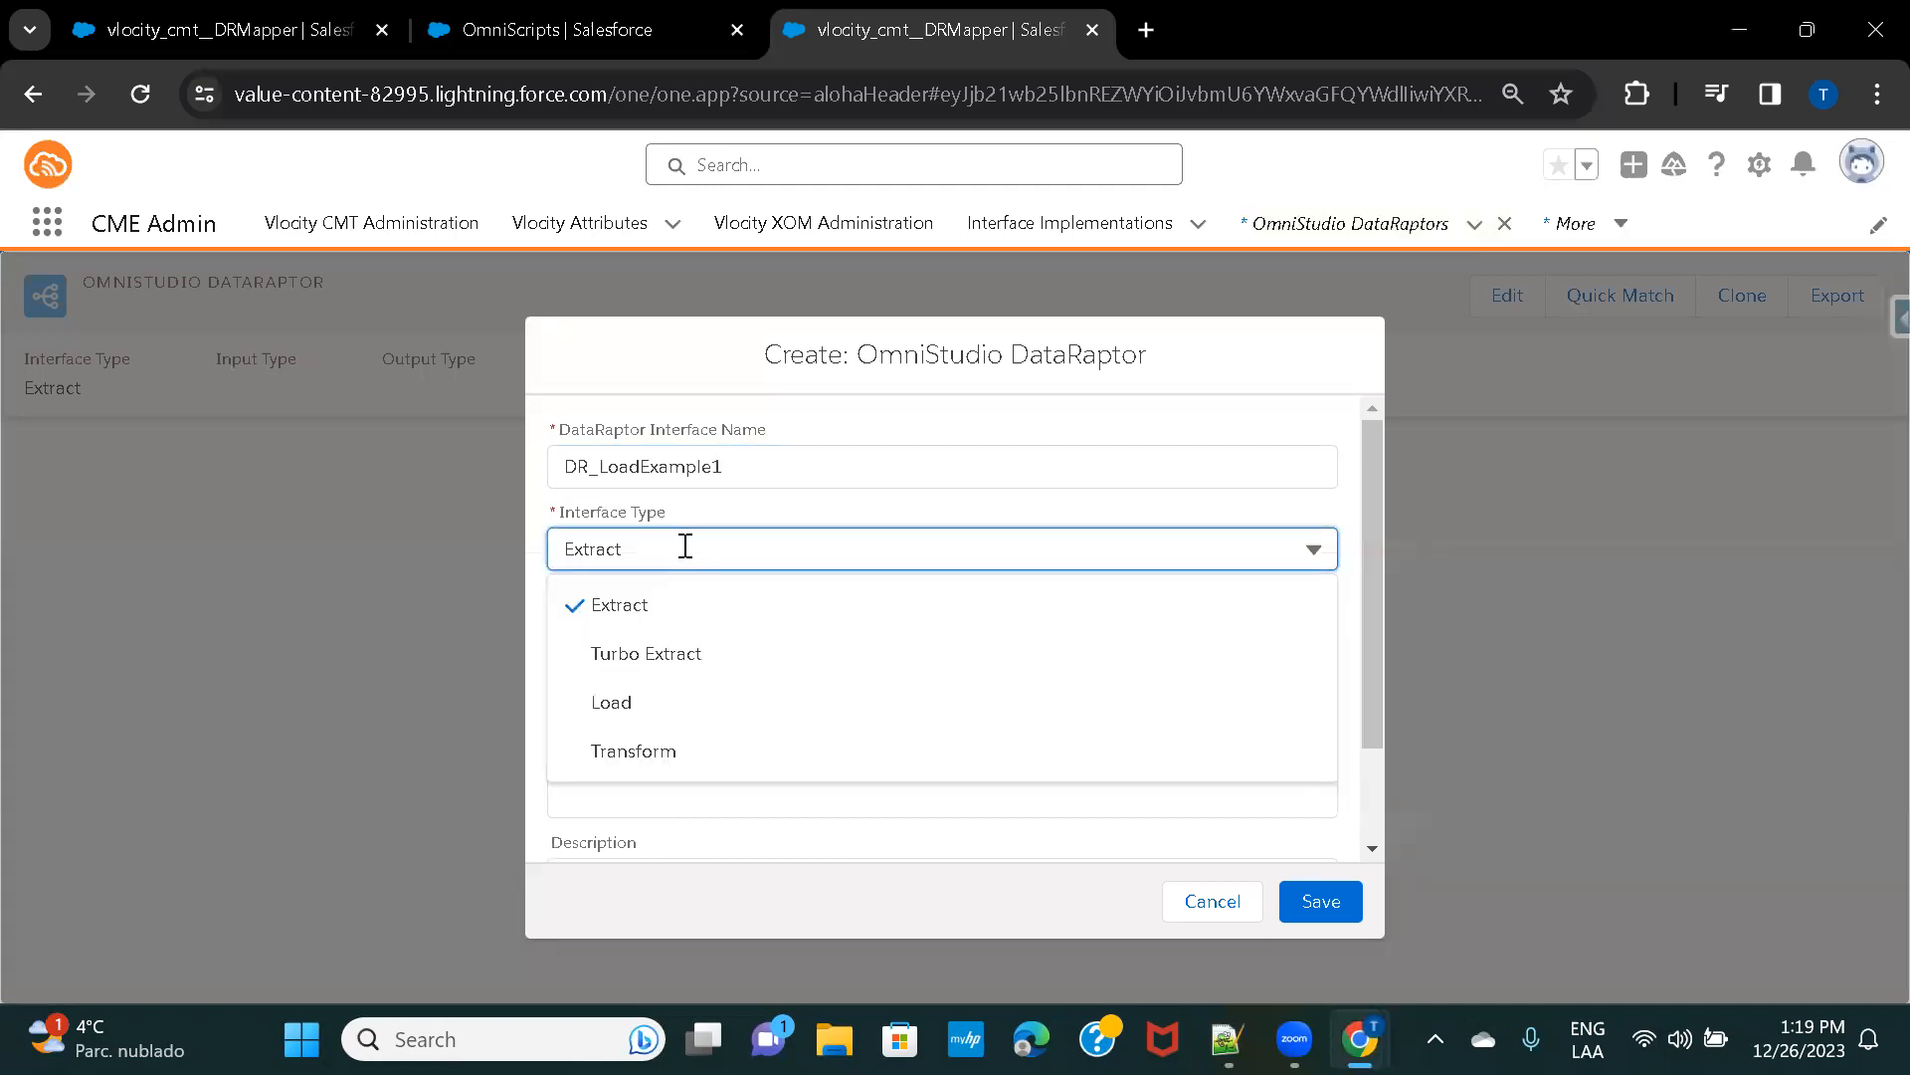
{"action": "left_click", "coordinate": [646, 706]}
{"action": "scroll", "coordinate": [820, 635], "scroll_direction": "down", "scroll_amount": 2}
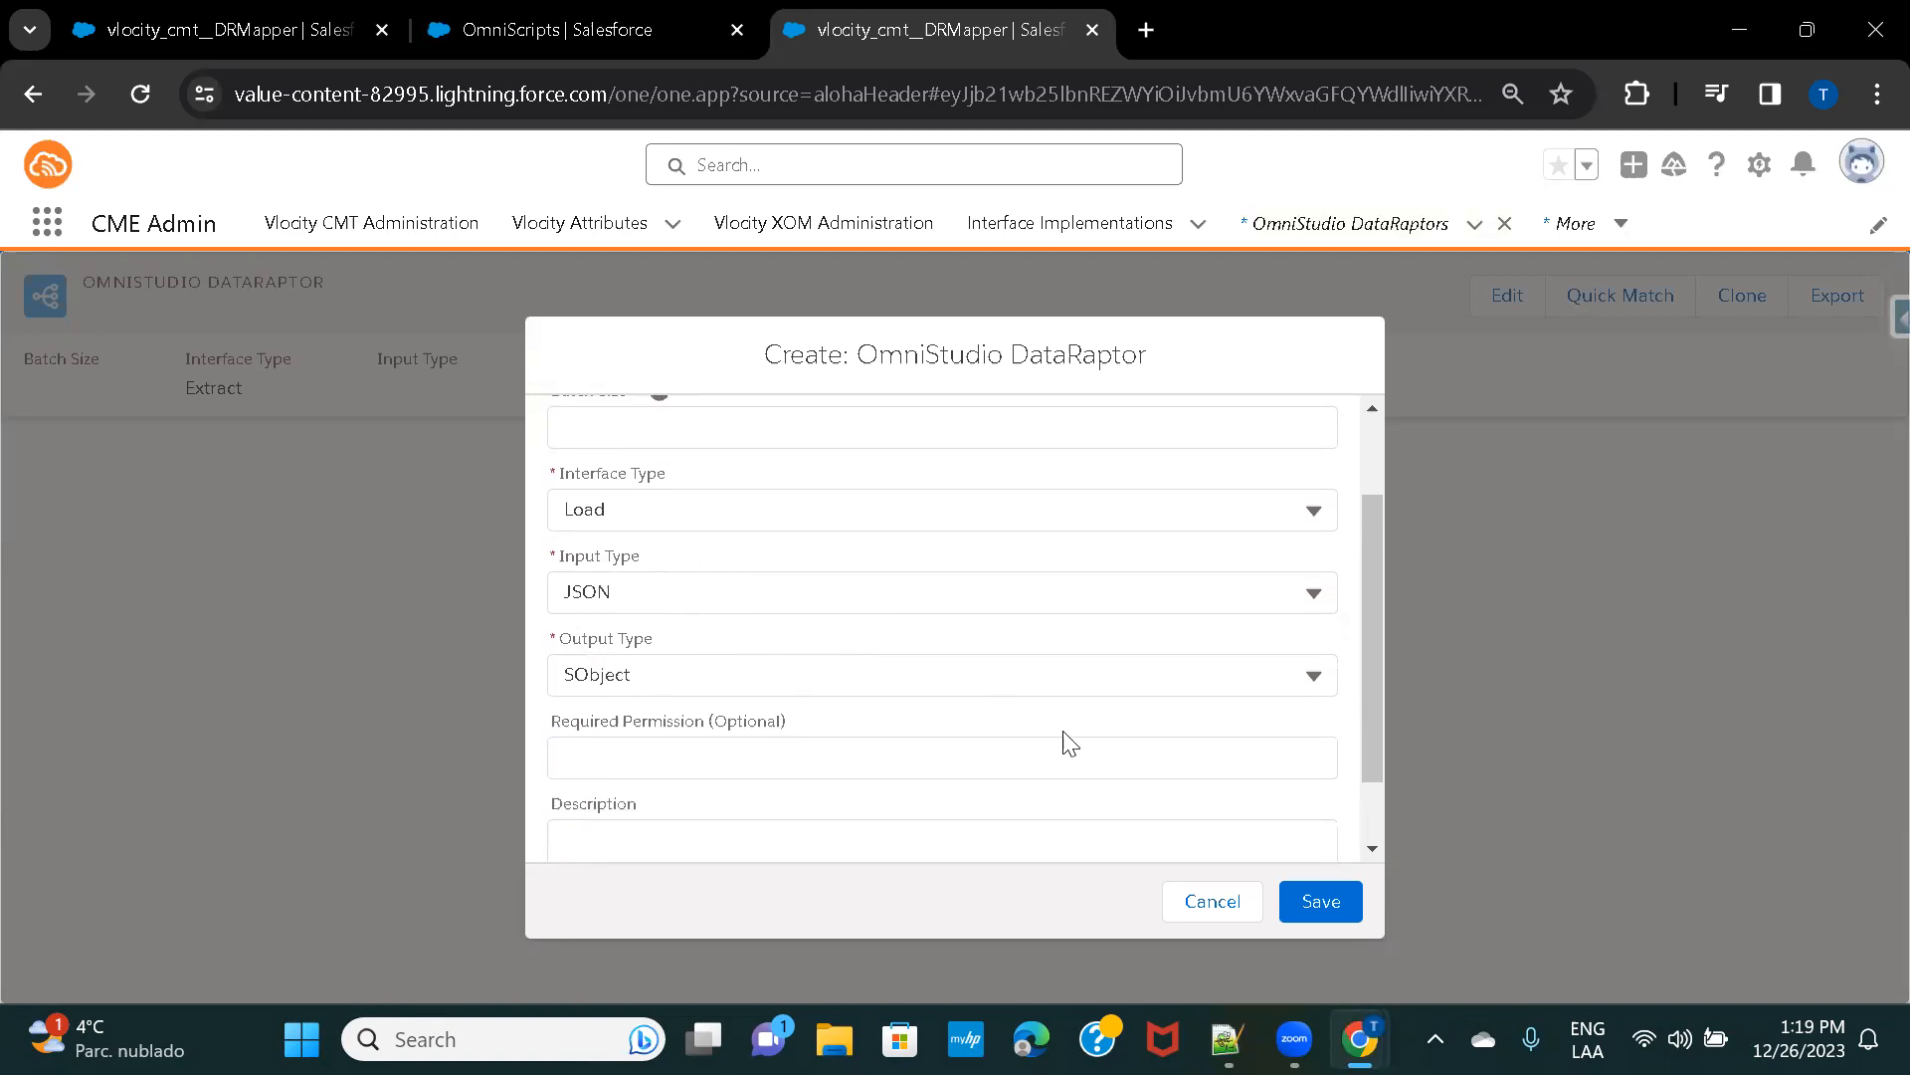
{"action": "scroll", "coordinate": [1066, 741], "scroll_direction": "down", "scroll_amount": 1}
{"action": "left_click", "coordinate": [1304, 891]}
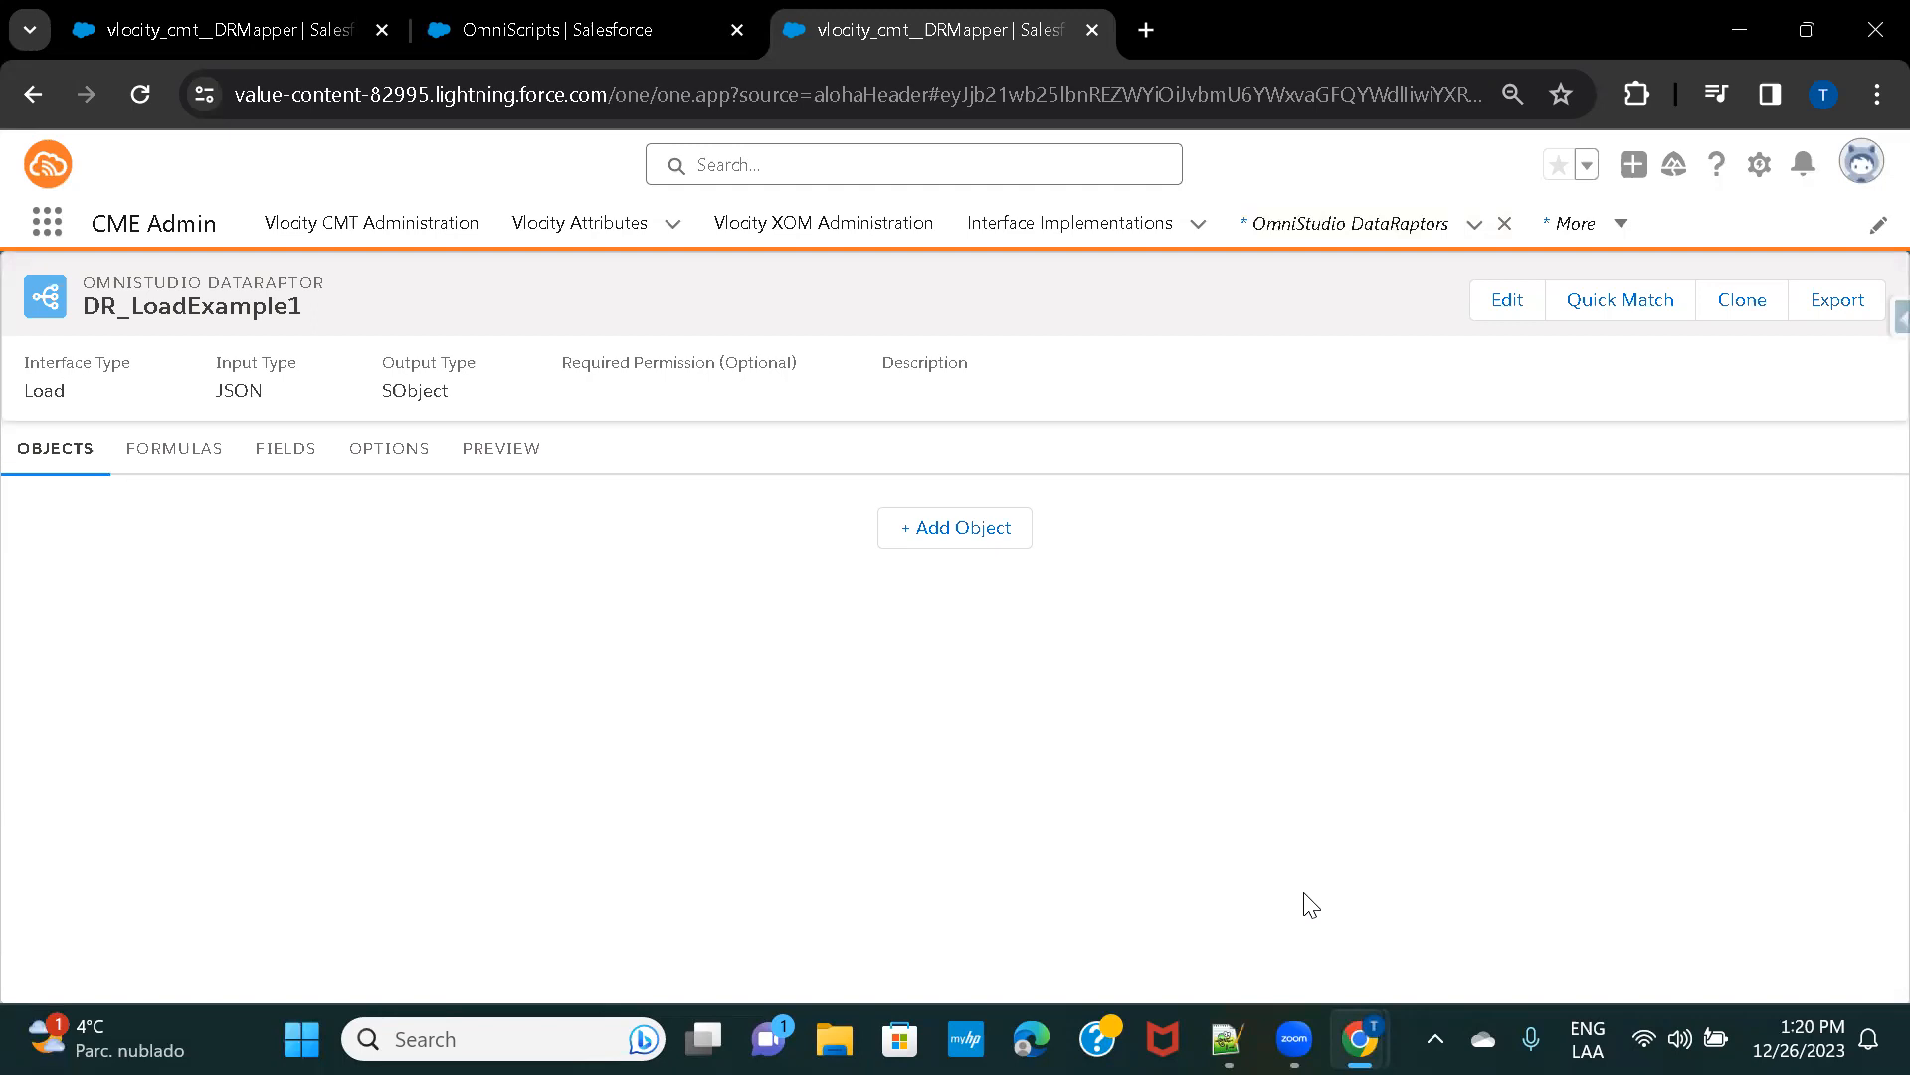
In Notepad++, add the lines "create a contact" and "update the contact" below the DataRaptor list, leaving one blank line.
{"action": "left_click", "coordinate": [1227, 1039]}
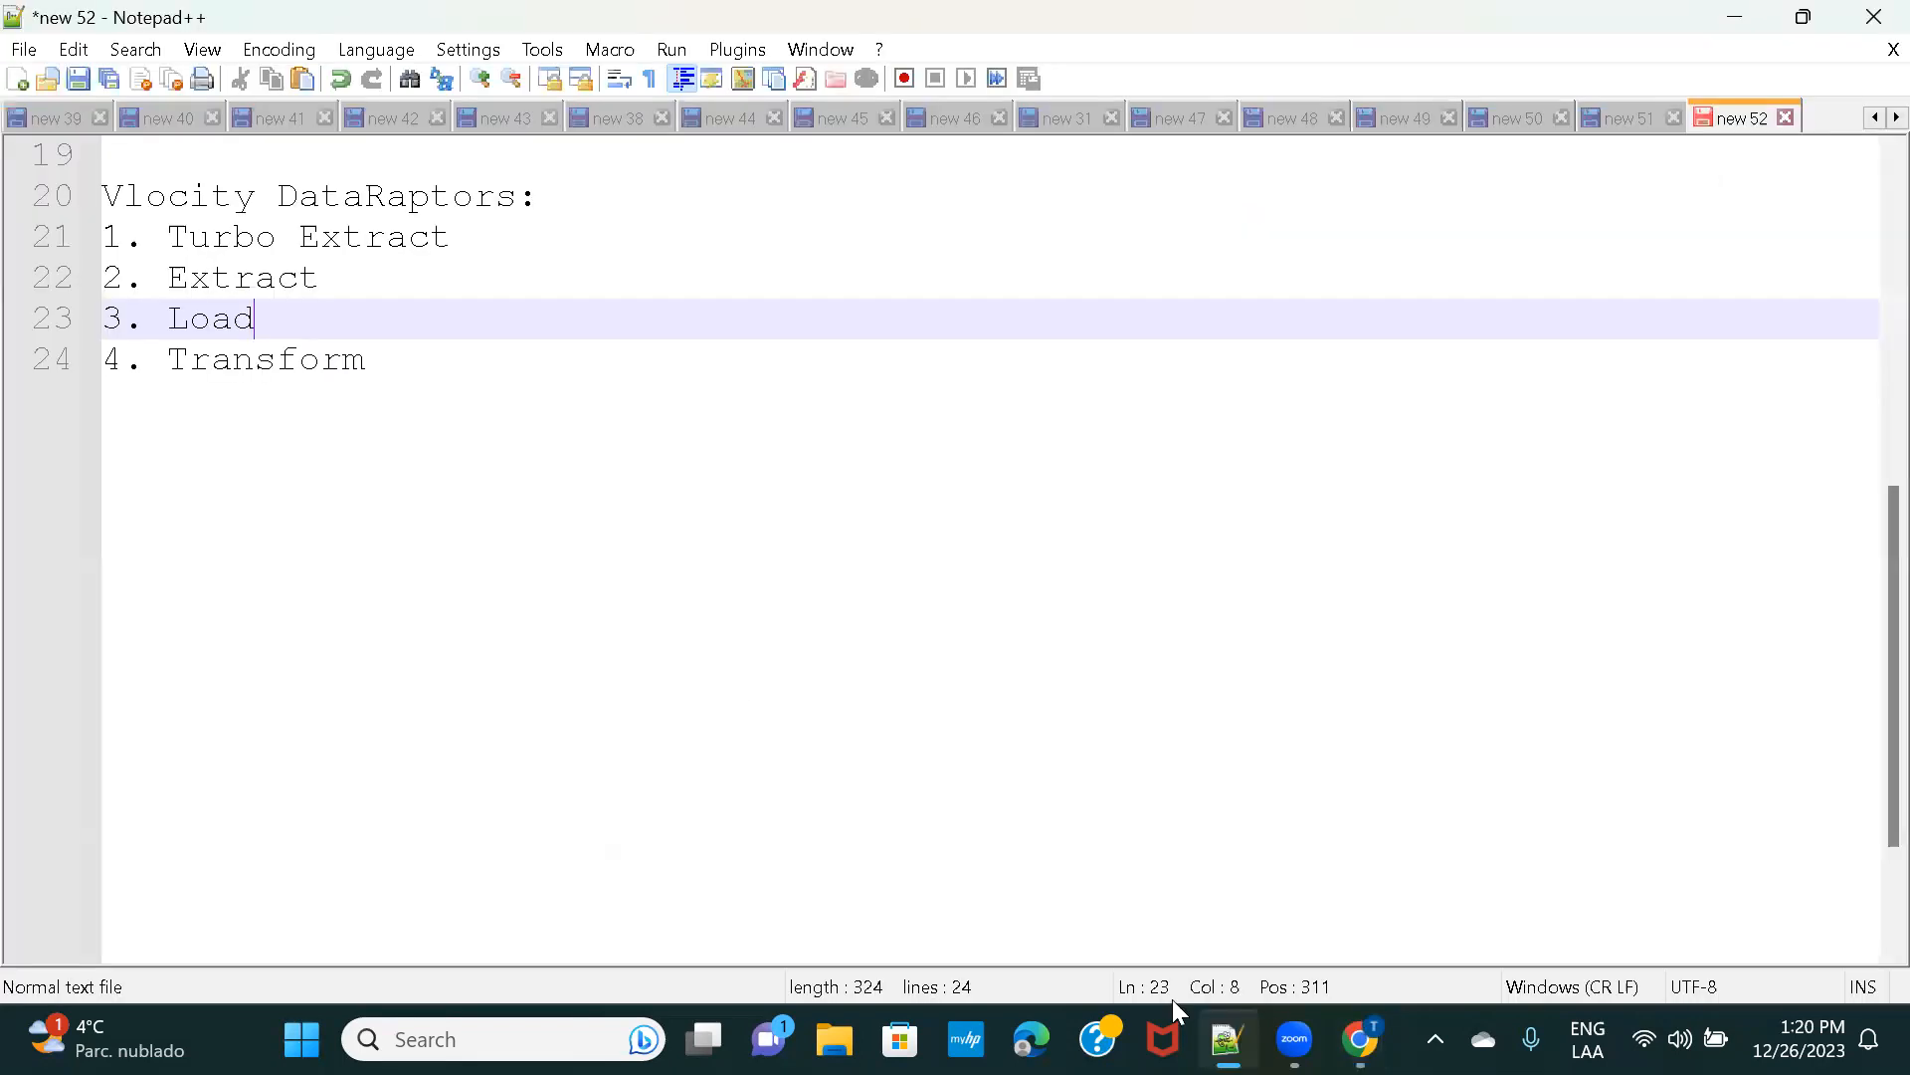
{"action": "left_click", "coordinate": [468, 403]}
{"action": "key", "text": "Return"}
{"action": "key", "text": "Return"}
{"action": "type", "text": "create a contact"}
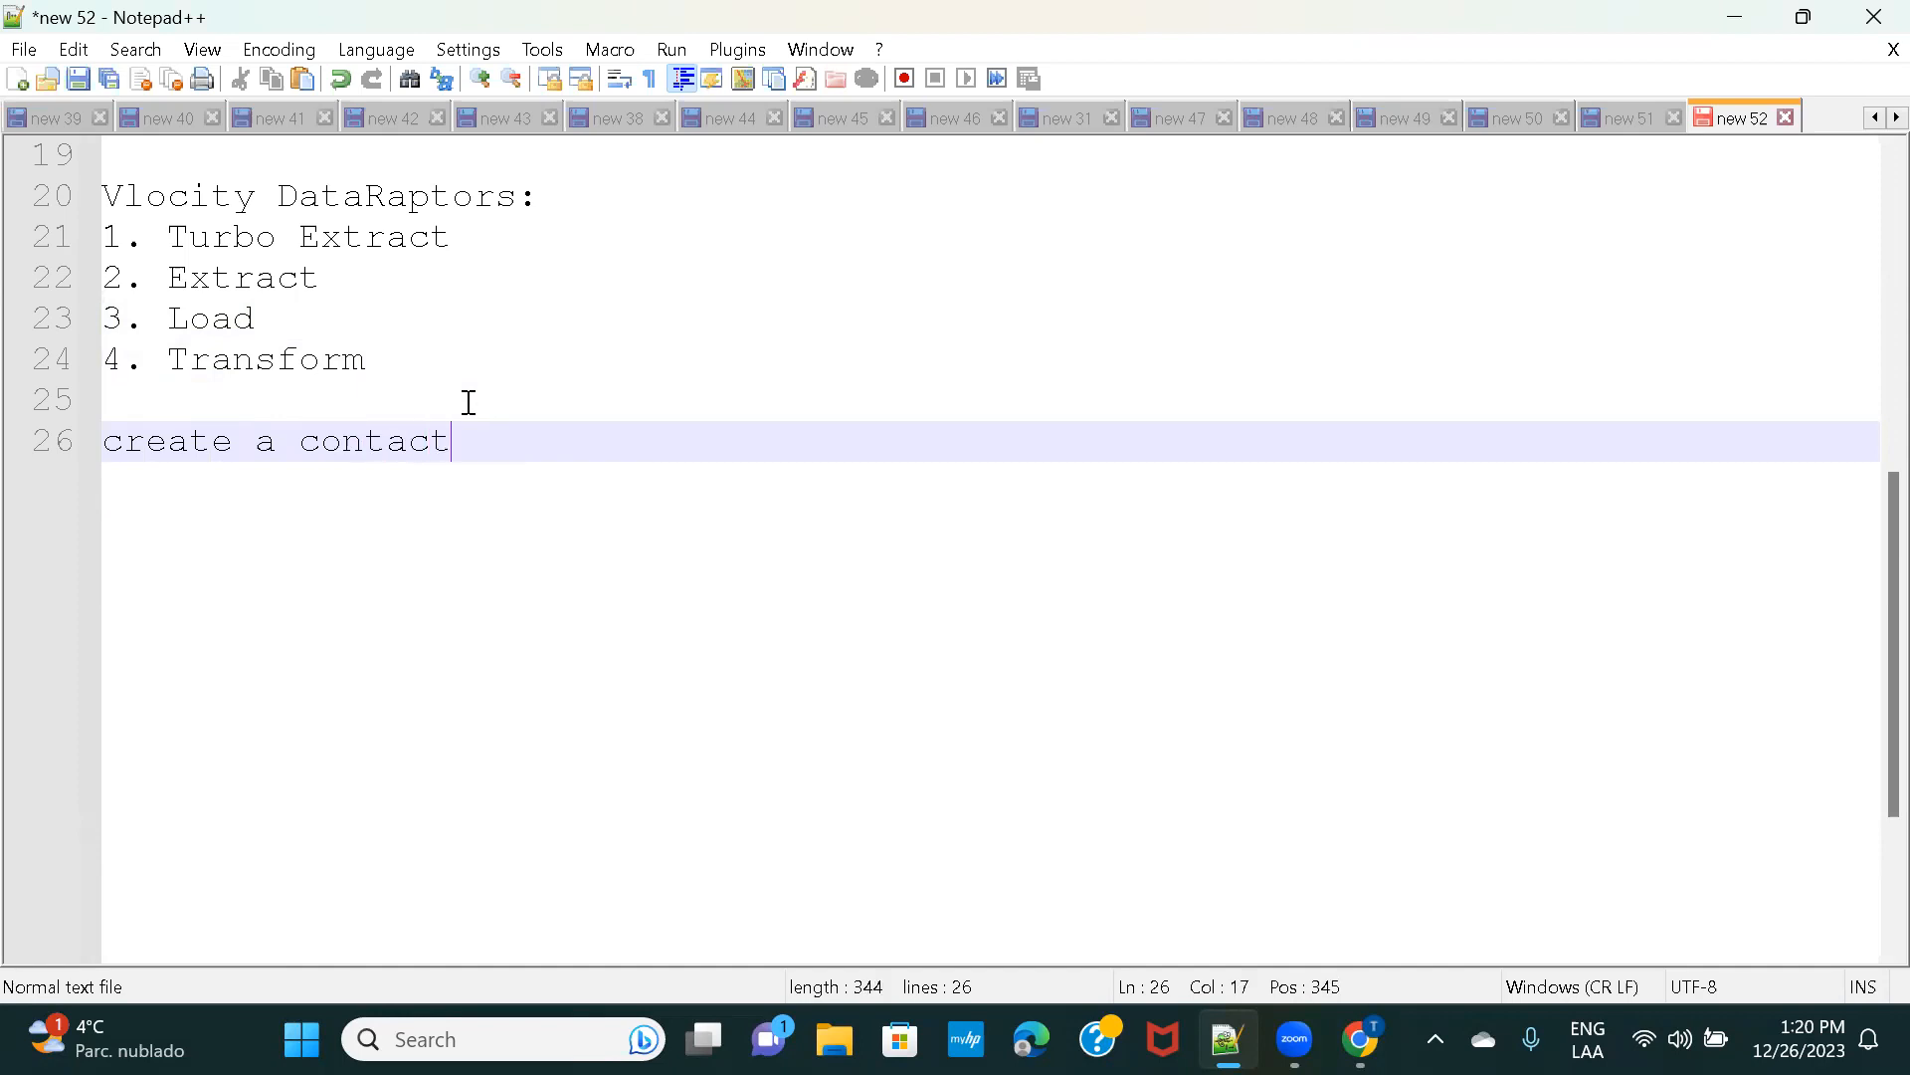
{"action": "key", "text": "Return"}
{"action": "type", "text": "update"}
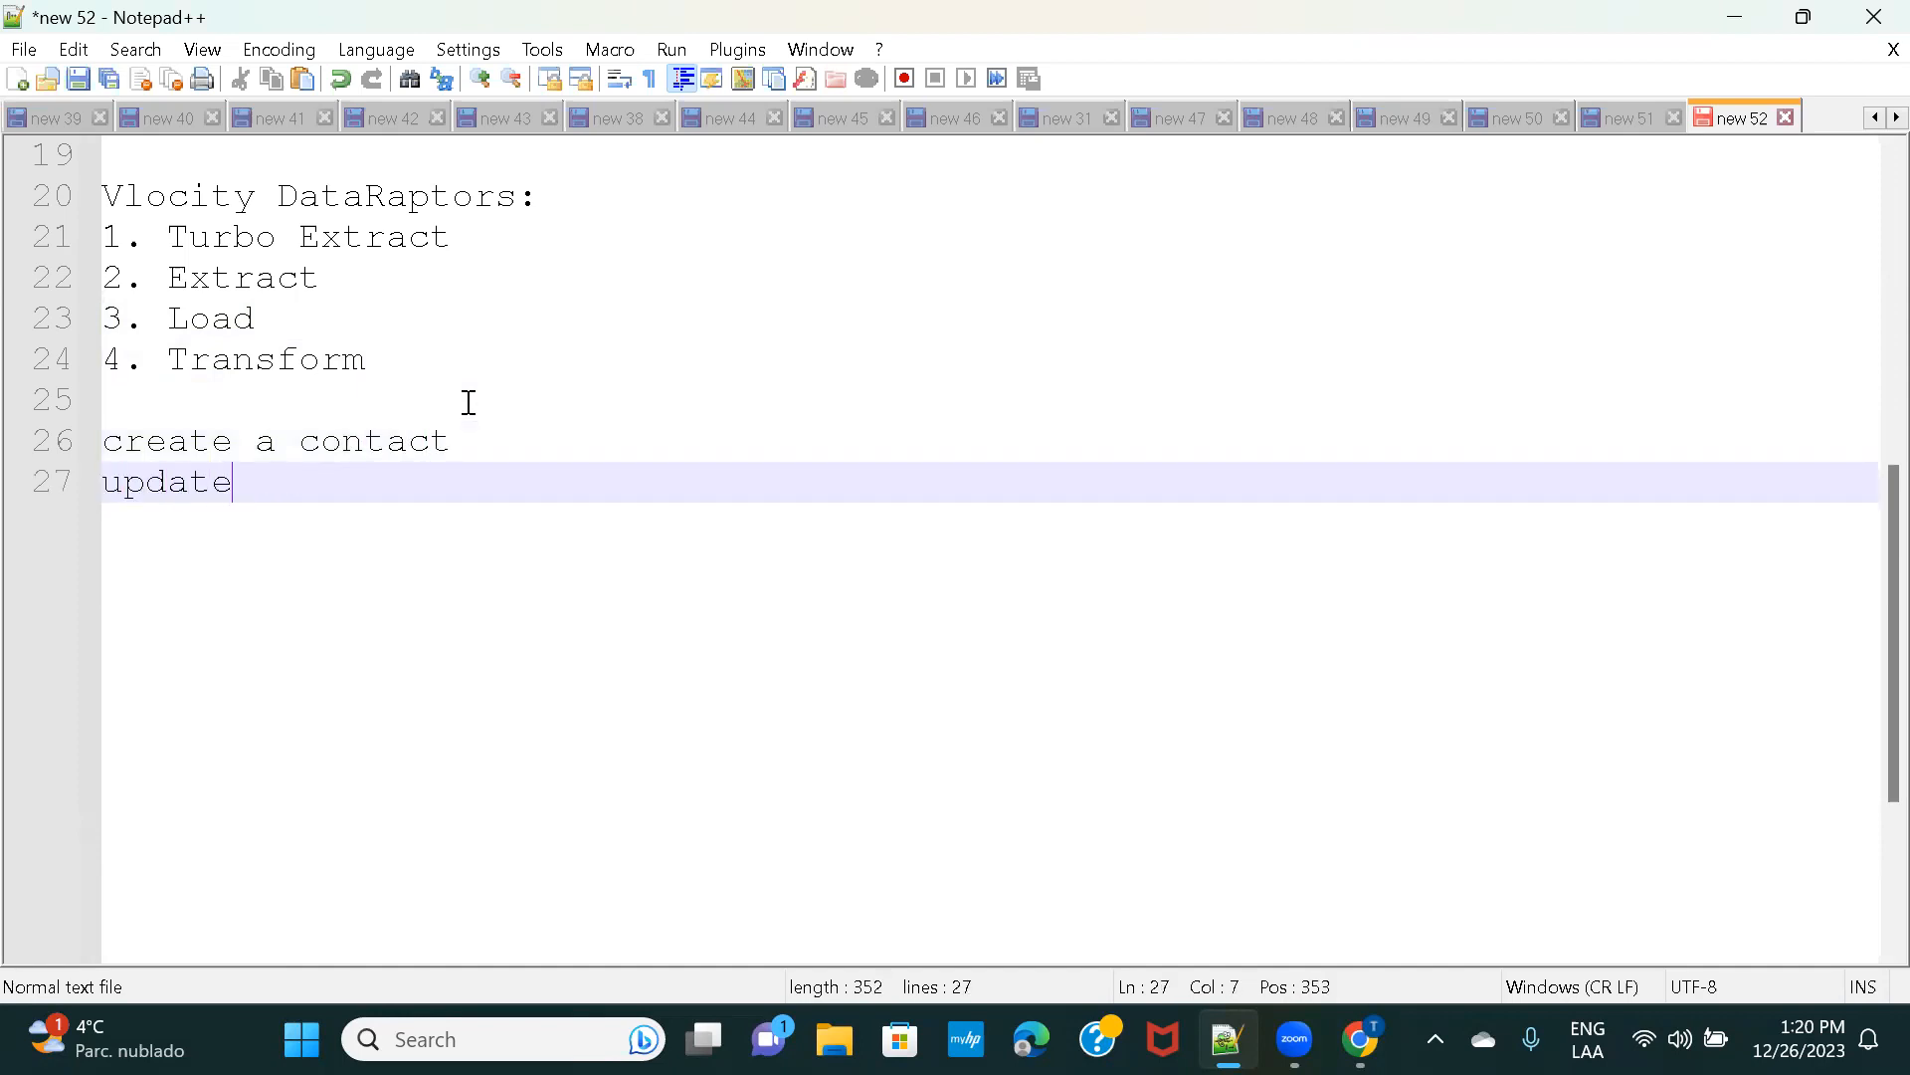
{"action": "type", "text": " the contact"}
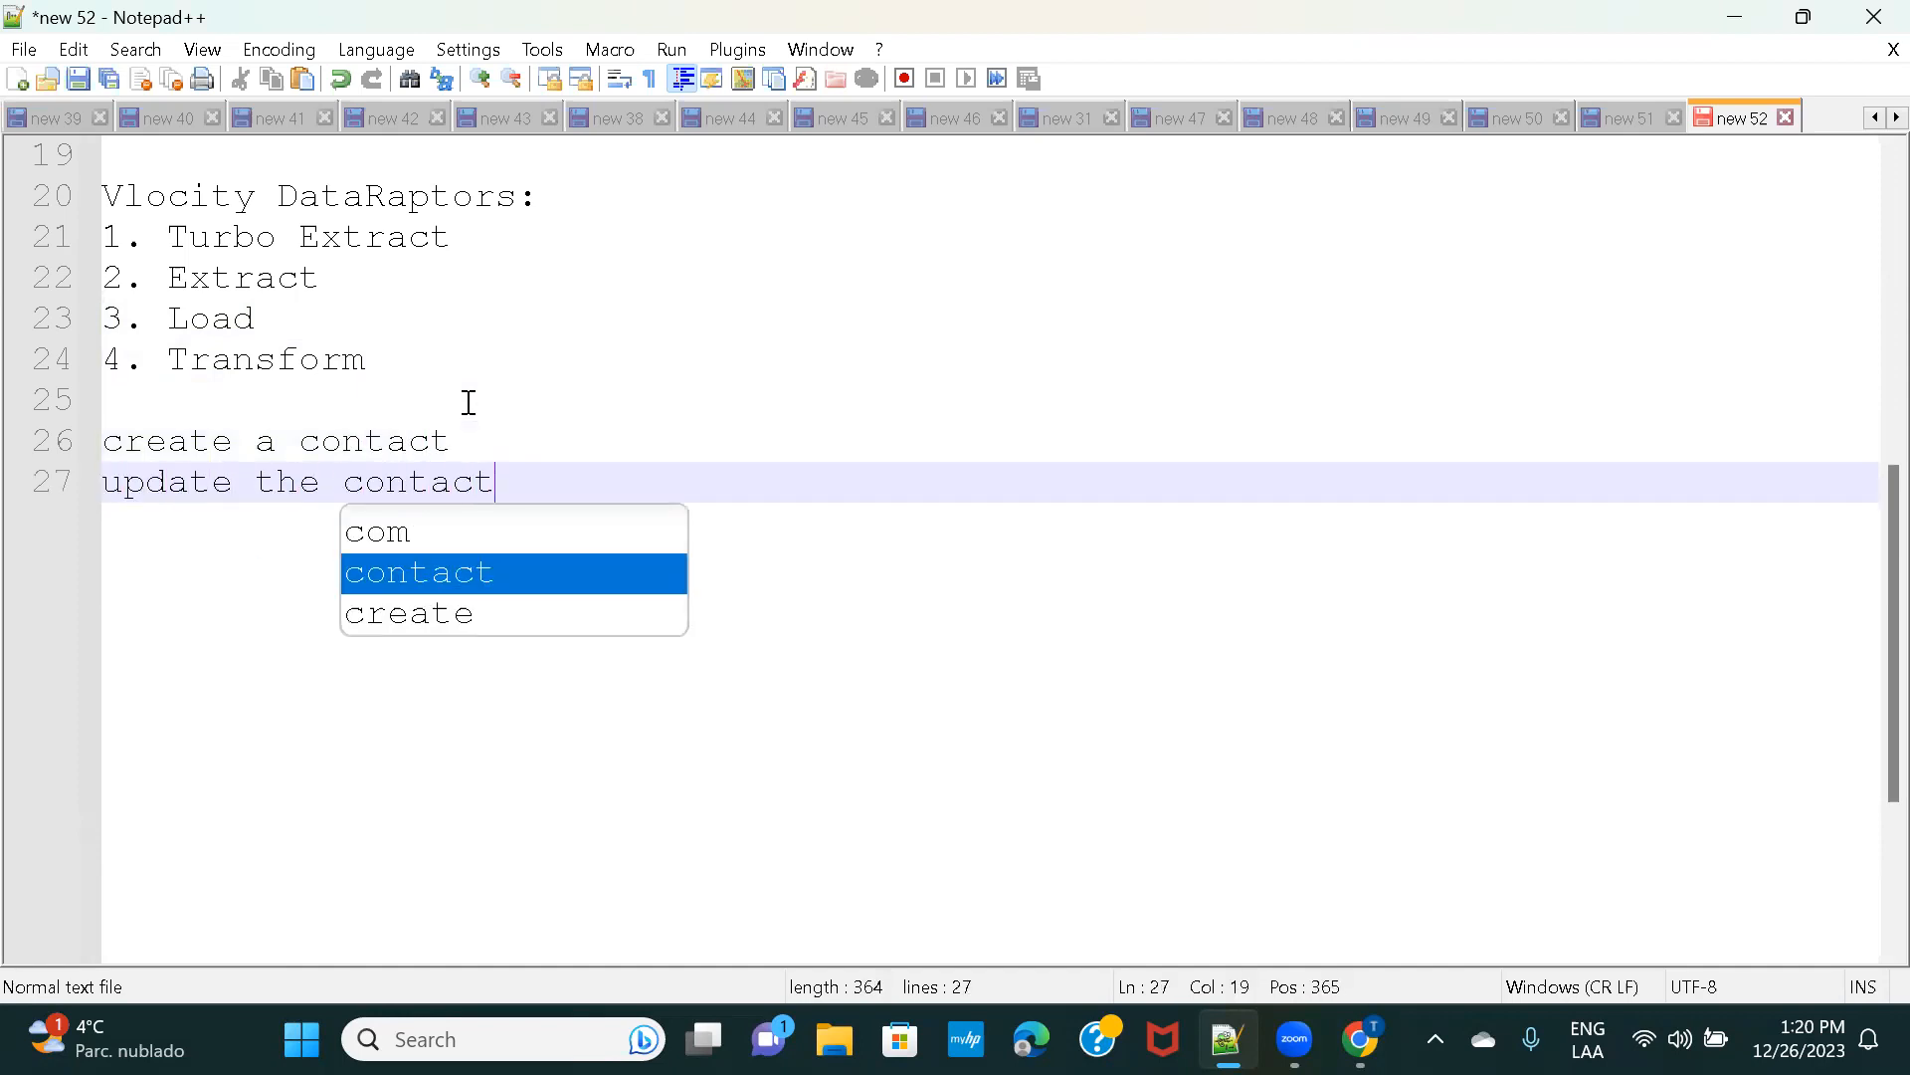
Add the lines "create an account and an associated contact" and "one account + multiple contacts" below the contact scenarios.
{"action": "key", "text": "Return"}
{"action": "type", "text": "crea"}
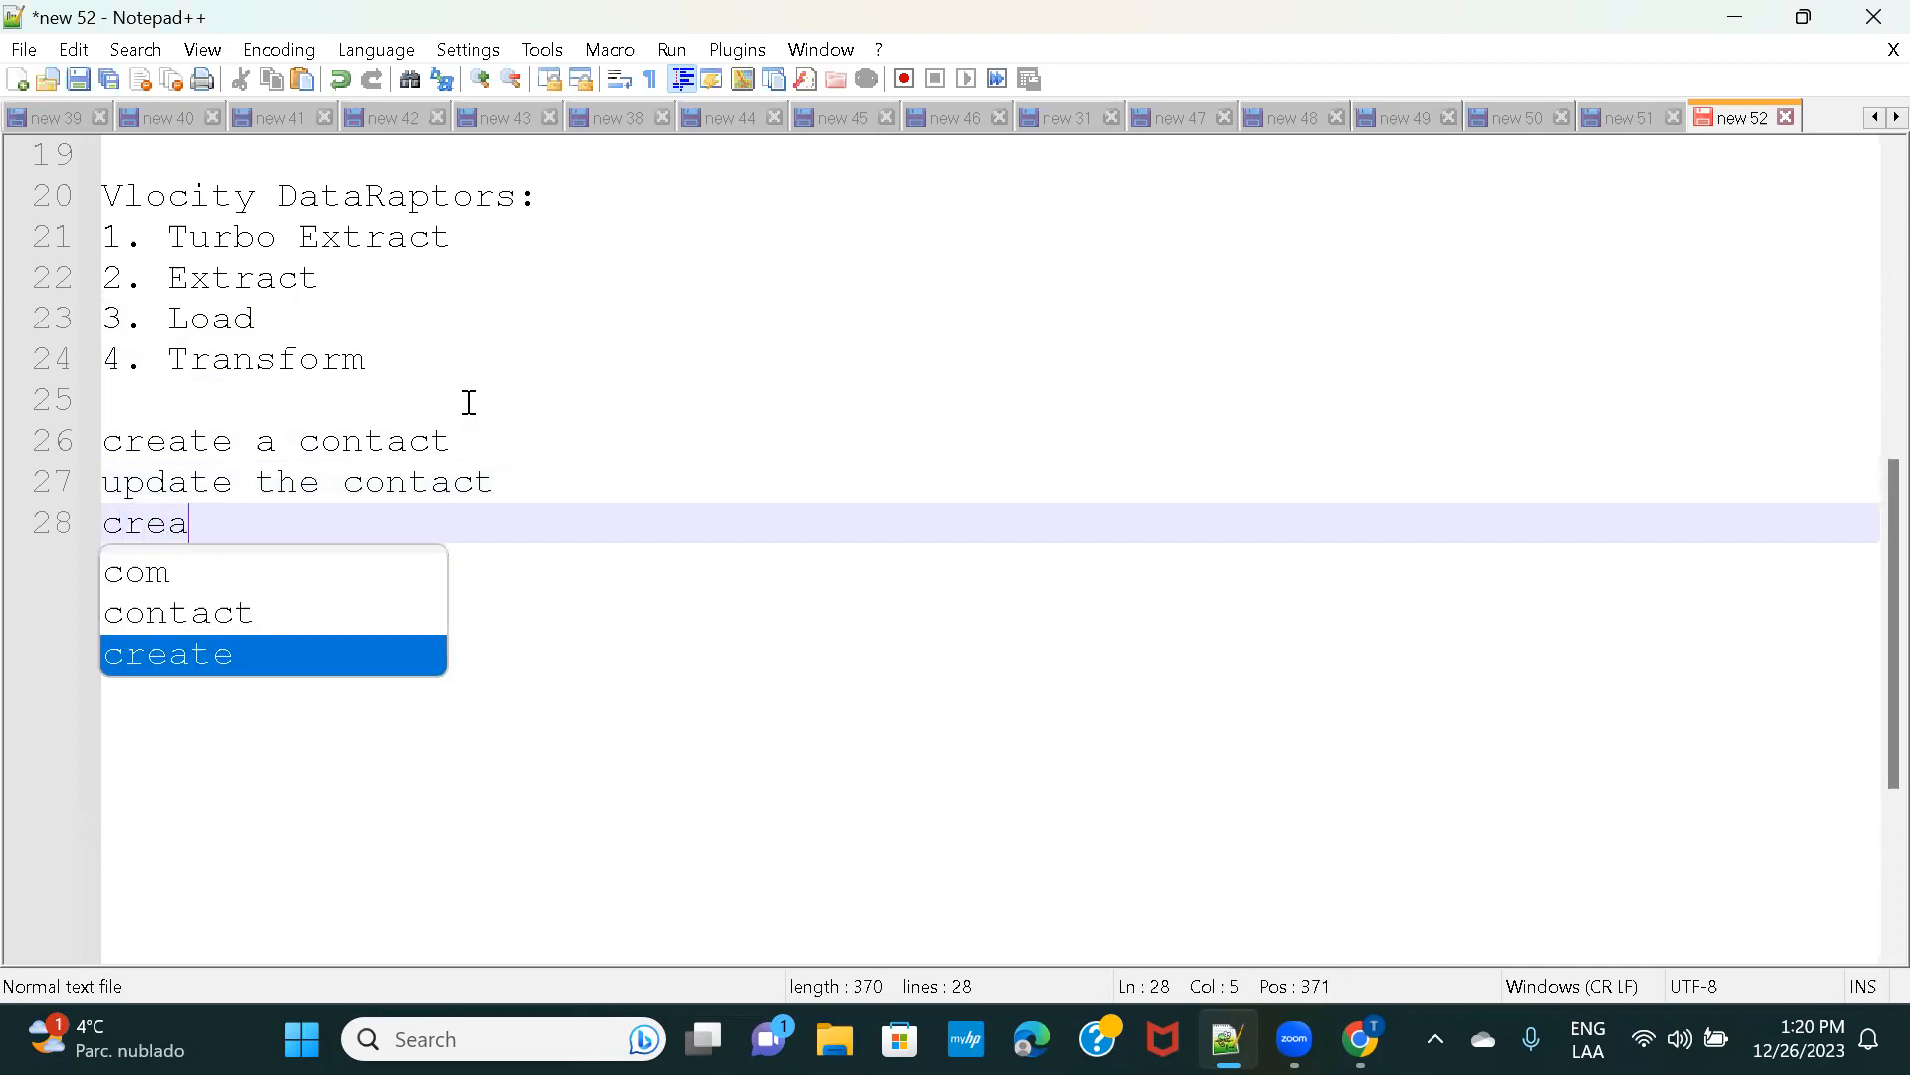
{"action": "type", "text": "te an account"}
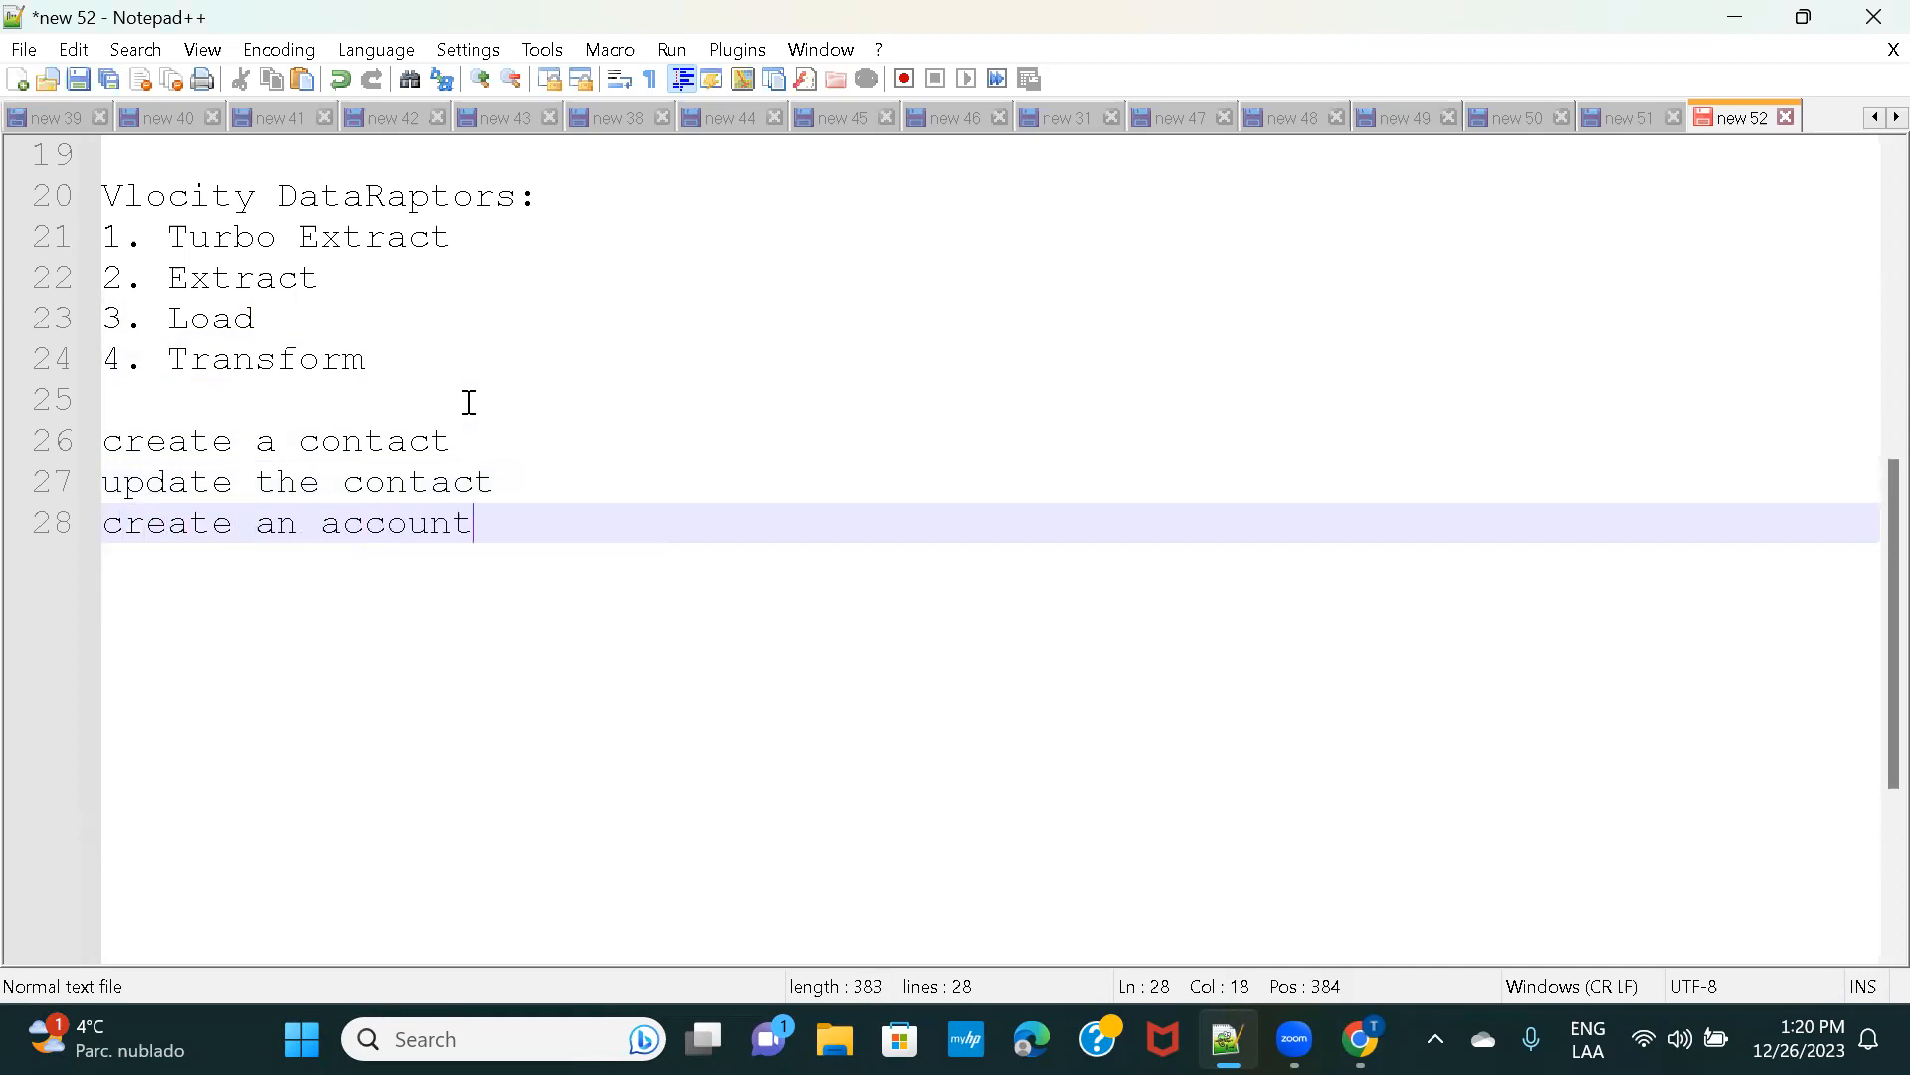
{"action": "type", "text": " and an a"}
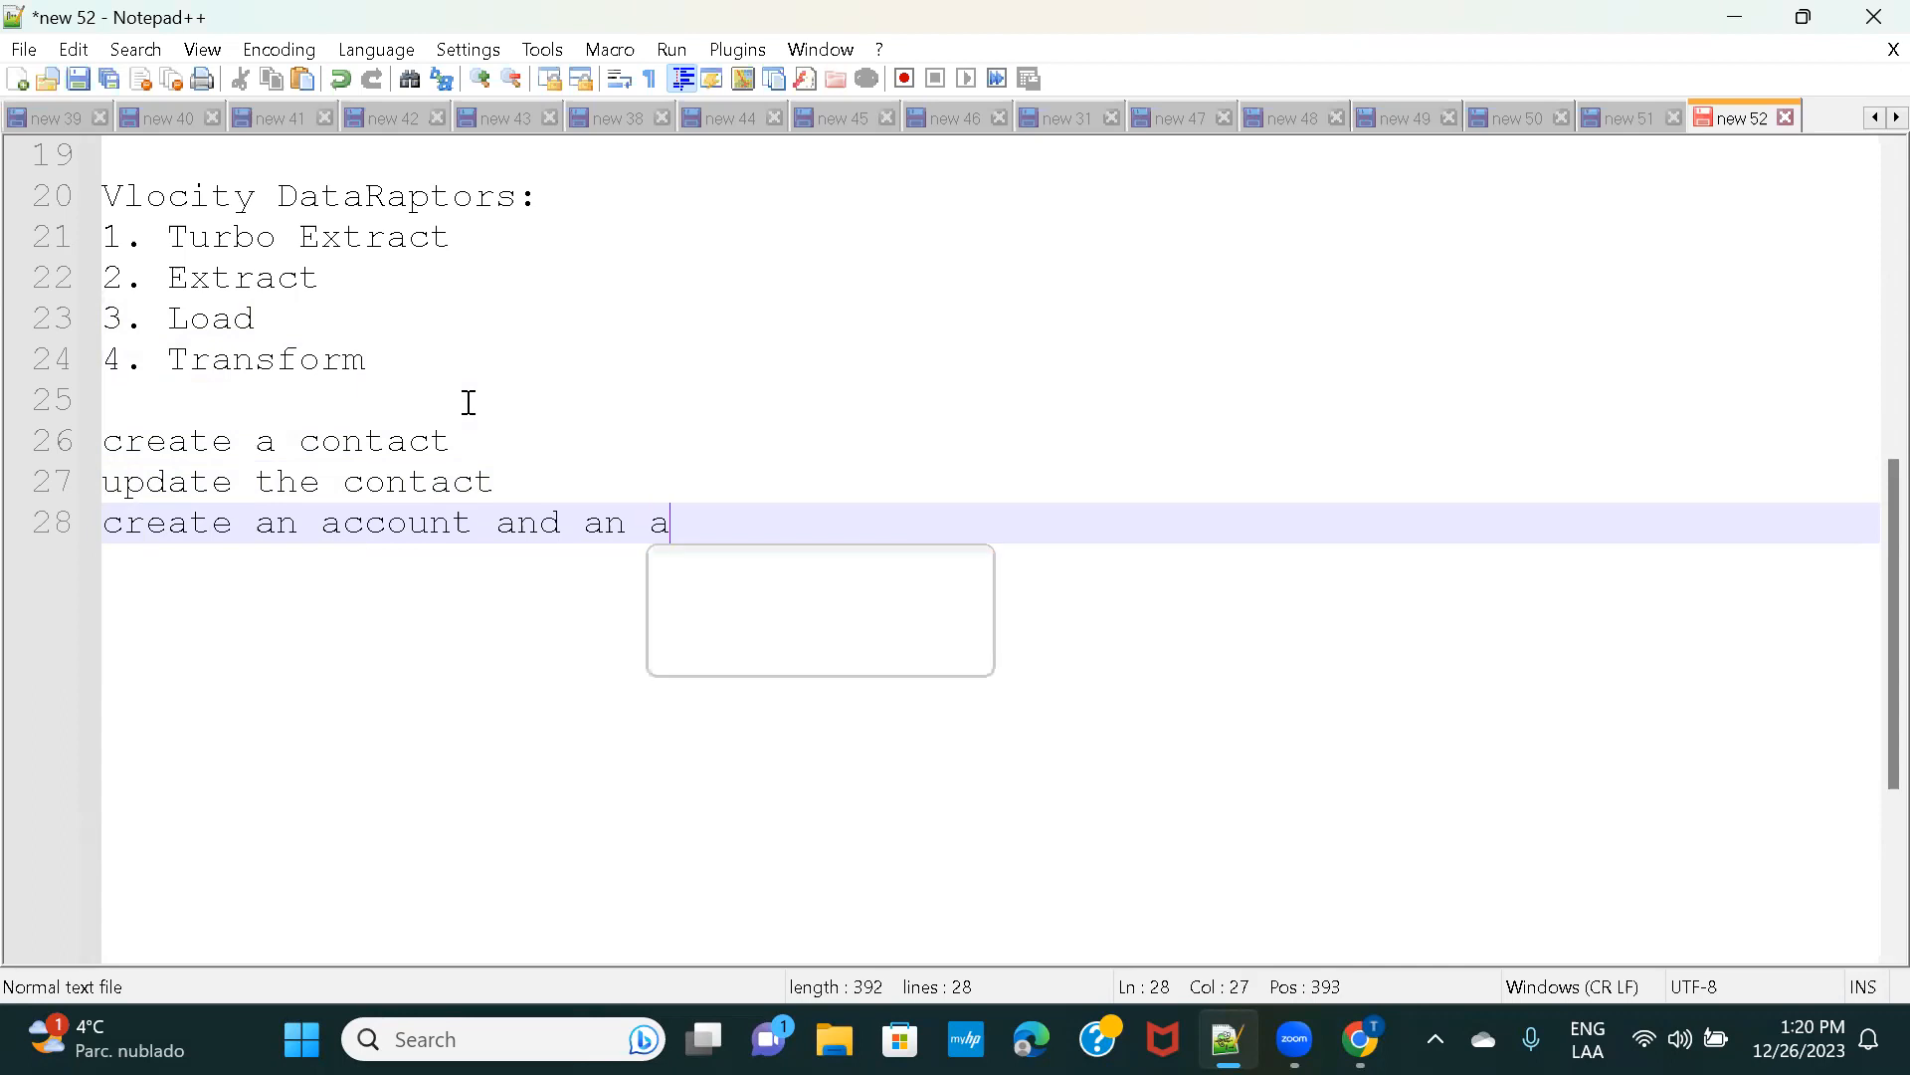
{"action": "type", "text": "ssociated contact"}
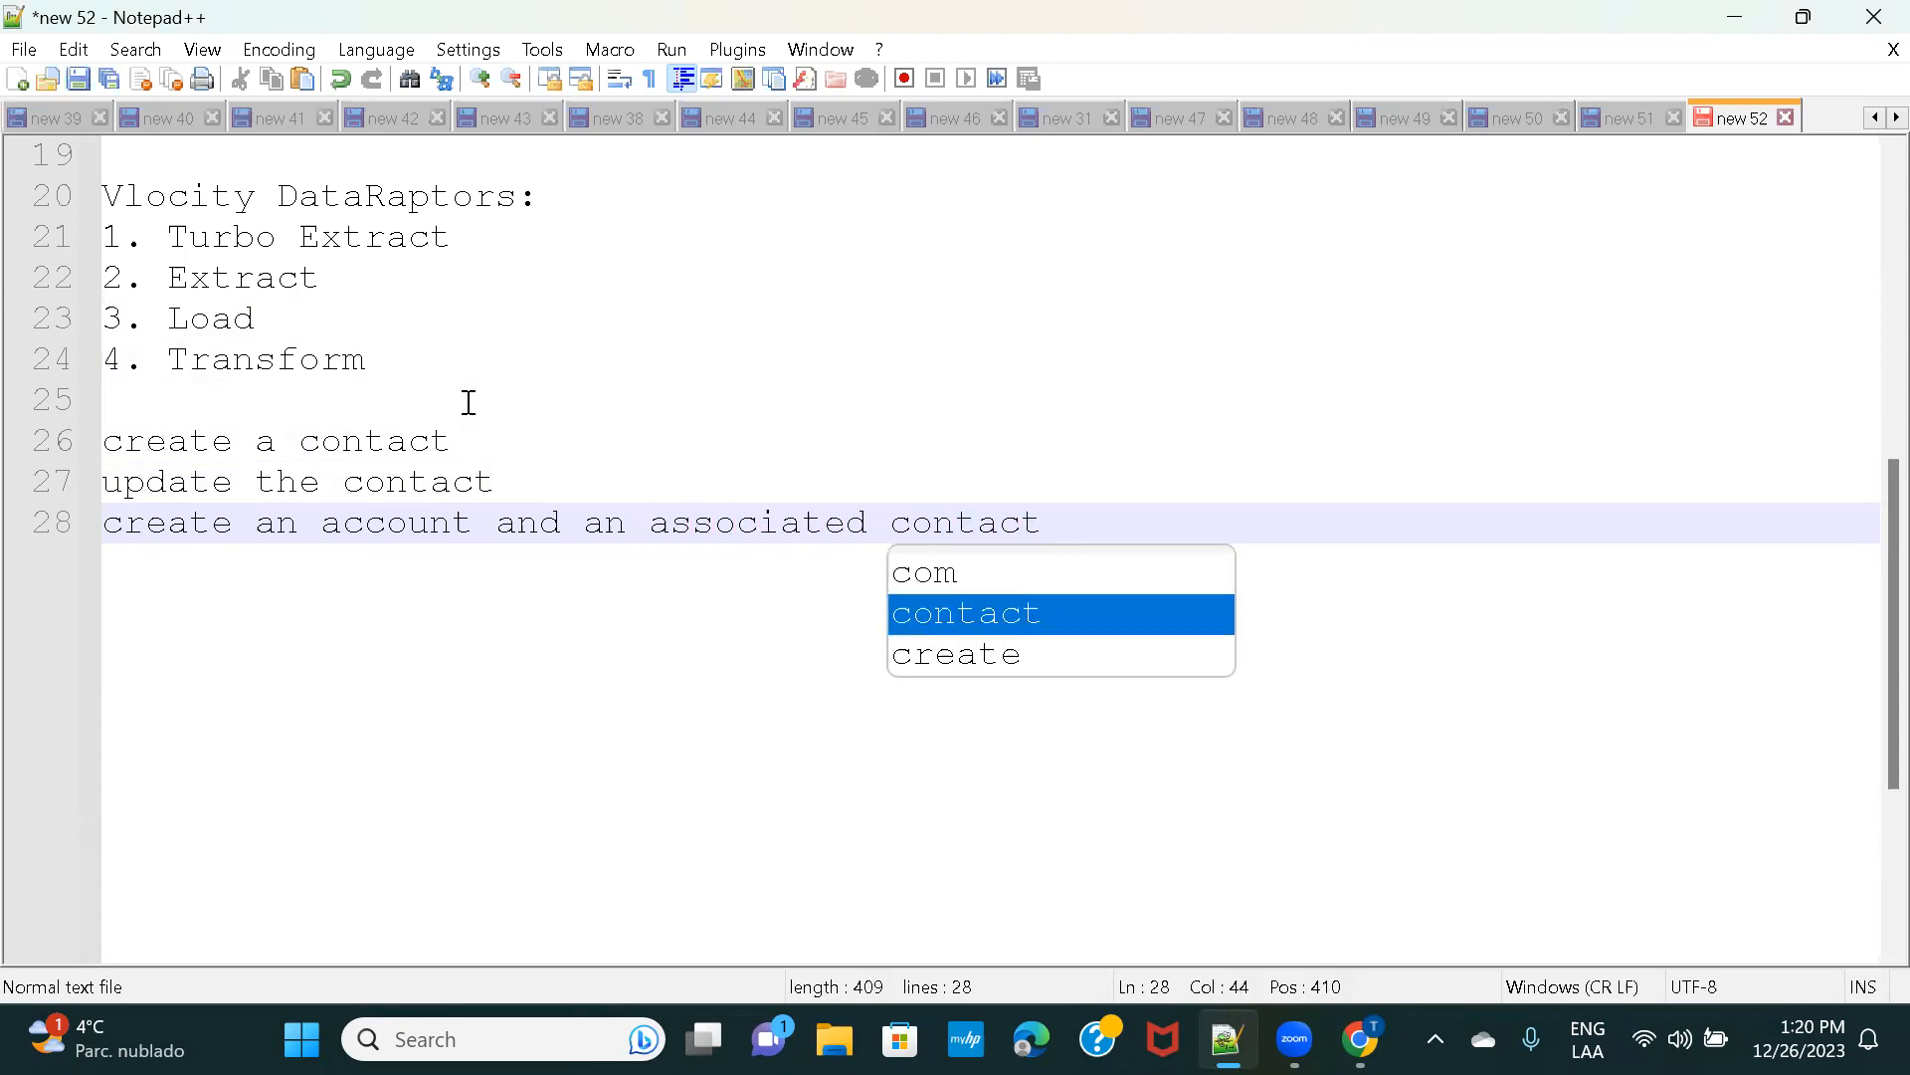
{"action": "key", "text": "Return"}
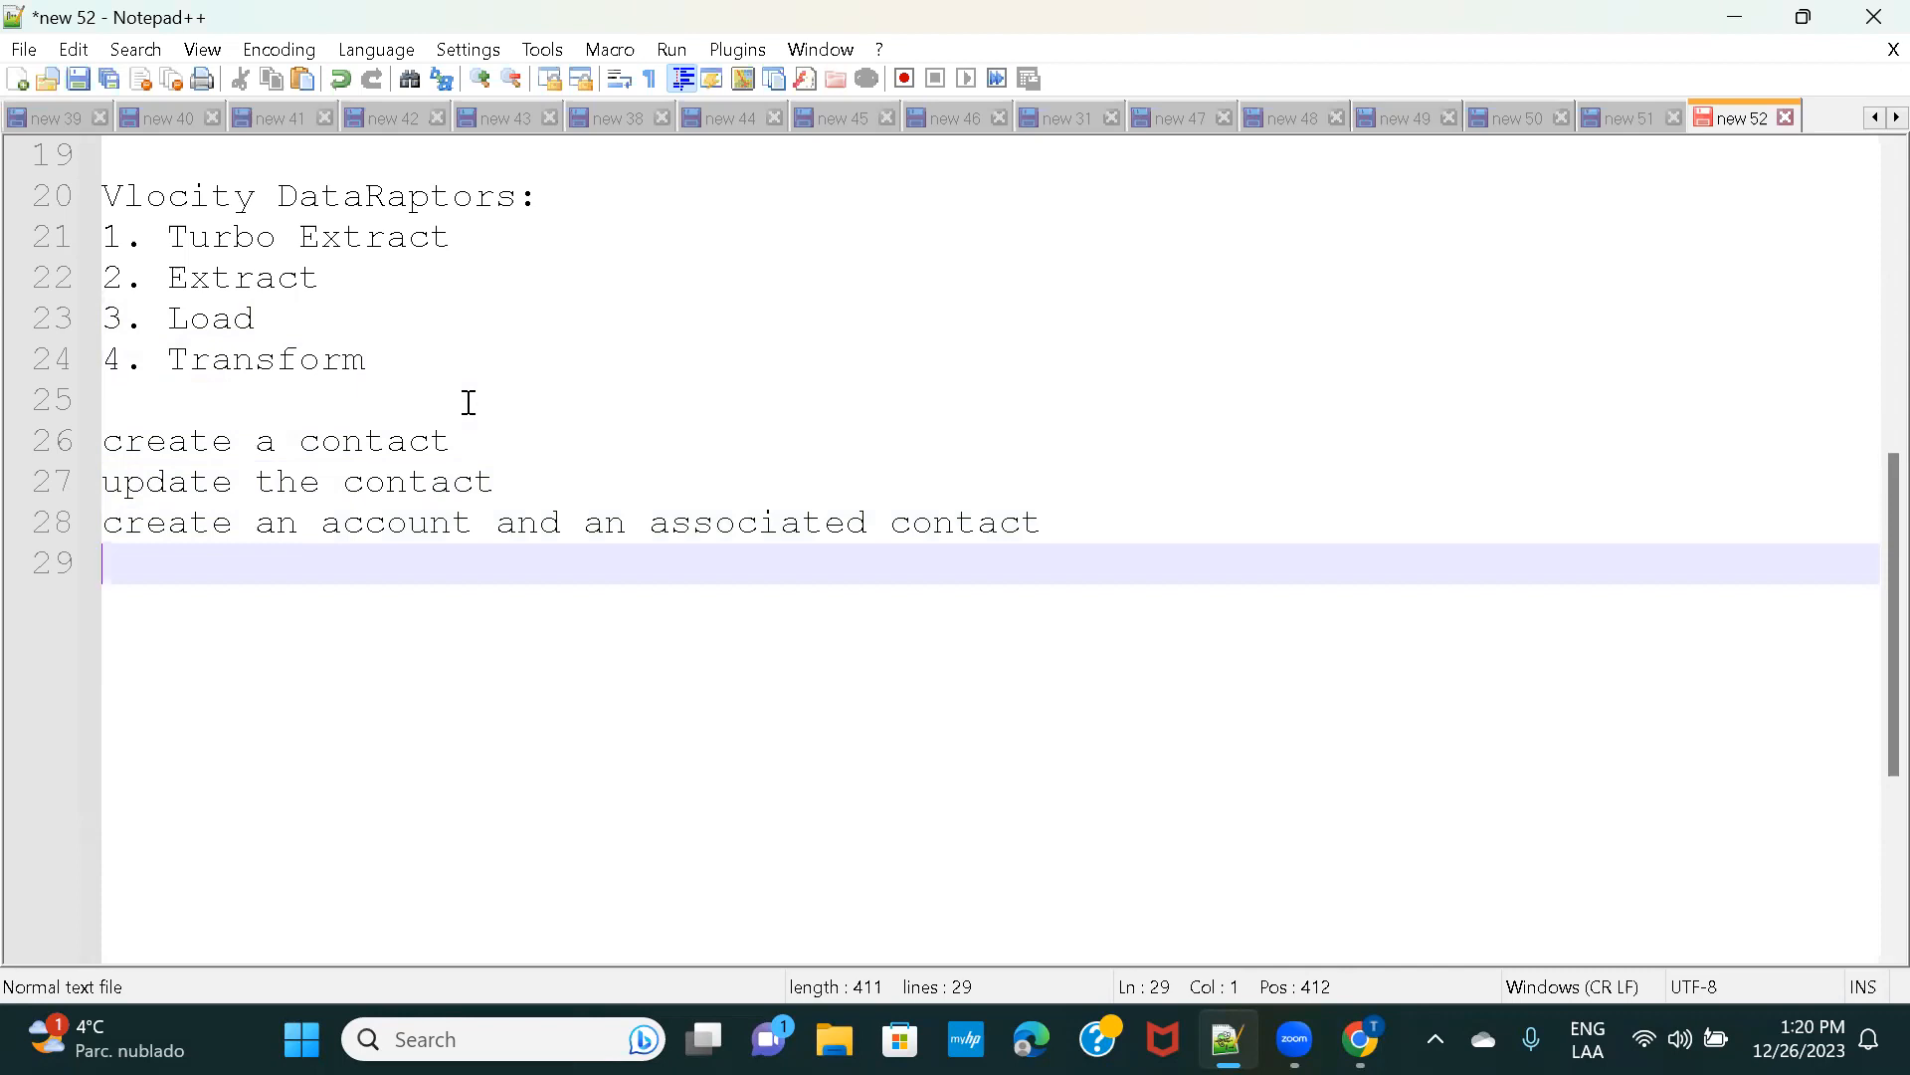
{"action": "type", "text": "one account "}
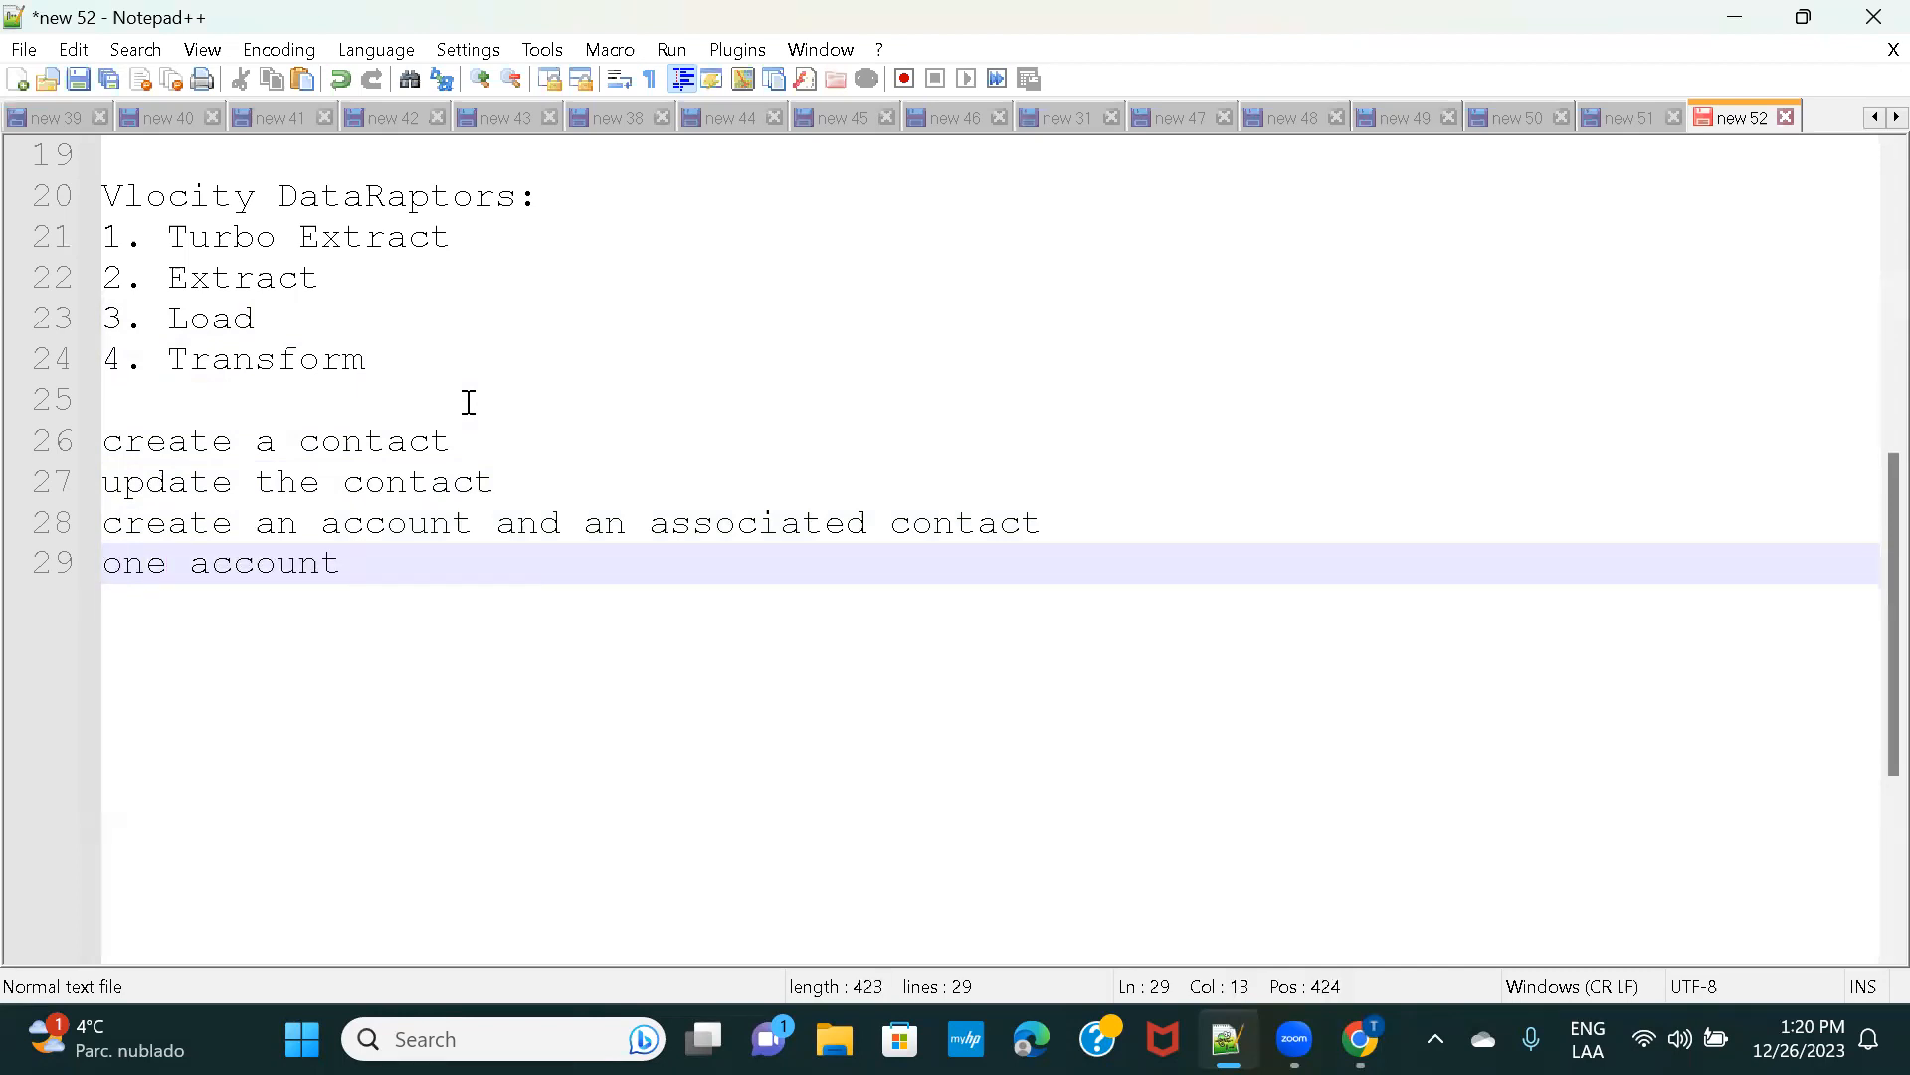
{"action": "type", "text": "+ multiple contacts"}
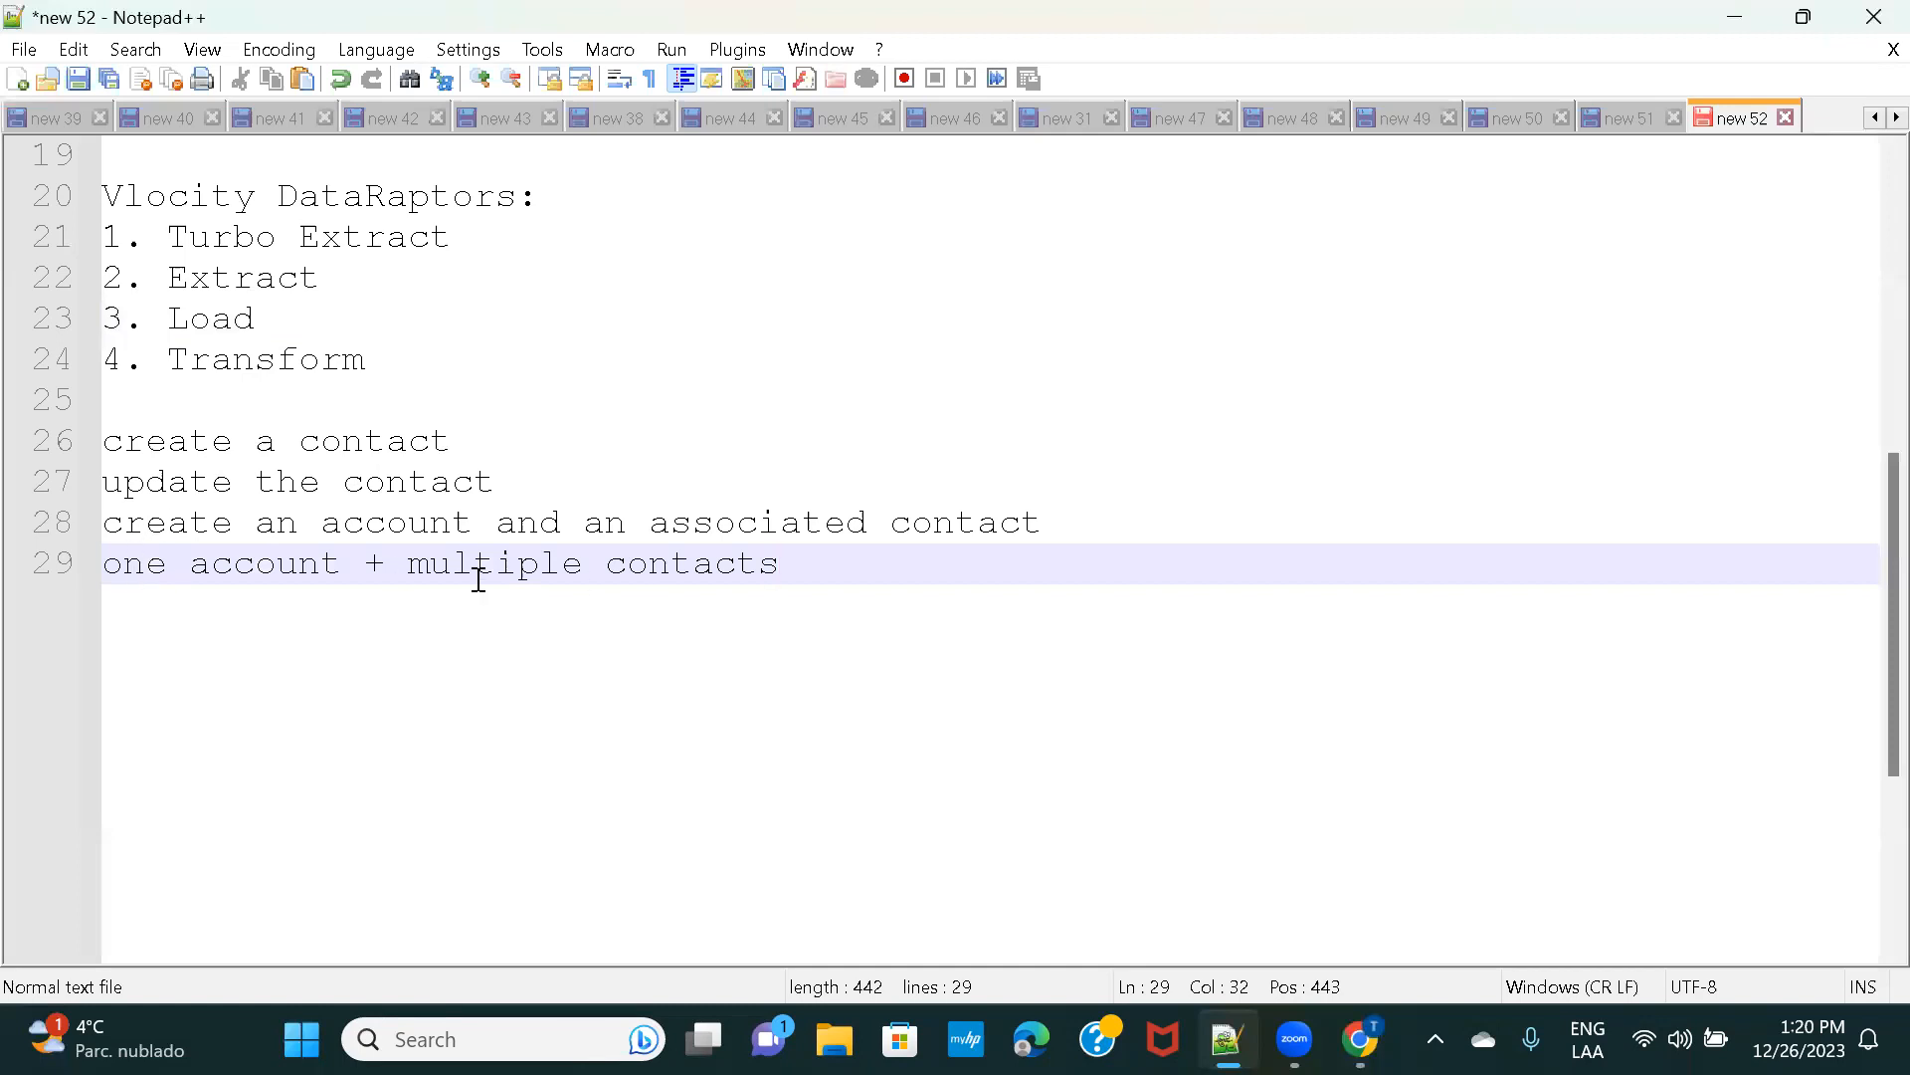
{"action": "left_click", "coordinate": [393, 525]}
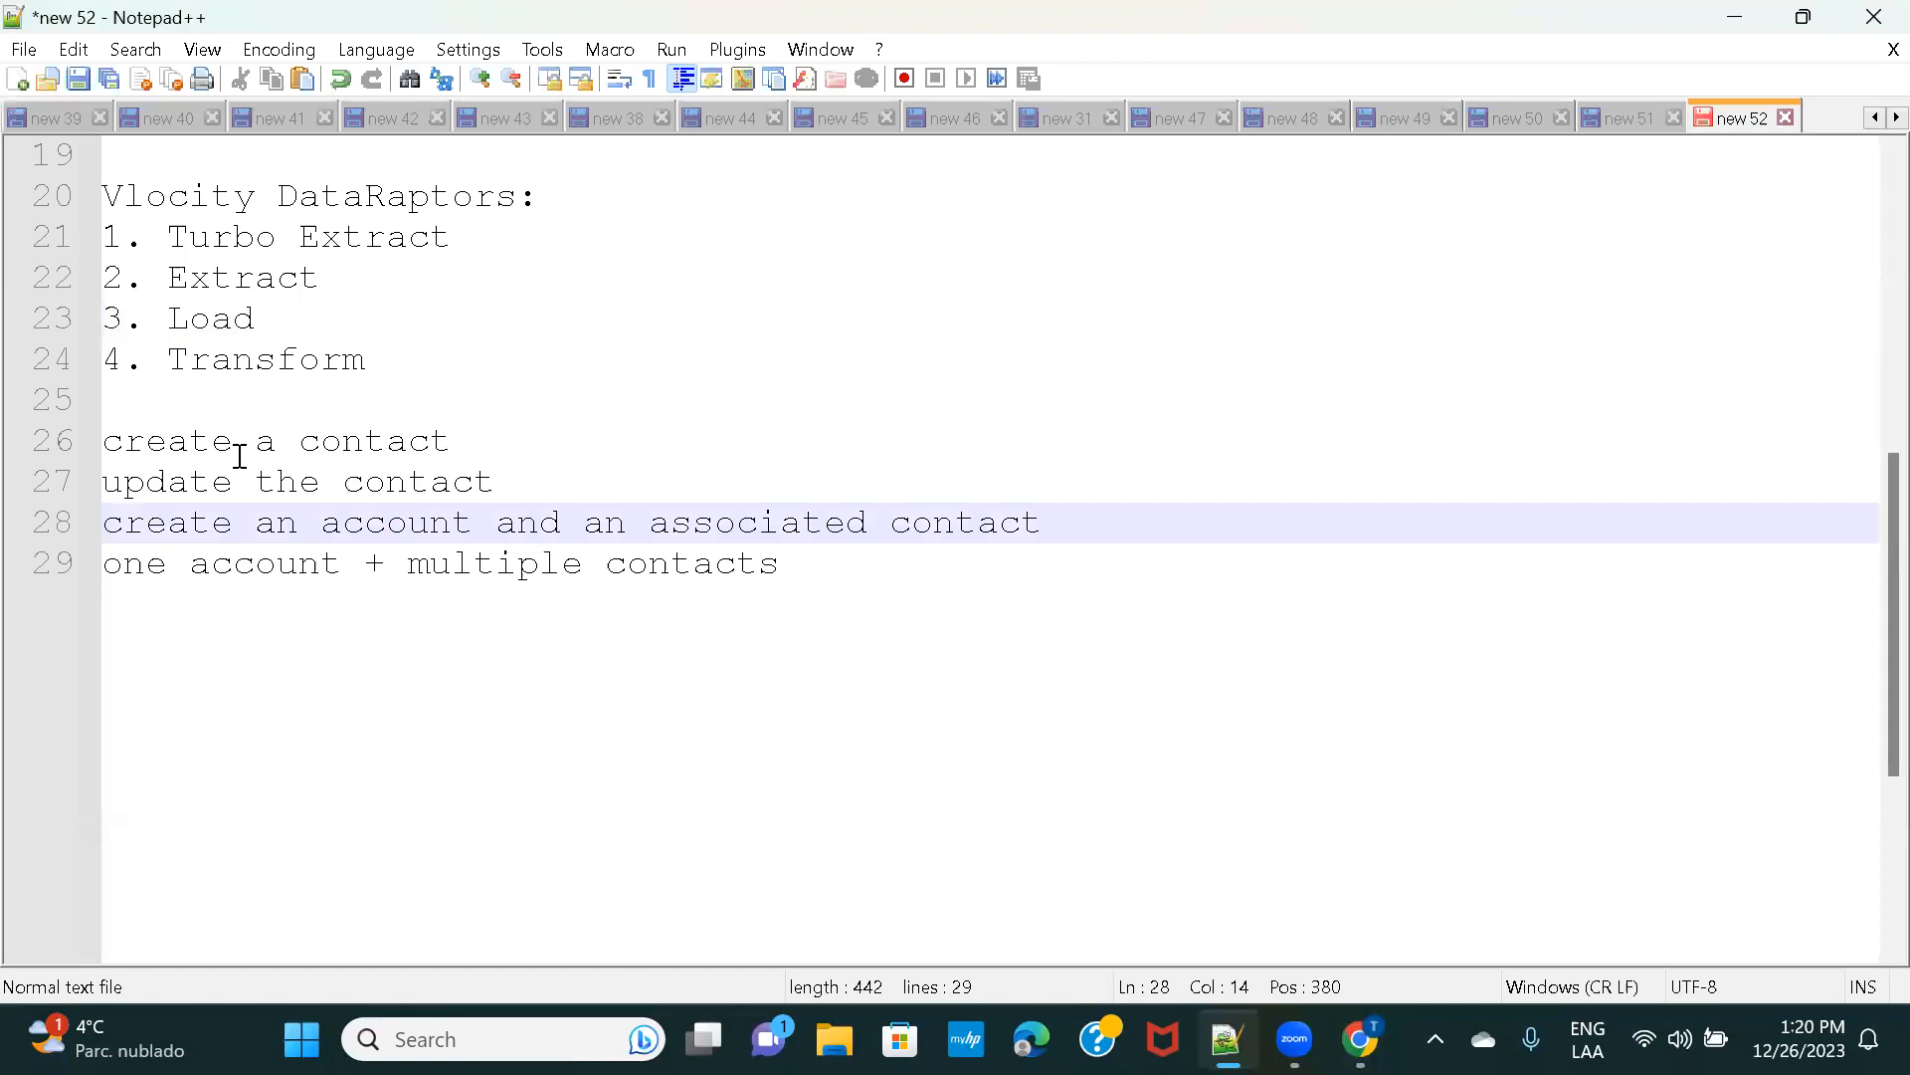
{"action": "double_click", "coordinate": [405, 532]}
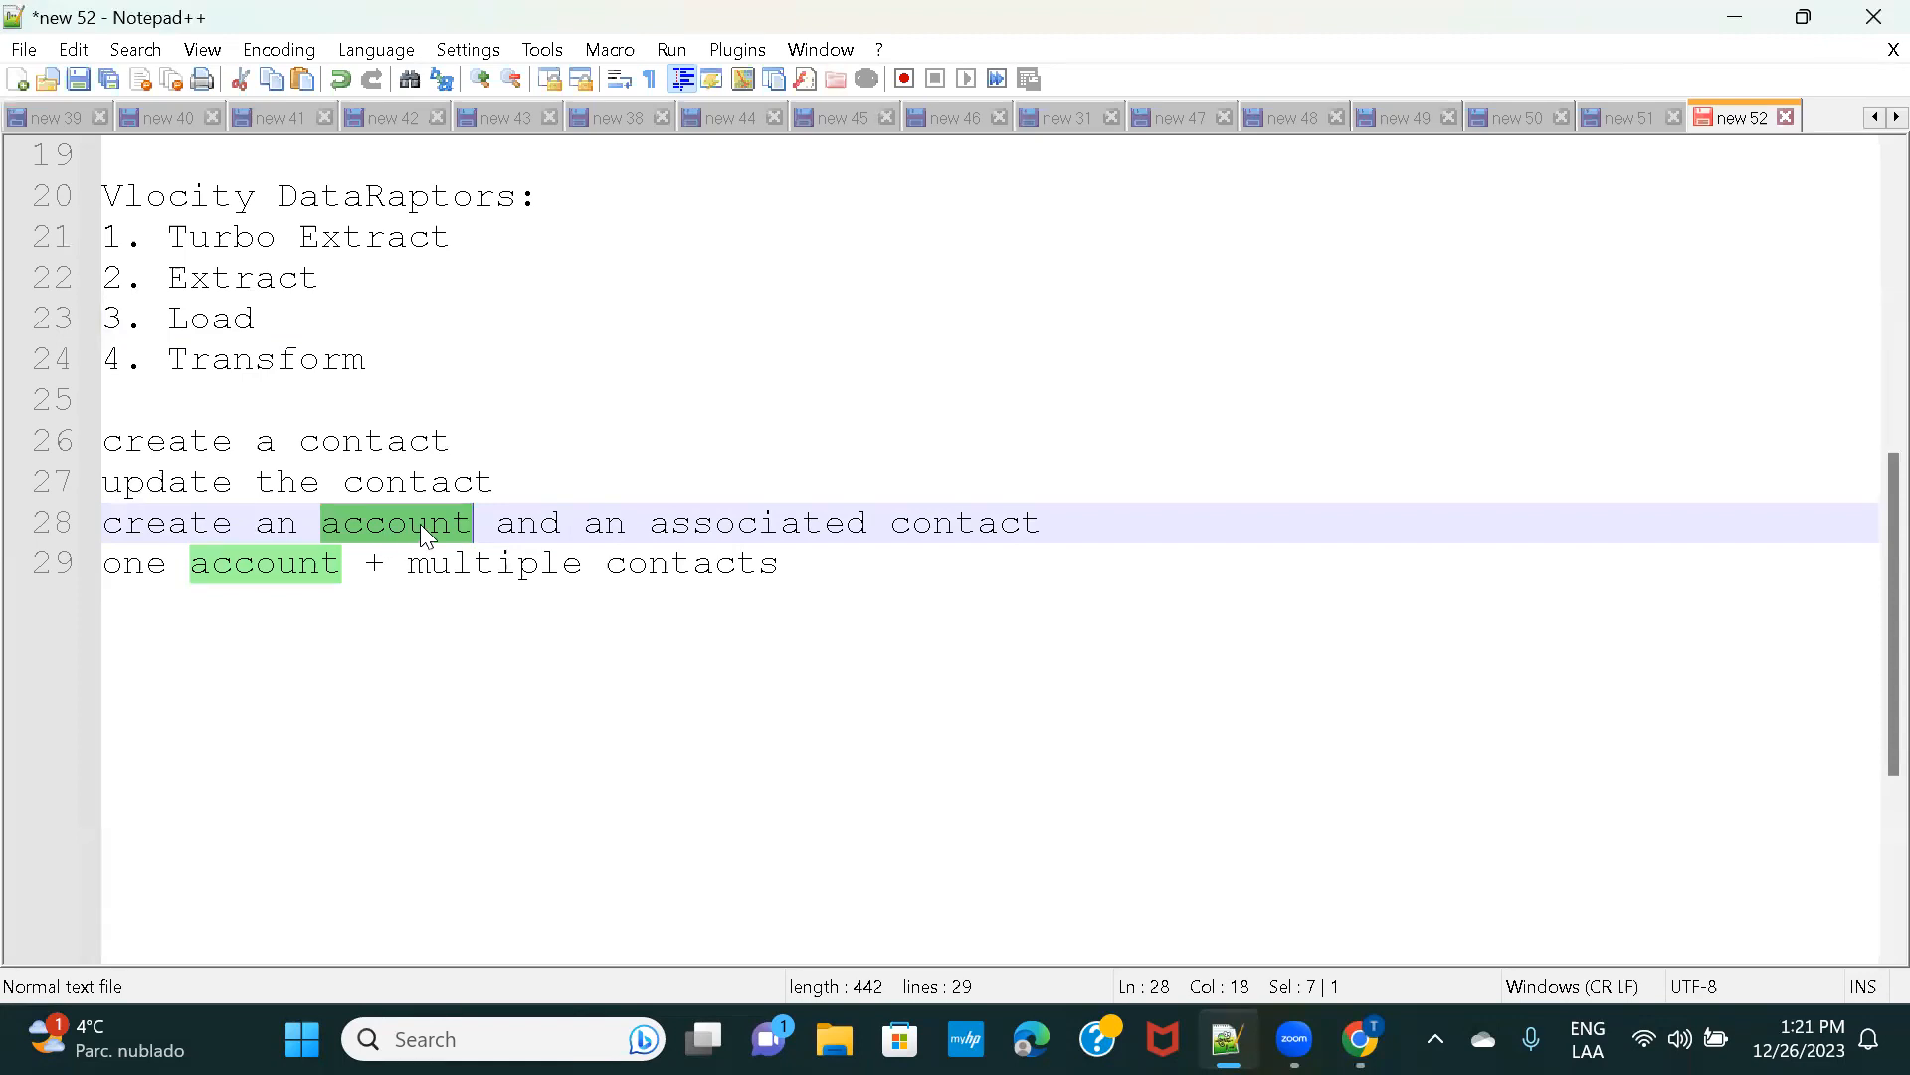
{"action": "left_click", "coordinate": [228, 565]}
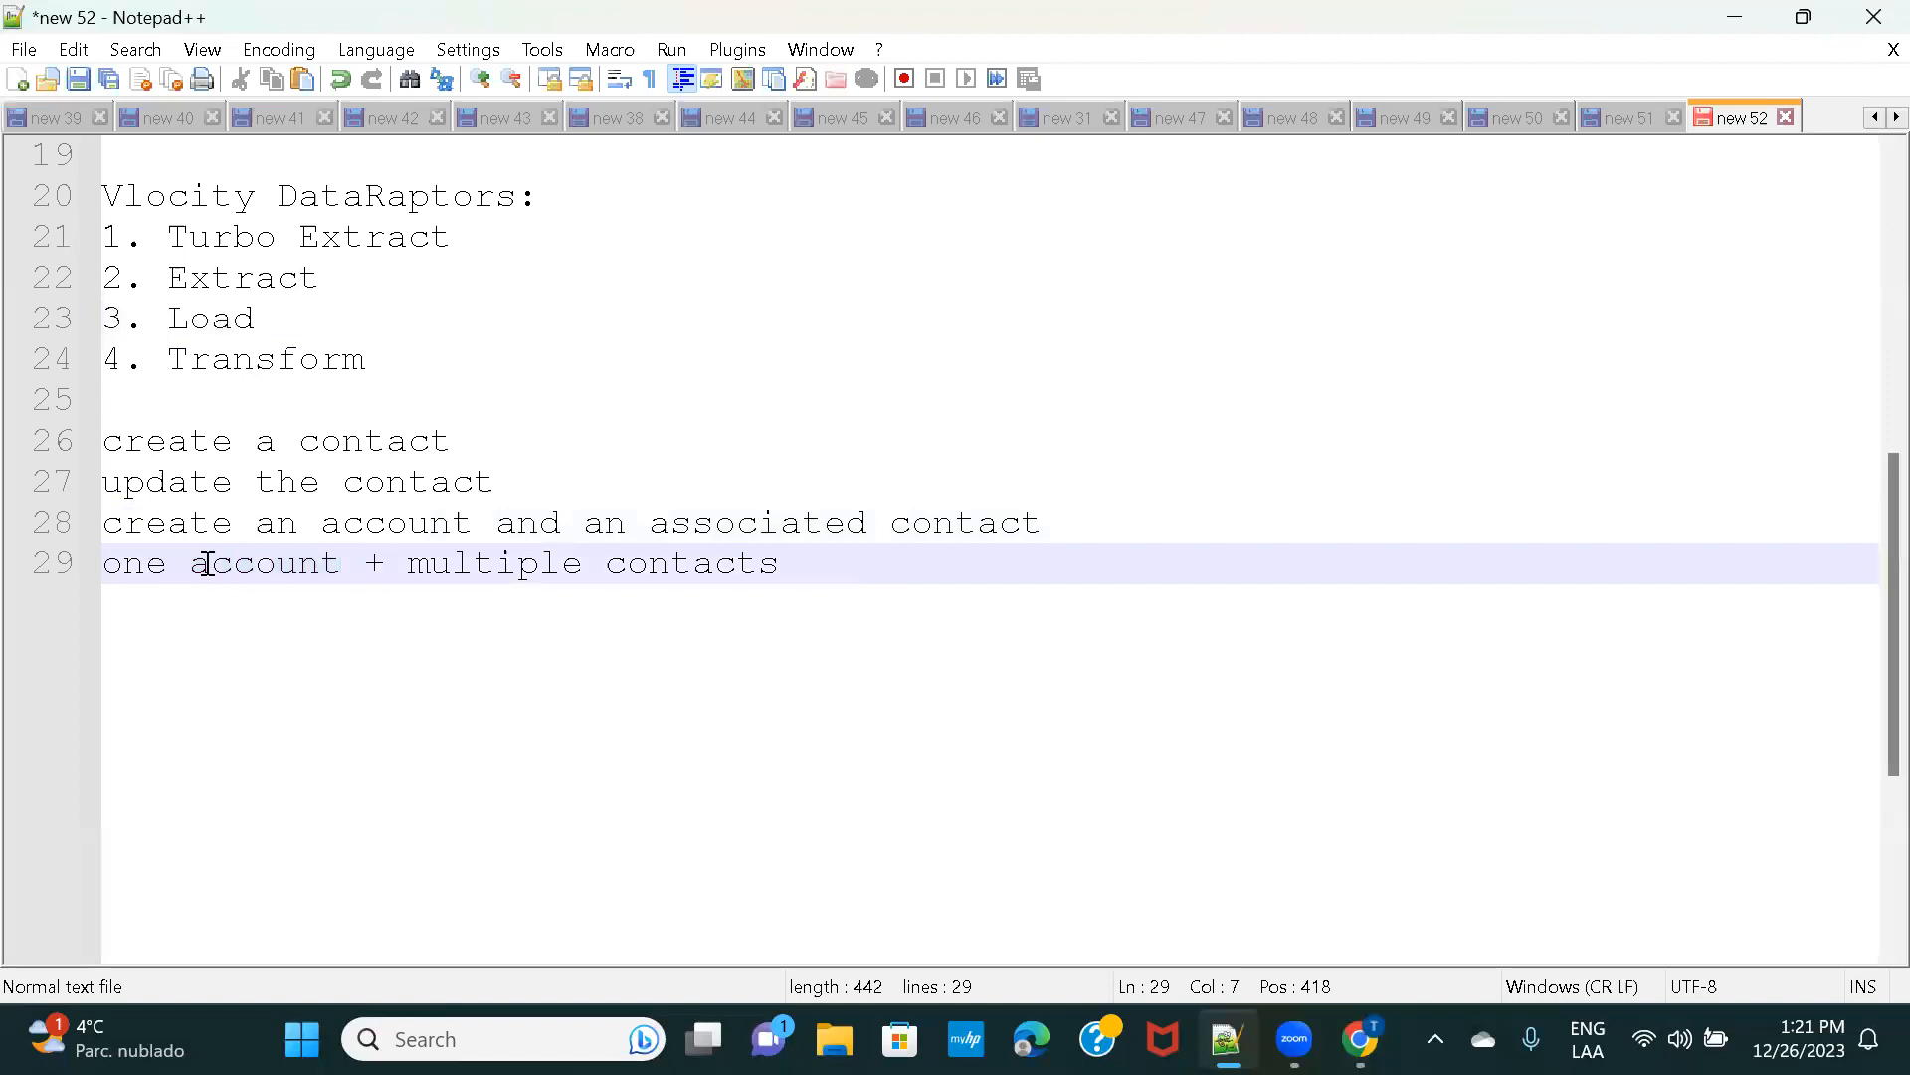
Prefix the create-contact line with "SC 1 : " and the update-contact line with "SC 2 : ".
{"action": "left_click", "coordinate": [104, 444]}
{"action": "type", "text": "SC 1 :"}
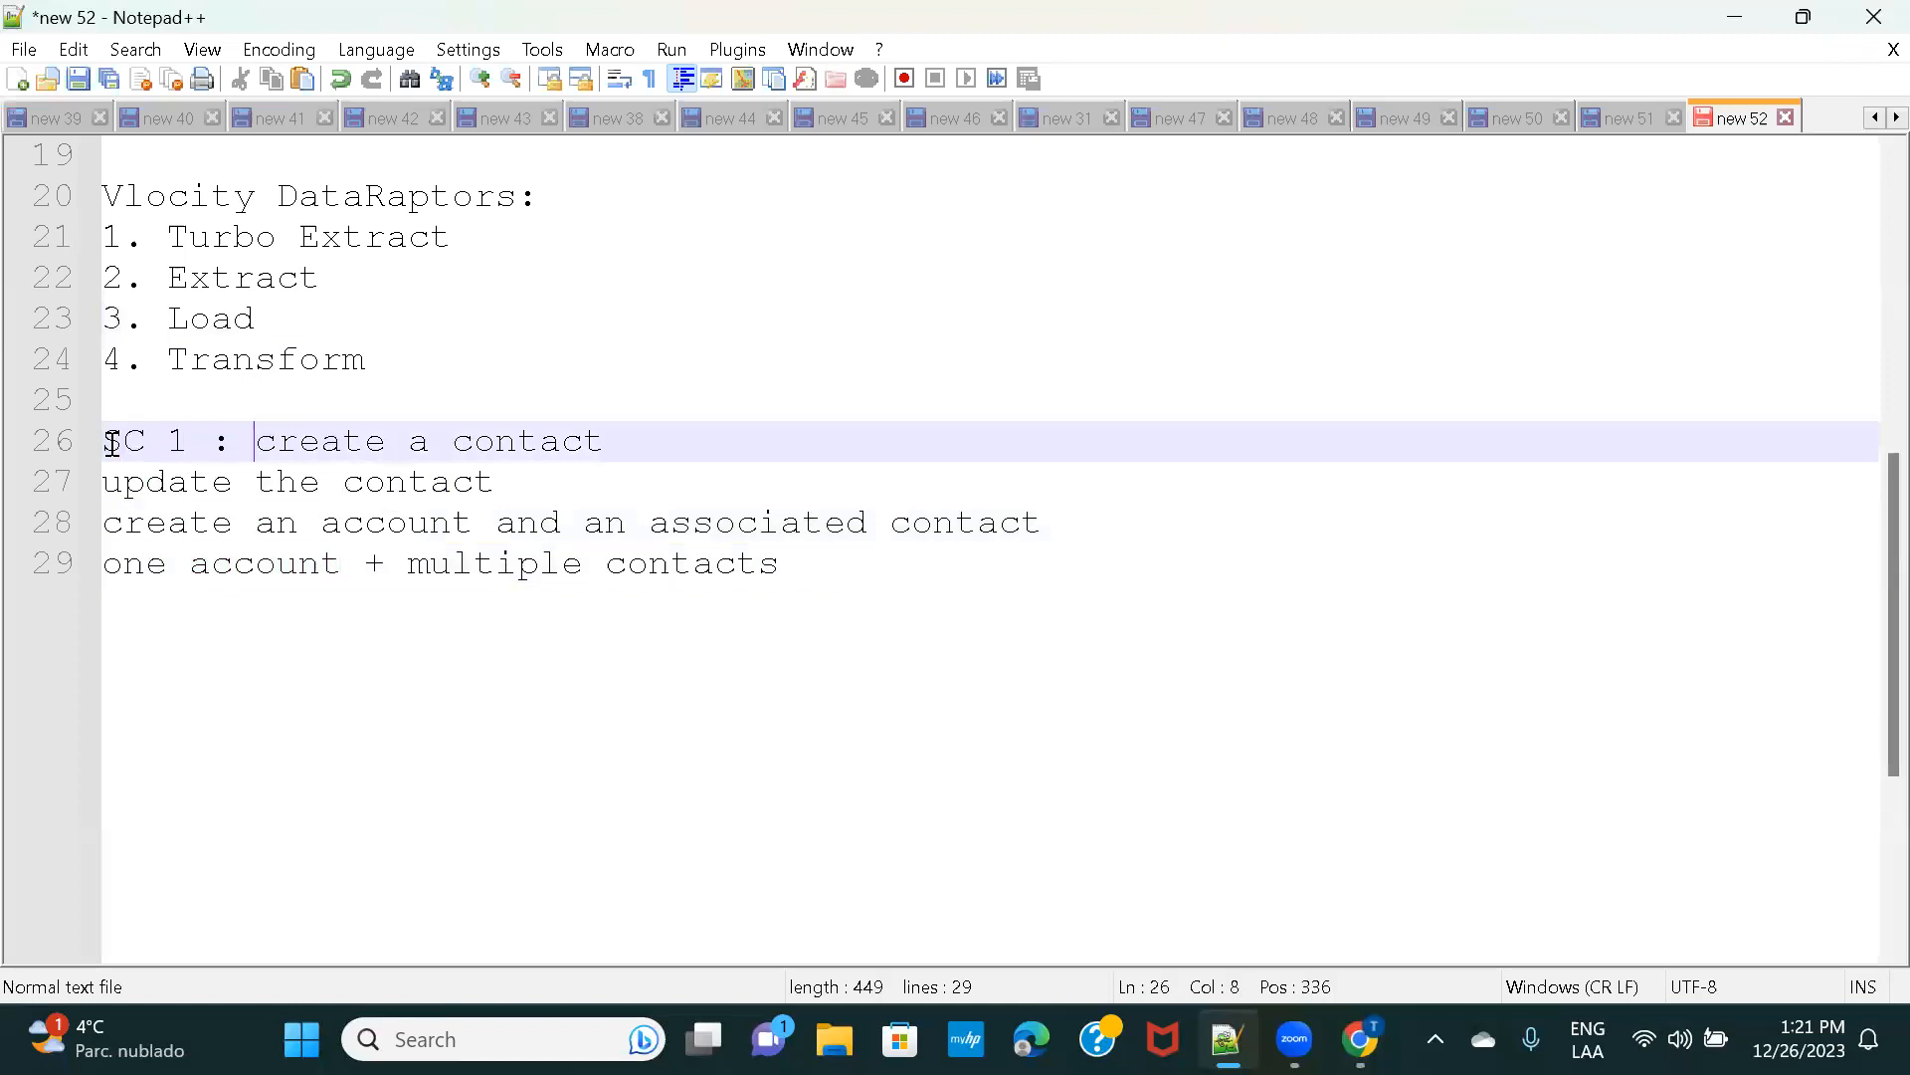
{"action": "left_click", "coordinate": [112, 475]}
{"action": "type", "text": "SC 2:"}
{"action": "key", "text": "Left"}
{"action": "key", "text": "Right"}
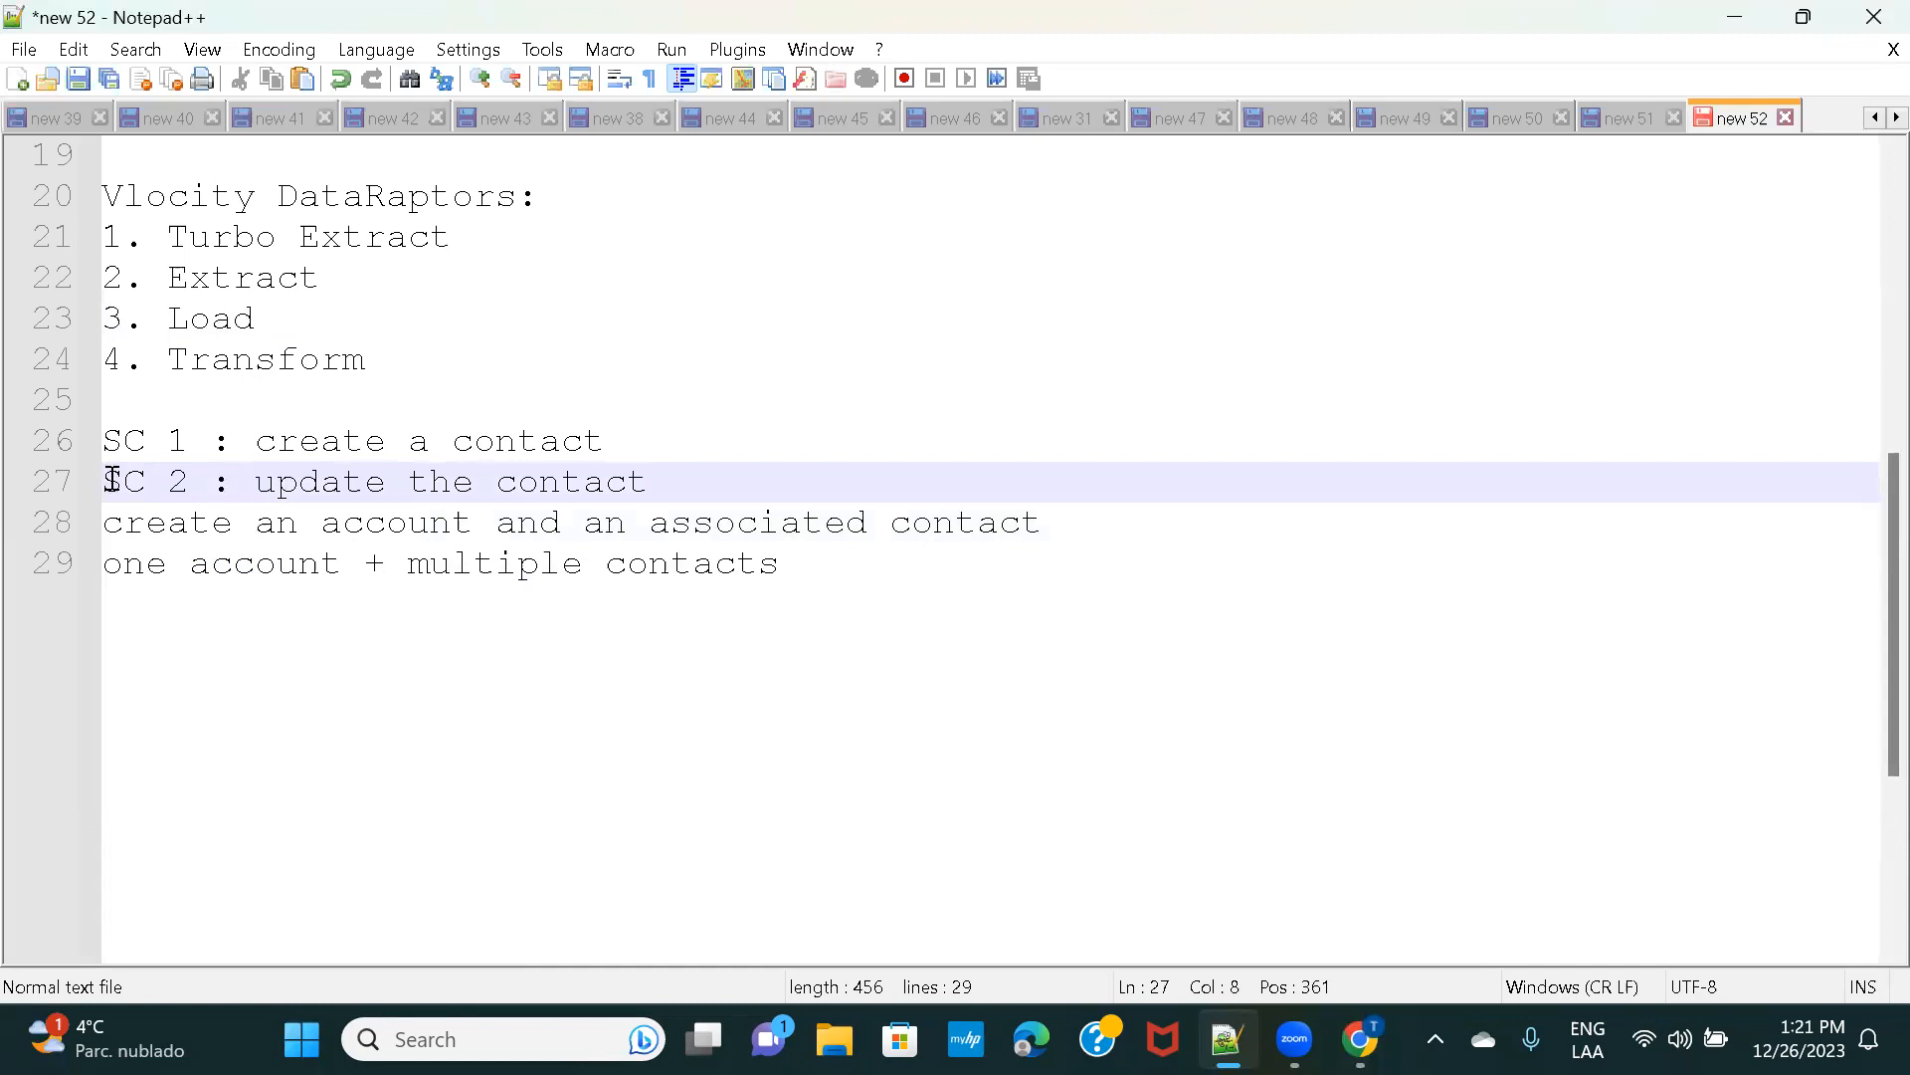
Copy the "SC 2 :" prefix to the start of the associated-contact and multiple-contacts lines.
{"action": "left_click_drag", "start_coordinate": [111, 478], "coordinate": [230, 483]}
{"action": "key", "text": "ctrl+c"}
{"action": "left_click", "coordinate": [107, 527]}
{"action": "key", "text": "ctrl+v"}
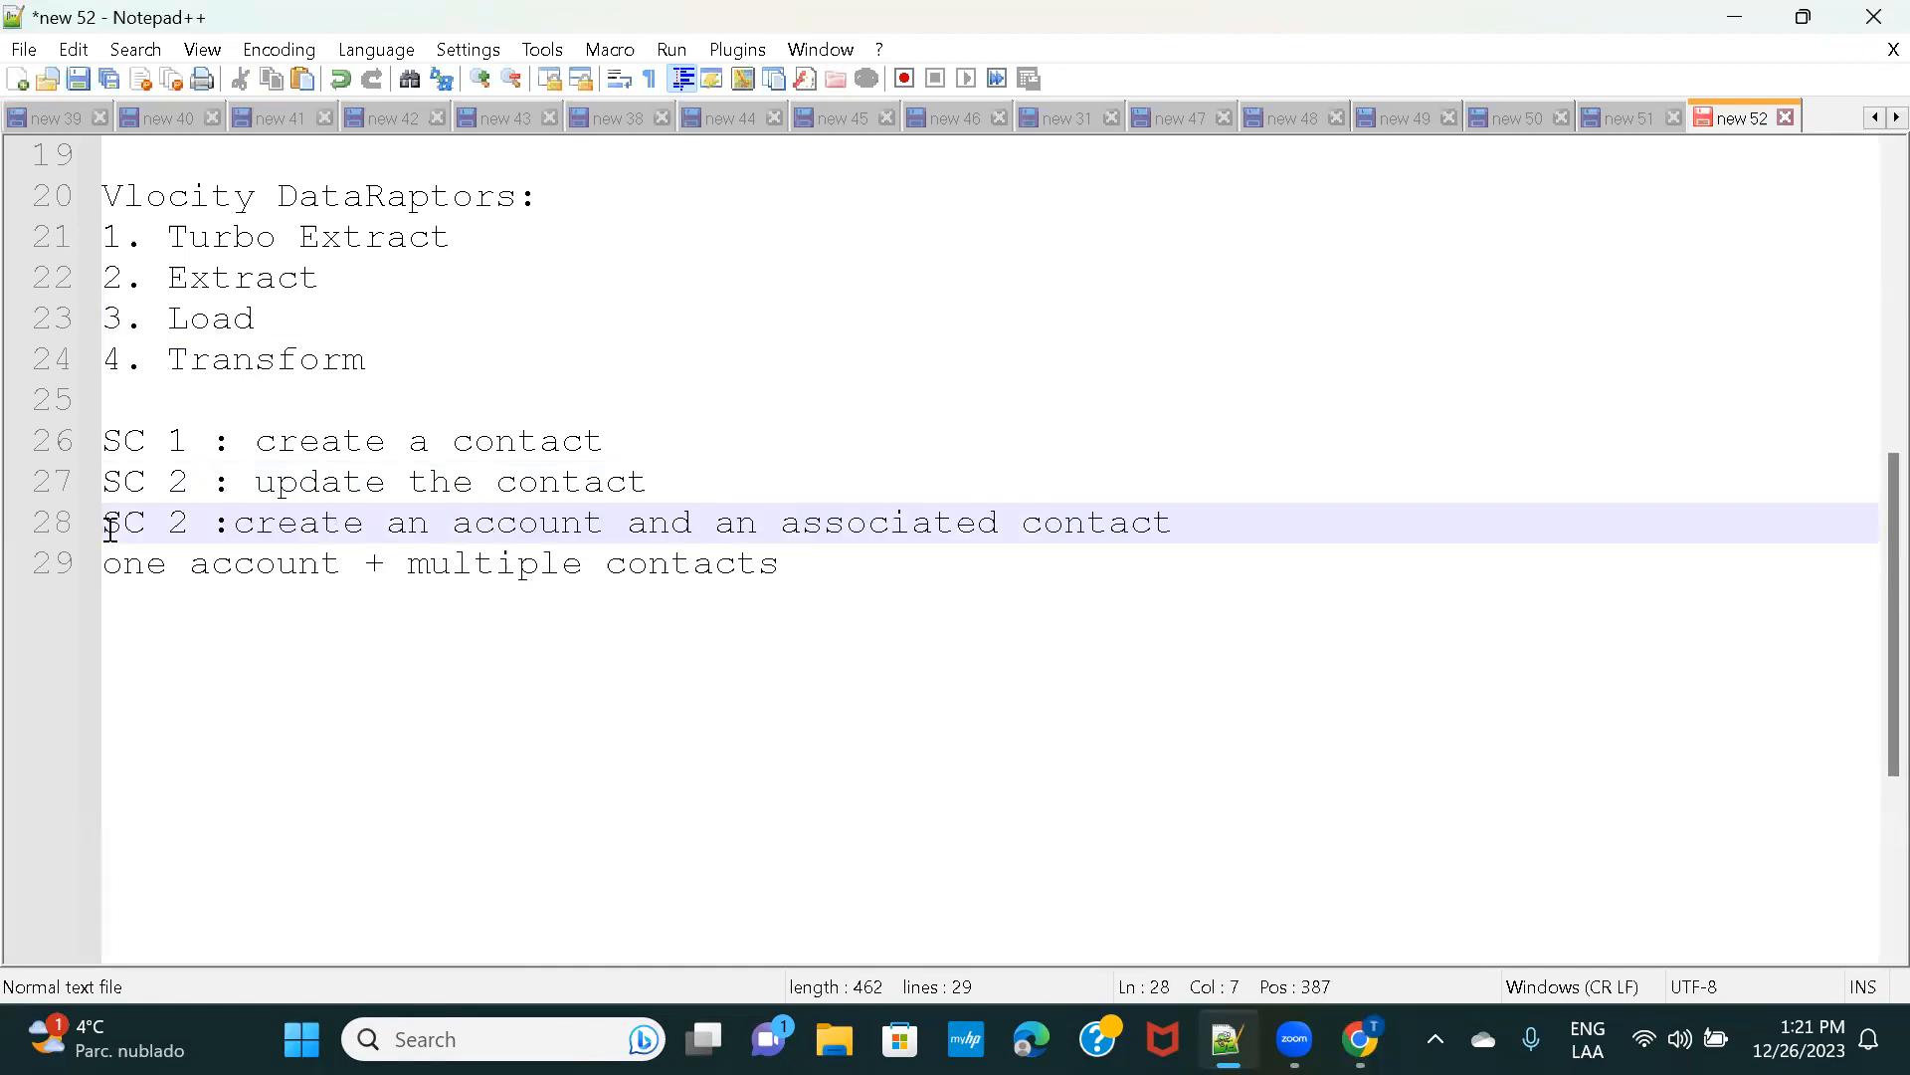
{"action": "left_click", "coordinate": [105, 565]}
{"action": "key", "text": "ctrl+v"}
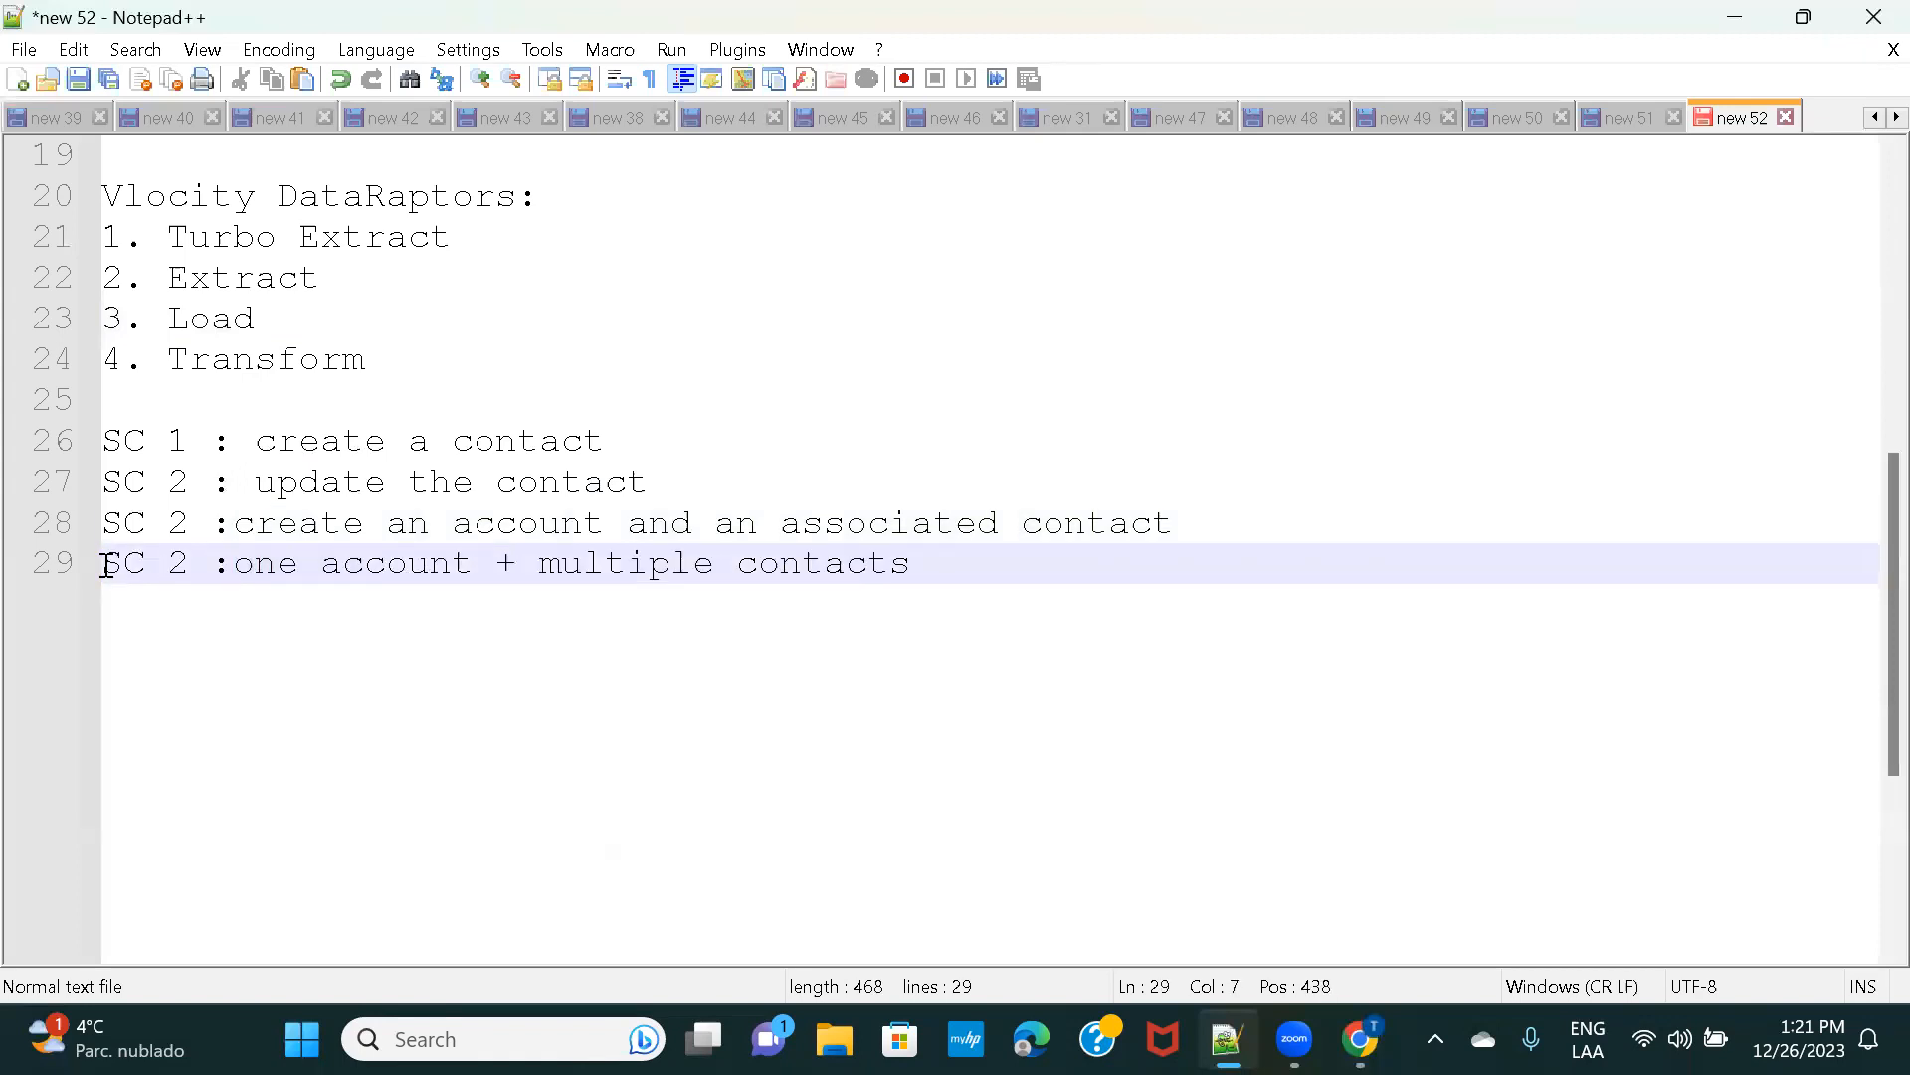
Renumber the prefixes of the last two scenarios to SC 3 and SC 4 and add a space after each colon.
{"action": "left_click", "coordinate": [184, 525]}
{"action": "key", "text": "BackSpace"}
{"action": "type", "text": "3"}
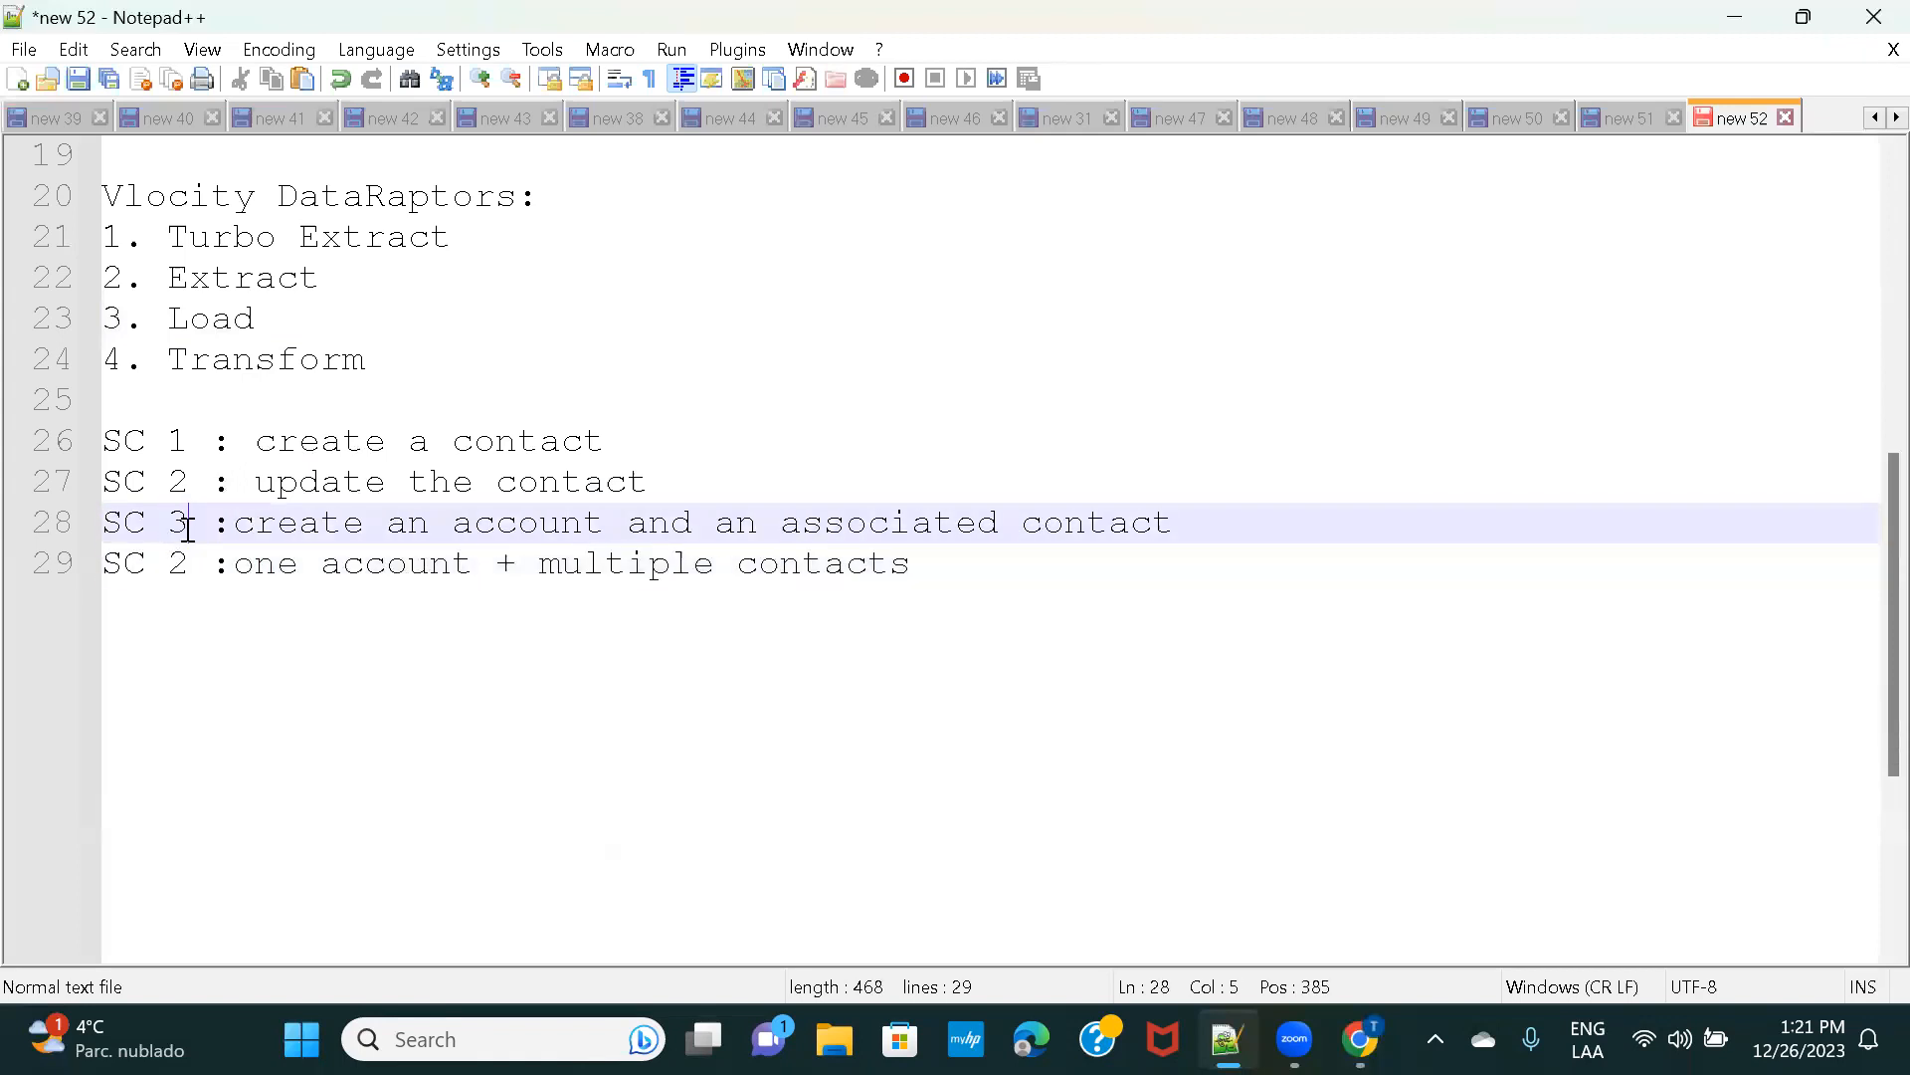
{"action": "left_click", "coordinate": [186, 558]}
{"action": "key", "text": "BackSpace"}
{"action": "type", "text": "4"}
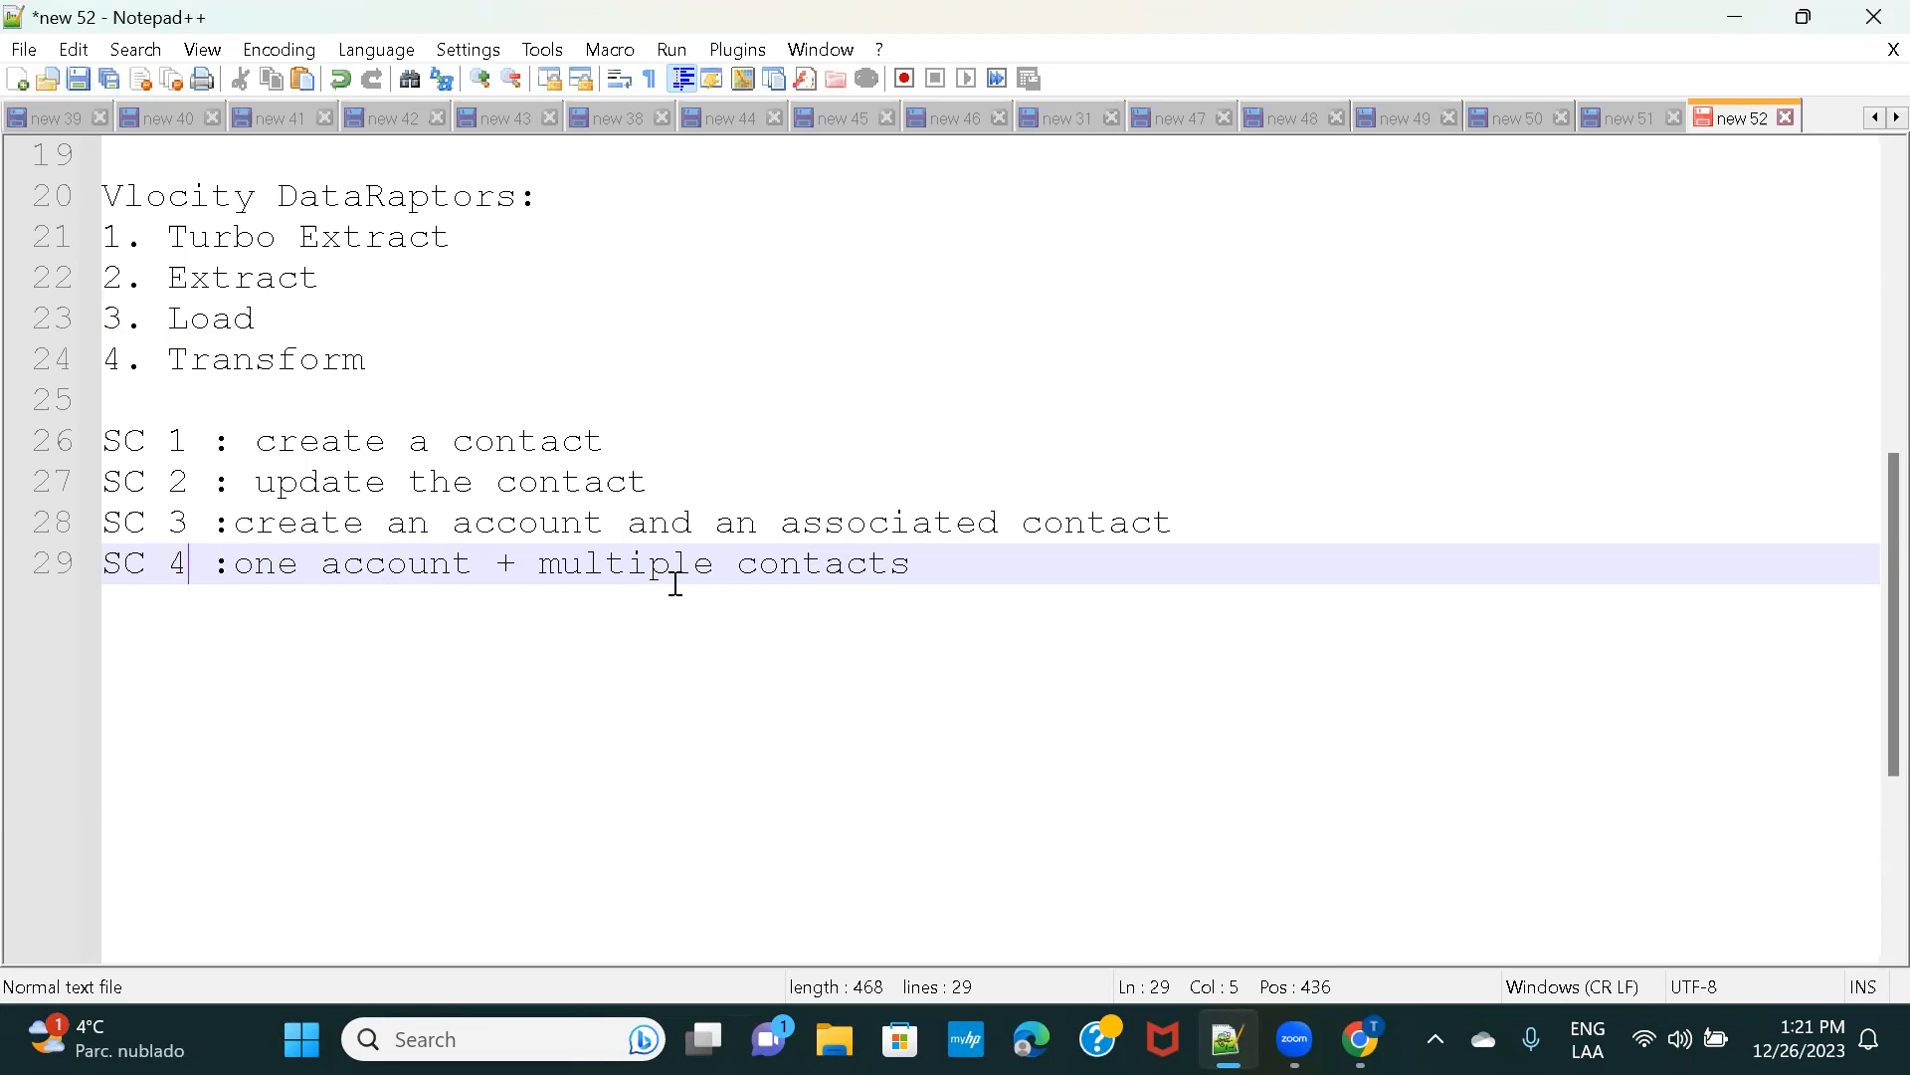
{"action": "left_click", "coordinate": [232, 523]}
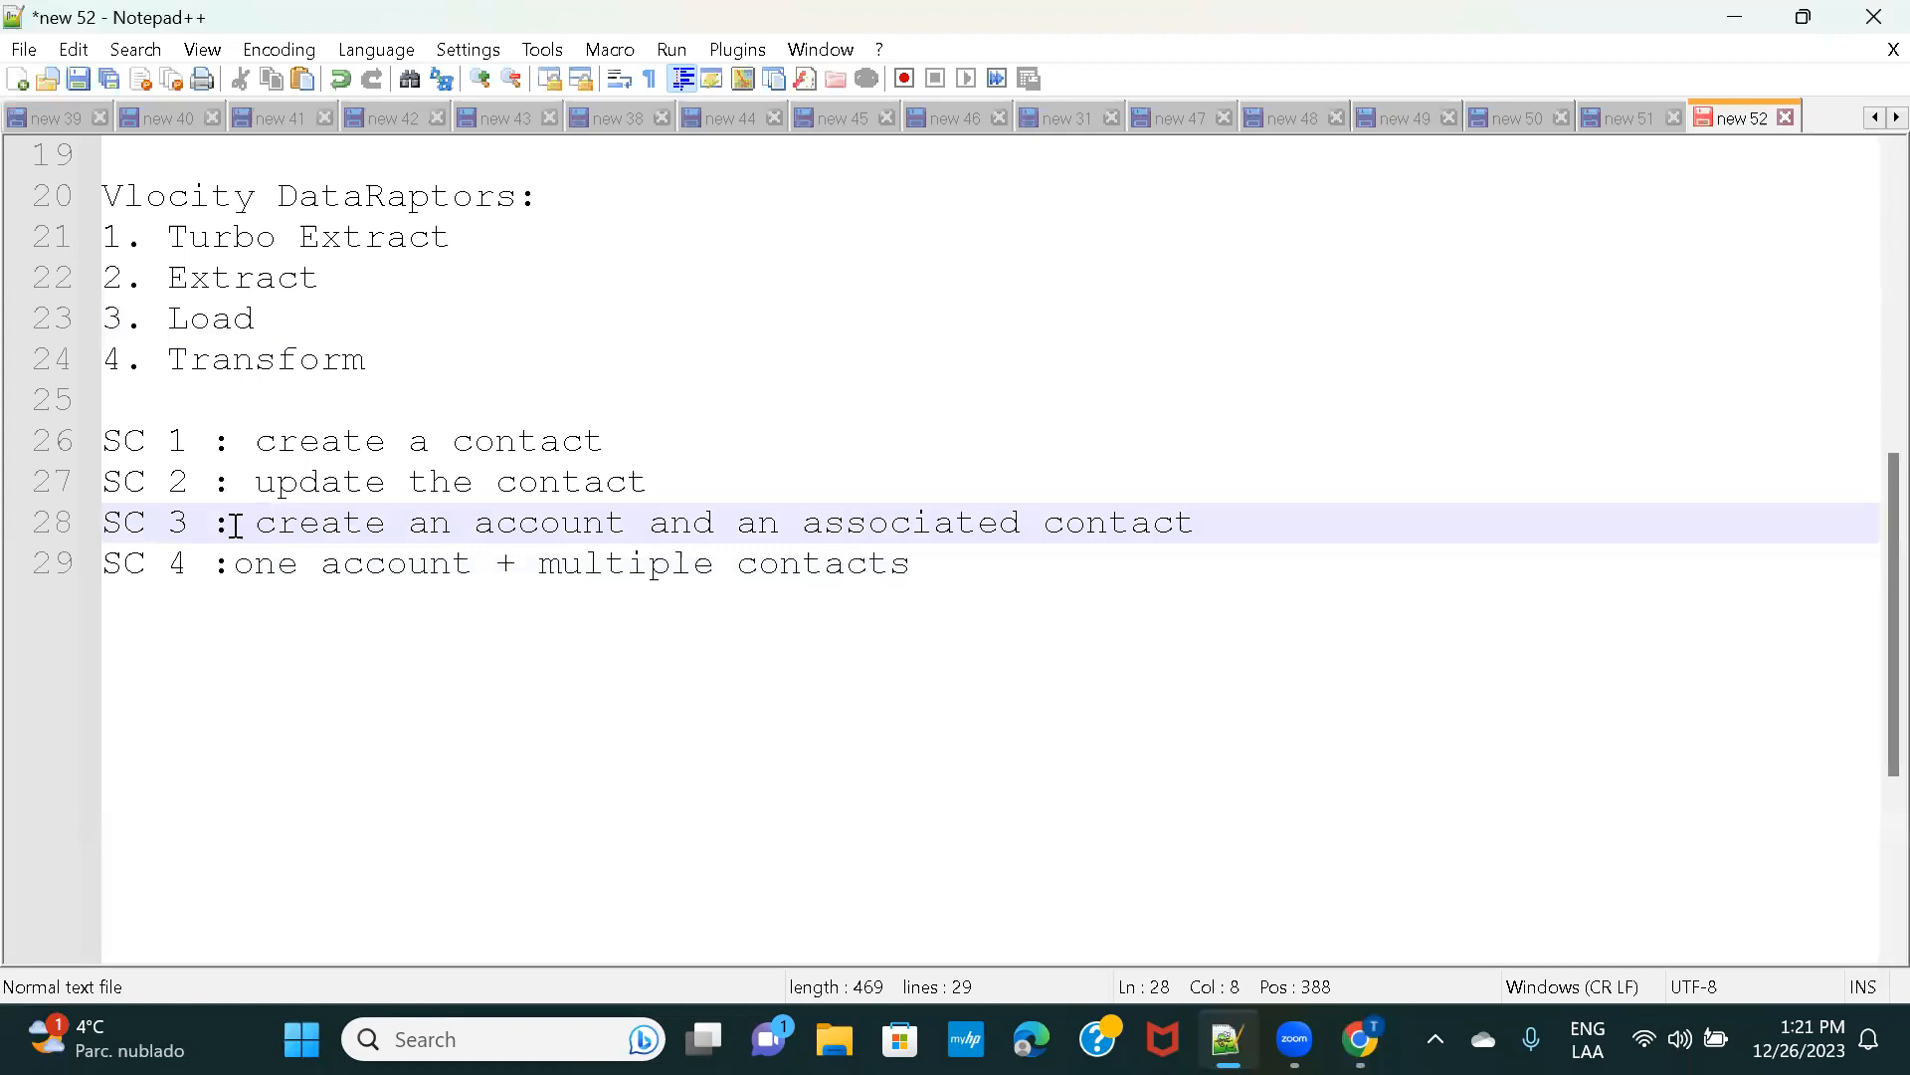
{"action": "left_click", "coordinate": [235, 563]}
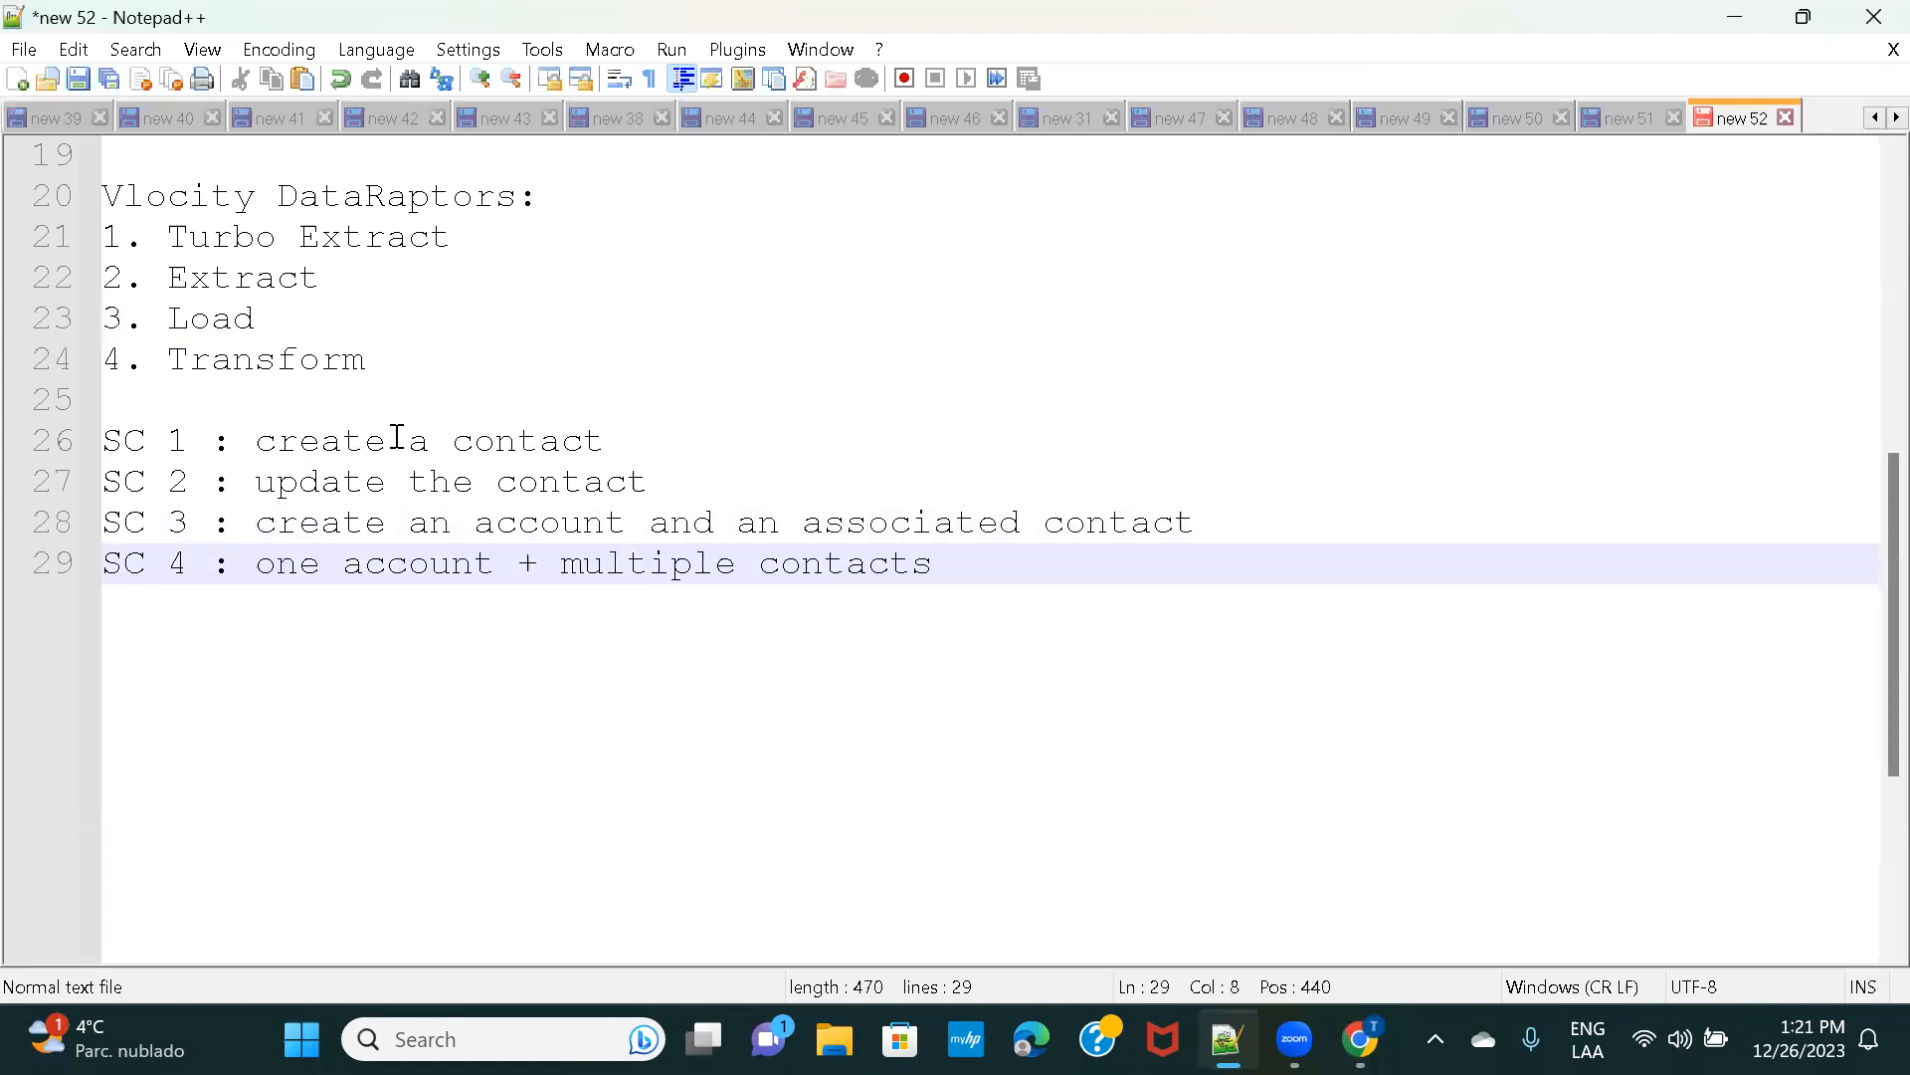
Switch to Chrome, add Contact as the first object of the Load DataRaptor and open its field mappings.
{"action": "mouse_move", "coordinate": [1360, 1039]}
{"action": "left_click", "coordinate": [1241, 917]}
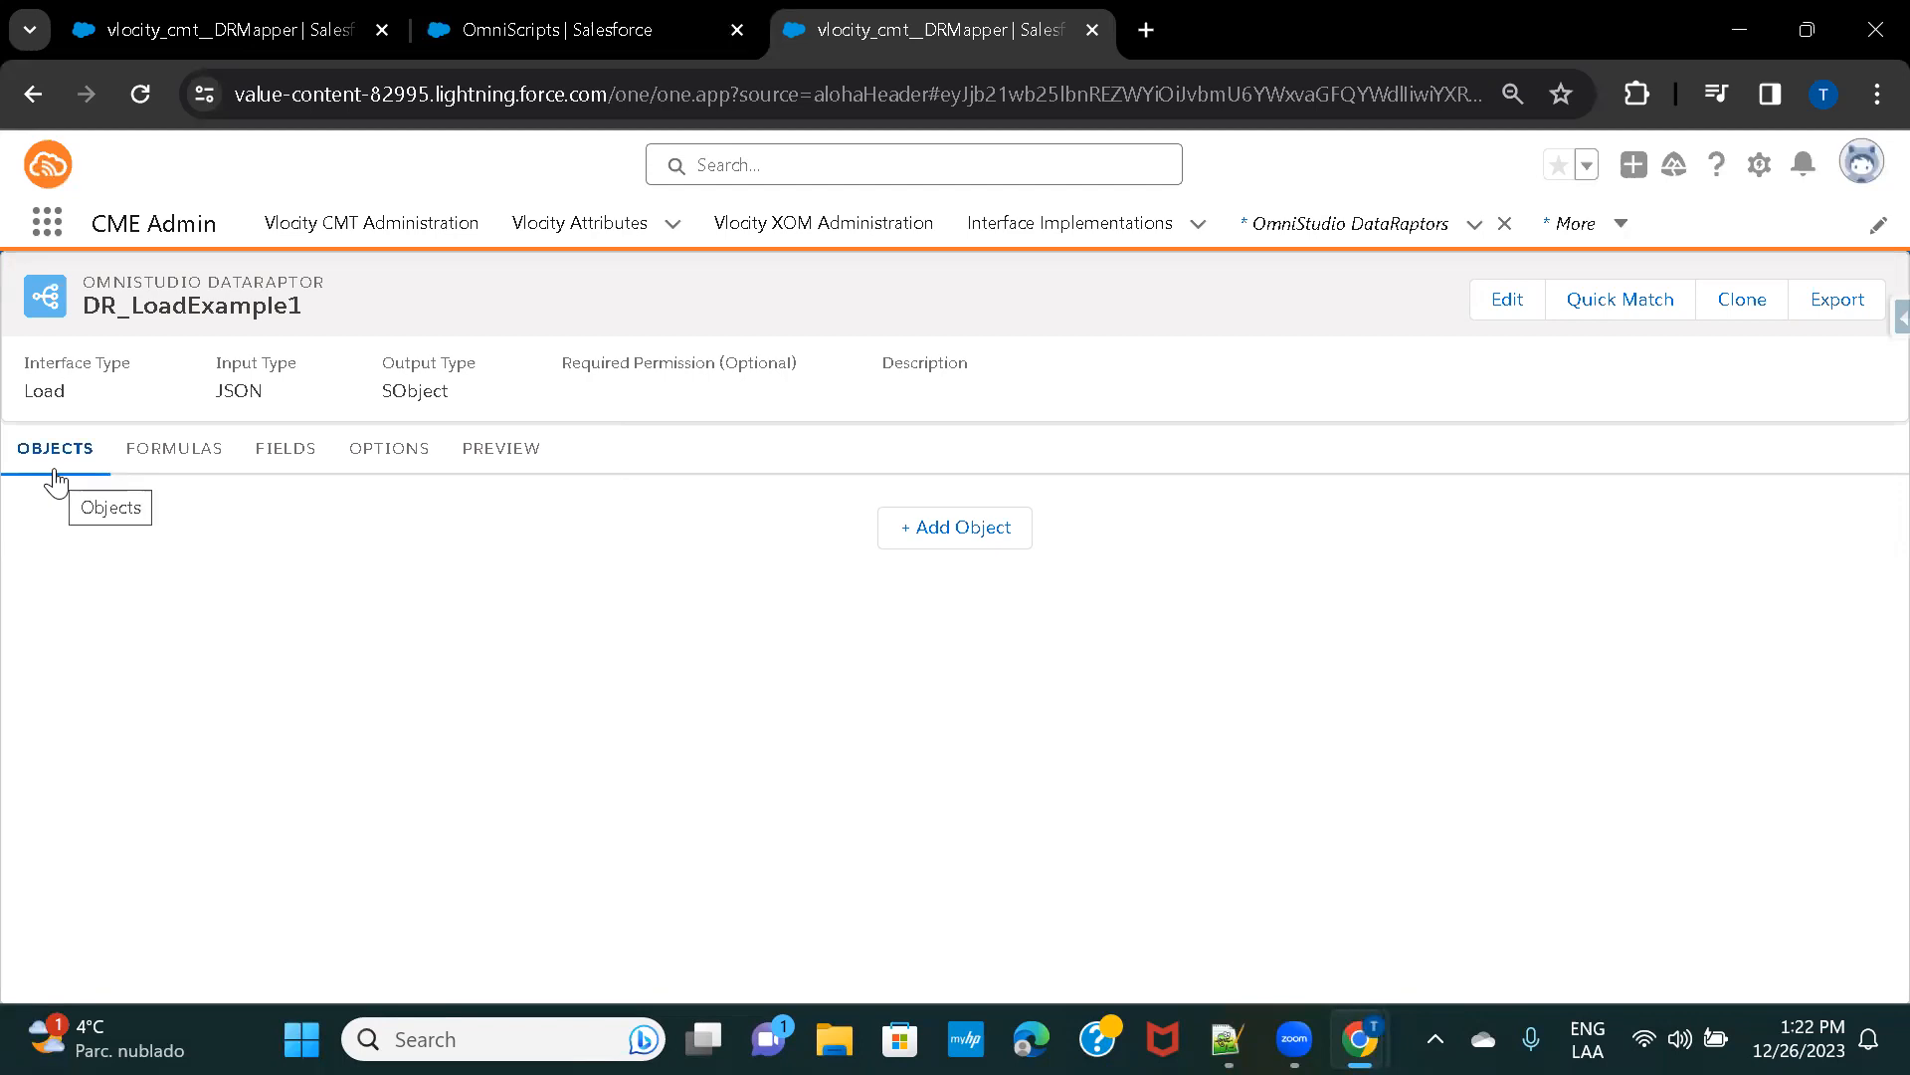
{"action": "left_click", "coordinate": [968, 539]}
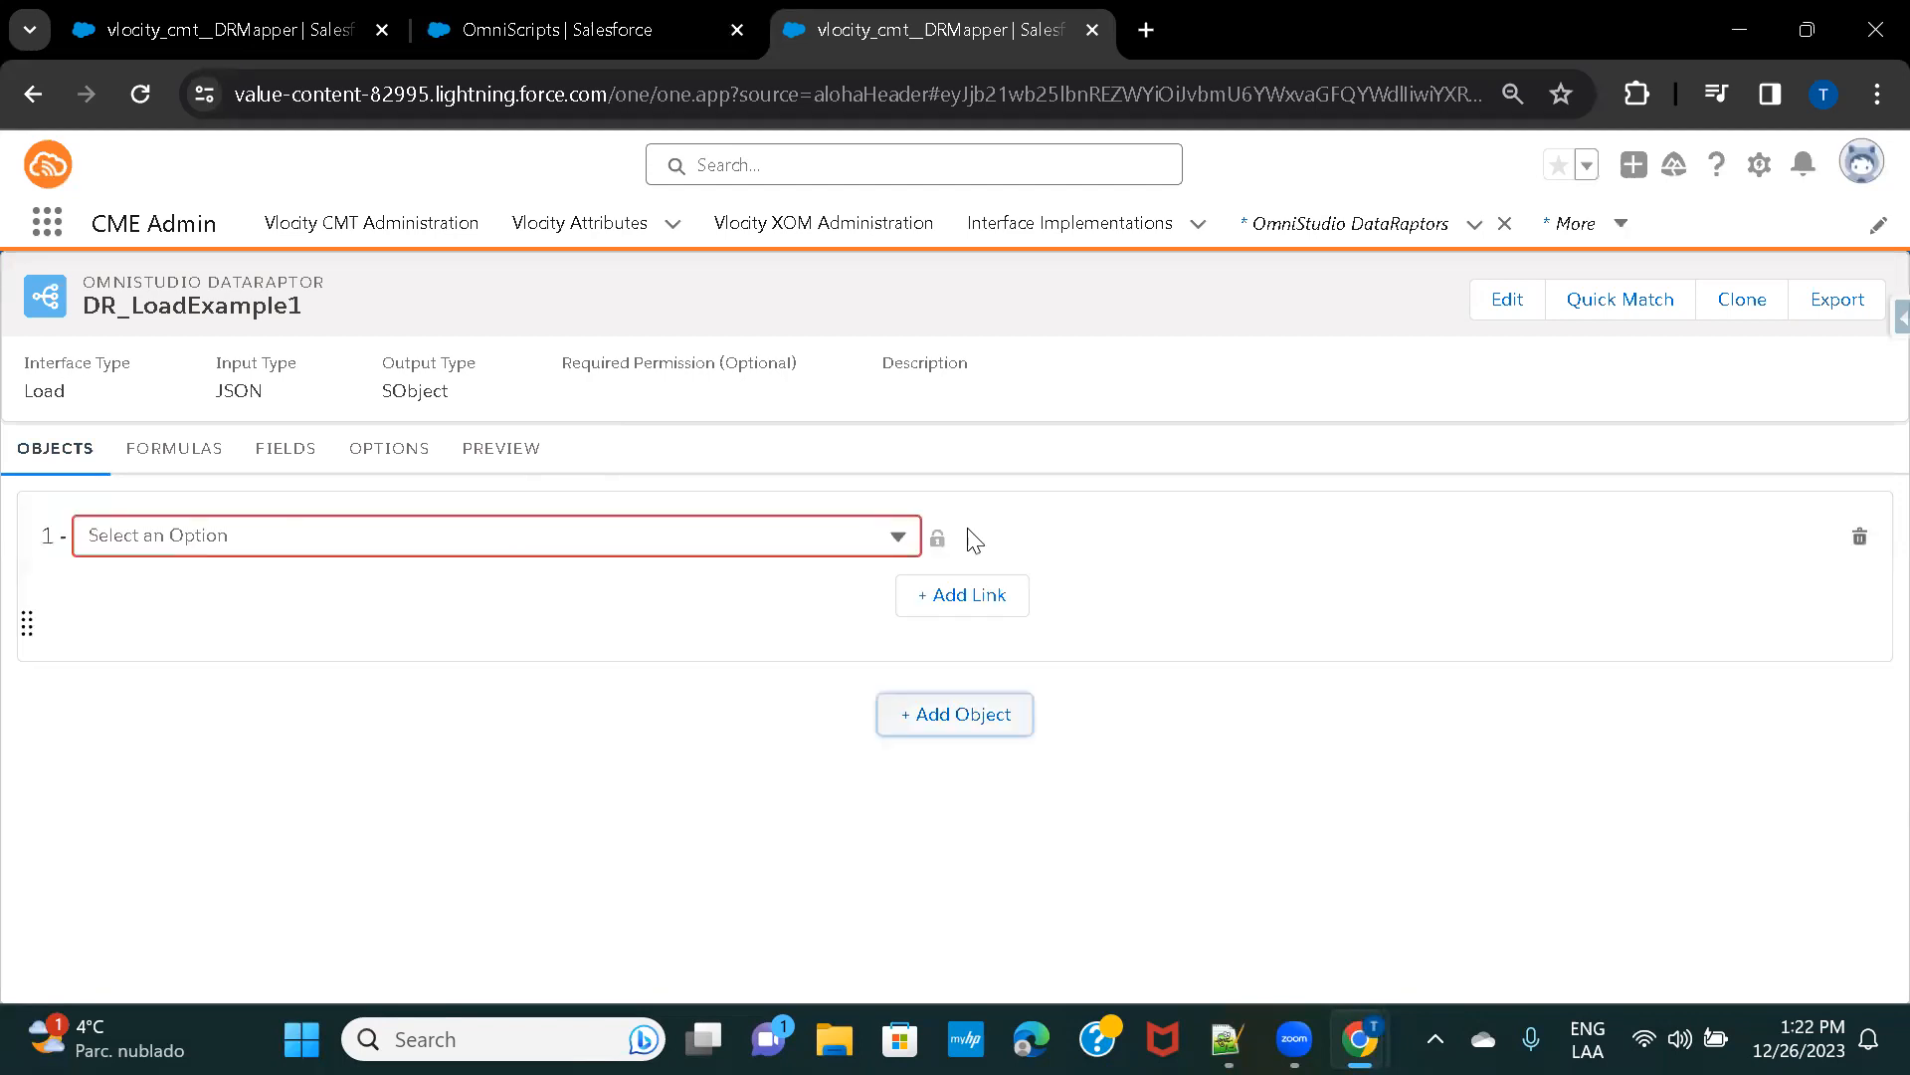
{"action": "left_click", "coordinate": [482, 537]}
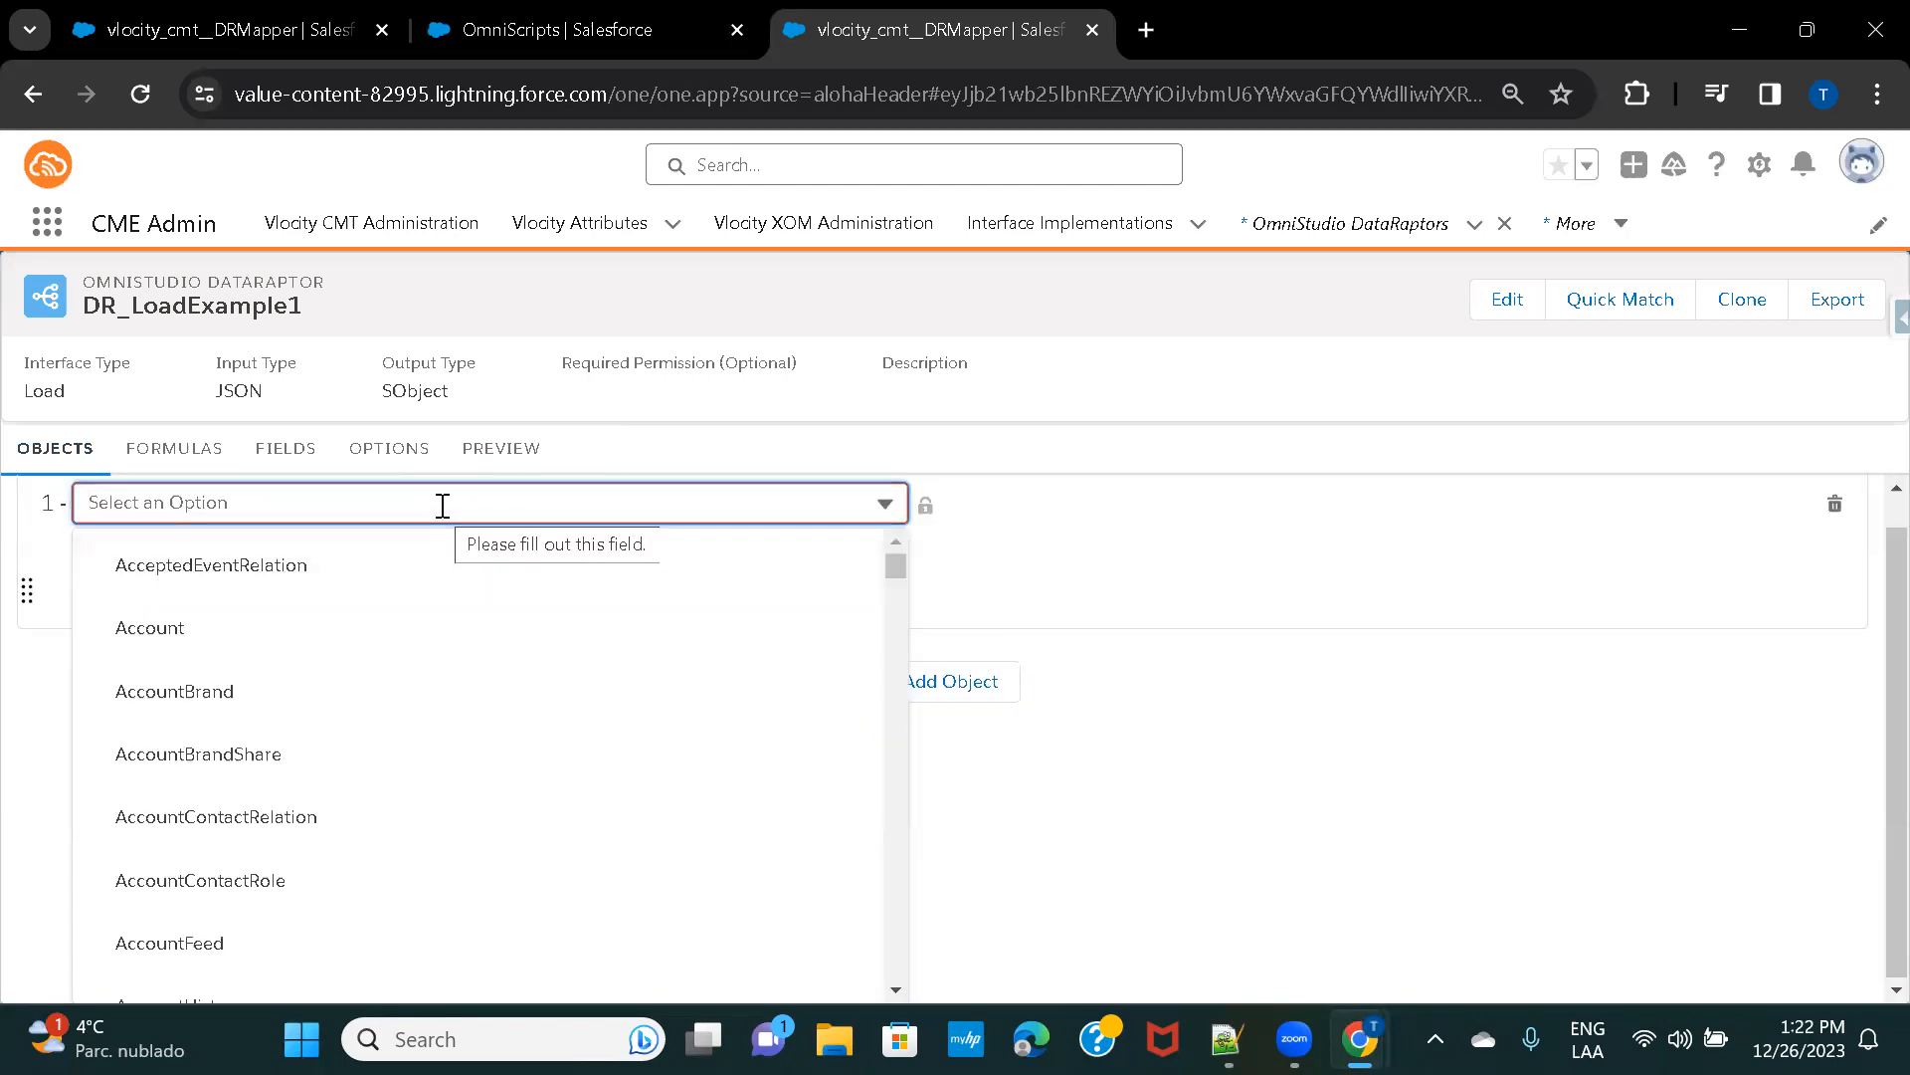
{"action": "type", "text": "cont"}
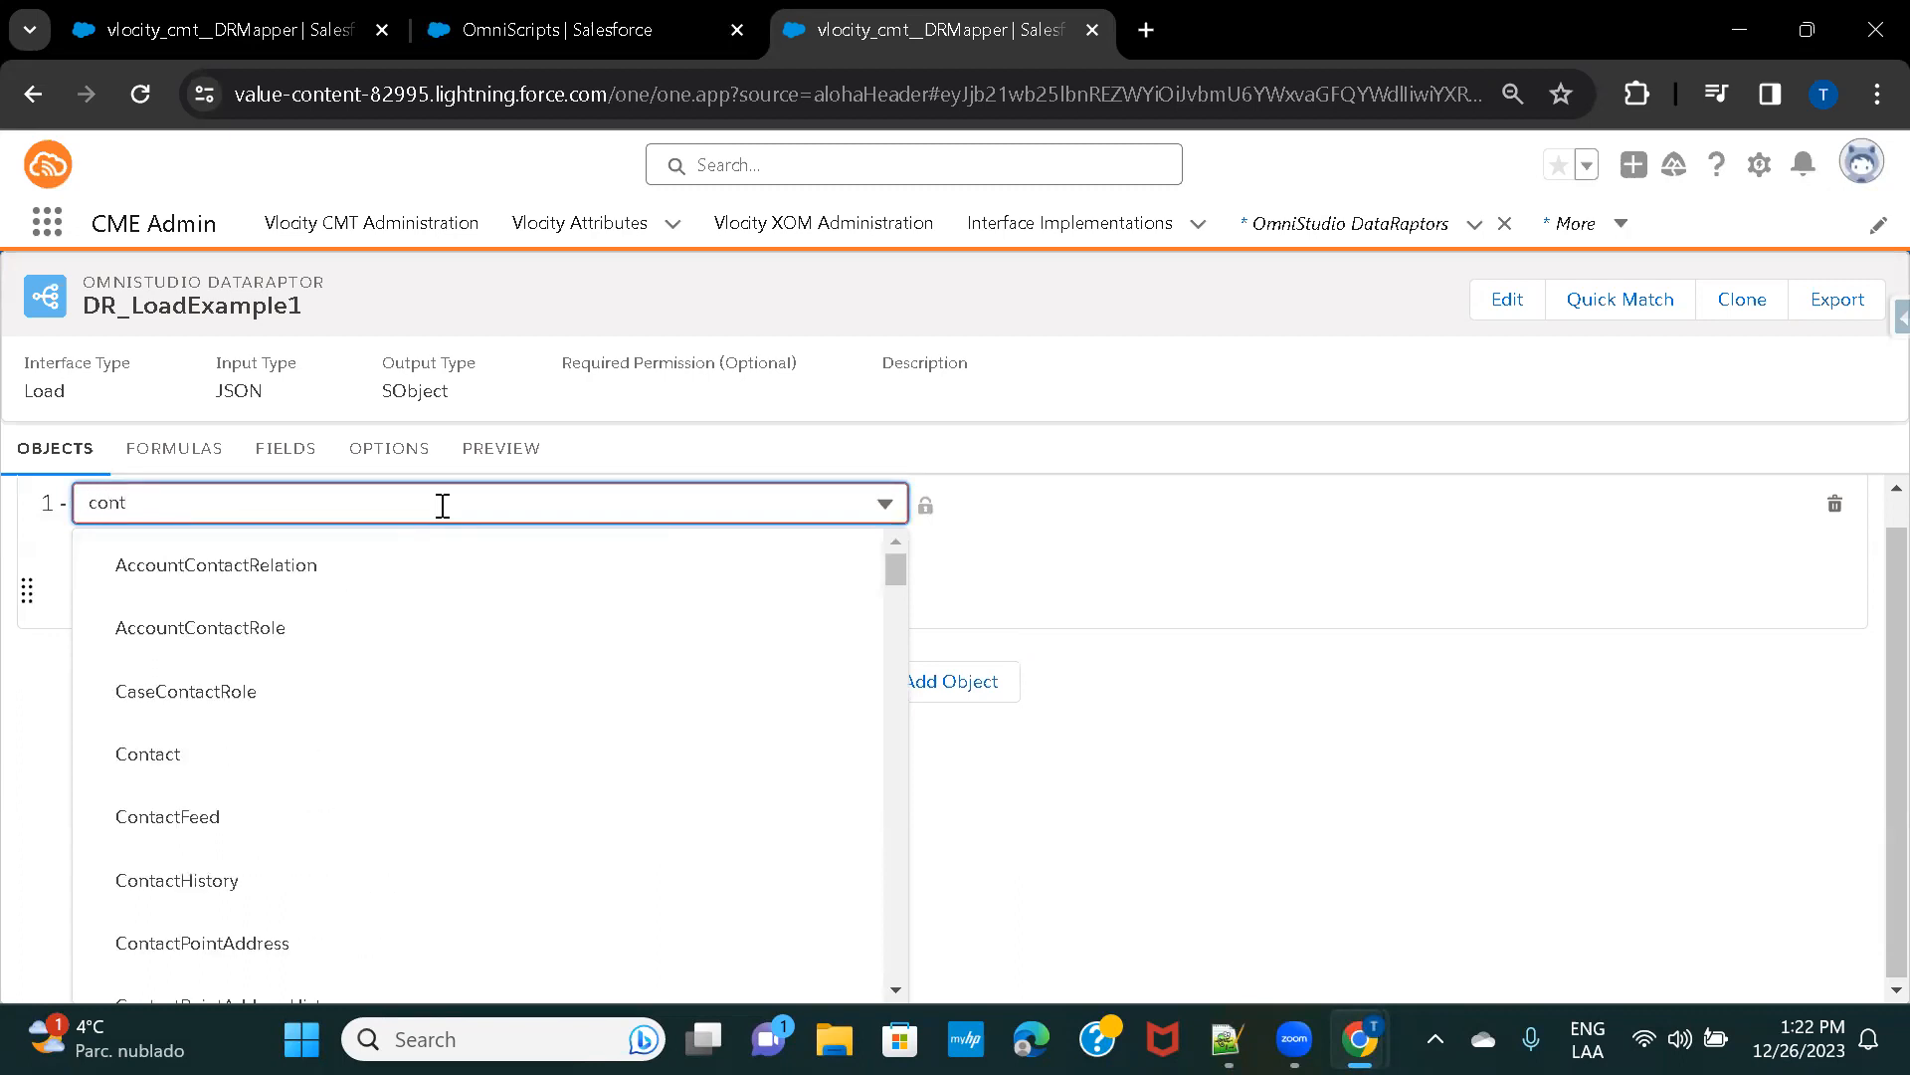
{"action": "left_click", "coordinate": [166, 753]}
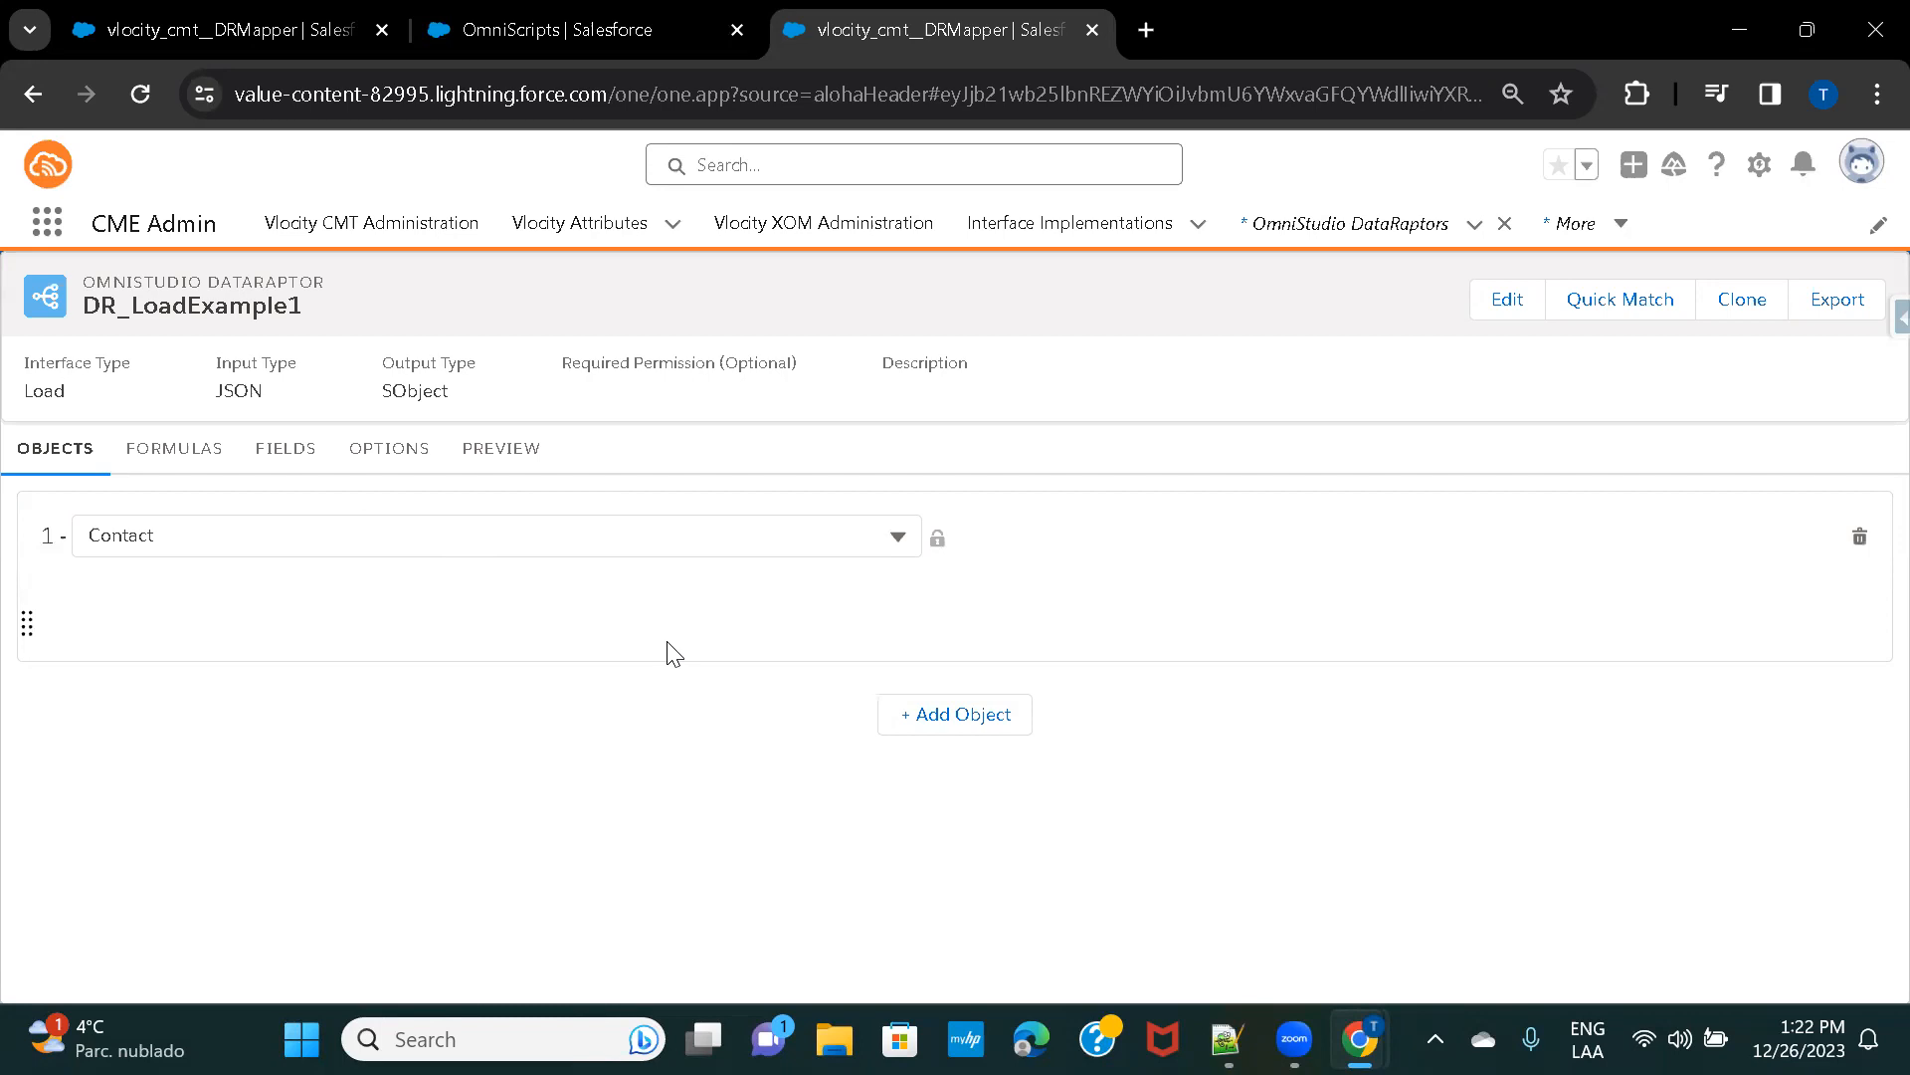
{"action": "left_click", "coordinate": [279, 460]}
{"action": "left_click", "coordinate": [278, 463]}
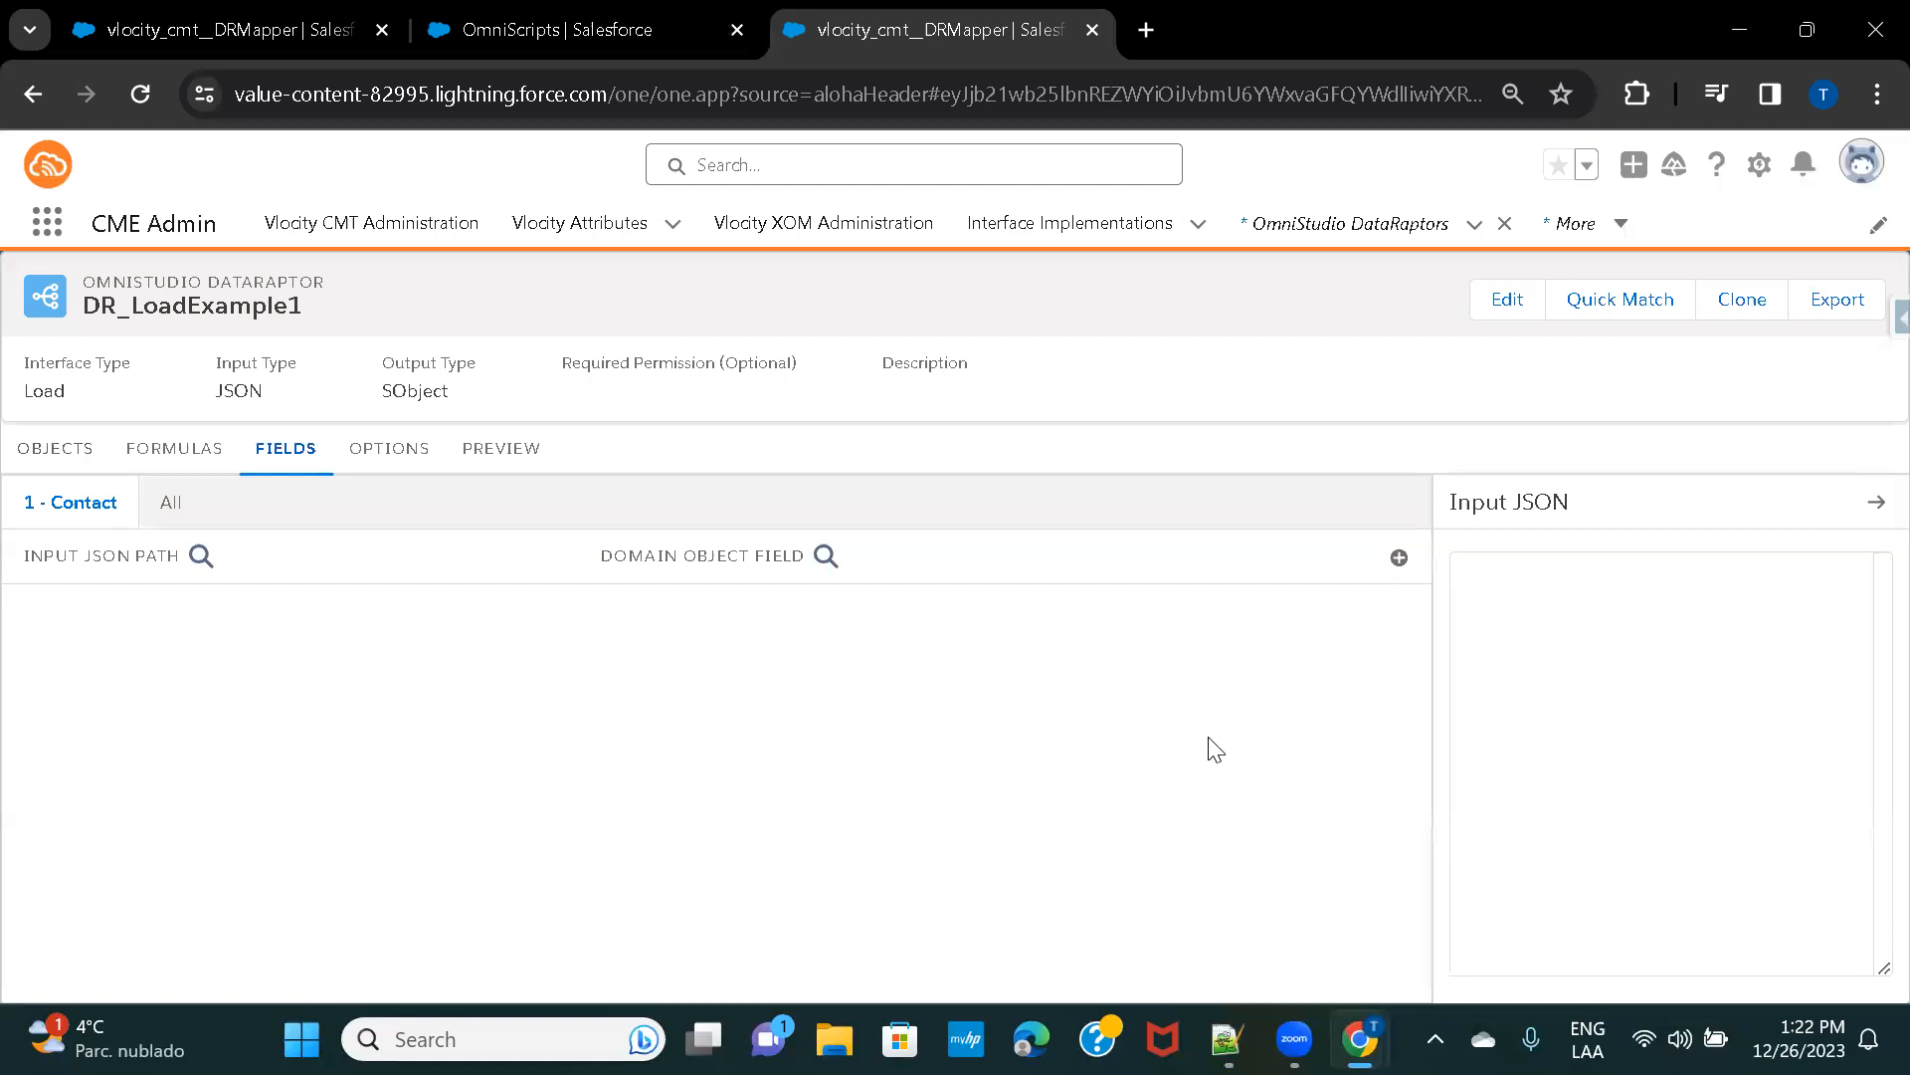
Add a Contact field mapping from the input JSON path FirstName to the domain object field FirstName.
{"action": "left_click", "coordinate": [1398, 558]}
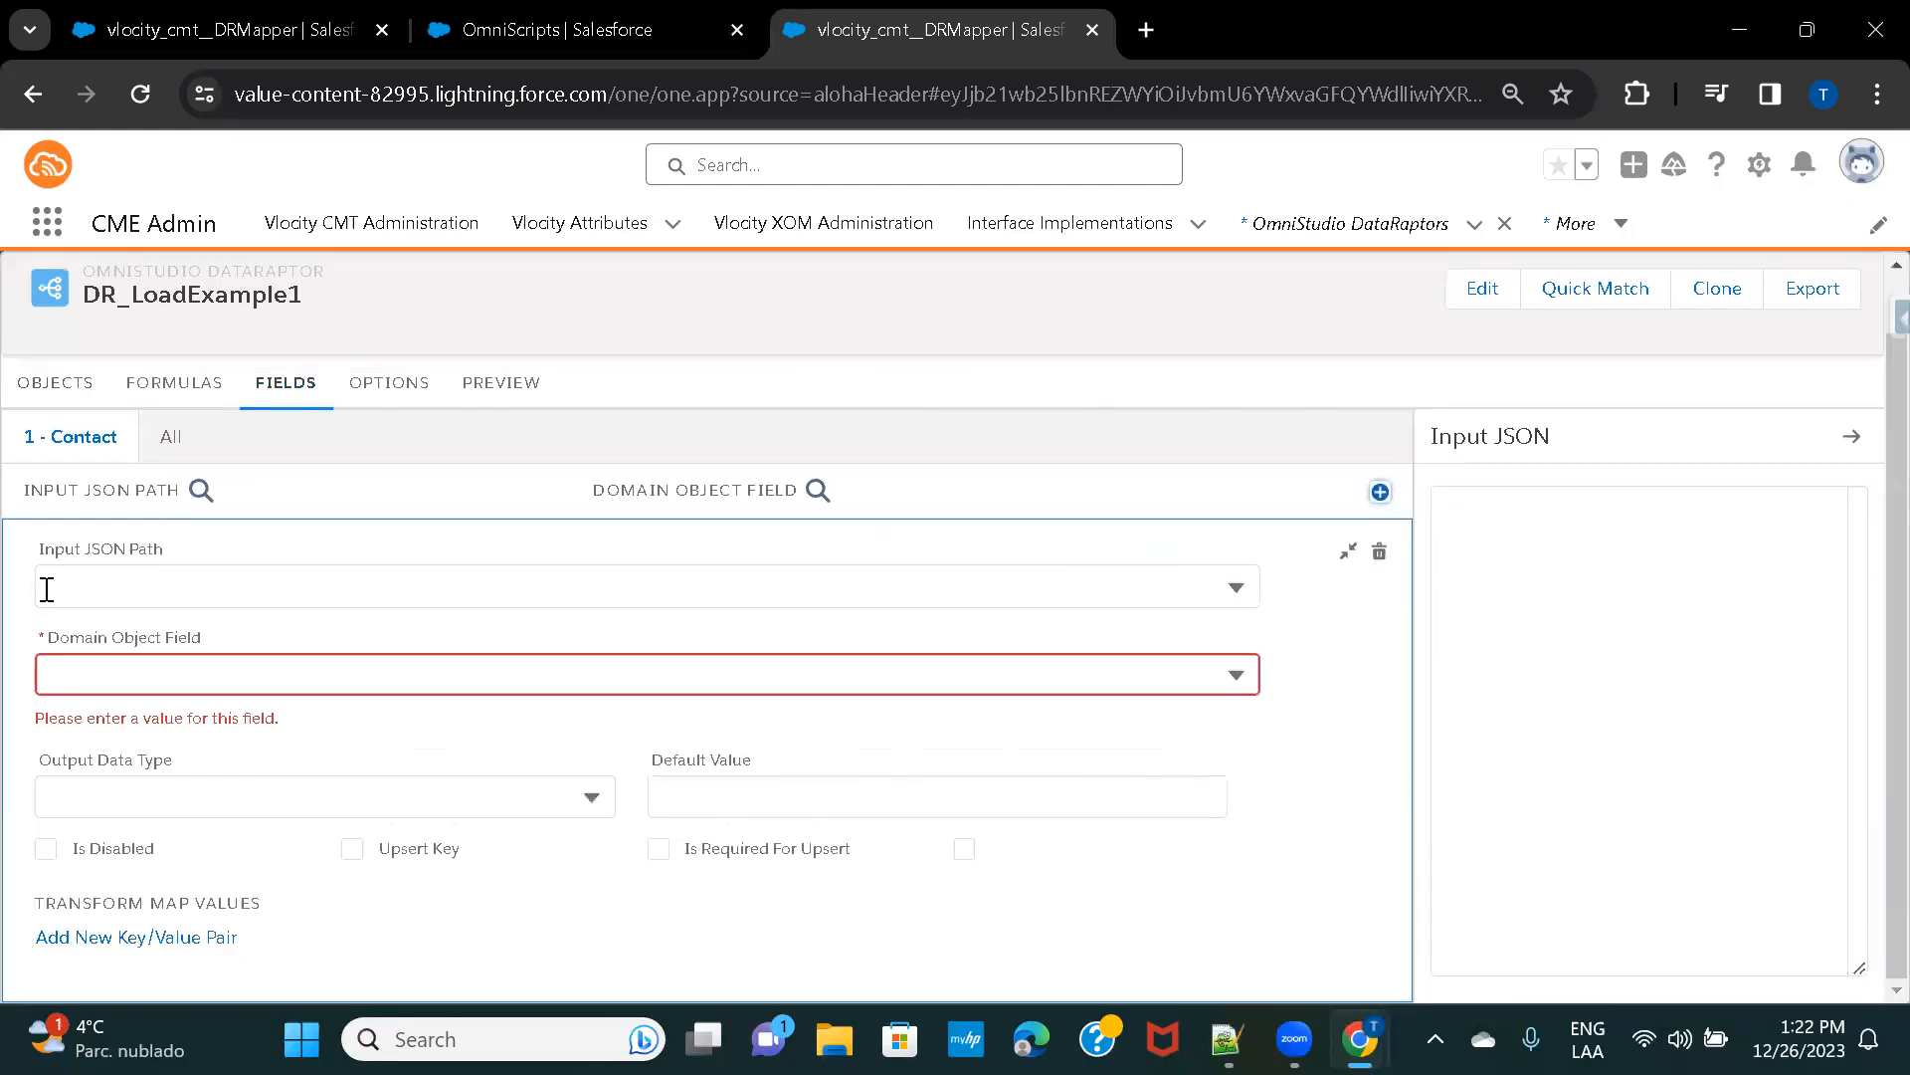
{"action": "left_click", "coordinate": [123, 585]}
{"action": "type", "text": "FirstName"}
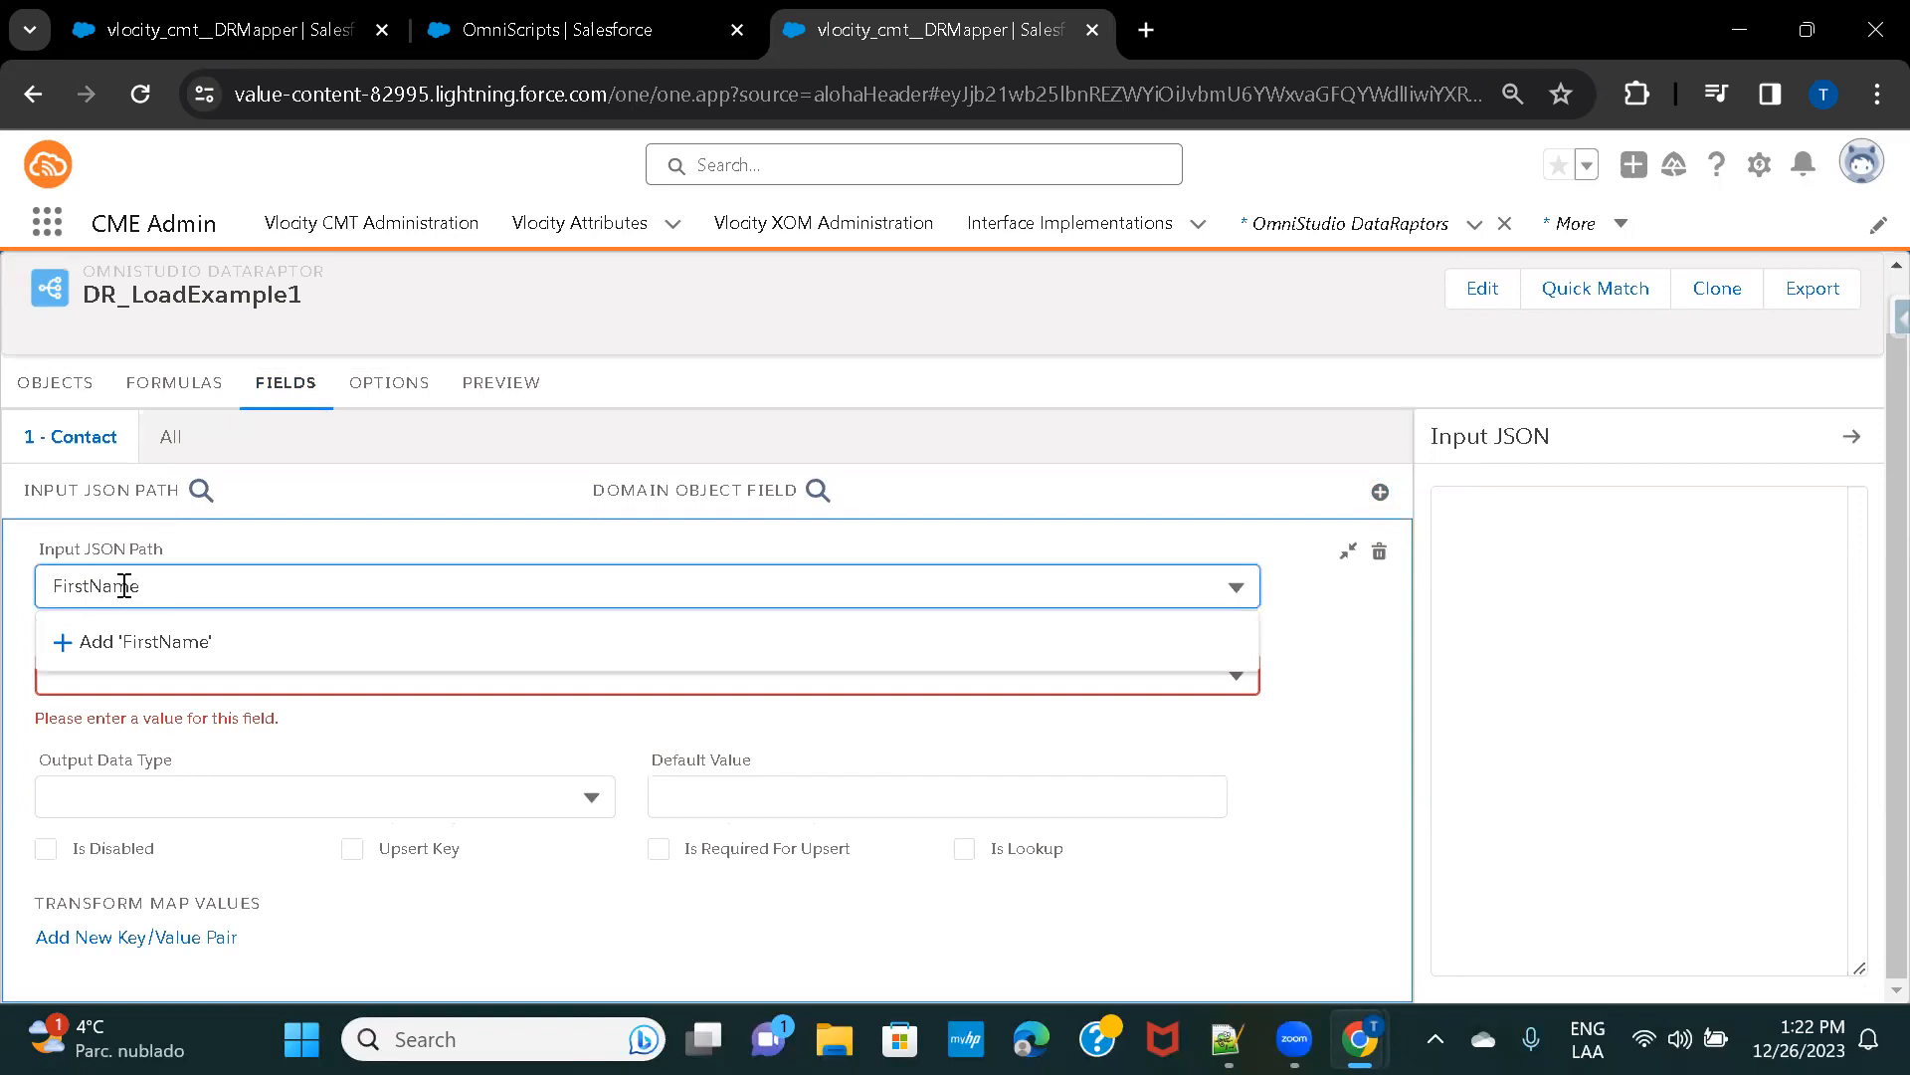
{"action": "left_click", "coordinate": [147, 645]}
{"action": "left_click", "coordinate": [171, 681]}
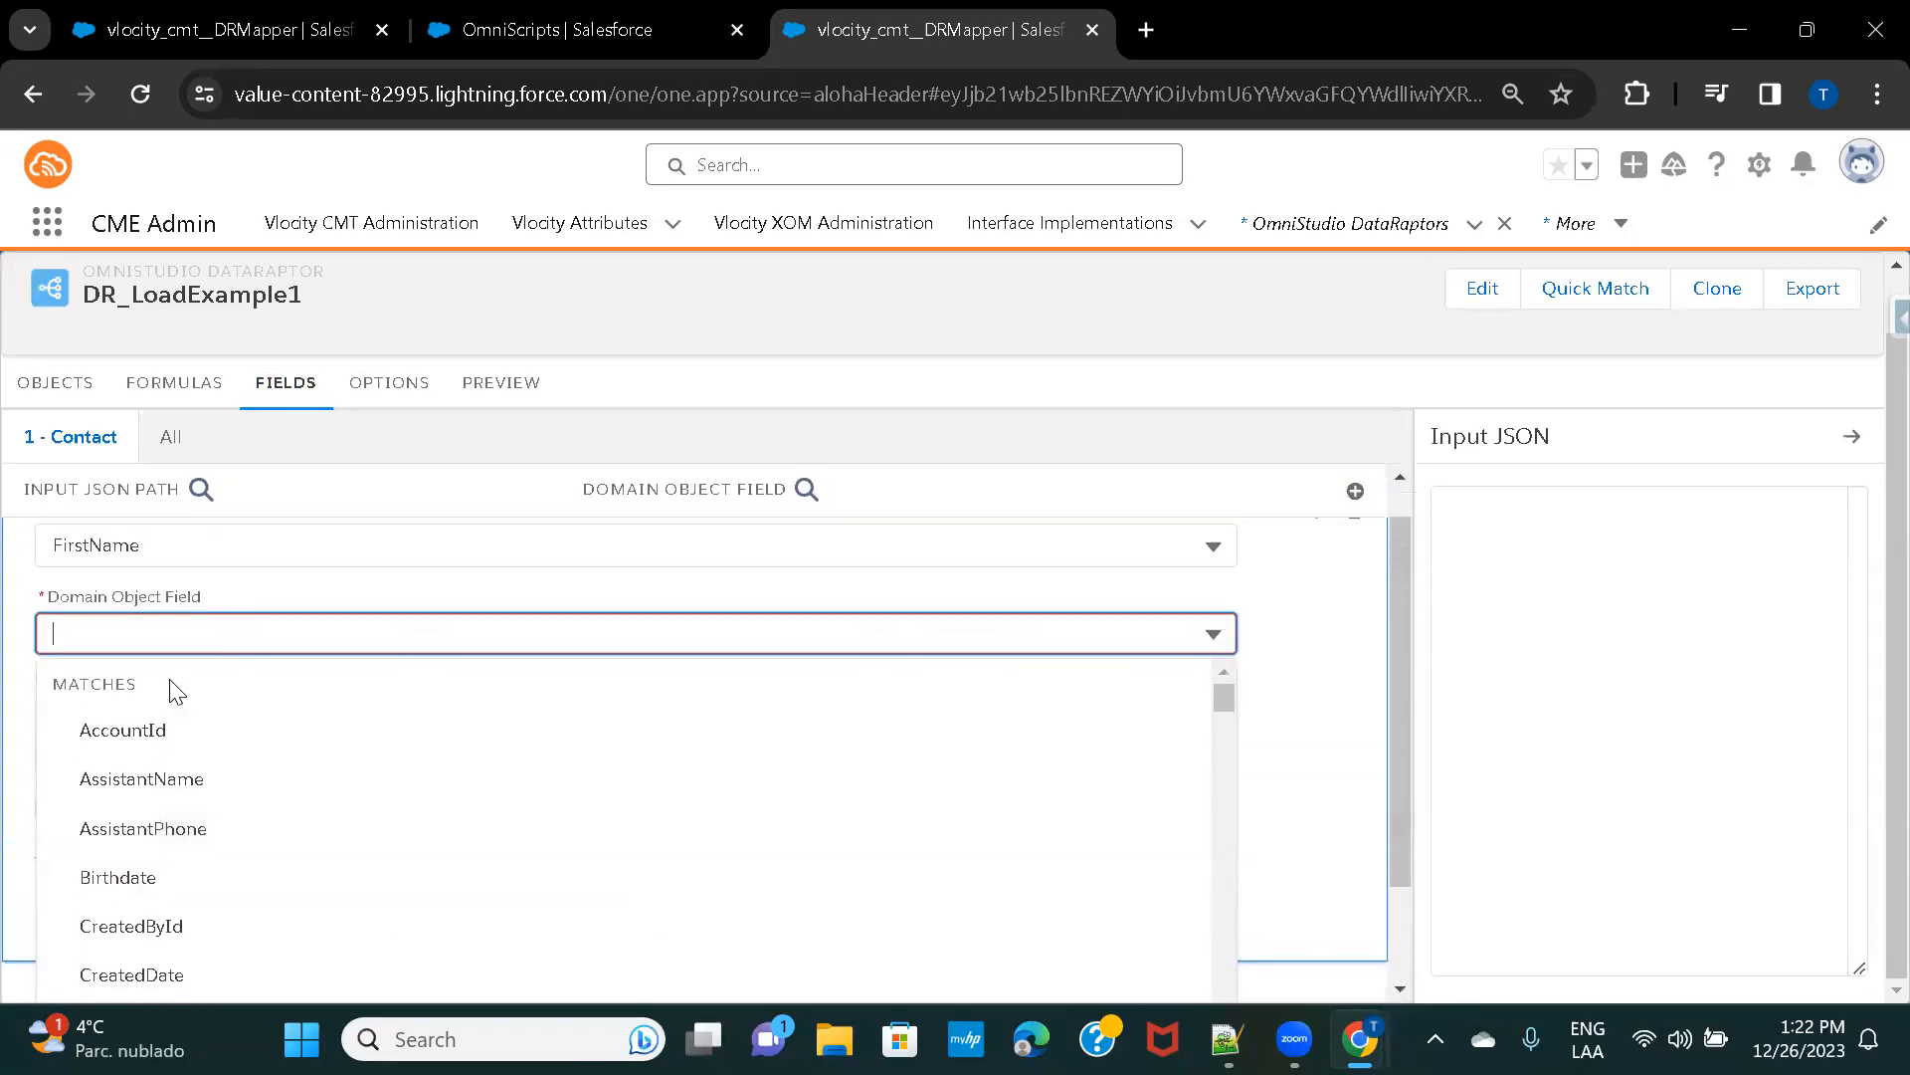
{"action": "type", "text": "fir"}
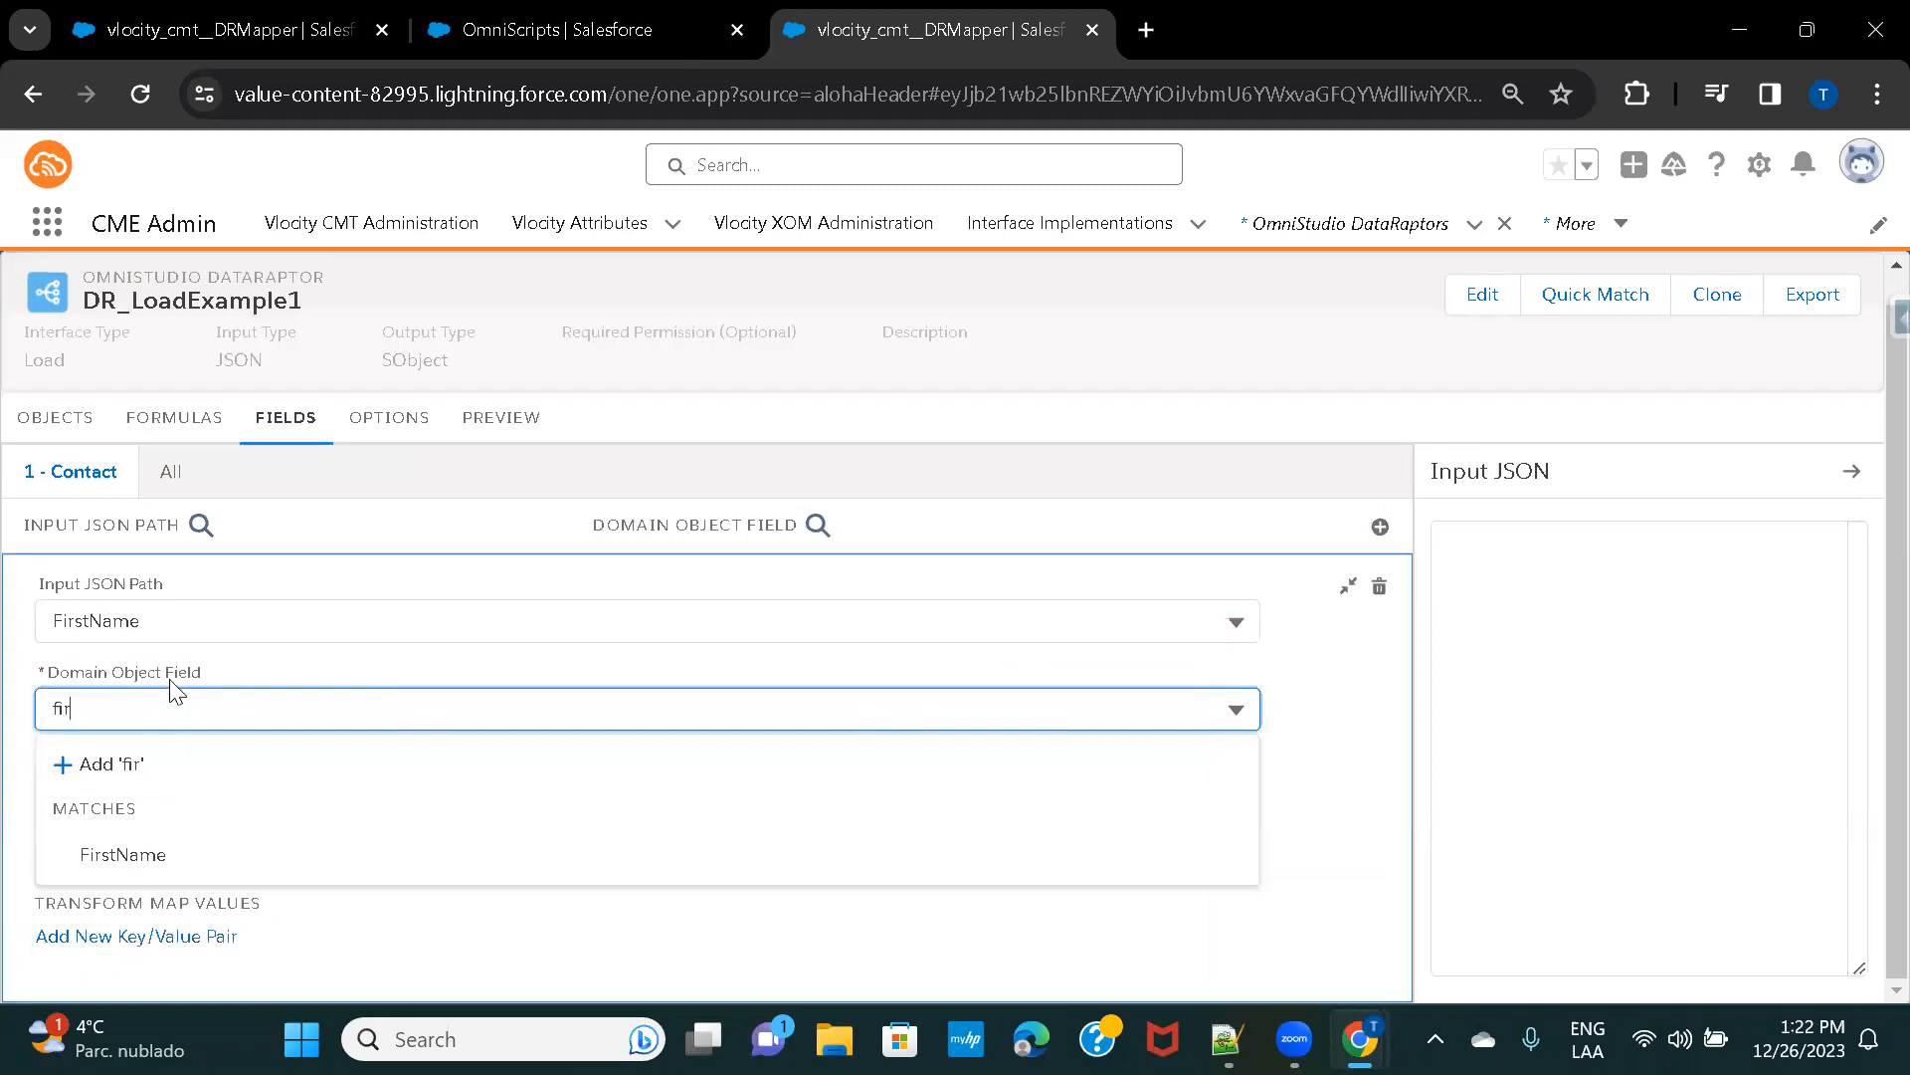
{"action": "left_click", "coordinate": [130, 854]}
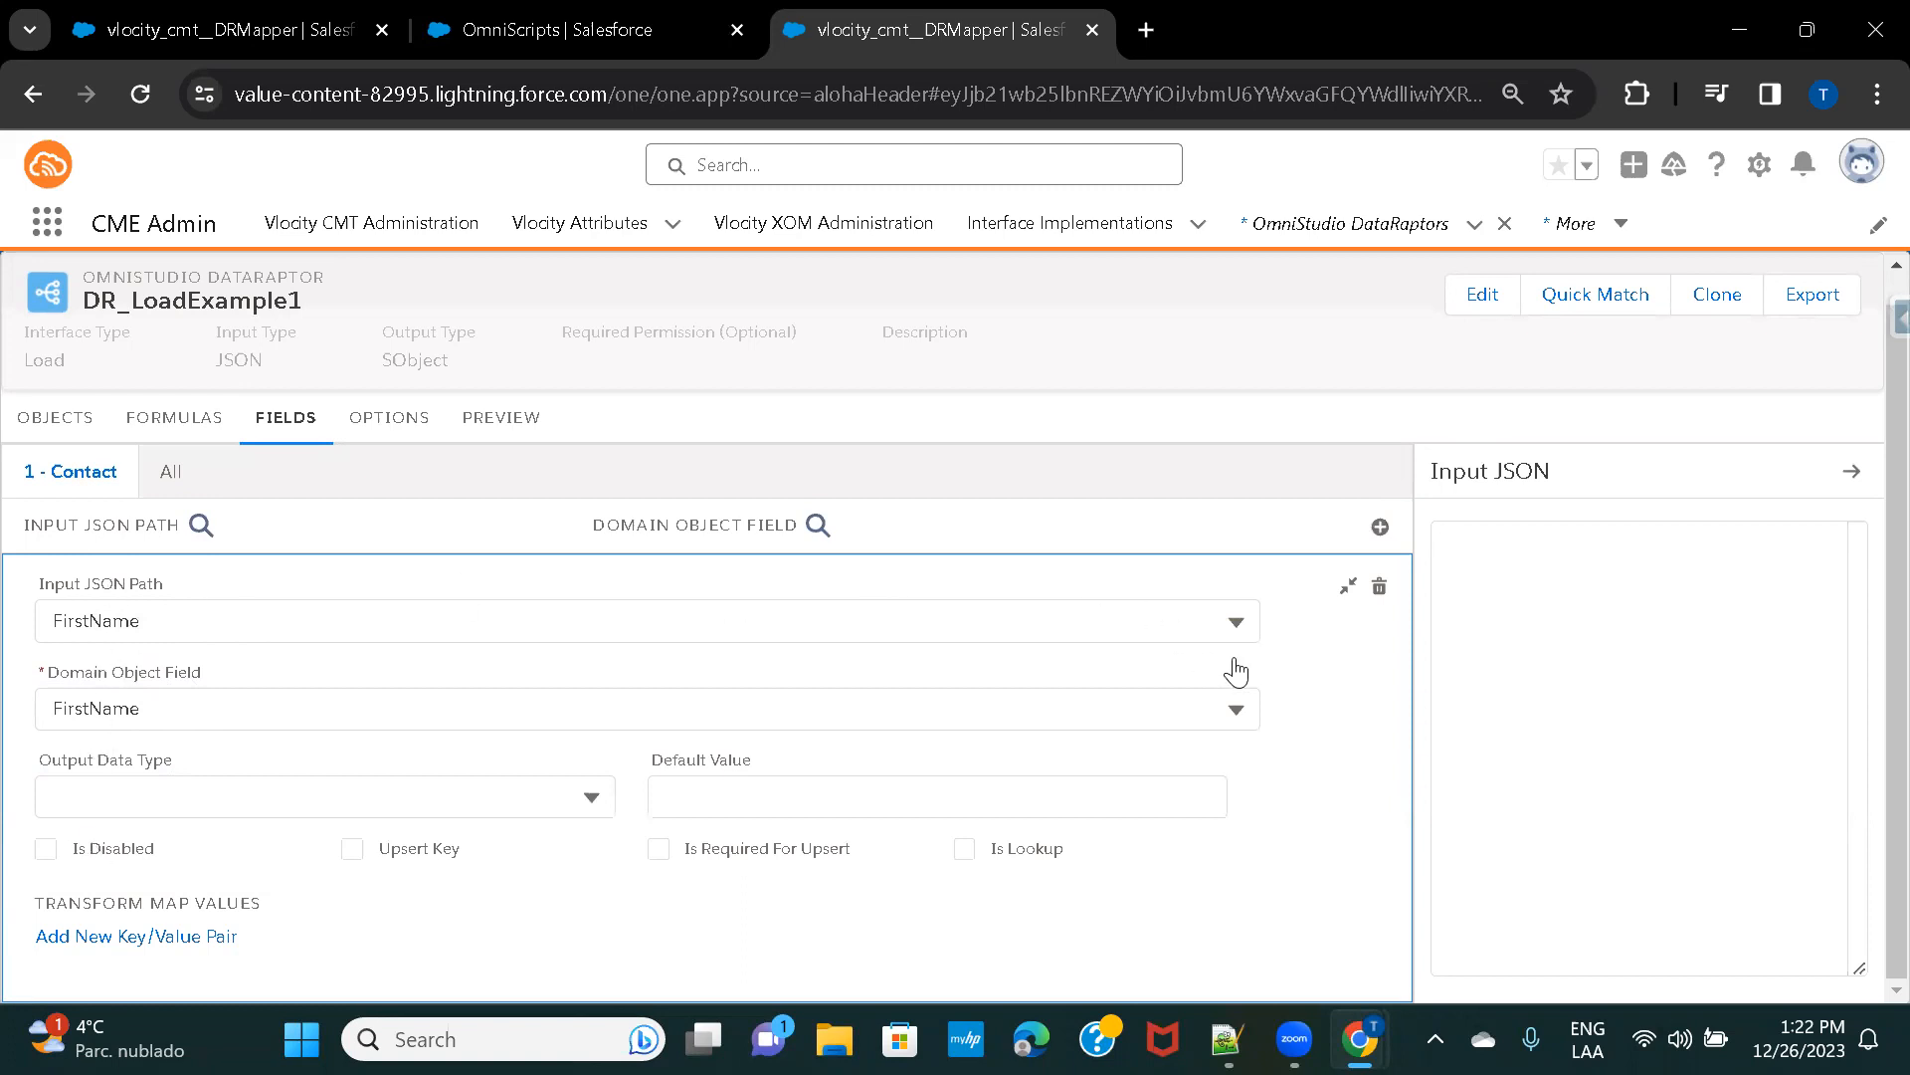
{"action": "left_click", "coordinate": [1348, 588]}
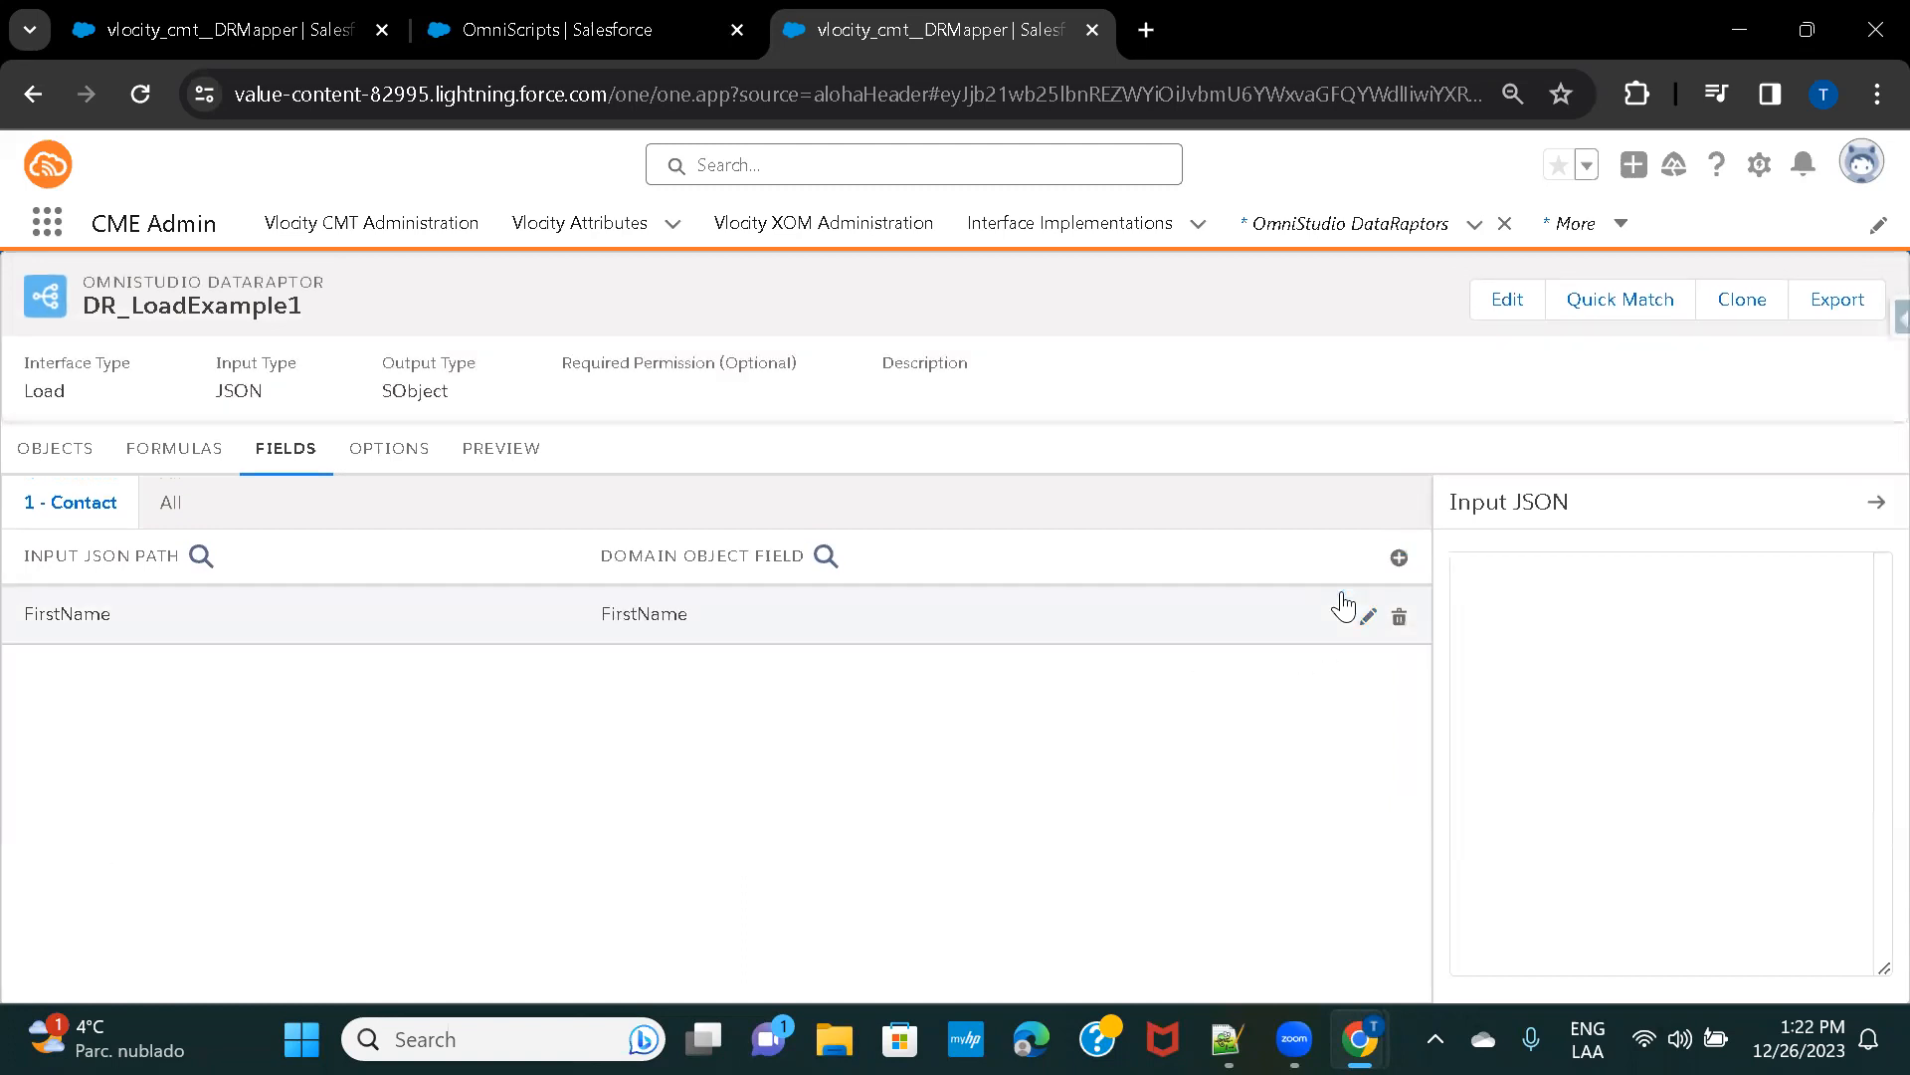
Add a second Contact field mapping from the input JSON path LastName to the domain object field LastName.
{"action": "left_click", "coordinate": [1396, 559]}
{"action": "left_click", "coordinate": [268, 626]}
{"action": "type", "text": "LastName"}
{"action": "left_click", "coordinate": [121, 676]}
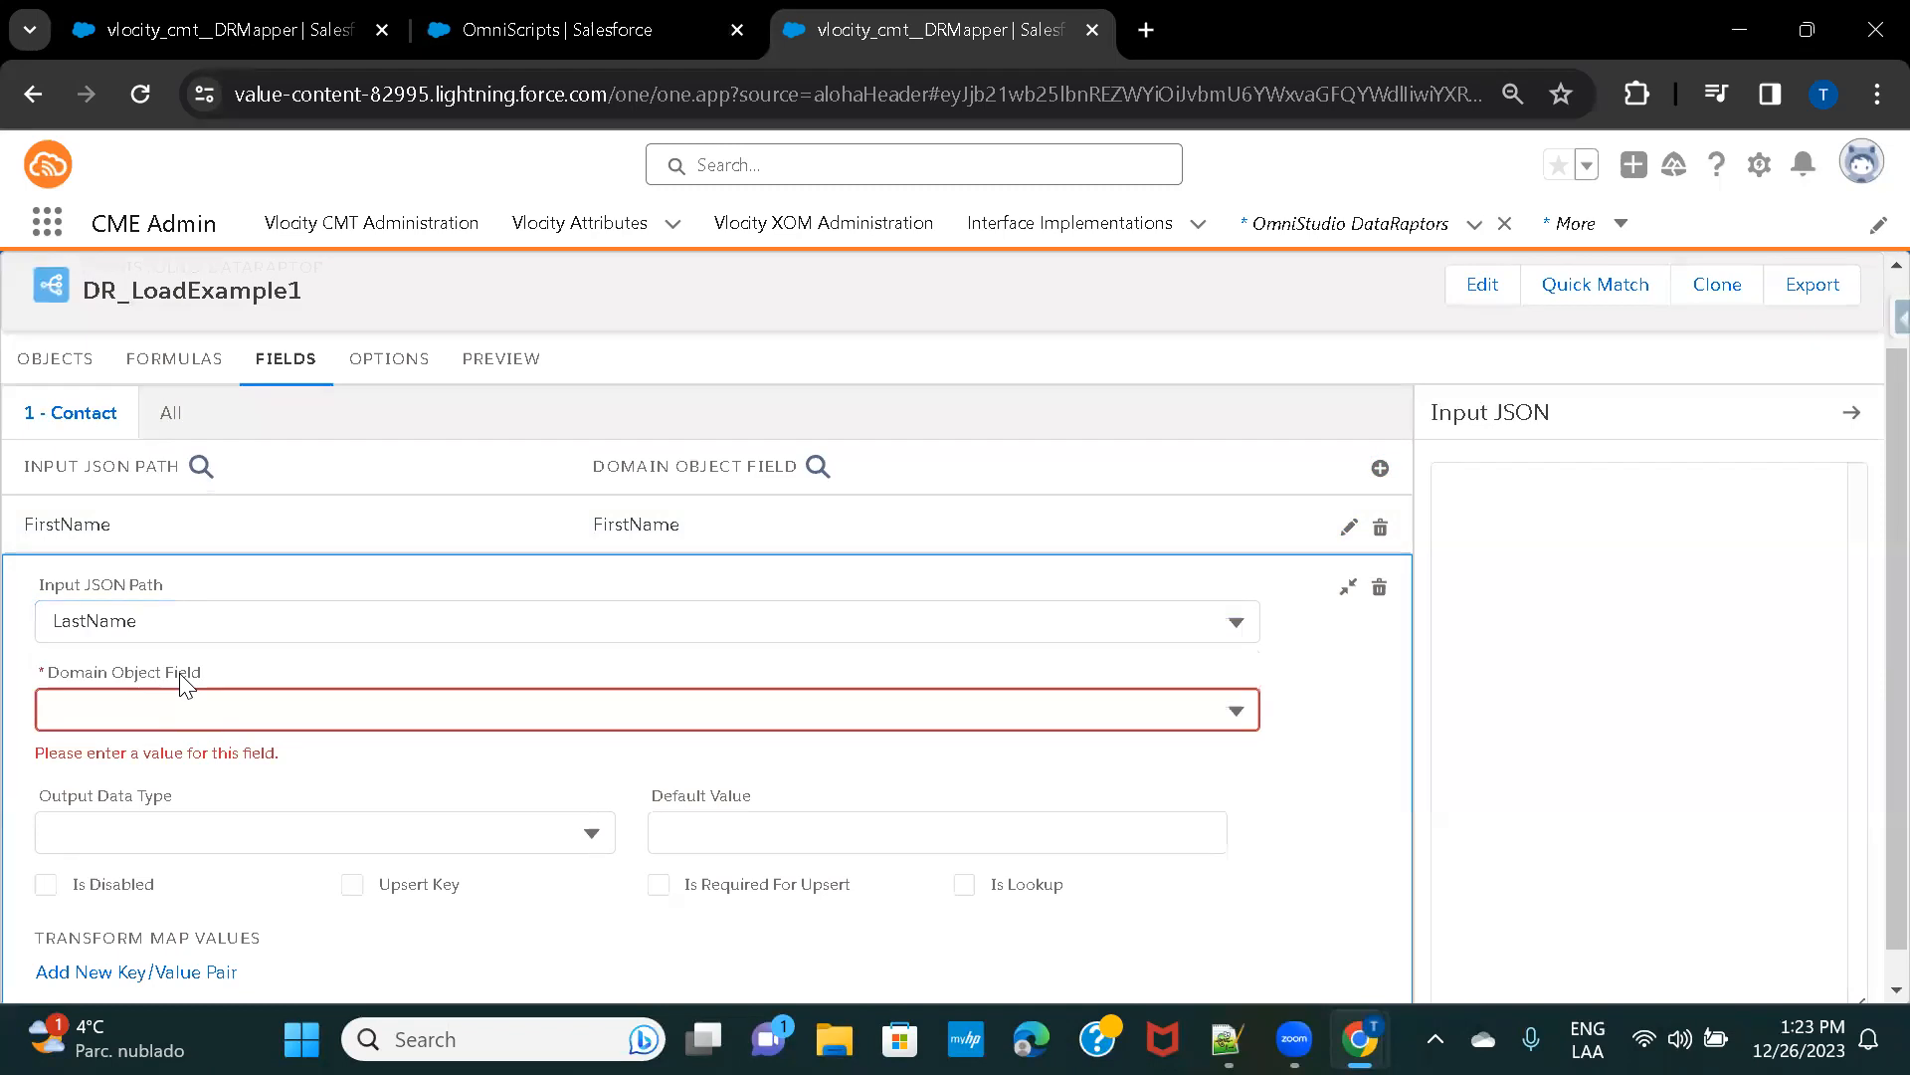
{"action": "left_click", "coordinate": [261, 710]}
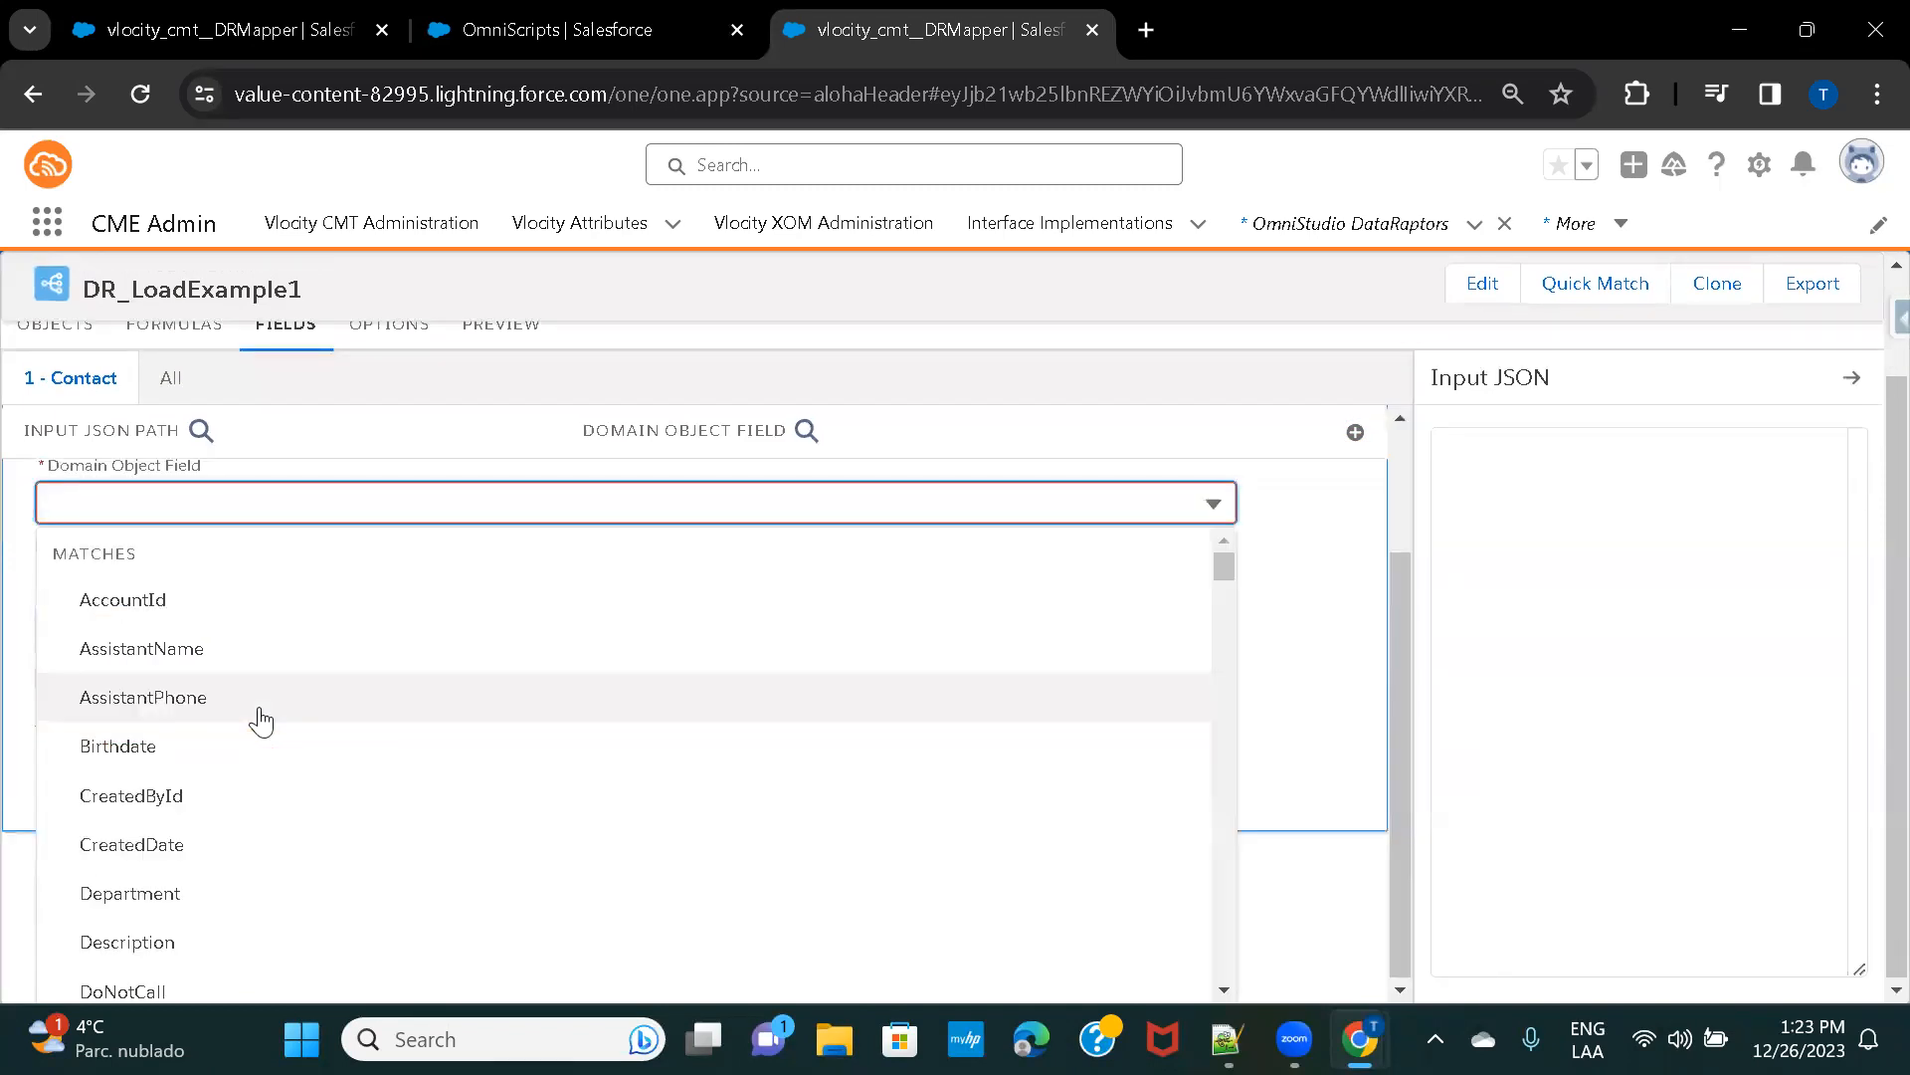
{"action": "type", "text": "lastn"}
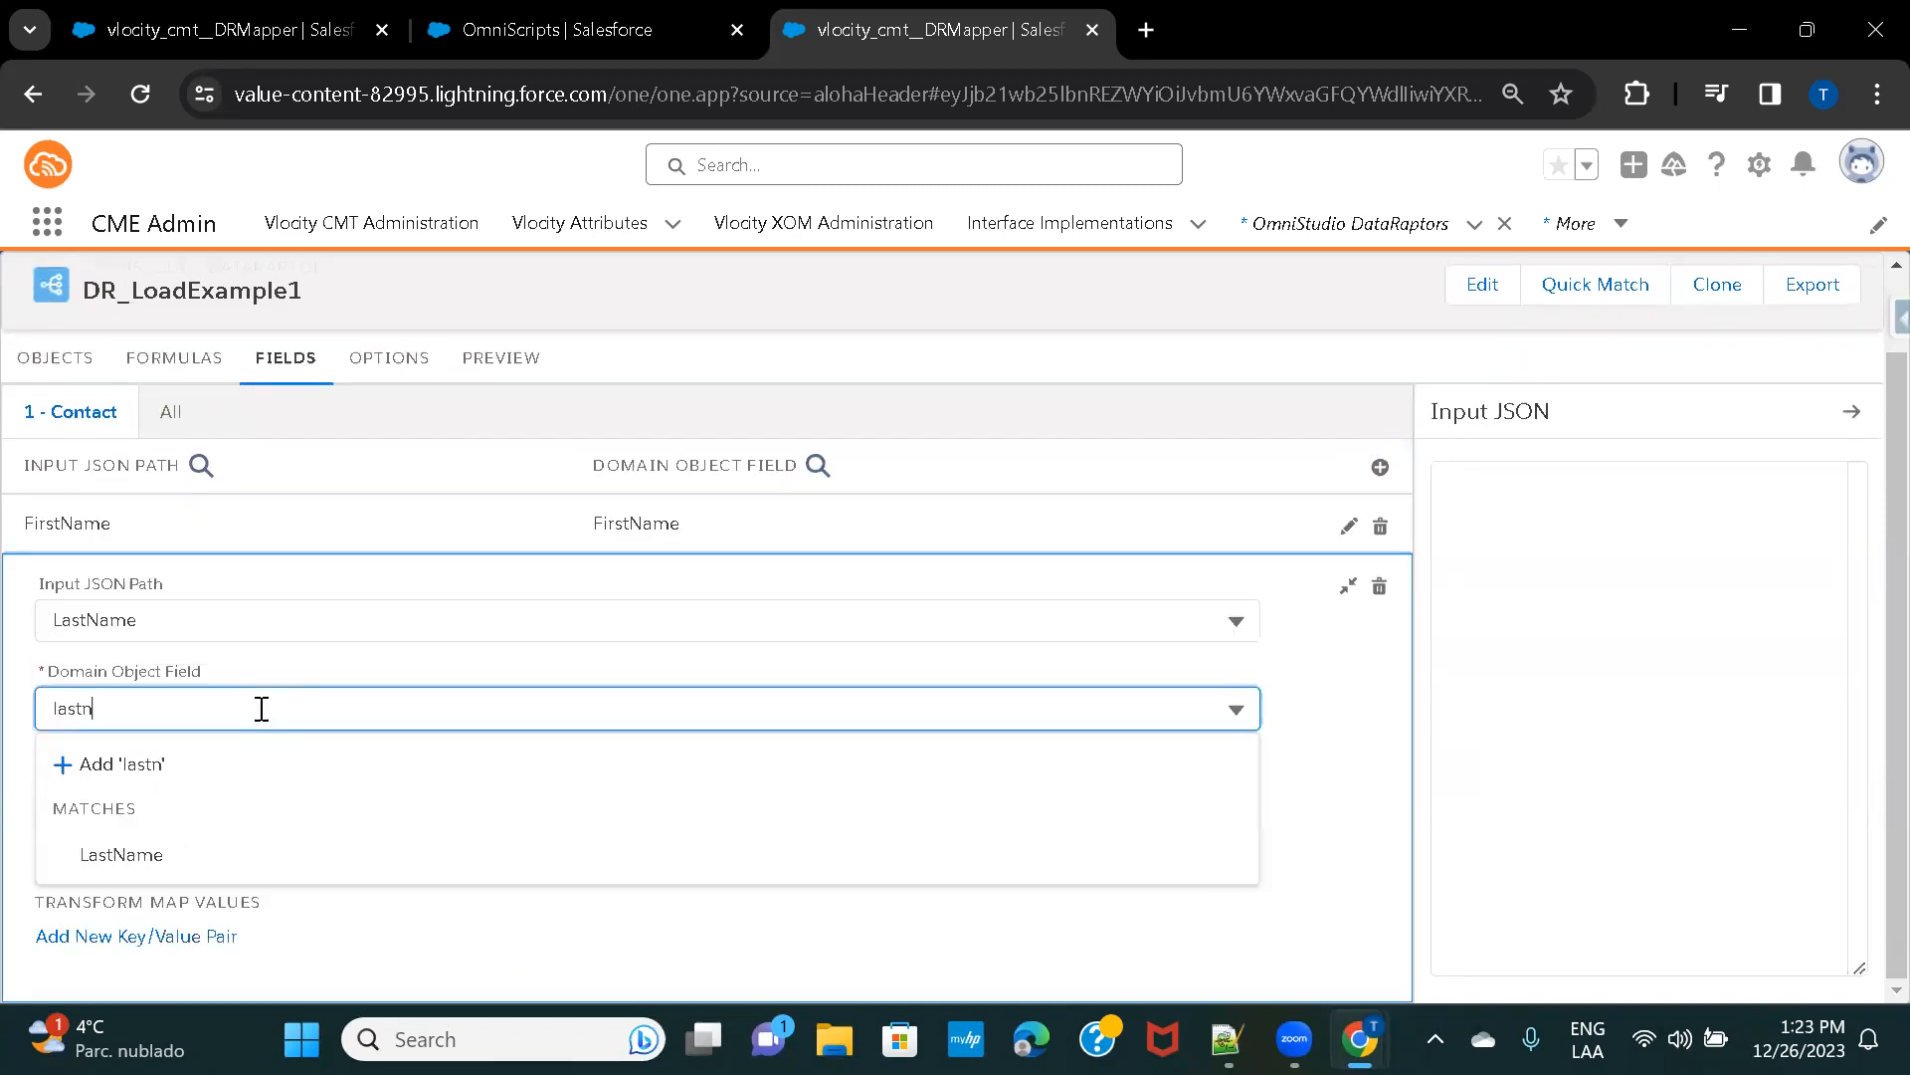
{"action": "left_click", "coordinate": [127, 857]}
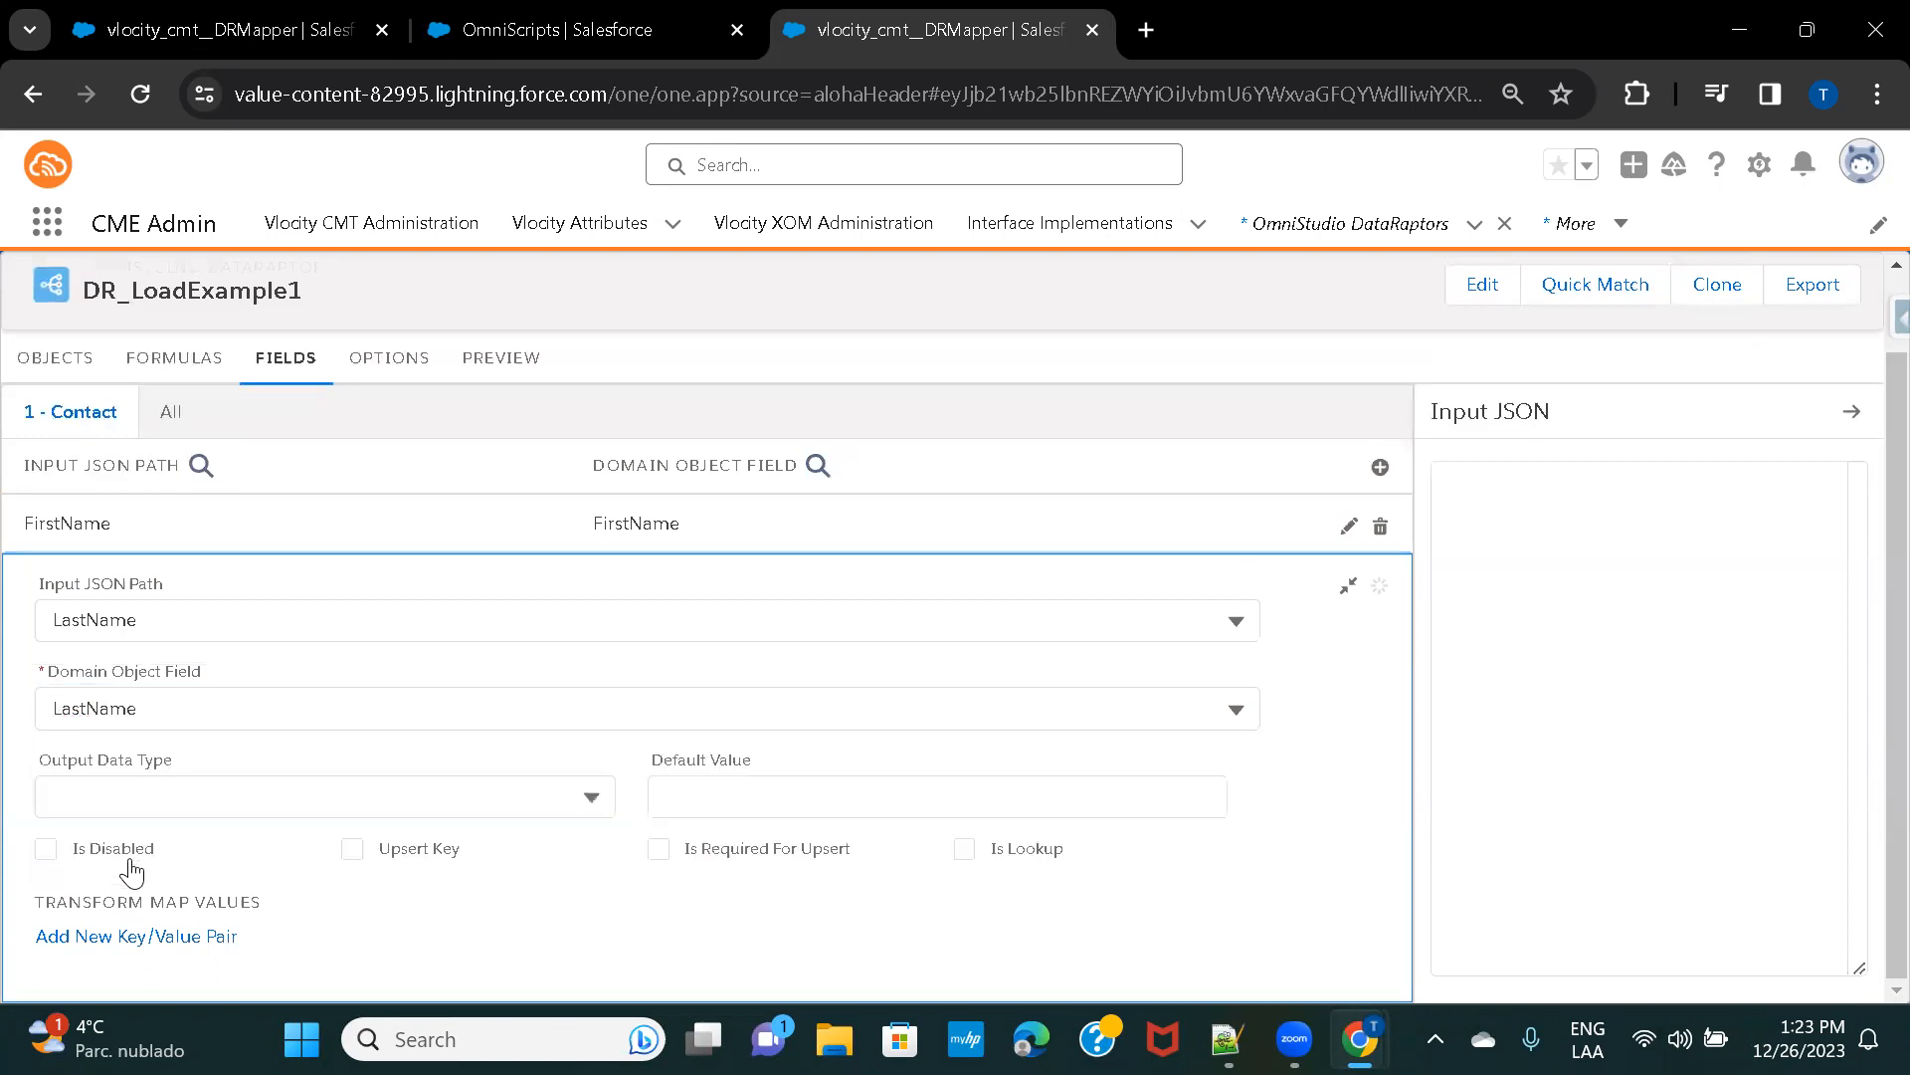
{"action": "left_click", "coordinate": [1346, 589]}
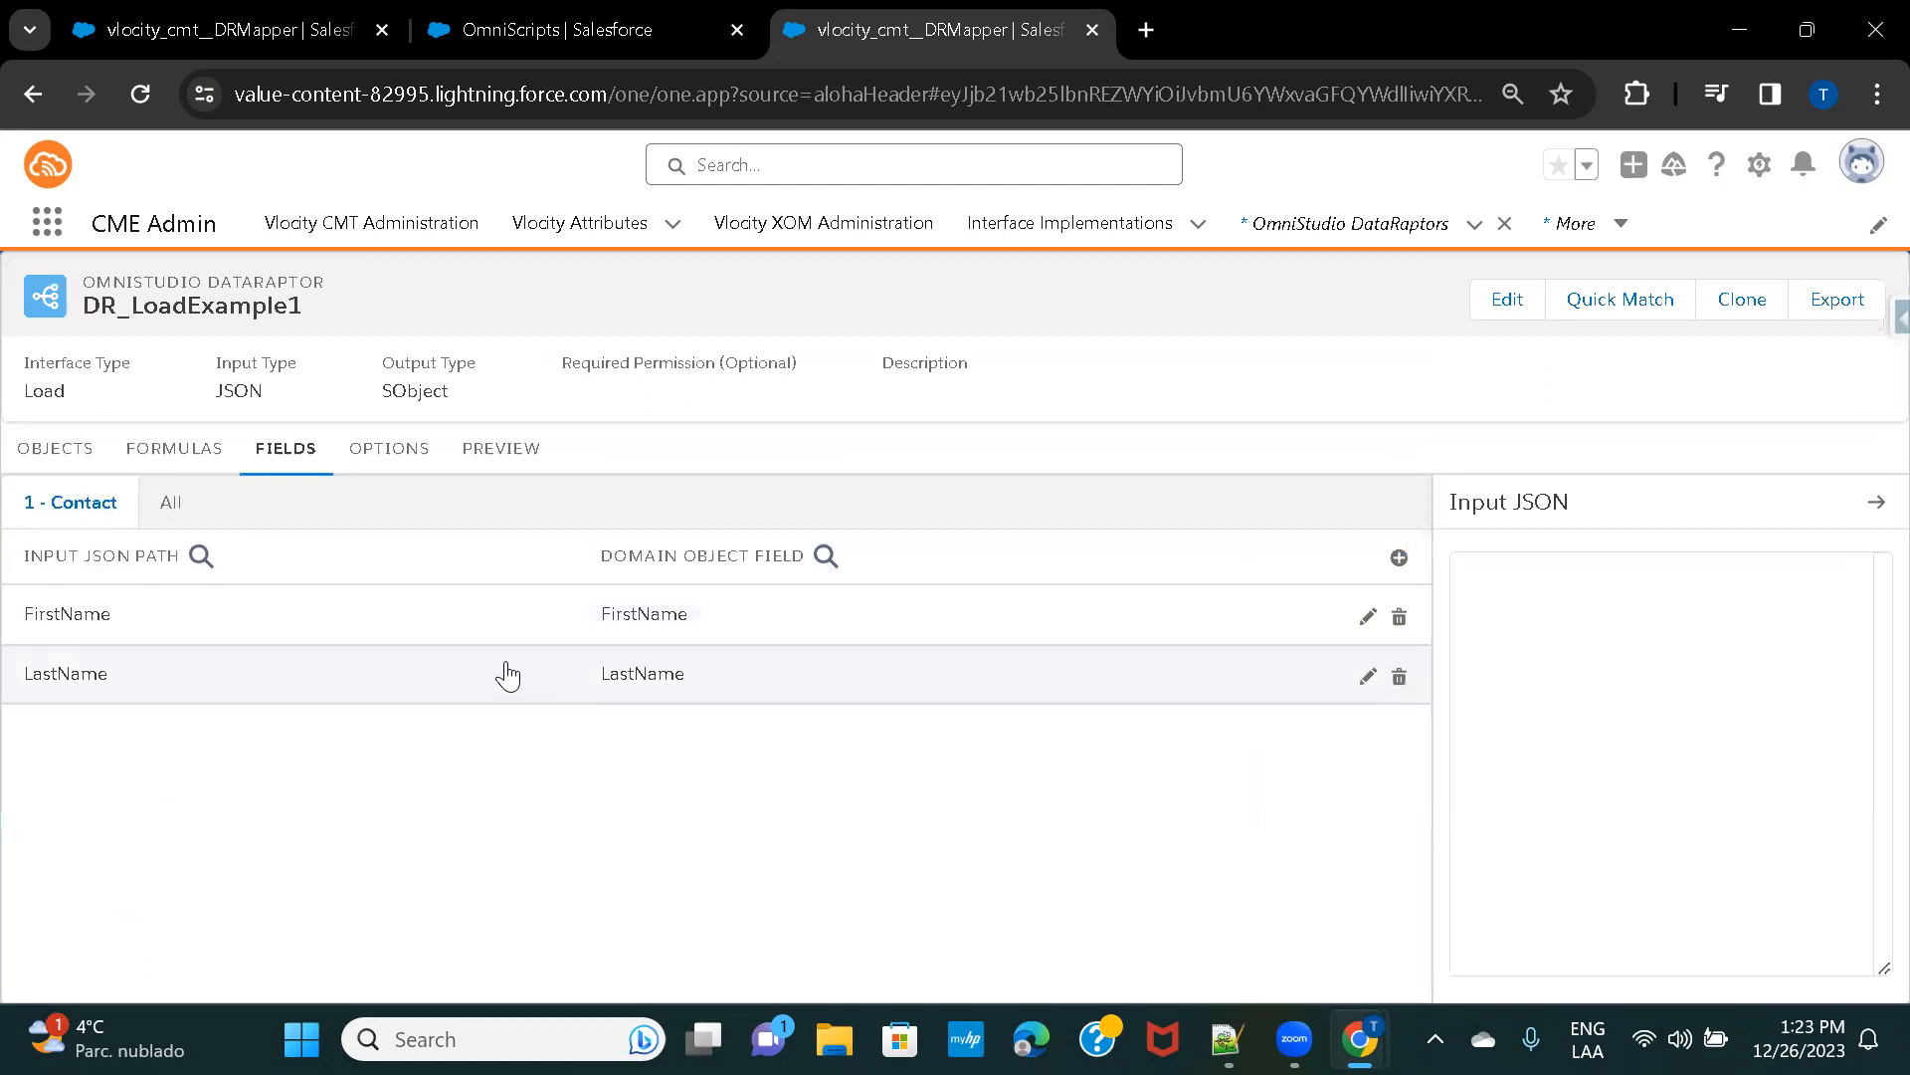
Review the DataRaptor's options, preview area, object list and Contact field mappings.
{"action": "left_click", "coordinate": [398, 461]}
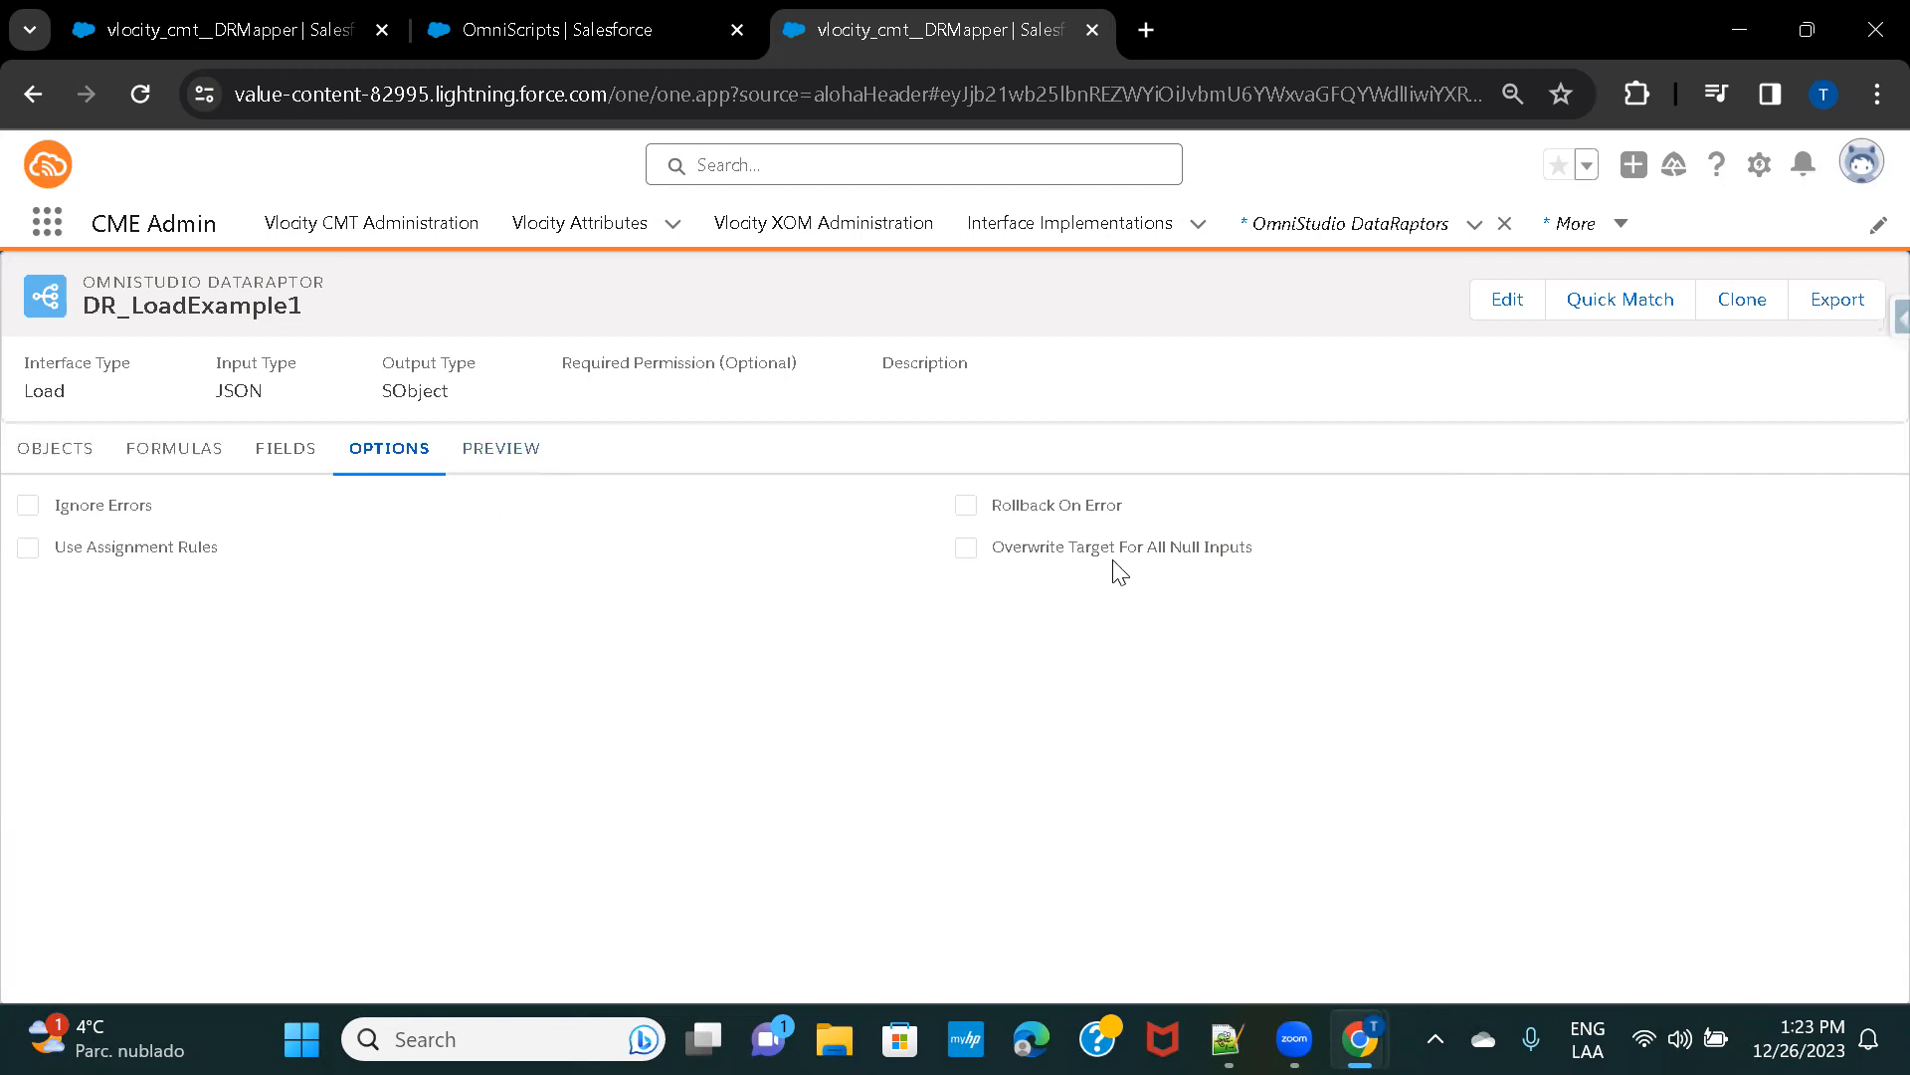
{"action": "left_click", "coordinate": [524, 464]}
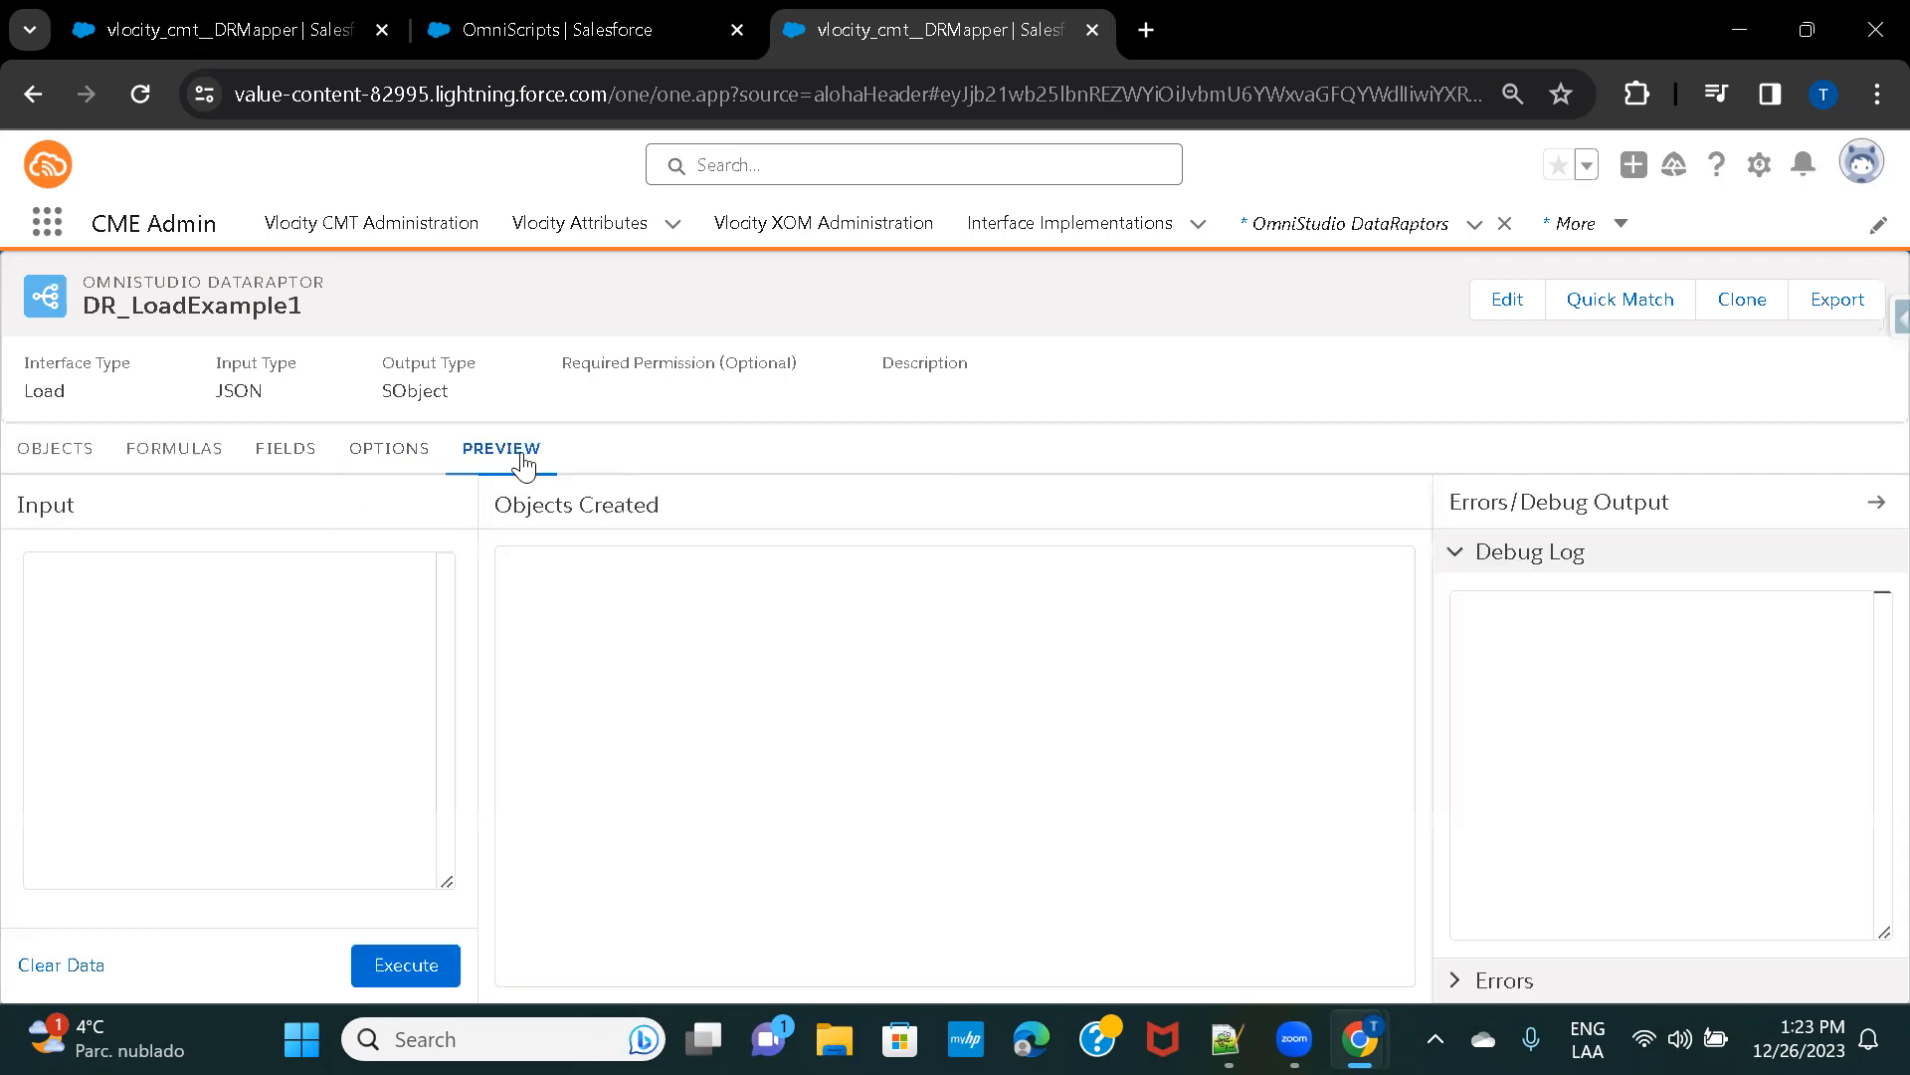
{"action": "left_click", "coordinate": [198, 625]}
{"action": "left_click", "coordinate": [55, 449]}
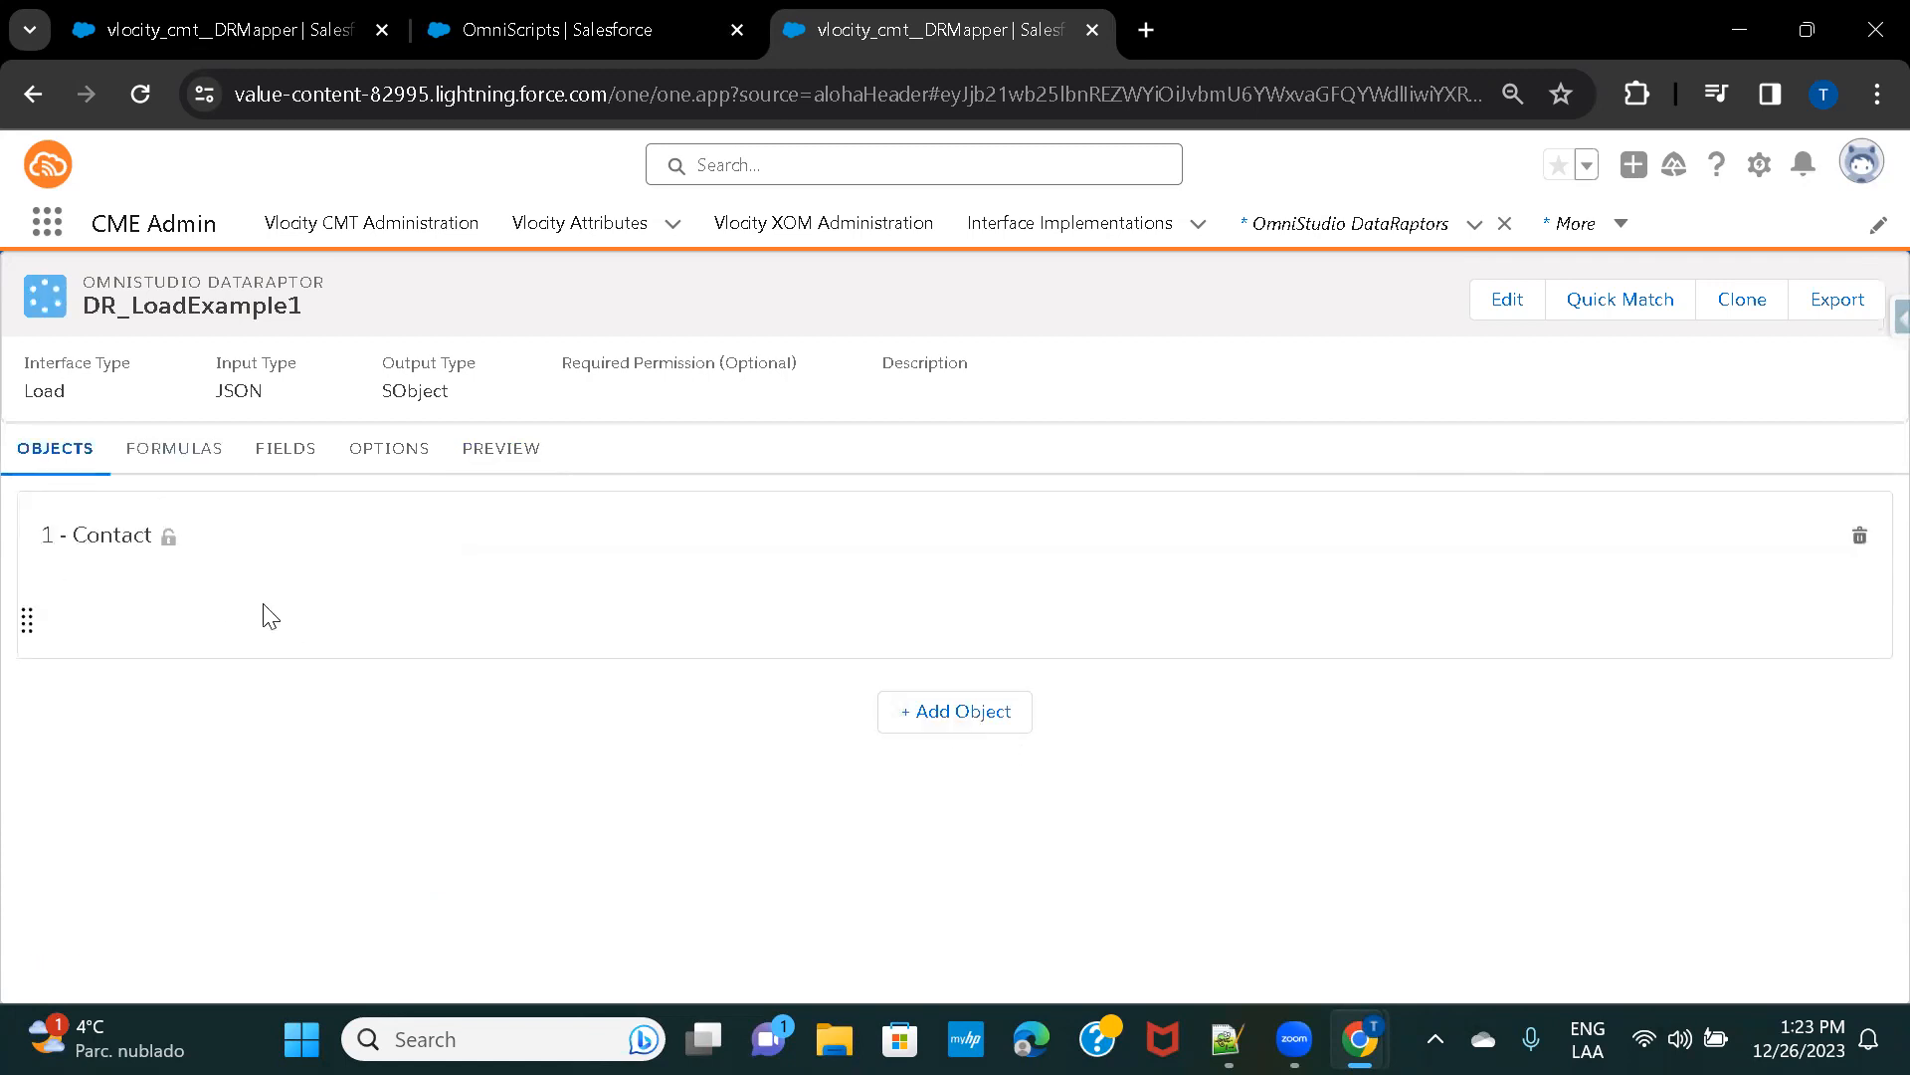
{"action": "left_click", "coordinate": [285, 452]}
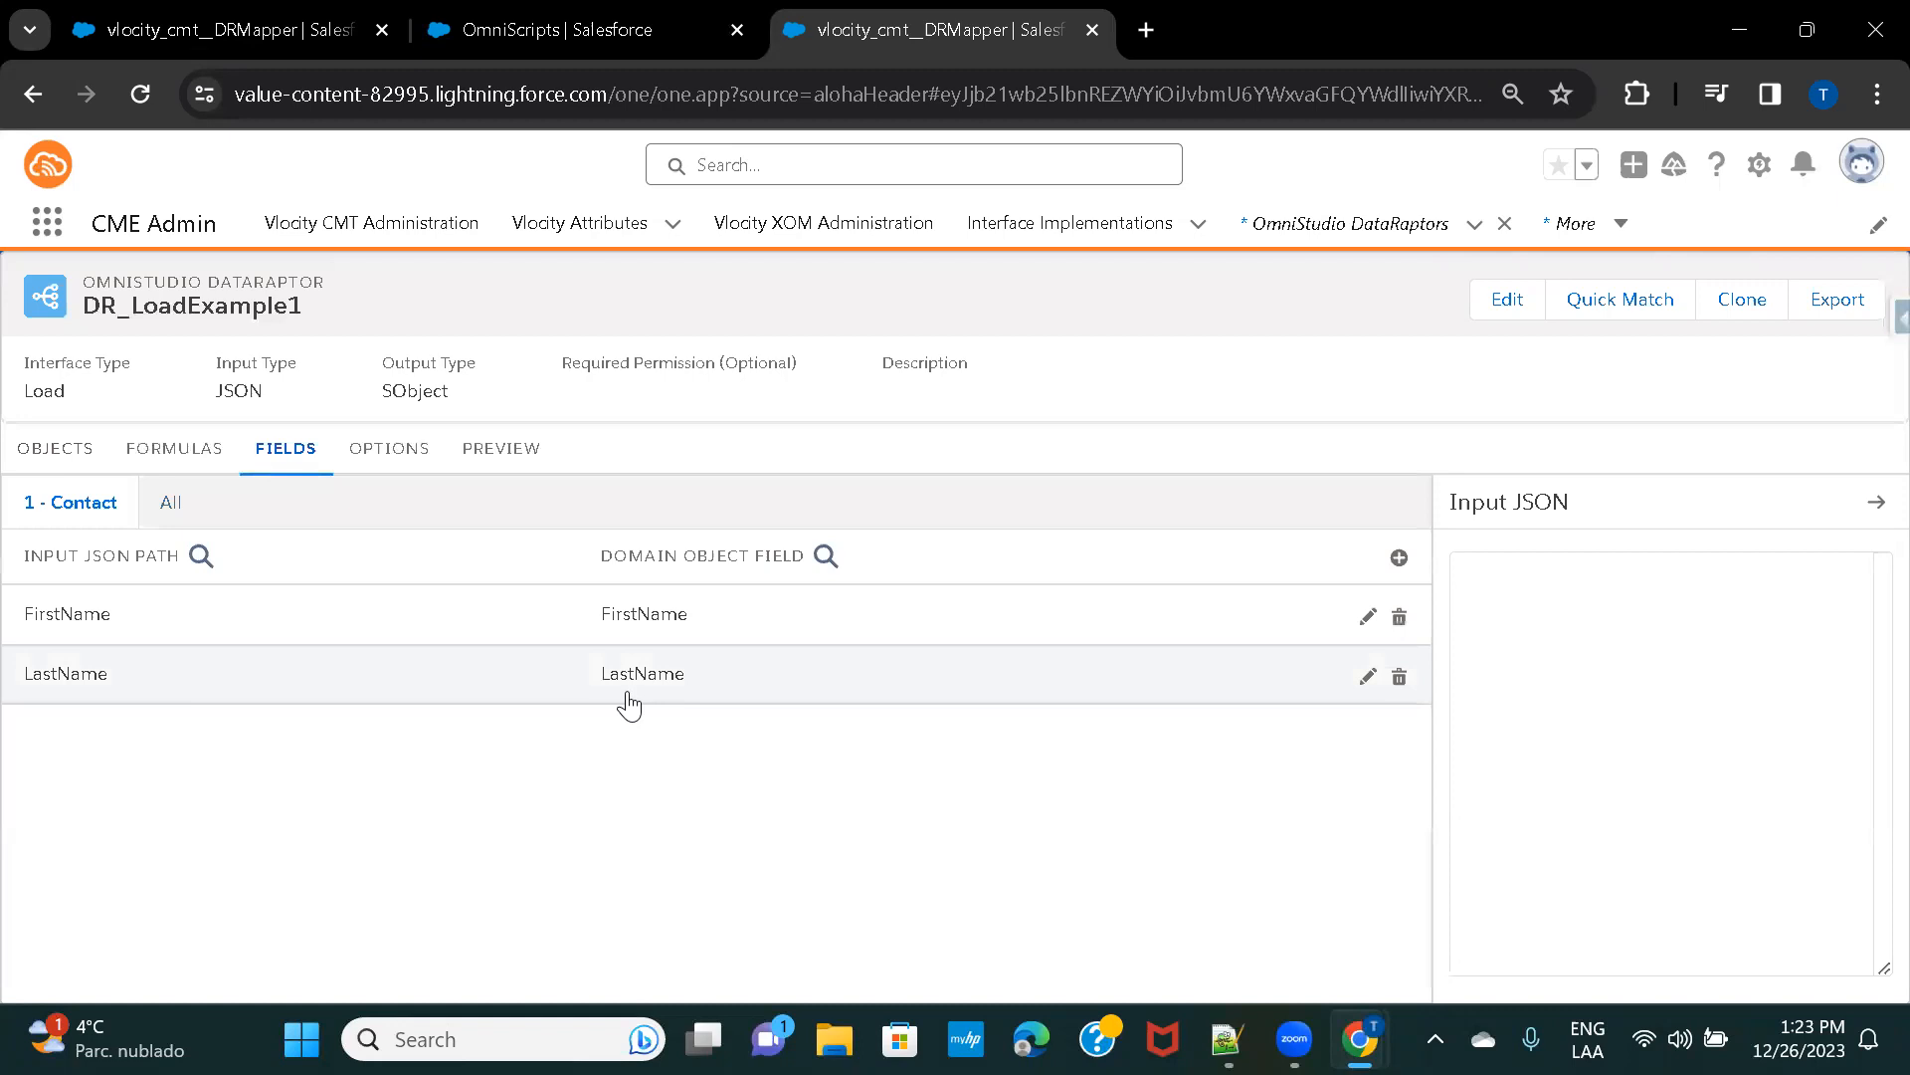
Open the DataRaptor preview and start a JSON object in its input.
{"action": "left_click", "coordinate": [513, 454]}
{"action": "left_click", "coordinate": [256, 603]}
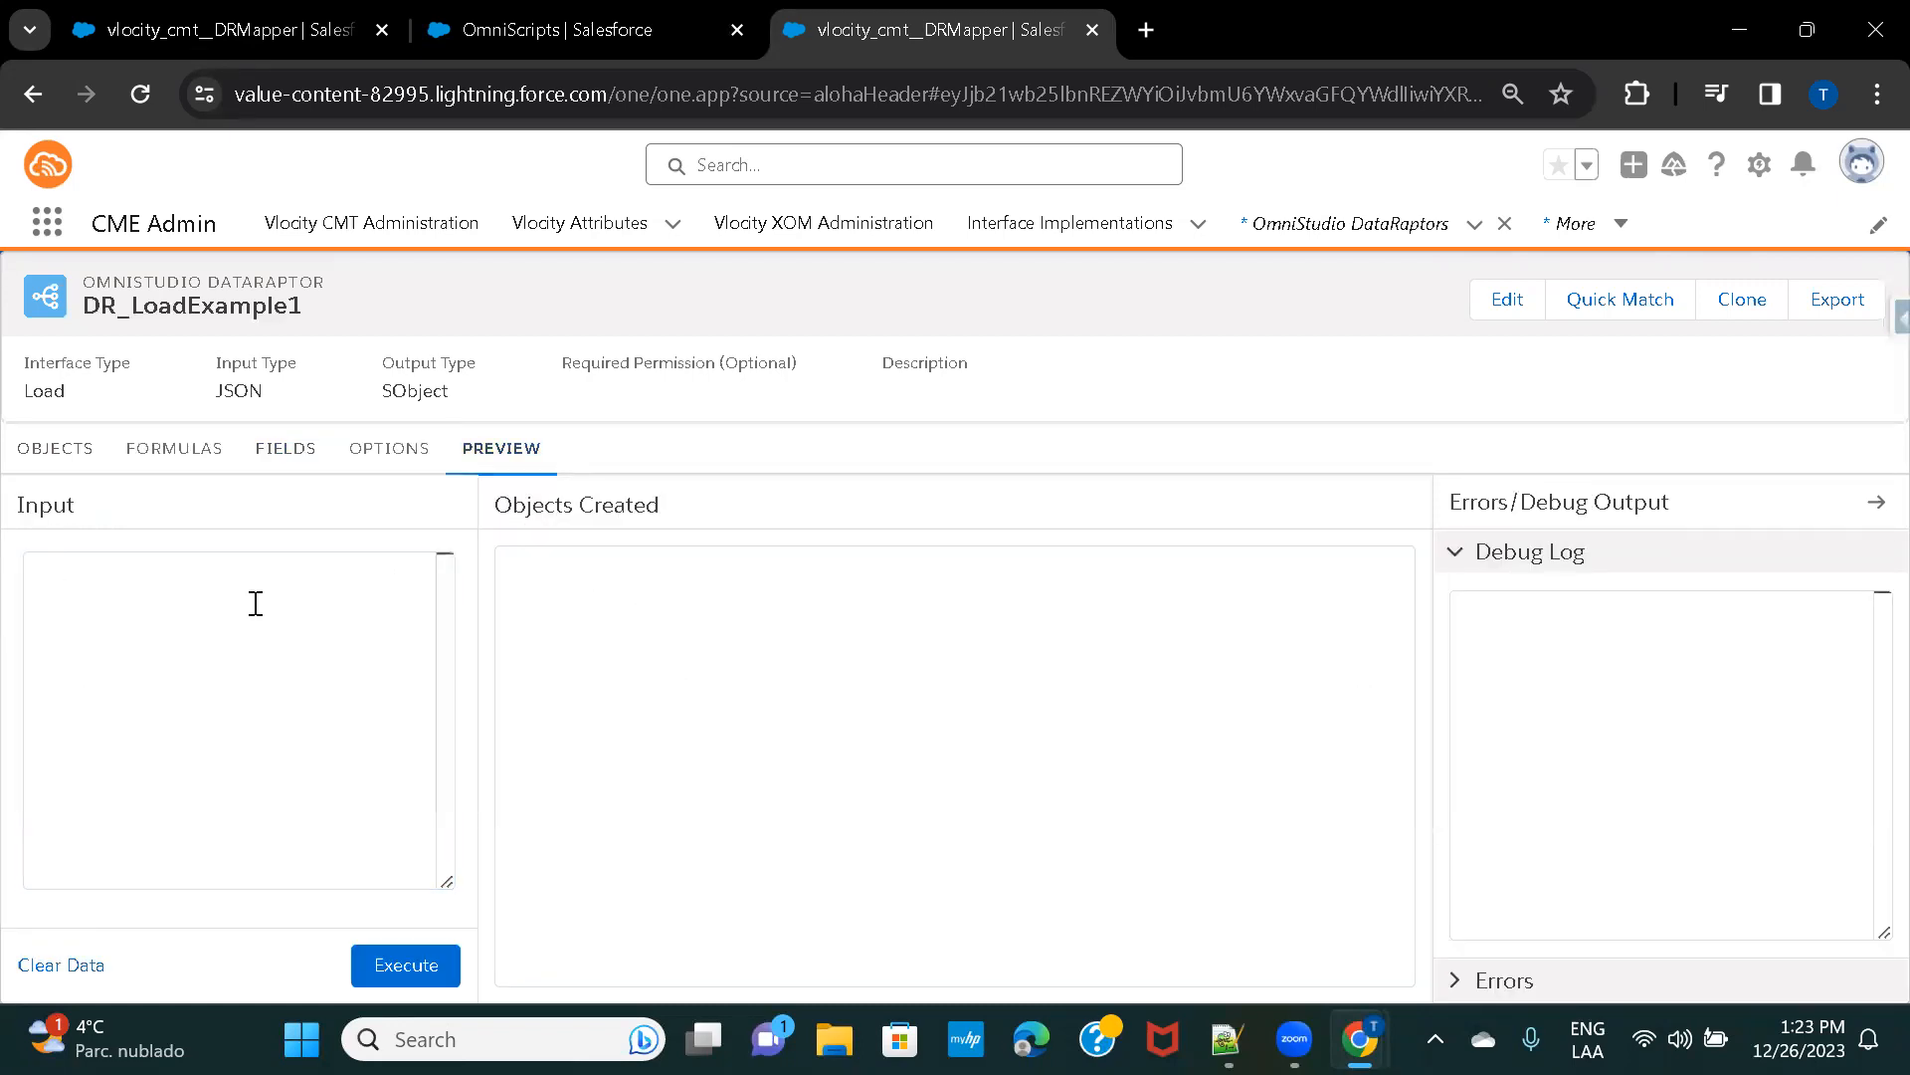
{"action": "type", "text": "{"}
{"action": "key", "text": "Return"}
Copy the "Industry": "Text" line from the first JSON sample in Notepad++ and paste it twice into the preview input in Chrome.
{"action": "key", "text": "alt+Tab"}
{"action": "scroll", "coordinate": [625, 534], "scroll_direction": "up", "scroll_amount": 6}
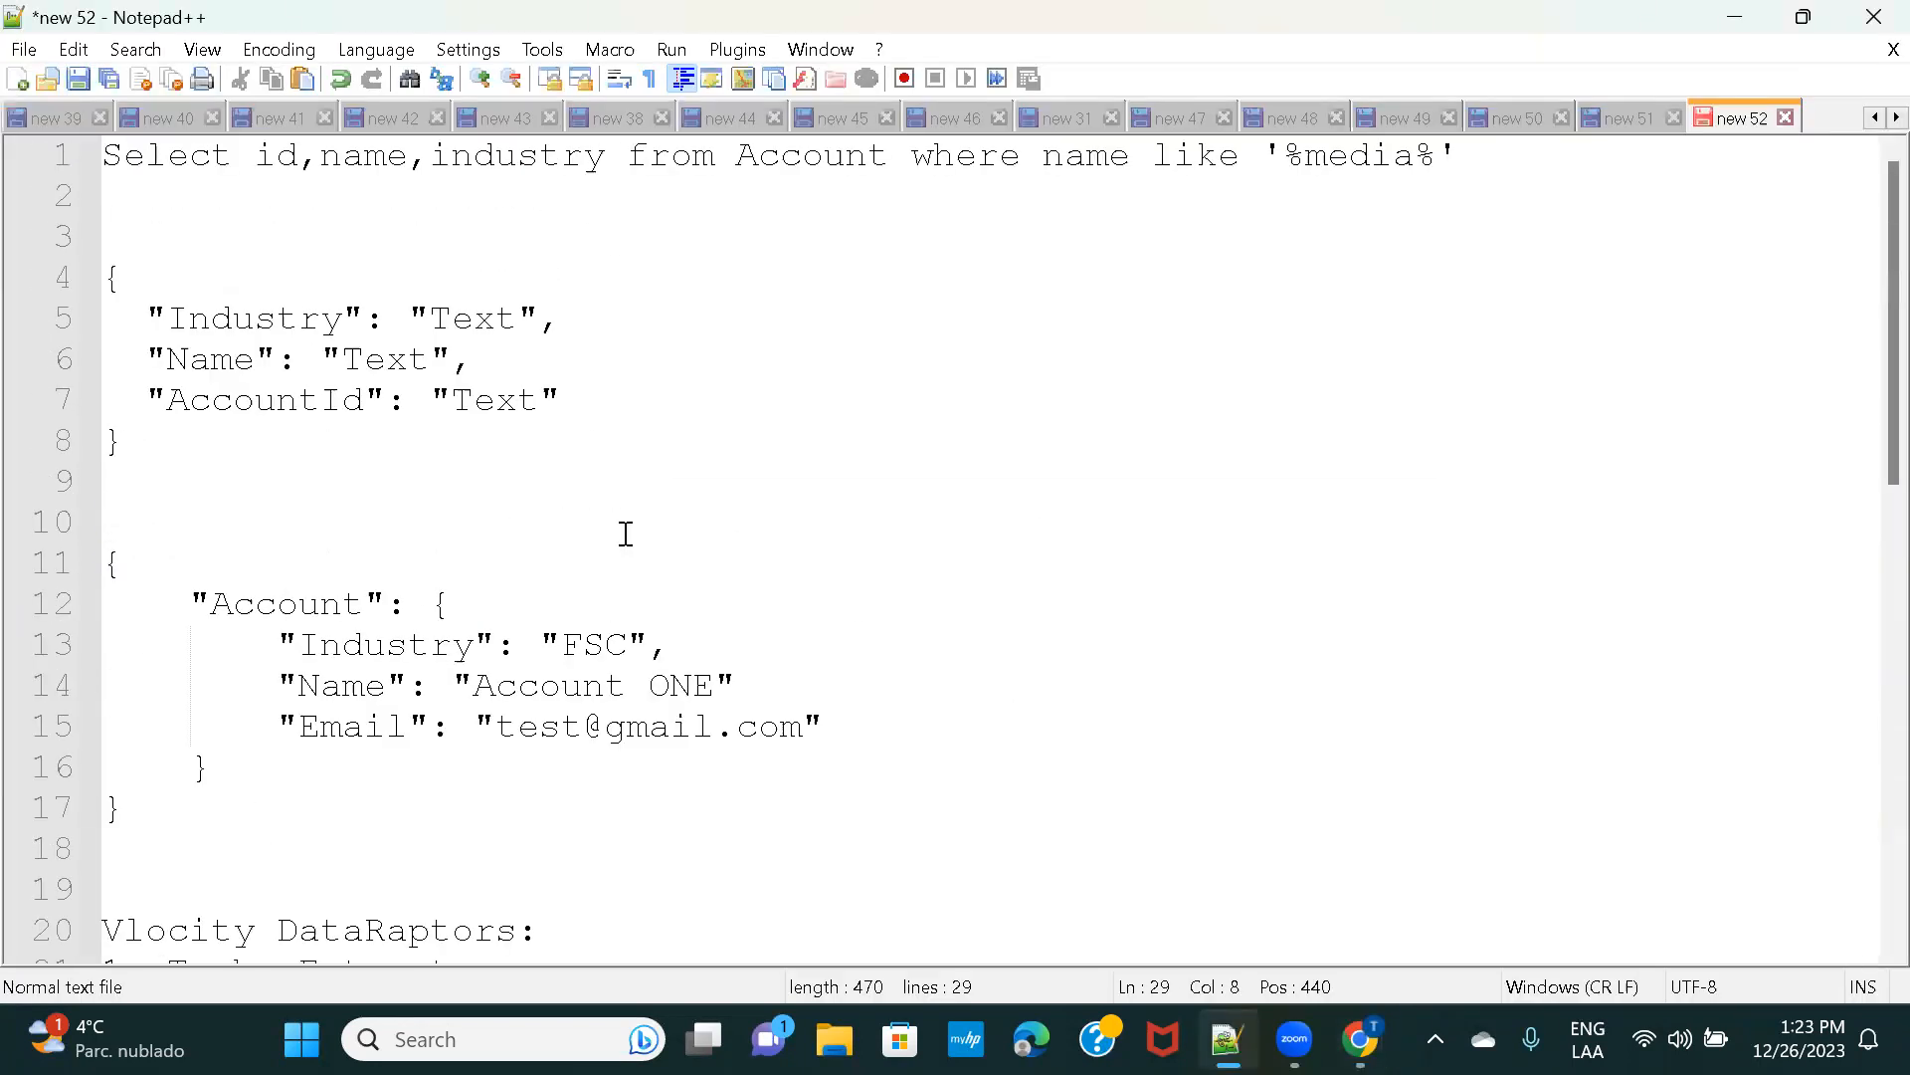
{"action": "left_click_drag", "start_coordinate": [152, 318], "coordinate": [707, 324]}
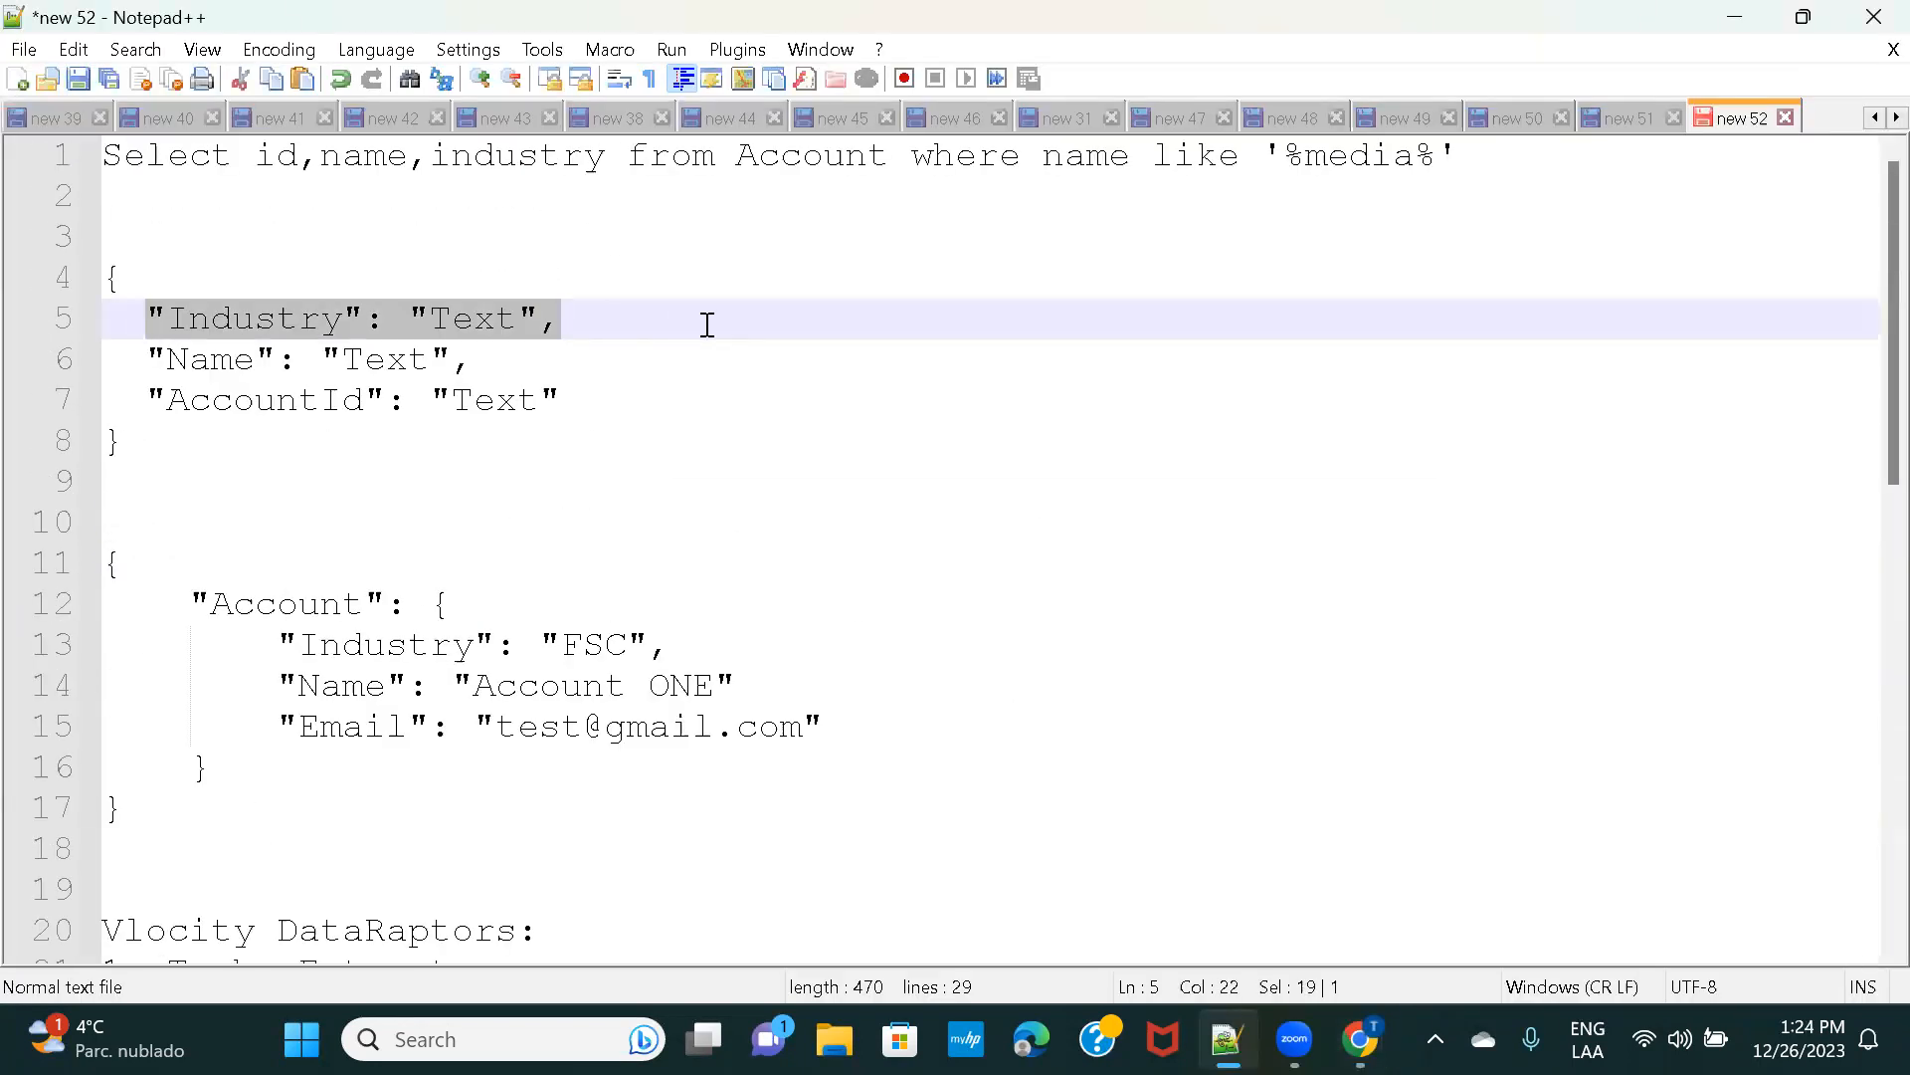
{"action": "key", "text": "ctrl+c"}
{"action": "key", "text": "alt+Tab"}
{"action": "key", "text": "ctrl+v"}
{"action": "key", "text": "Return"}
{"action": "key", "text": "ctrl+v"}
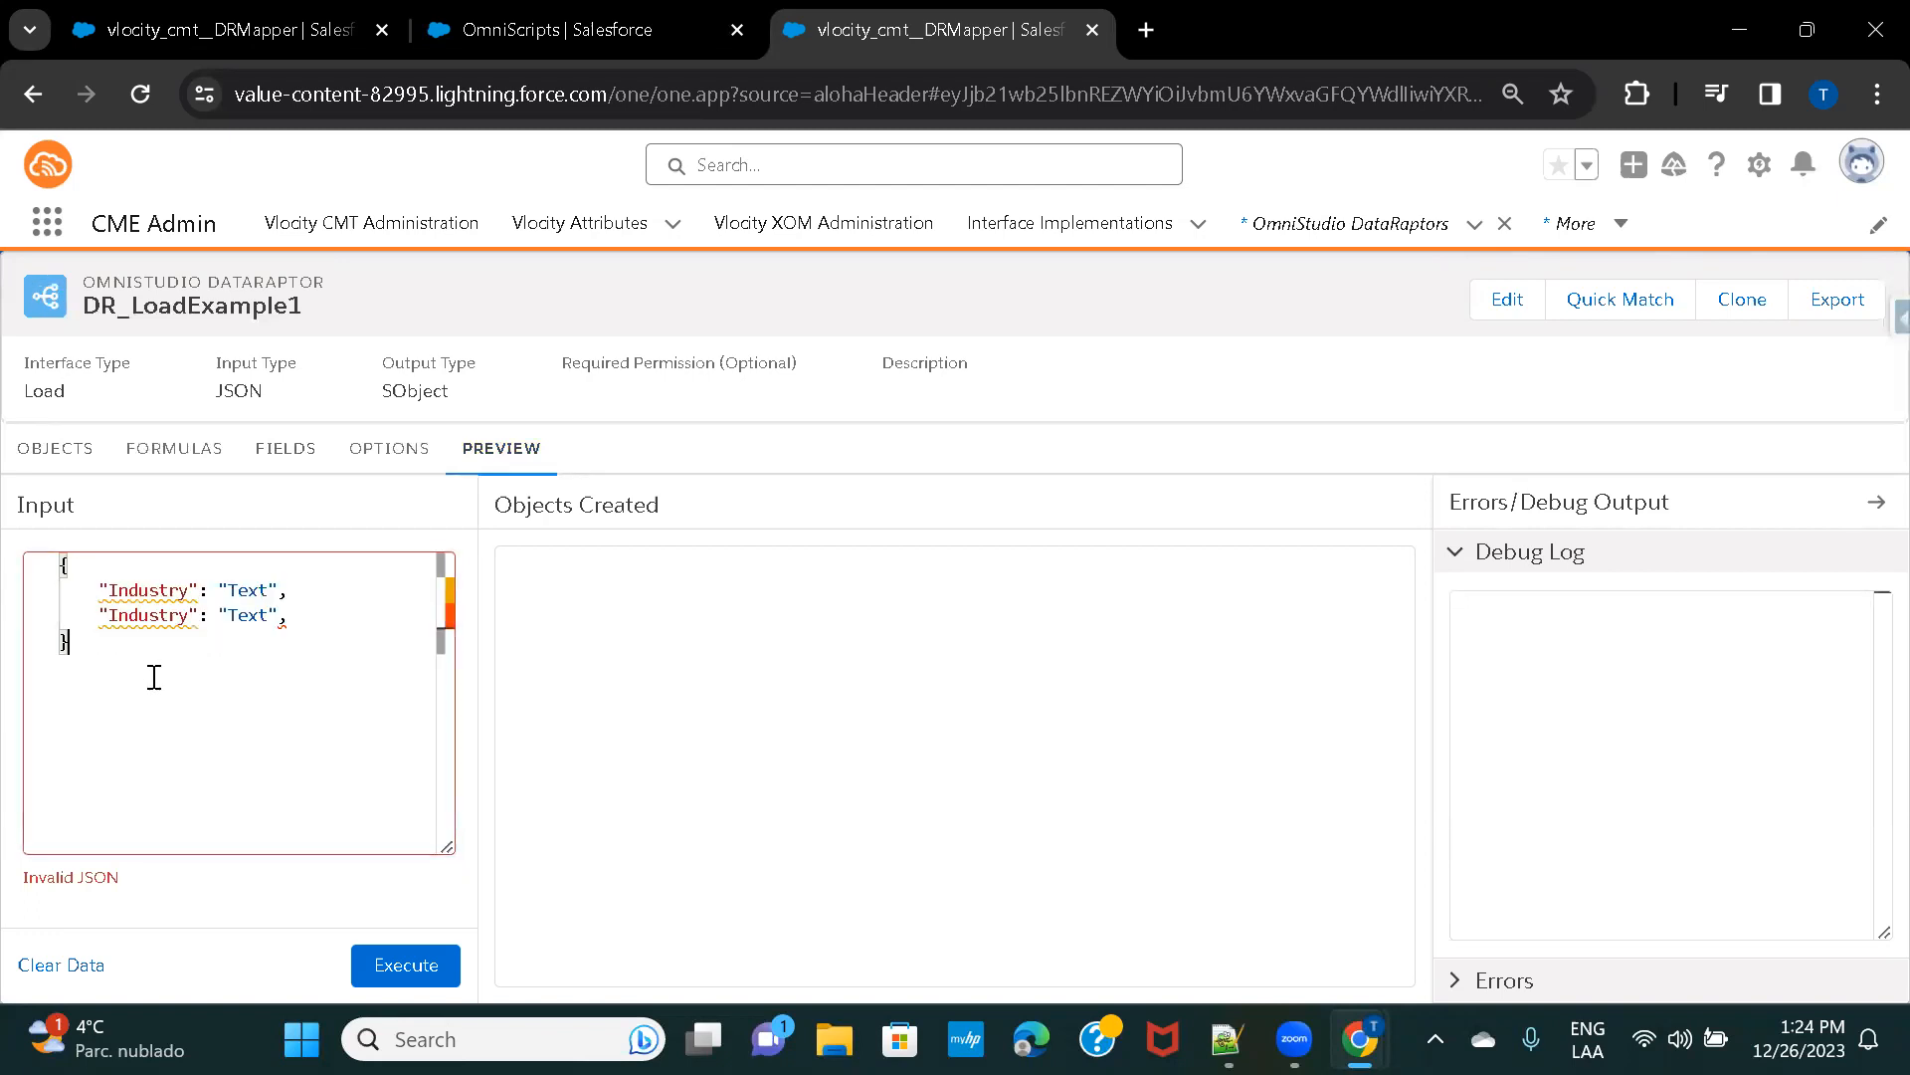
Rename the first Industry key in the input JSON to FirstName.
{"action": "left_click", "coordinate": [291, 590]}
{"action": "key", "text": "BackSpace"}
{"action": "key", "text": "BackSpace"}
{"action": "key", "text": "BackSpace"}
{"action": "key", "text": "BackSpace"}
{"action": "key", "text": "BackSpace"}
{"action": "key", "text": "BackSpace"}
{"action": "key", "text": "BackSpace"}
{"action": "key", "text": "BackSpace"}
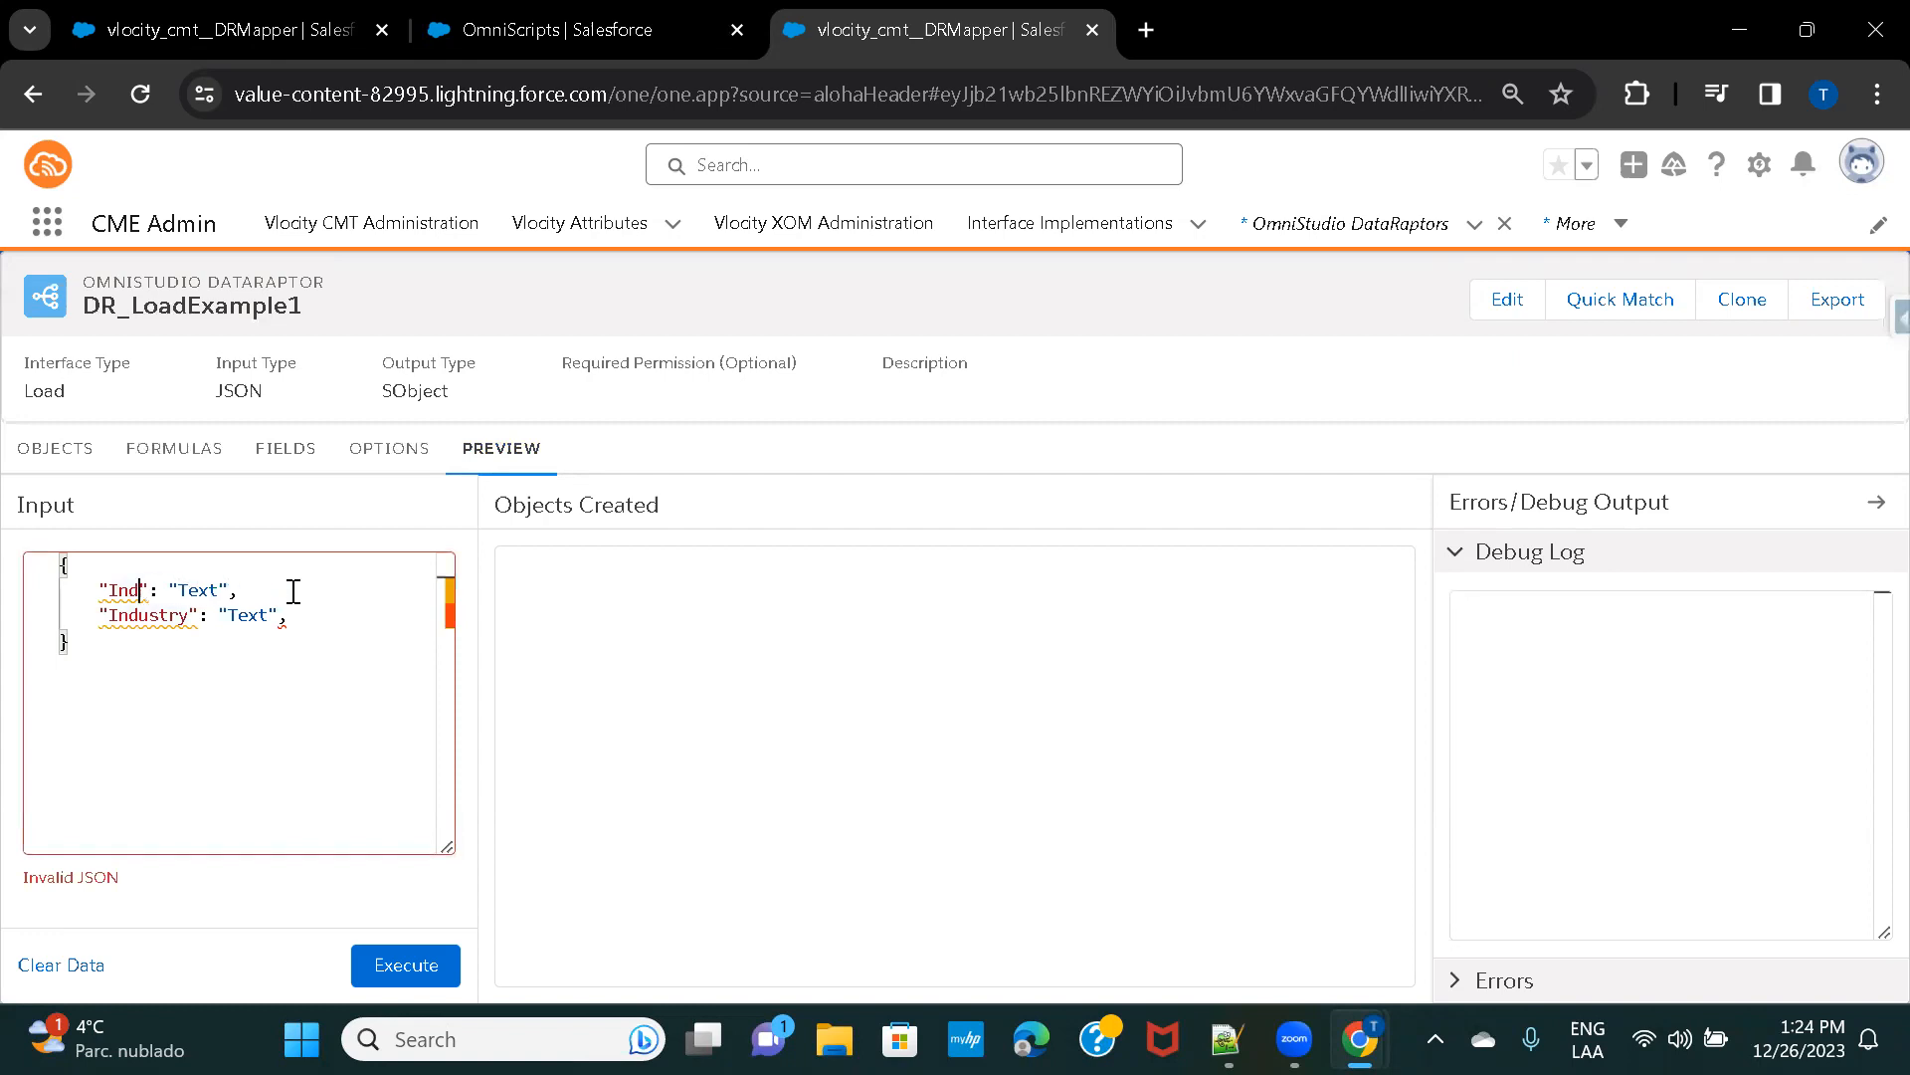
{"action": "type", "text": "Fist"}
{"action": "key", "text": "BackSpace"}
{"action": "key", "text": "BackSpace"}
{"action": "type", "text": "rstName"}
Rename the second key in the input JSON to LastName and remove the trailing comma from that line.
{"action": "key", "text": "Down"}
{"action": "key", "text": "BackSpace"}
{"action": "key", "text": "BackSpace"}
{"action": "key", "text": "BackSpace"}
{"action": "key", "text": "BackSpace"}
{"action": "key", "text": "BackSpace"}
{"action": "key", "text": "BackSpace"}
{"action": "key", "text": "BackSpace"}
{"action": "key", "text": "BackSpace"}
{"action": "type", "text": "LastName"}
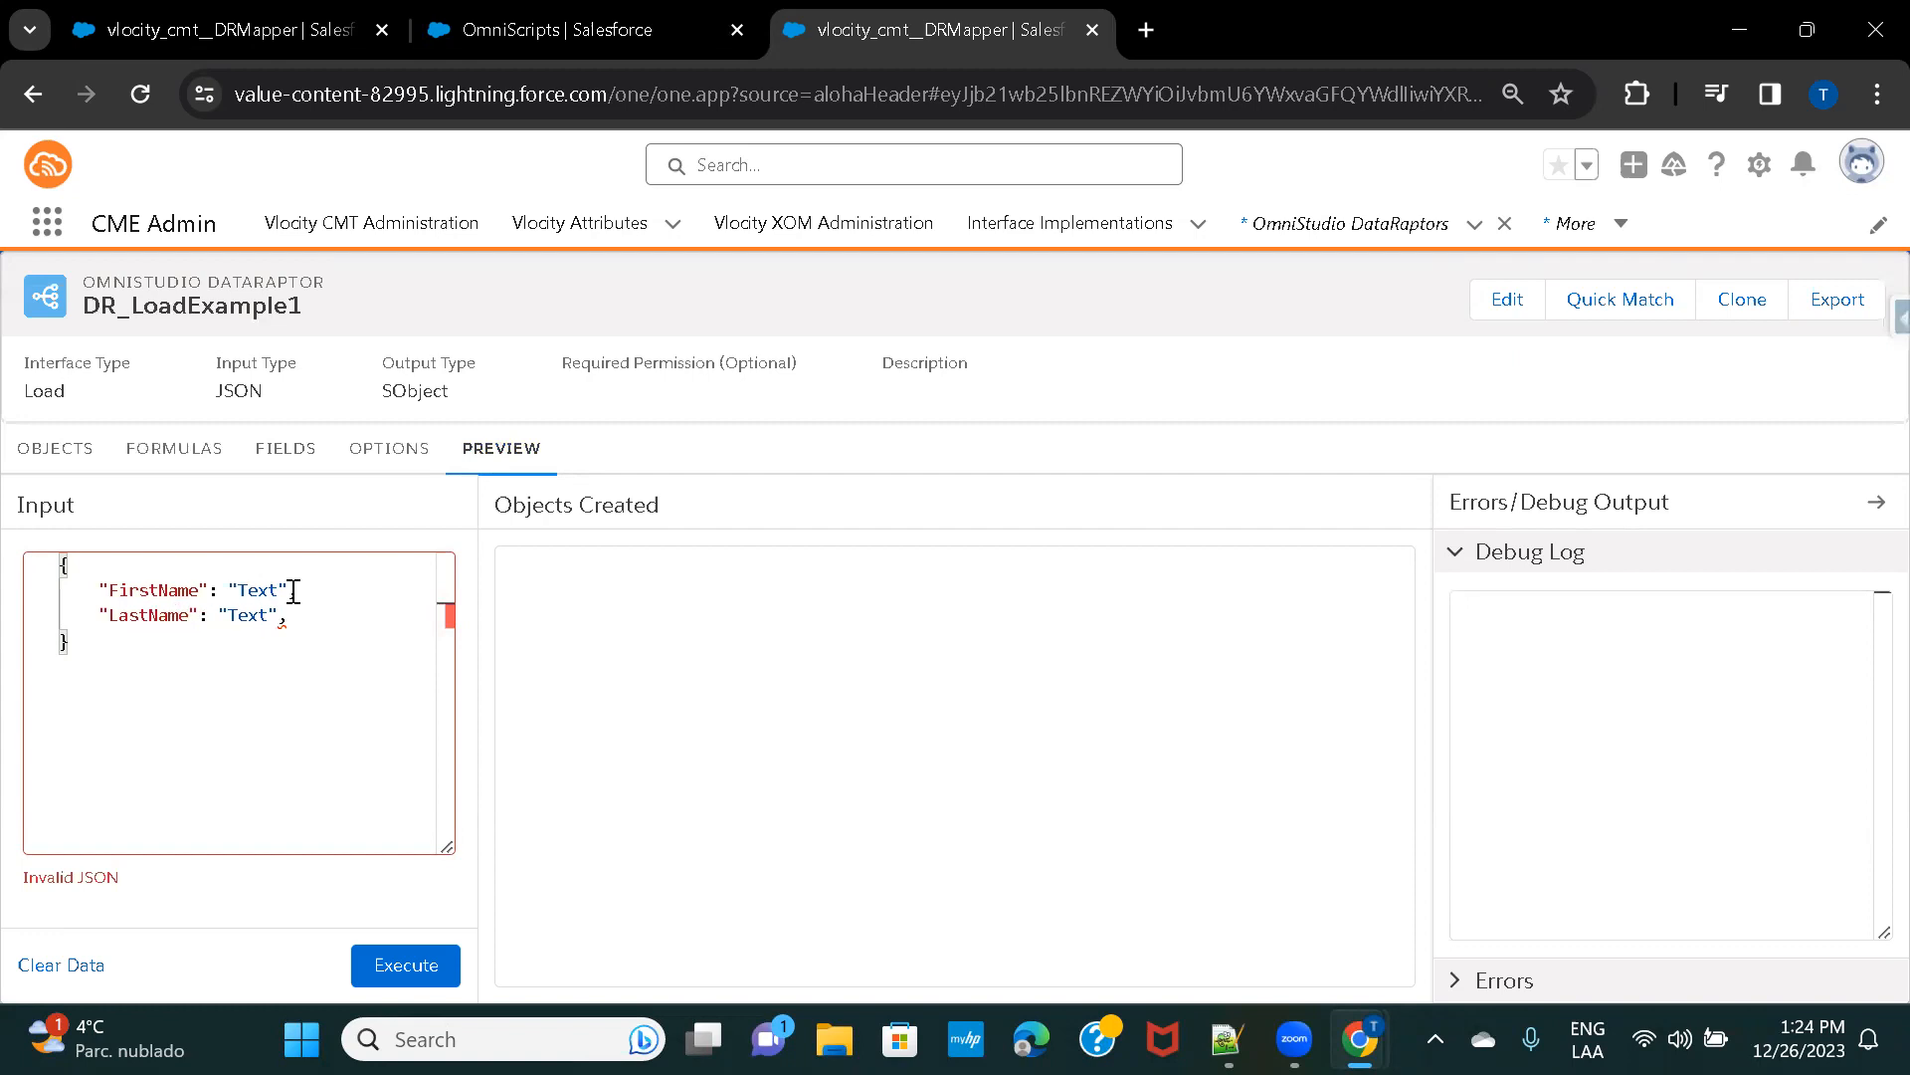
{"action": "left_click", "coordinate": [290, 617]}
{"action": "key", "text": "BackSpace"}
Set the FirstName value to "Contact1" and the LastName value to "LN1" in the input JSON.
{"action": "left_click", "coordinate": [288, 593]}
{"action": "key", "text": "BackSpace"}
{"action": "key", "text": "BackSpace"}
{"action": "key", "text": "BackSpace"}
{"action": "key", "text": "BackSpace"}
{"action": "type", "text": "Contact"}
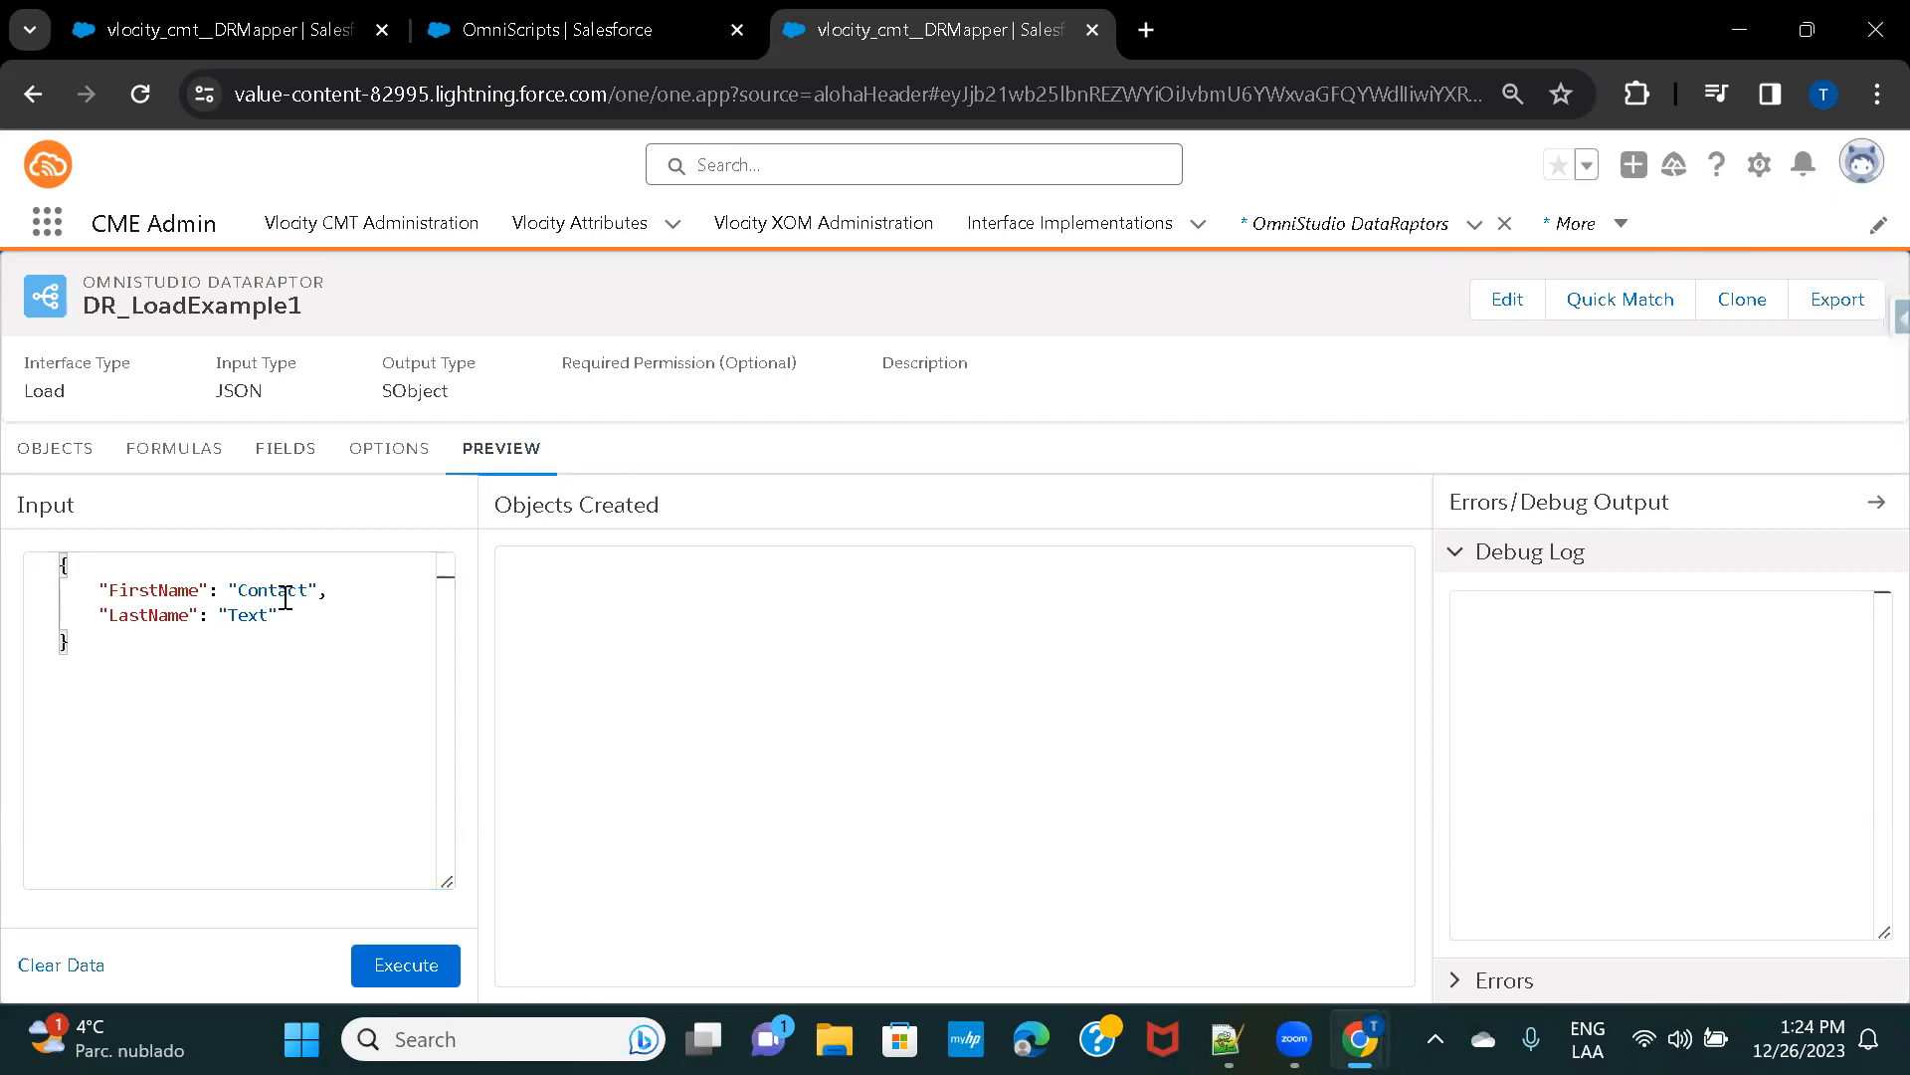
{"action": "type", "text": "1"}
{"action": "left_click", "coordinate": [269, 610]}
{"action": "key", "text": "BackSpace"}
{"action": "key", "text": "BackSpace"}
{"action": "key", "text": "BackSpace"}
{"action": "key", "text": "BackSpace"}
Compare the FirstName and LastName keys of the input JSON with the details of the two Contact field mappings.
{"action": "double_click", "coordinate": [153, 593]}
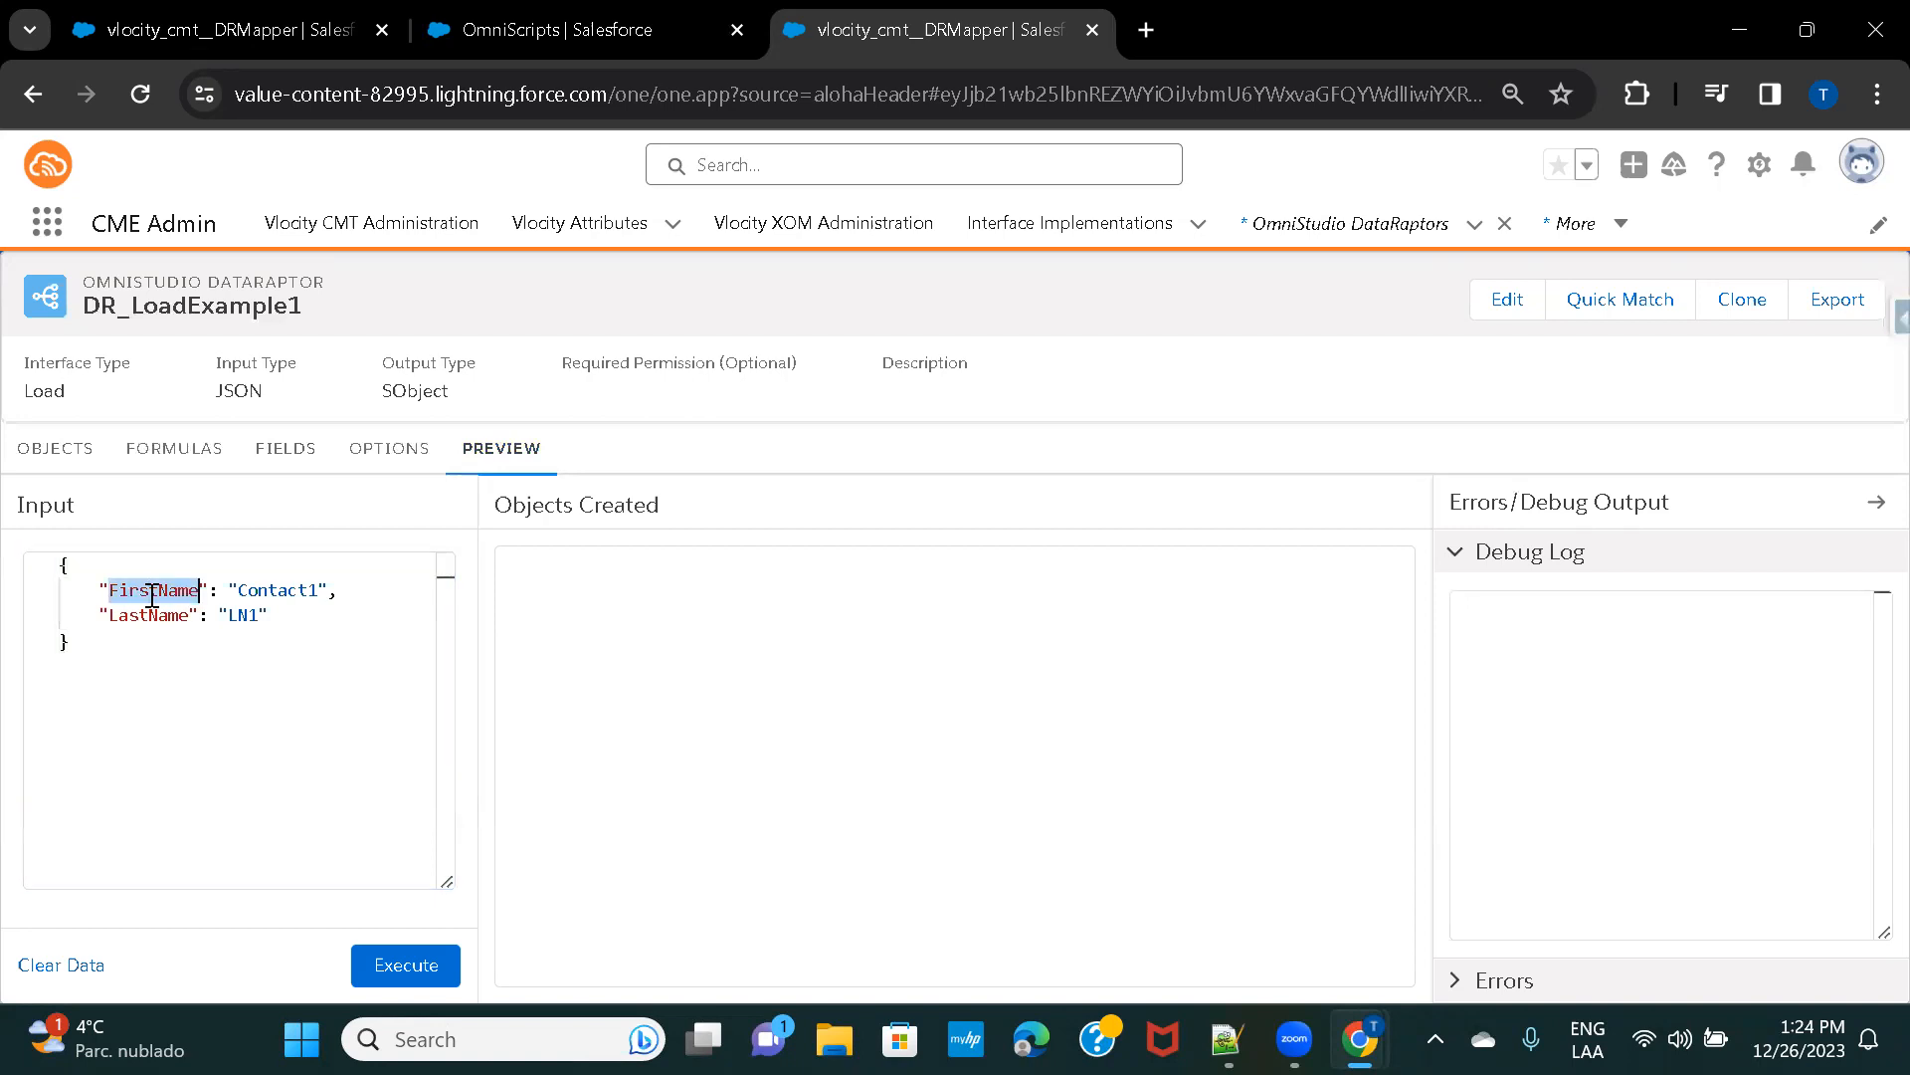
{"action": "double_click", "coordinate": [145, 617]}
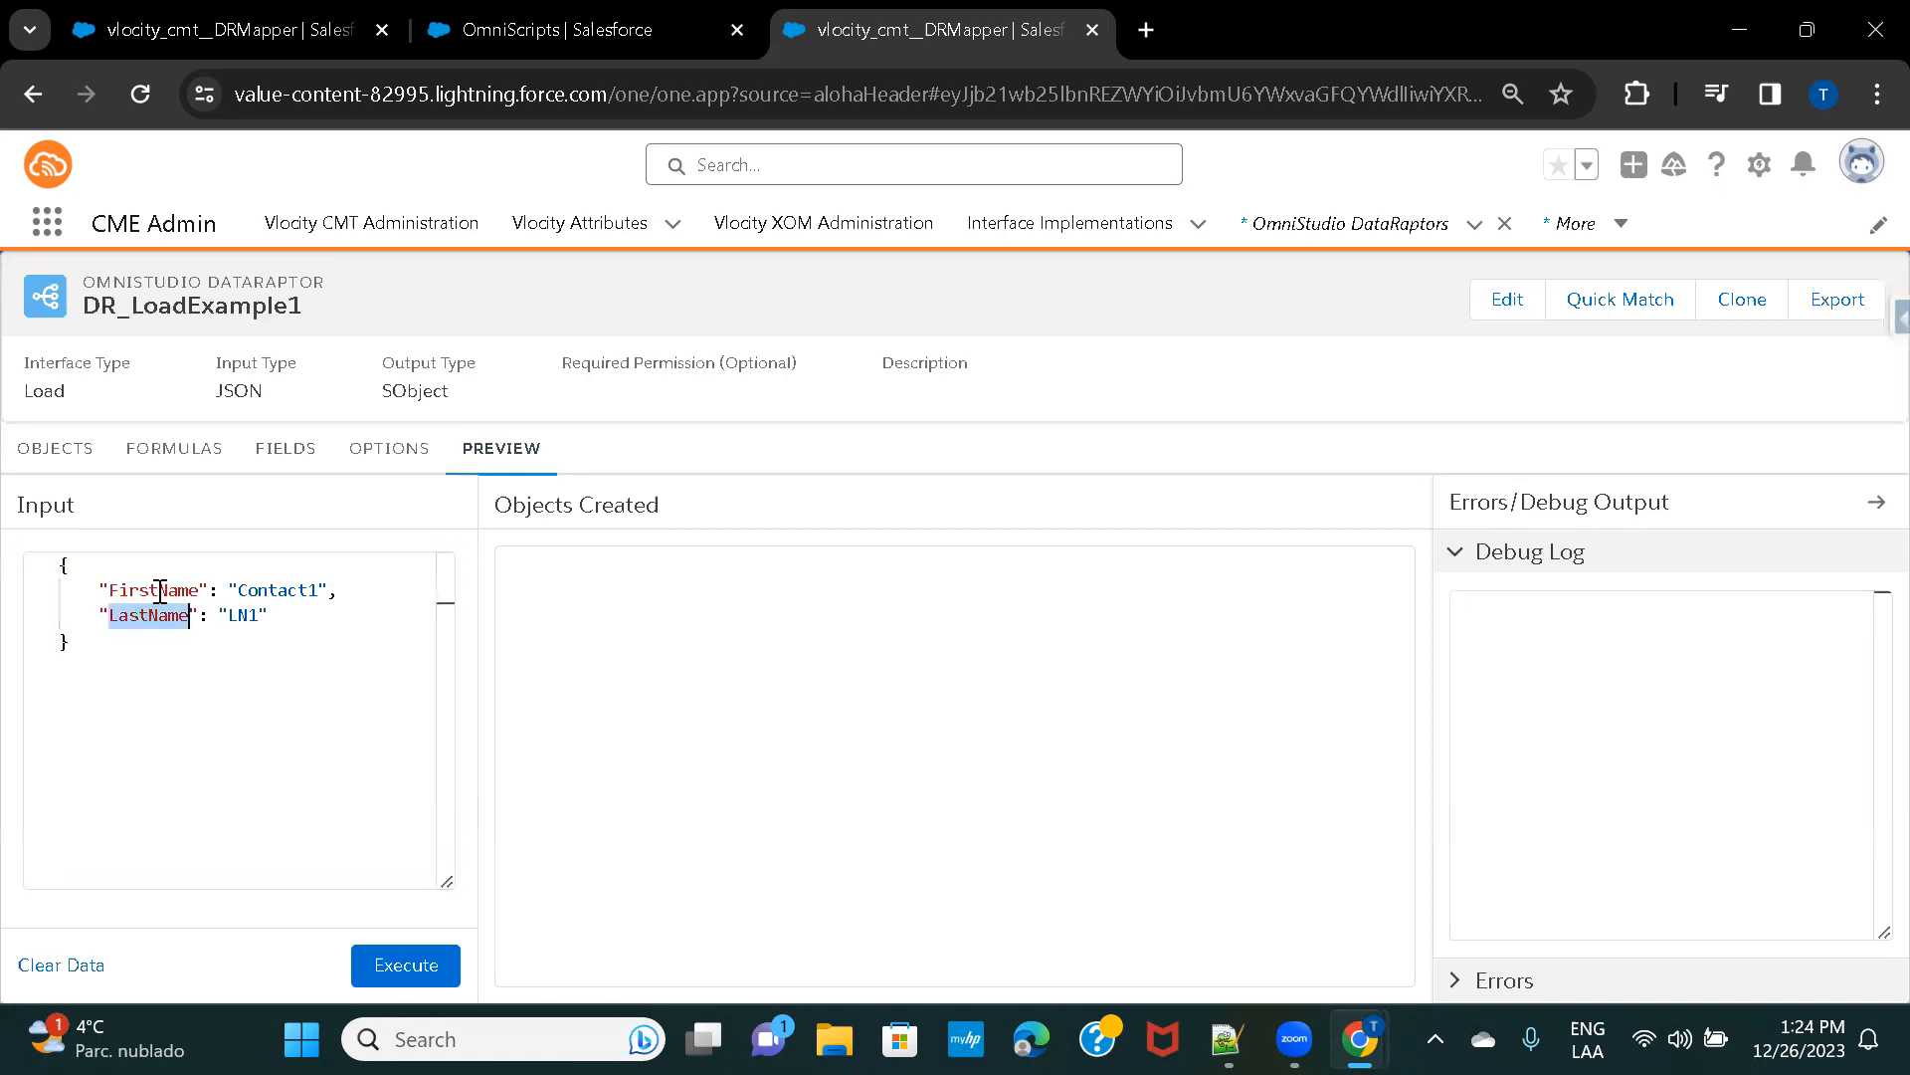
{"action": "left_click", "coordinate": [284, 457]}
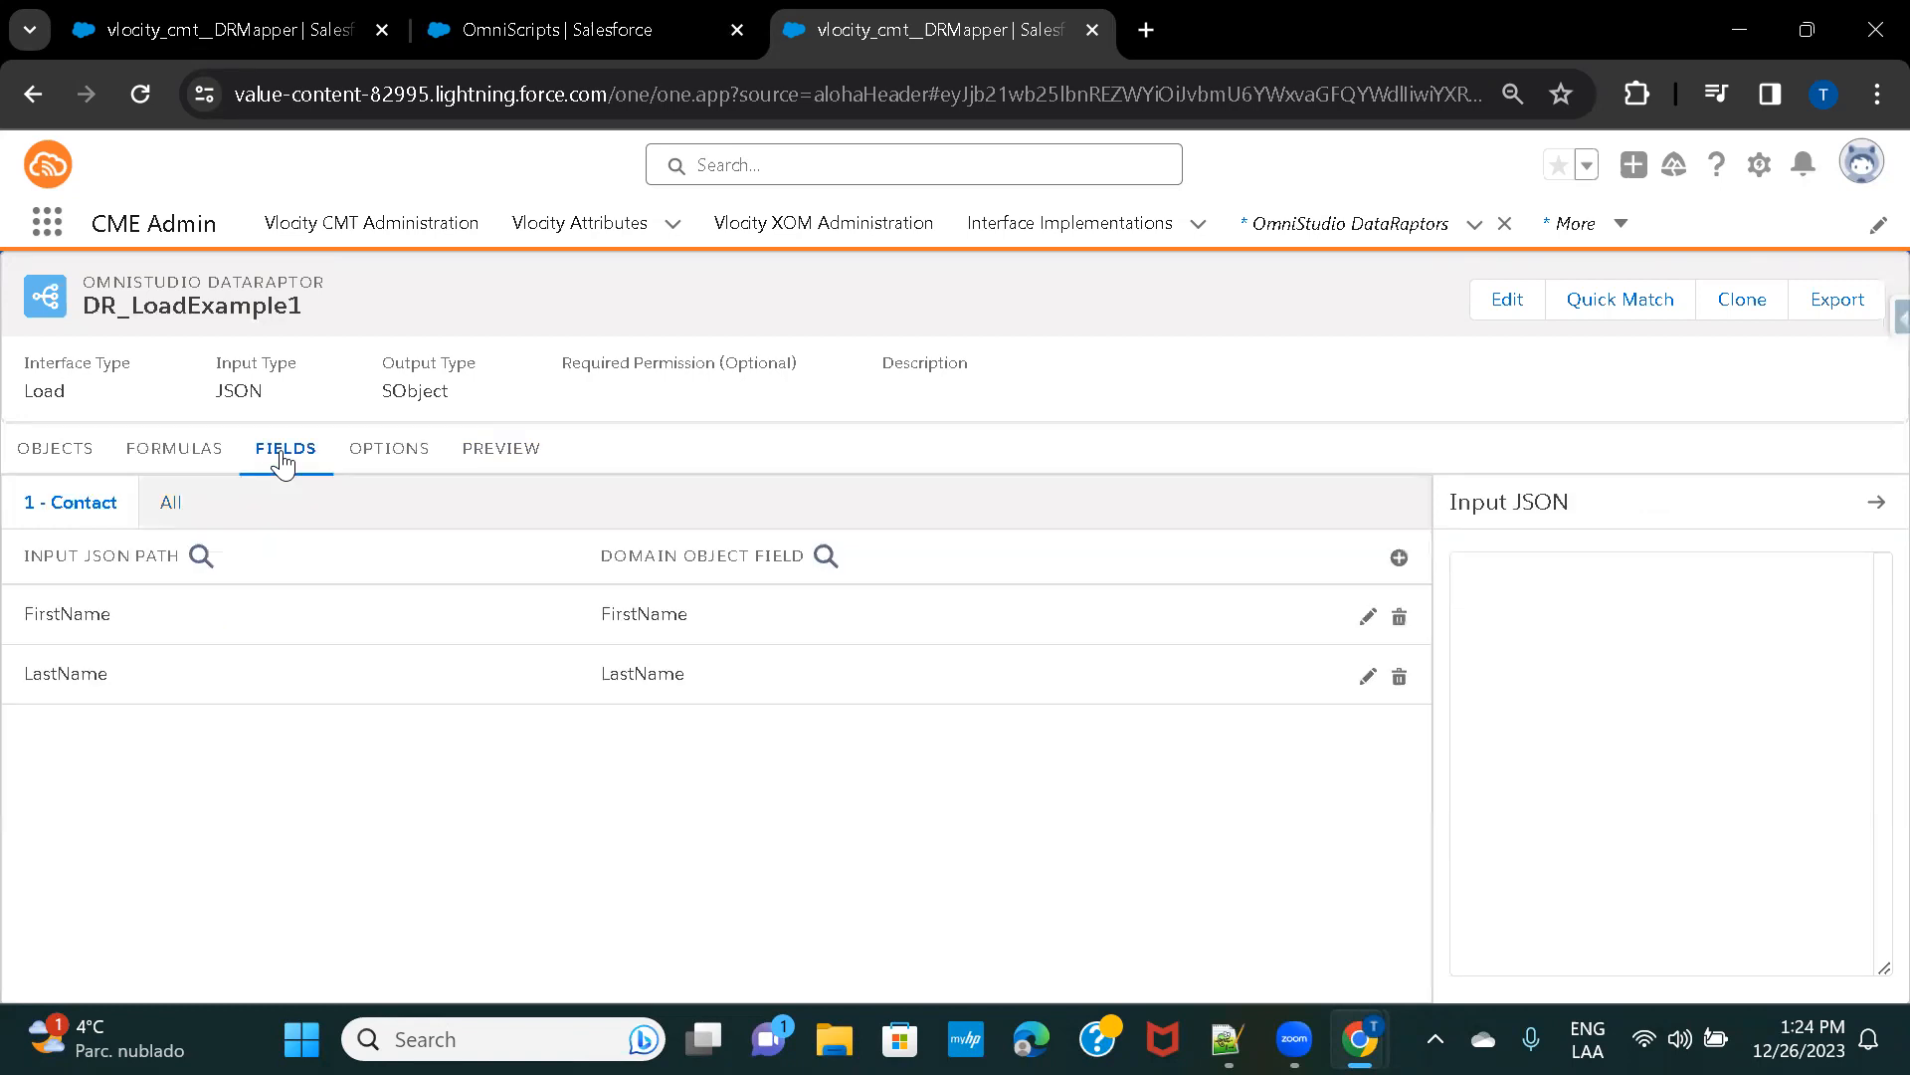
{"action": "left_click", "coordinate": [712, 643]}
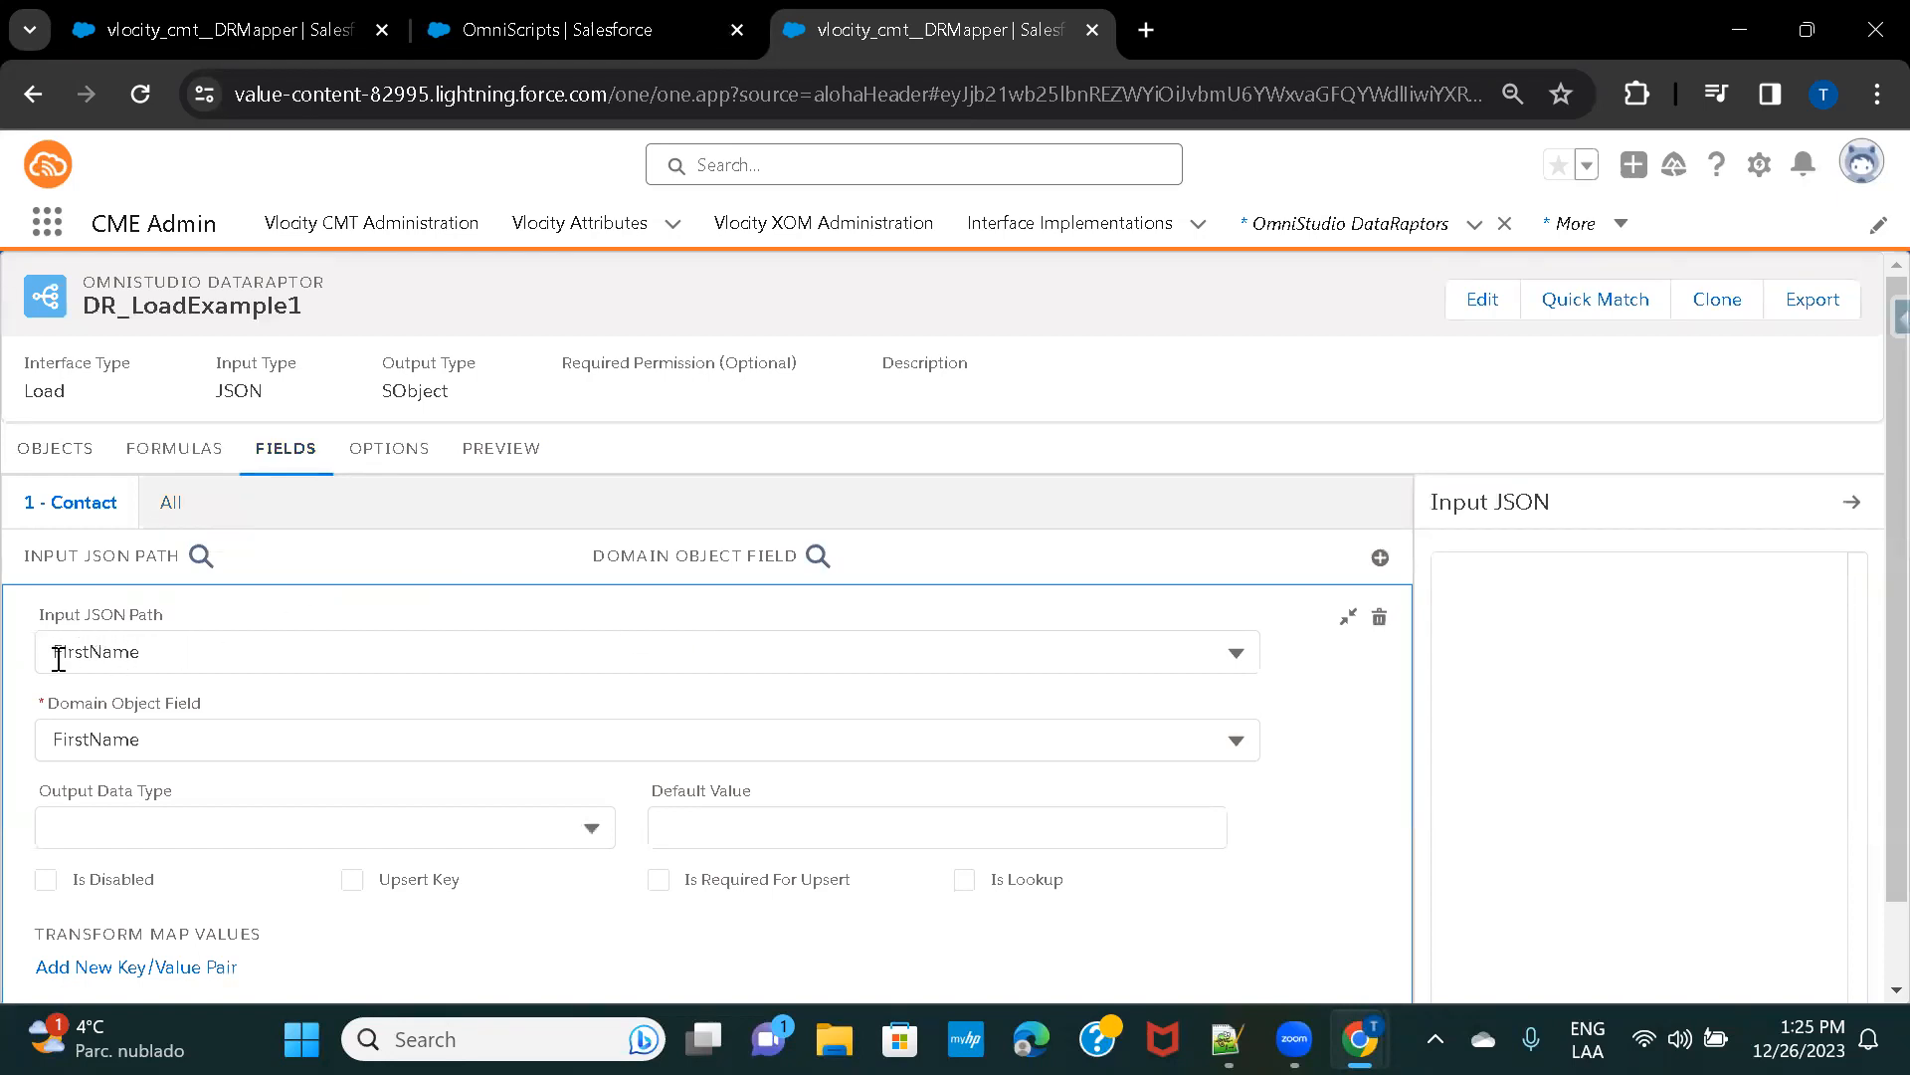
{"action": "left_click", "coordinate": [532, 456]}
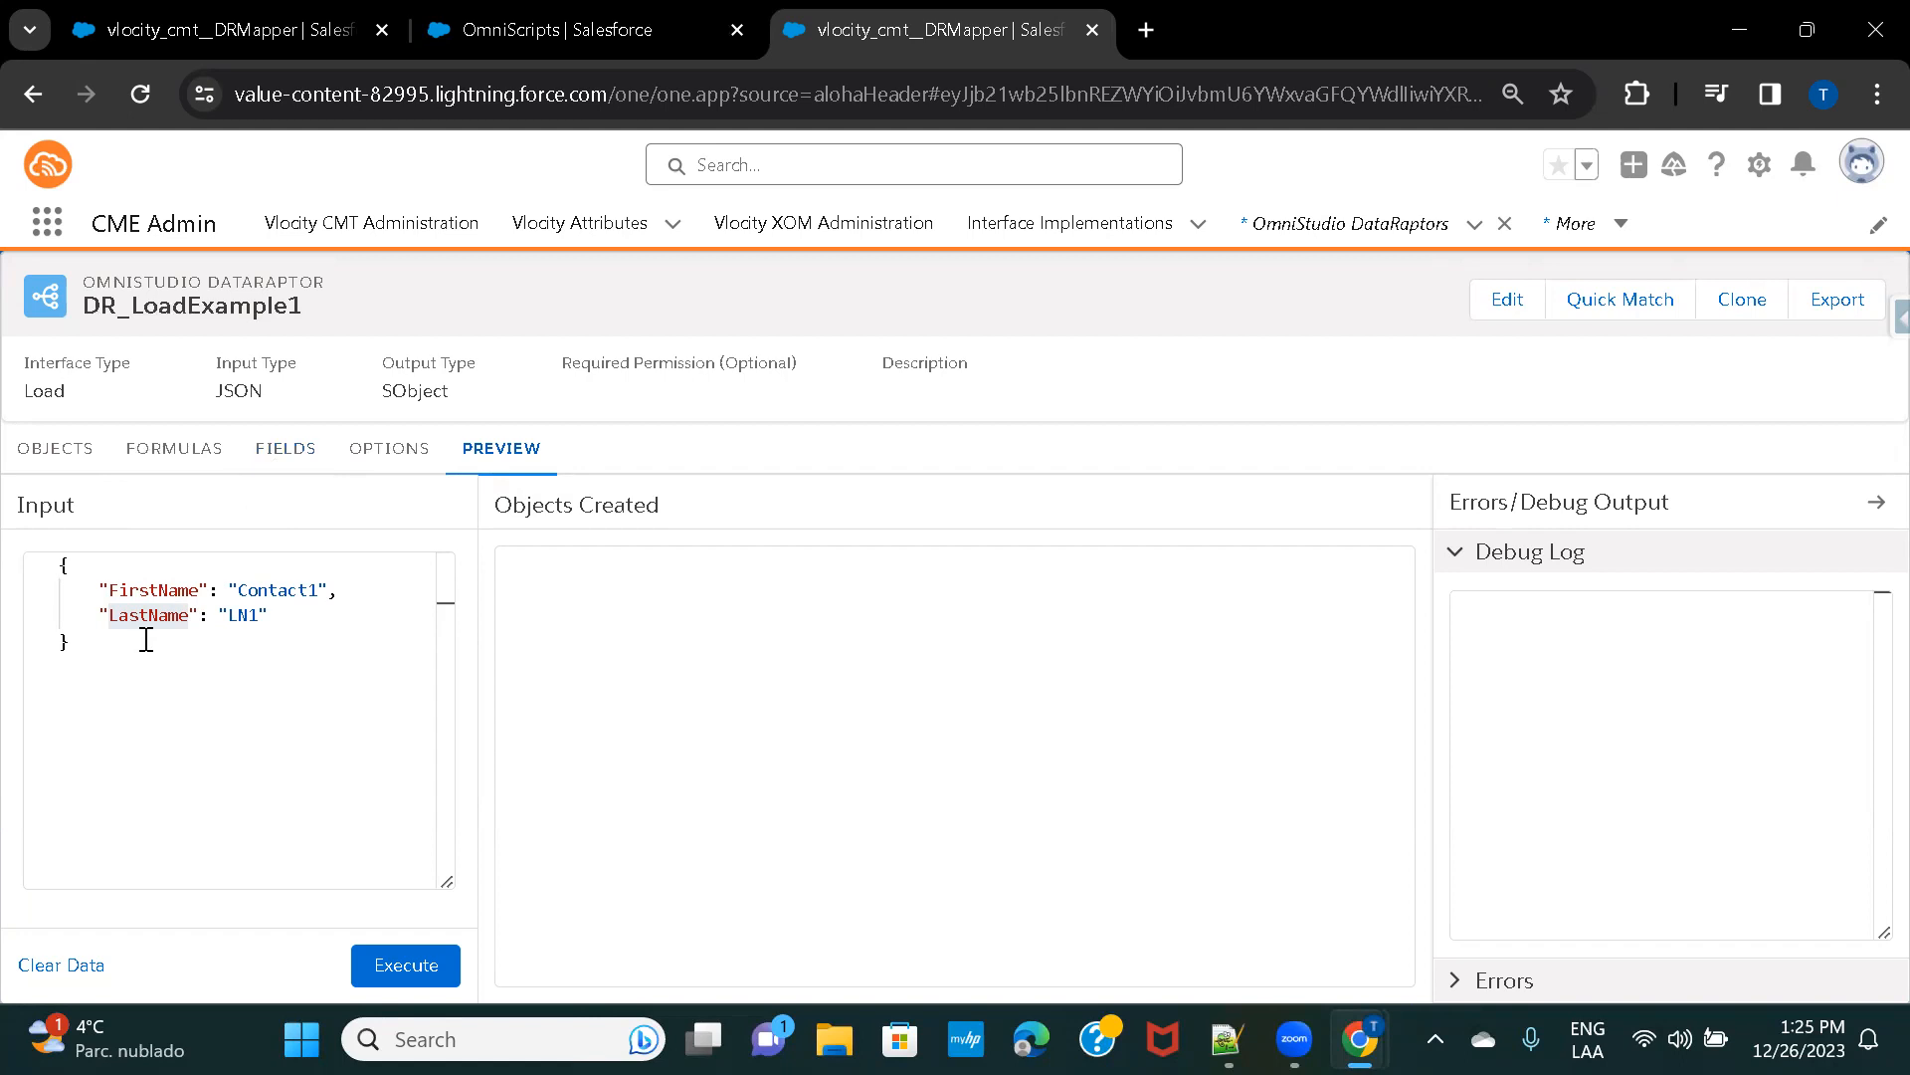
{"action": "left_click", "coordinate": [275, 450]}
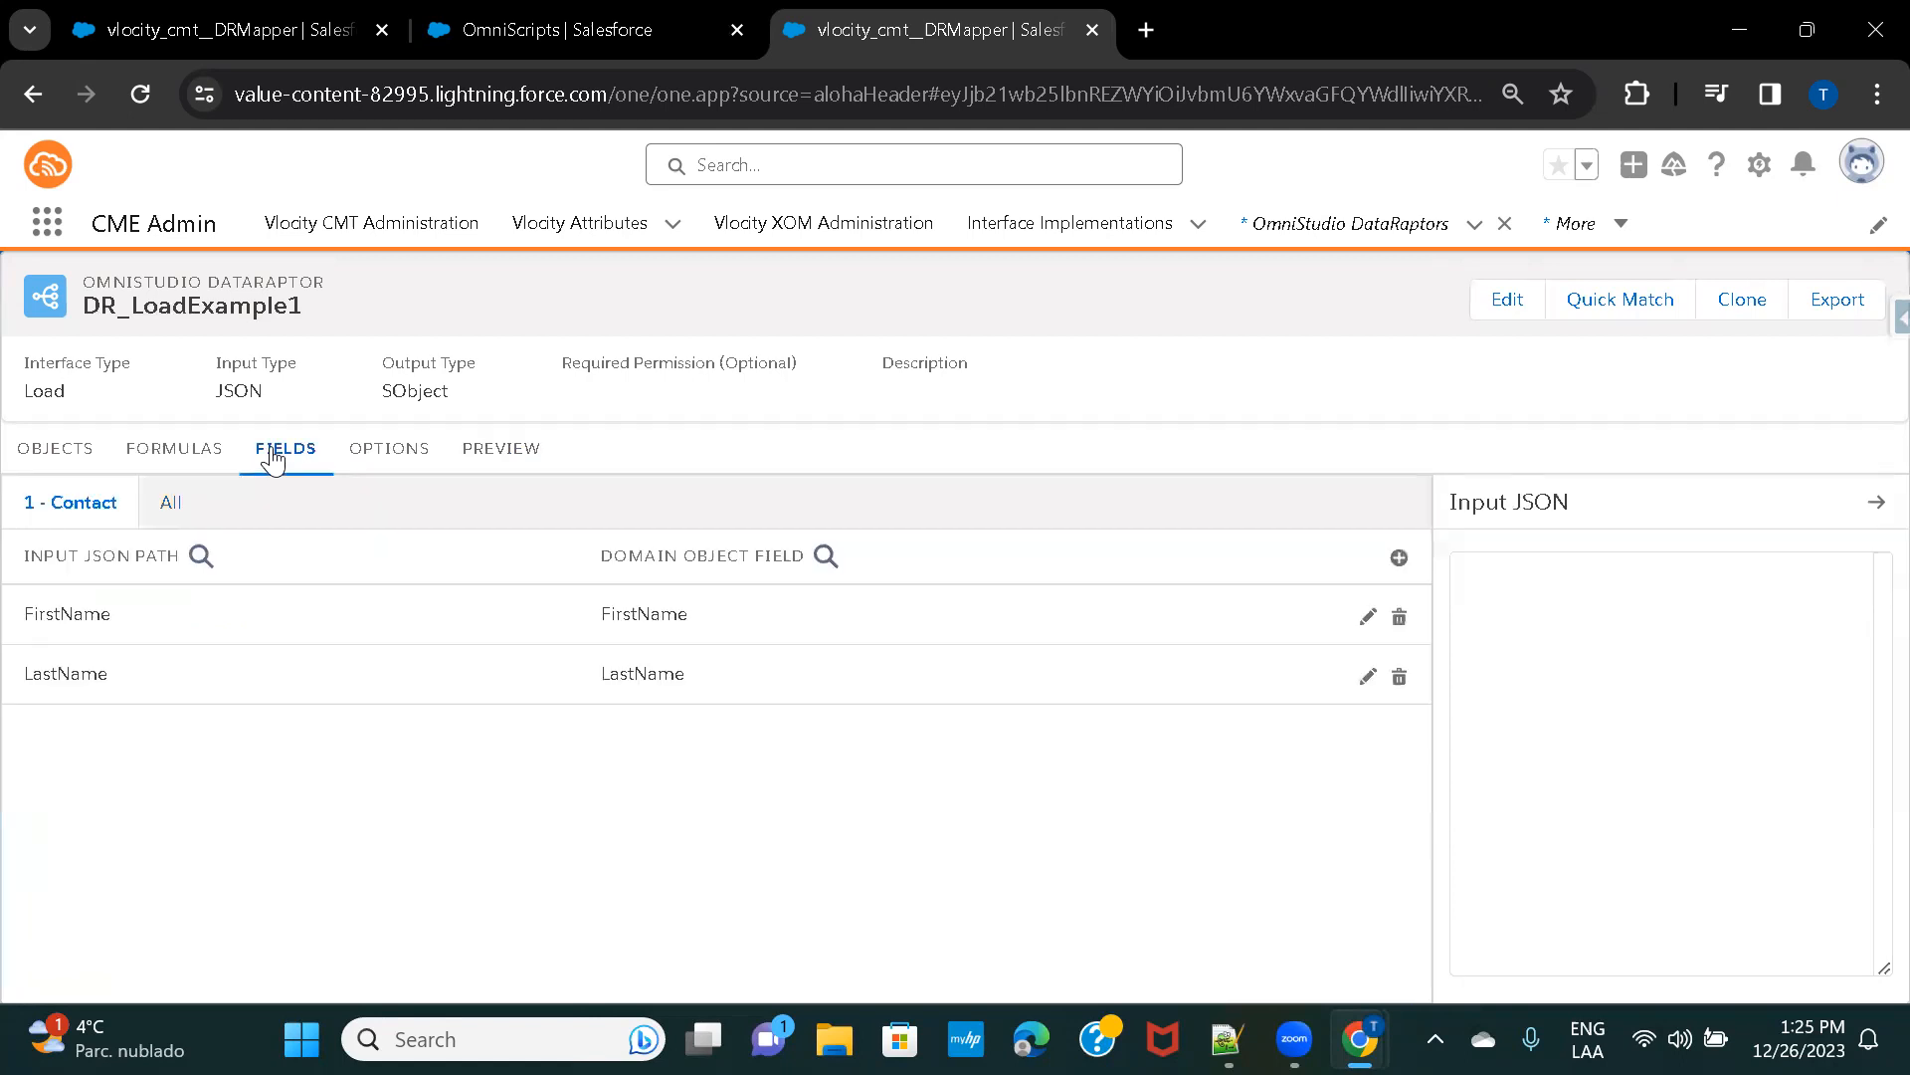
{"action": "left_click", "coordinate": [508, 628]}
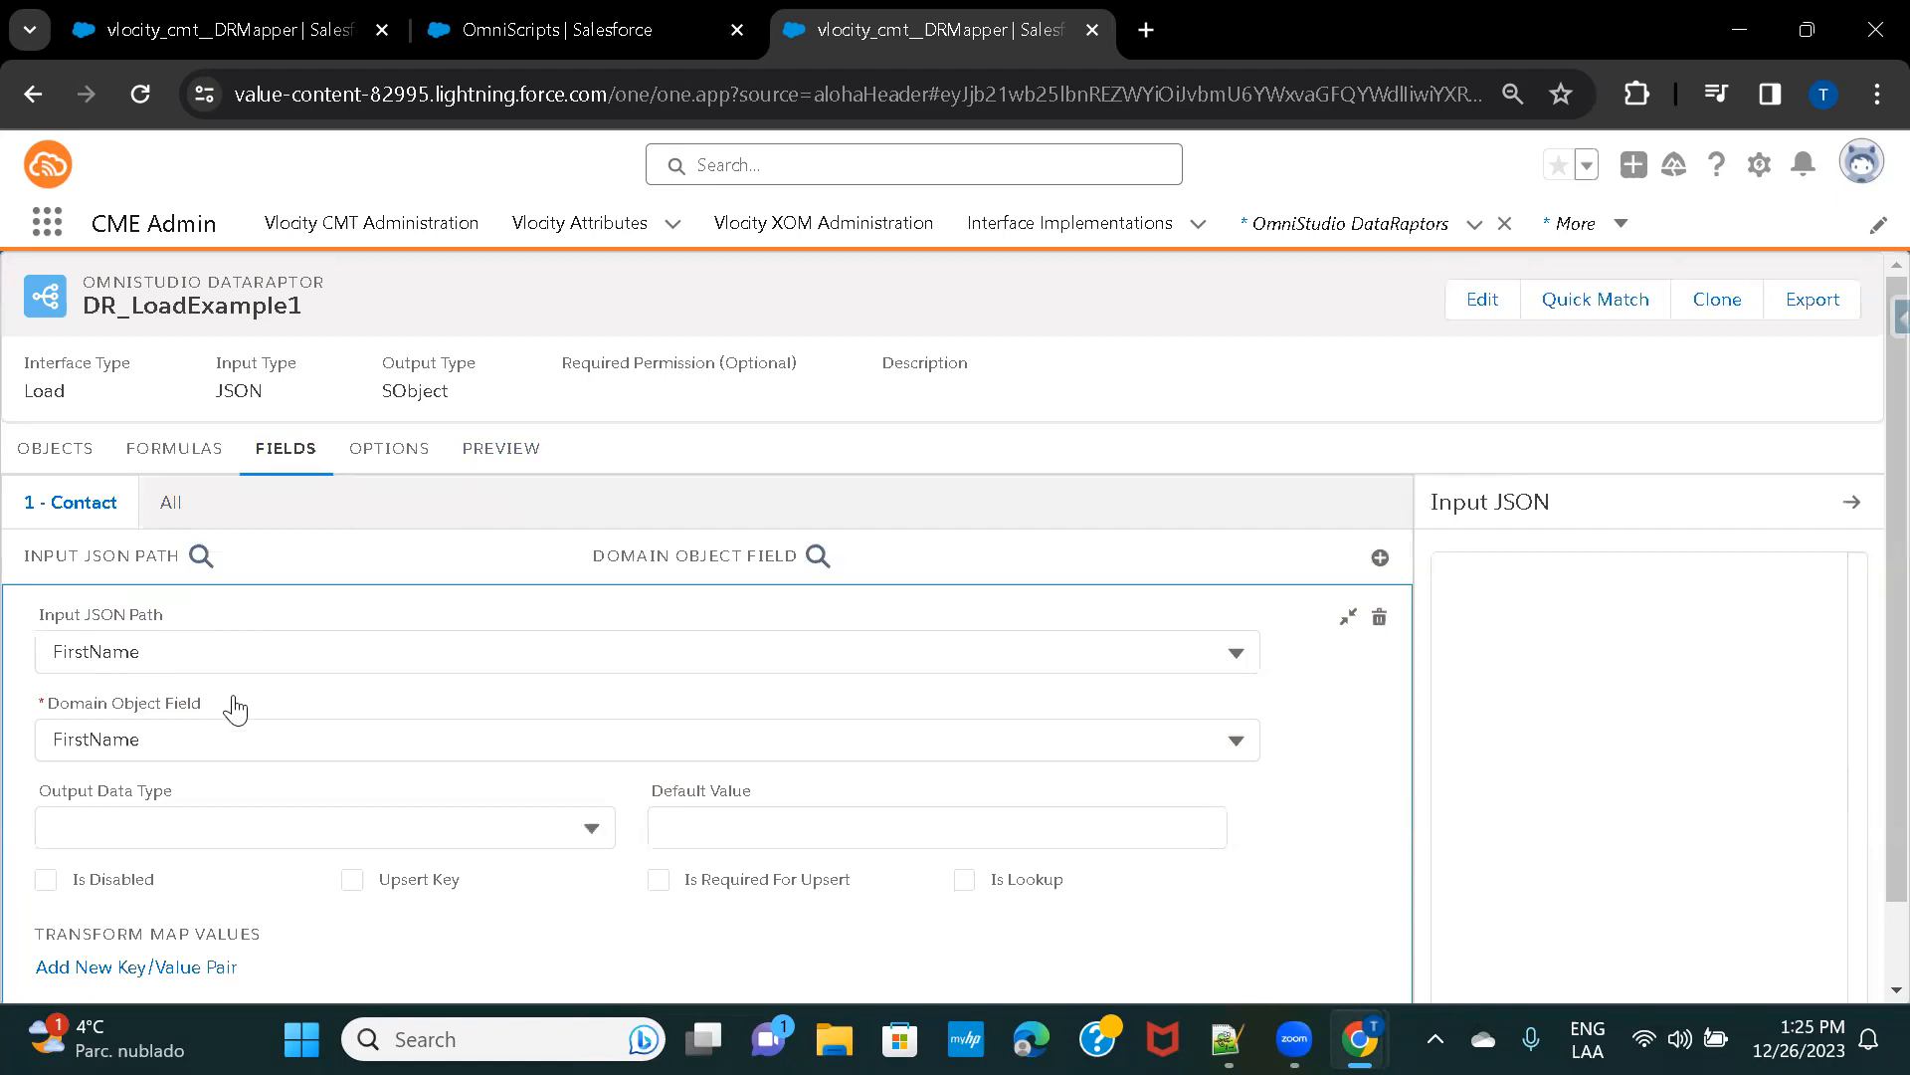
{"action": "scroll", "coordinate": [234, 706], "scroll_direction": "down", "scroll_amount": 1}
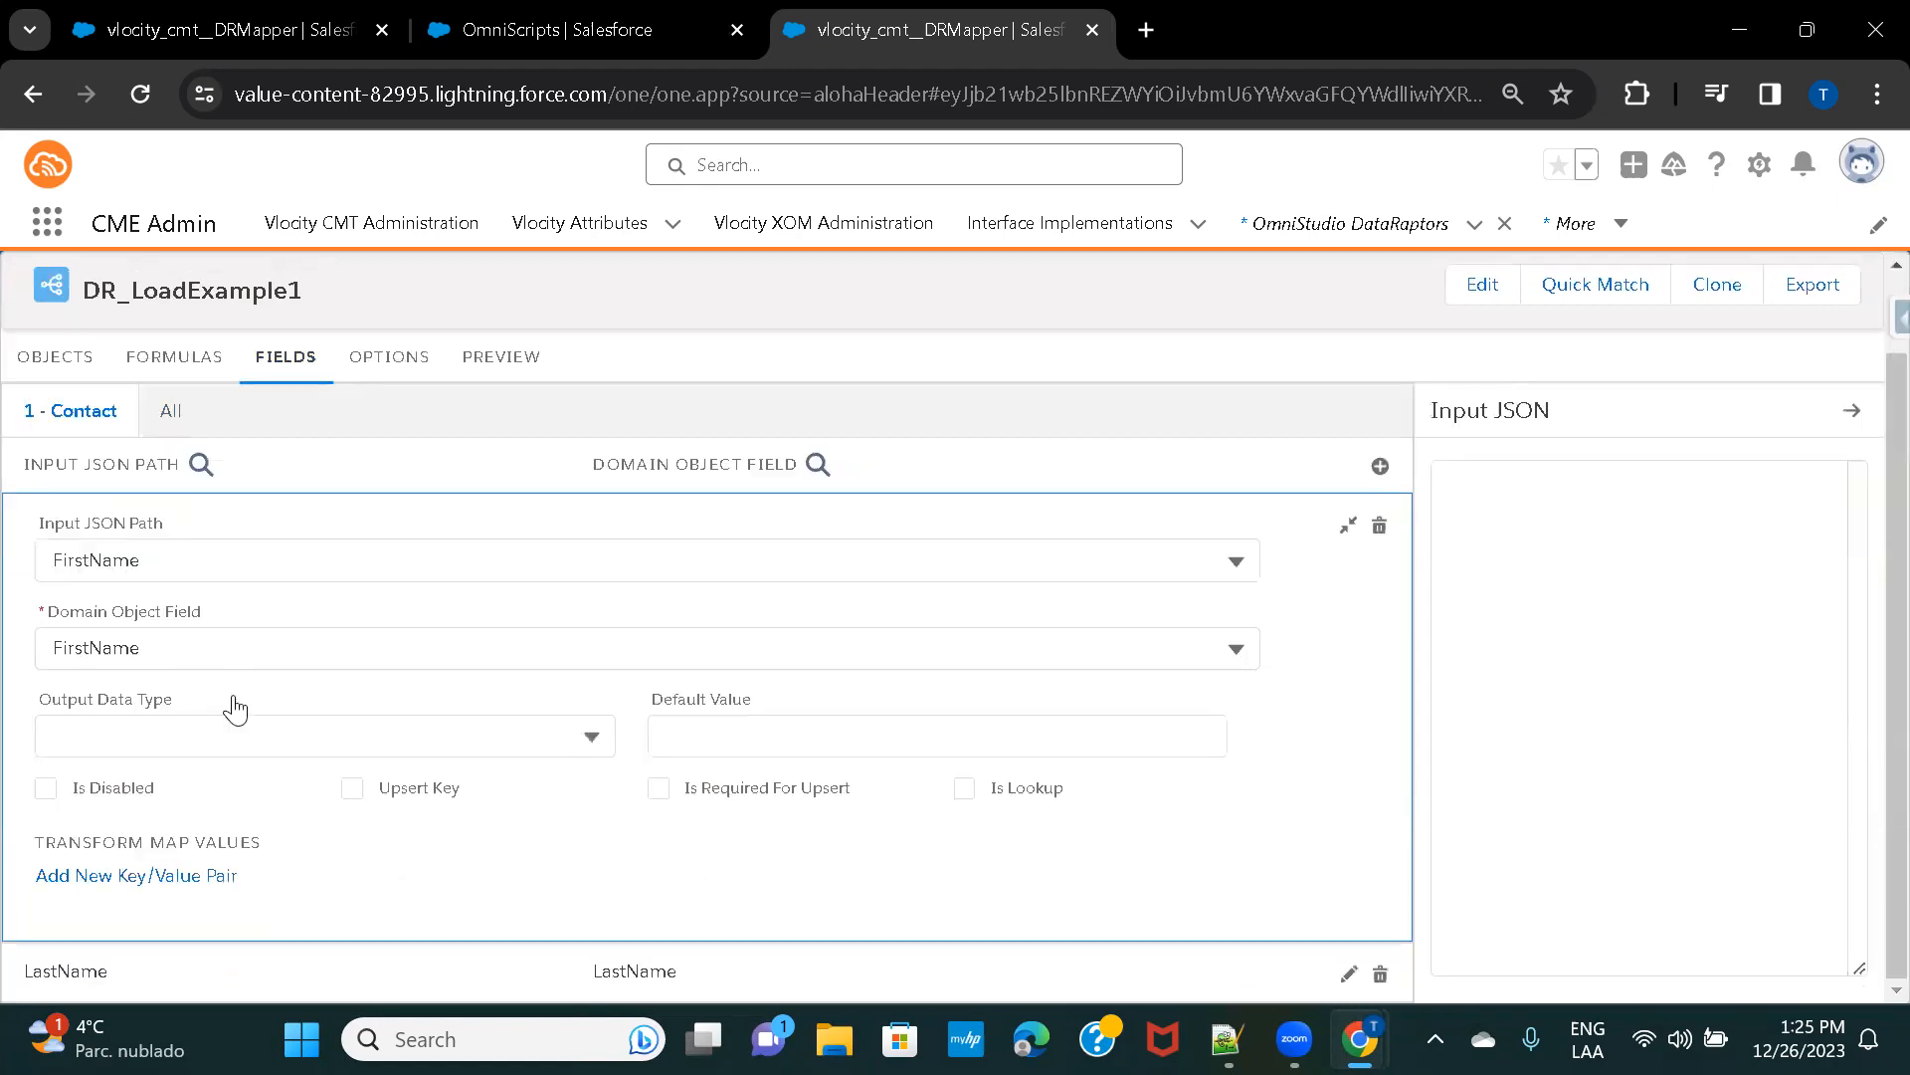
{"action": "left_click", "coordinate": [718, 973]}
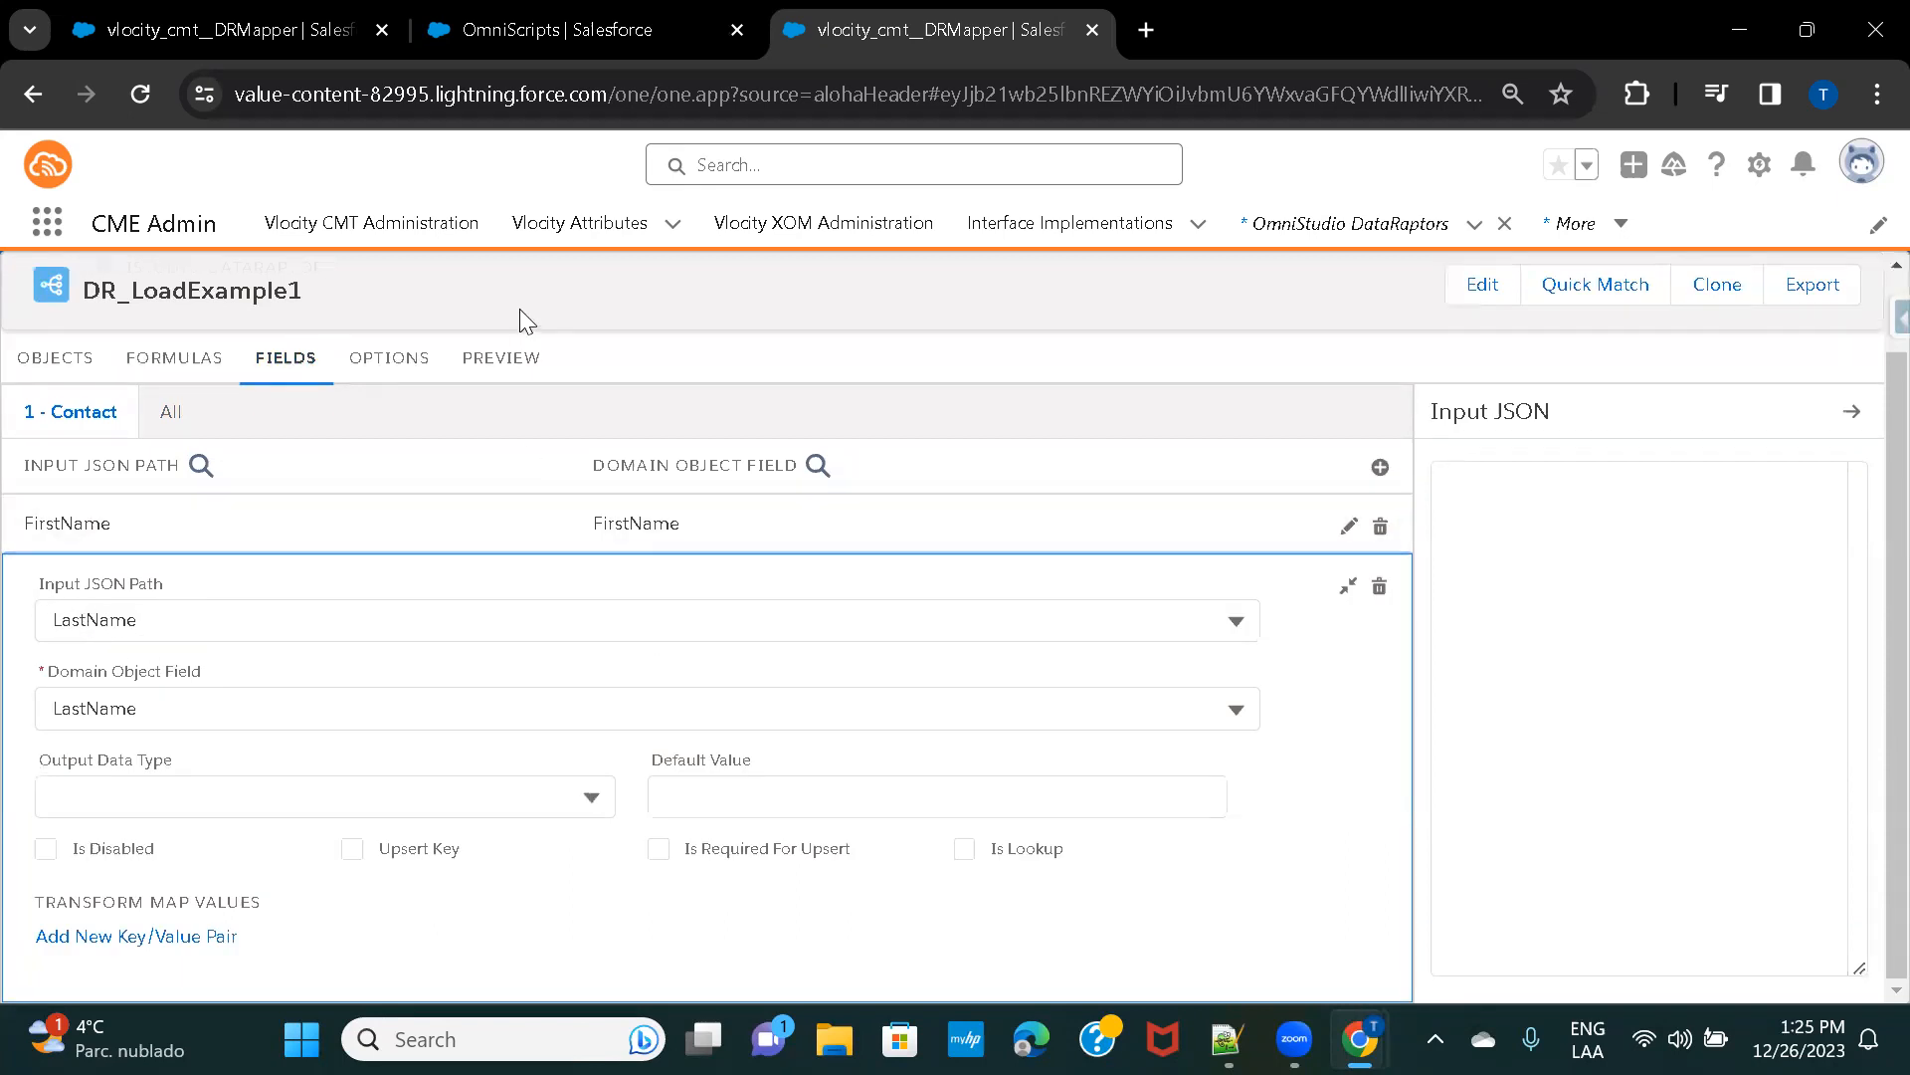
Execute the DataRaptor with the preview input, open the created Contact record and return to the DR_LoadExample1 preview.
{"action": "left_click", "coordinate": [498, 366]}
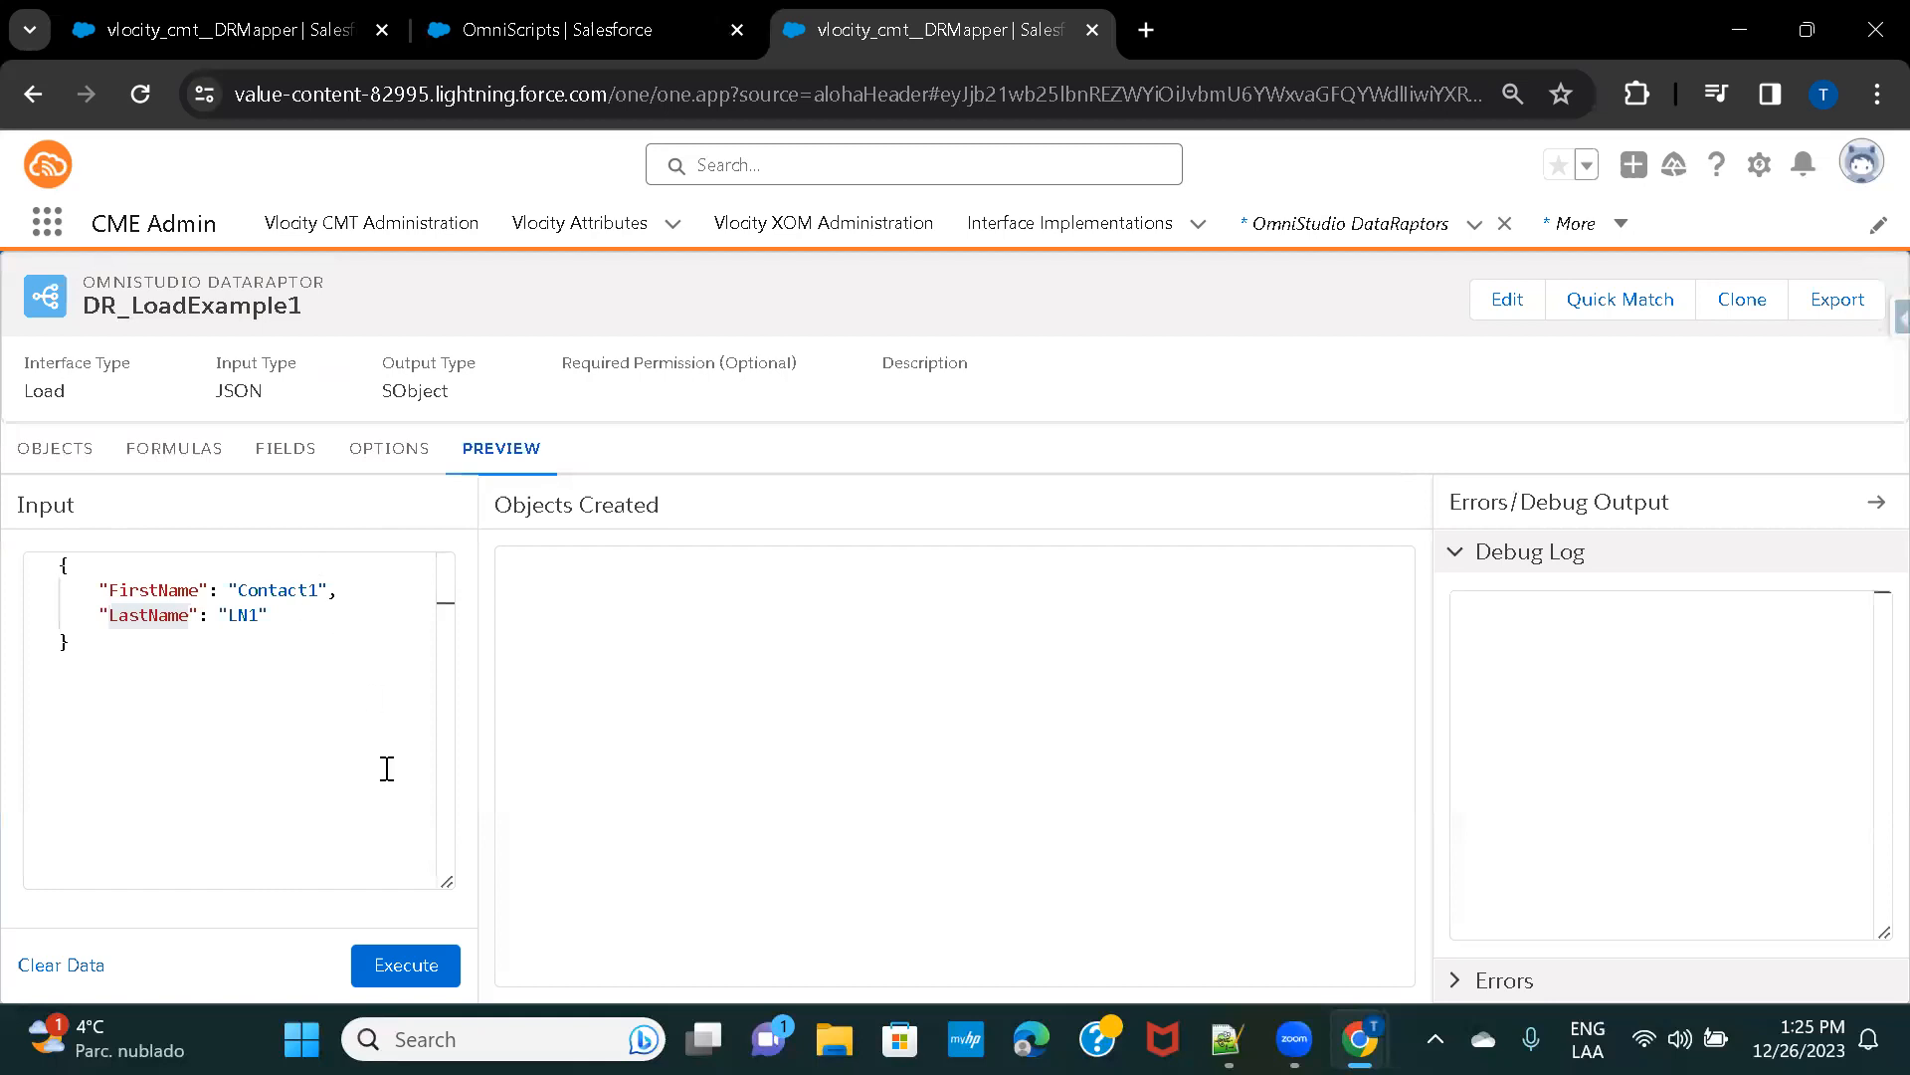
{"action": "left_click", "coordinate": [396, 967]}
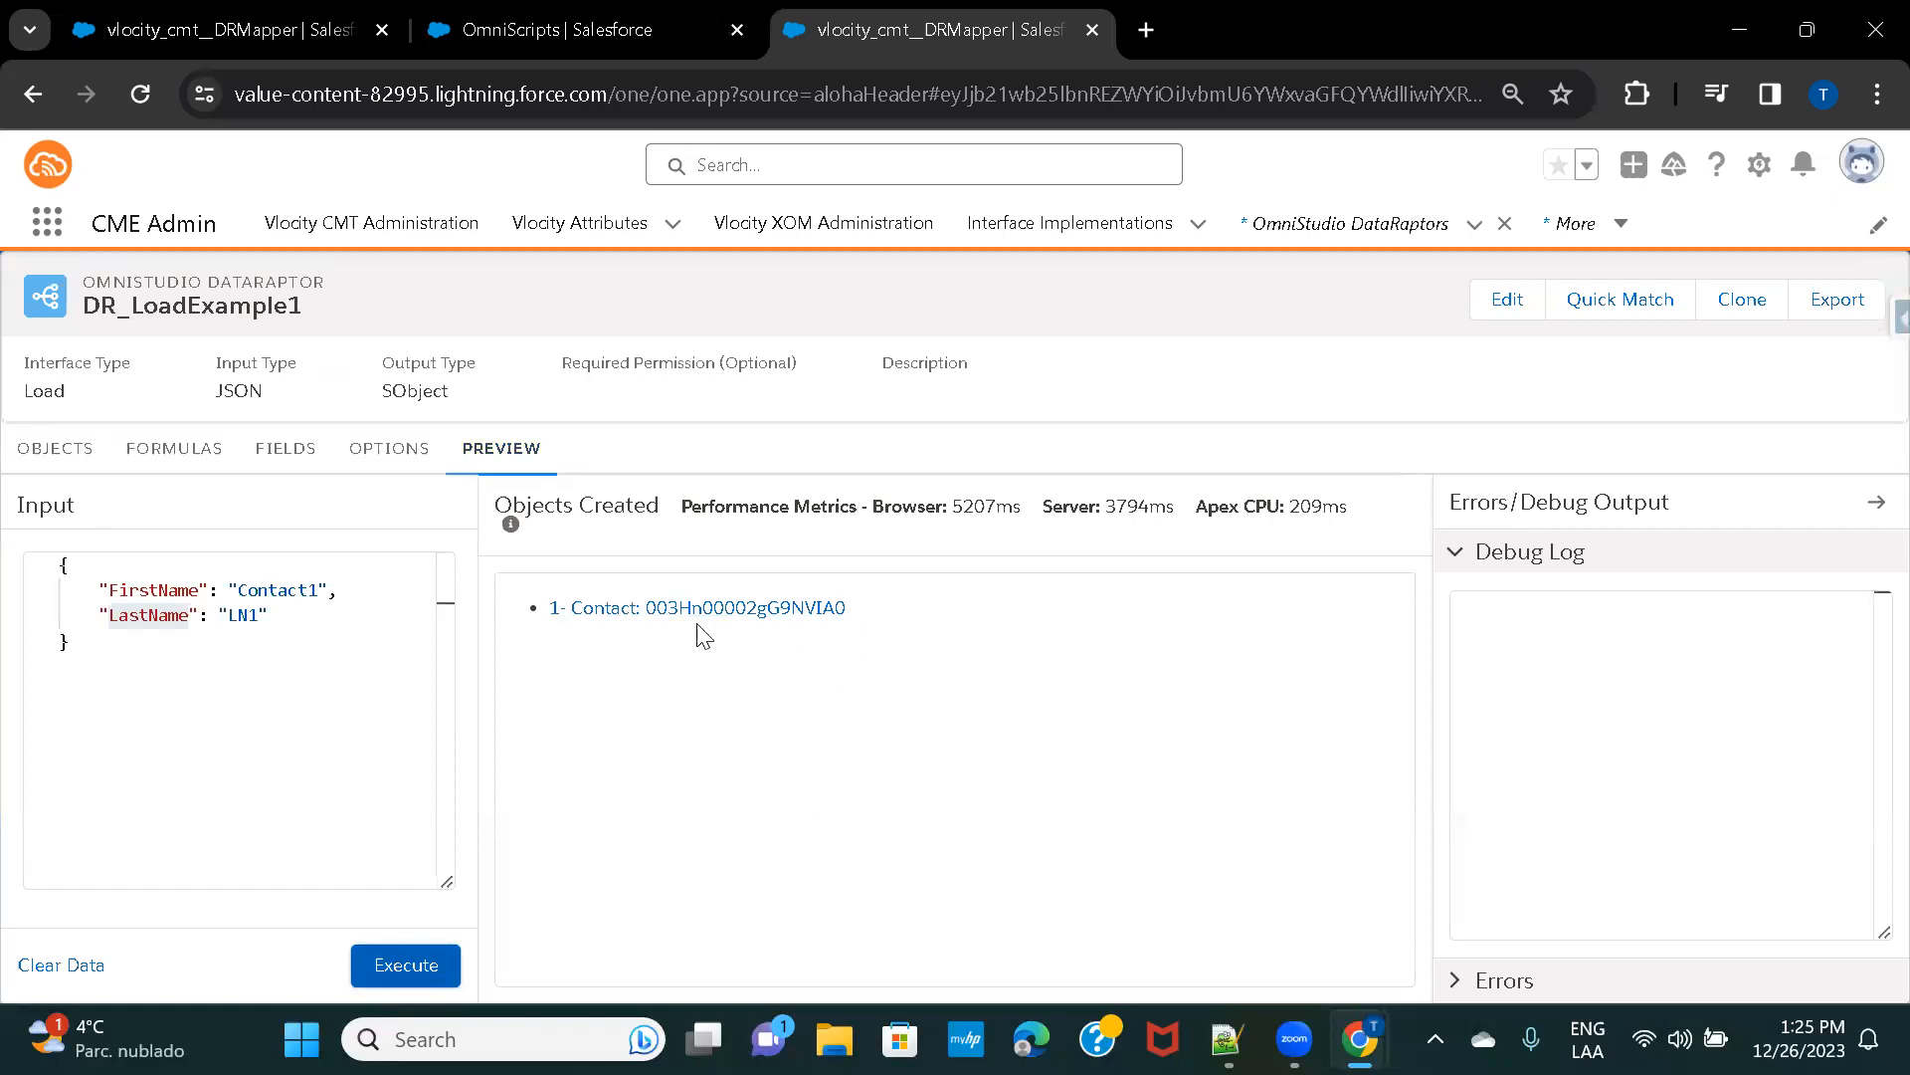
{"action": "left_click", "coordinate": [767, 611]}
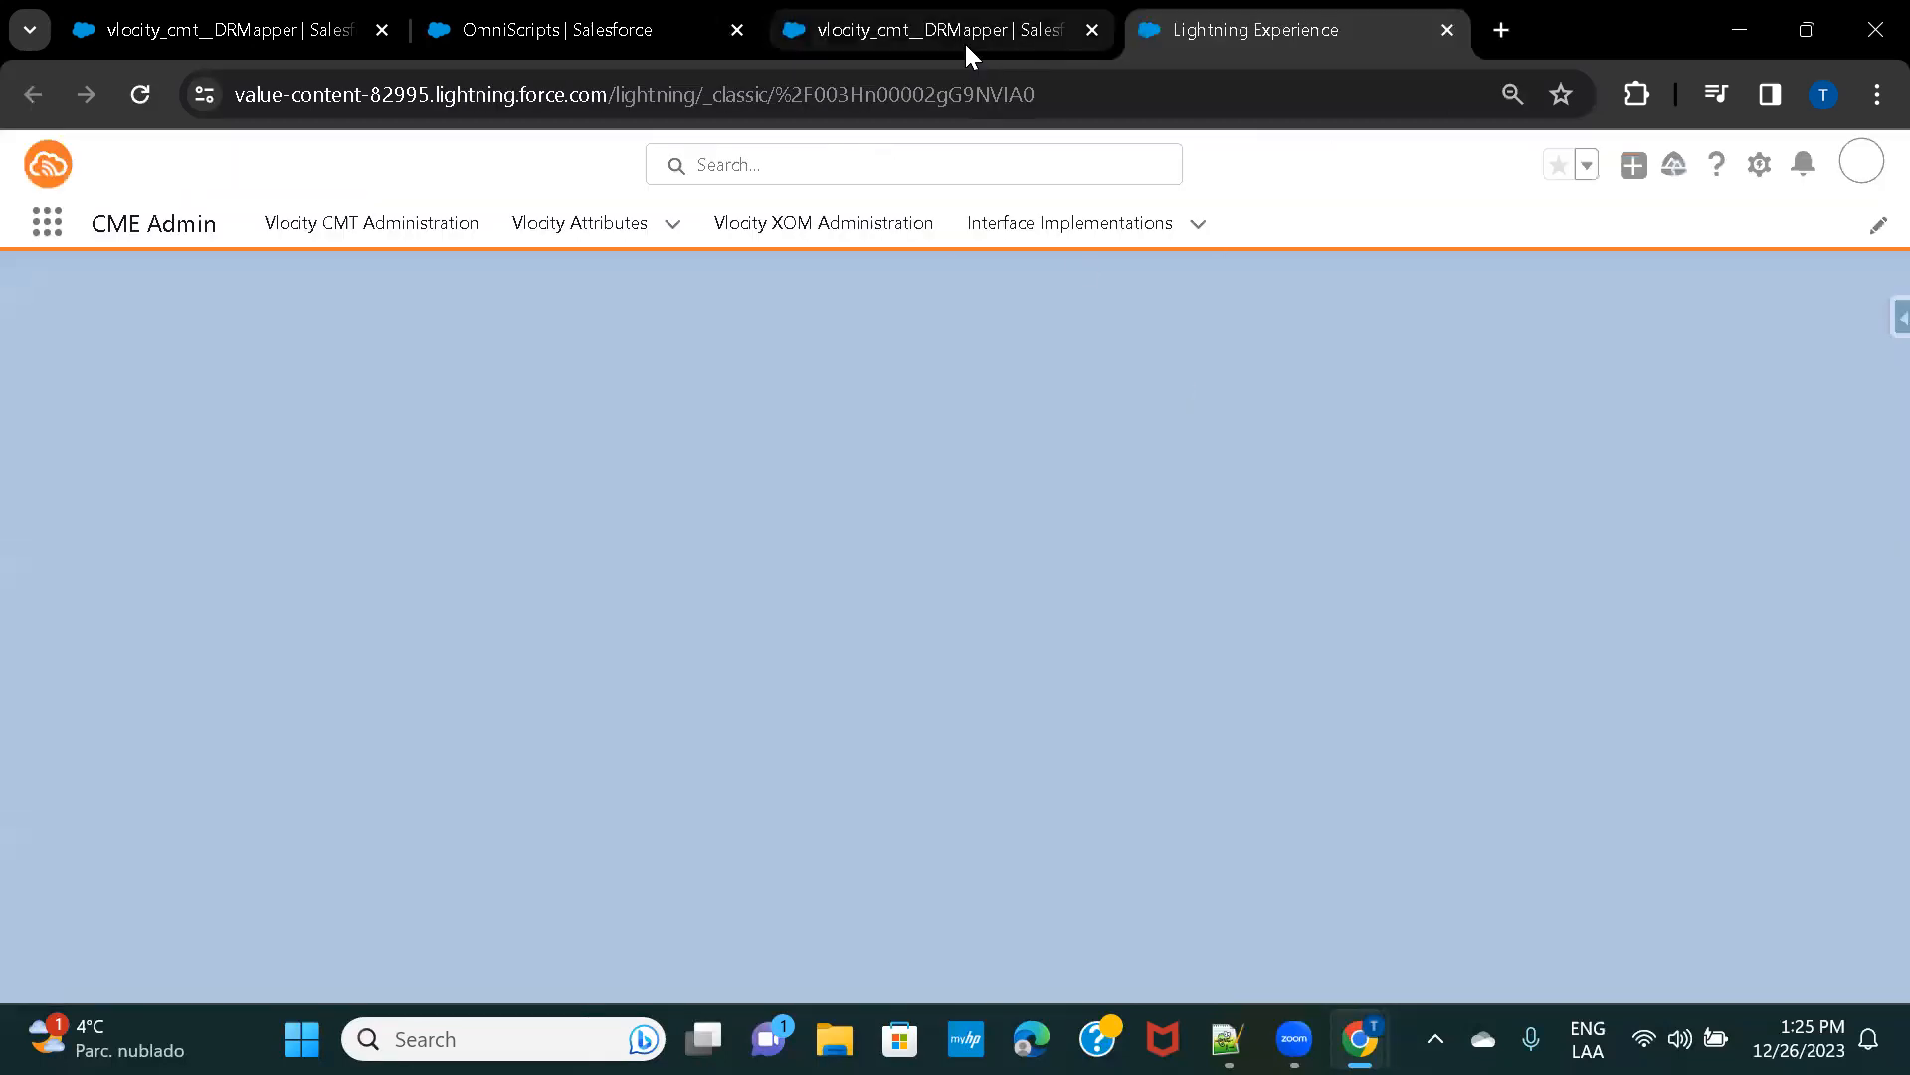
{"action": "left_click", "coordinate": [961, 32]}
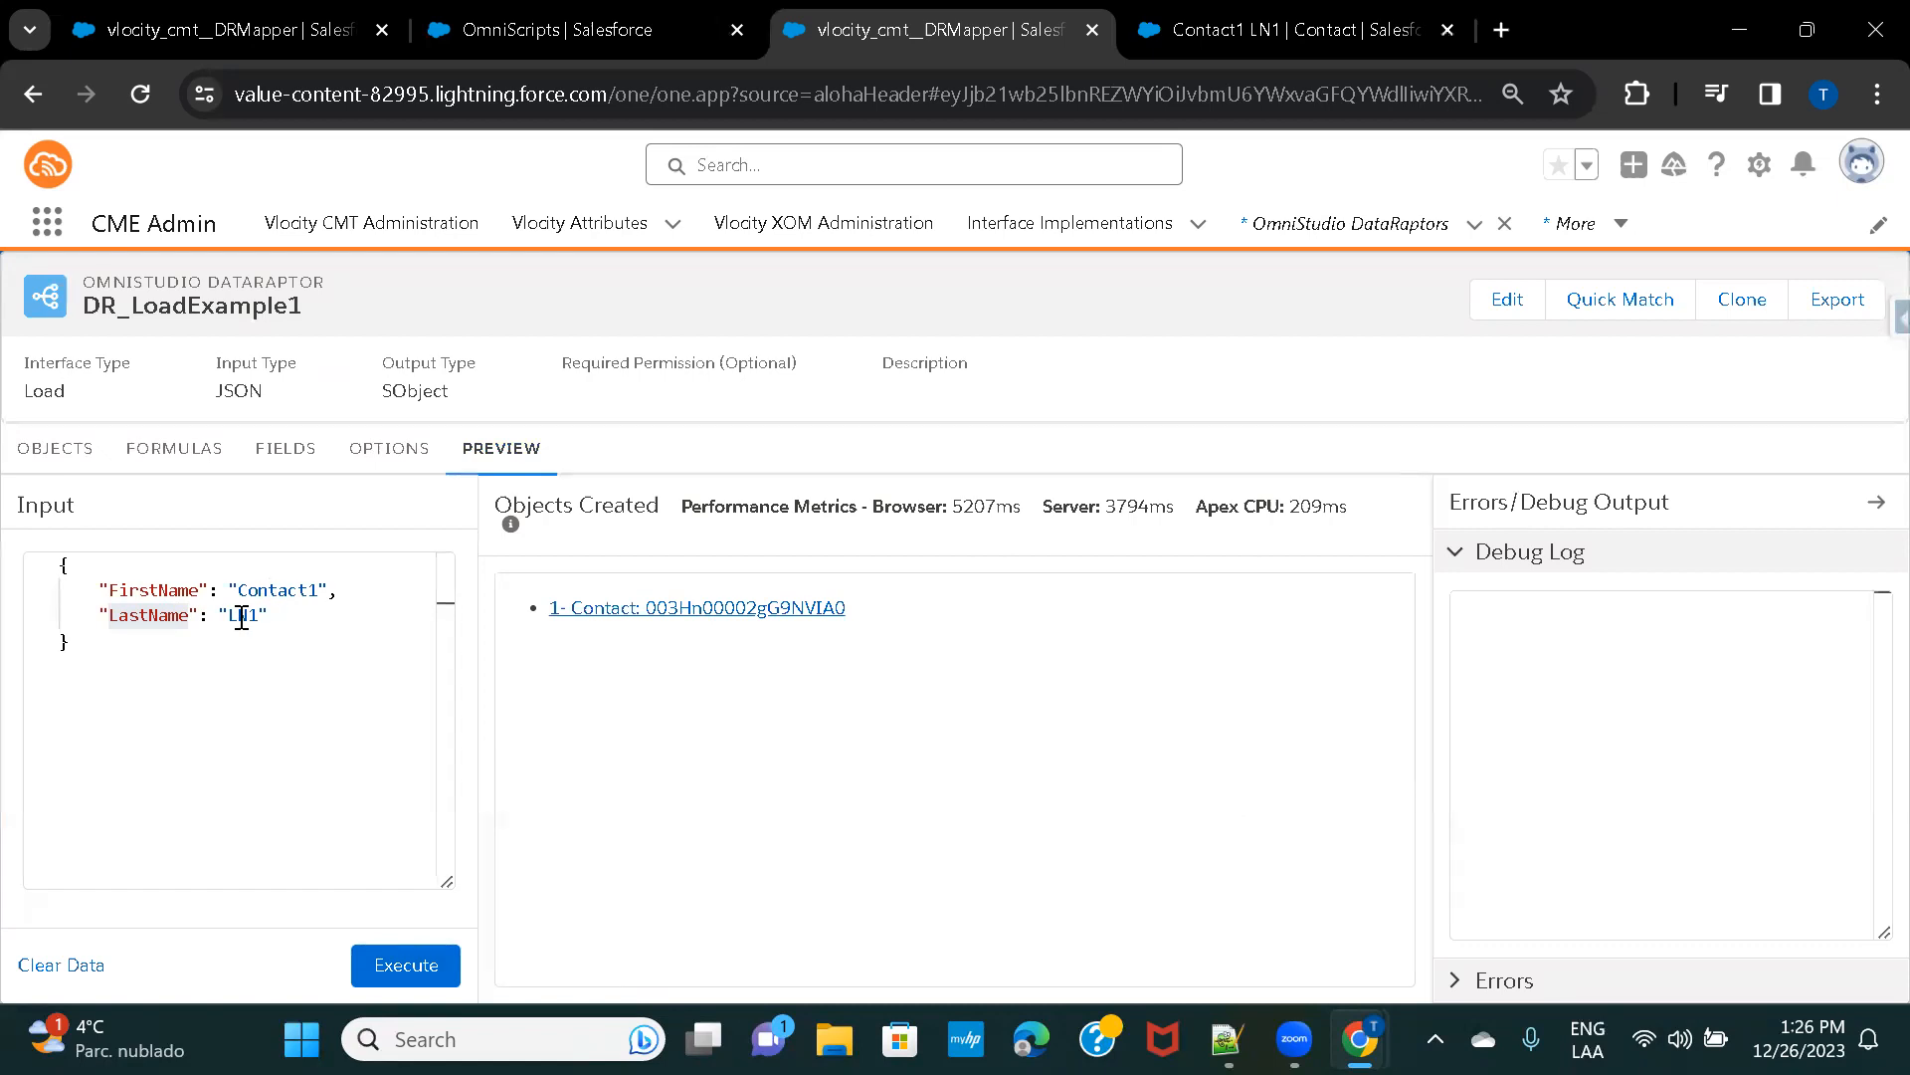
Check the created Contact's details and append "---" to the SC 1 line of the Notepad++ notes.
{"action": "left_click", "coordinate": [1214, 40]}
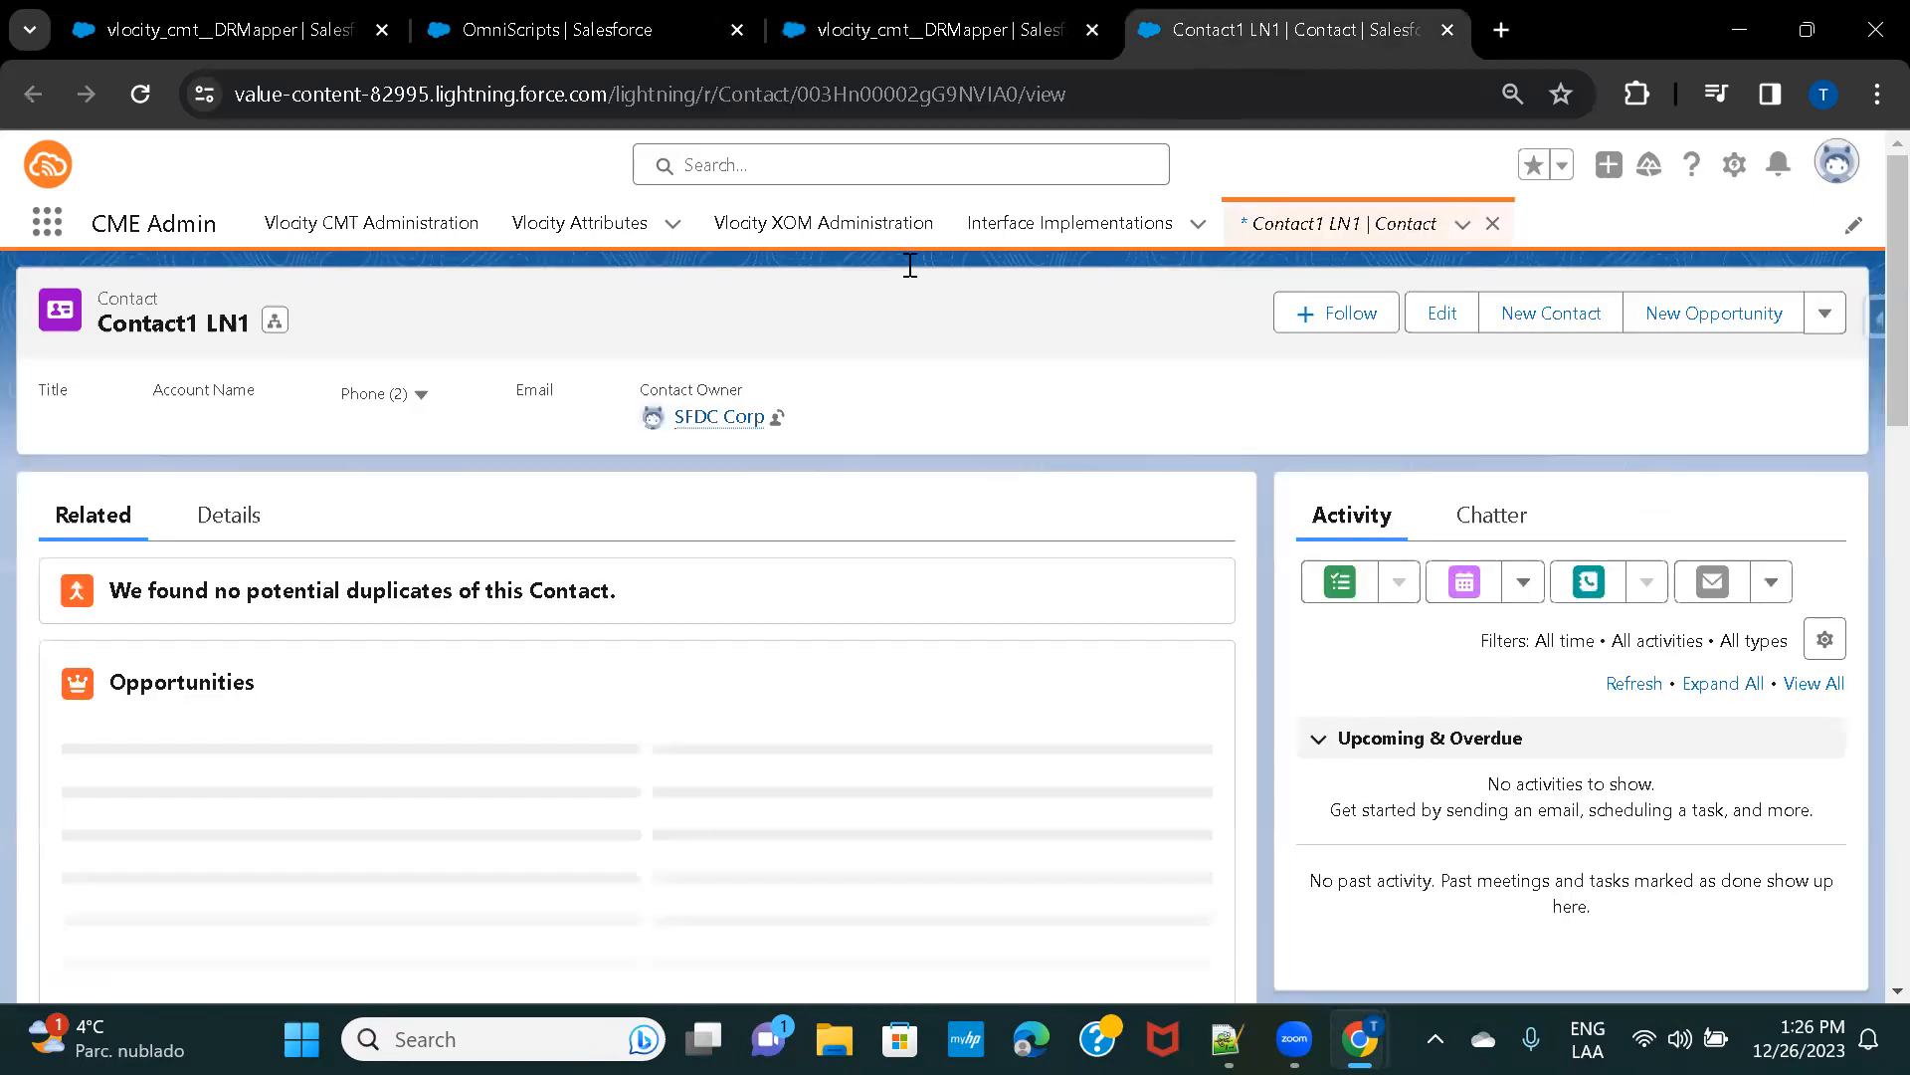
{"action": "left_click", "coordinate": [232, 536]}
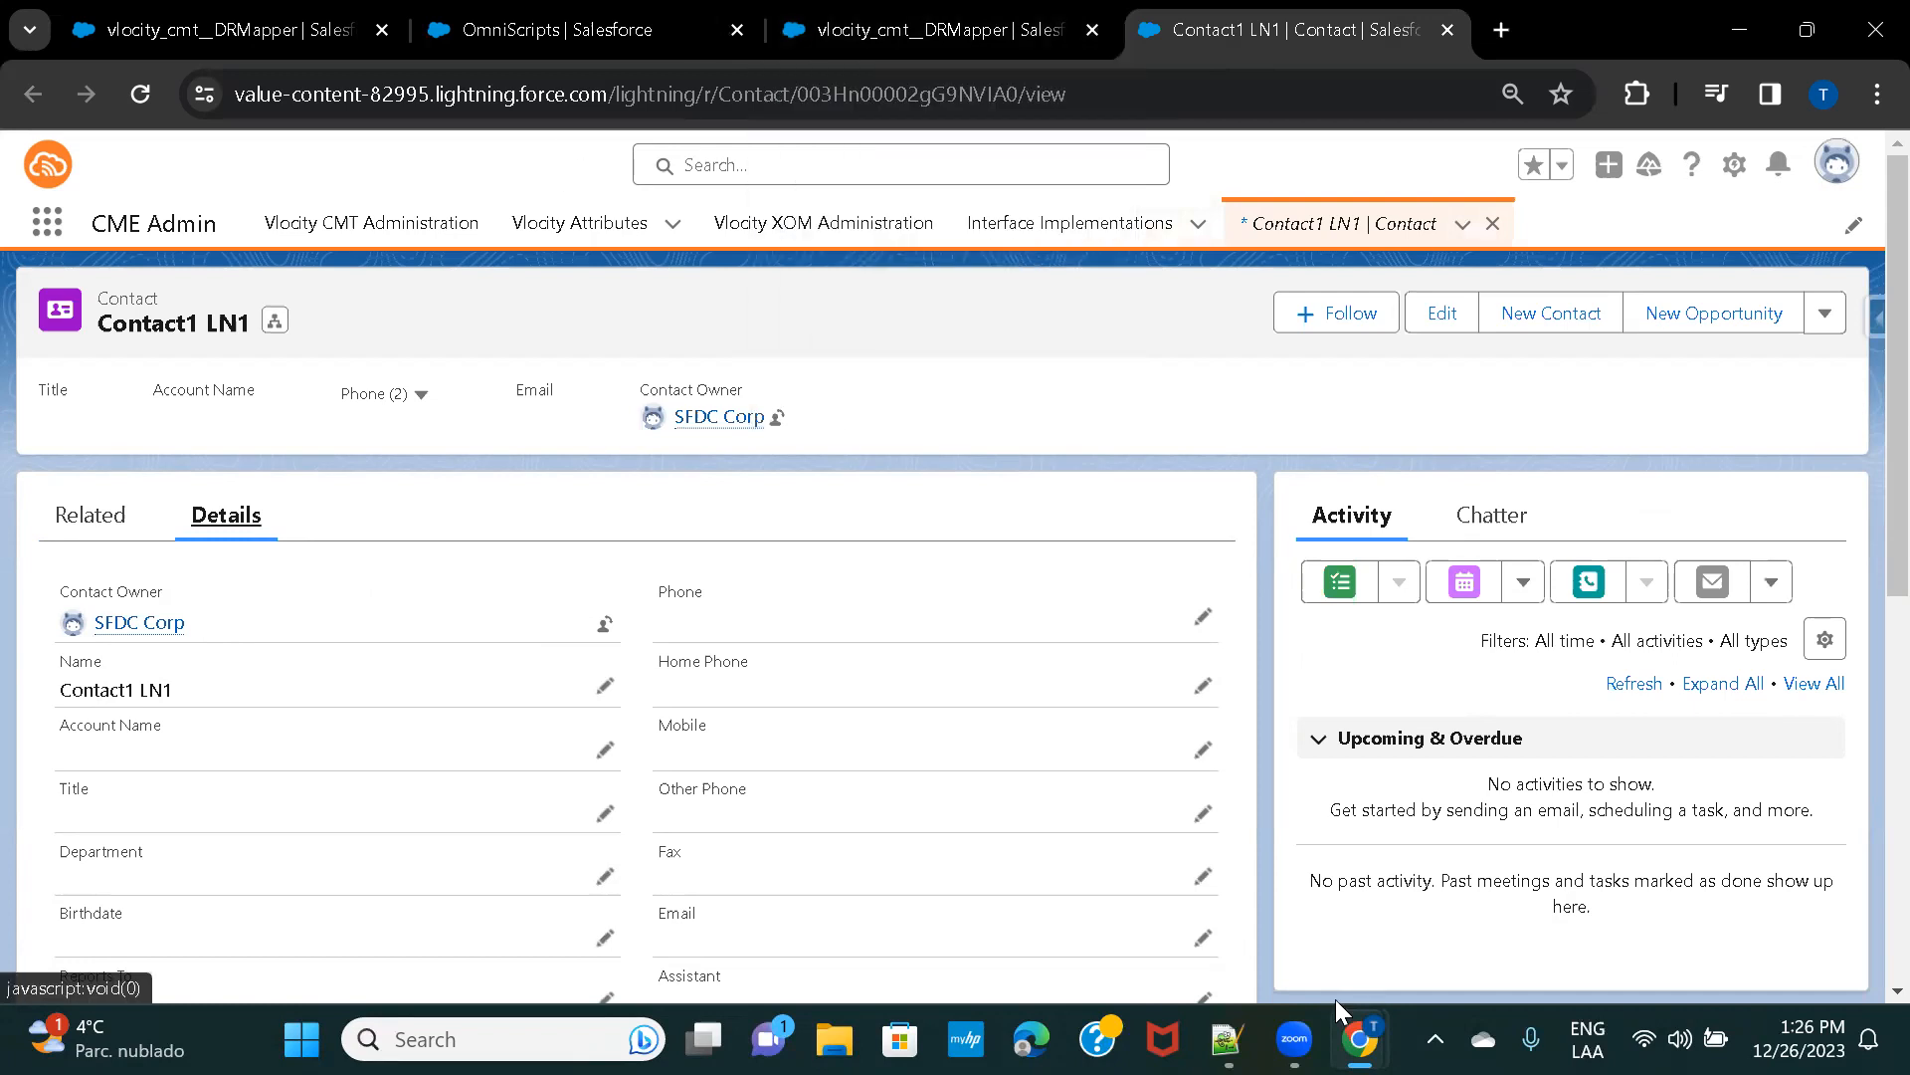
{"action": "left_click", "coordinate": [1227, 1039]}
{"action": "scroll", "coordinate": [582, 650], "scroll_direction": "down", "scroll_amount": 4}
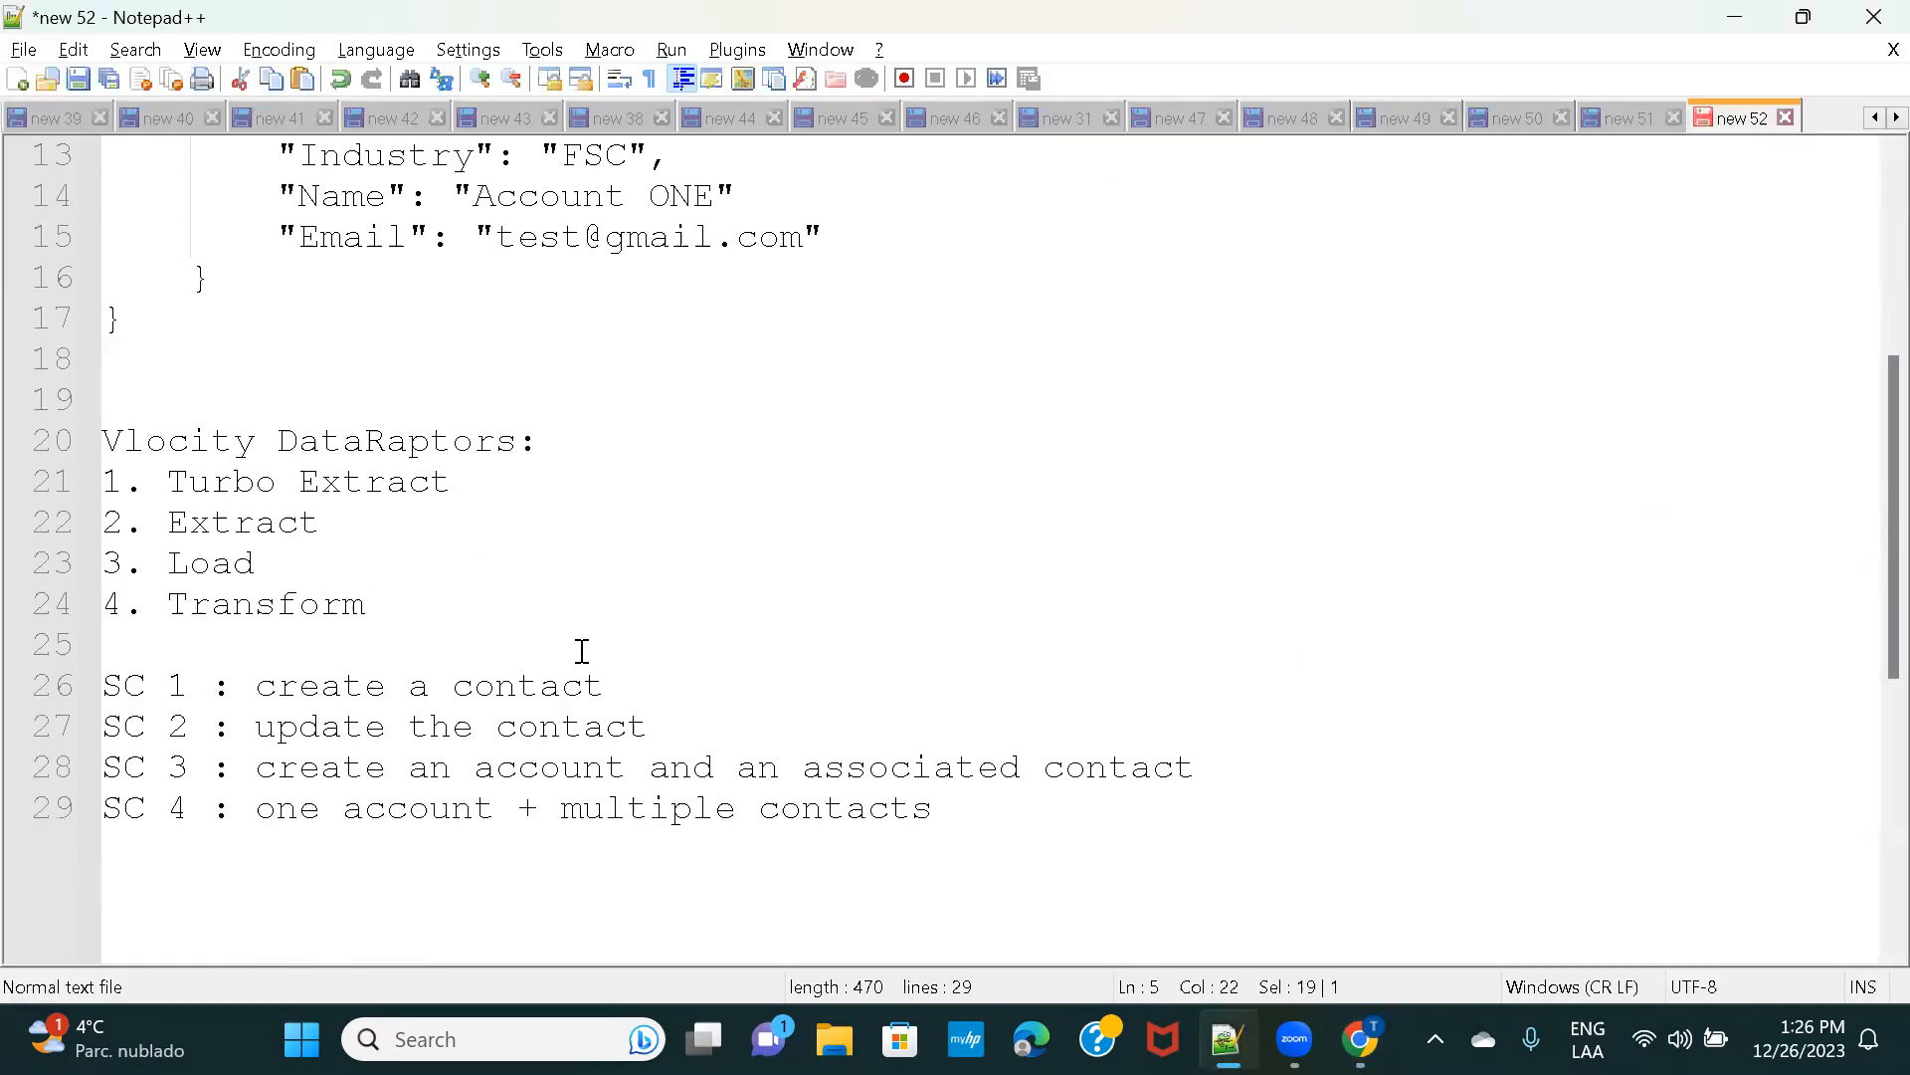
{"action": "scroll", "coordinate": [582, 651], "scroll_direction": "down", "scroll_amount": 2}
{"action": "left_click", "coordinate": [637, 448]}
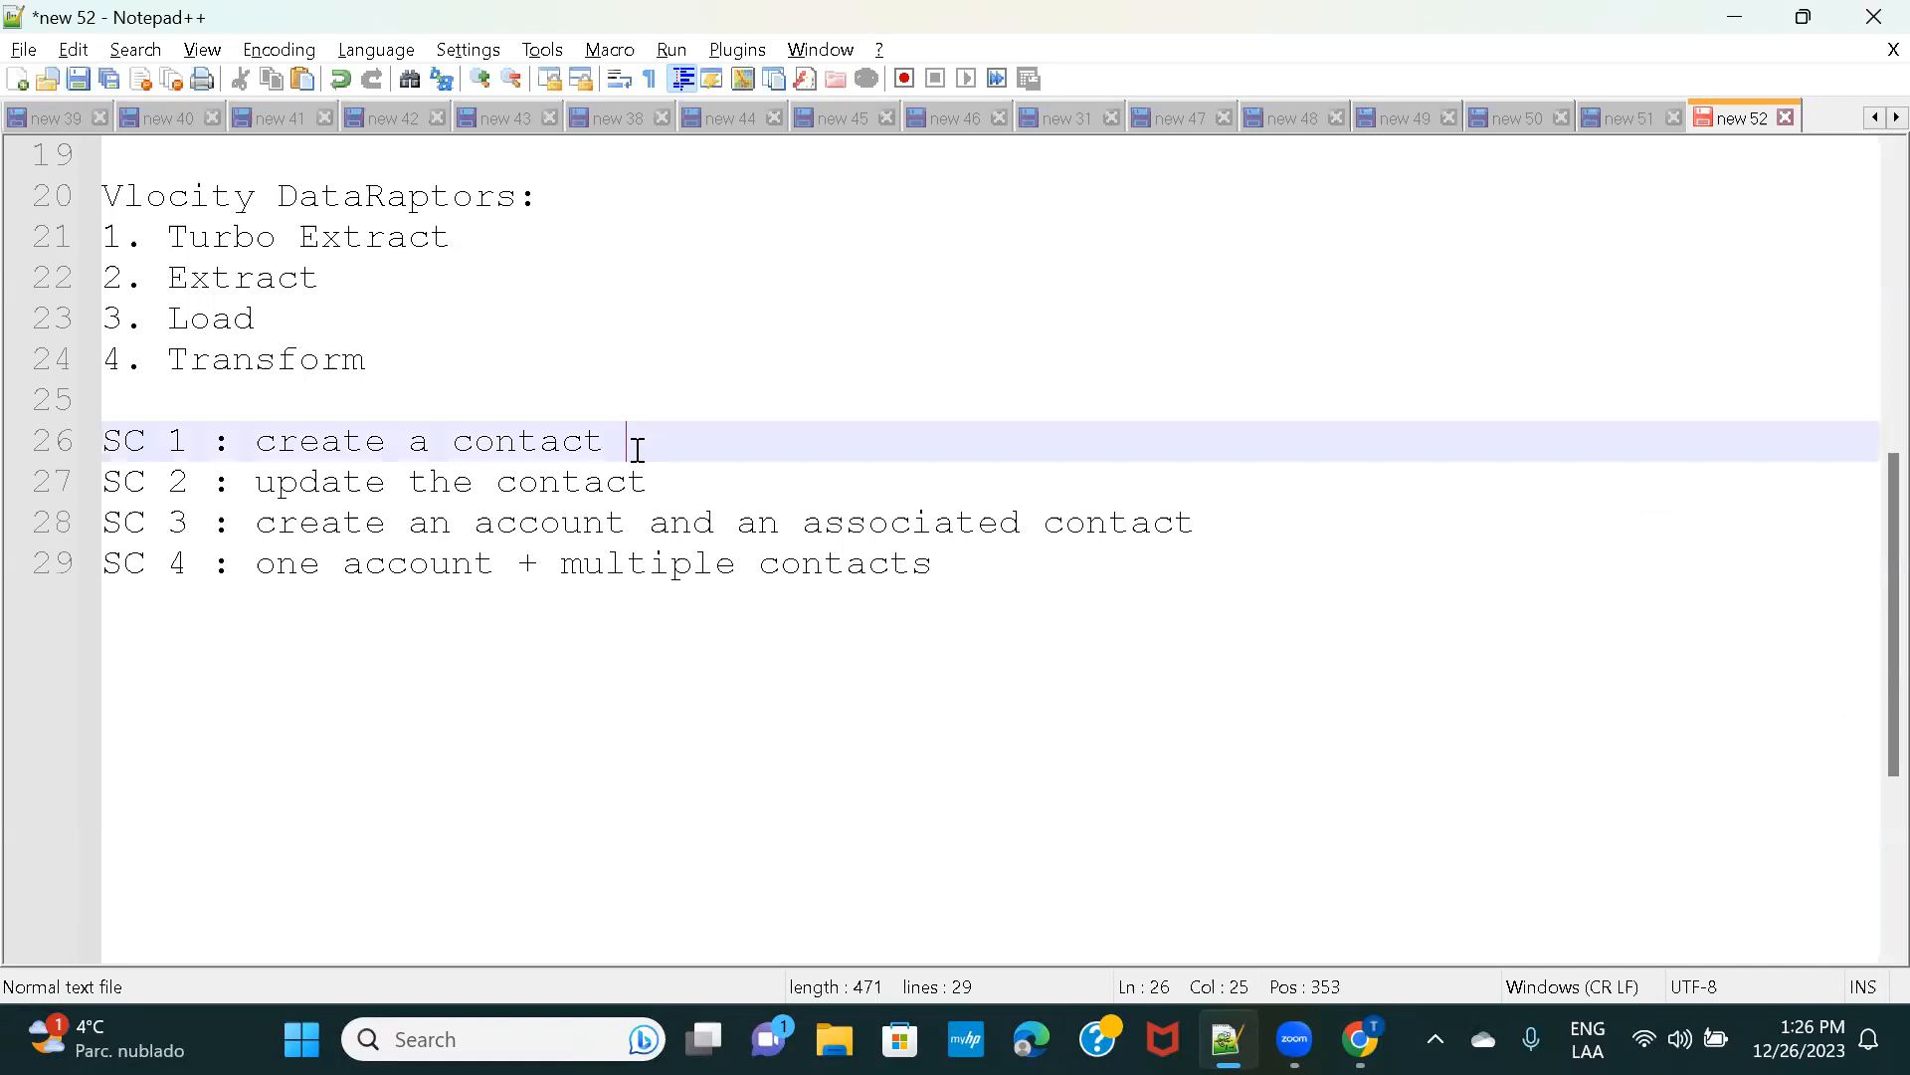
{"action": "type", "text": "---"}
{"action": "double_click", "coordinate": [309, 490]}
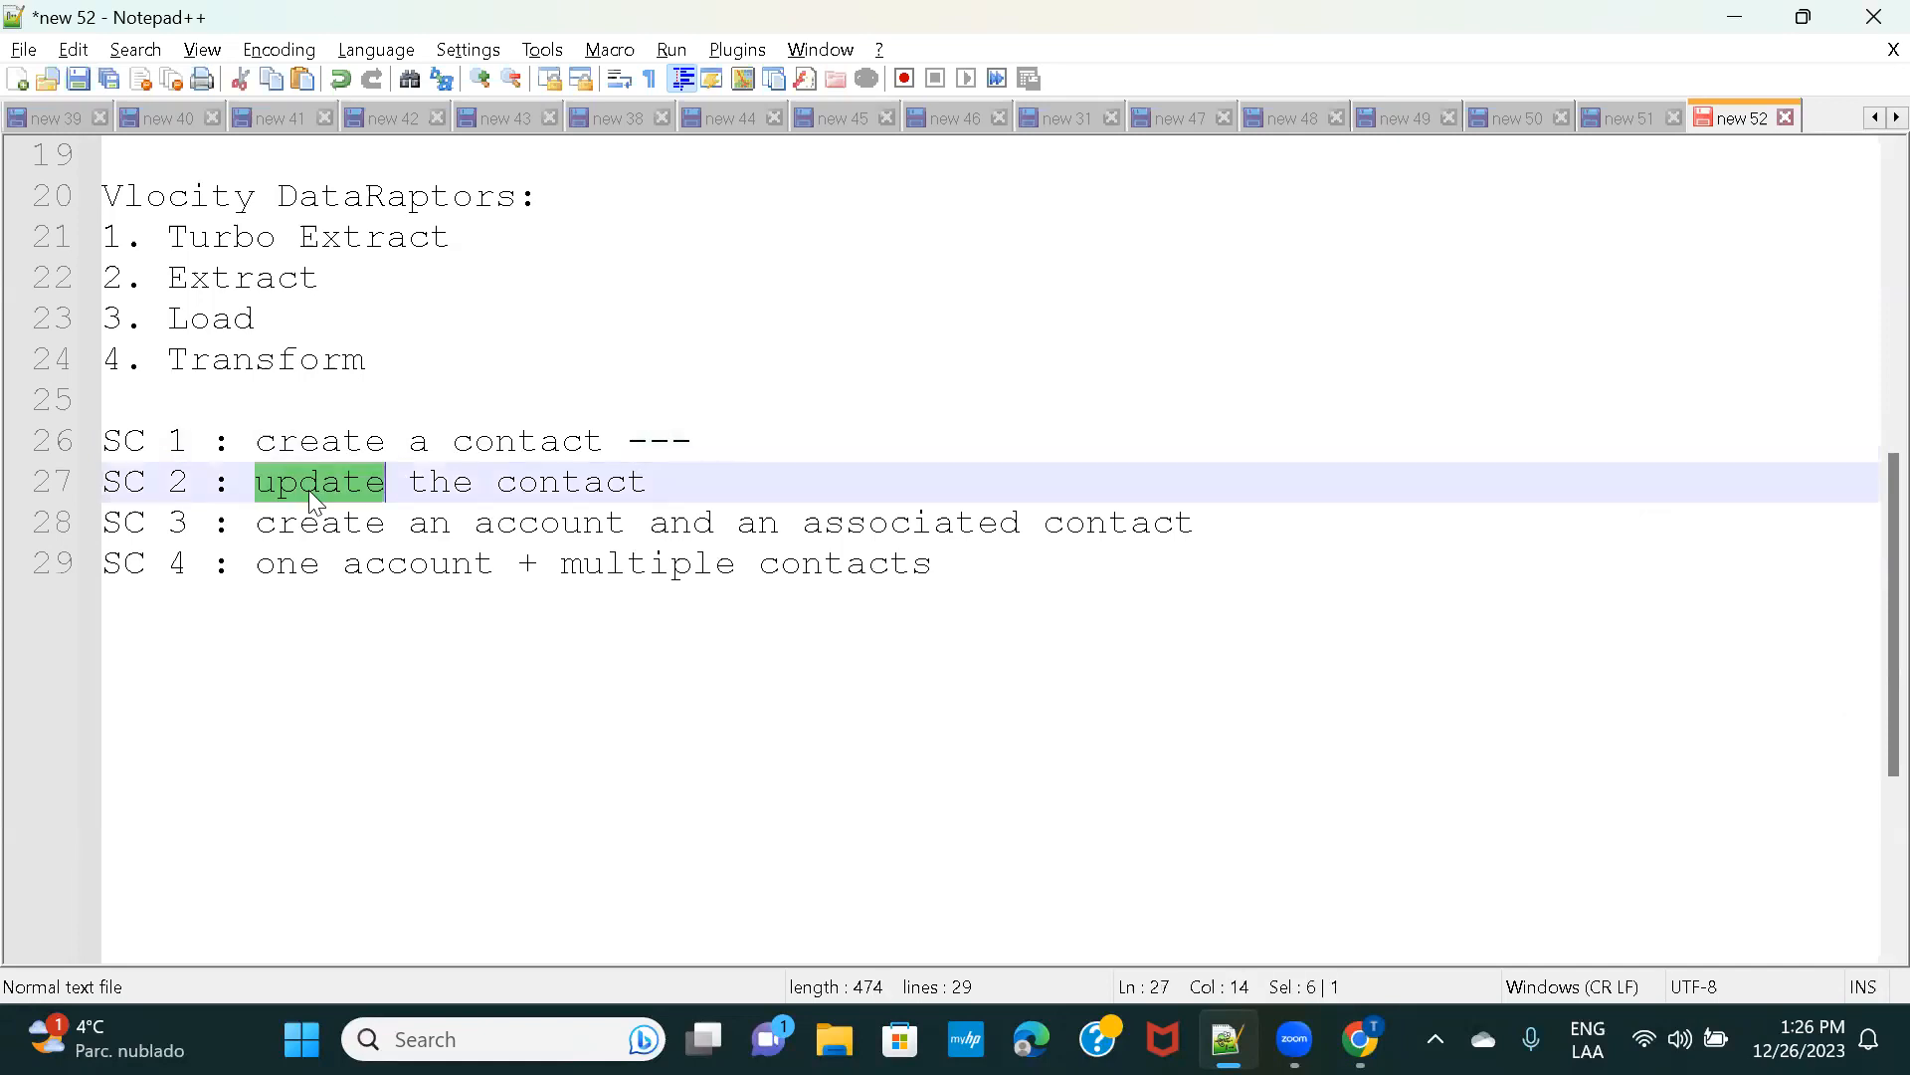
{"action": "left_click", "coordinate": [1734, 17]}
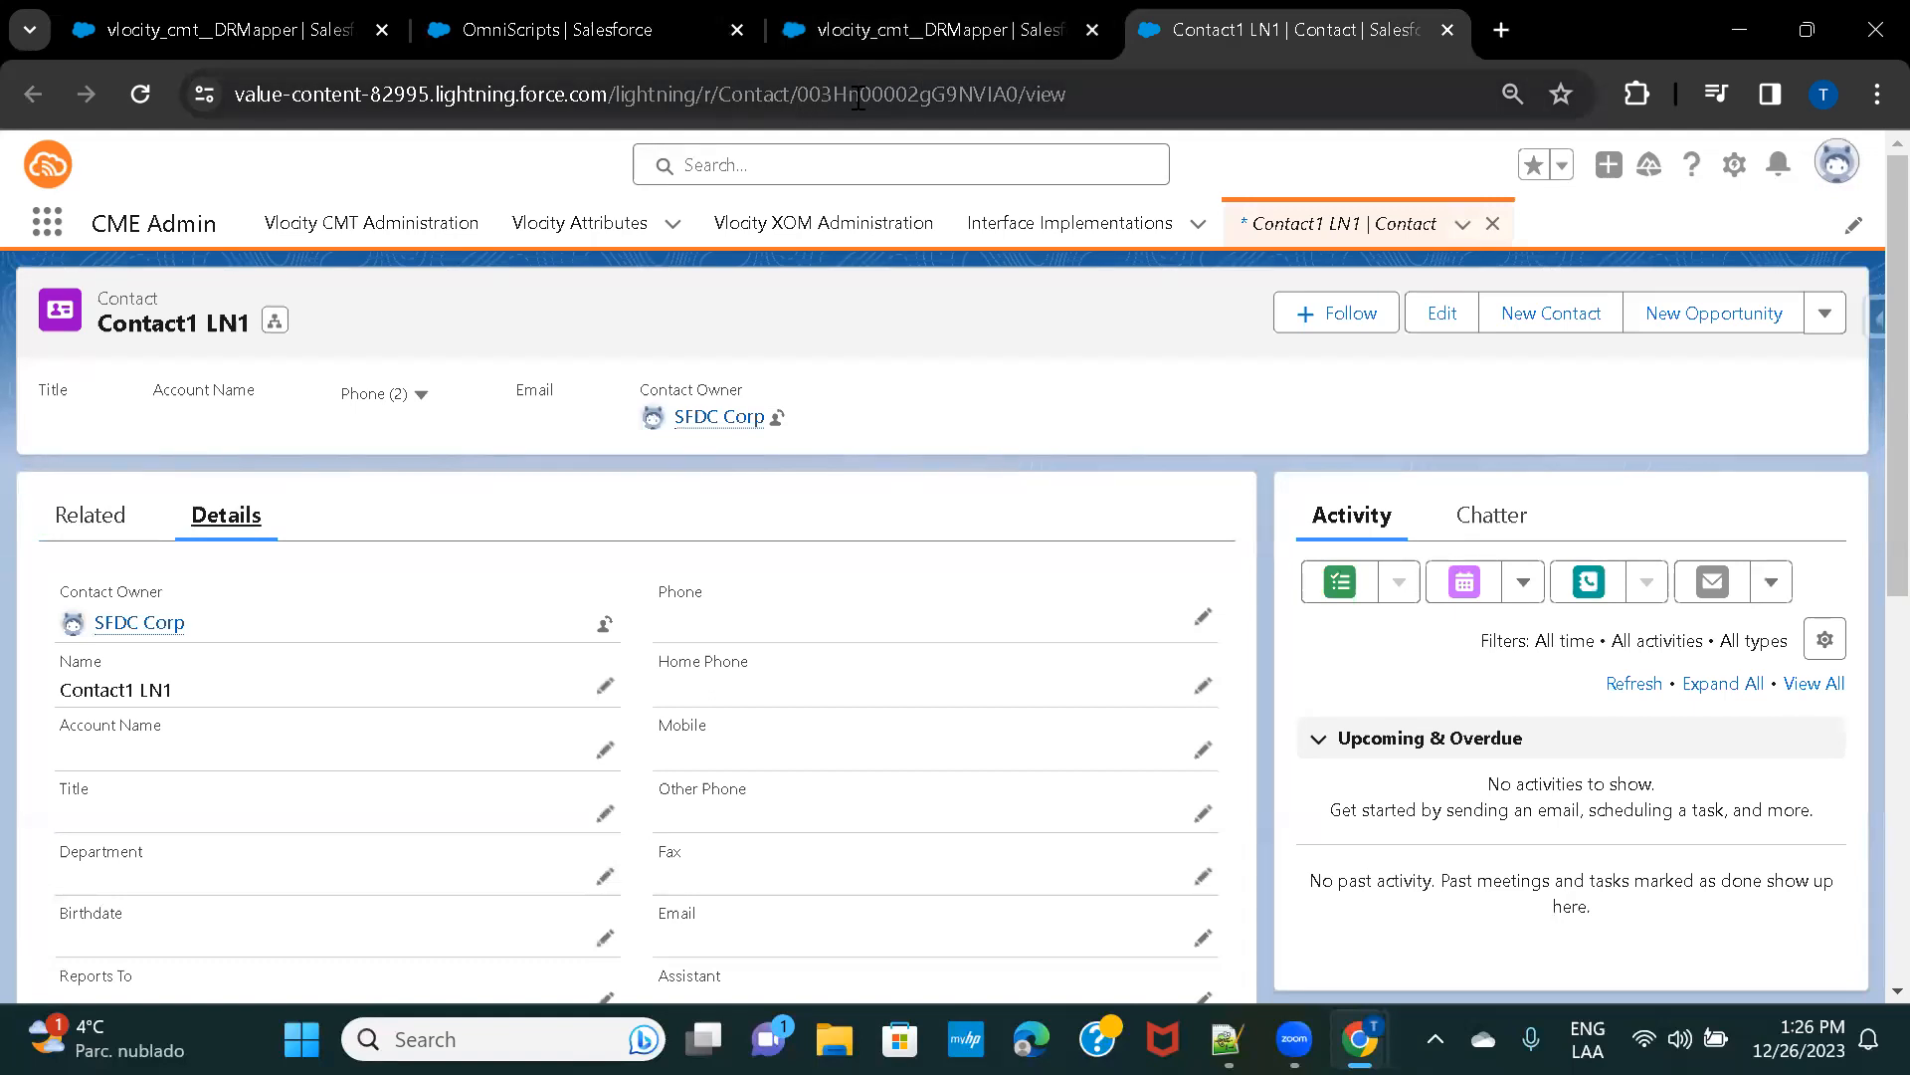
Add a Contact field mapping to DR_LoadExample1 from input JSON path ContactId to domain object field Id.
{"action": "left_click", "coordinate": [945, 34]}
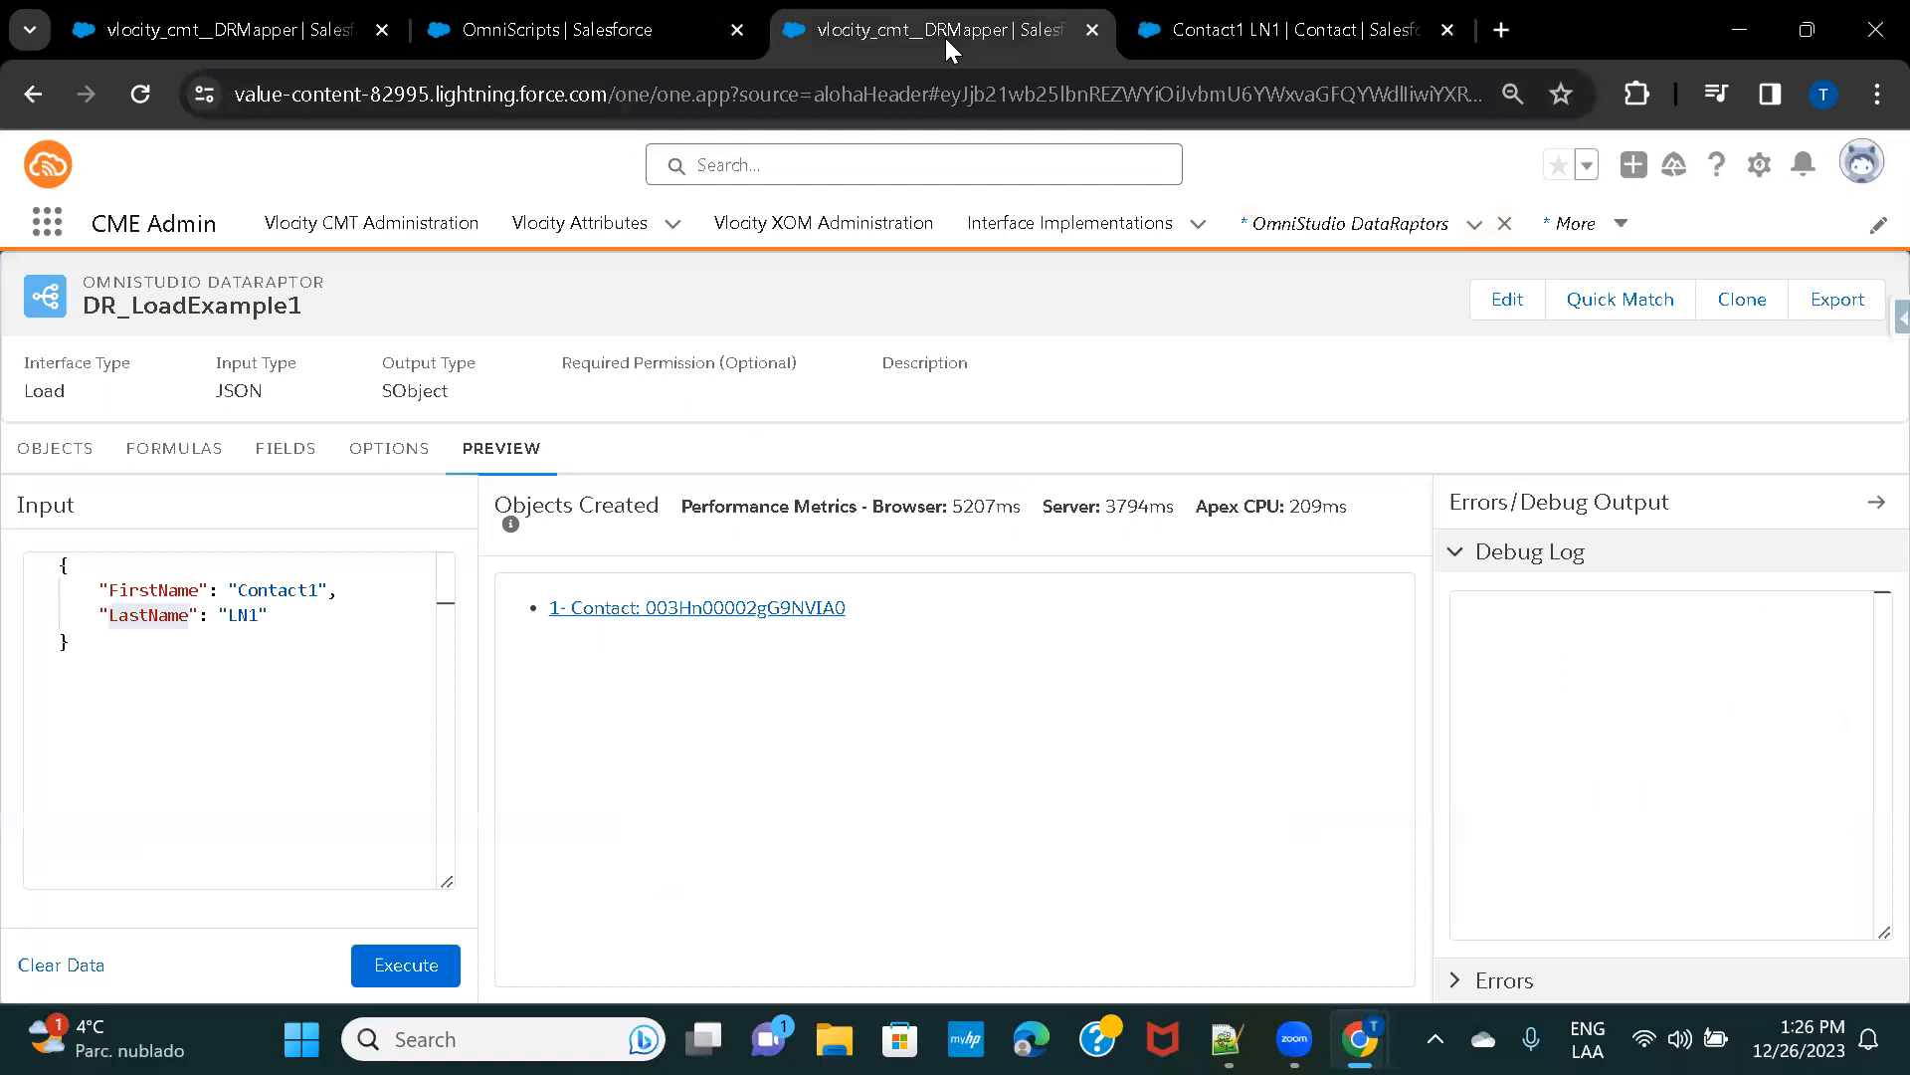
{"action": "left_click", "coordinate": [279, 460]}
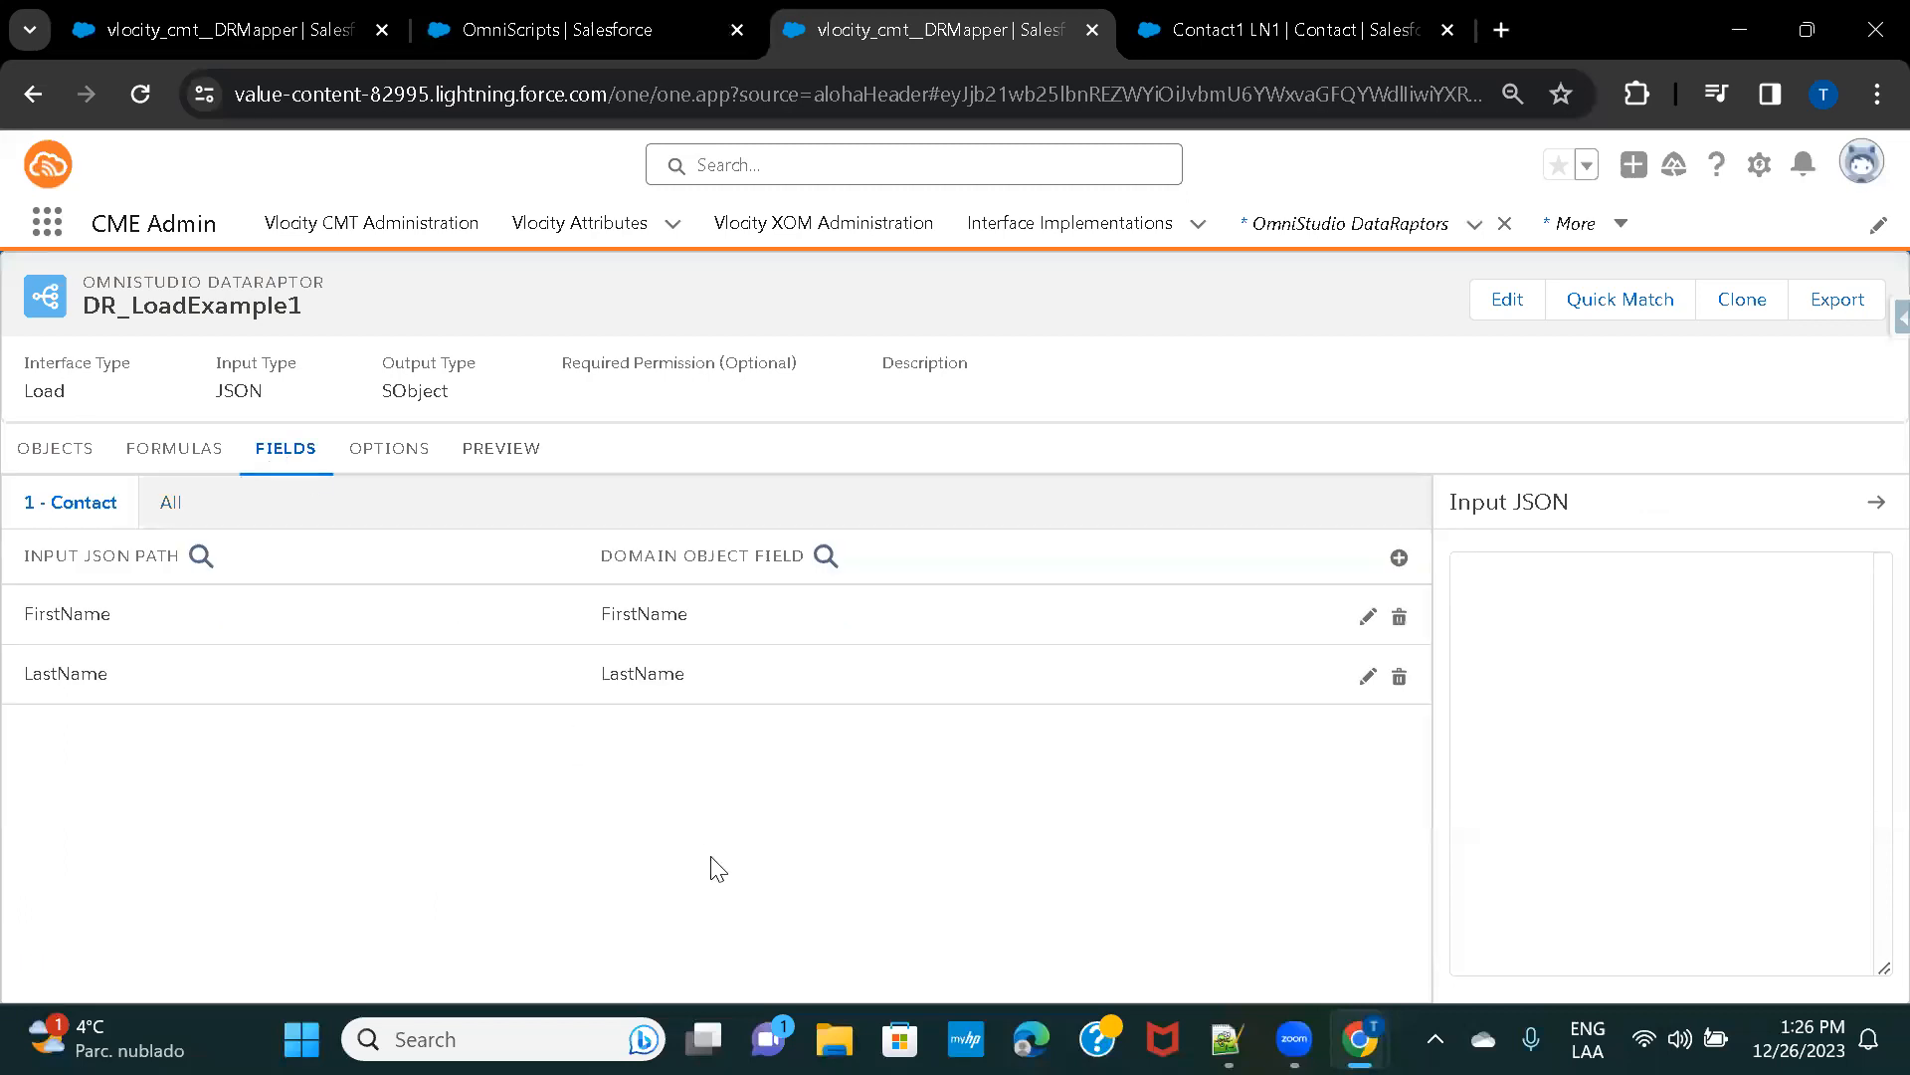
{"action": "left_click", "coordinate": [1400, 560]}
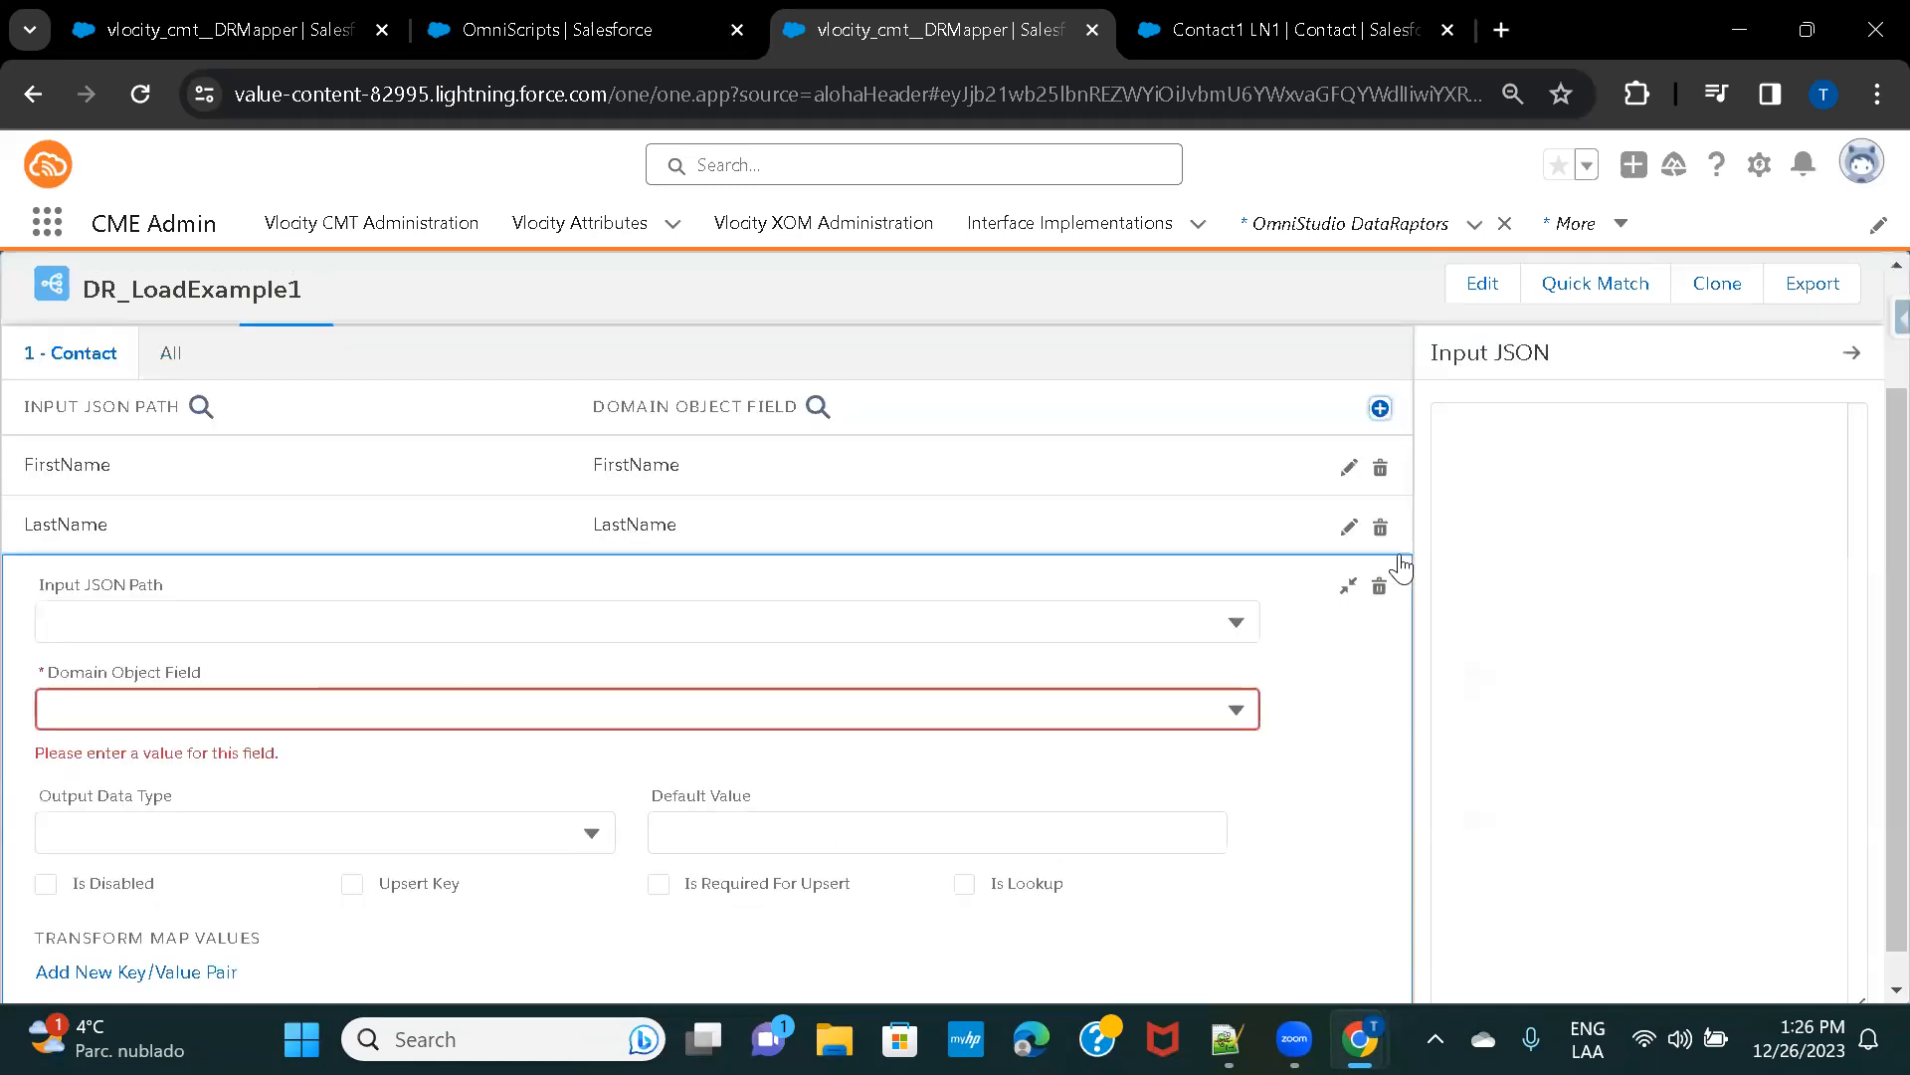
{"action": "left_click", "coordinate": [232, 615]}
{"action": "type", "text": "ContactId"}
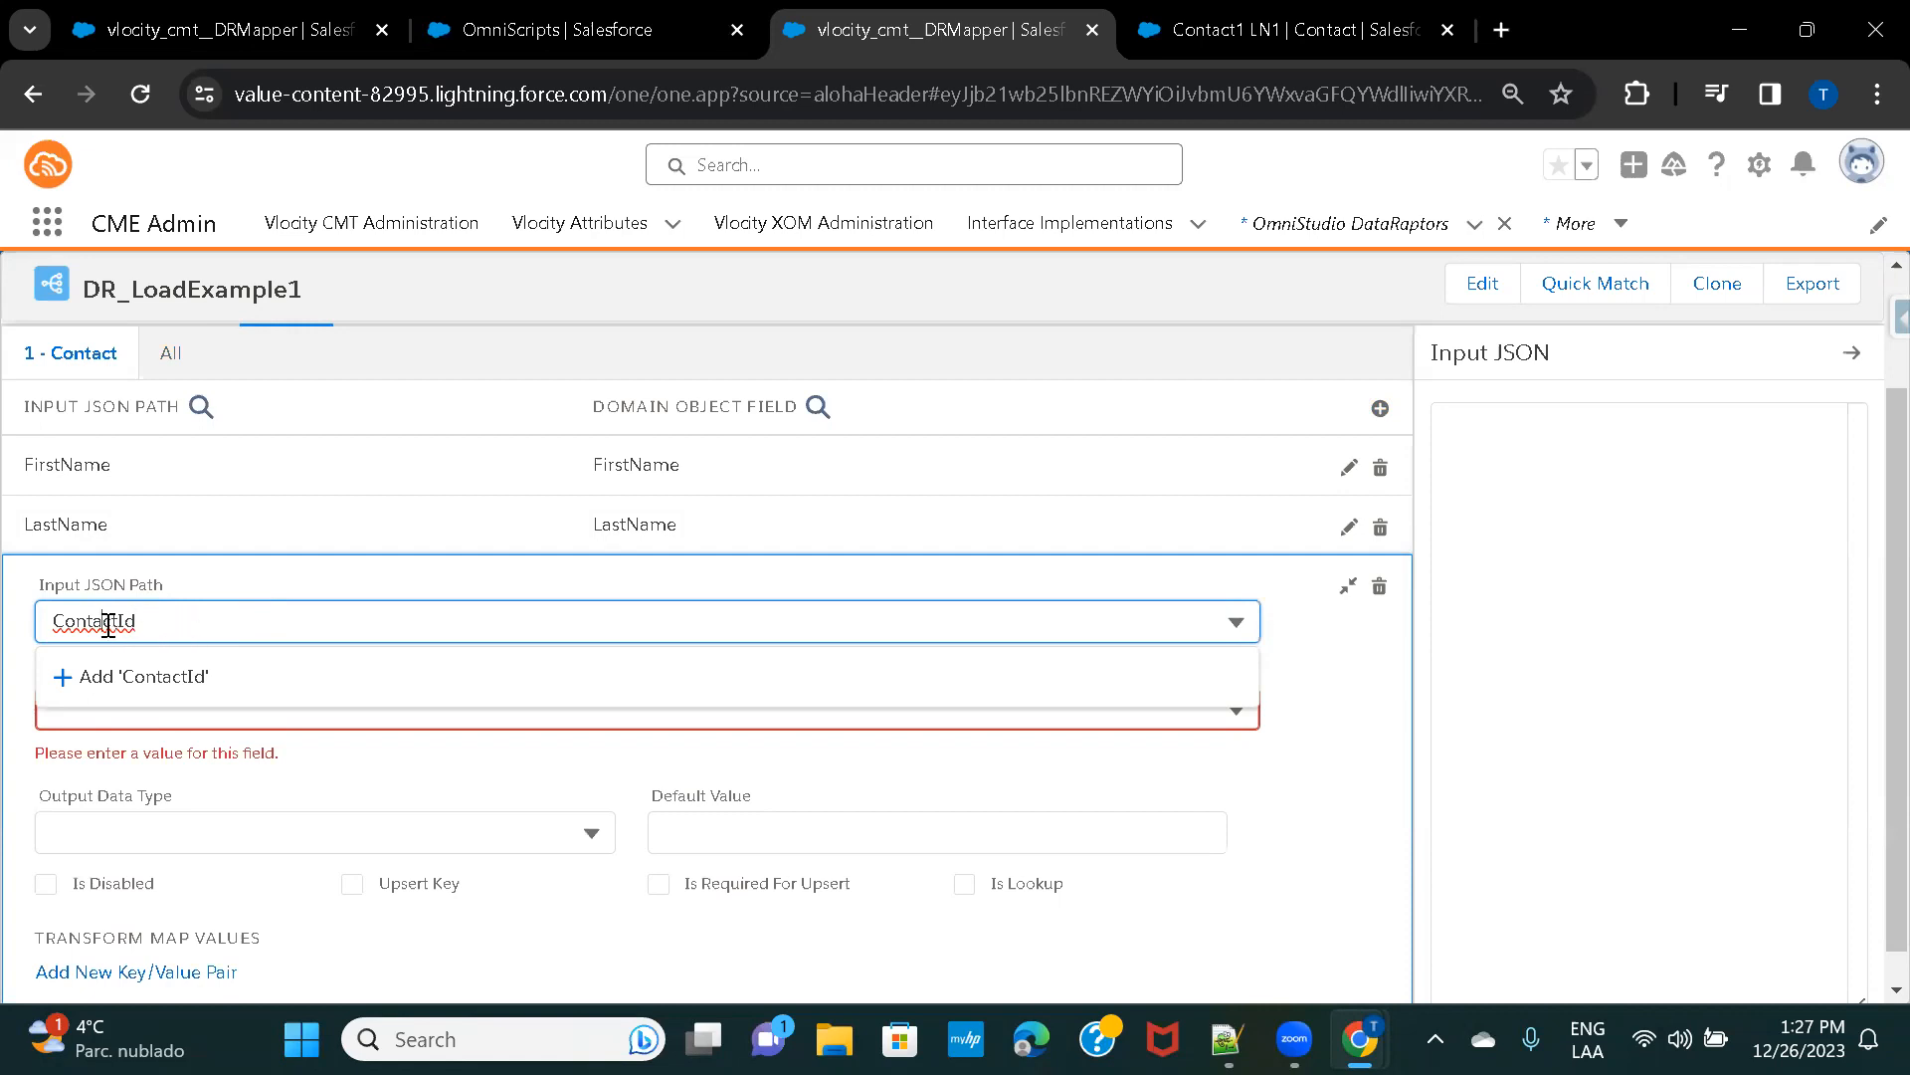
{"action": "left_click", "coordinate": [185, 686]}
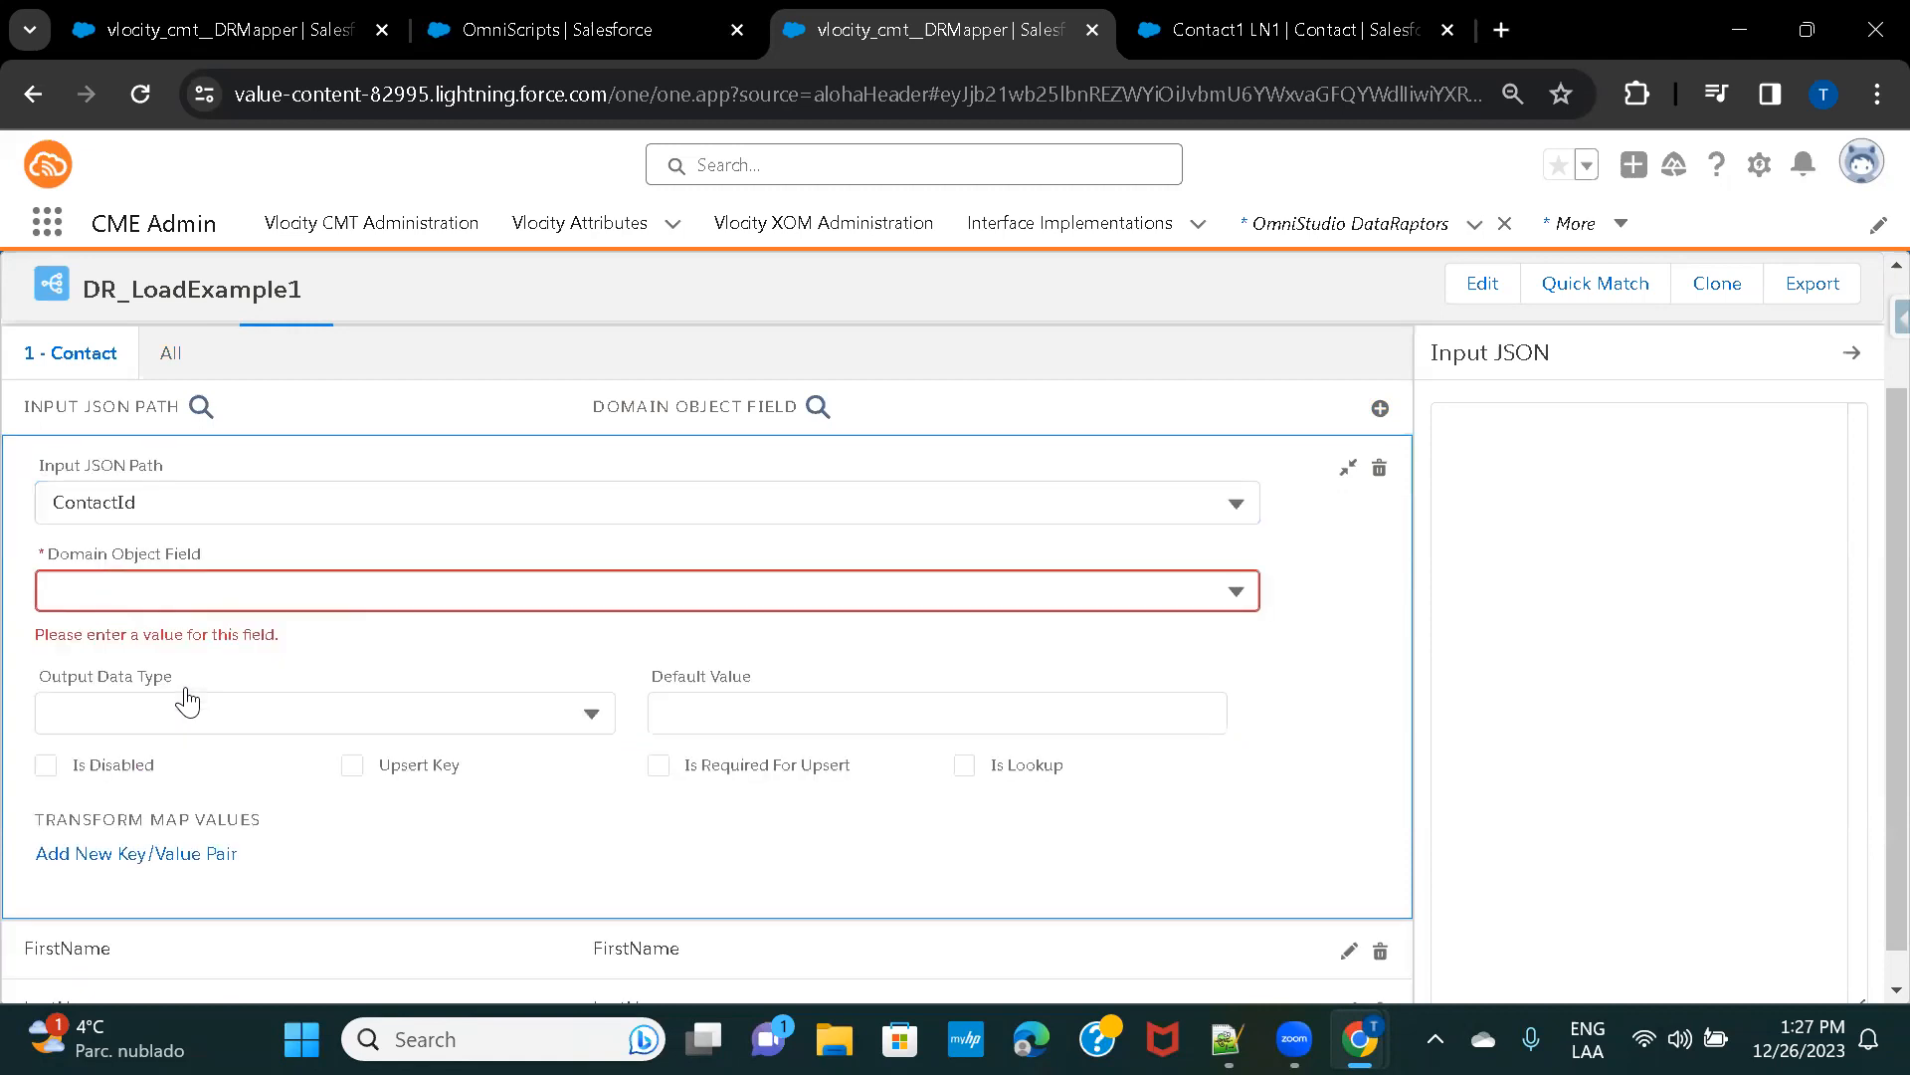
{"action": "left_click", "coordinate": [224, 589]}
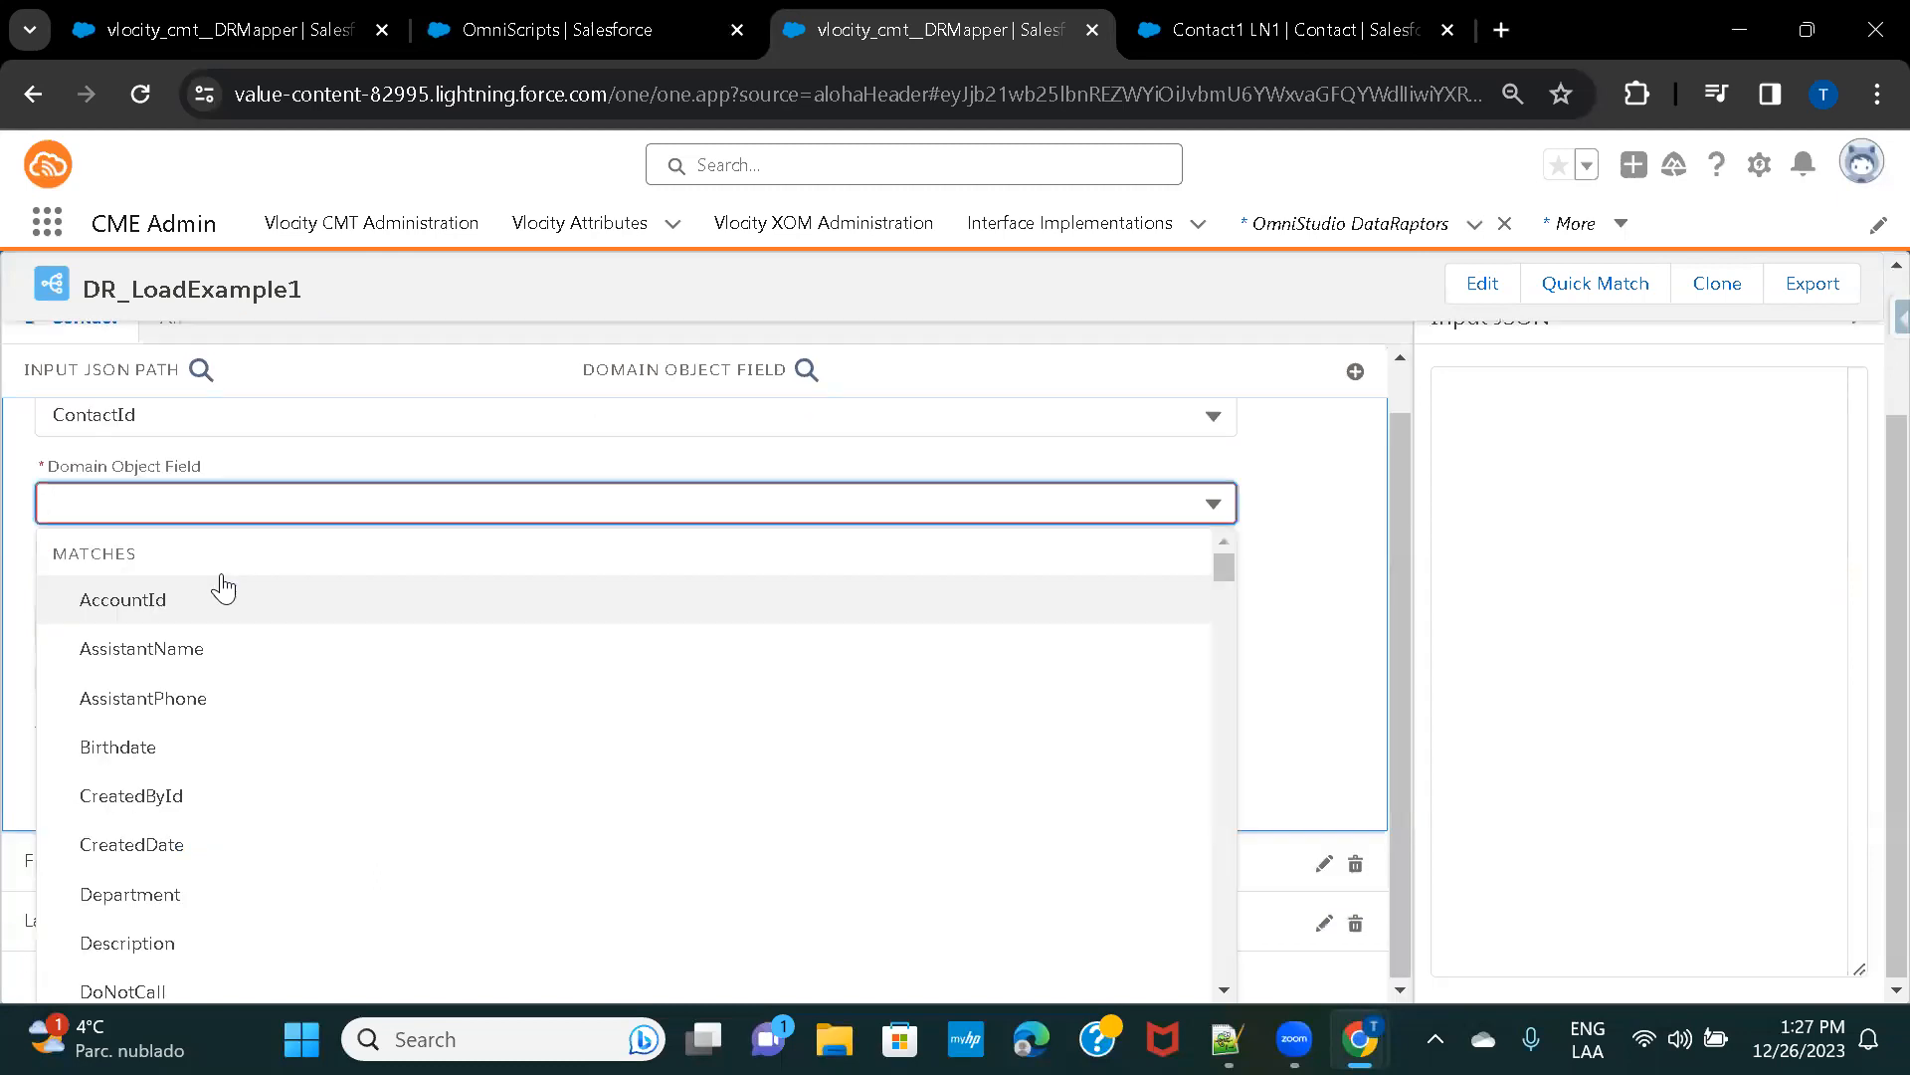
{"action": "type", "text": "Id"}
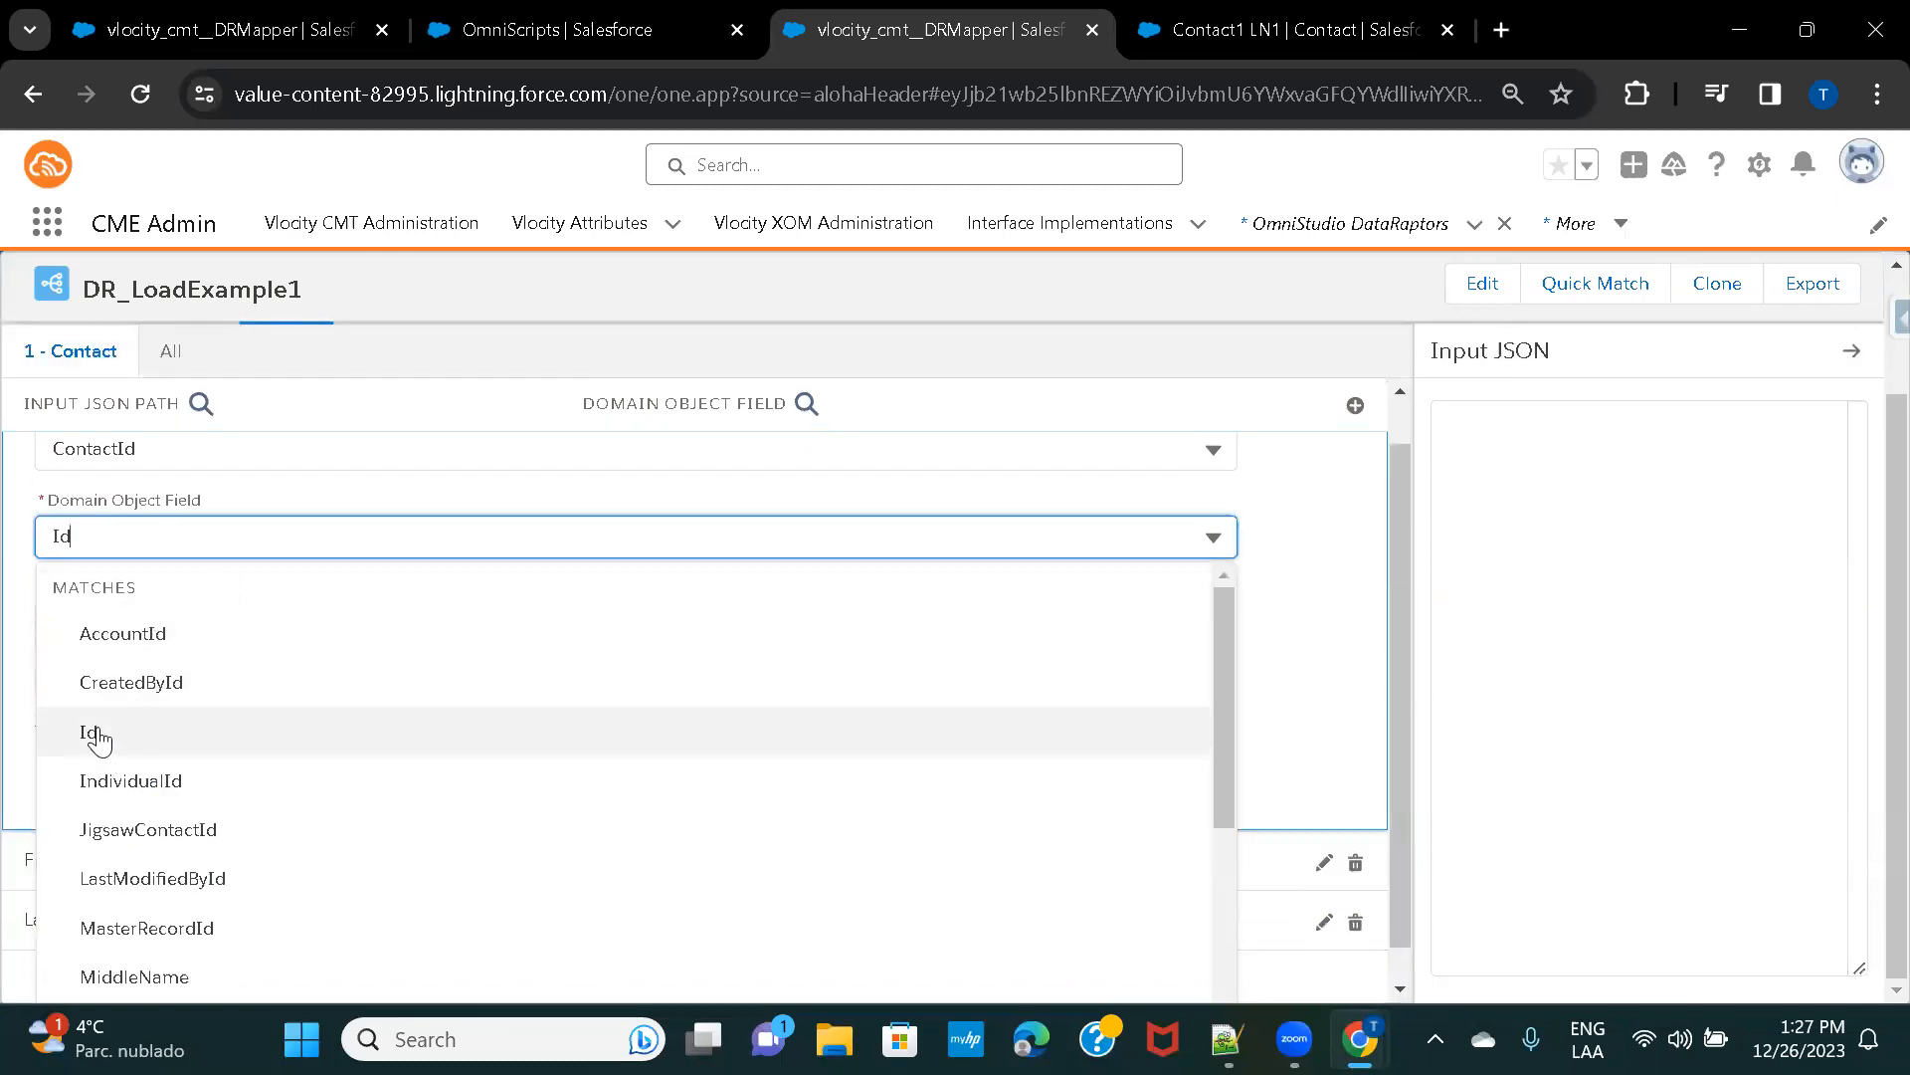
{"action": "left_click", "coordinate": [92, 733]}
Add a third line with the key ContactId to the preview input JSON, based on a copy of the LastName line.
{"action": "scroll", "coordinate": [488, 480], "scroll_direction": "up", "scroll_amount": 2}
{"action": "left_click", "coordinate": [522, 460]}
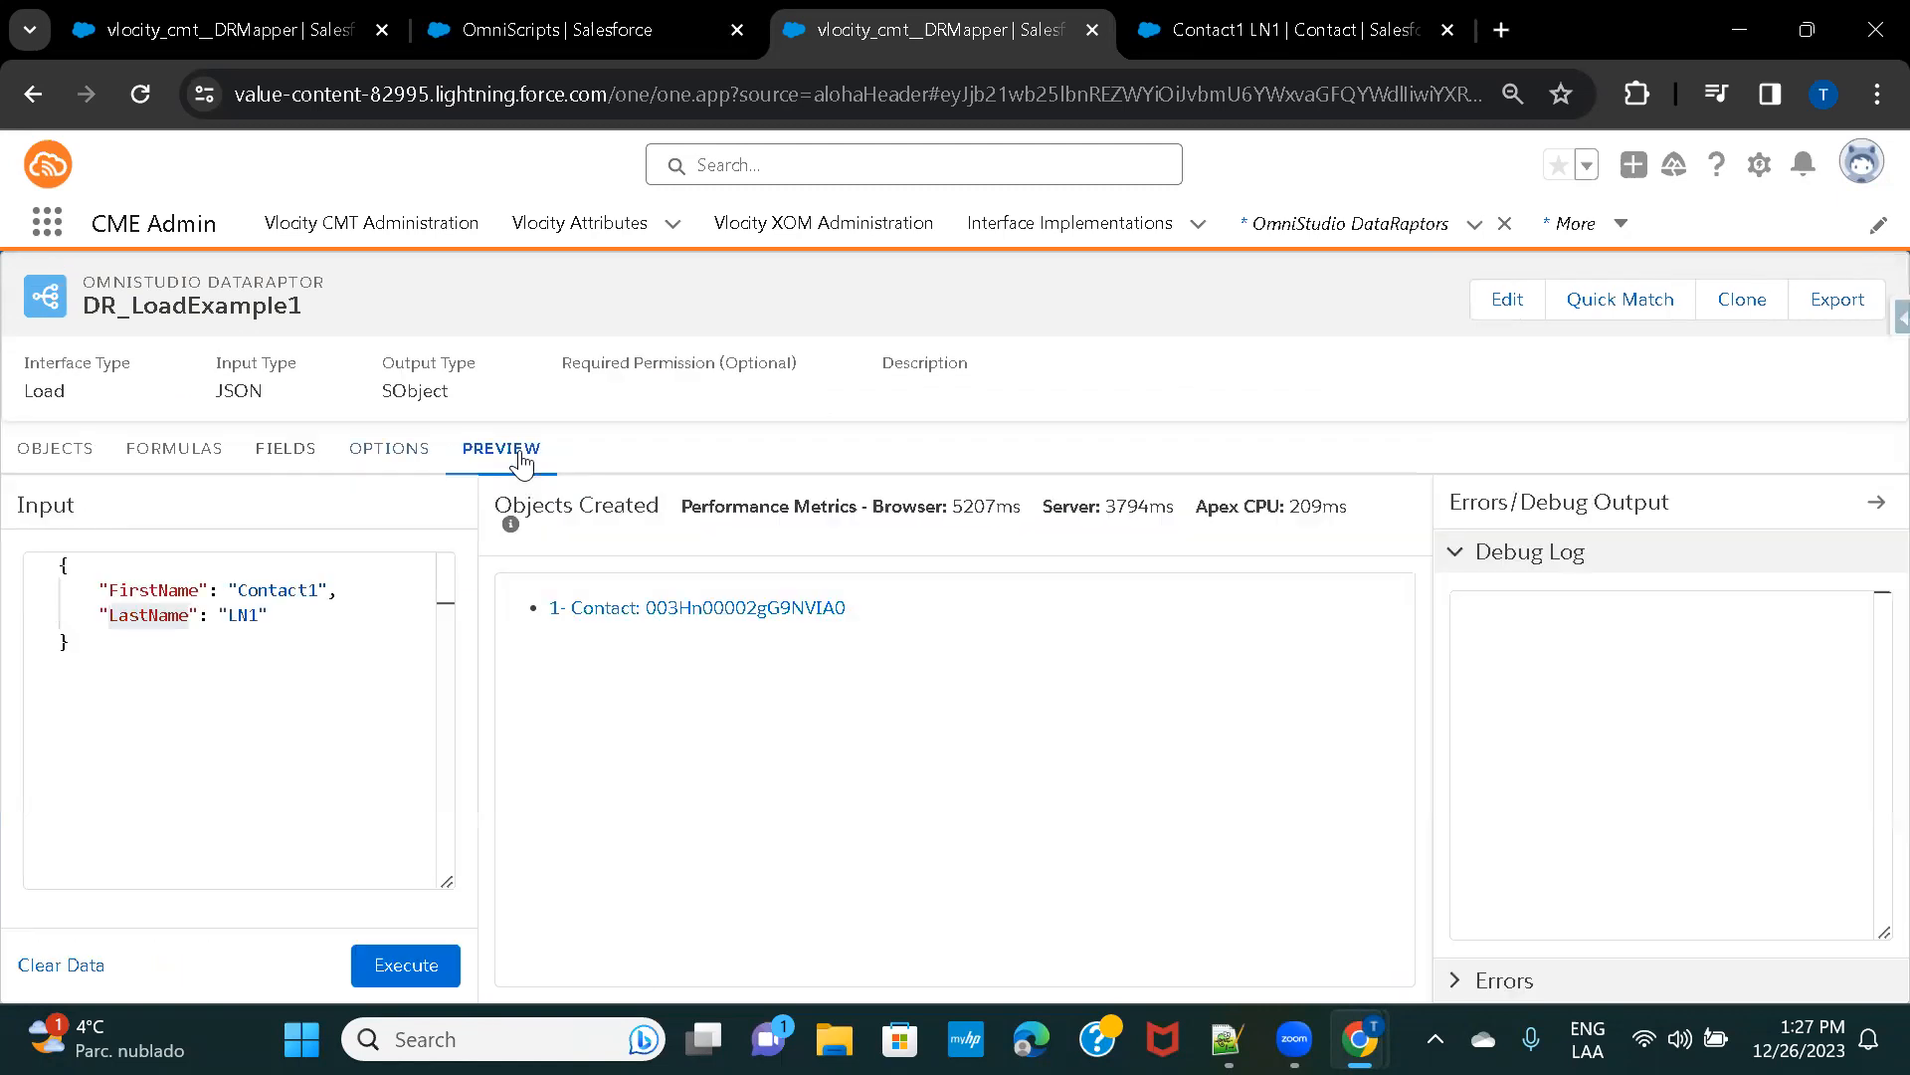
{"action": "left_click", "coordinate": [308, 618]}
{"action": "type", "text": ","}
{"action": "key", "text": "Return"}
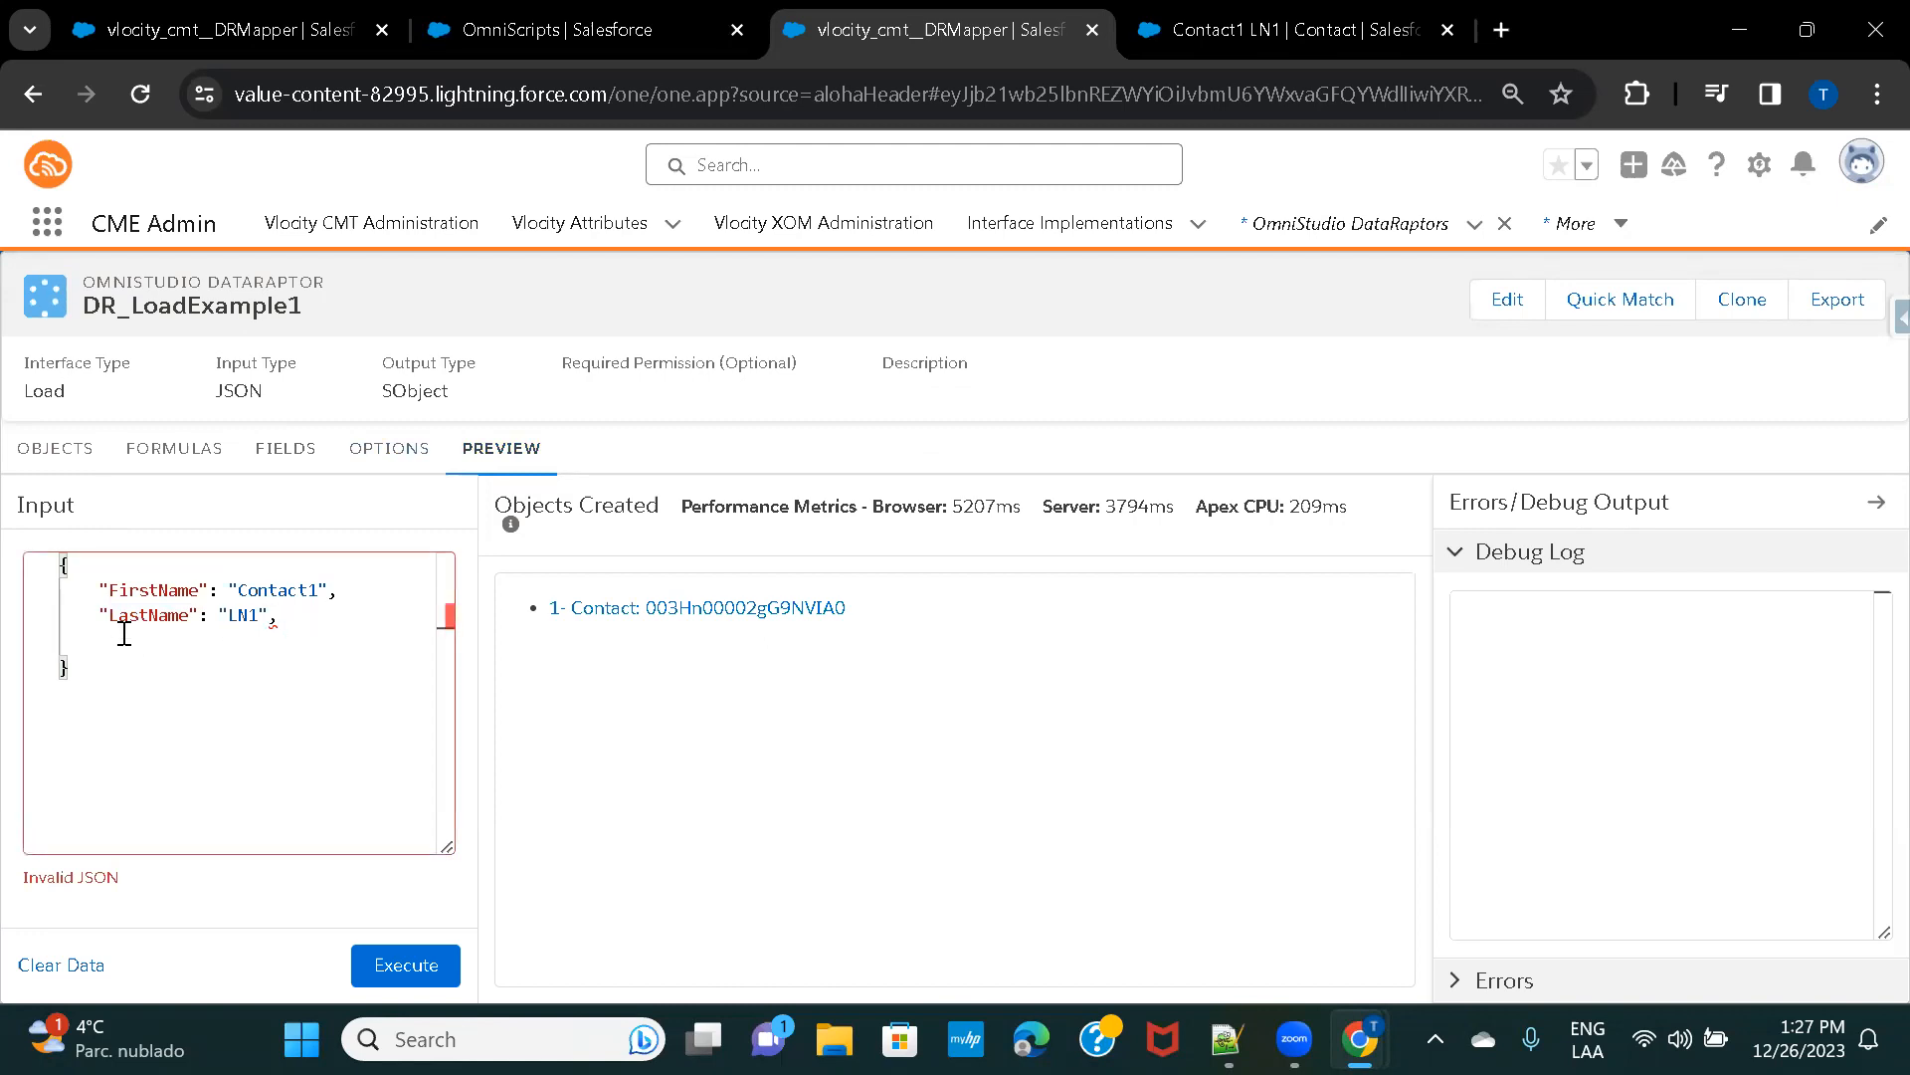
{"action": "left_click_drag", "start_coordinate": [98, 615], "coordinate": [286, 613]}
{"action": "key", "text": "ctrl+c"}
{"action": "left_click", "coordinate": [209, 640]}
{"action": "key", "text": "ctrl+v"}
{"action": "double_click", "coordinate": [177, 643]}
{"action": "type", "text": "ContactId"}
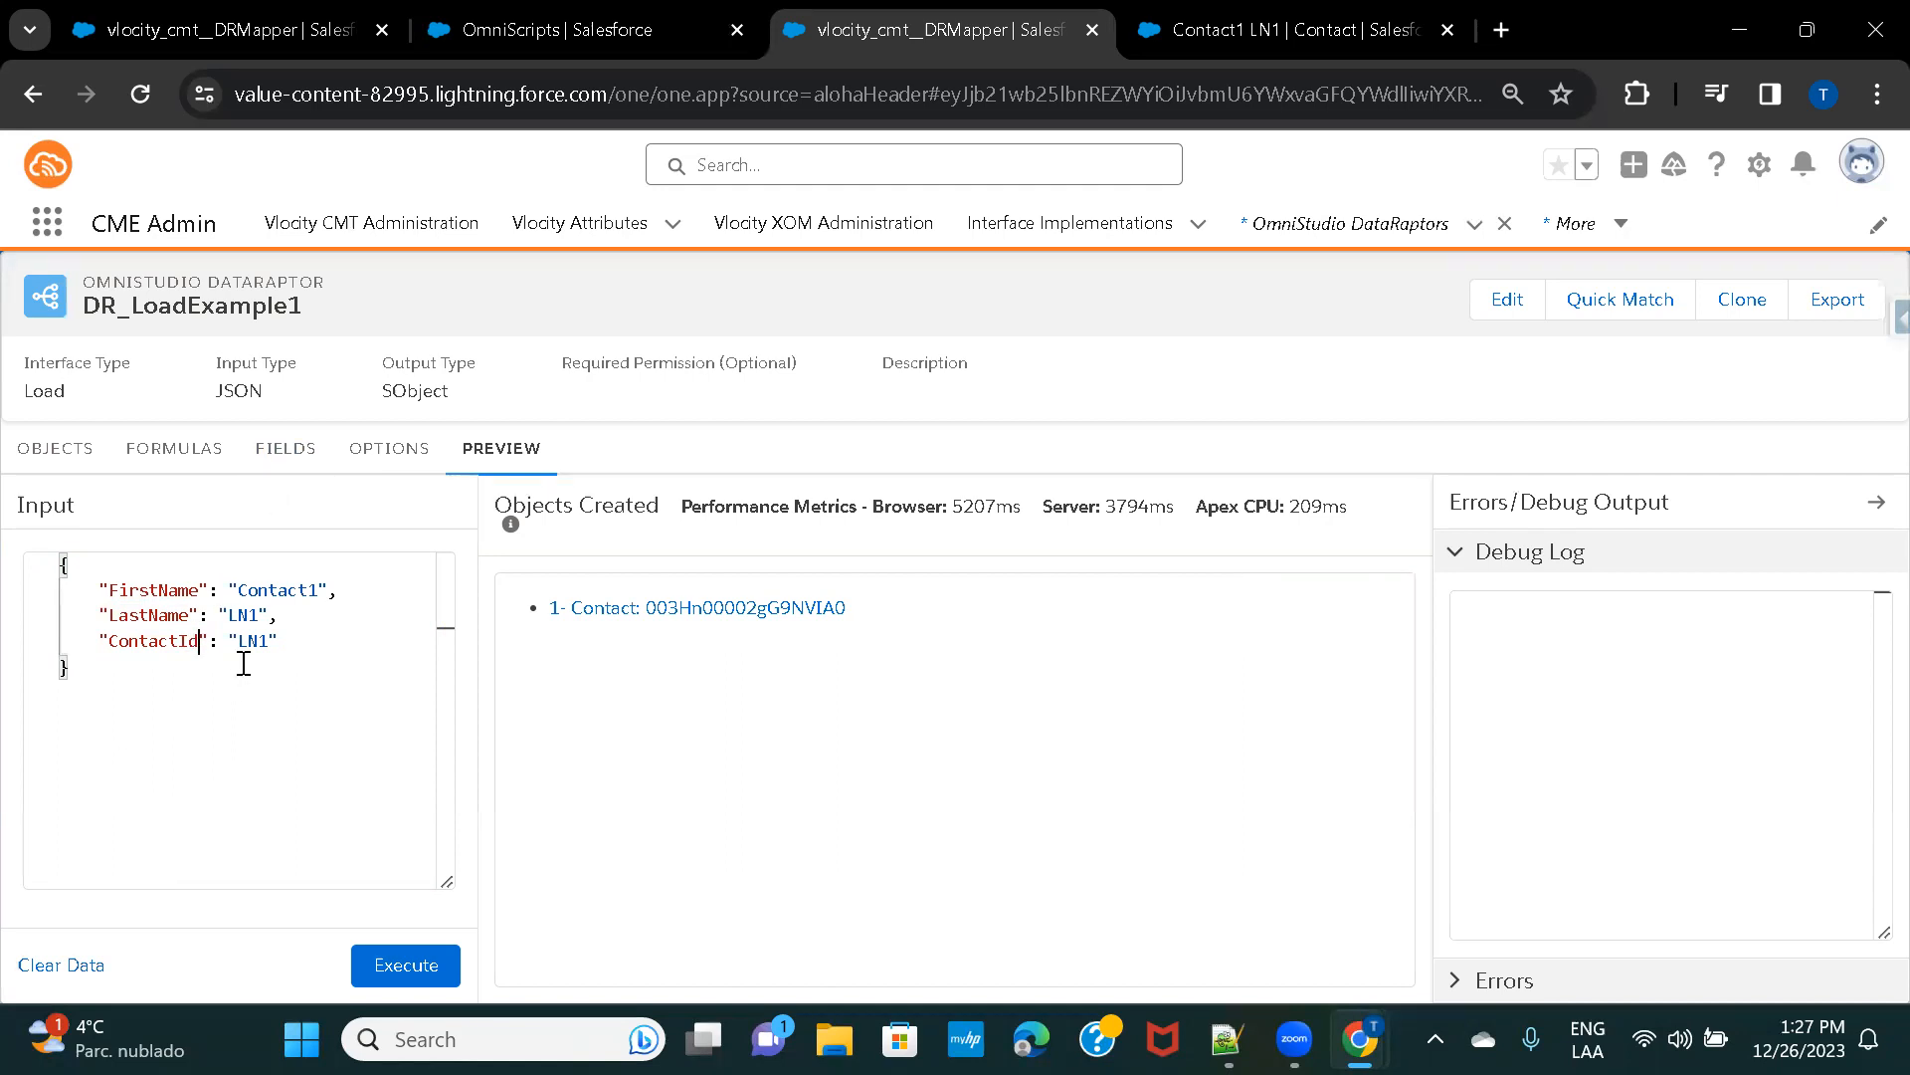
Copy the record ID from the Contact page's URL and paste it as the ContactId value in the input JSON.
{"action": "left_click", "coordinate": [1166, 27]}
{"action": "double_click", "coordinate": [893, 98]}
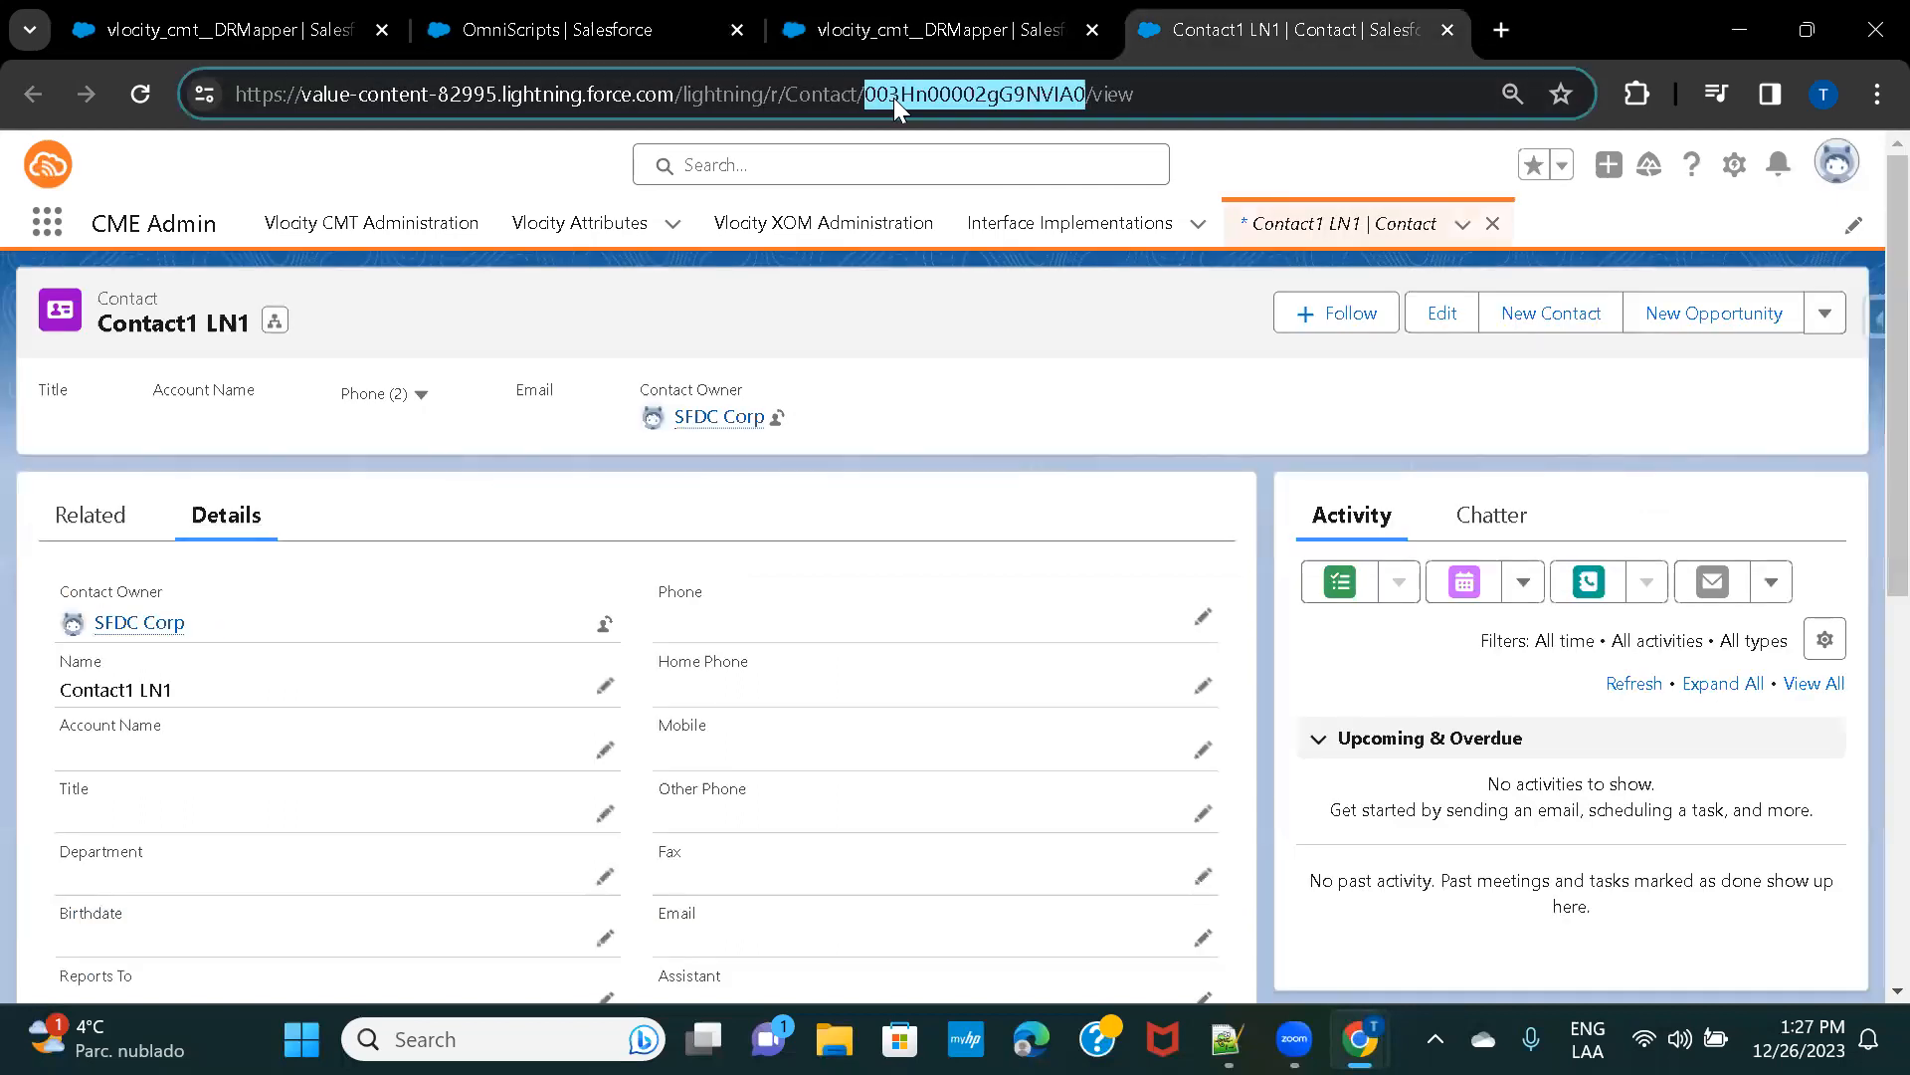
{"action": "left_click", "coordinate": [872, 30]}
{"action": "double_click", "coordinate": [244, 642]}
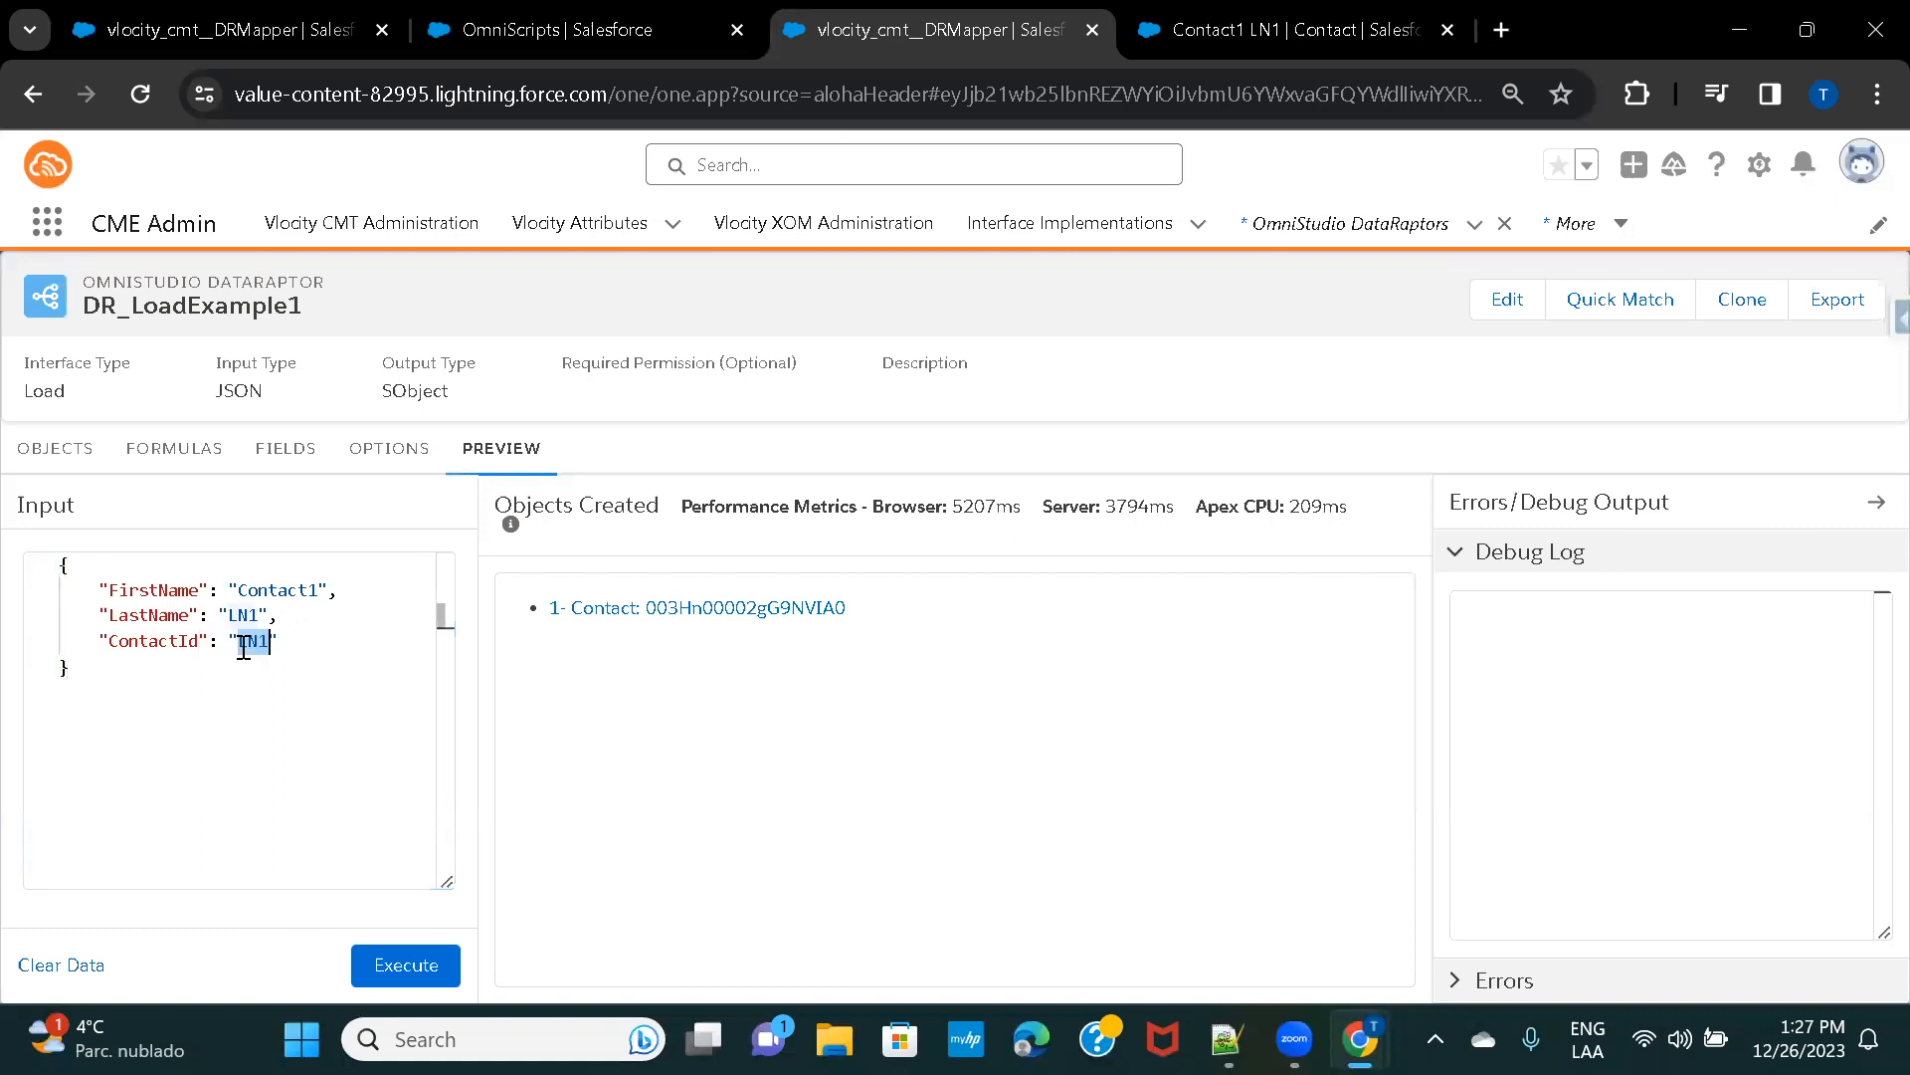
{"action": "key", "text": "ctrl+v"}
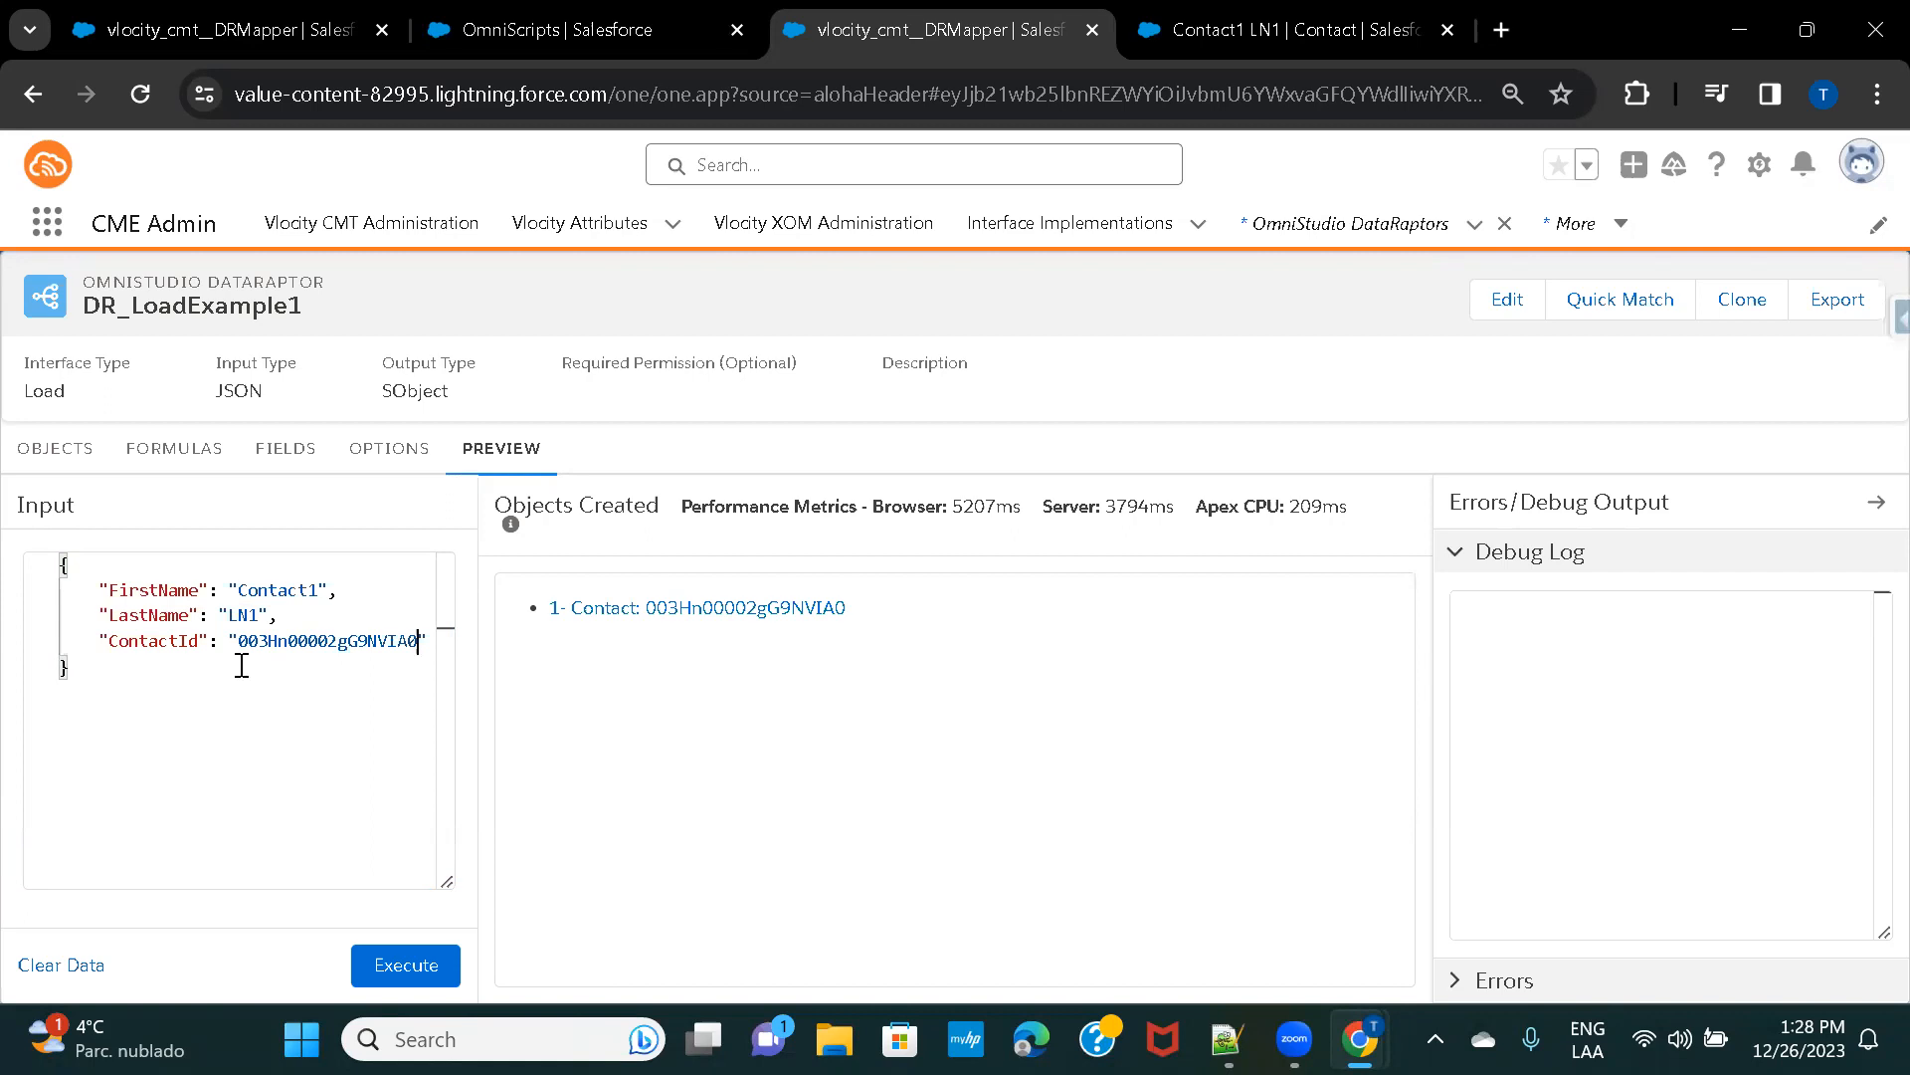
Enable Upsert Key on the ContactId to Id field mapping.
{"action": "left_click", "coordinate": [287, 468]}
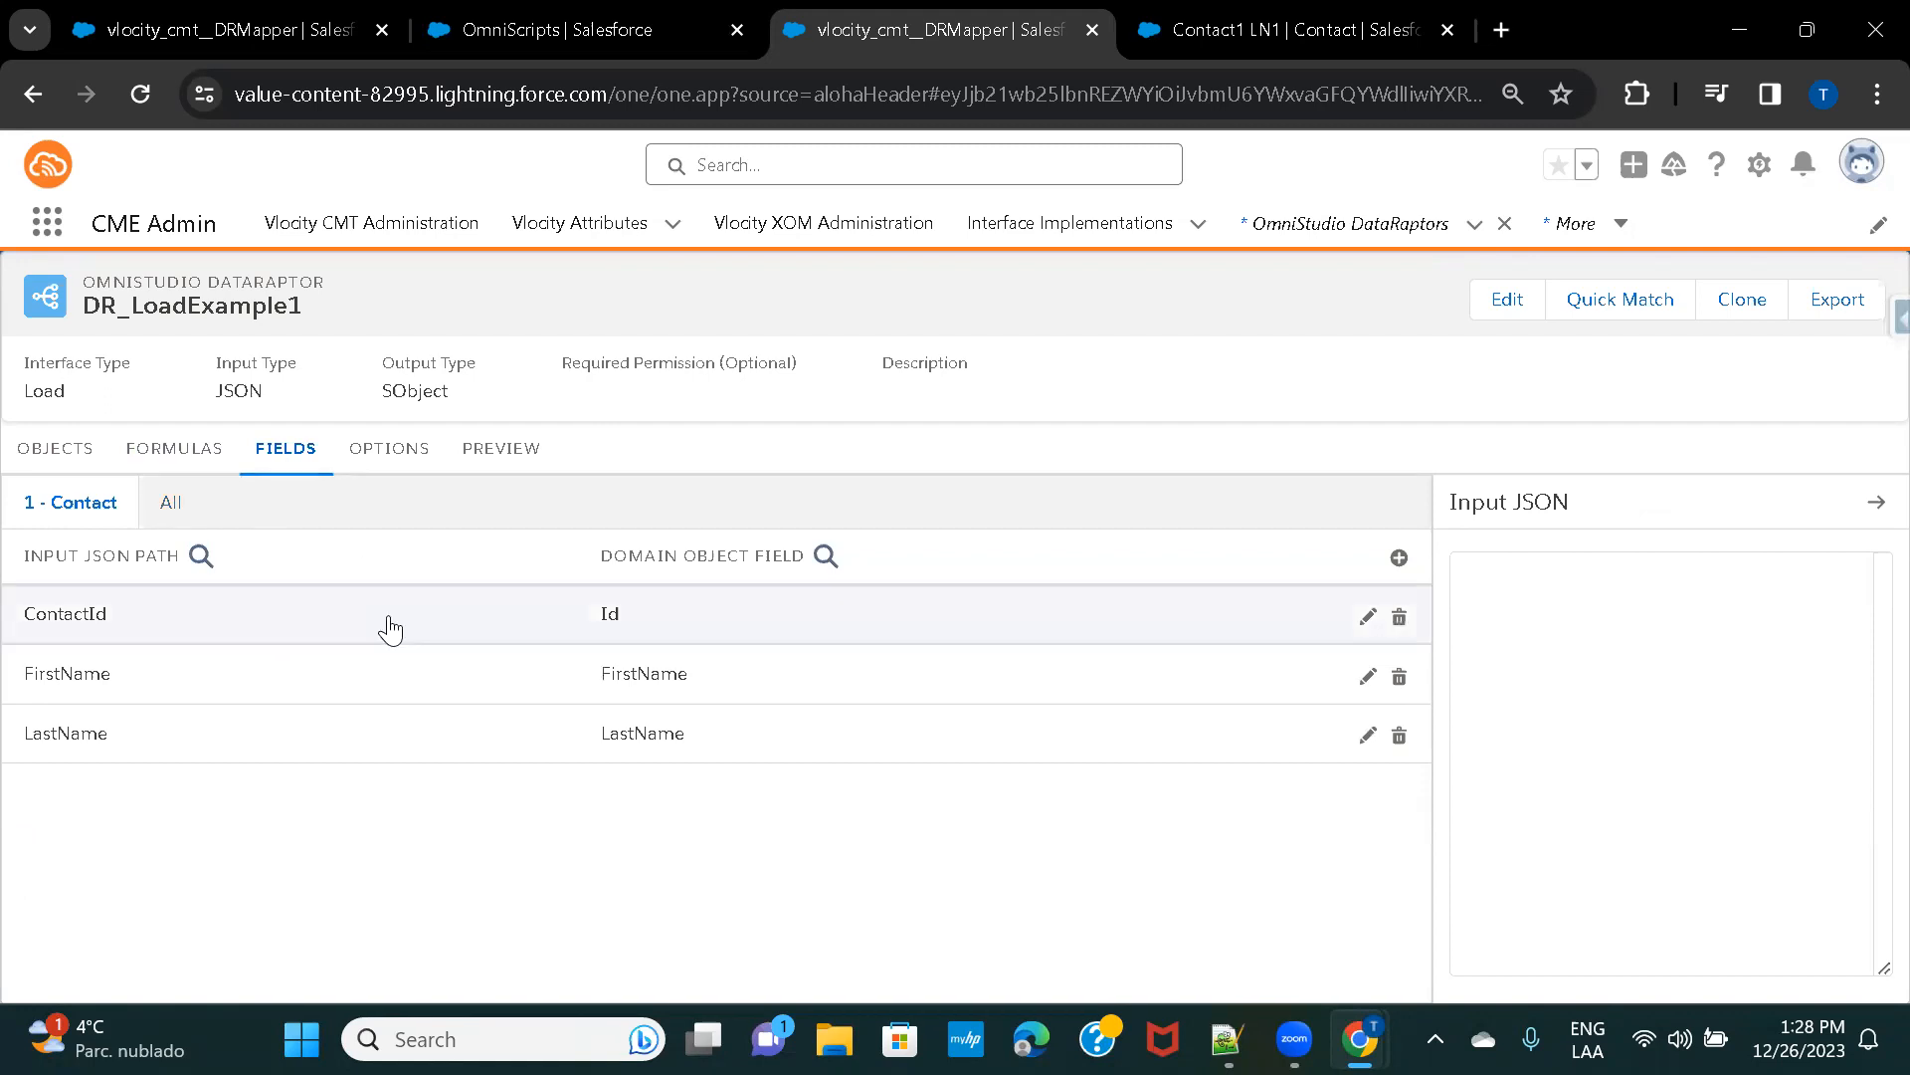
{"action": "left_click", "coordinate": [428, 627]}
{"action": "scroll", "coordinate": [428, 627], "scroll_direction": "down", "scroll_amount": 2}
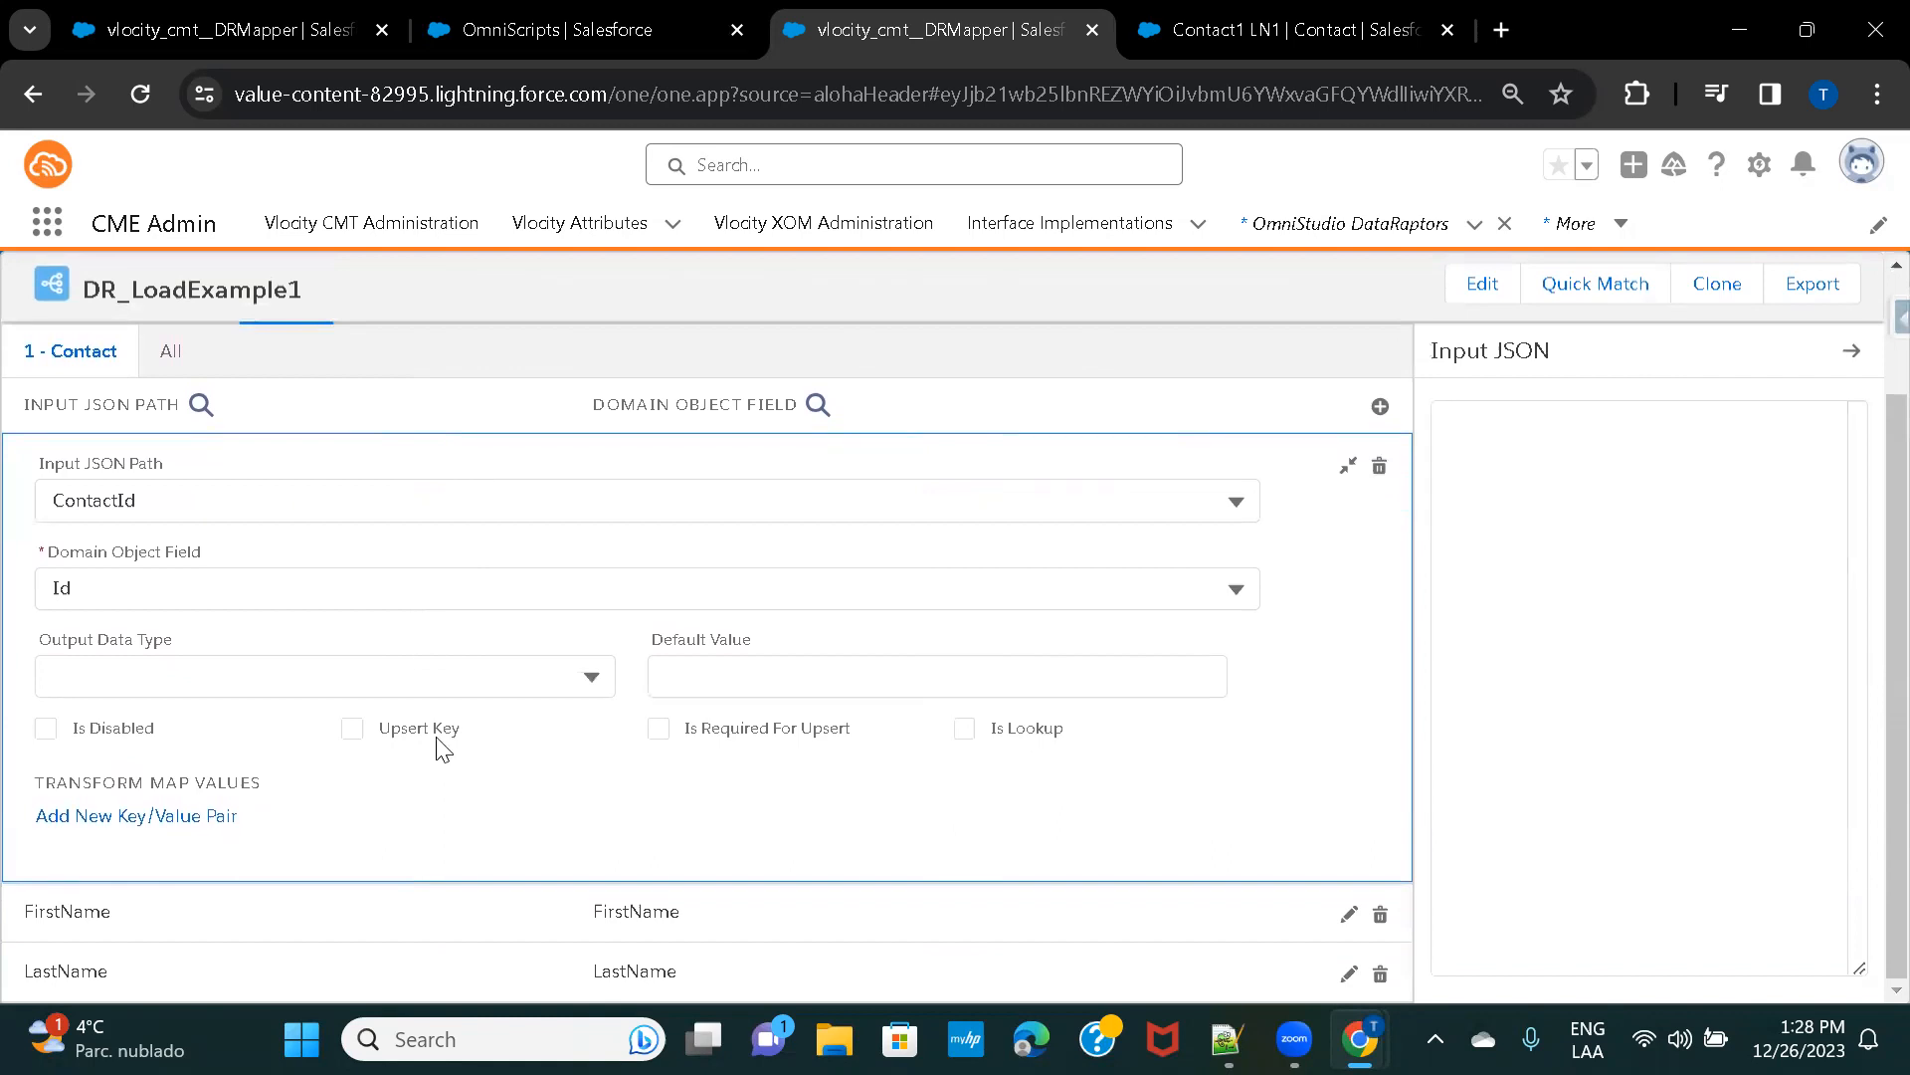
{"action": "left_click", "coordinate": [353, 732]}
Set FirstName to "testcon" and LastName to "LN2" in the preview input JSON and execute the DataRaptor.
{"action": "scroll", "coordinate": [500, 738], "scroll_direction": "up", "scroll_amount": 2}
{"action": "left_click", "coordinate": [501, 448]}
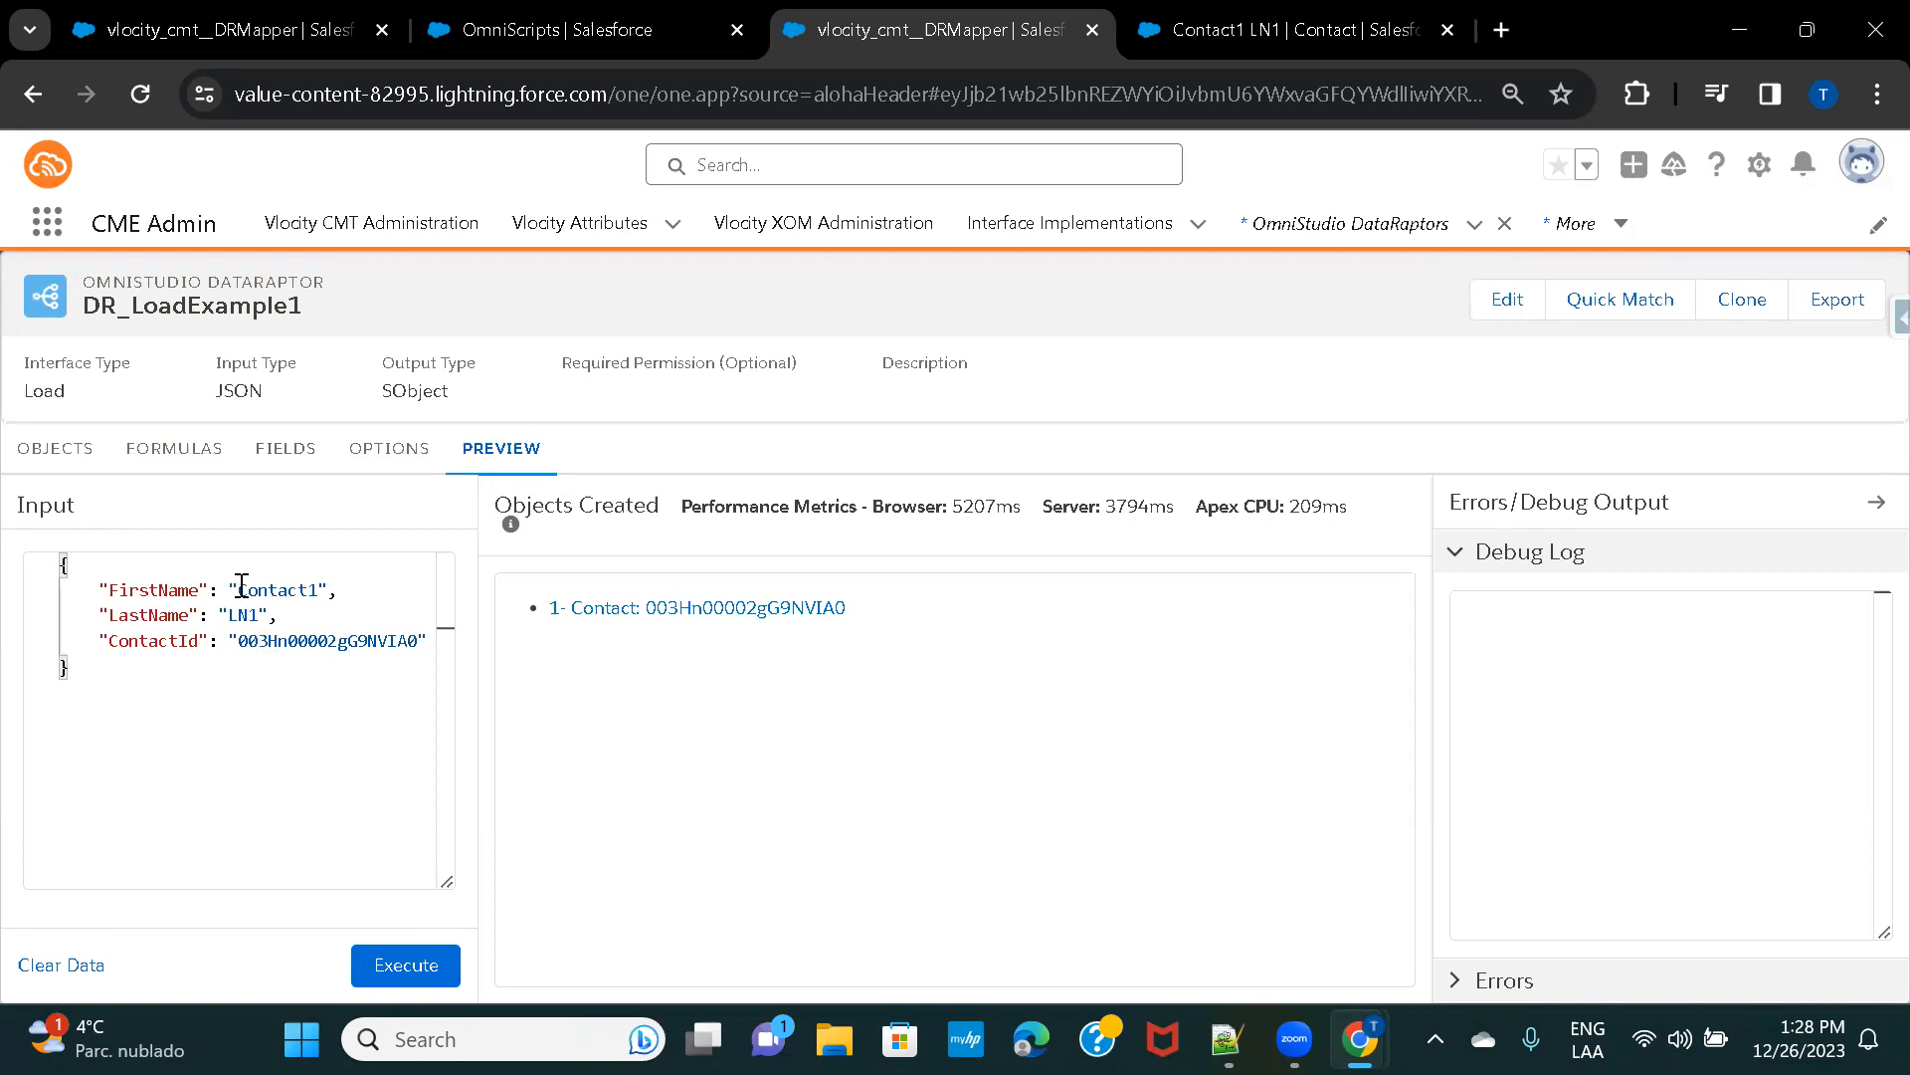
{"action": "double_click", "coordinate": [316, 590]}
{"action": "type", "text": "con"}
{"action": "left_click", "coordinate": [261, 612]}
{"action": "key", "text": "BackSpace"}
{"action": "left_click", "coordinate": [360, 966]}
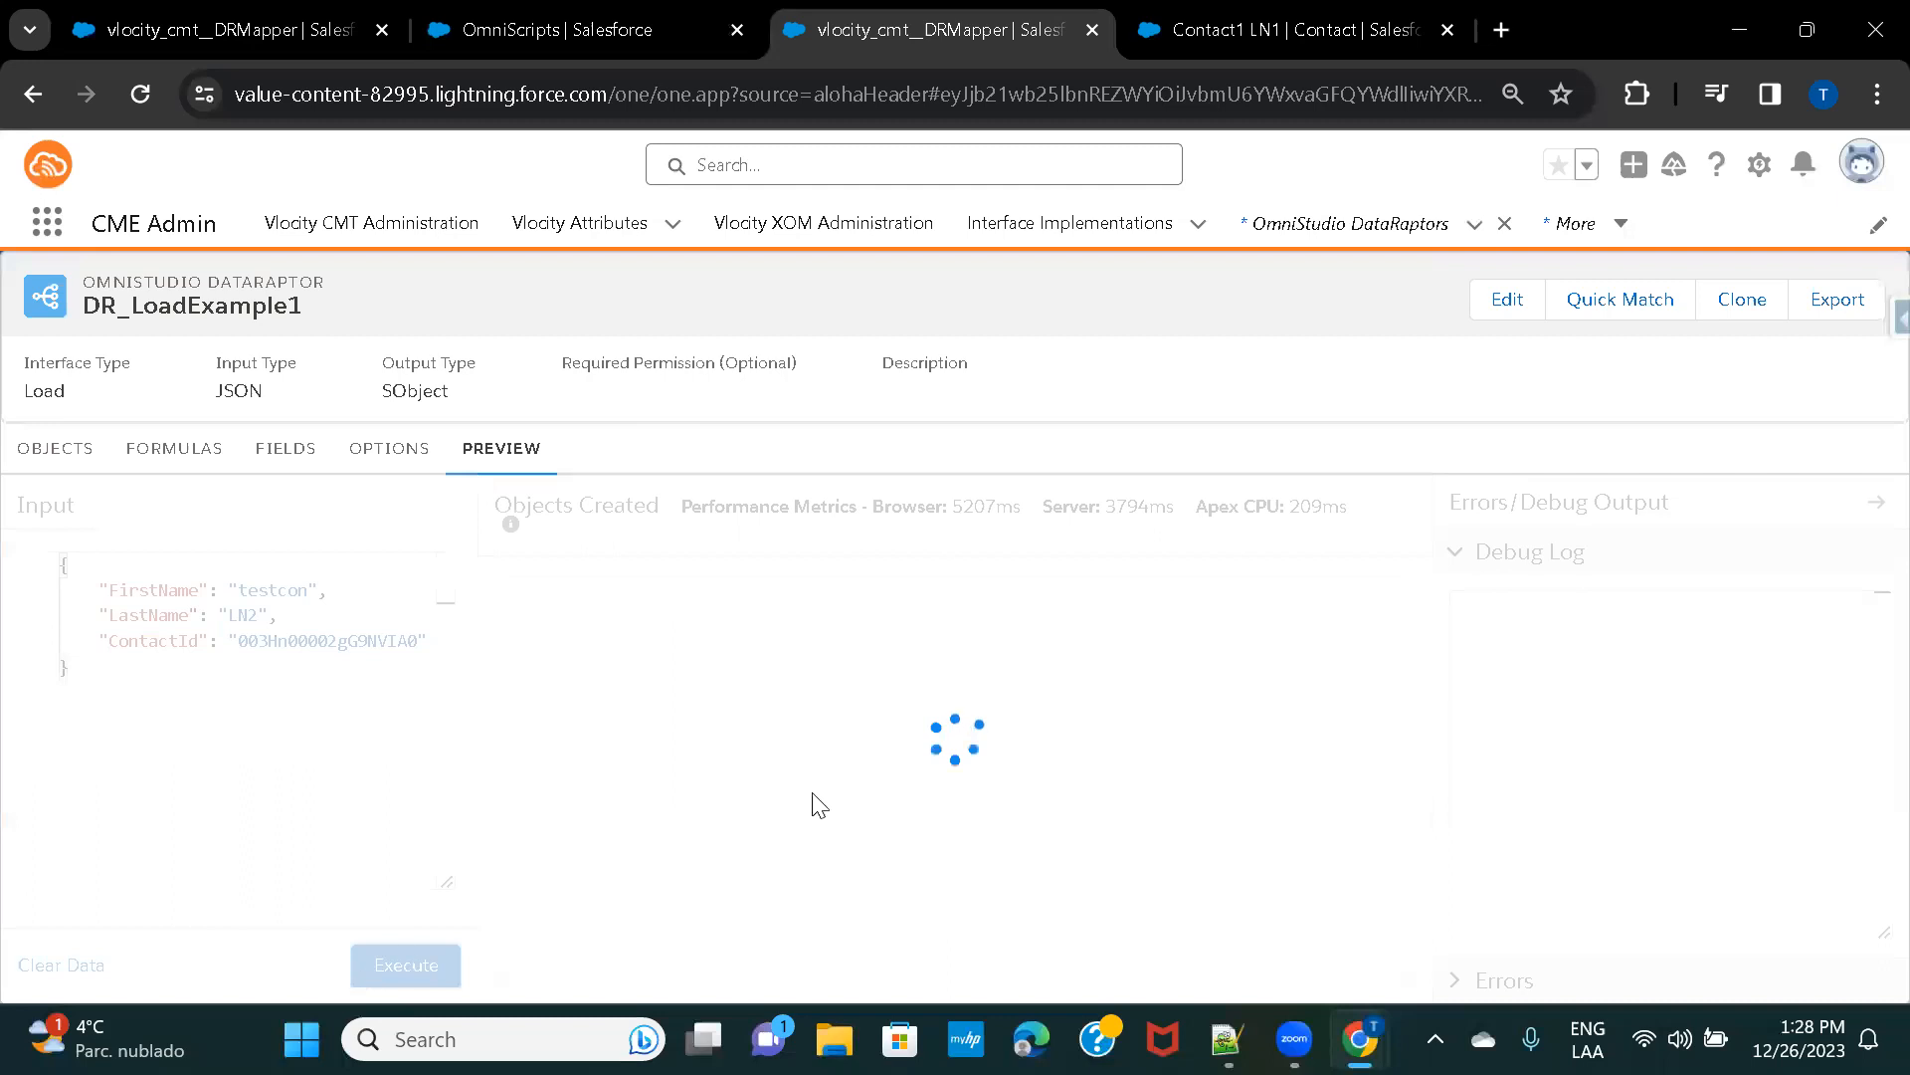
Reload the Contact record, check the name in its details and return to the DR_LoadExample1 preview.
{"action": "left_click", "coordinate": [1178, 28]}
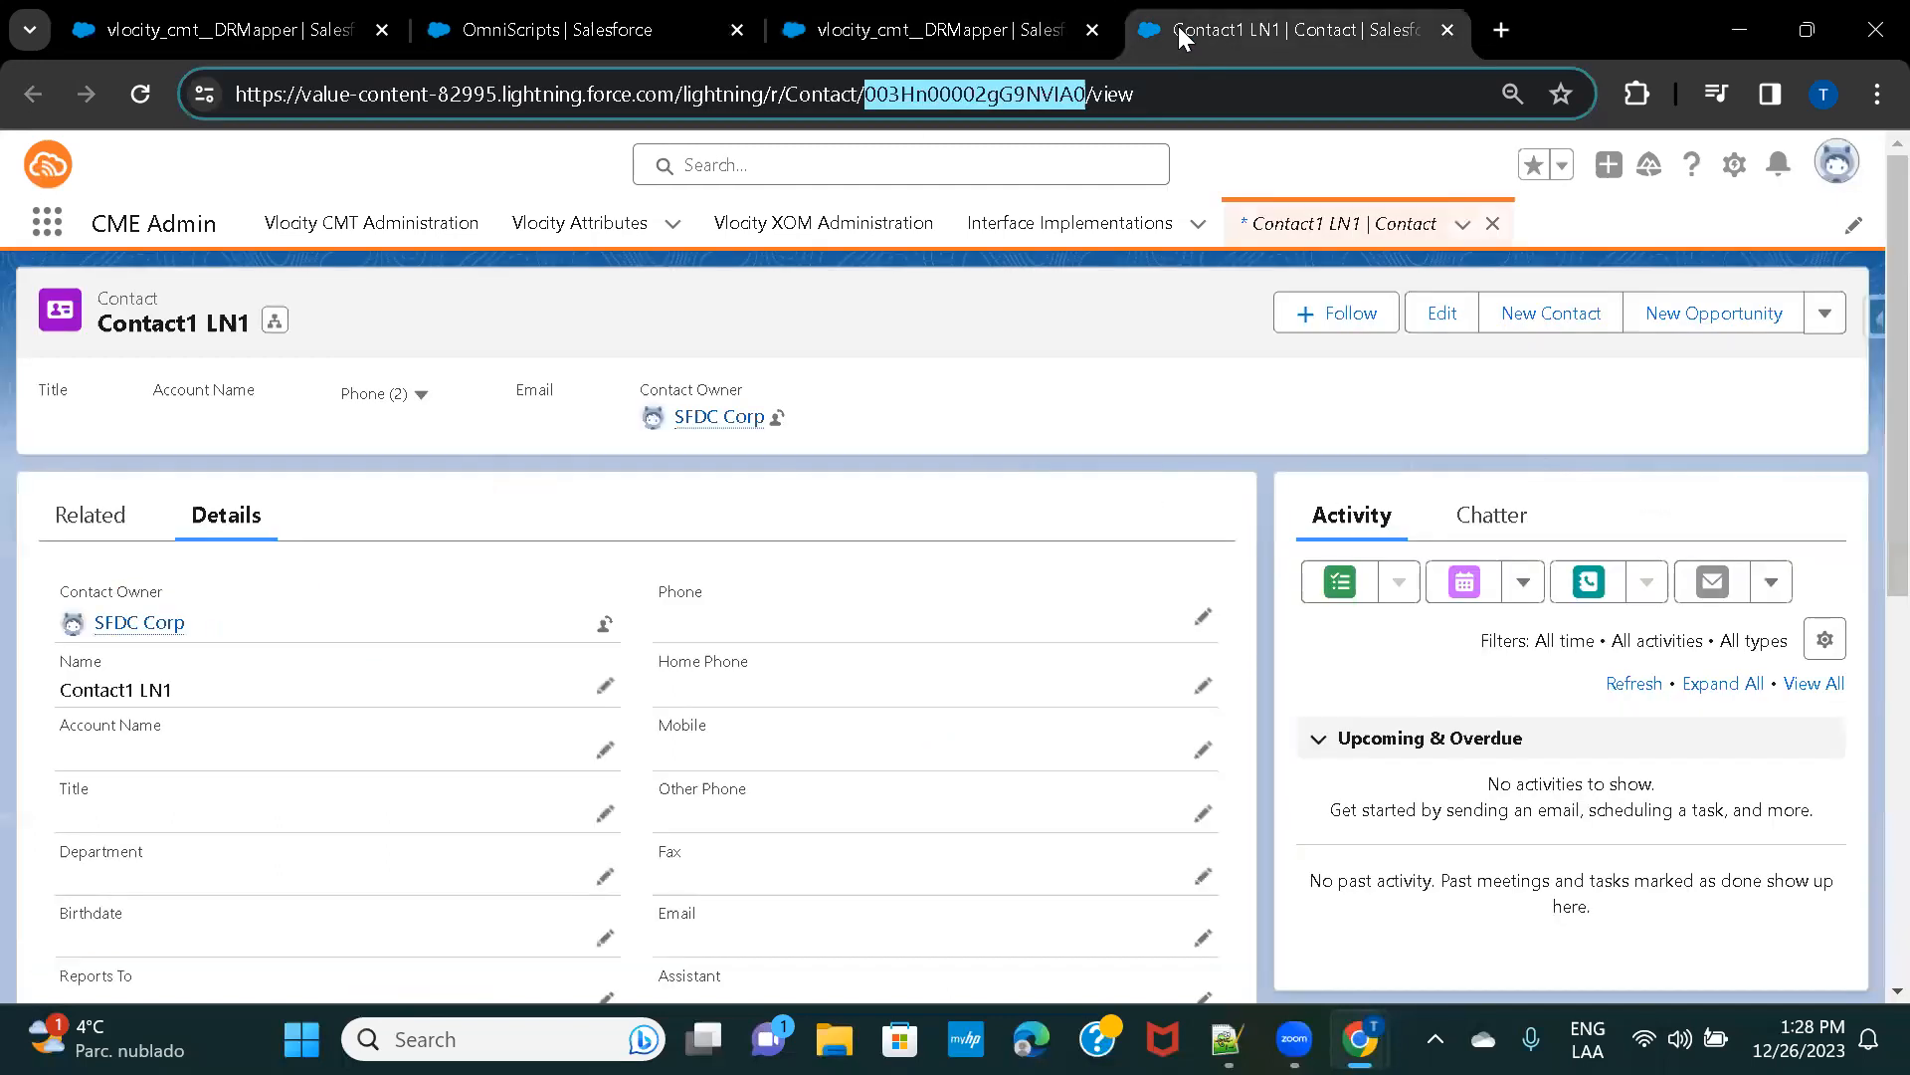
{"action": "left_click", "coordinate": [140, 109]}
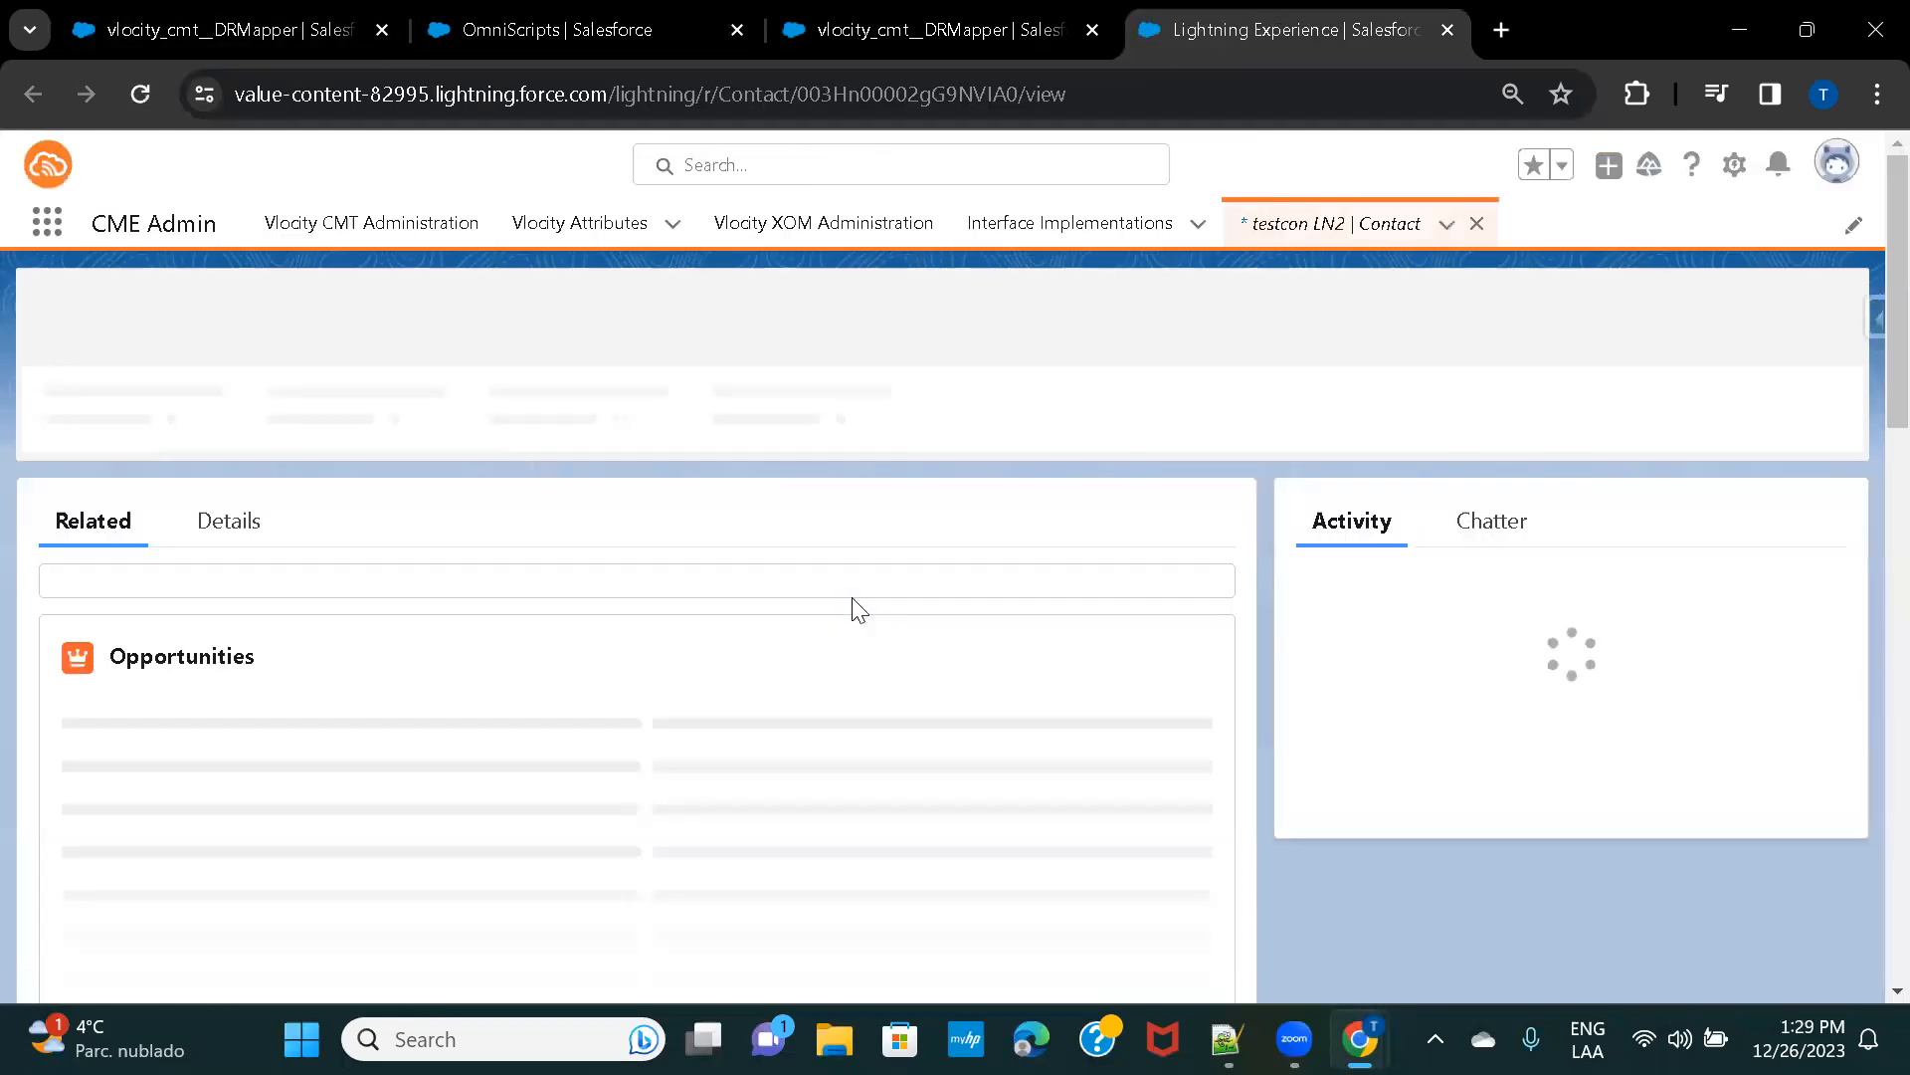
{"action": "left_click", "coordinate": [231, 517]}
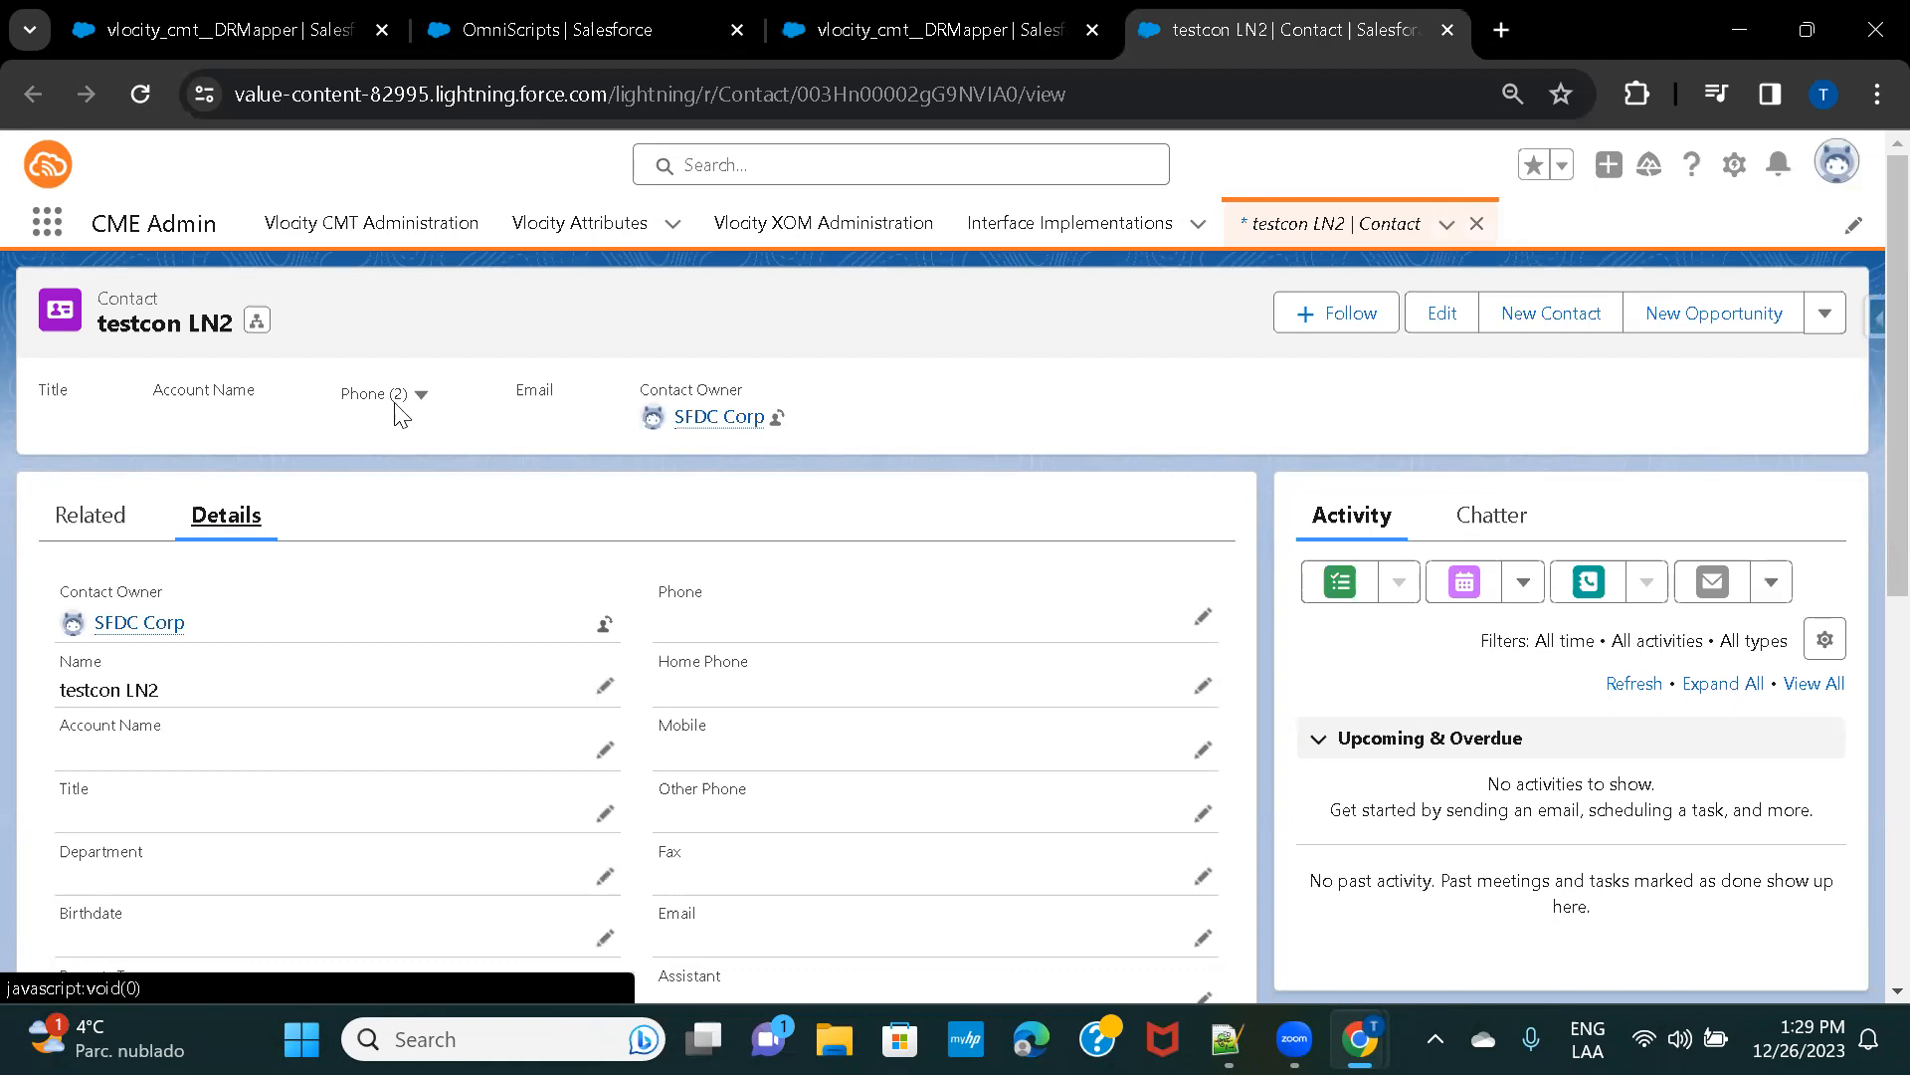
{"action": "left_click", "coordinate": [882, 33]}
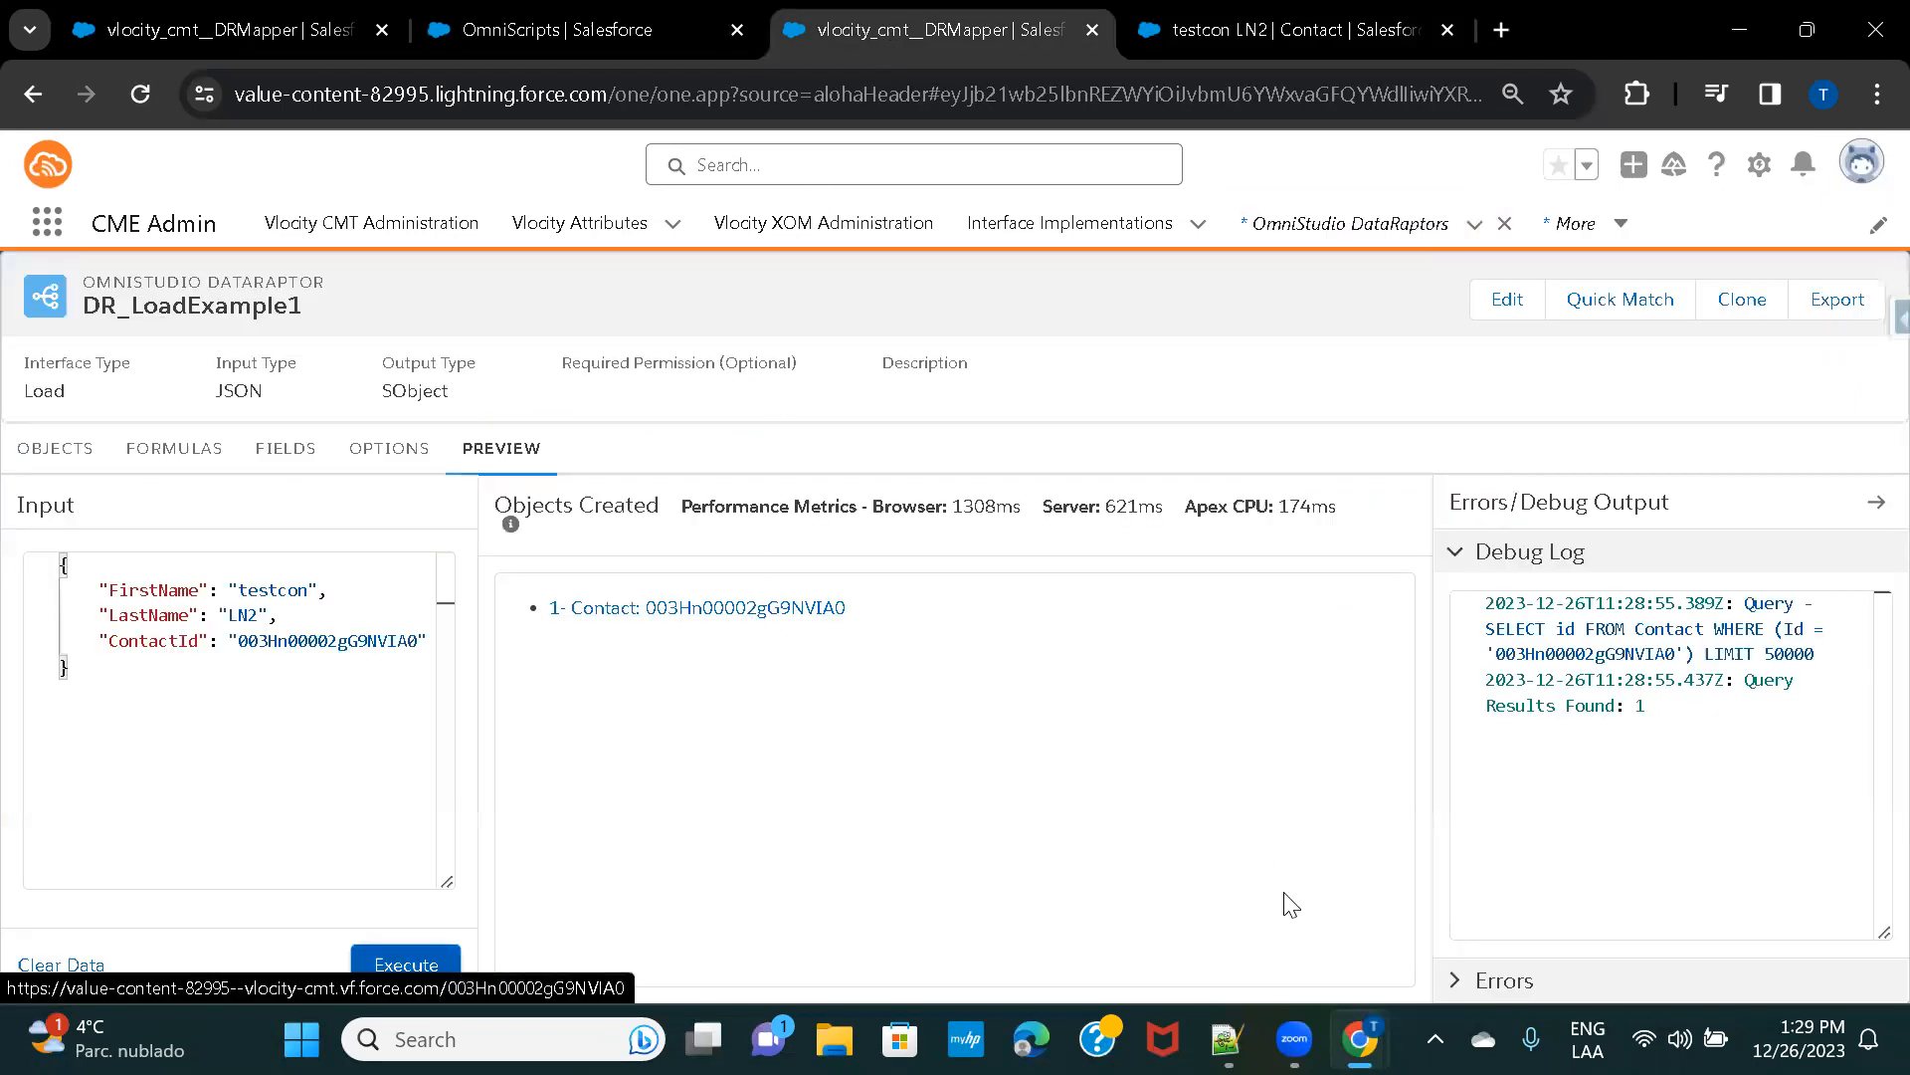
Append "---" to the SC 2 line of the Notepad++ notes.
{"action": "left_click", "coordinate": [1226, 1038]}
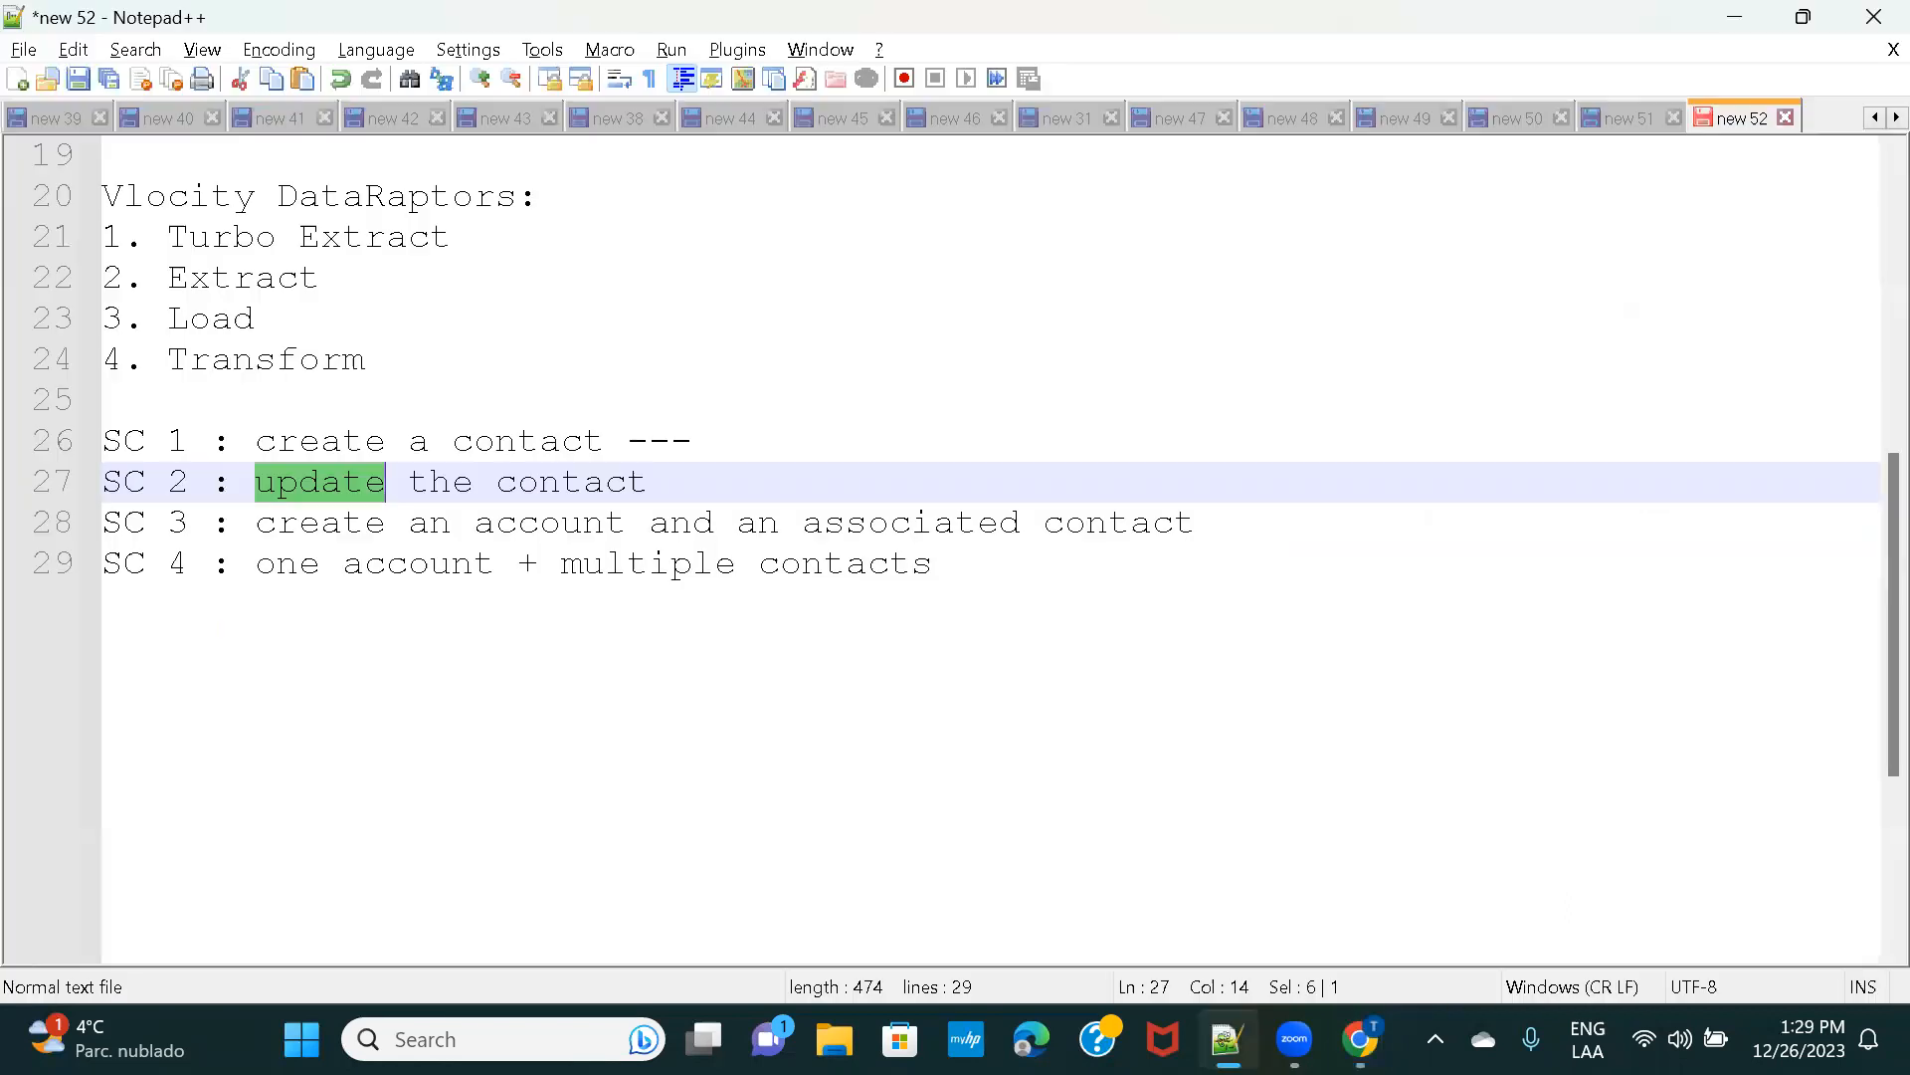
{"action": "left_click", "coordinate": [761, 492]}
{"action": "type", "text": "---"}
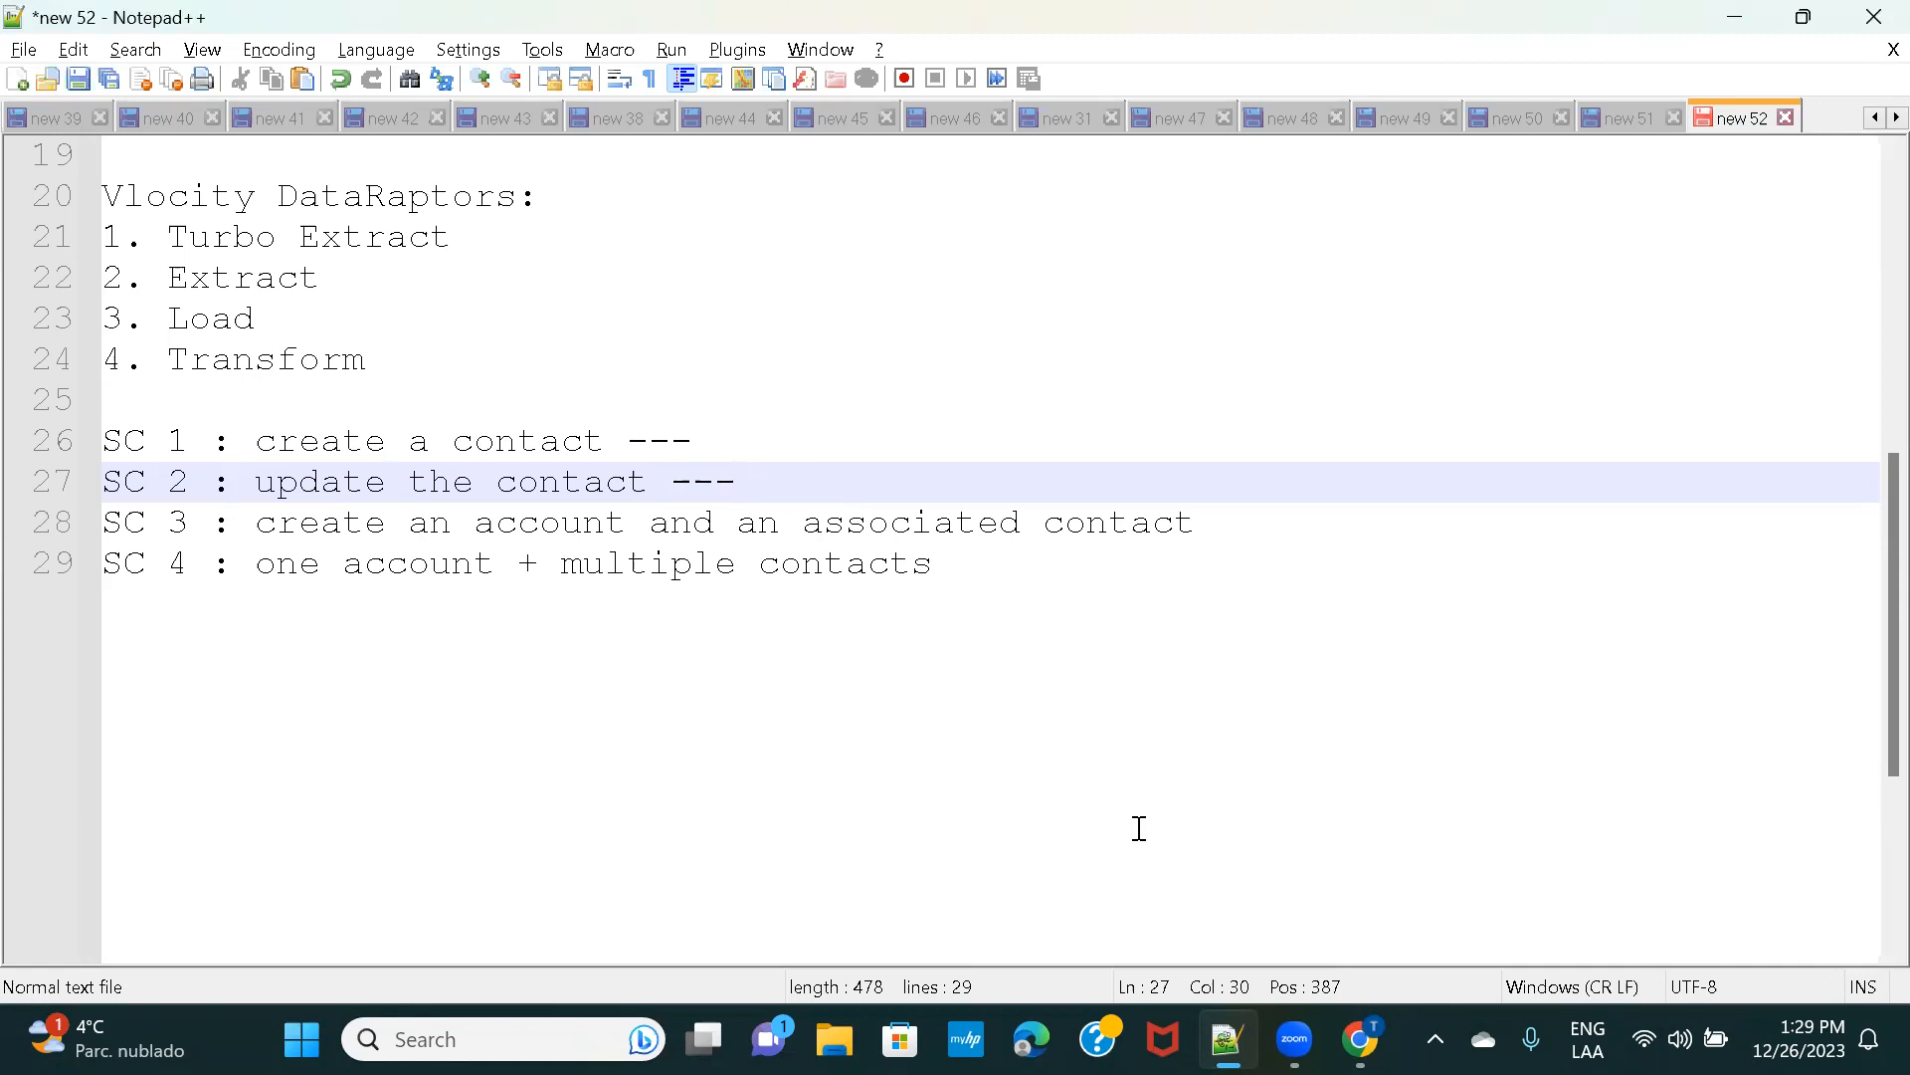
Switch back to Chrome, add Account as another object of DR_LoadExample1 and move it above Contact.
{"action": "mouse_move", "coordinate": [1365, 1032]}
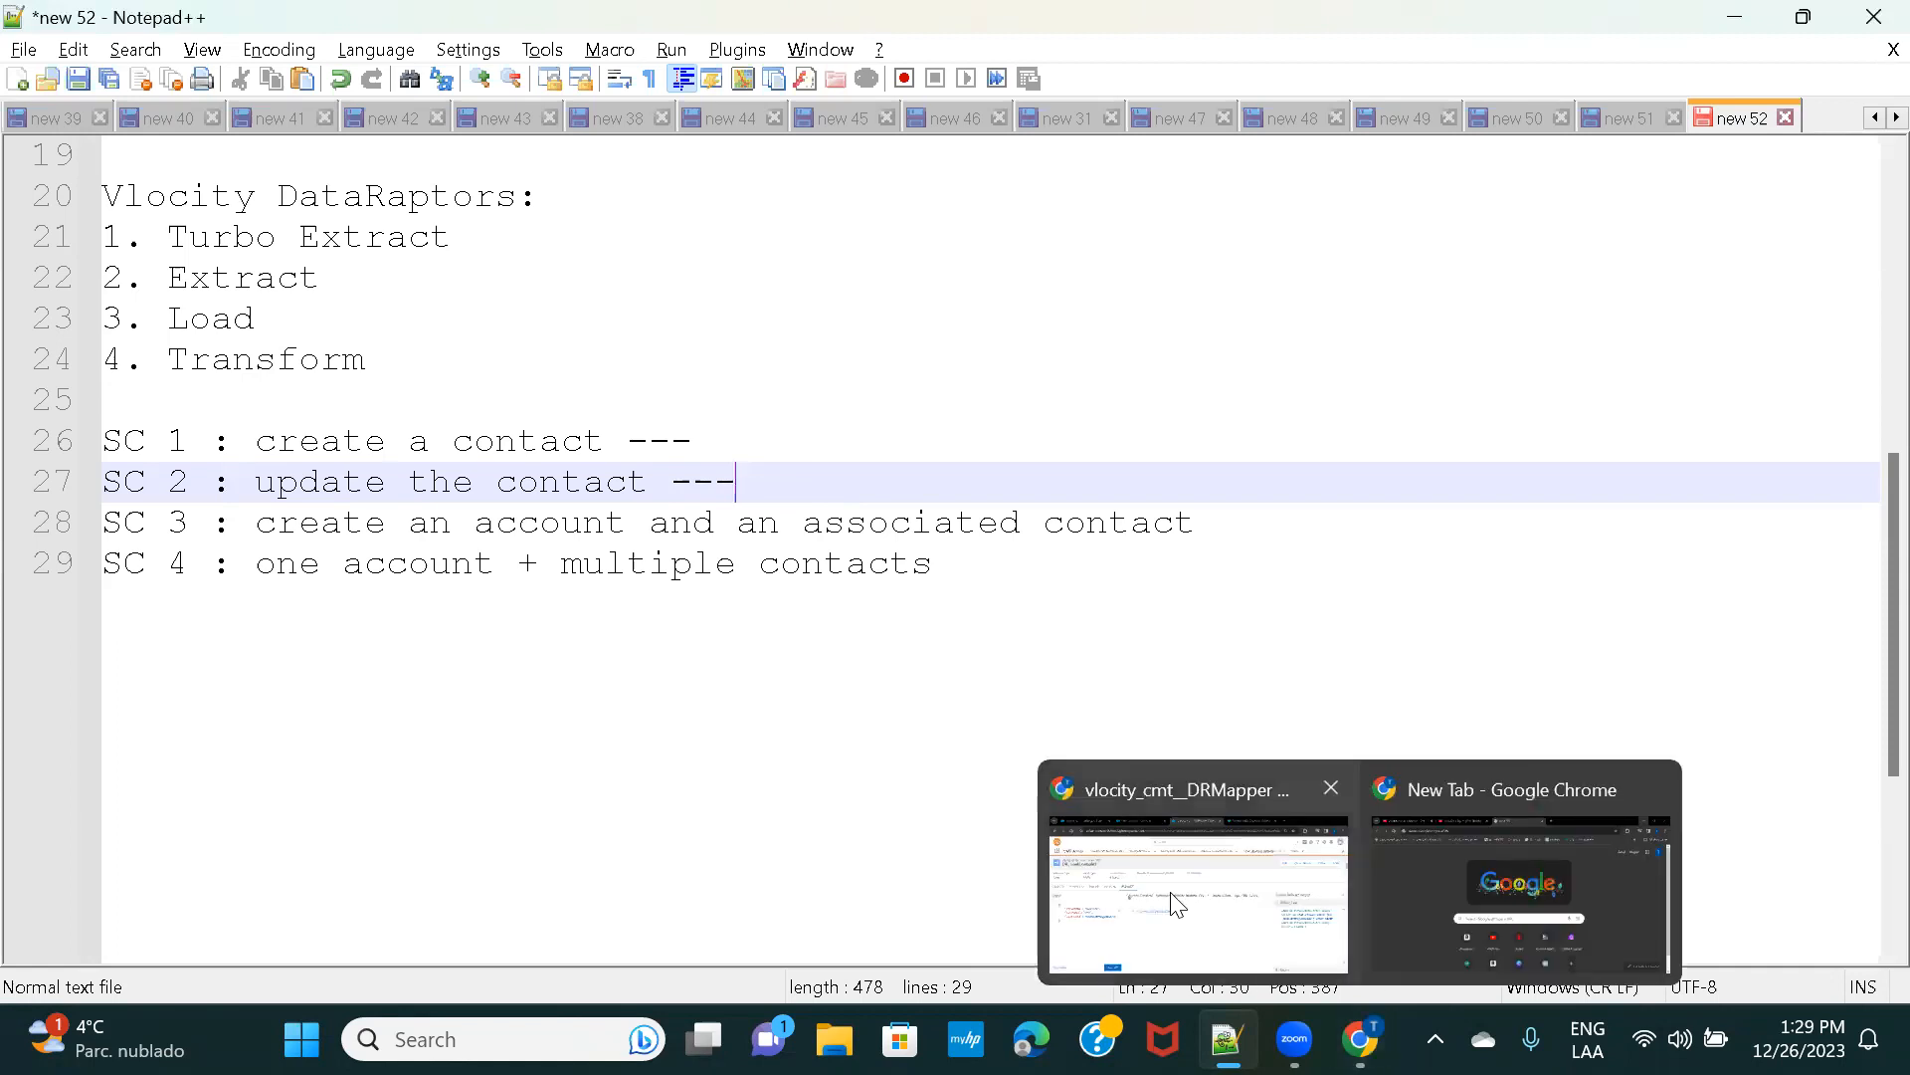
{"action": "left_click", "coordinate": [1177, 904]}
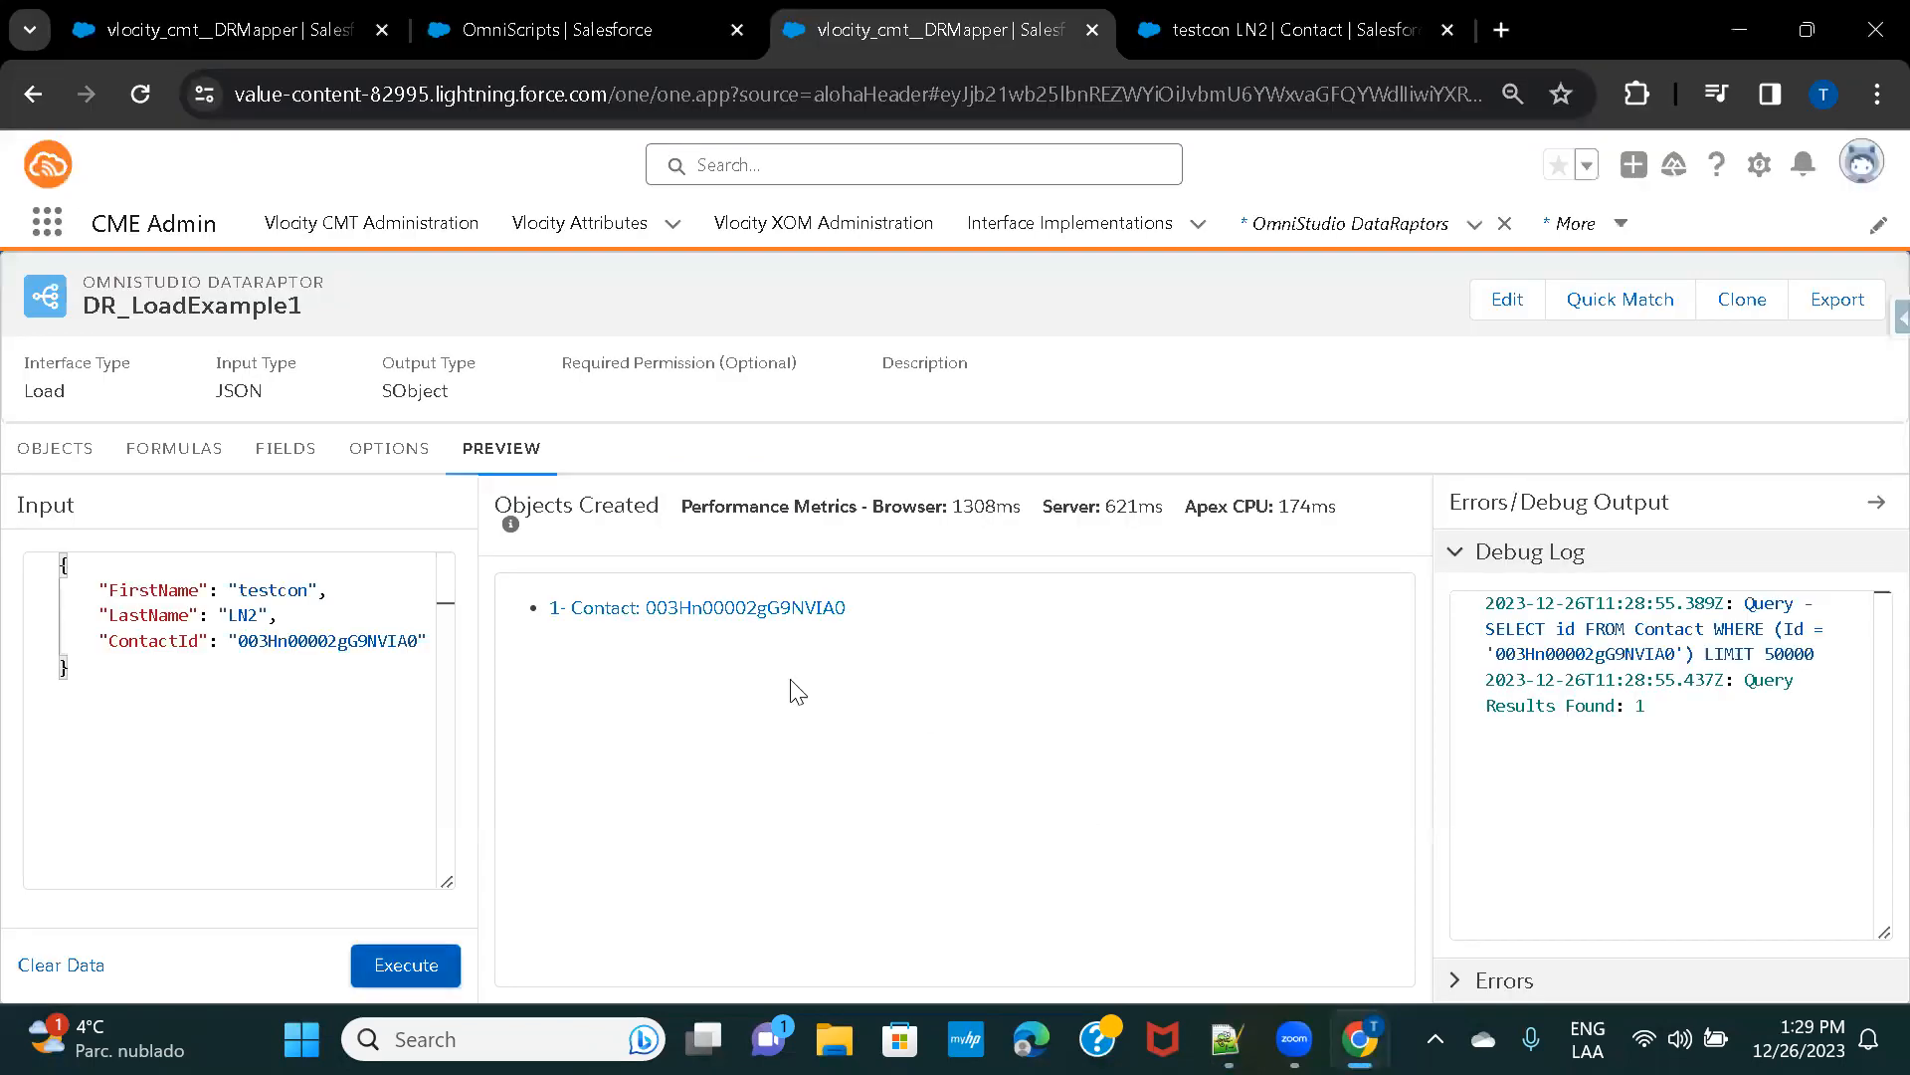
{"action": "left_click", "coordinate": [36, 458]}
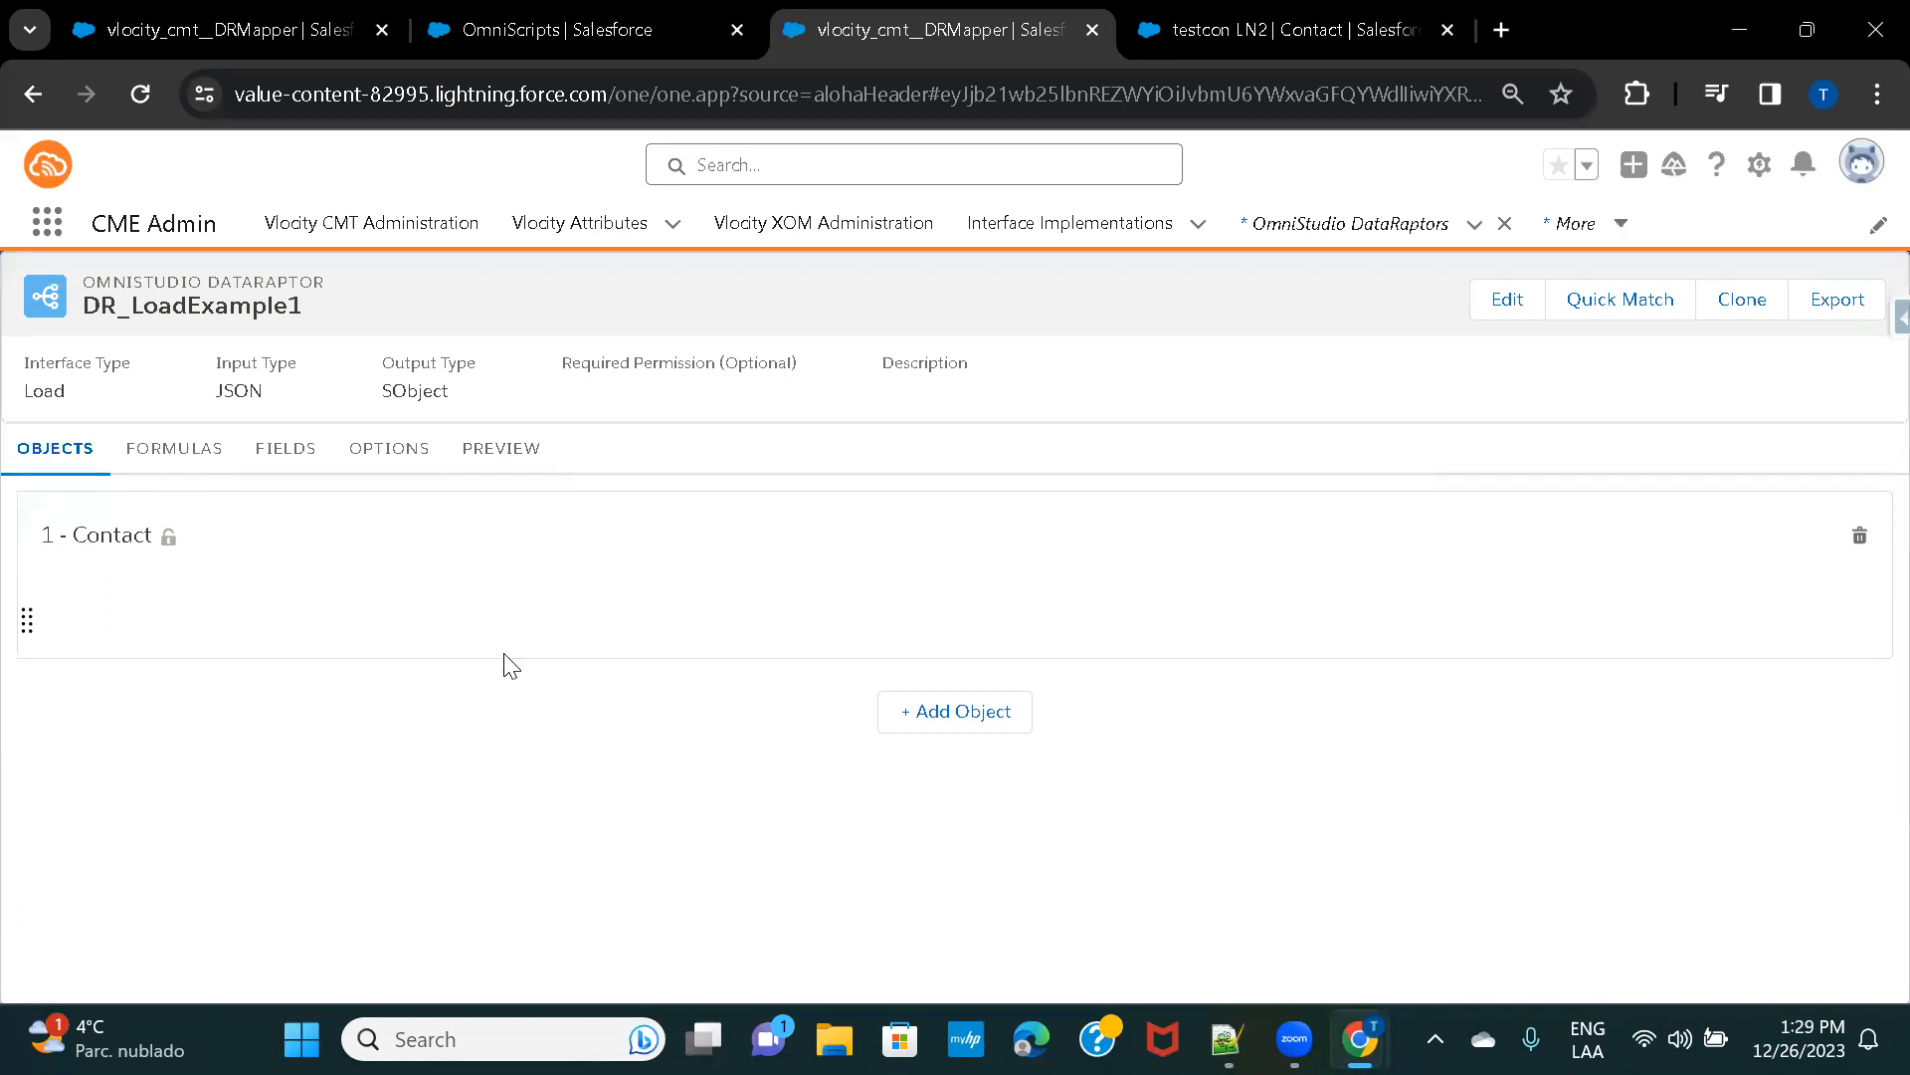
{"action": "left_click", "coordinate": [964, 712]}
{"action": "left_click", "coordinate": [325, 717]}
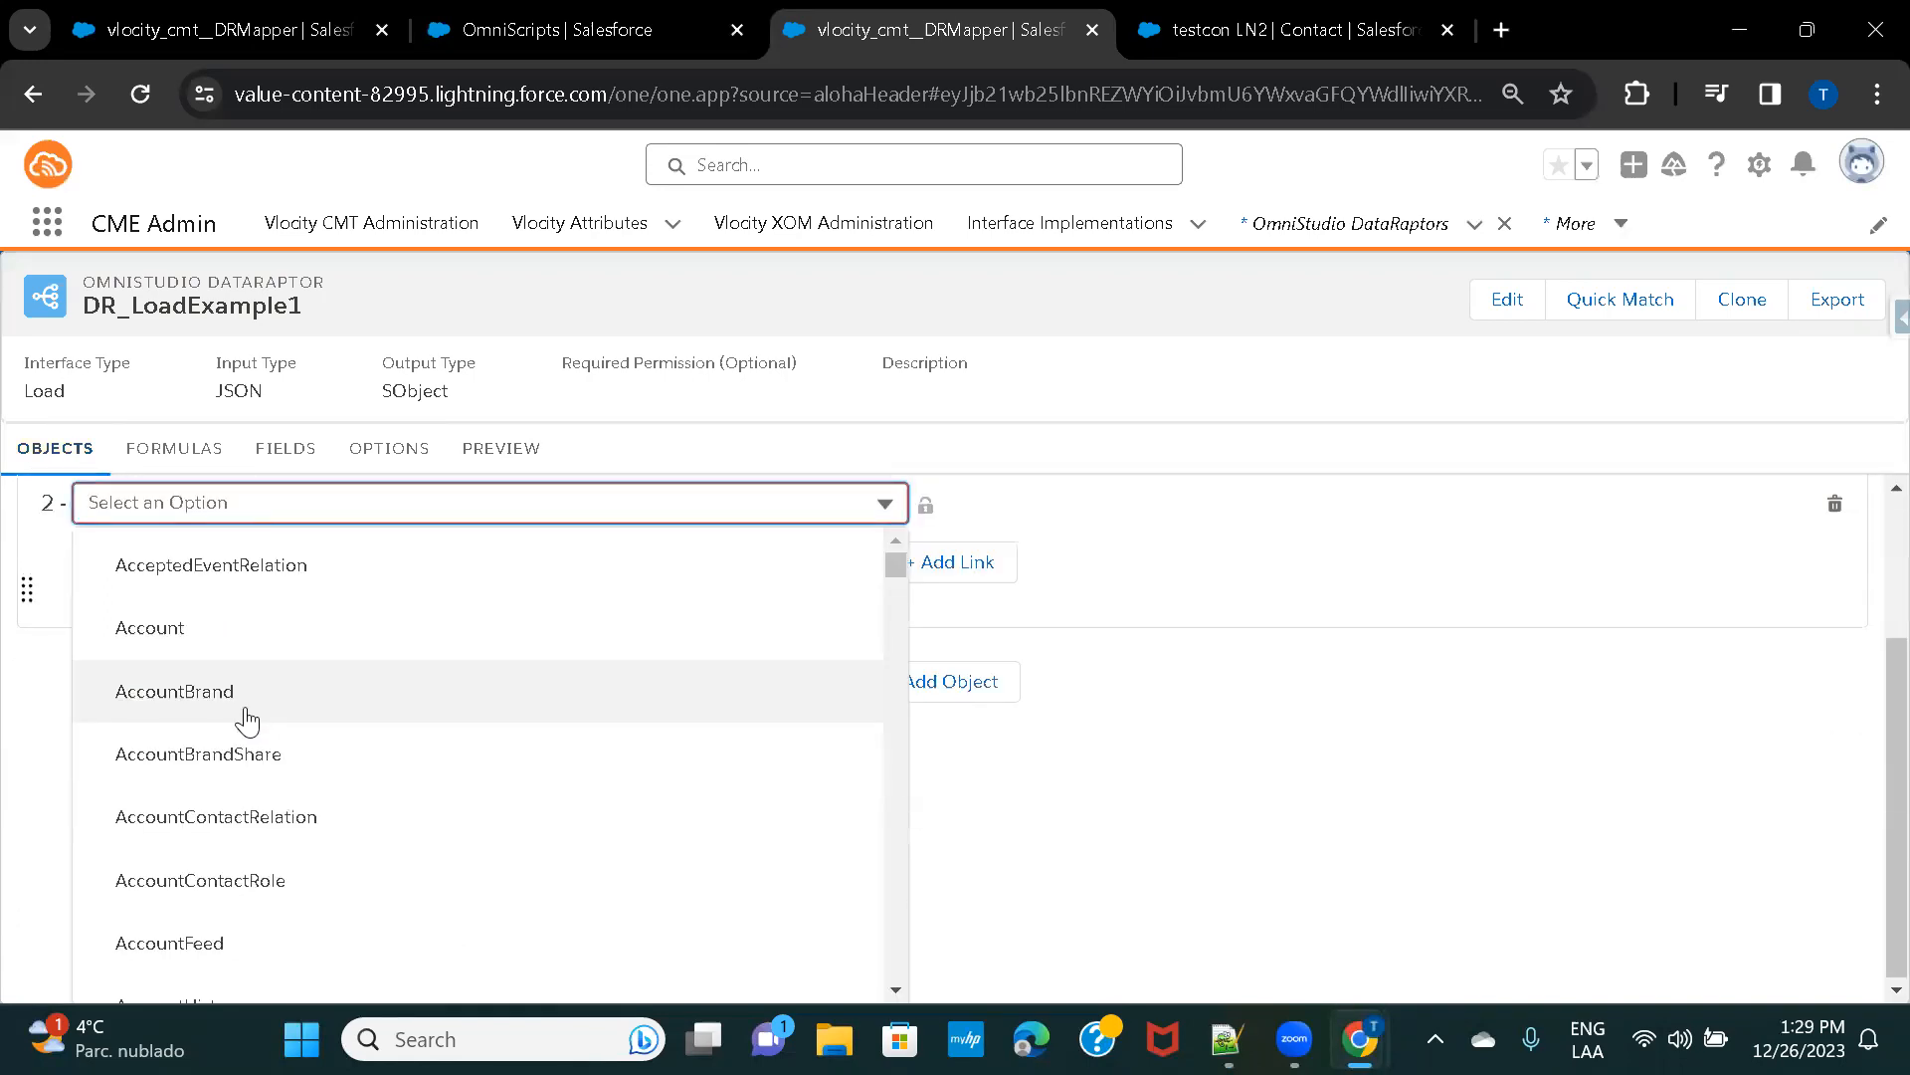
{"action": "left_click", "coordinate": [189, 629]}
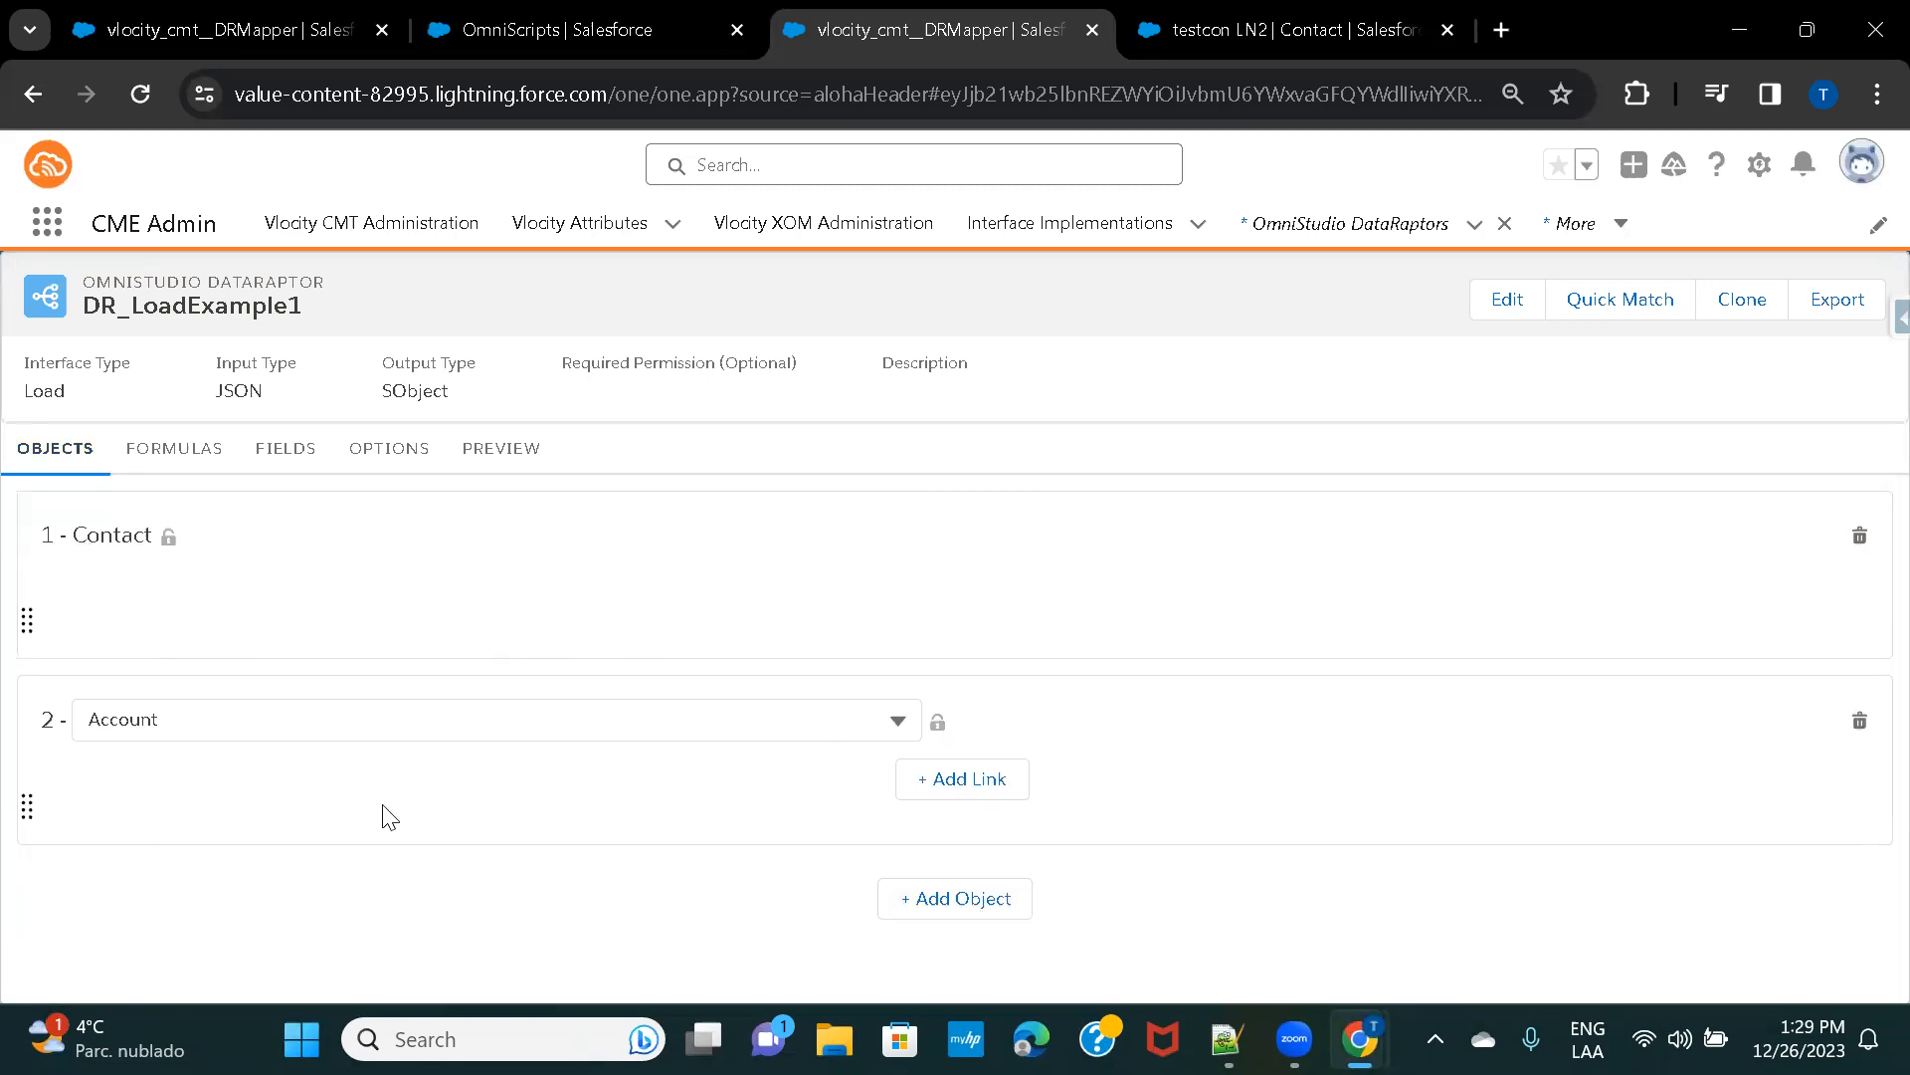
{"action": "left_click_drag", "start_coordinate": [28, 801], "coordinate": [74, 592]}
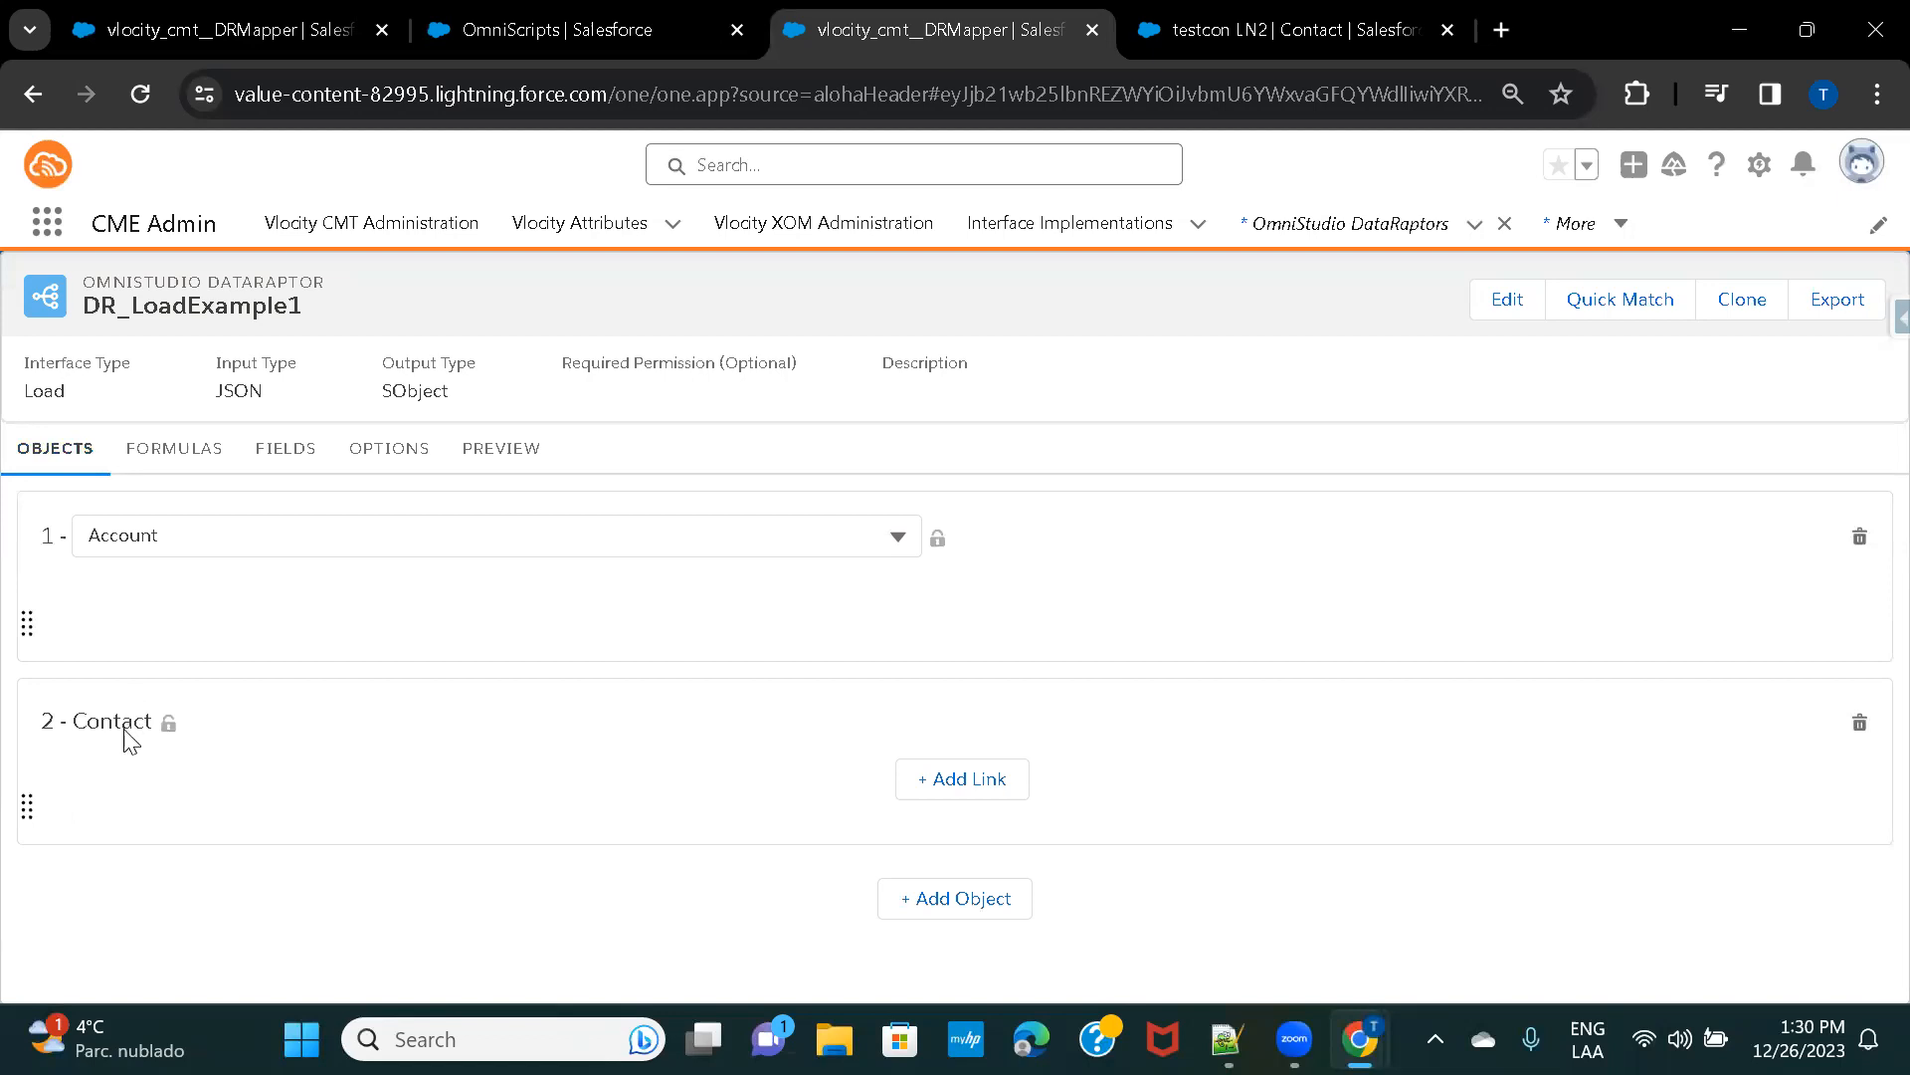
Add a link to the Contact object that sets its AccountId equal to the Id of 1 - Account.
{"action": "left_click", "coordinate": [993, 782]}
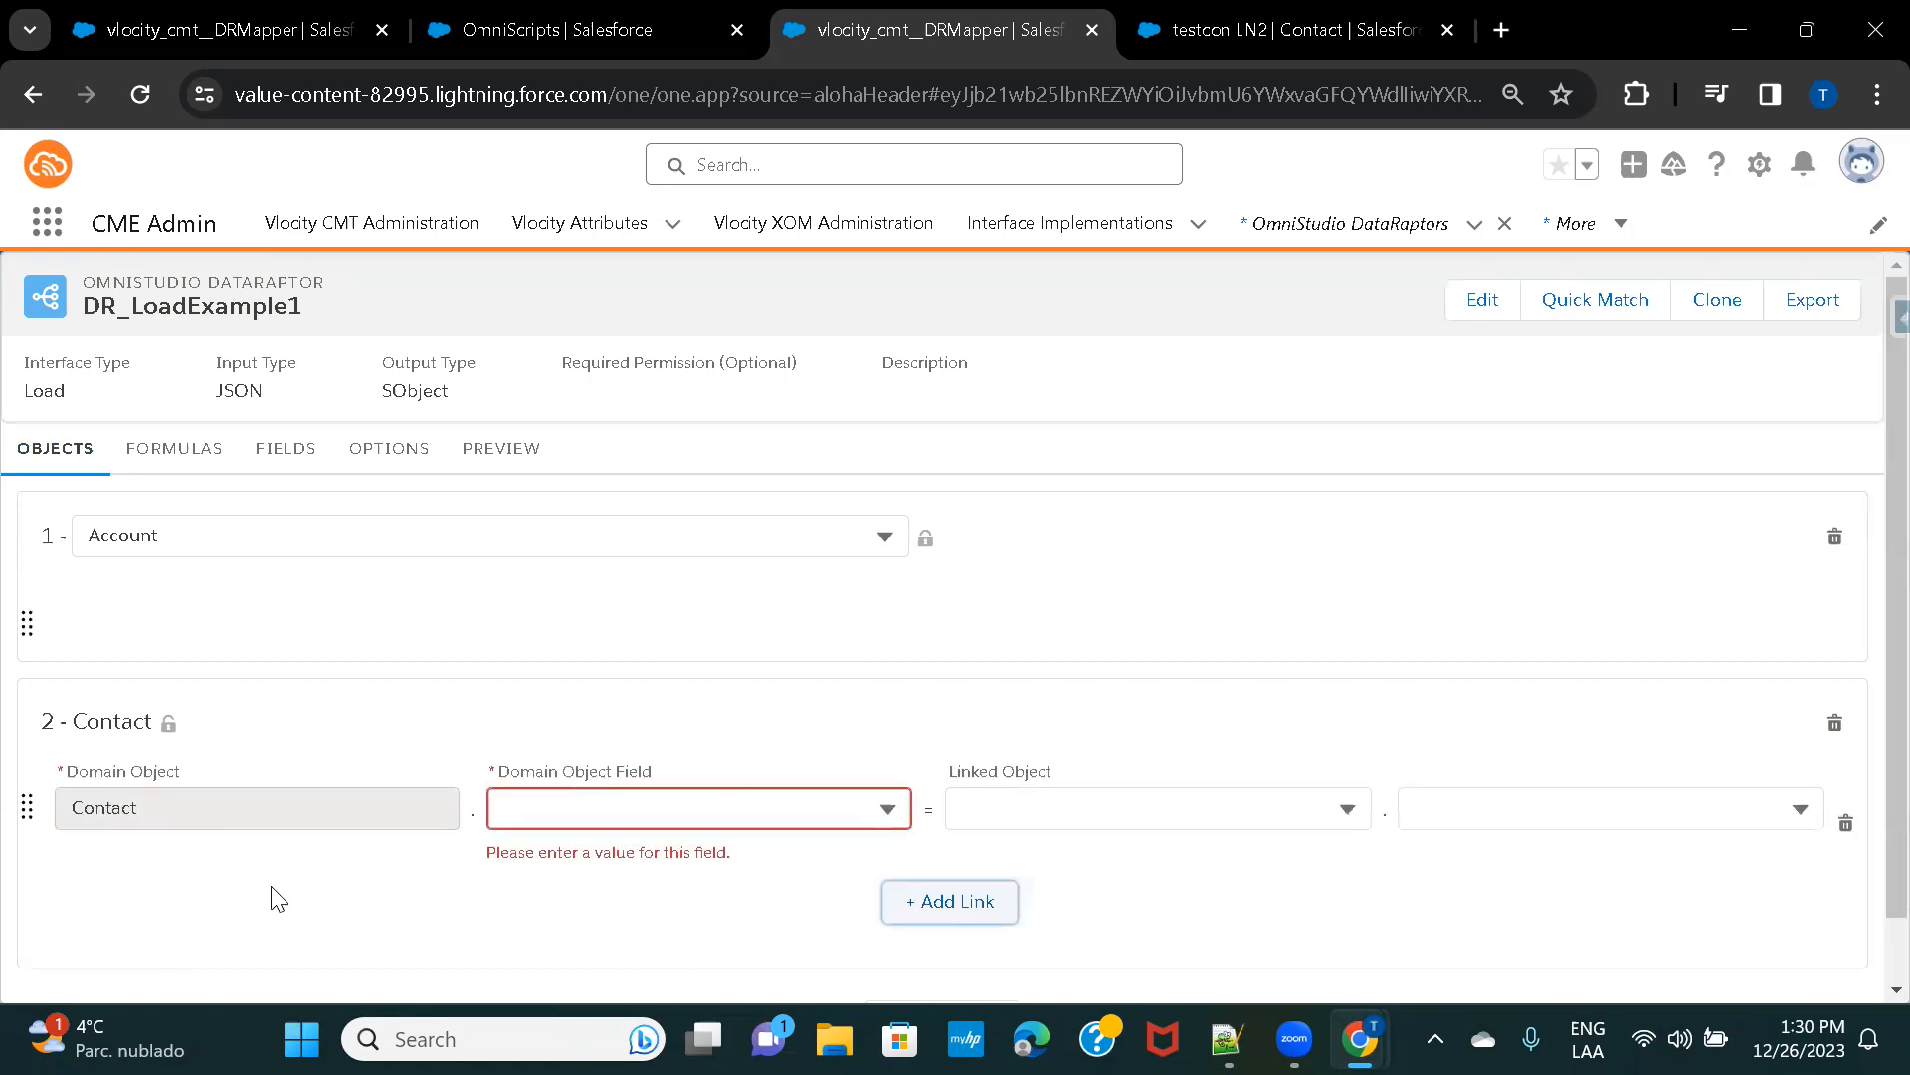
{"action": "scroll", "coordinate": [273, 896], "scroll_direction": "down", "scroll_amount": 1}
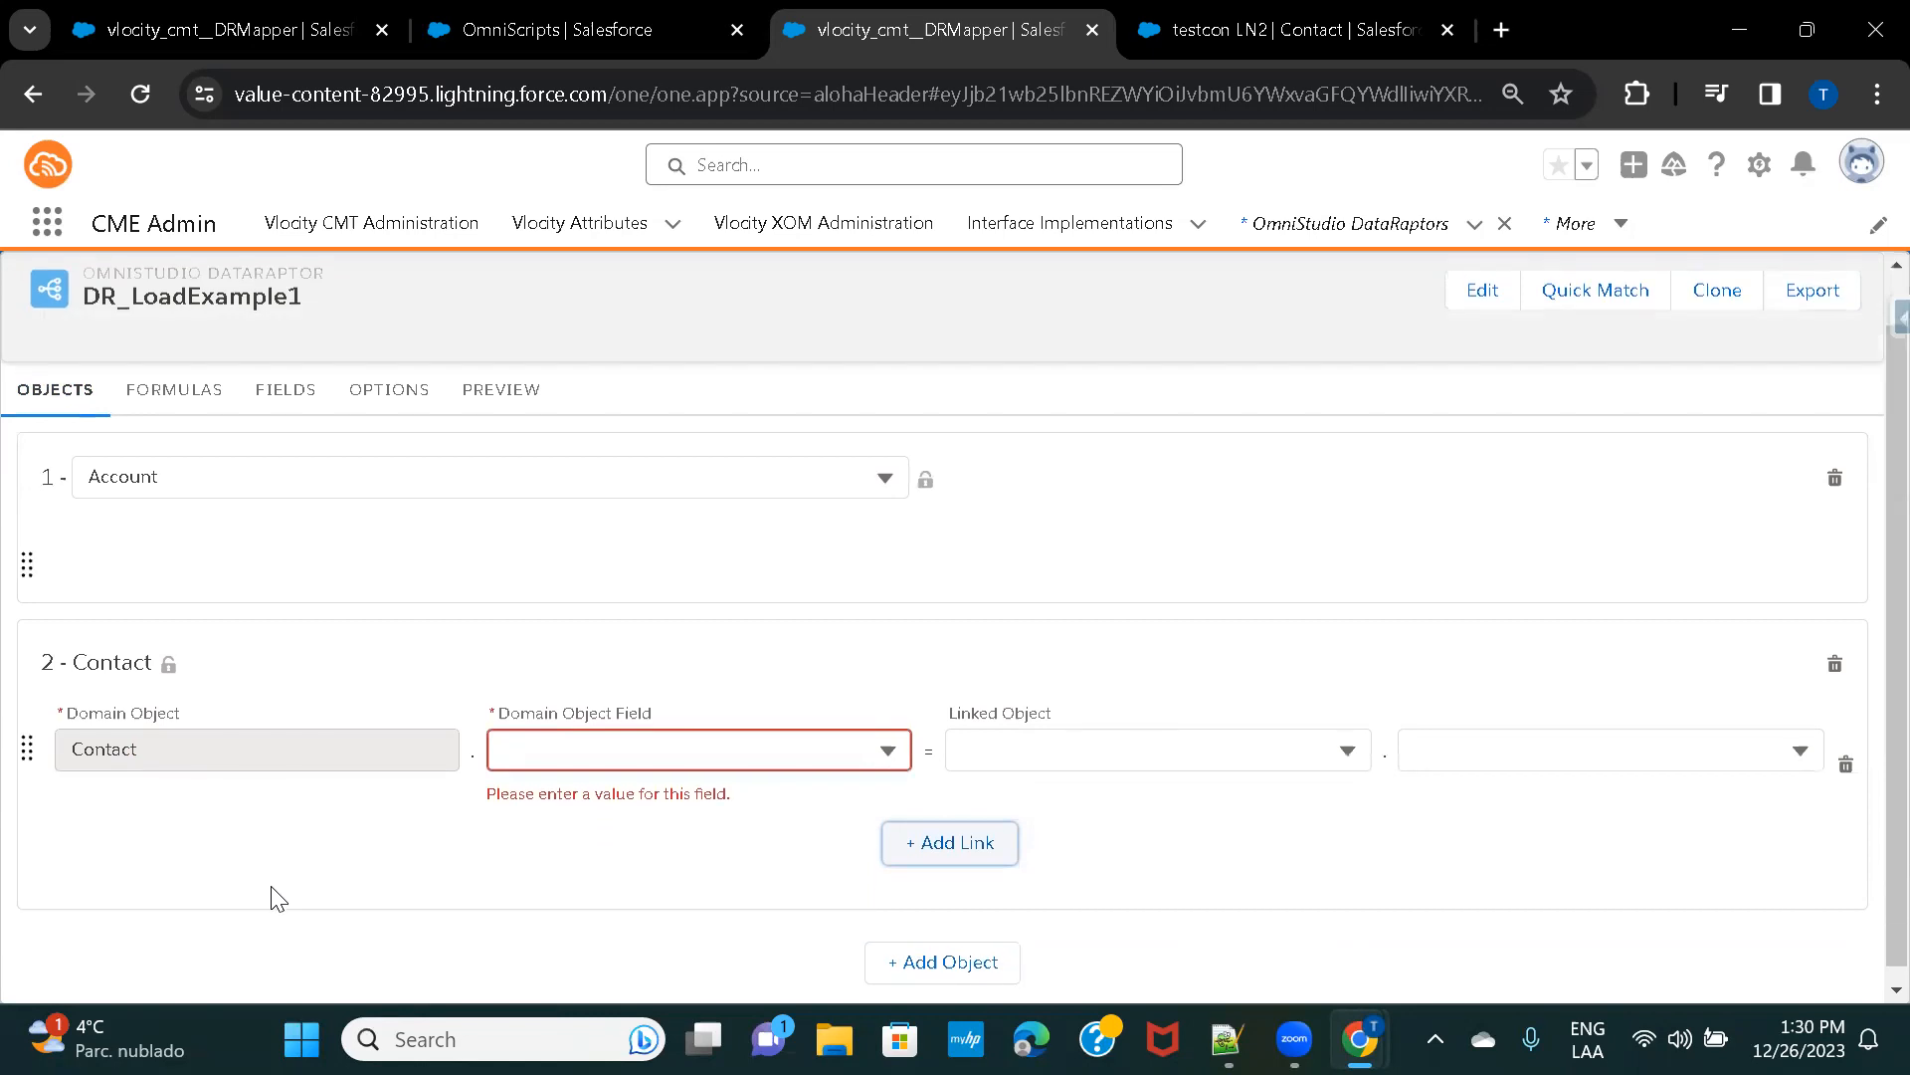
{"action": "left_click", "coordinate": [559, 745]}
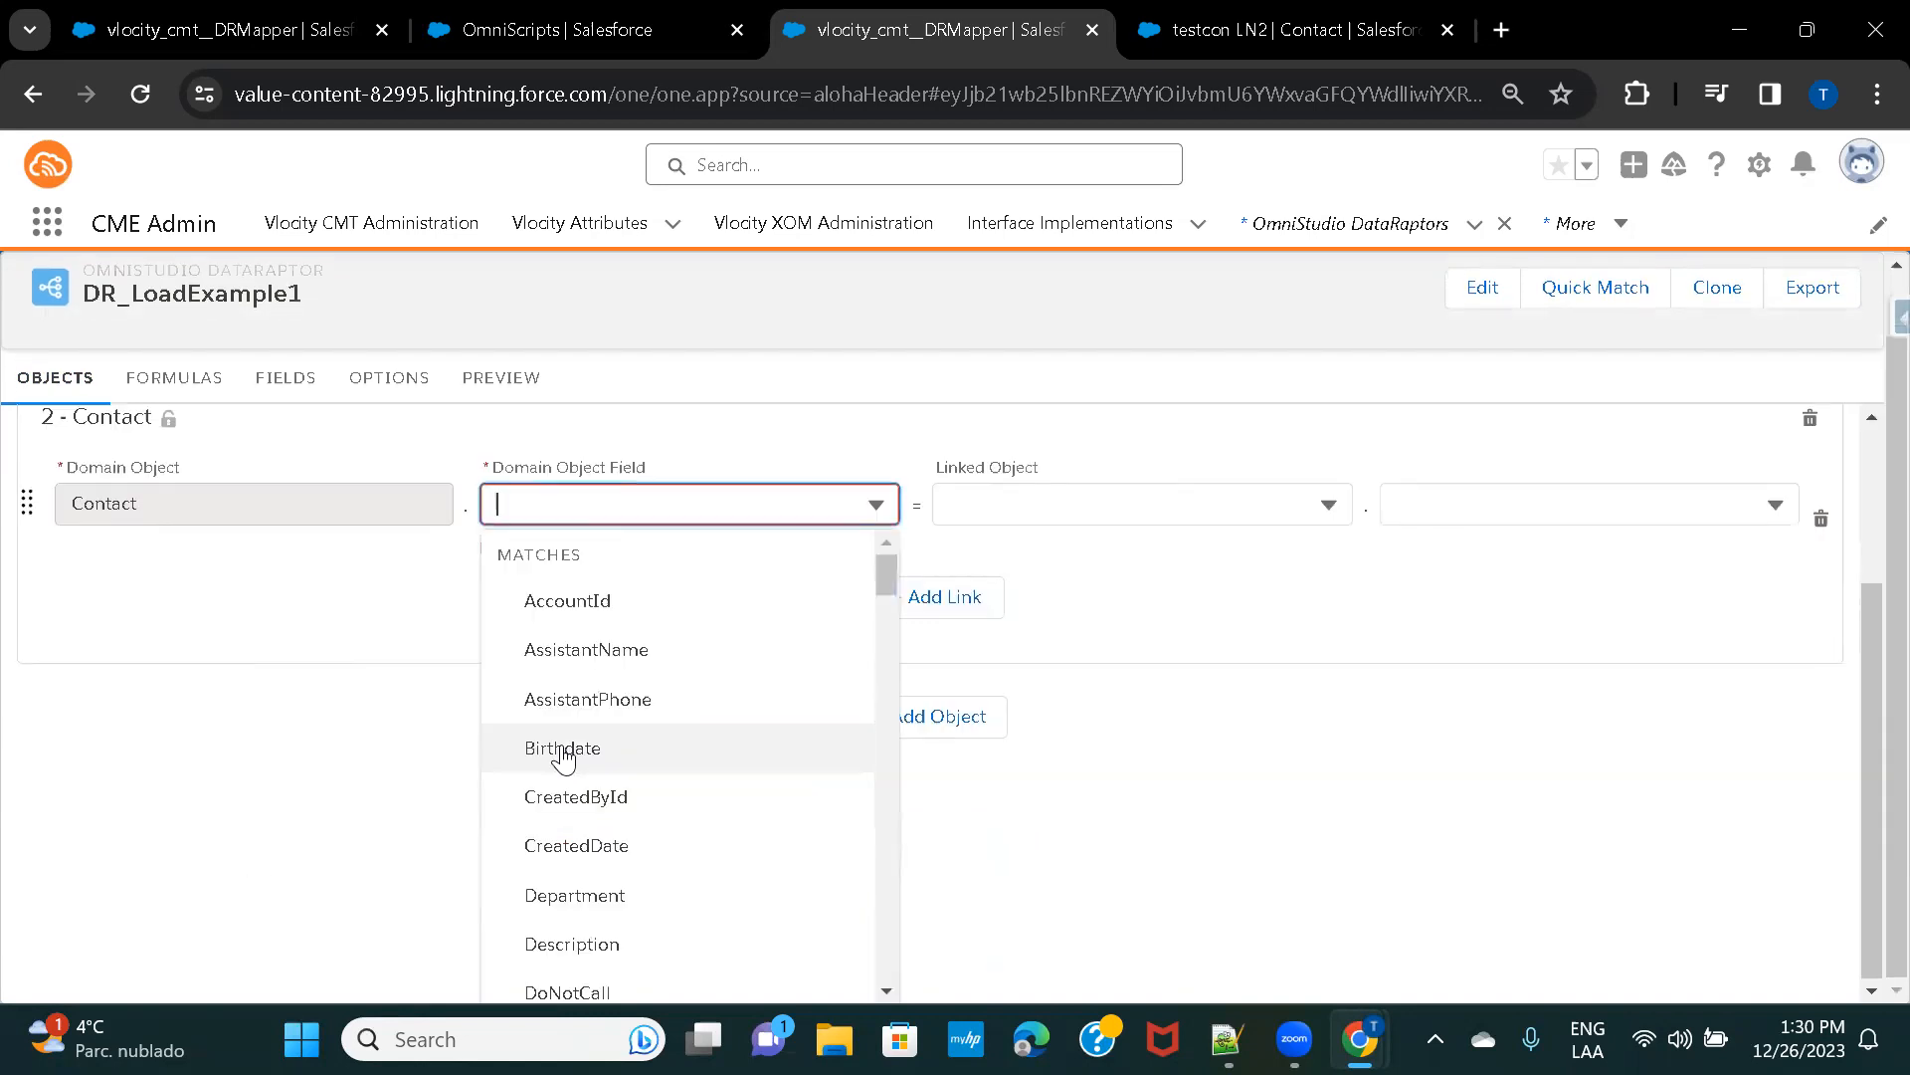
{"action": "left_click", "coordinate": [606, 601]}
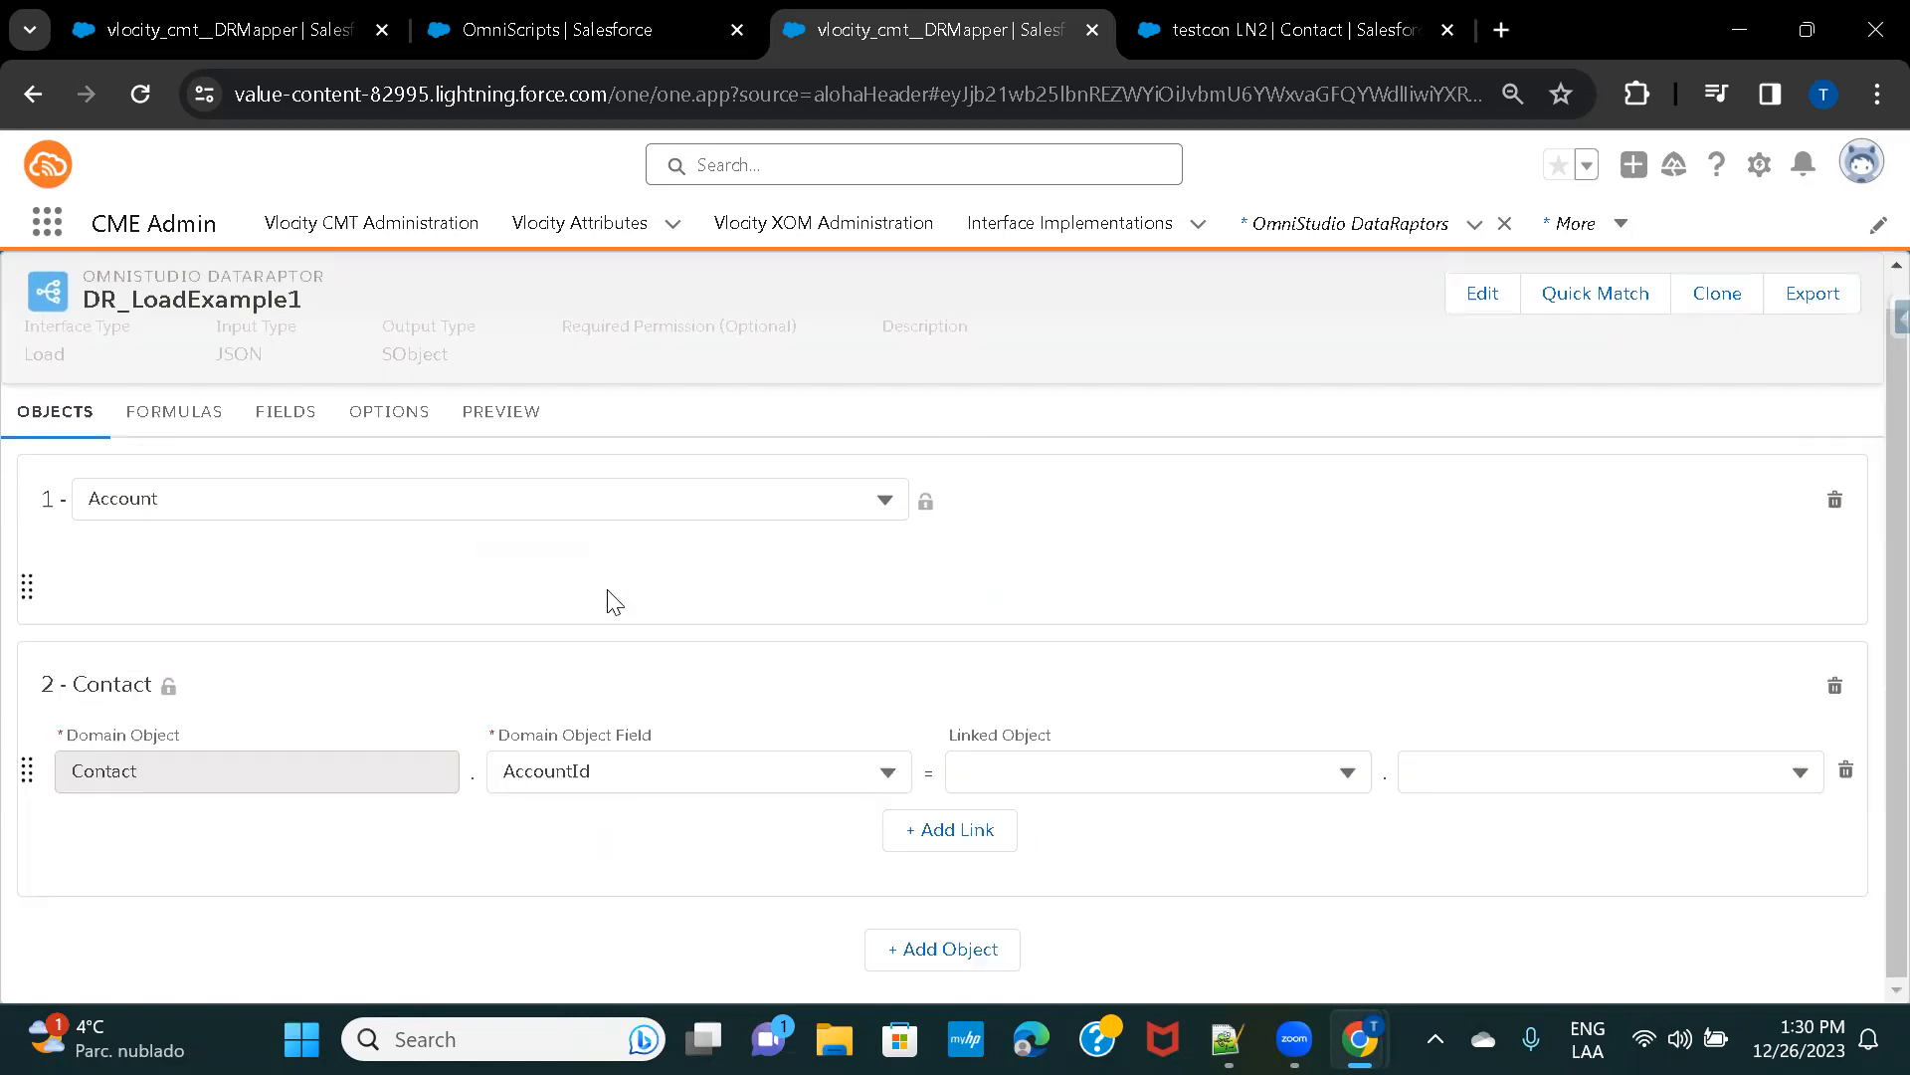
{"action": "left_click", "coordinate": [1096, 767]}
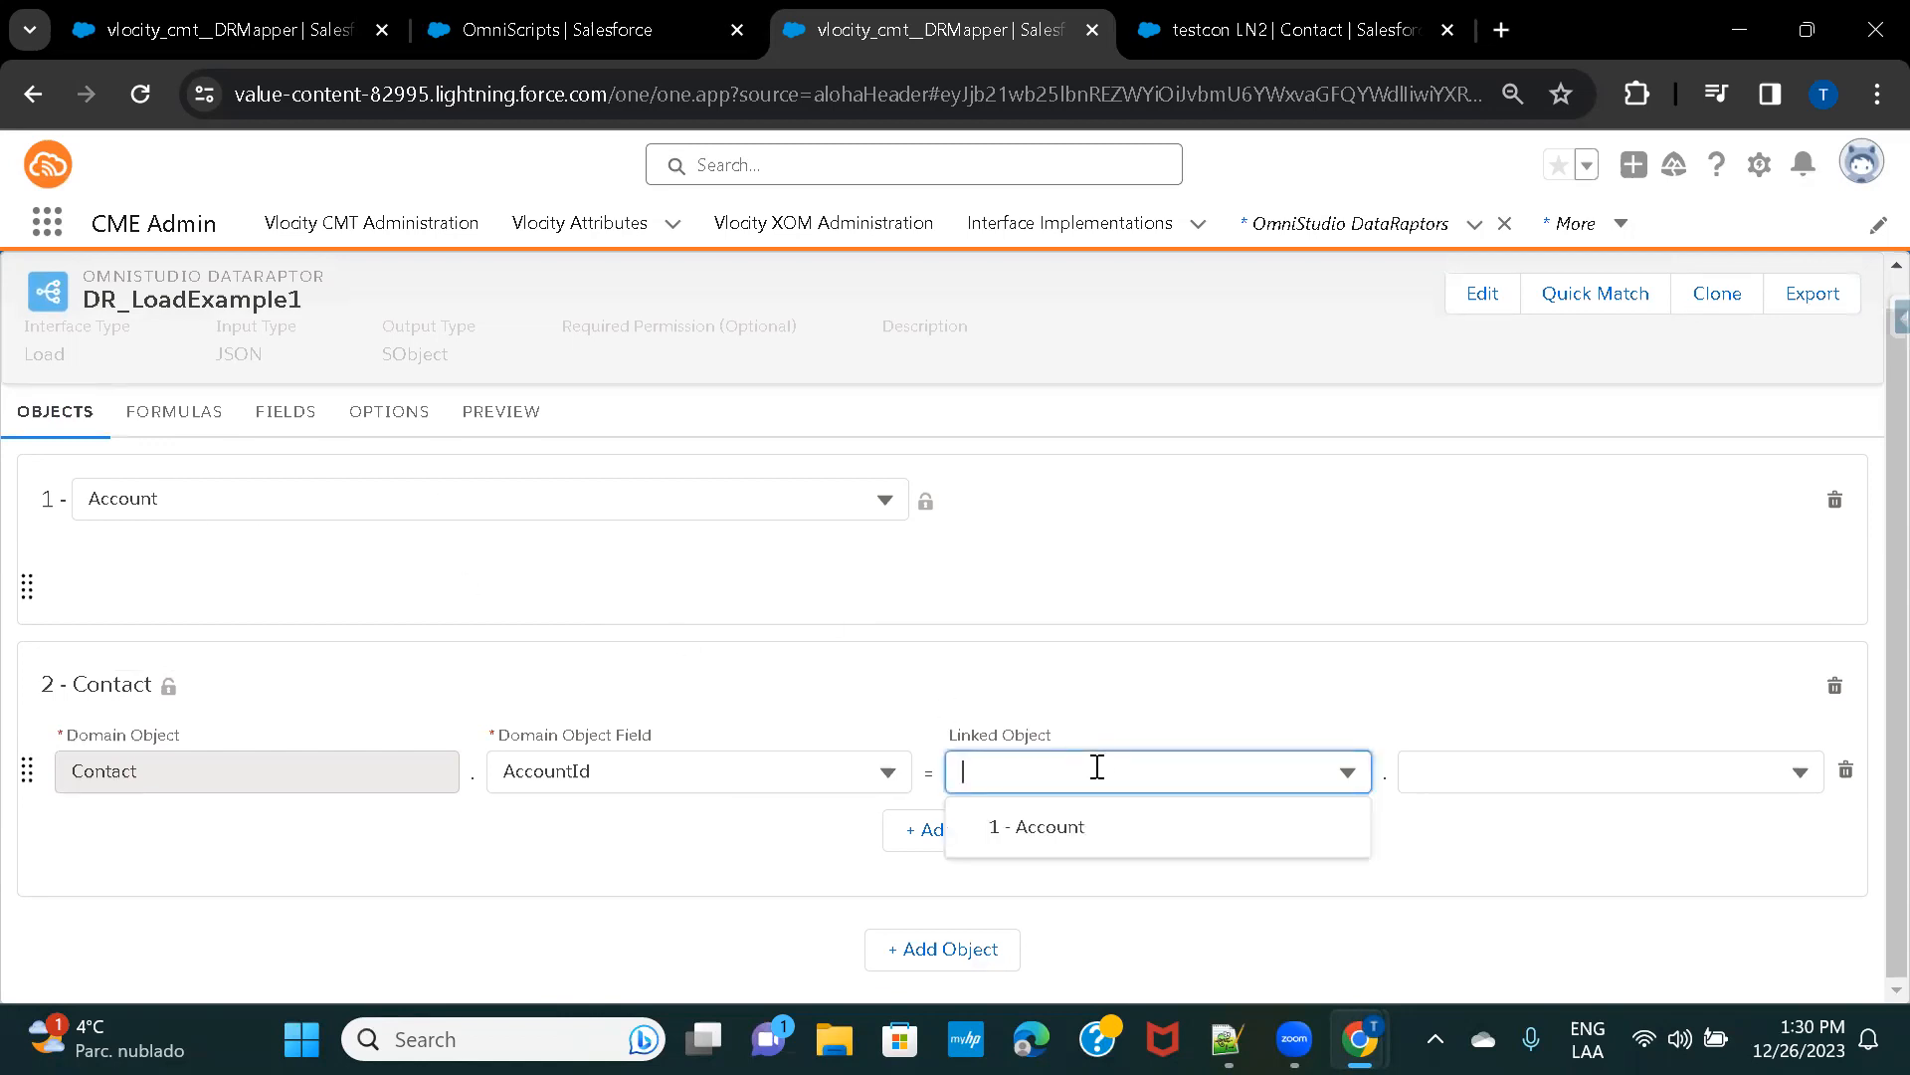
{"action": "left_click", "coordinate": [1037, 834]}
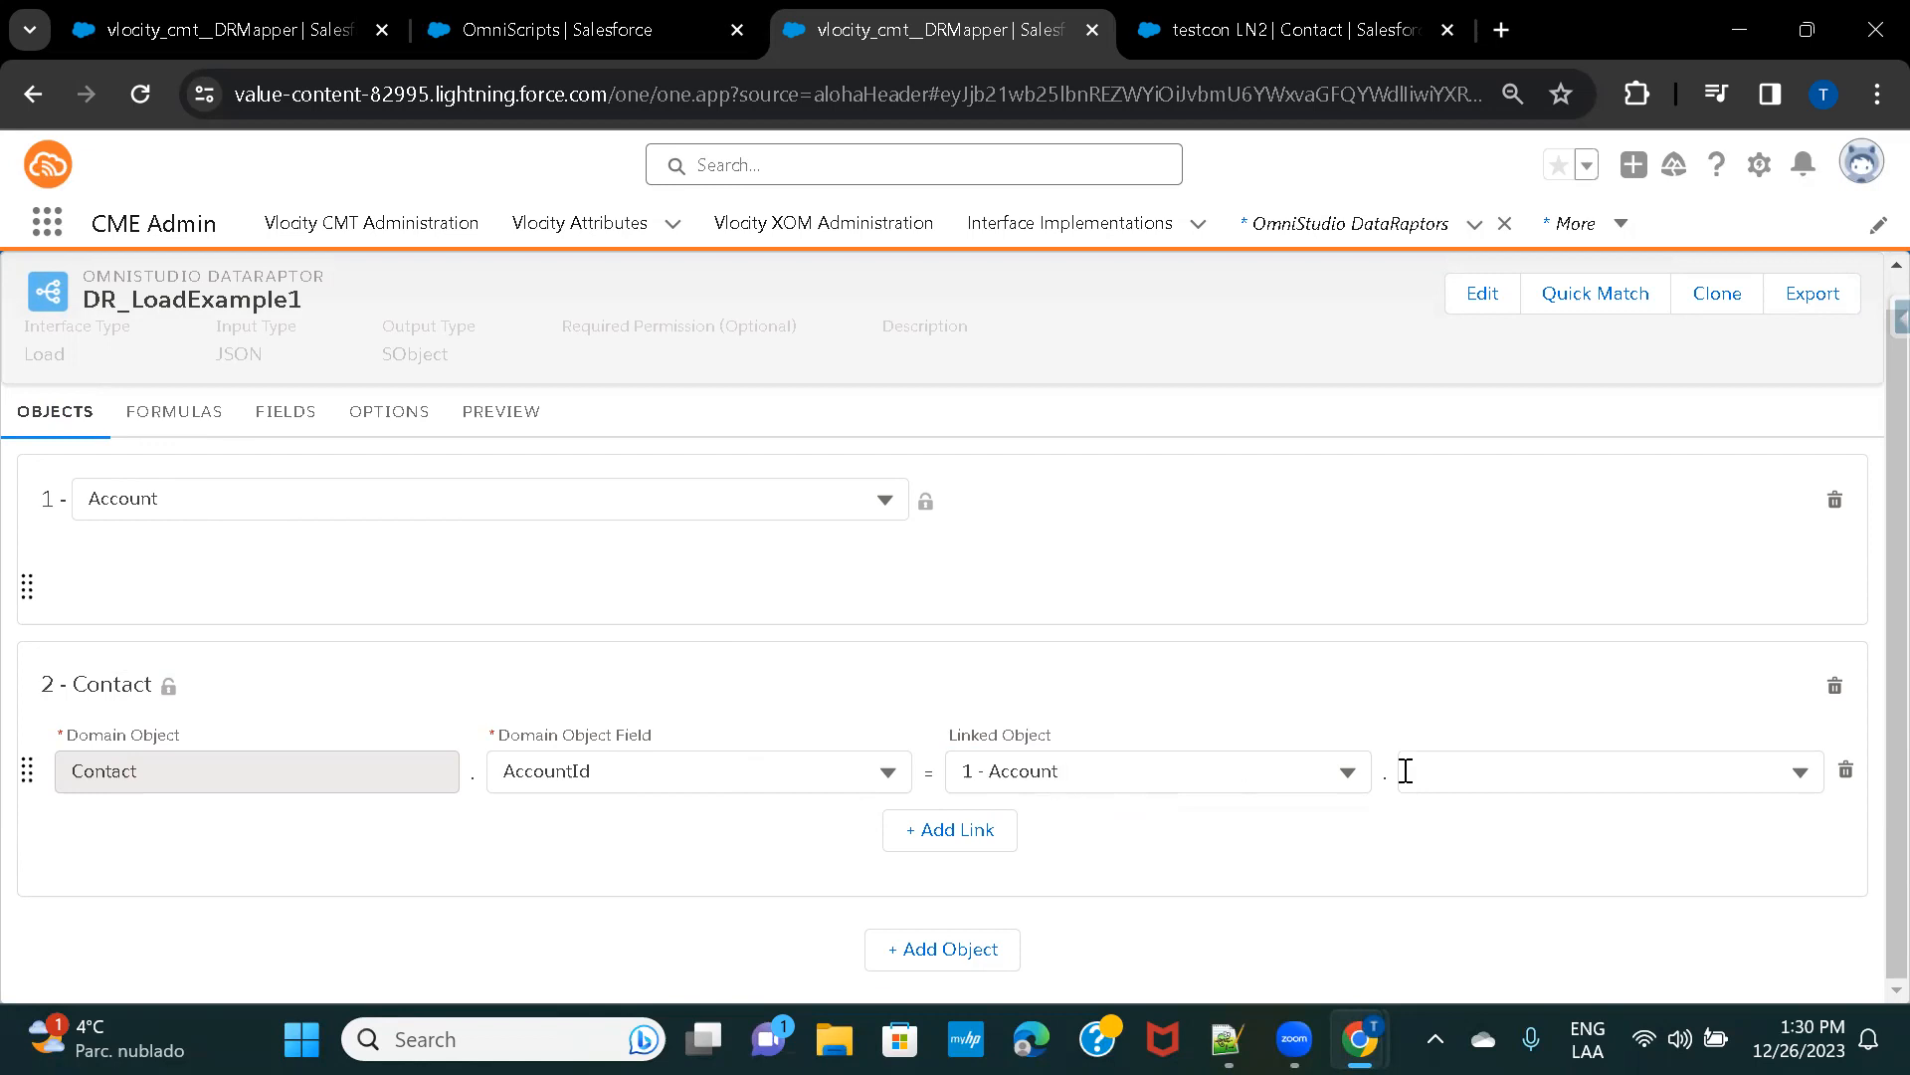
{"action": "left_click", "coordinate": [1586, 782]}
{"action": "type", "text": "id"}
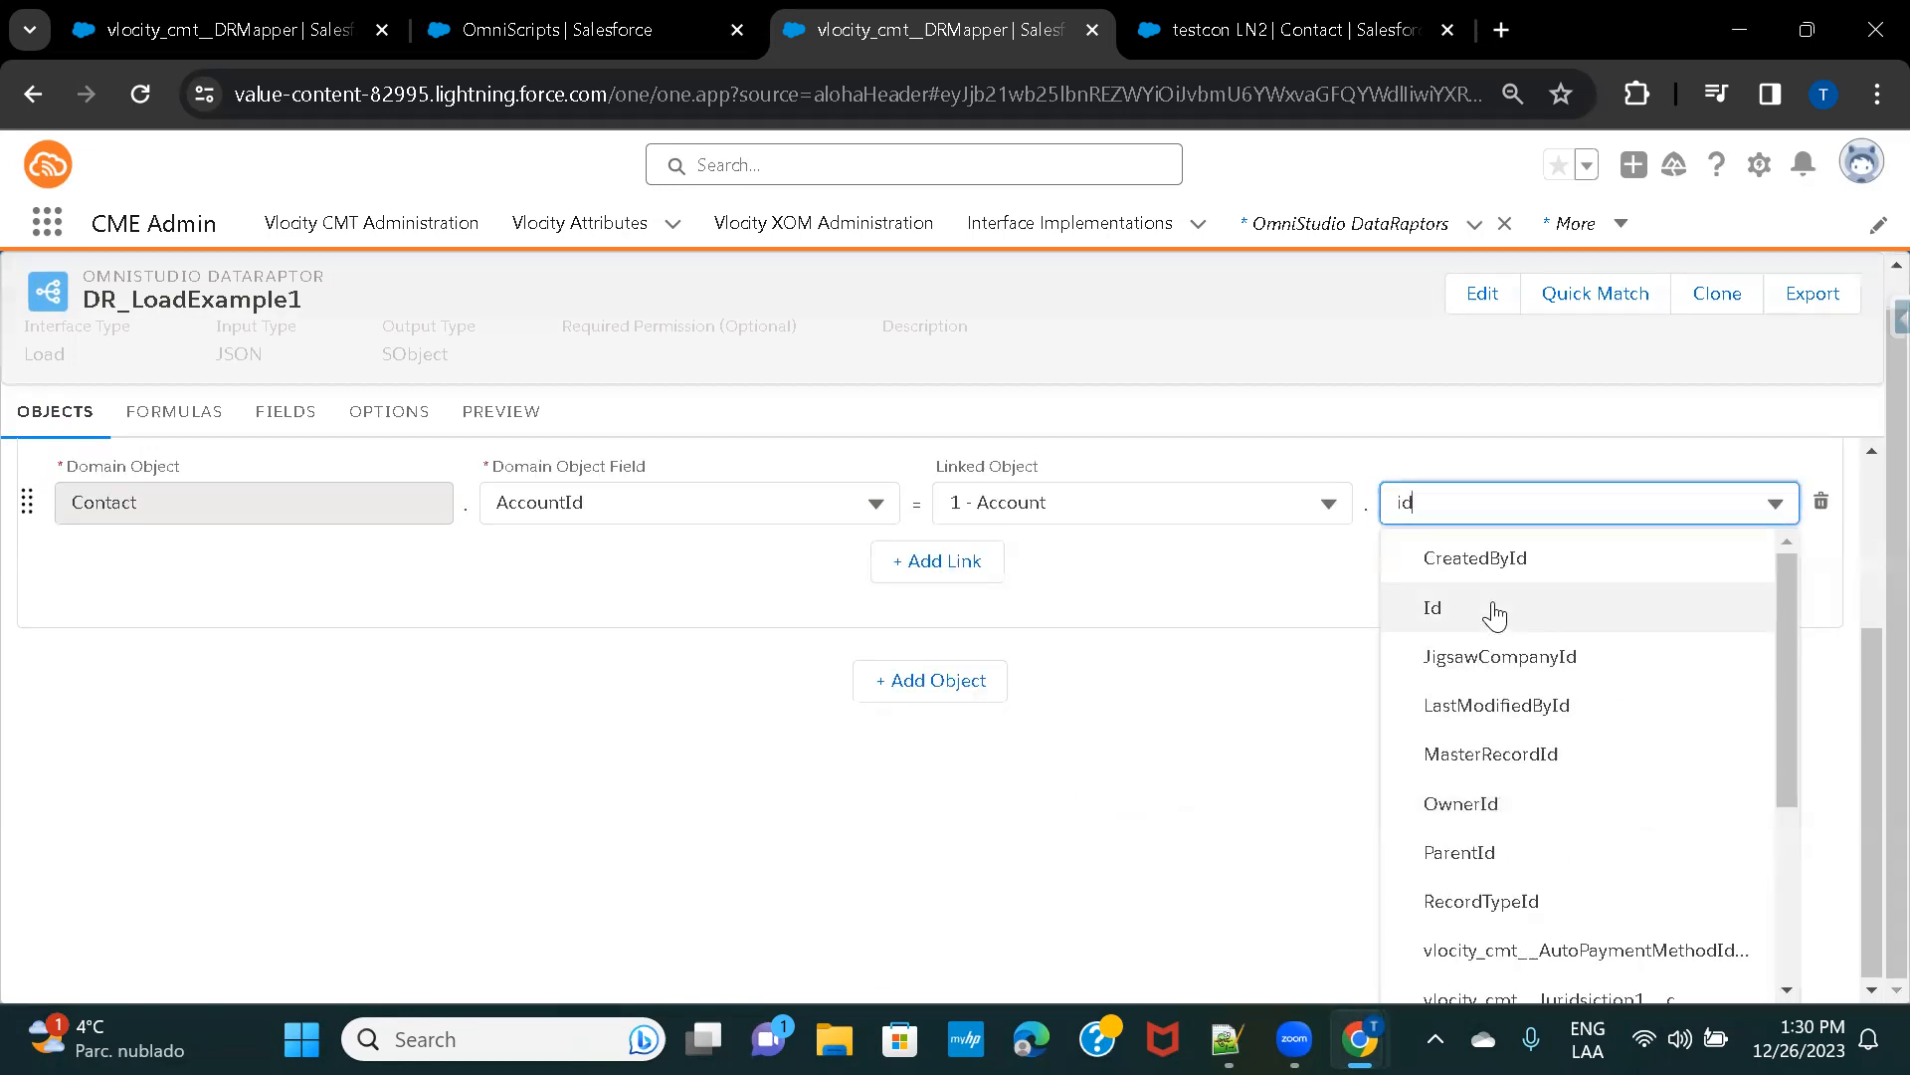
{"action": "left_click", "coordinate": [1493, 614]}
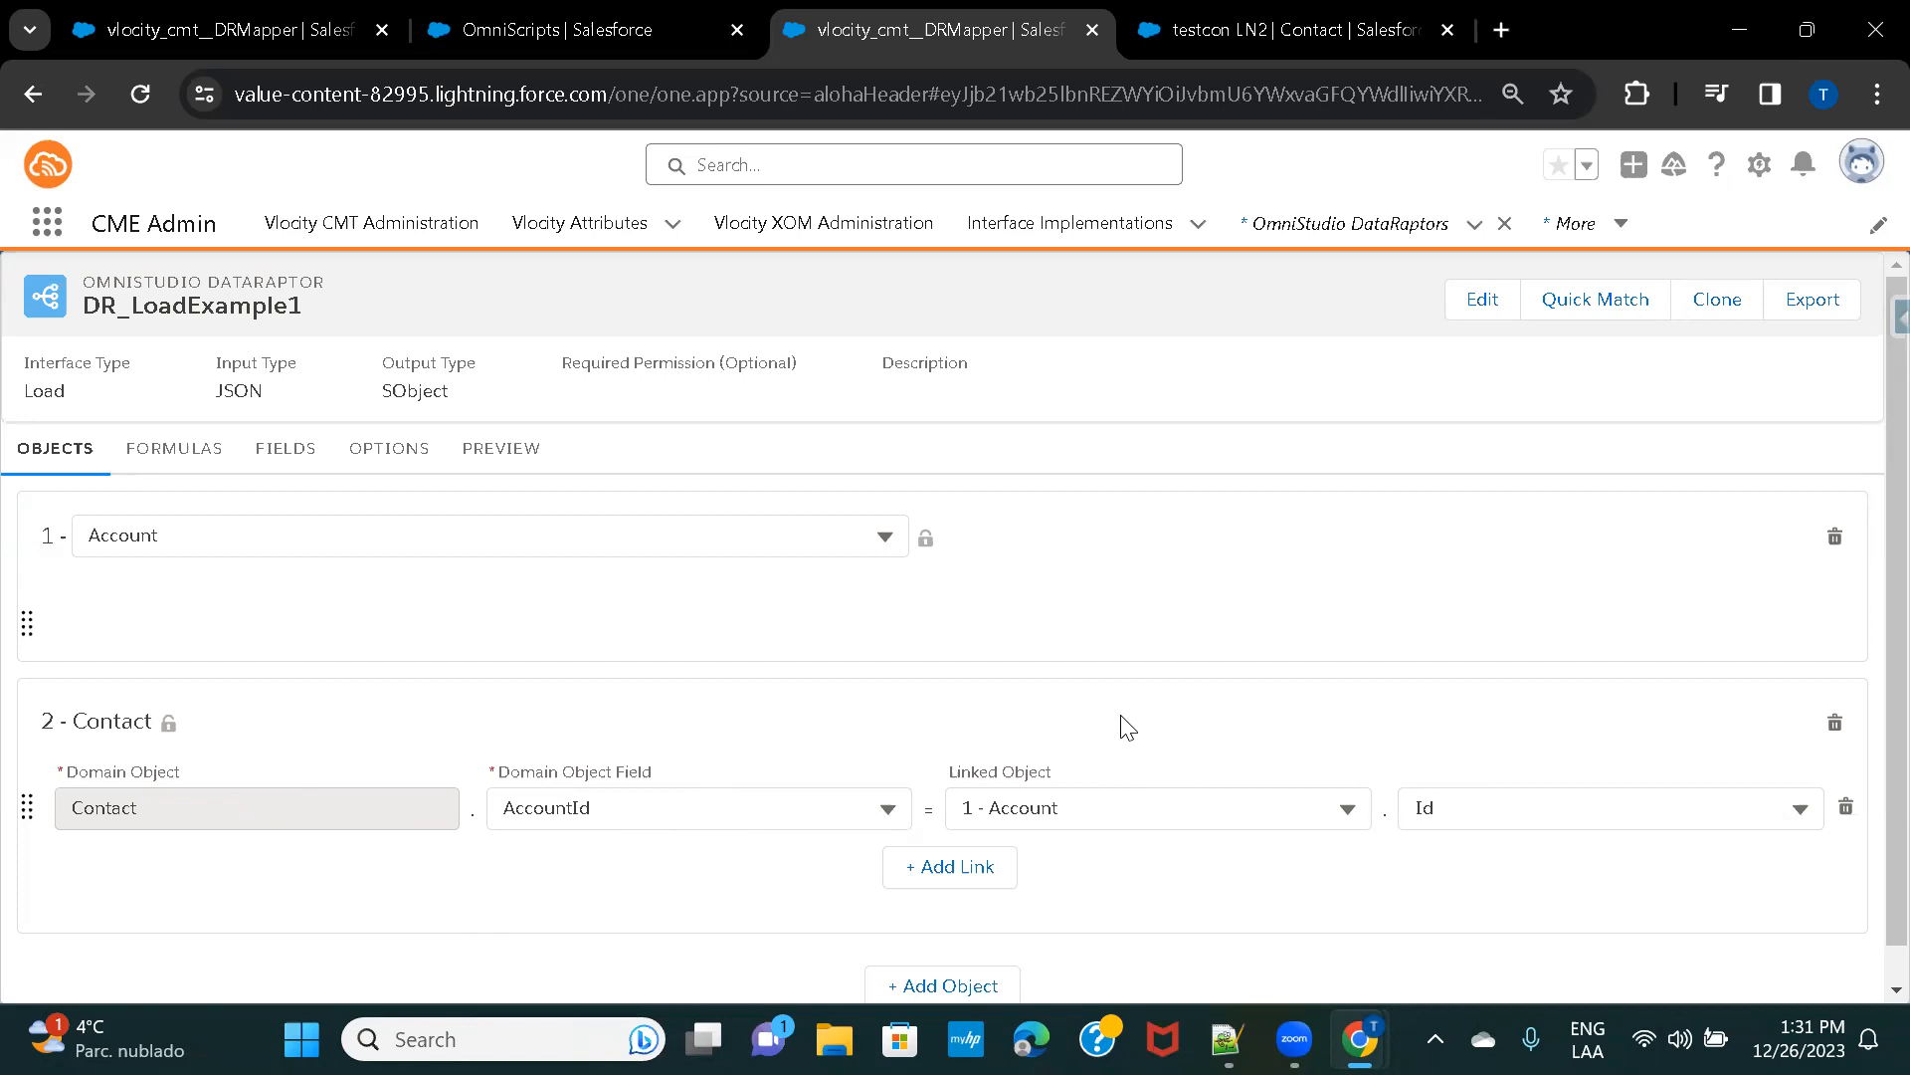
Delete the ContactId to Id mapping from the Contact field mappings.
{"action": "left_click", "coordinate": [271, 457]}
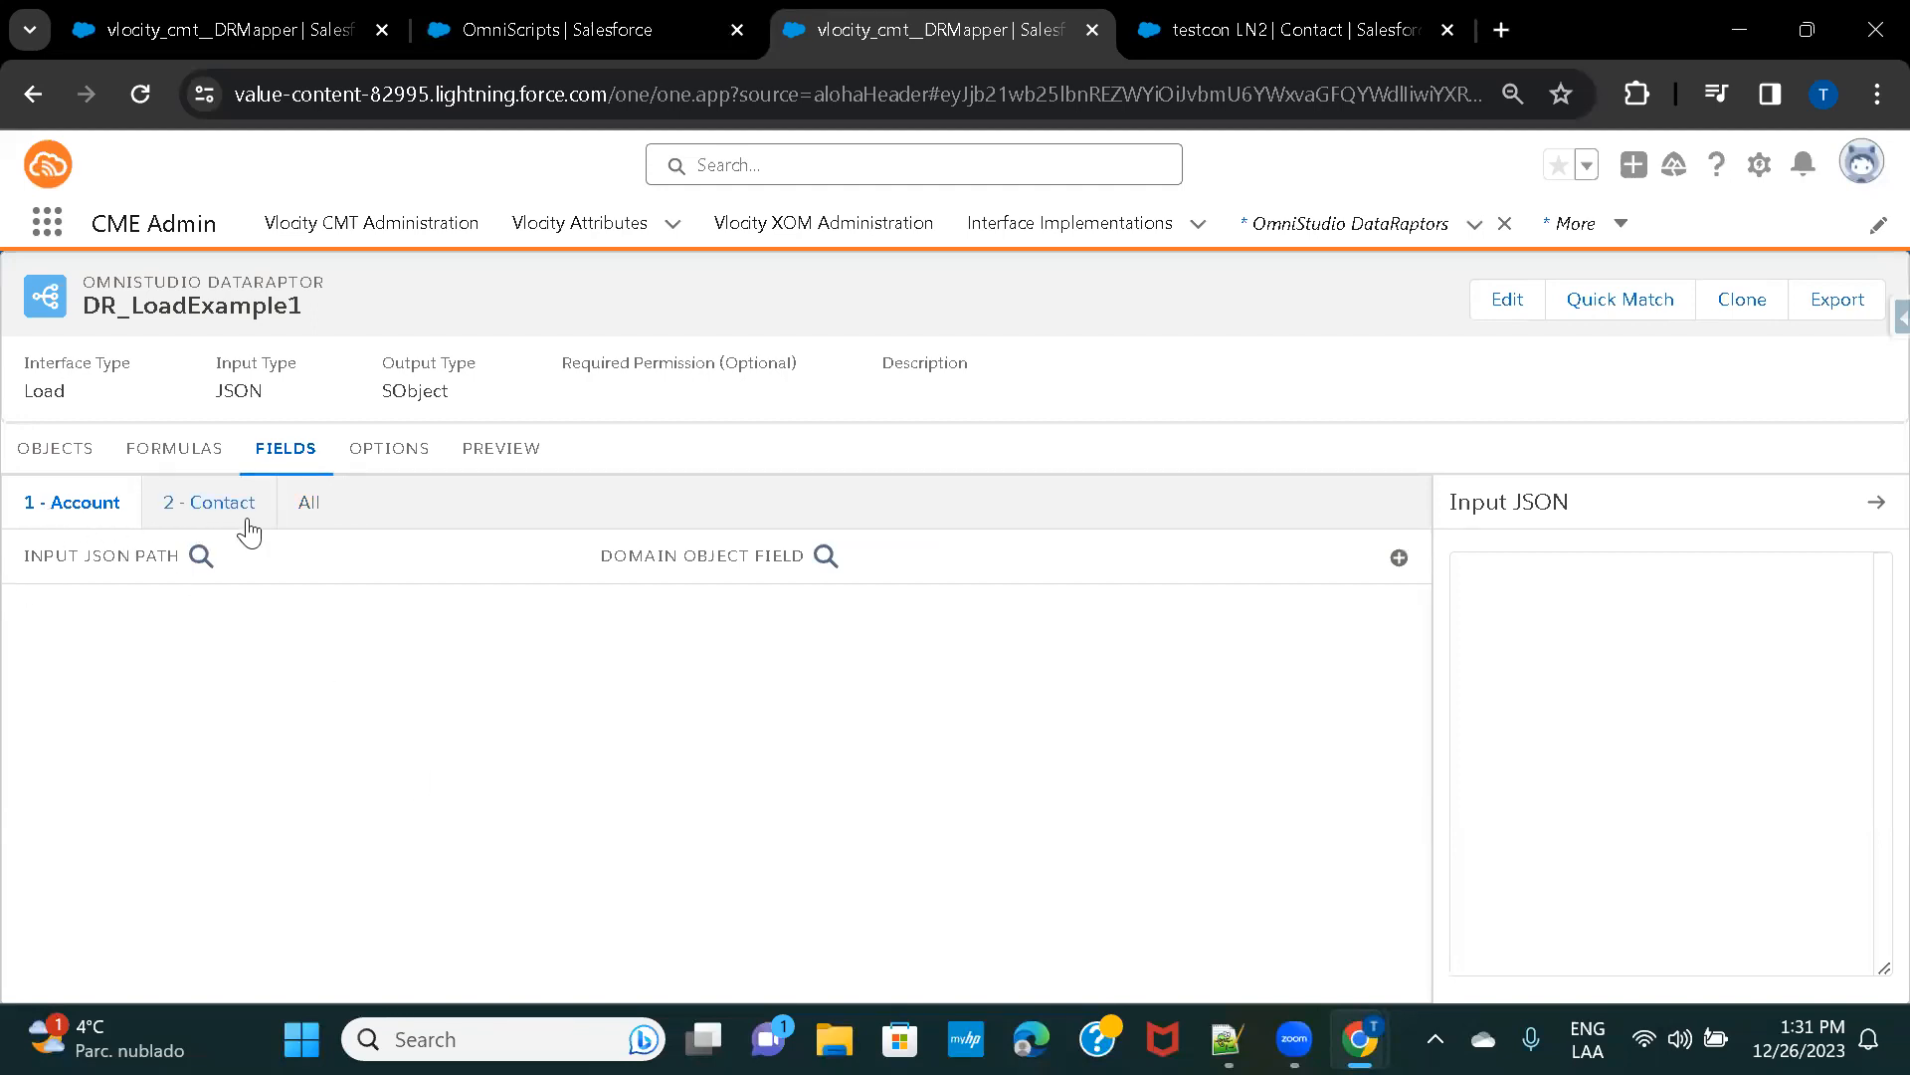
{"action": "left_click", "coordinate": [216, 513]}
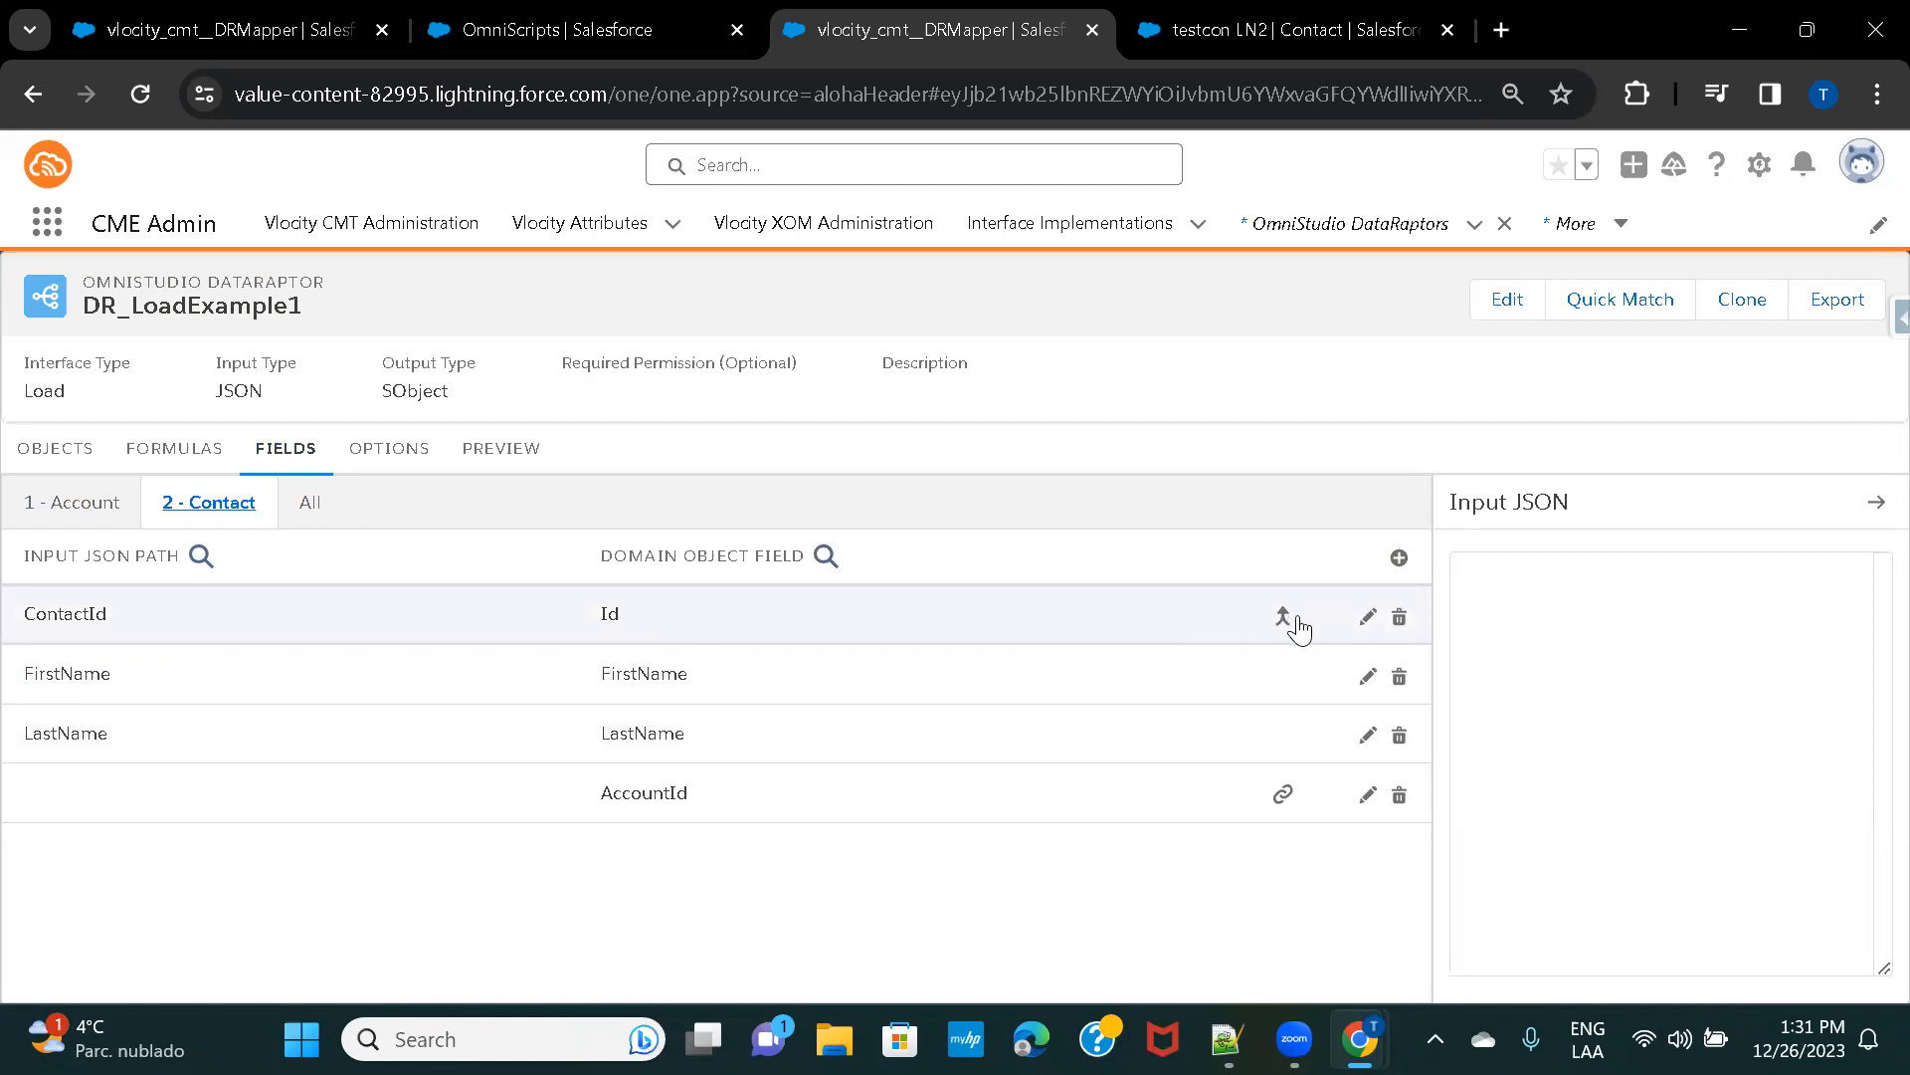
{"action": "left_click", "coordinate": [1399, 617]}
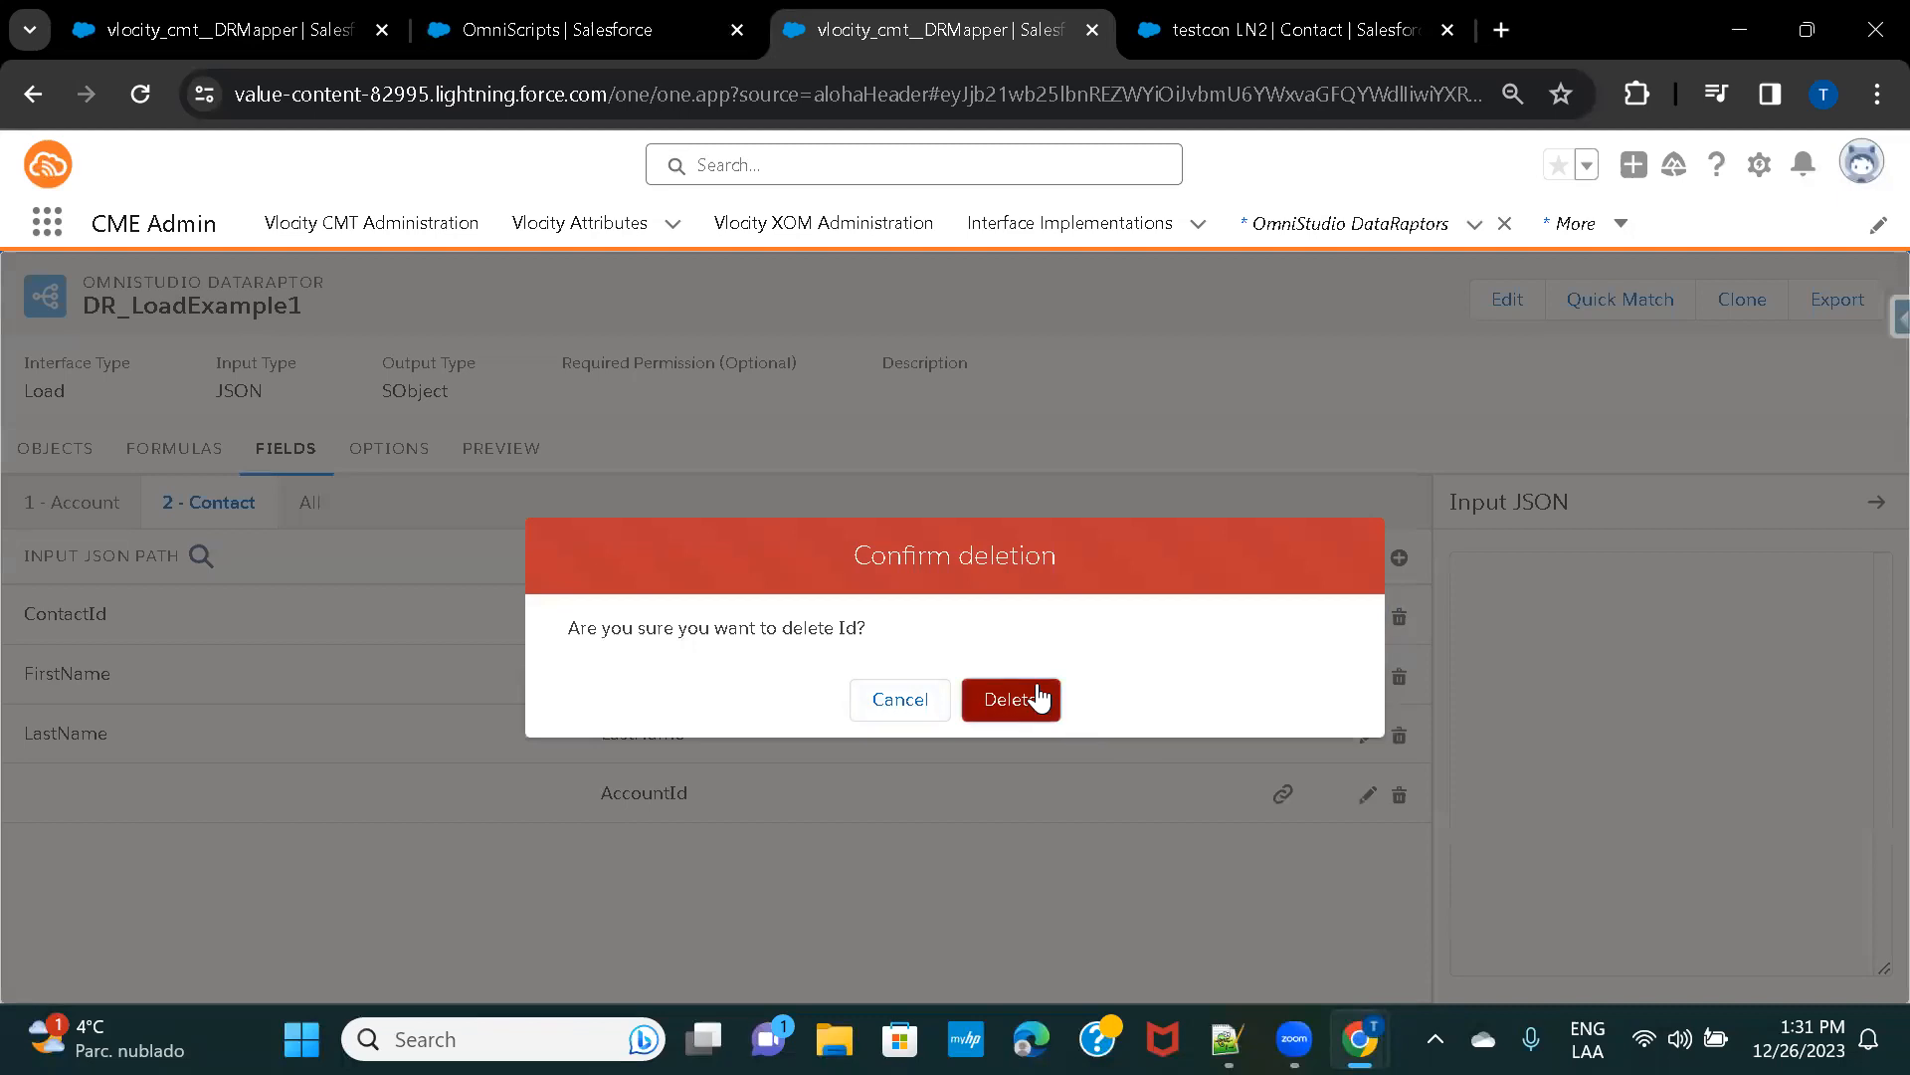
{"action": "left_click", "coordinate": [1032, 697]}
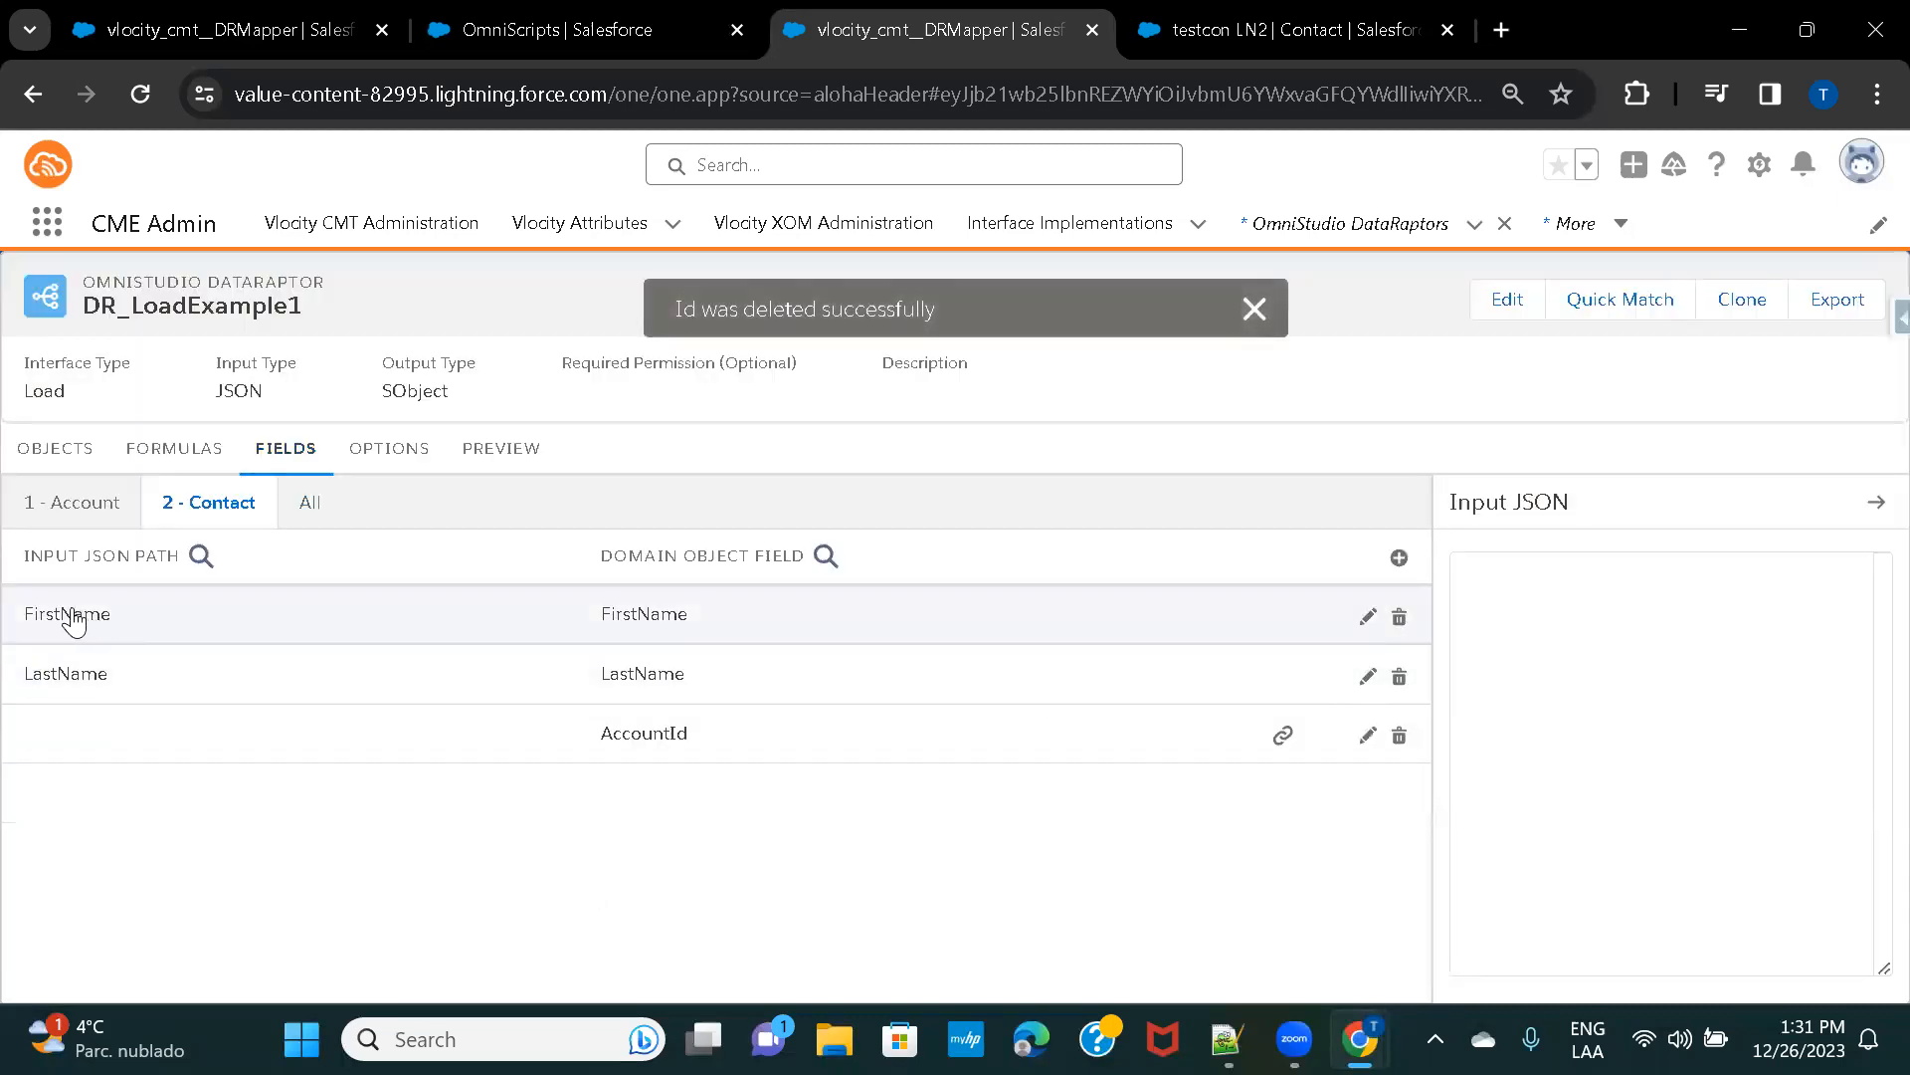
Add an Account field mapping from the input JSON path AccountName to the domain object field Name.
{"action": "left_click", "coordinate": [109, 514]}
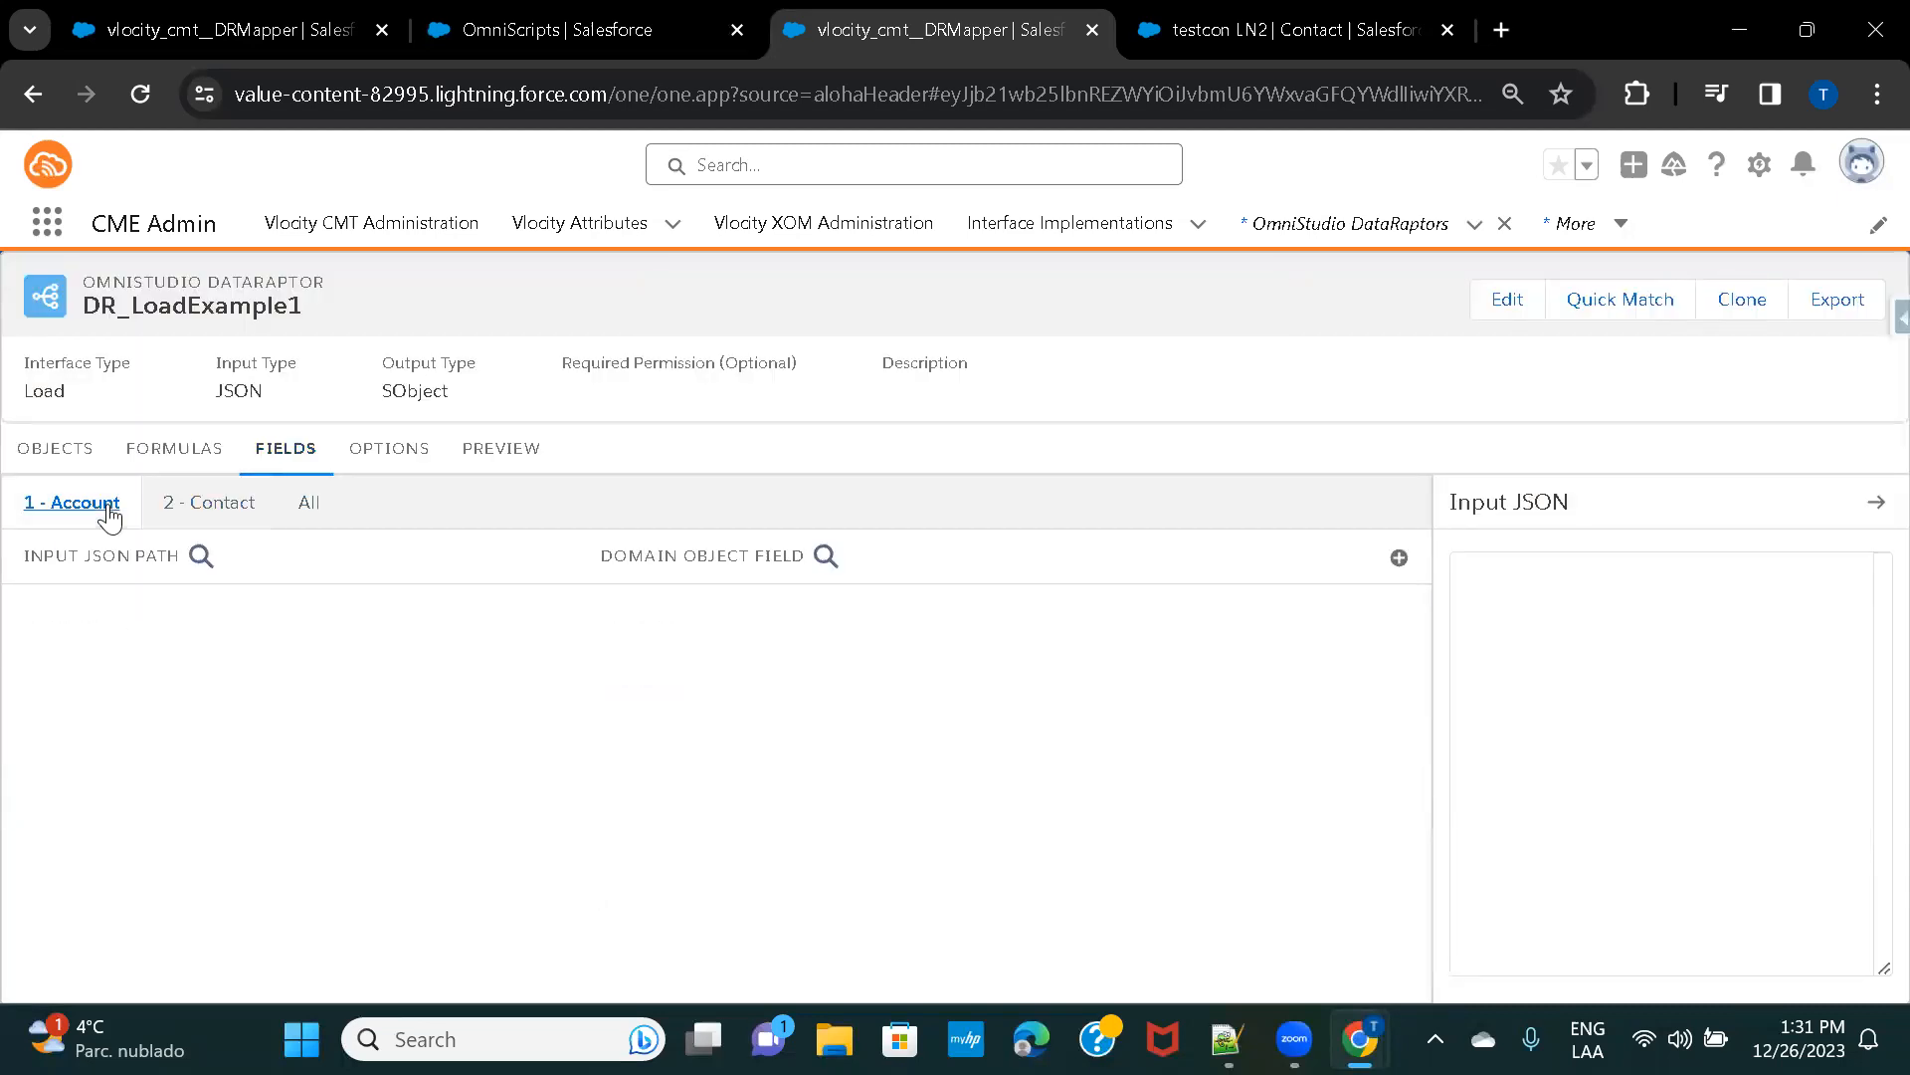
{"action": "left_click", "coordinate": [1398, 556]}
{"action": "left_click", "coordinate": [154, 582]}
{"action": "type", "text": "N"}
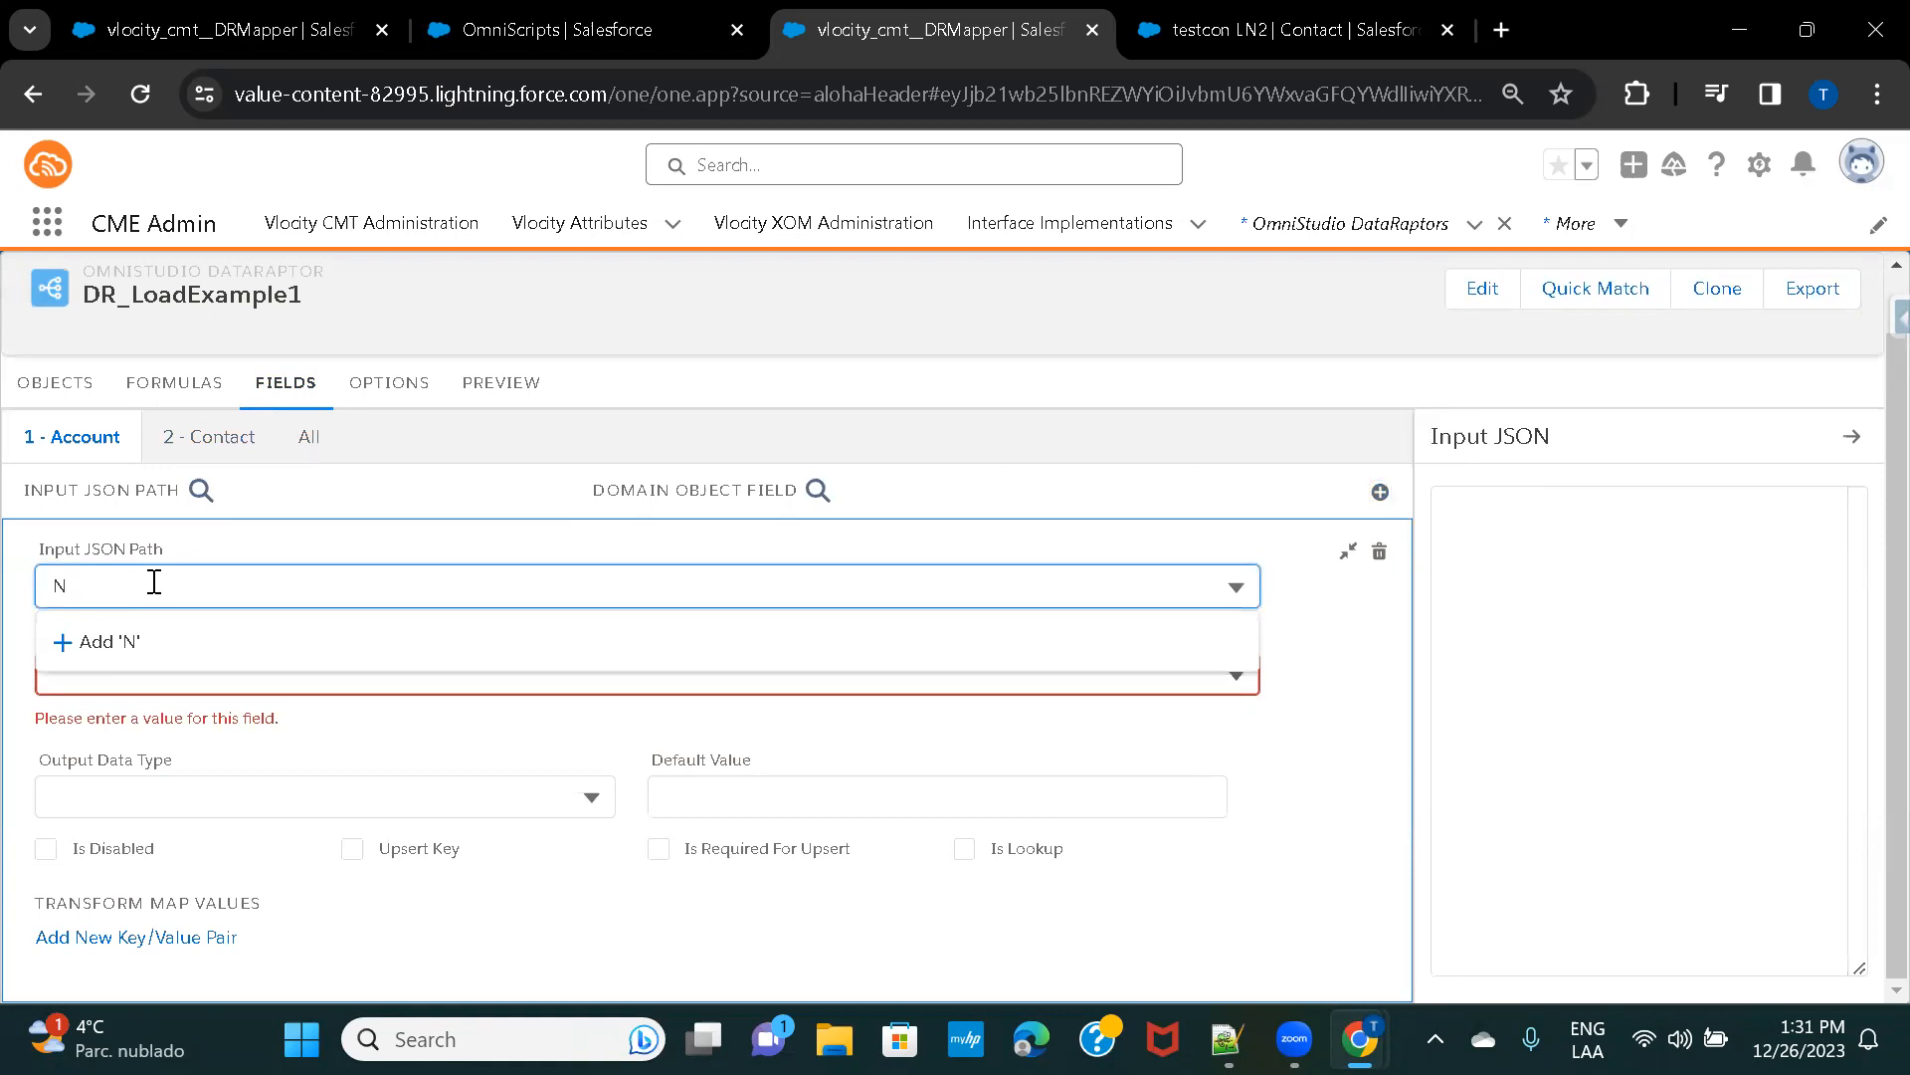
{"action": "key", "text": "BackSpace"}
{"action": "type", "text": "AccountName"}
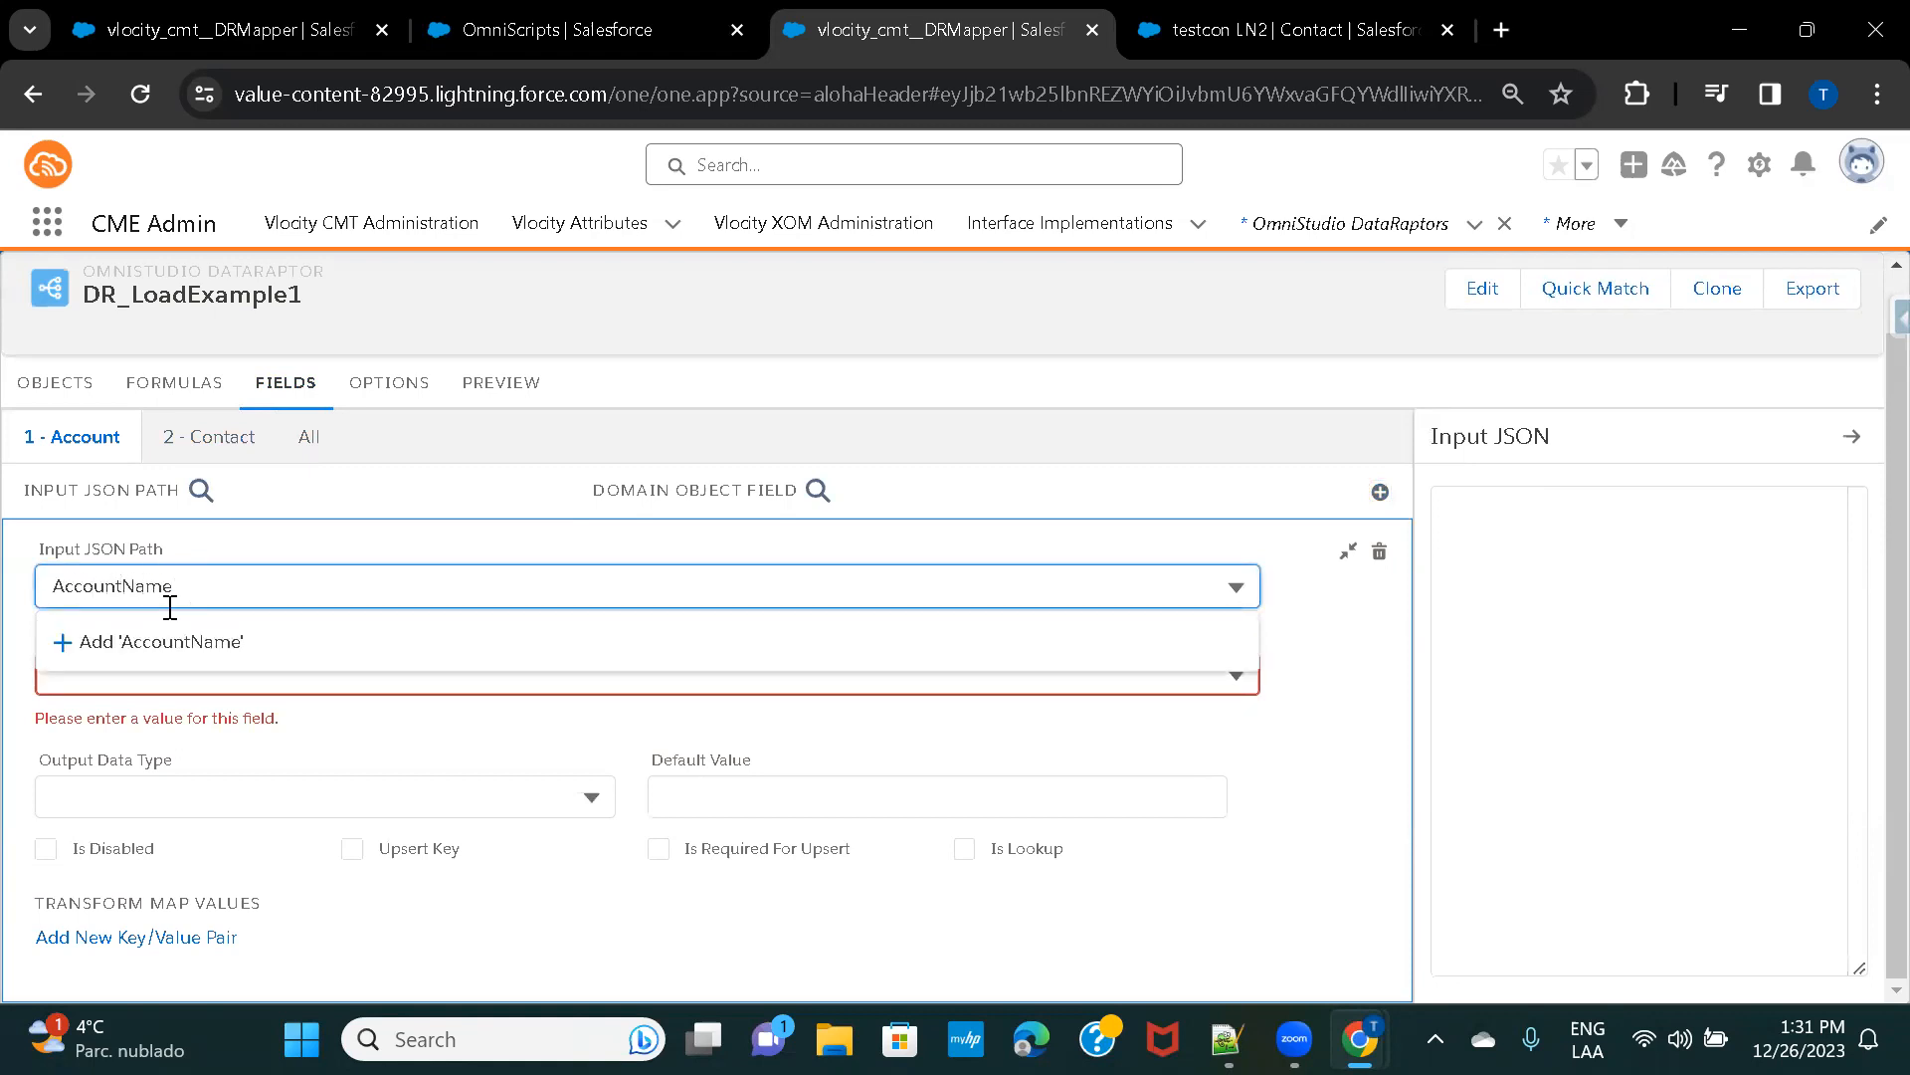
{"action": "left_click", "coordinate": [170, 645]}
{"action": "left_click", "coordinate": [205, 674]}
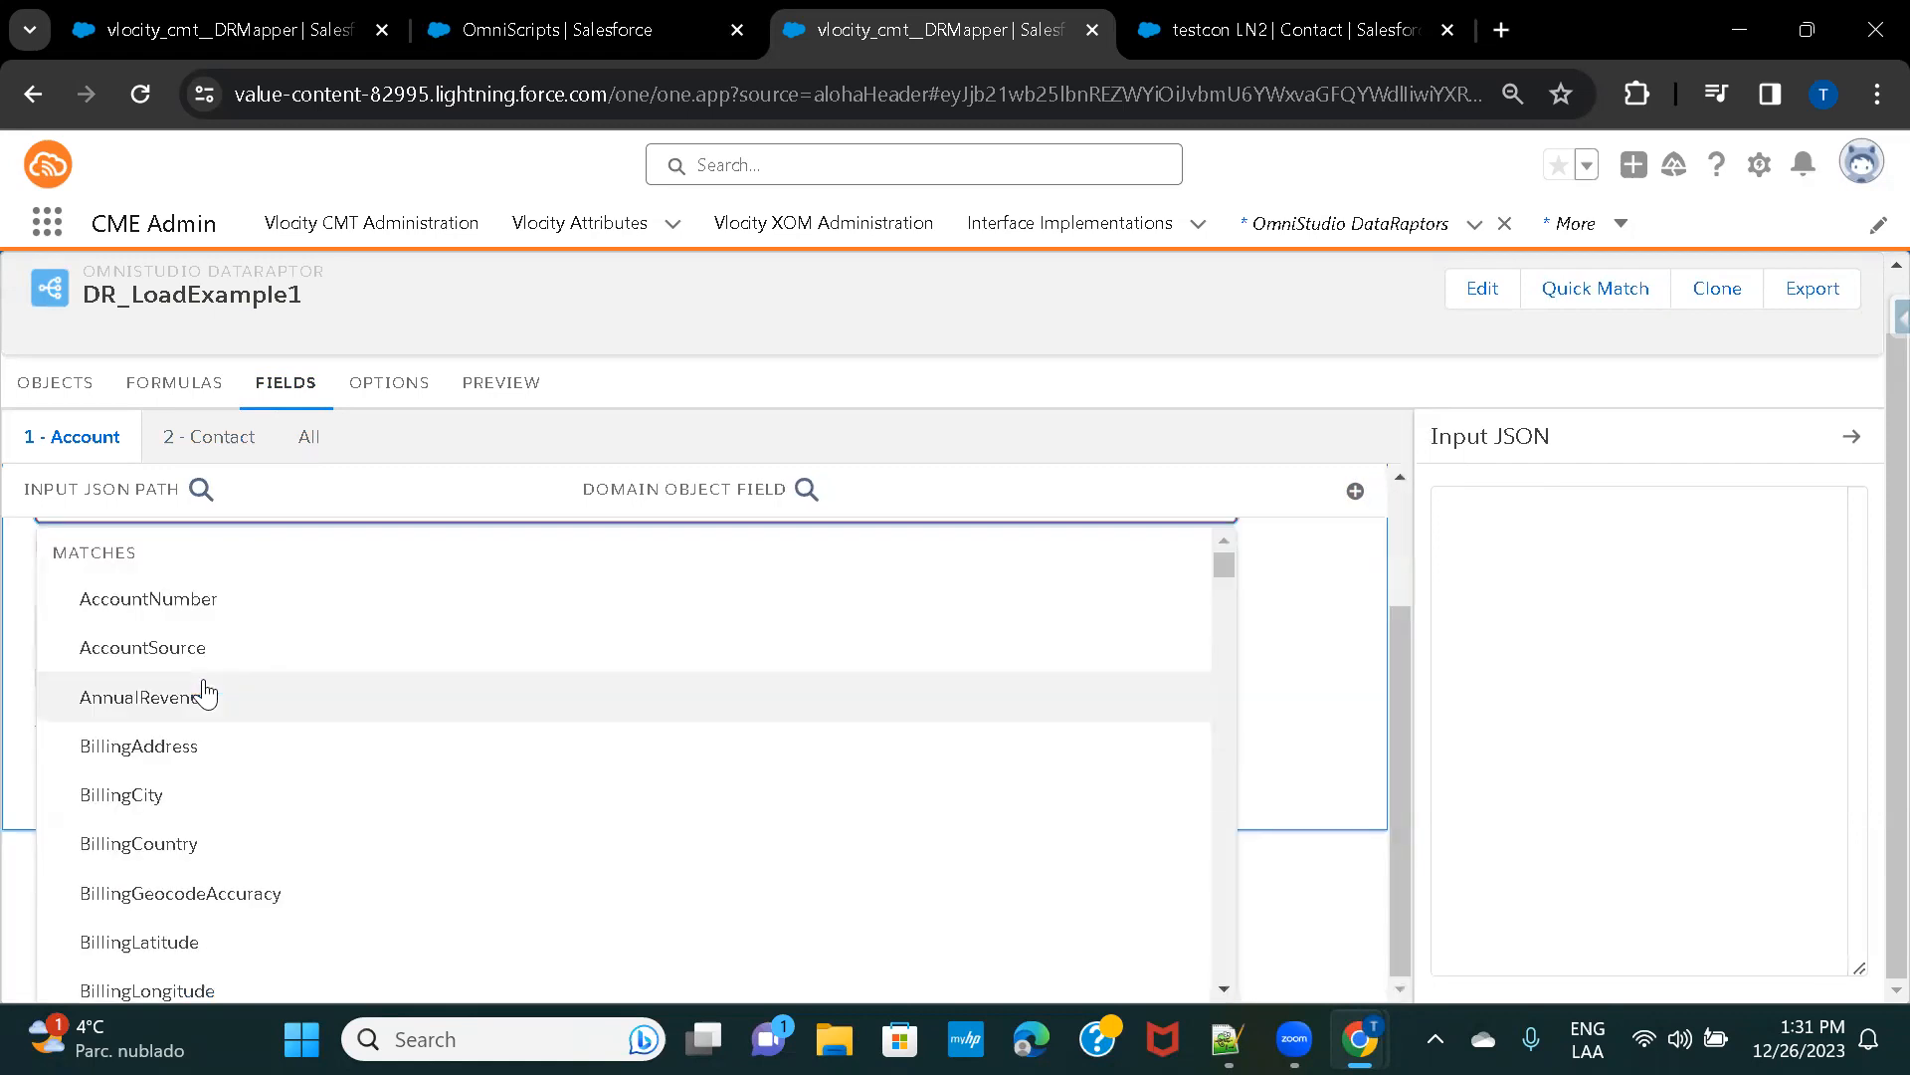
{"action": "type", "text": "name"}
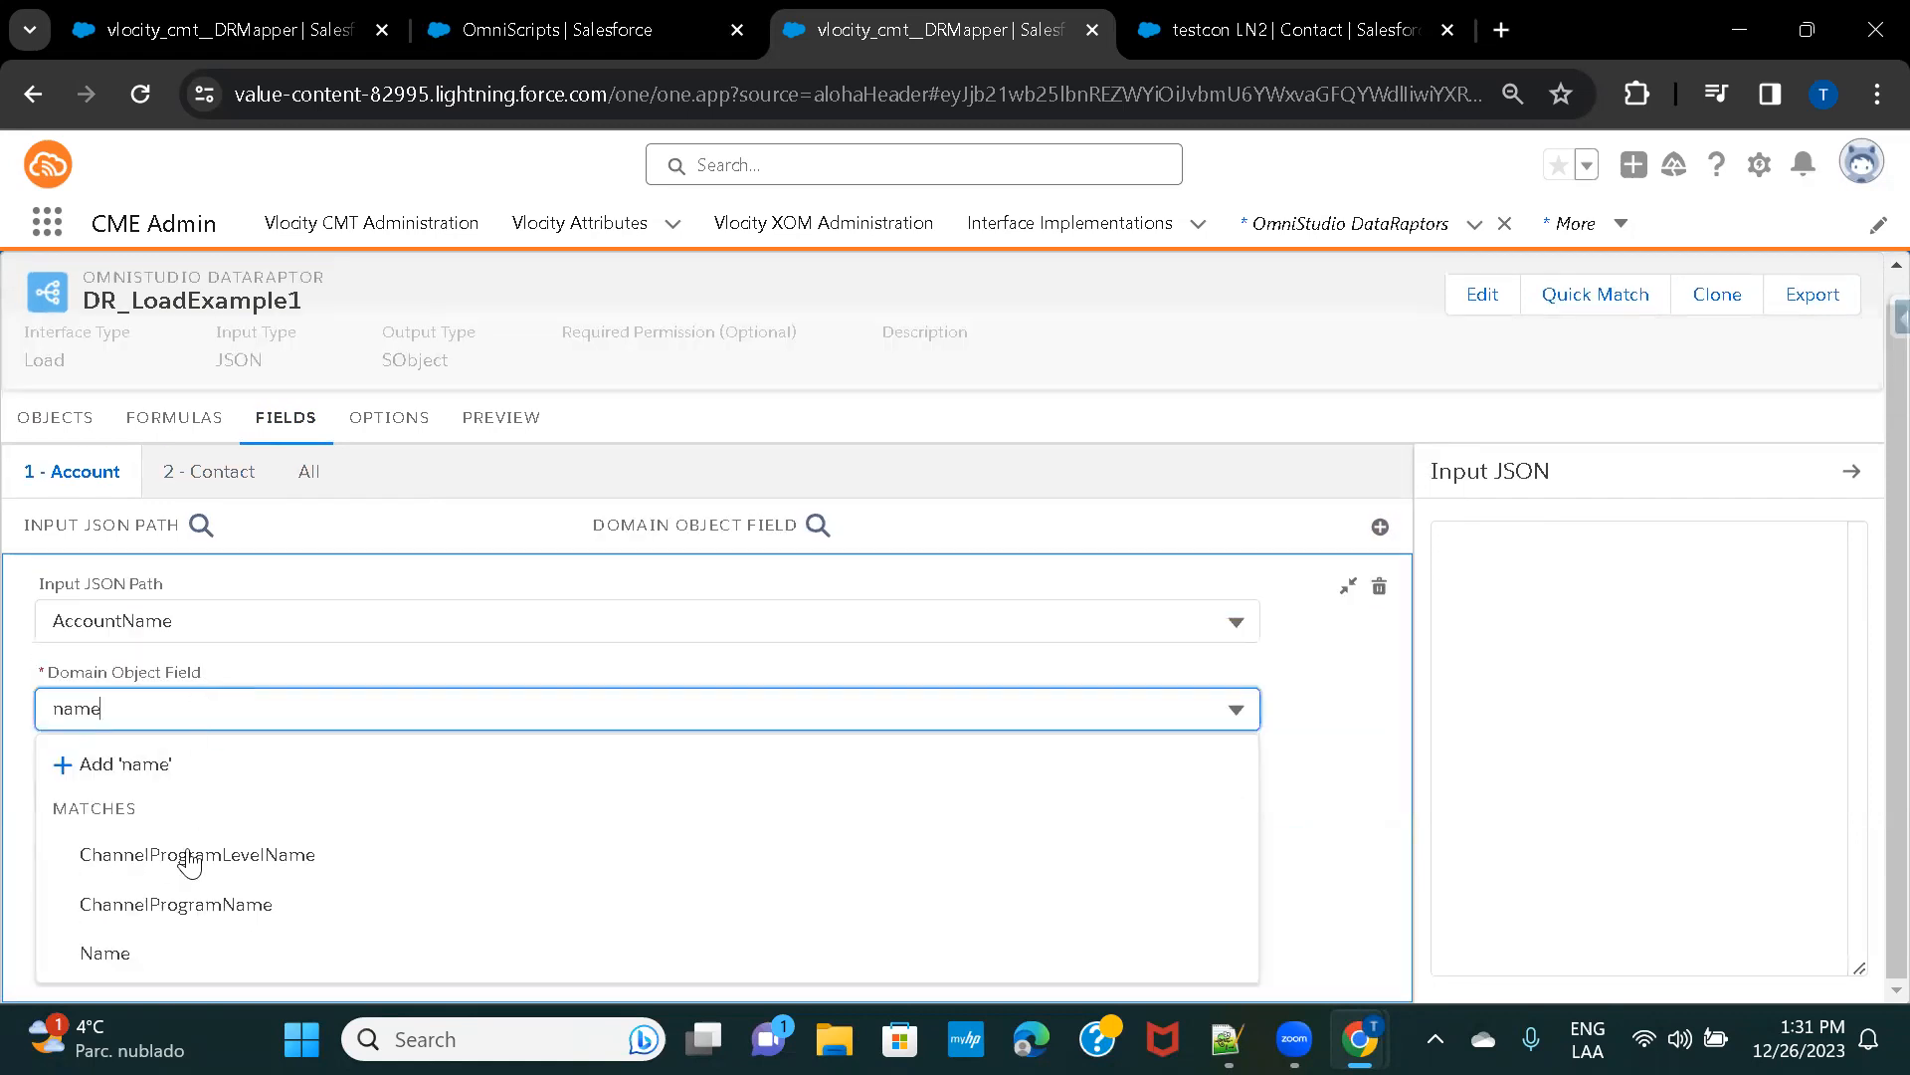
{"action": "left_click", "coordinate": [149, 951]}
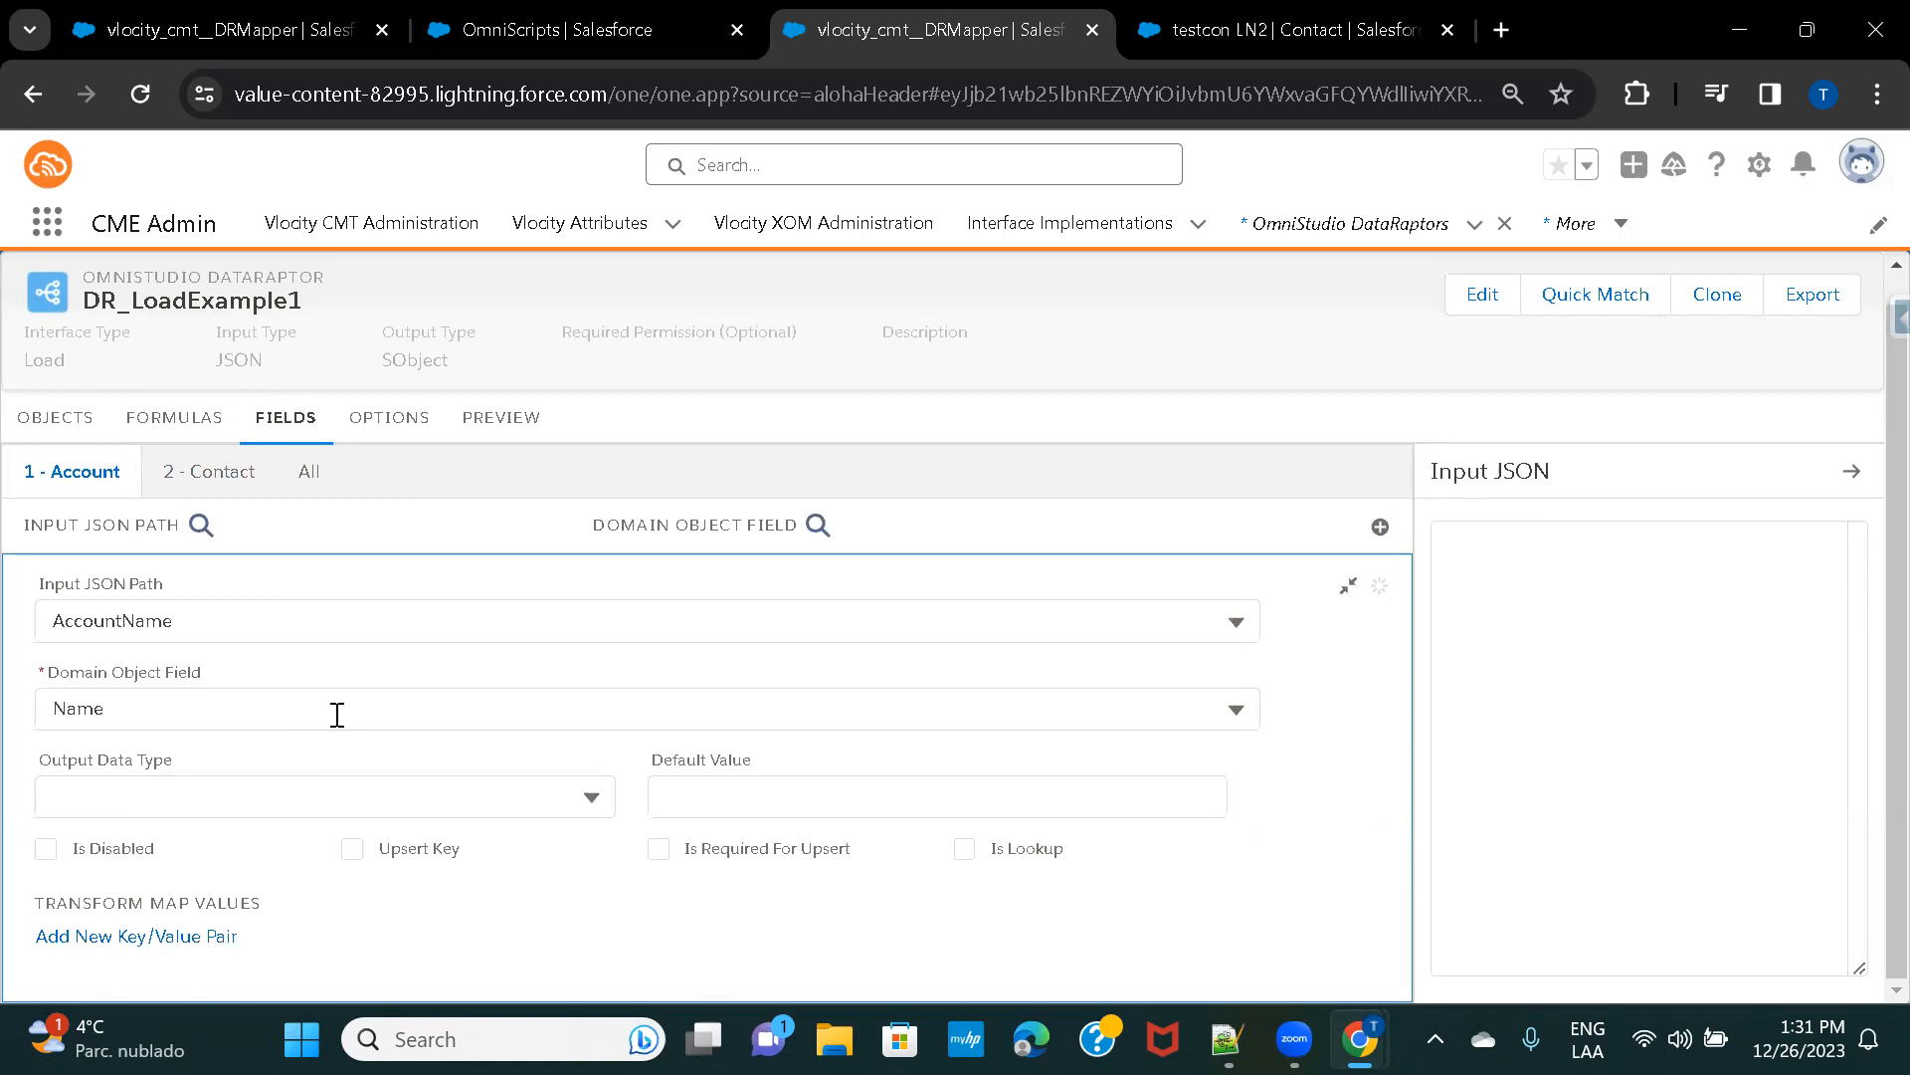
{"action": "left_click", "coordinate": [1348, 586]}
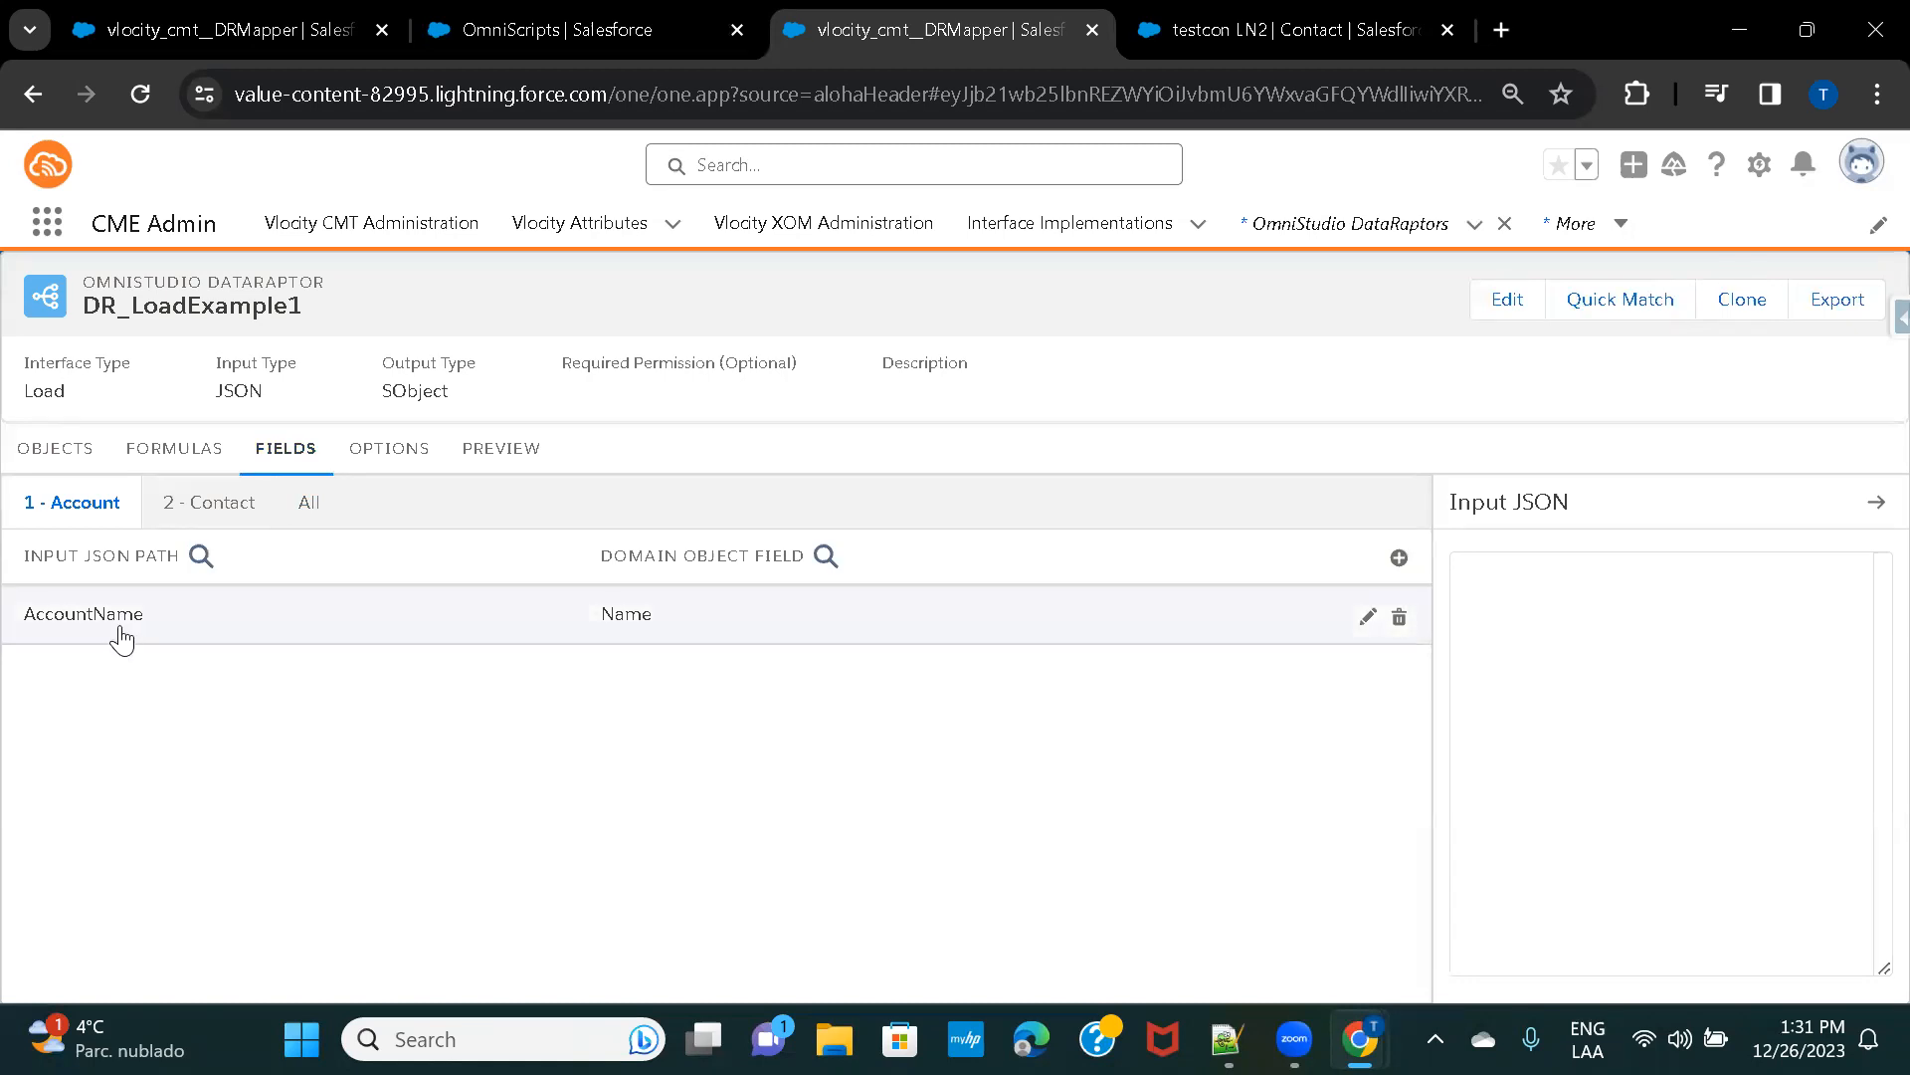
In the preview input JSON, set FirstName to "sc3" and LastName to "LN3", and replace the ContactId entry with an empty AccountName.
{"action": "left_click", "coordinate": [211, 504]}
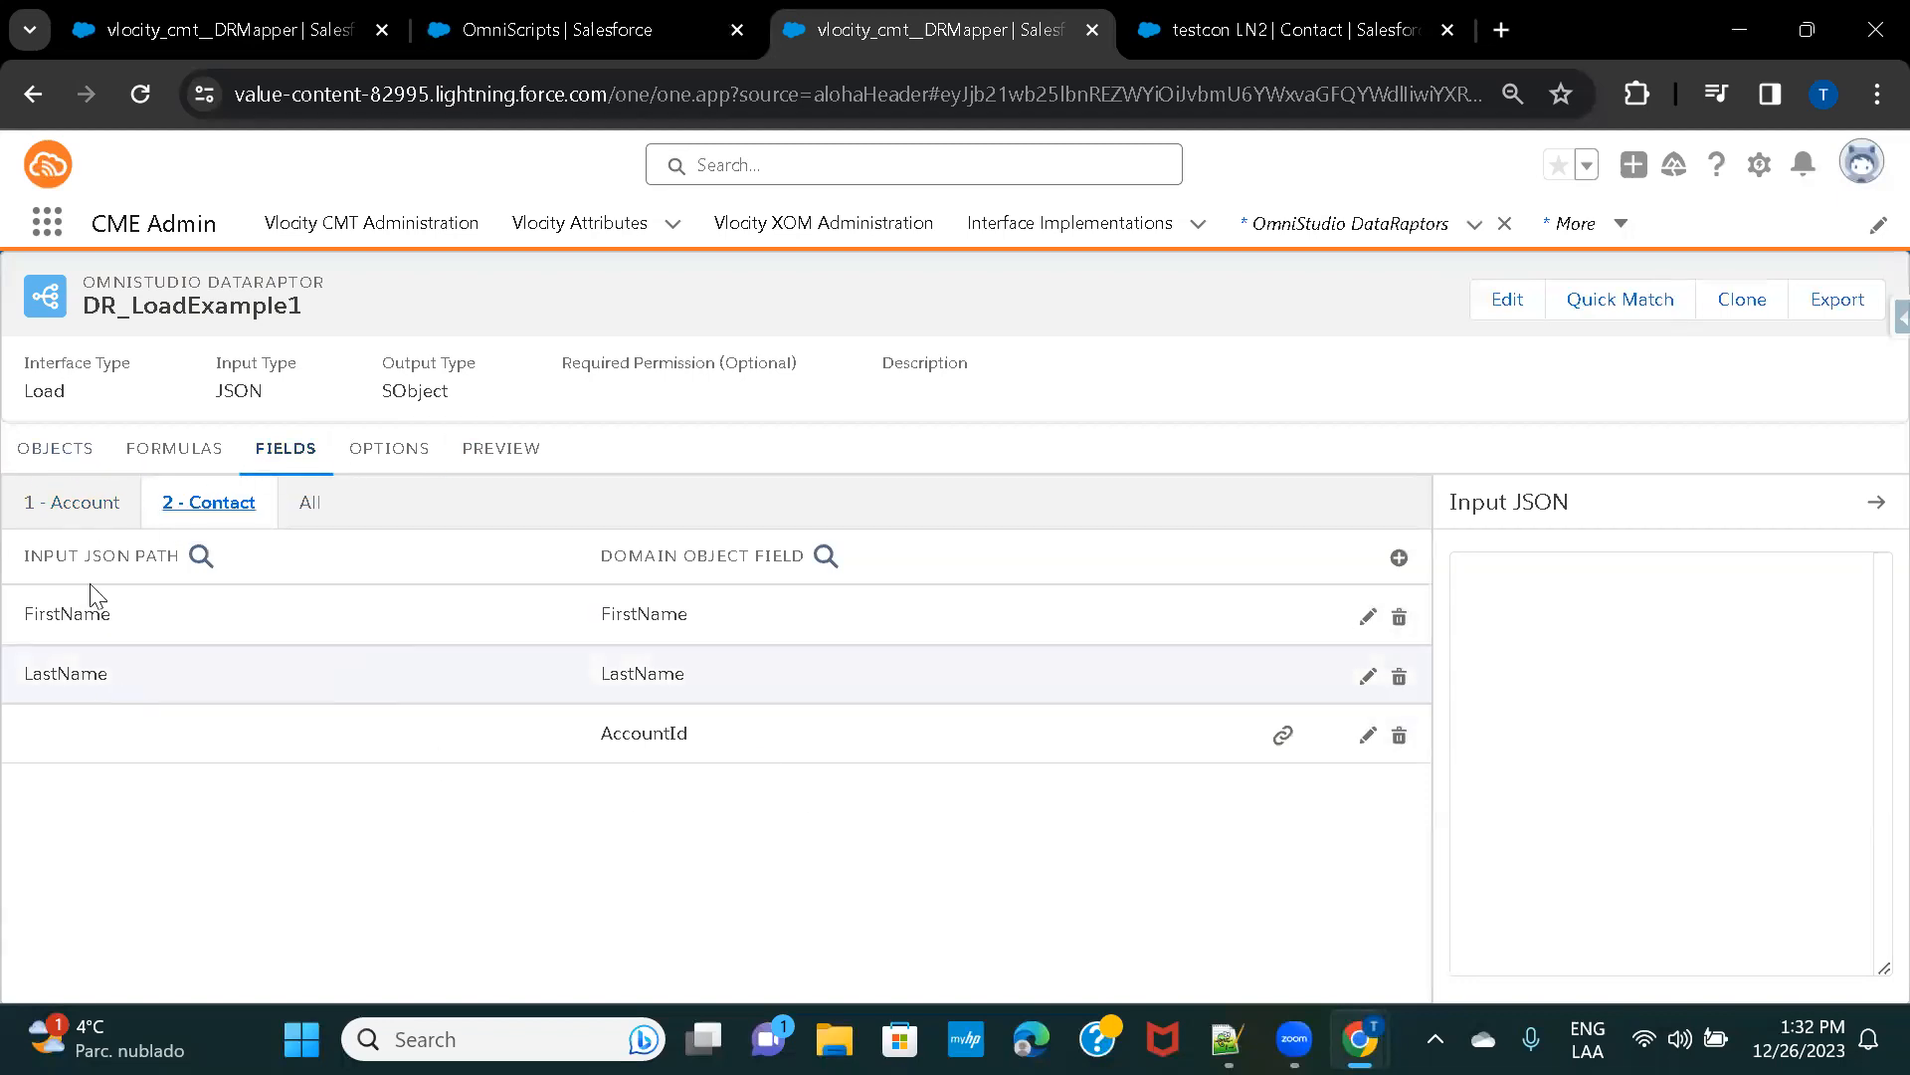
{"action": "left_click", "coordinate": [489, 456]}
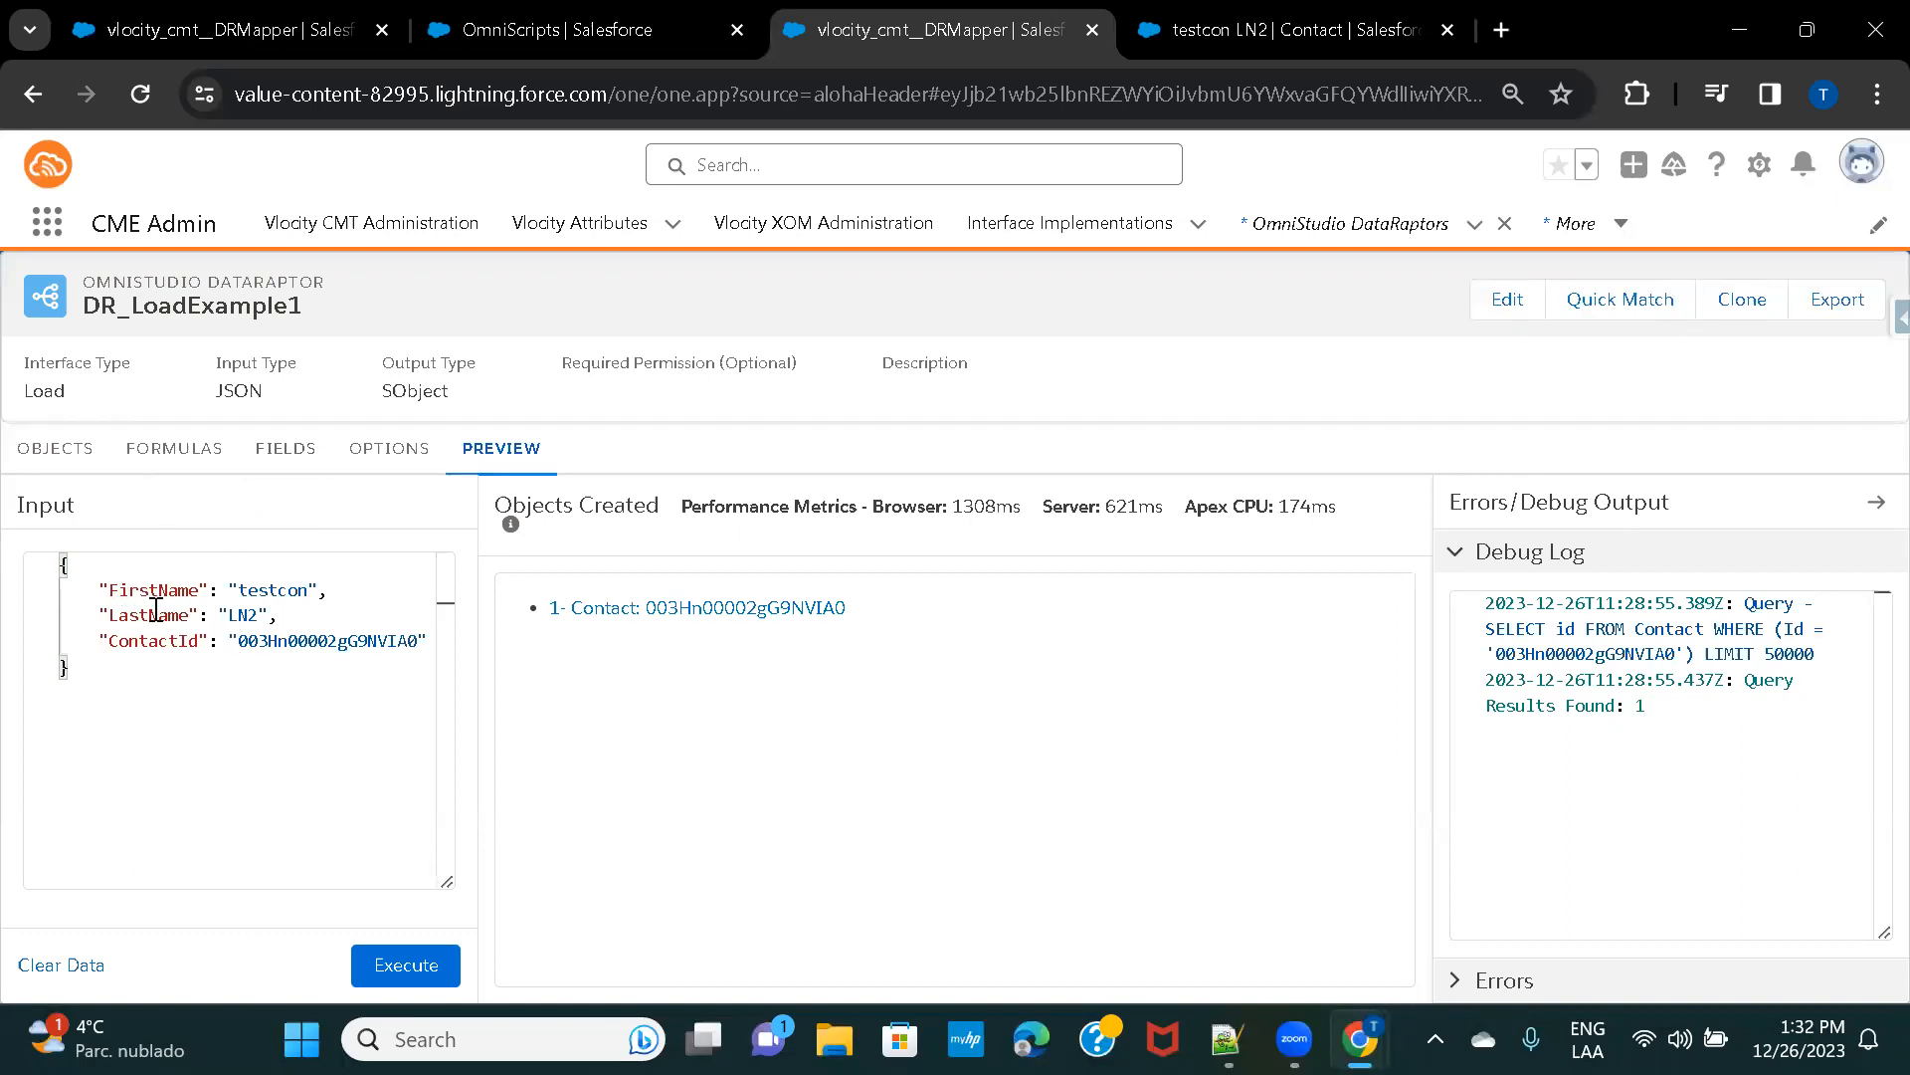
{"action": "double_click", "coordinate": [288, 587]}
{"action": "type", "text": "sc"}
{"action": "key", "text": "Down"}
{"action": "key", "text": "Left"}
{"action": "key", "text": "BackSpace"}
{"action": "type", "text": "3"}
{"action": "double_click", "coordinate": [263, 641]}
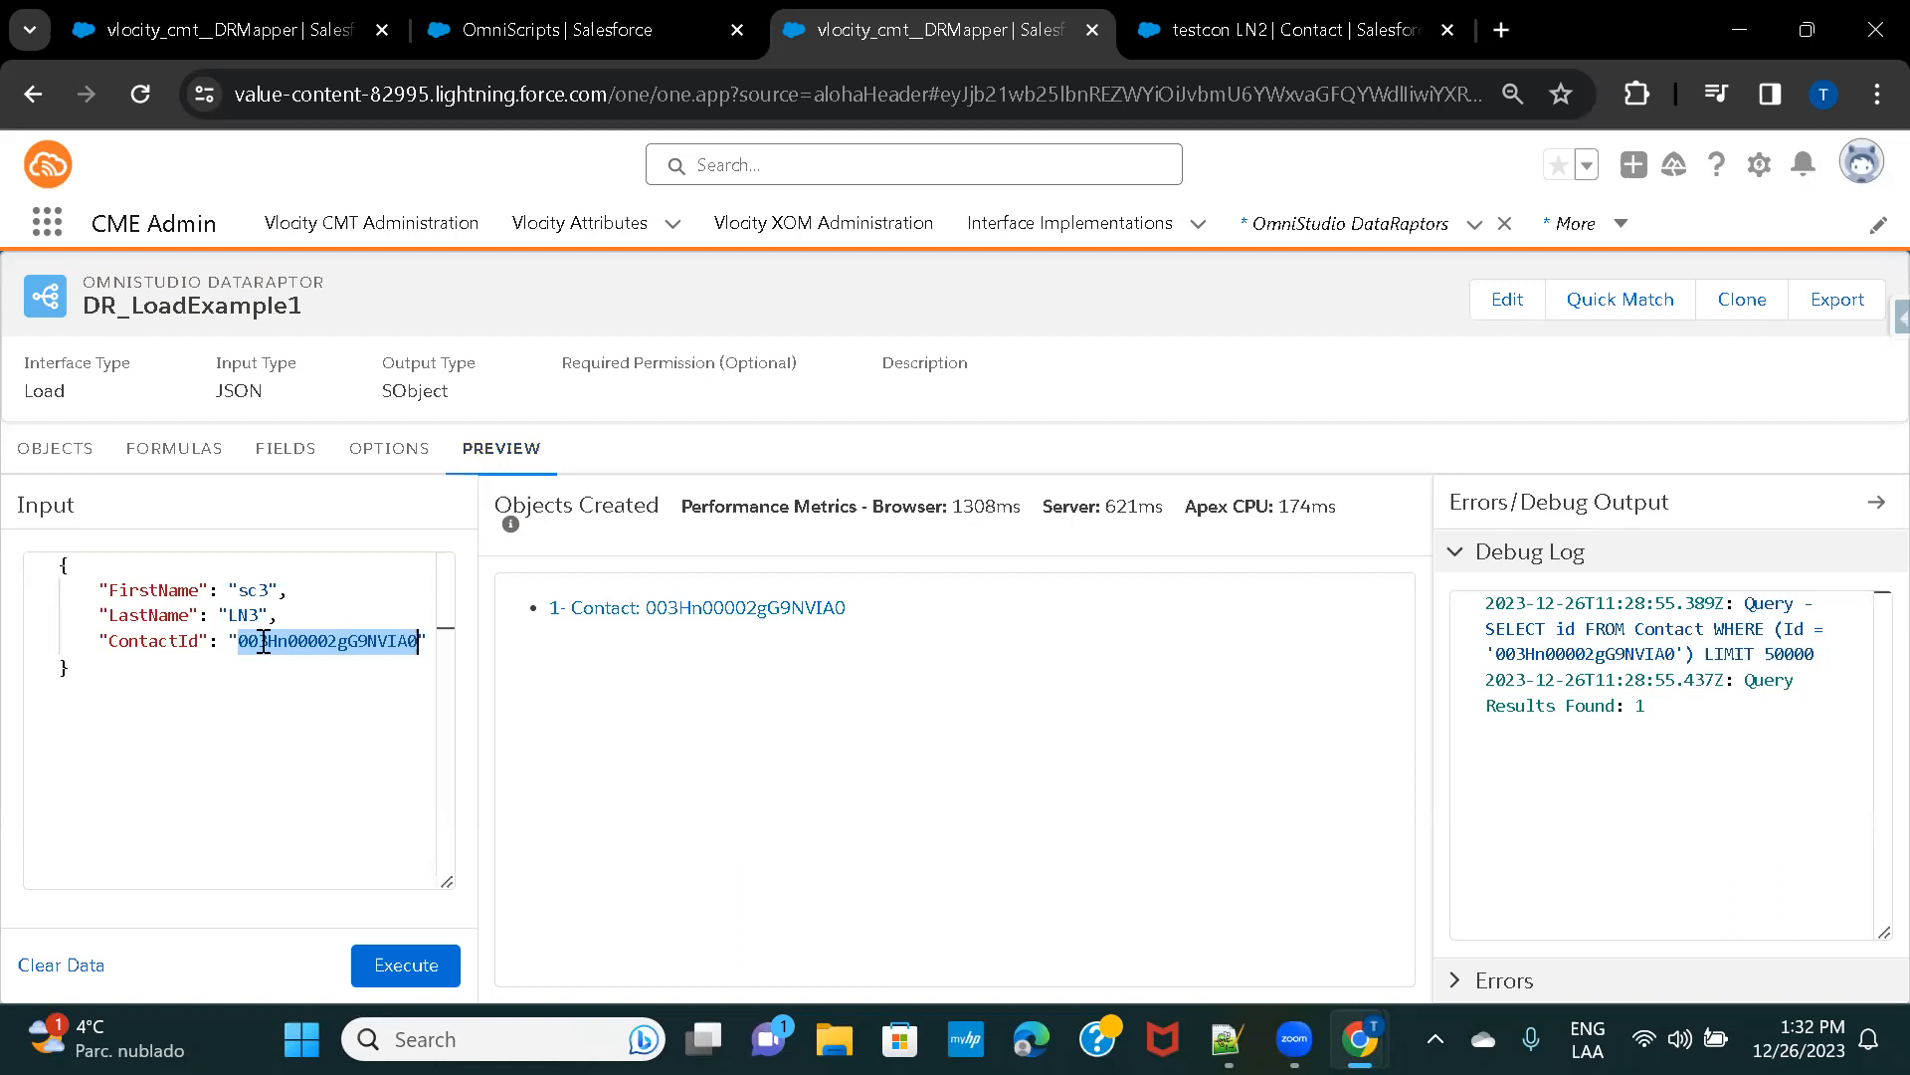
{"action": "key", "text": "BackSpace"}
{"action": "double_click", "coordinate": [166, 641]}
{"action": "type", "text": "AccountName\":"}
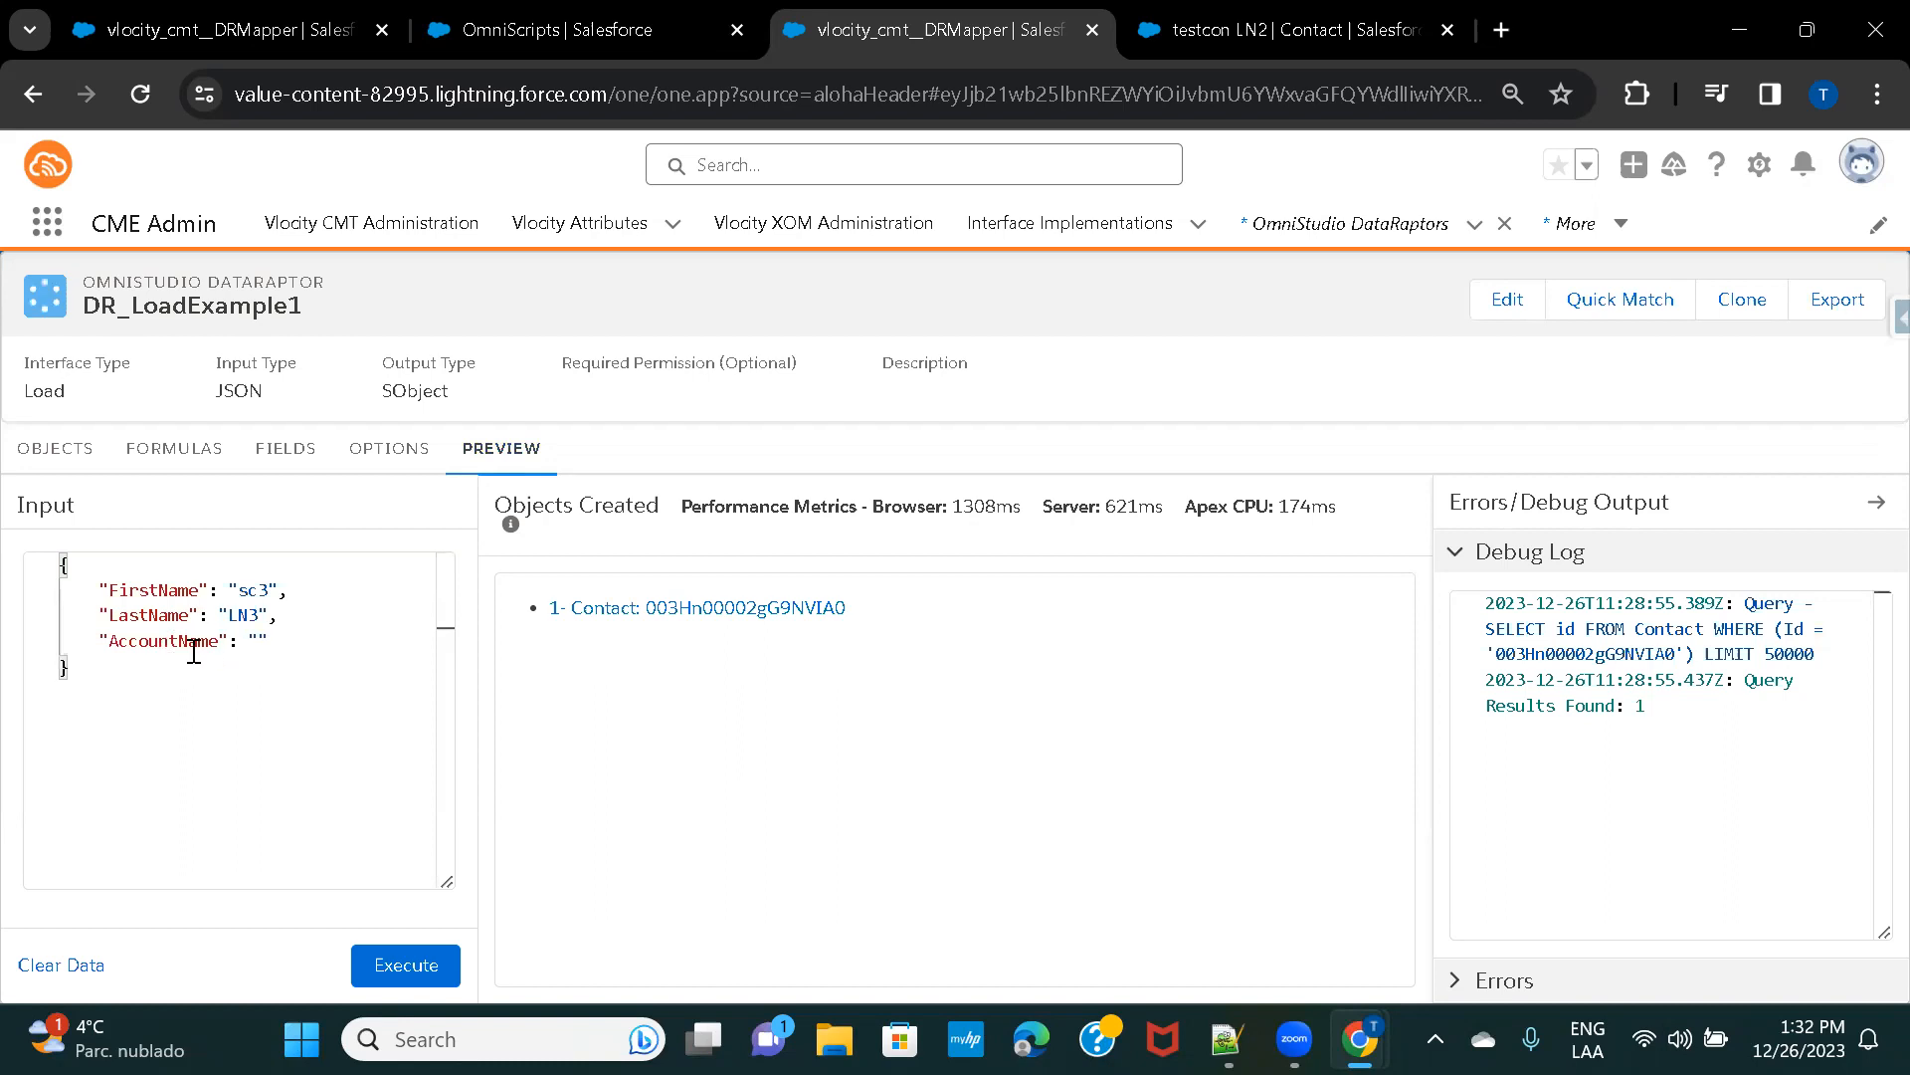
Check the AccountName field mapping, set AccountName to "LoadEx2" in the preview input JSON and execute the DataRaptor.
{"action": "left_click", "coordinate": [283, 449]}
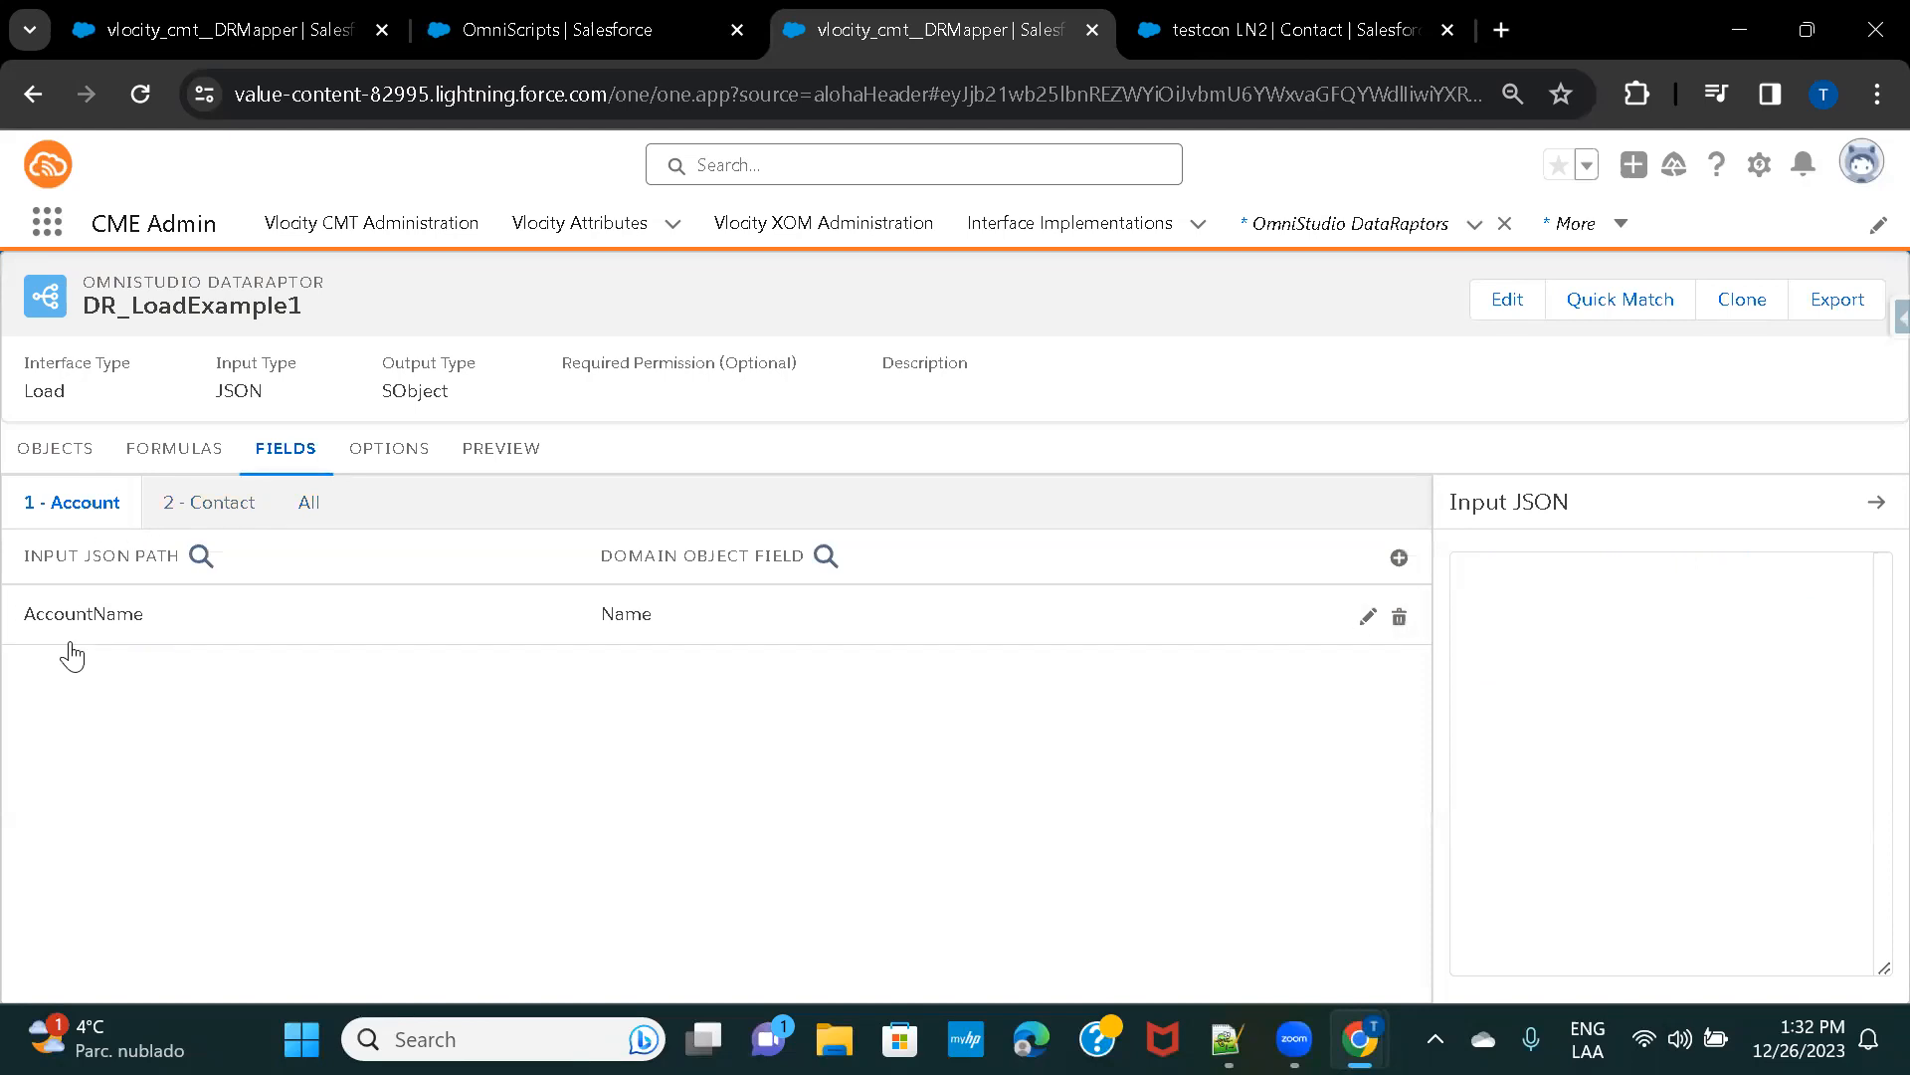
{"action": "left_click", "coordinate": [177, 633]}
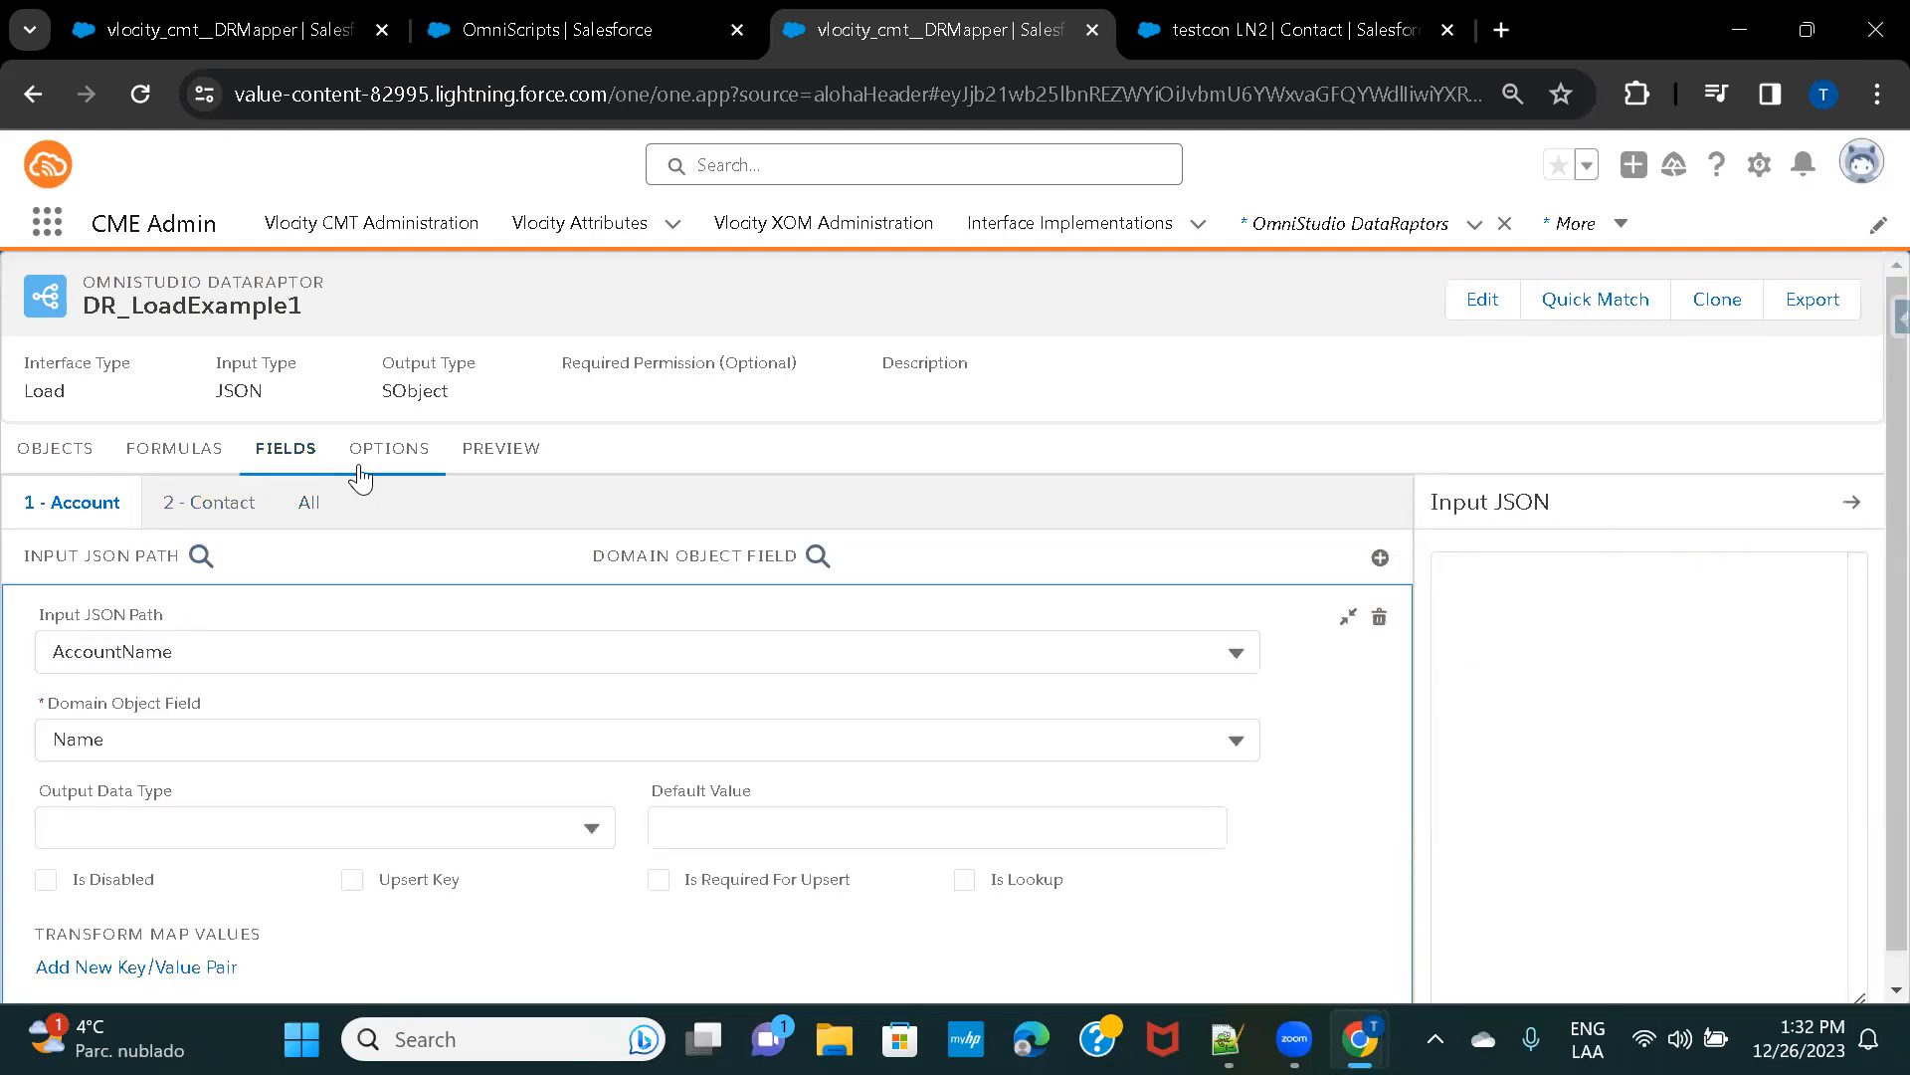
{"action": "left_click", "coordinate": [511, 449]}
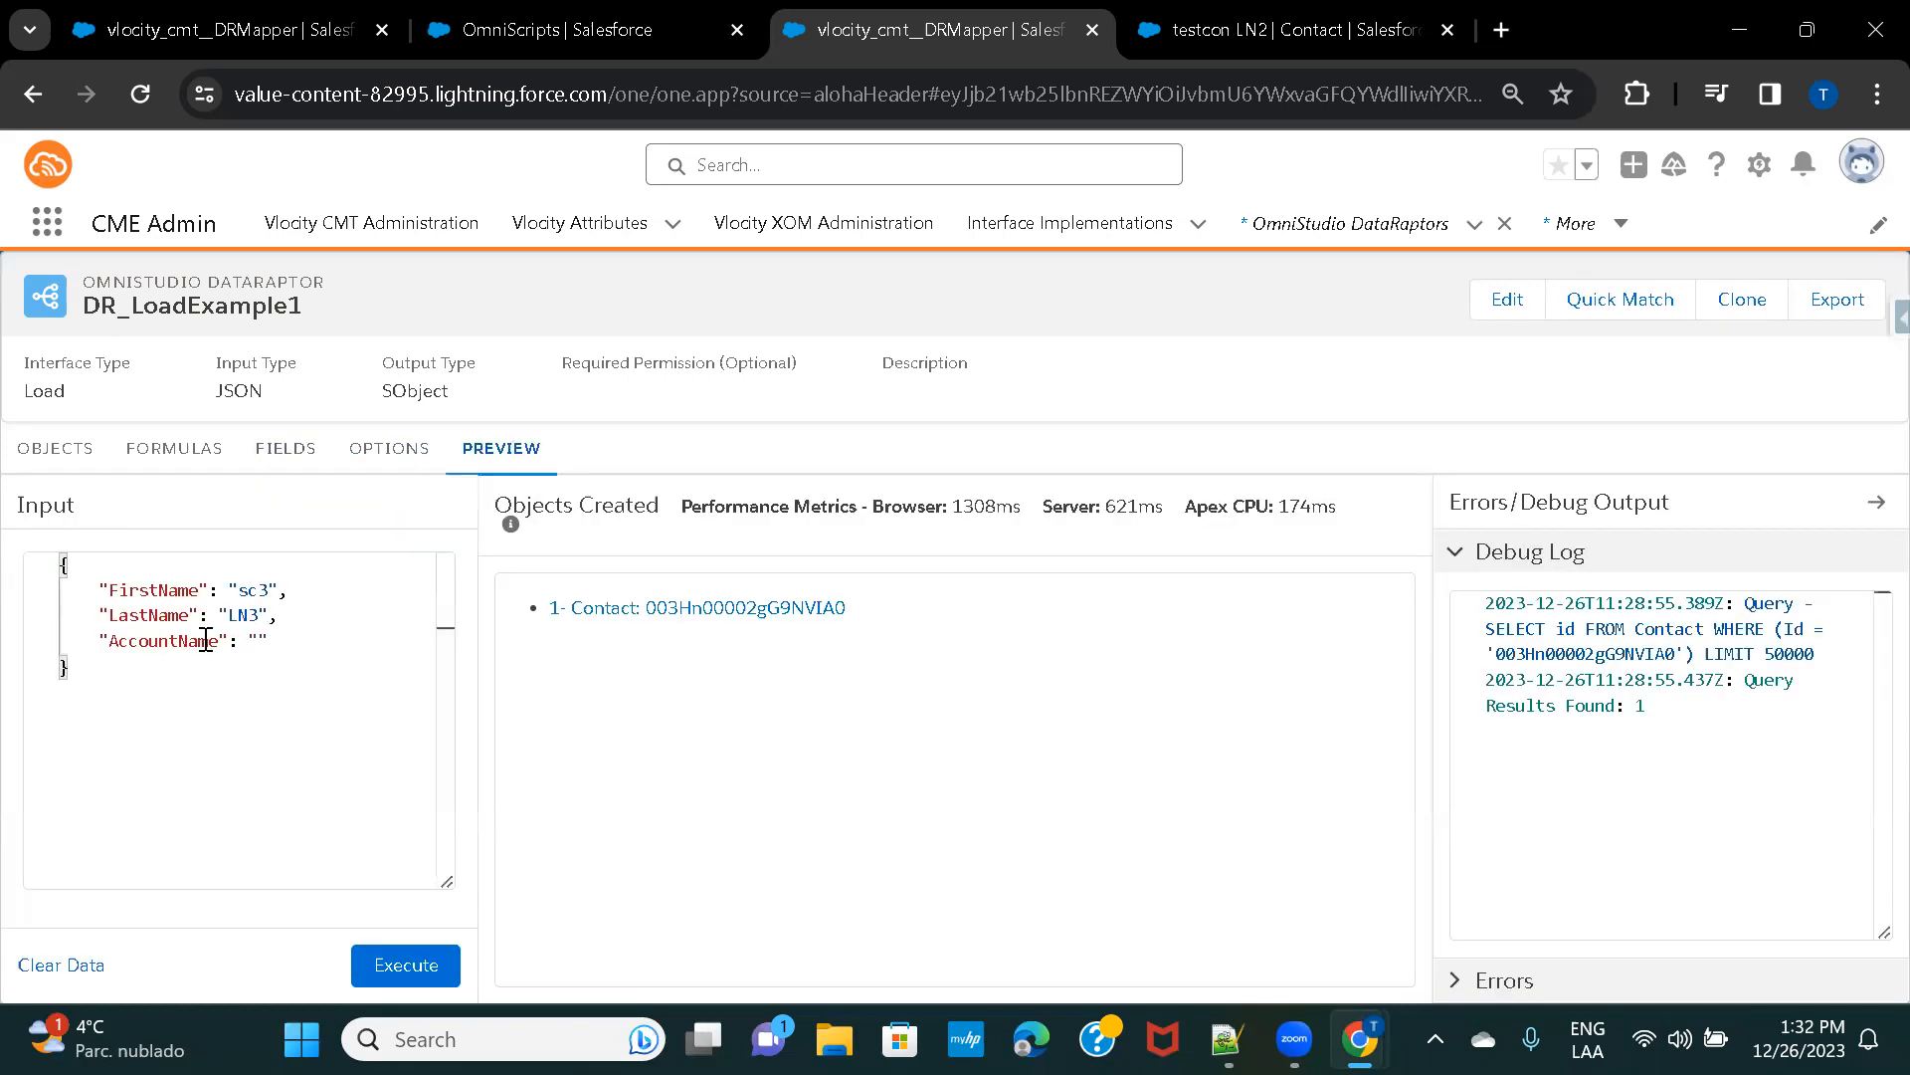
{"action": "left_click", "coordinate": [257, 640]}
{"action": "type", "text": "LoadEx2"}
{"action": "left_click", "coordinate": [395, 983]}
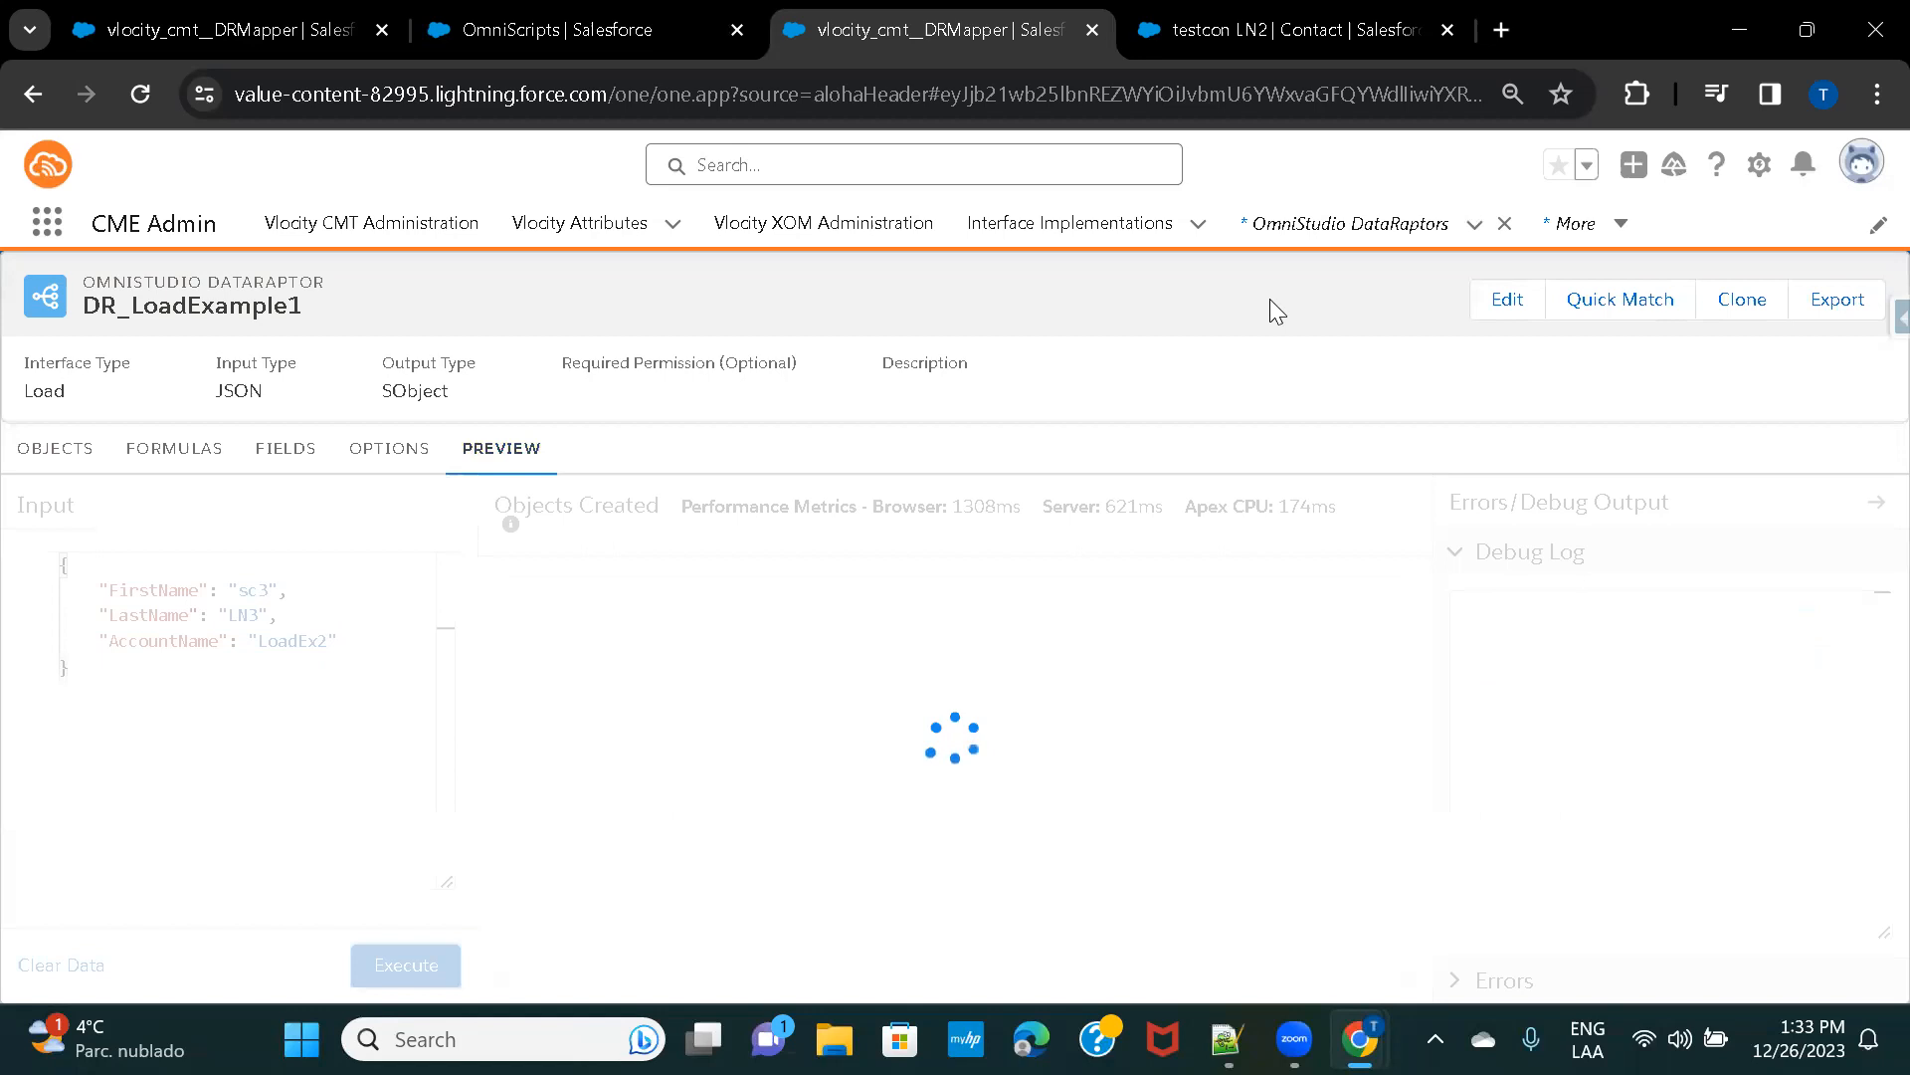
Close the old Contact record and open the newly created Contact to examine its name and account in the details.
{"action": "left_click", "coordinate": [1448, 30]}
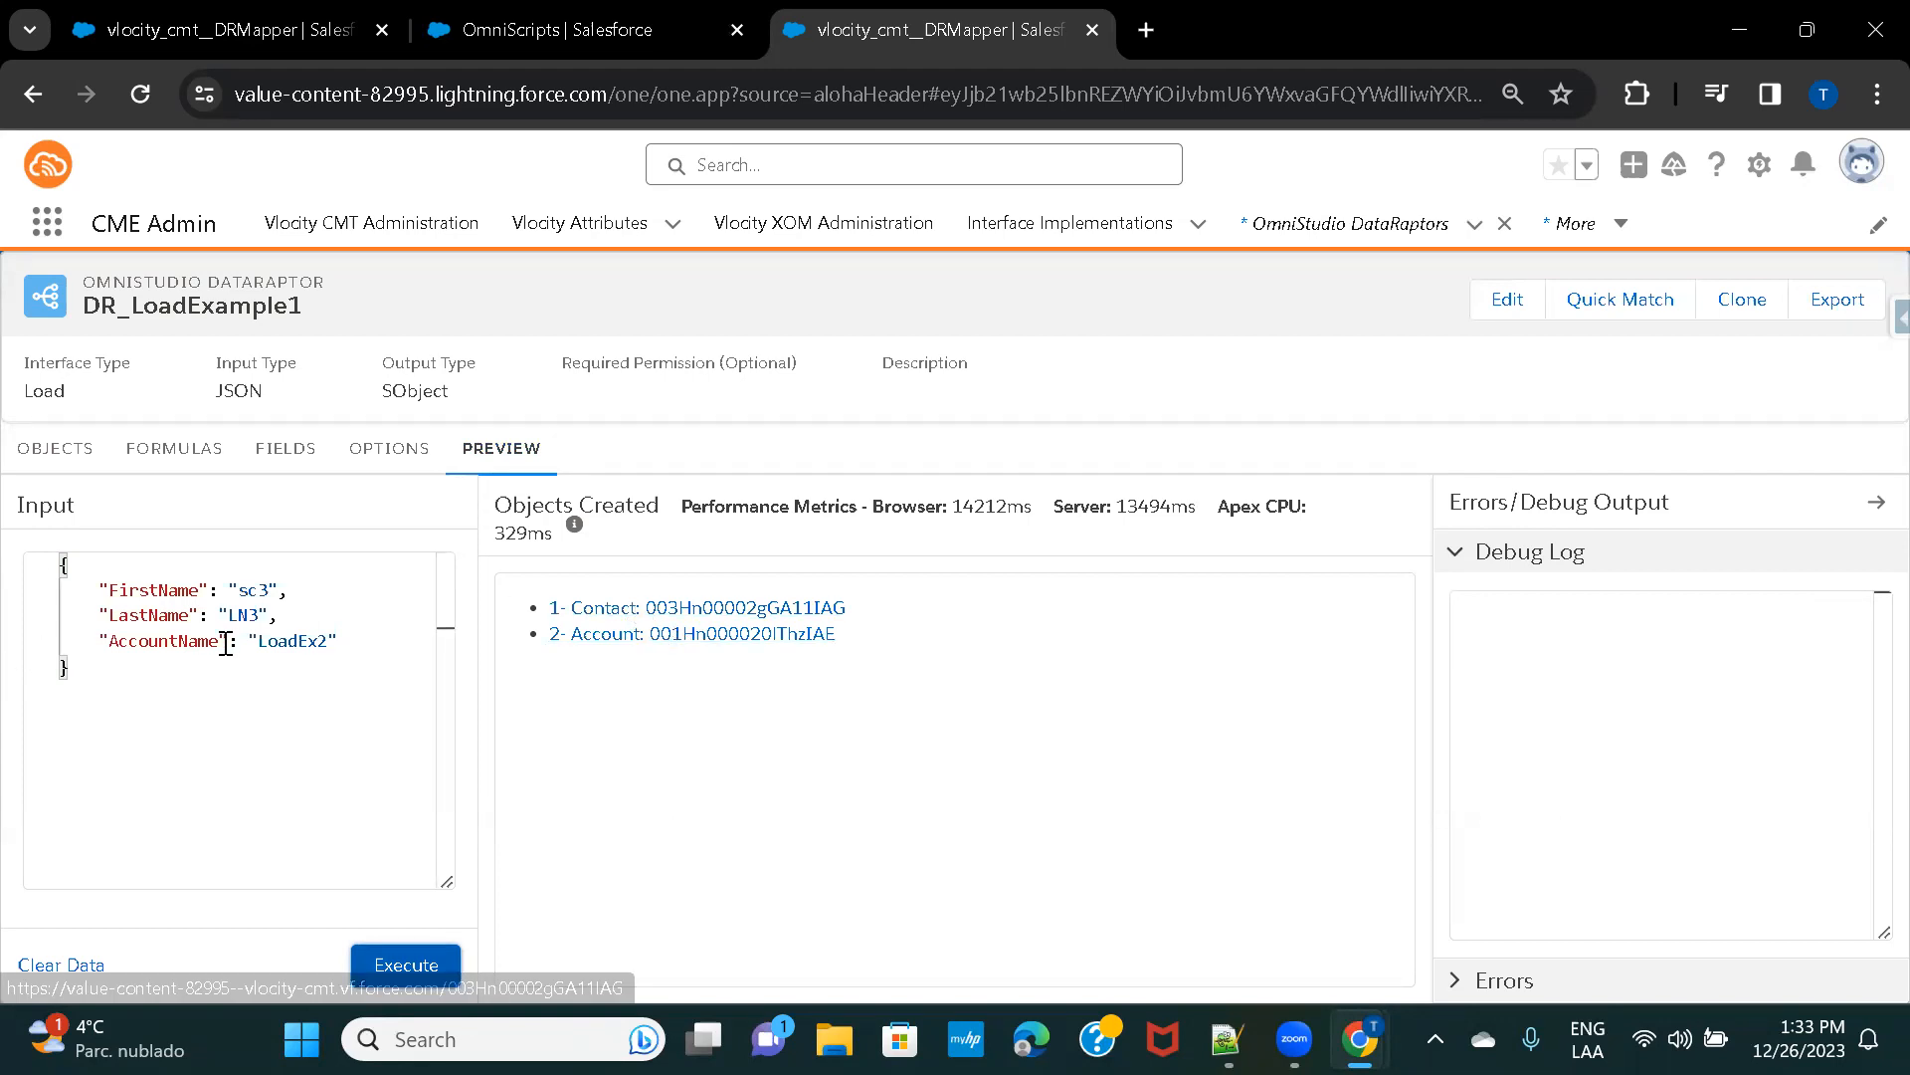
{"action": "left_click", "coordinate": [796, 609]}
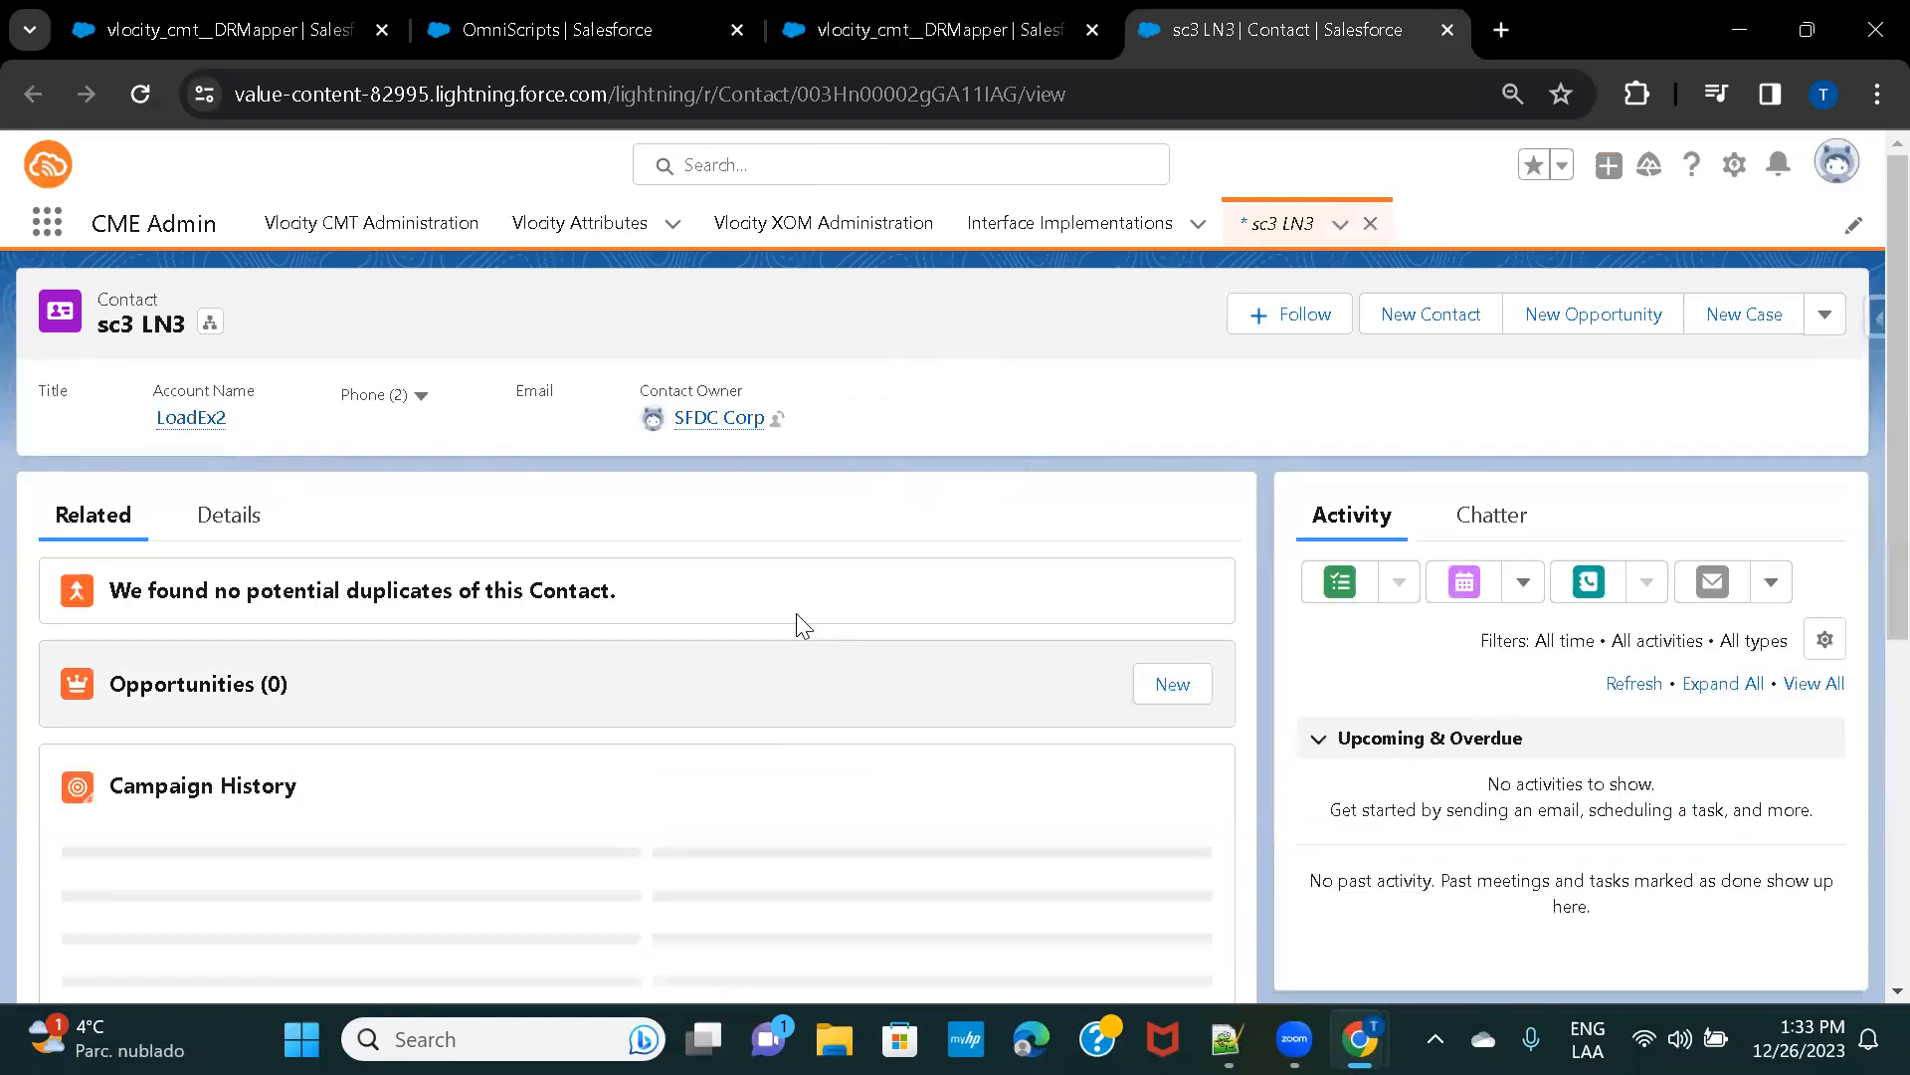
{"action": "left_click", "coordinate": [225, 523]}
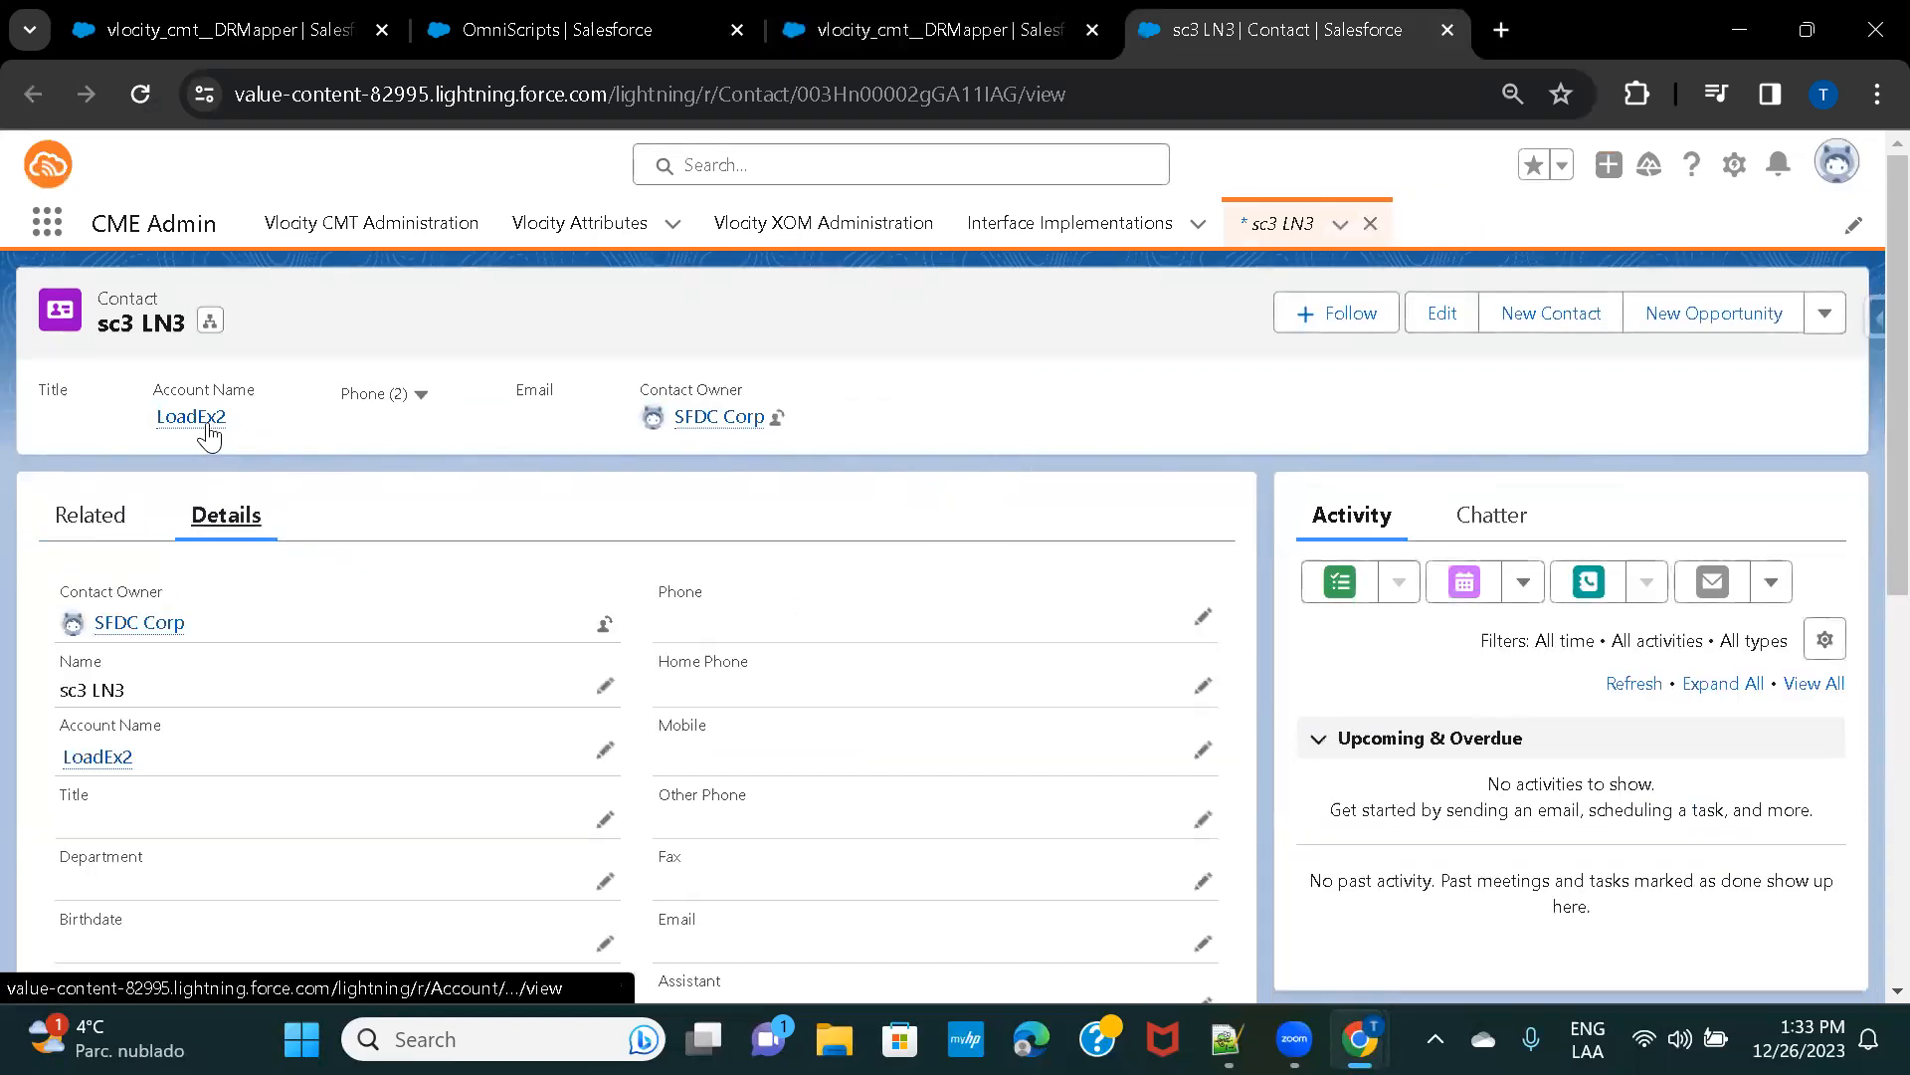
Open the Contact's linked account, check the account name in its details and return to the DR_LoadExample1 preview.
{"action": "left_click", "coordinate": [99, 756]}
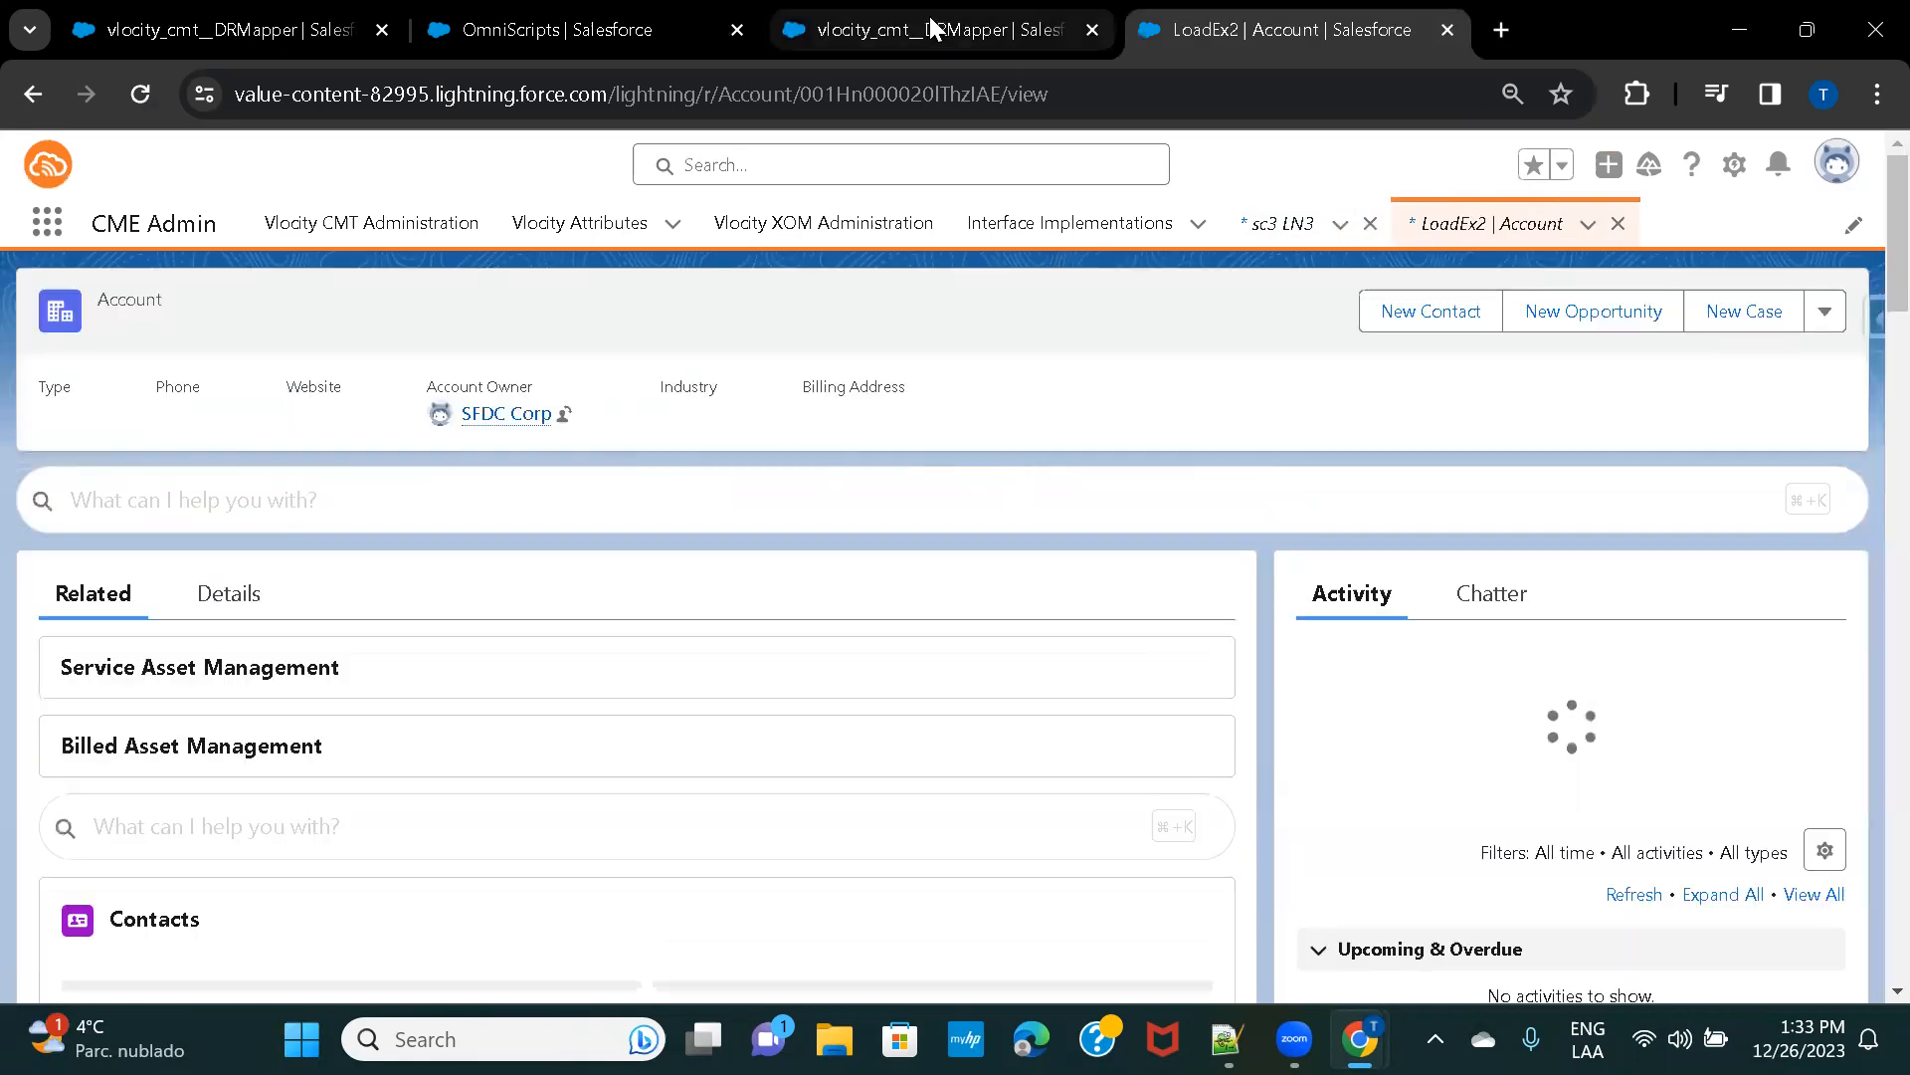
{"action": "left_click", "coordinate": [931, 24]}
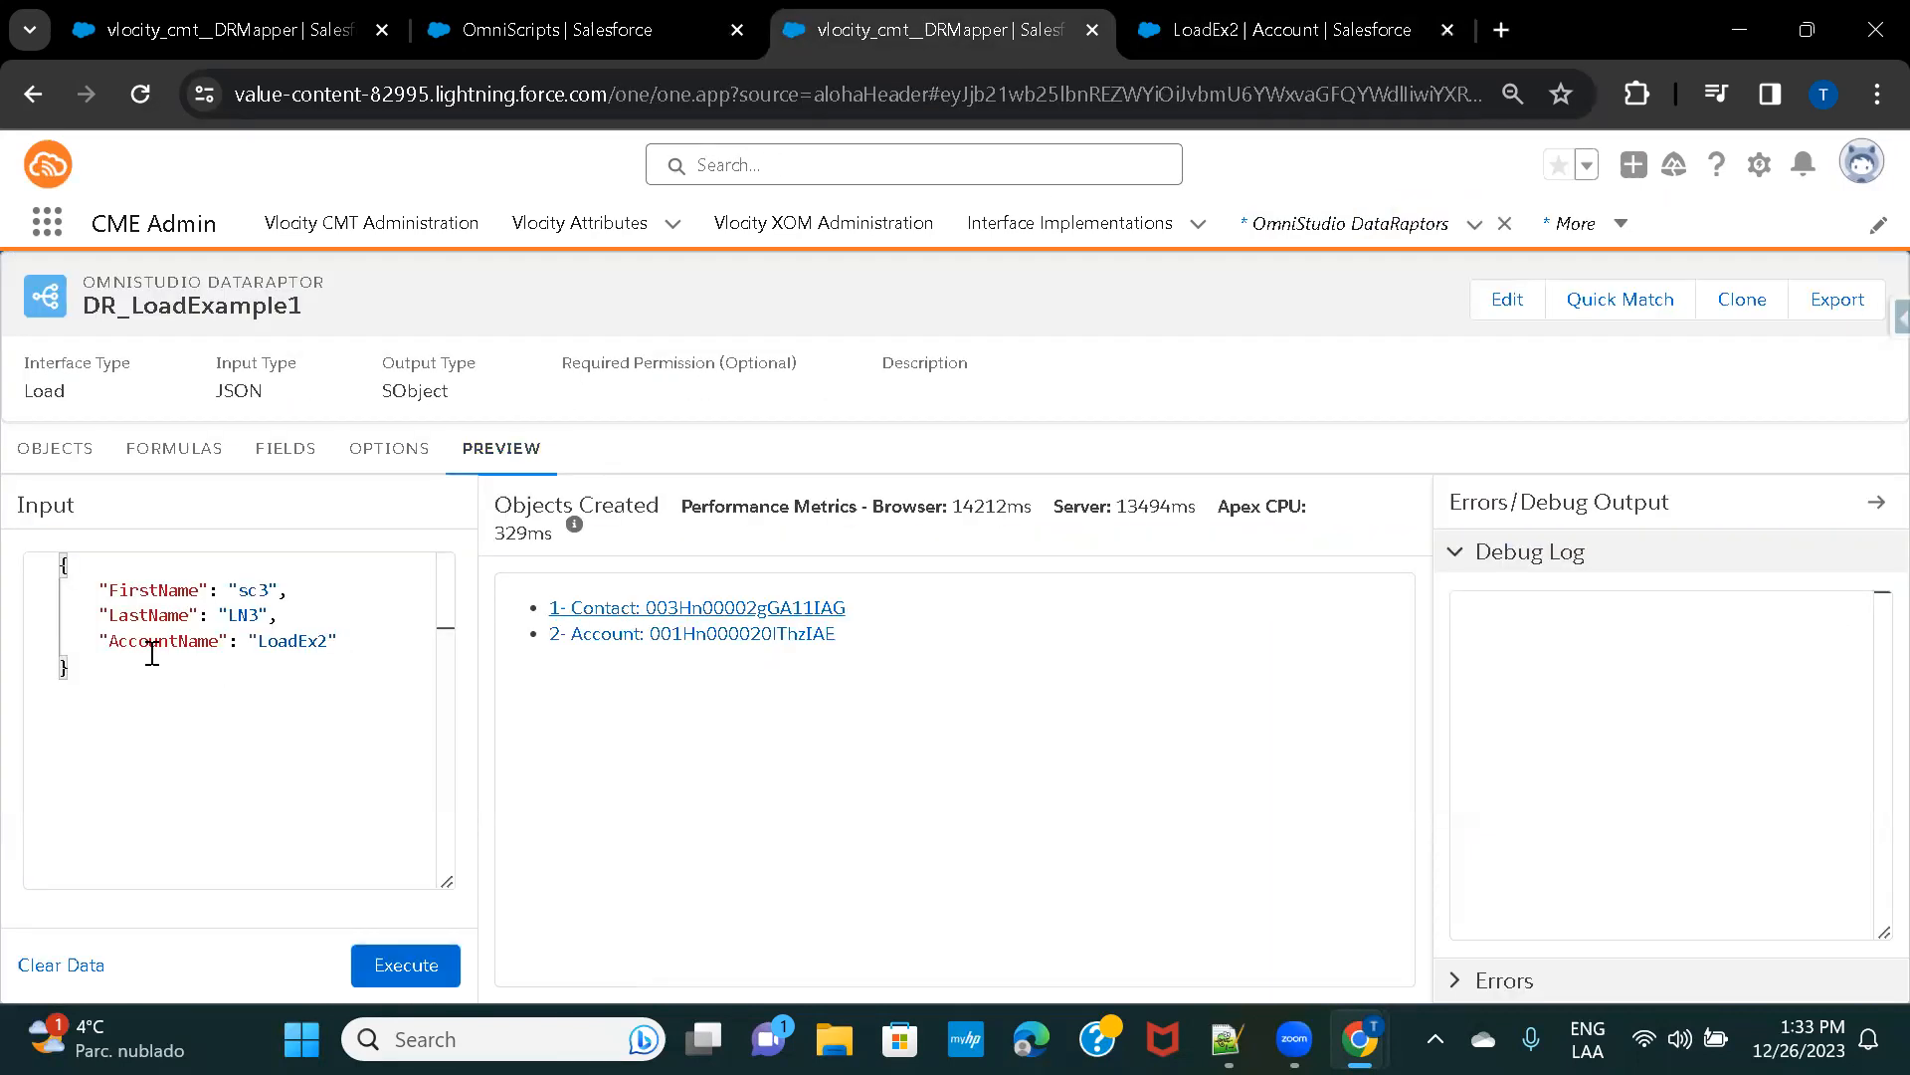
{"action": "left_click", "coordinate": [1305, 30]}
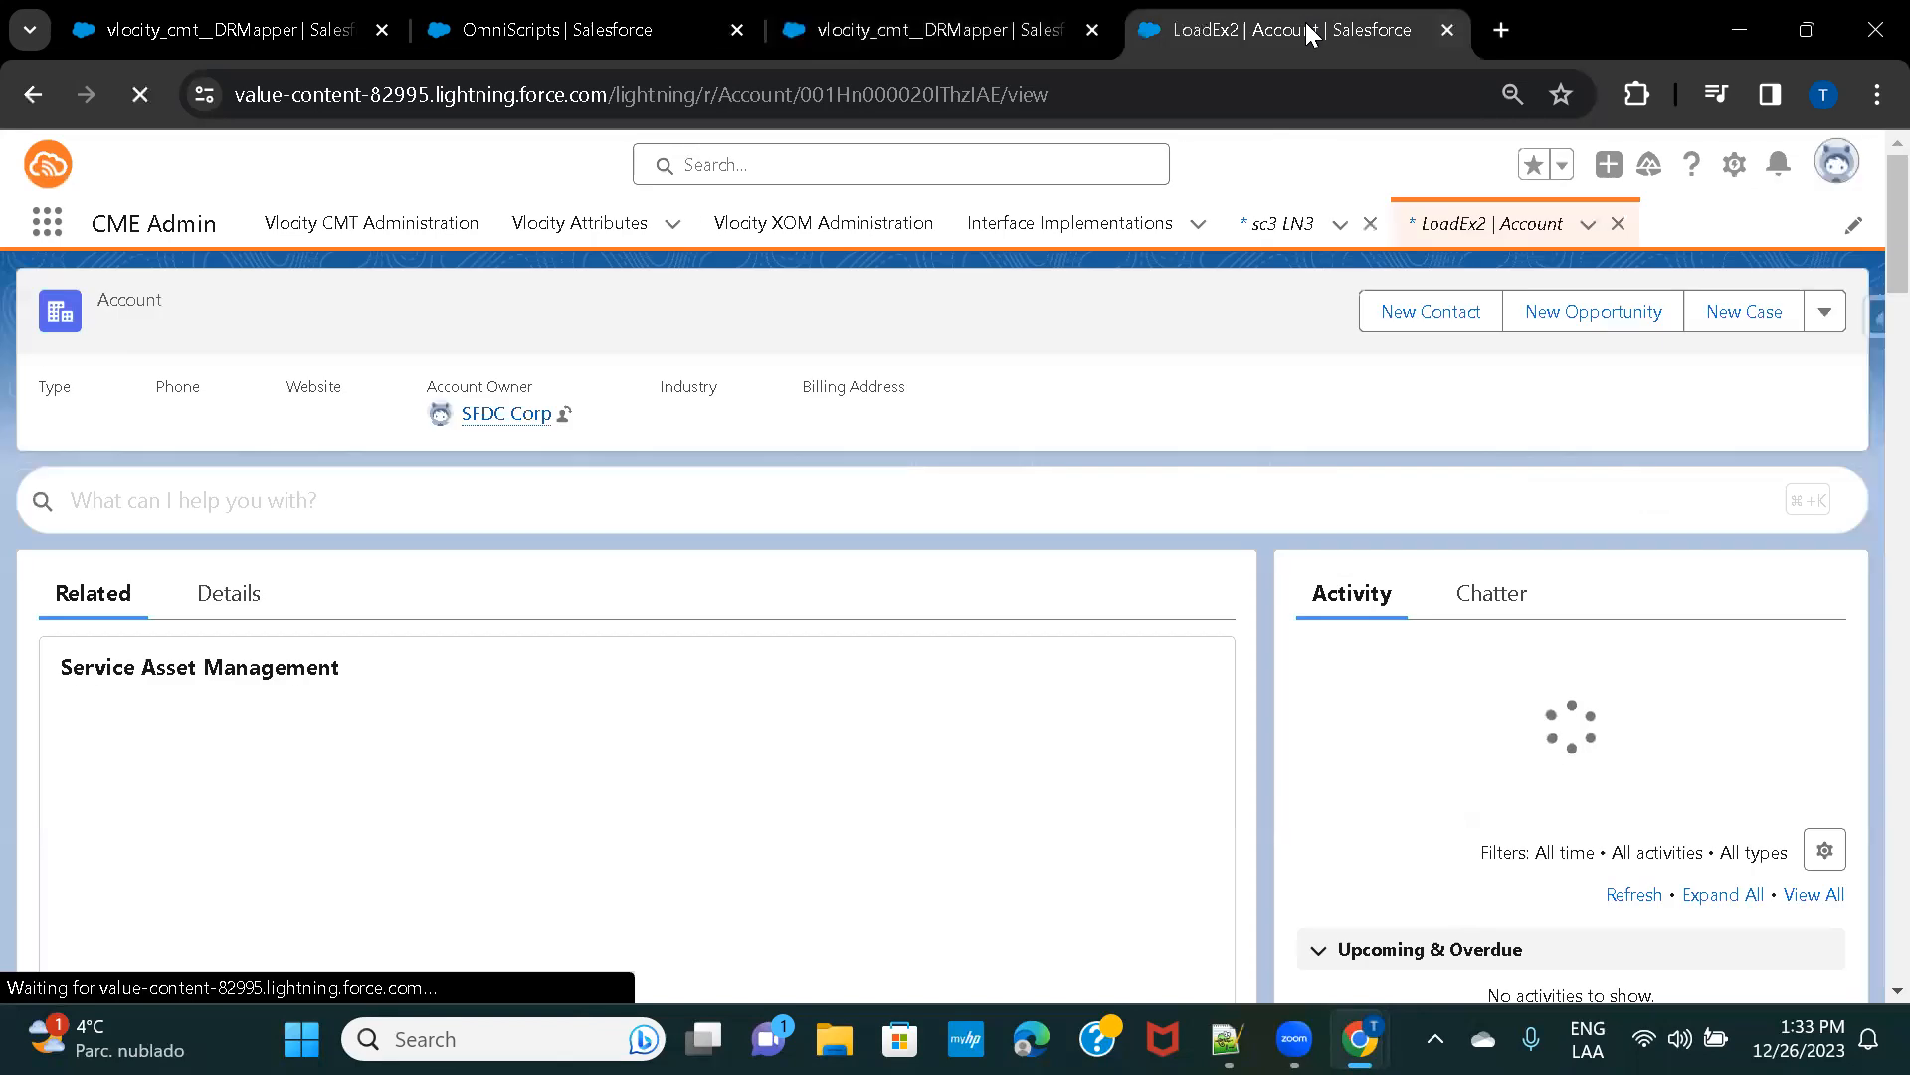
{"action": "left_click", "coordinate": [227, 594]}
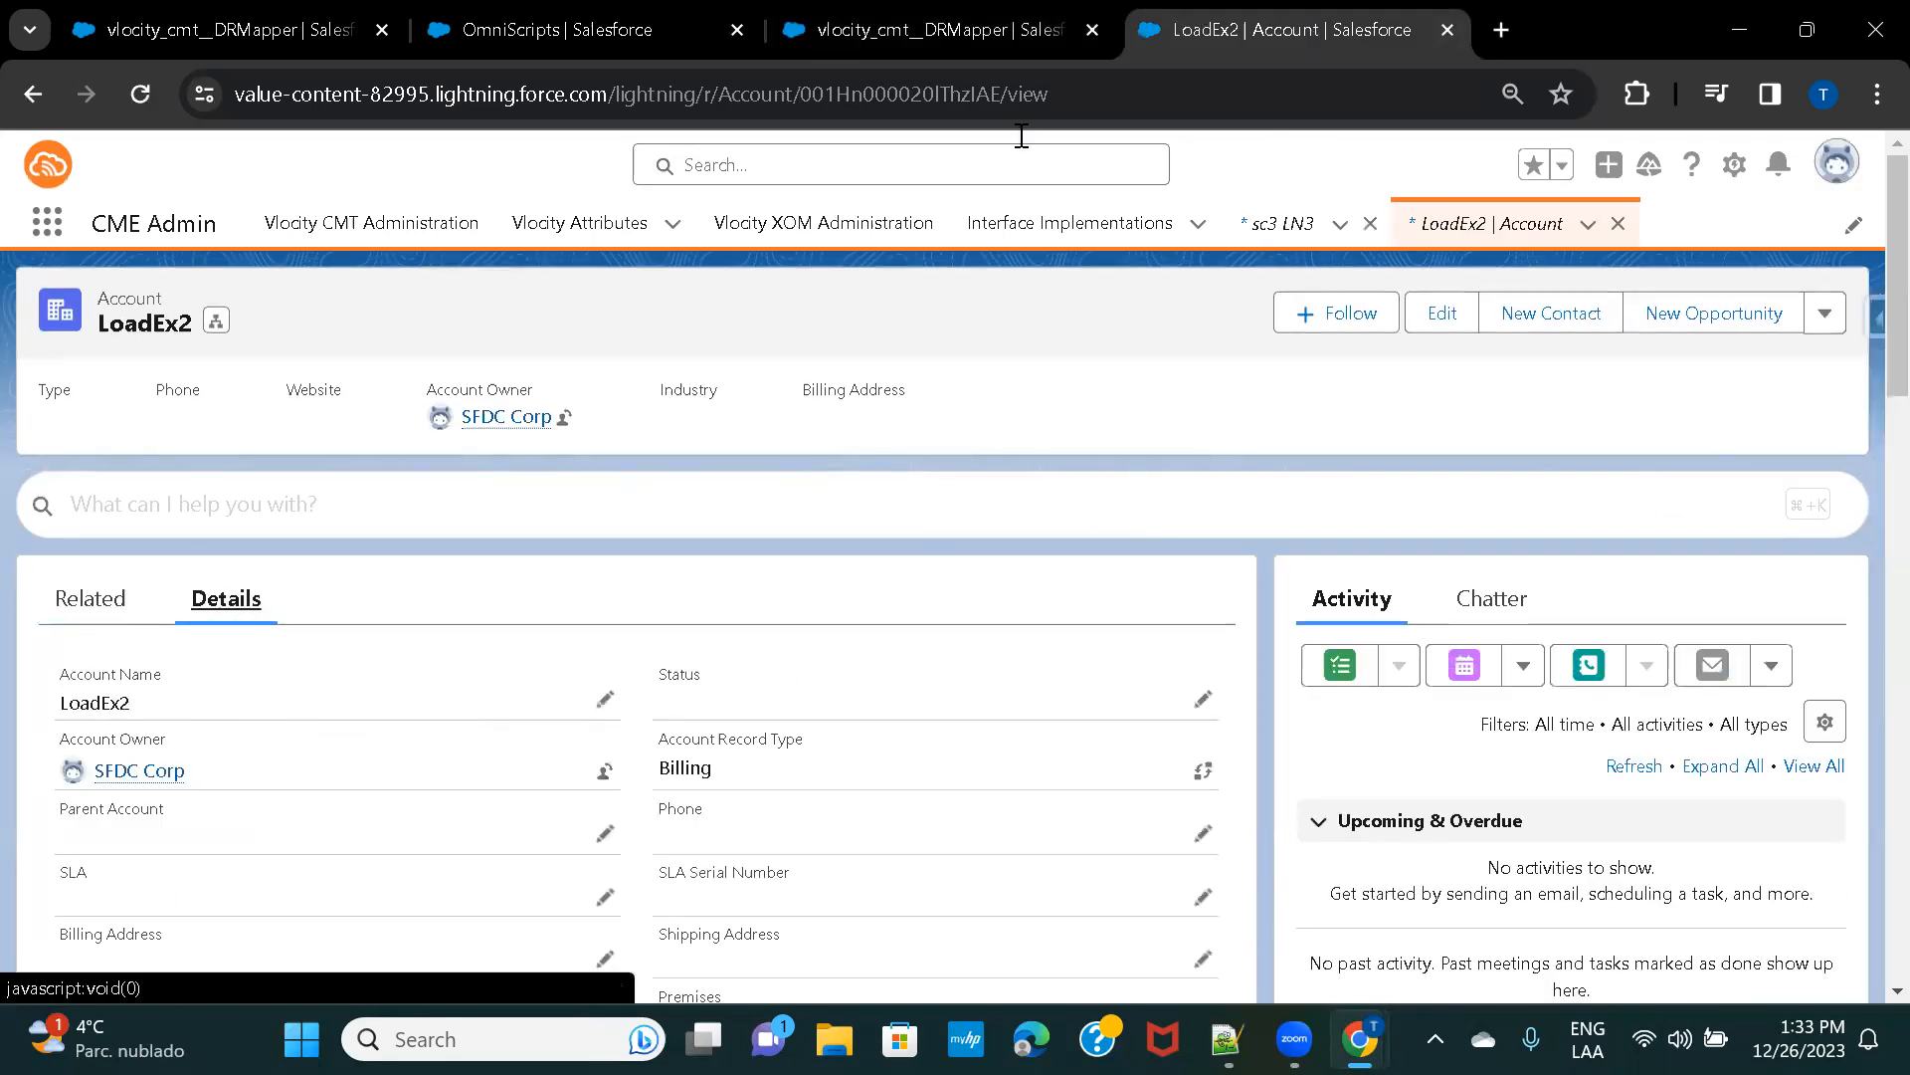
{"action": "left_click", "coordinate": [953, 34]}
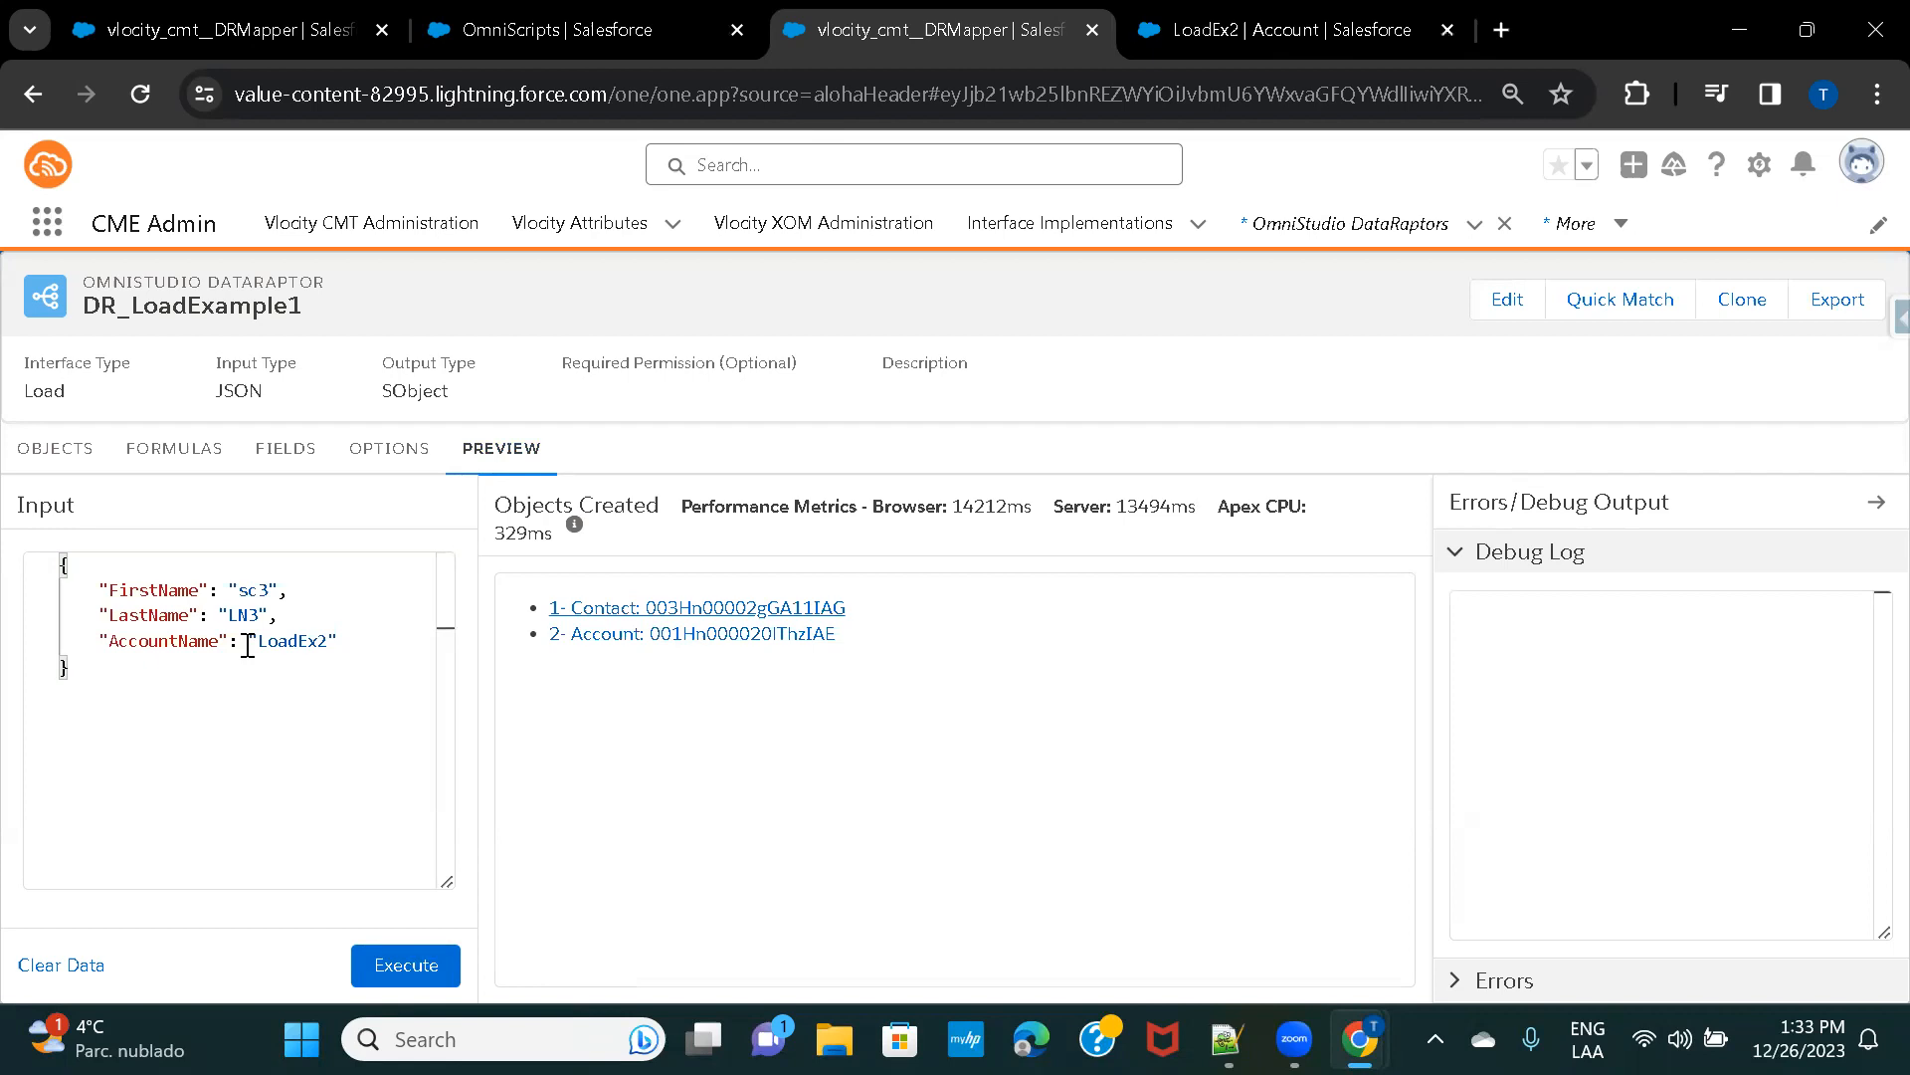
Switch to the Notepad++ notes and mark scenario SC 3 as done by appending "---" to its line.
{"action": "mouse_move", "coordinate": [1226, 1039]}
{"action": "left_click", "coordinate": [1096, 841]}
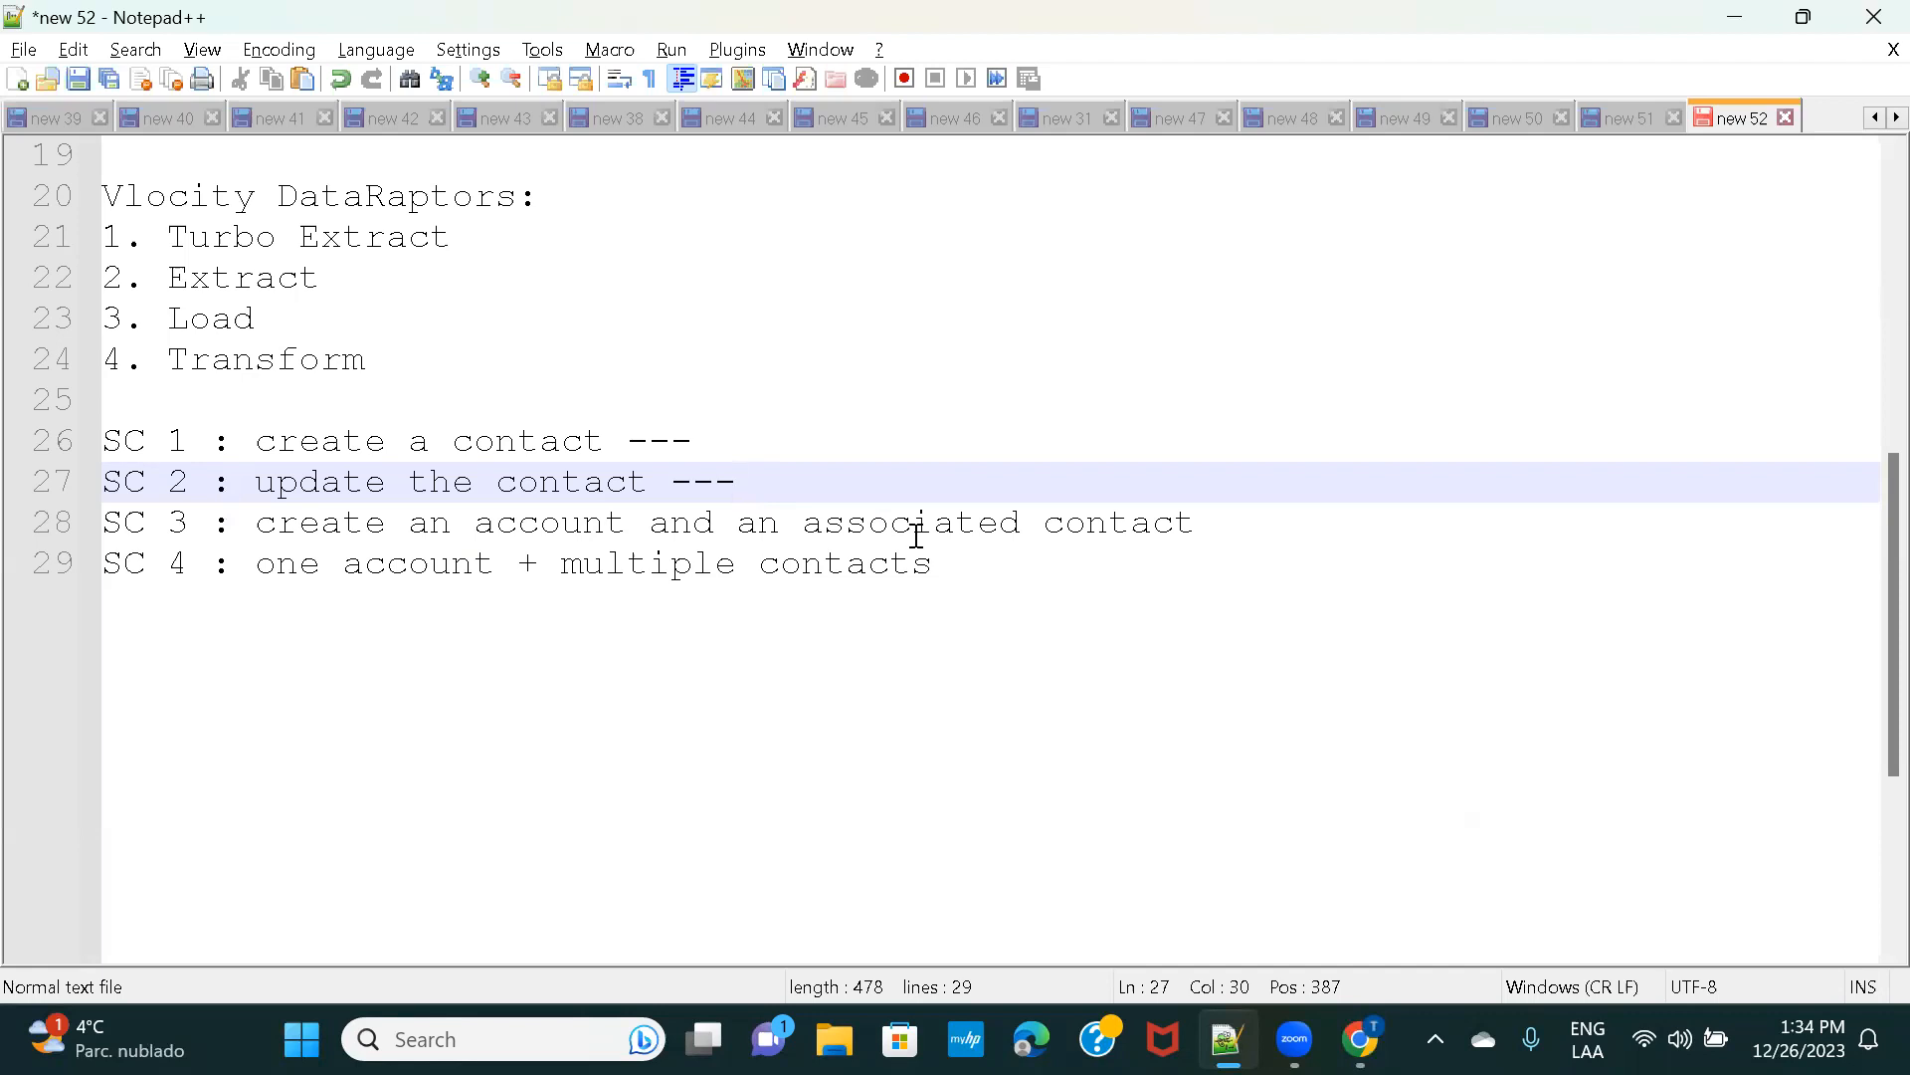
{"action": "left_click", "coordinate": [1211, 529]}
{"action": "type", "text": "---"}
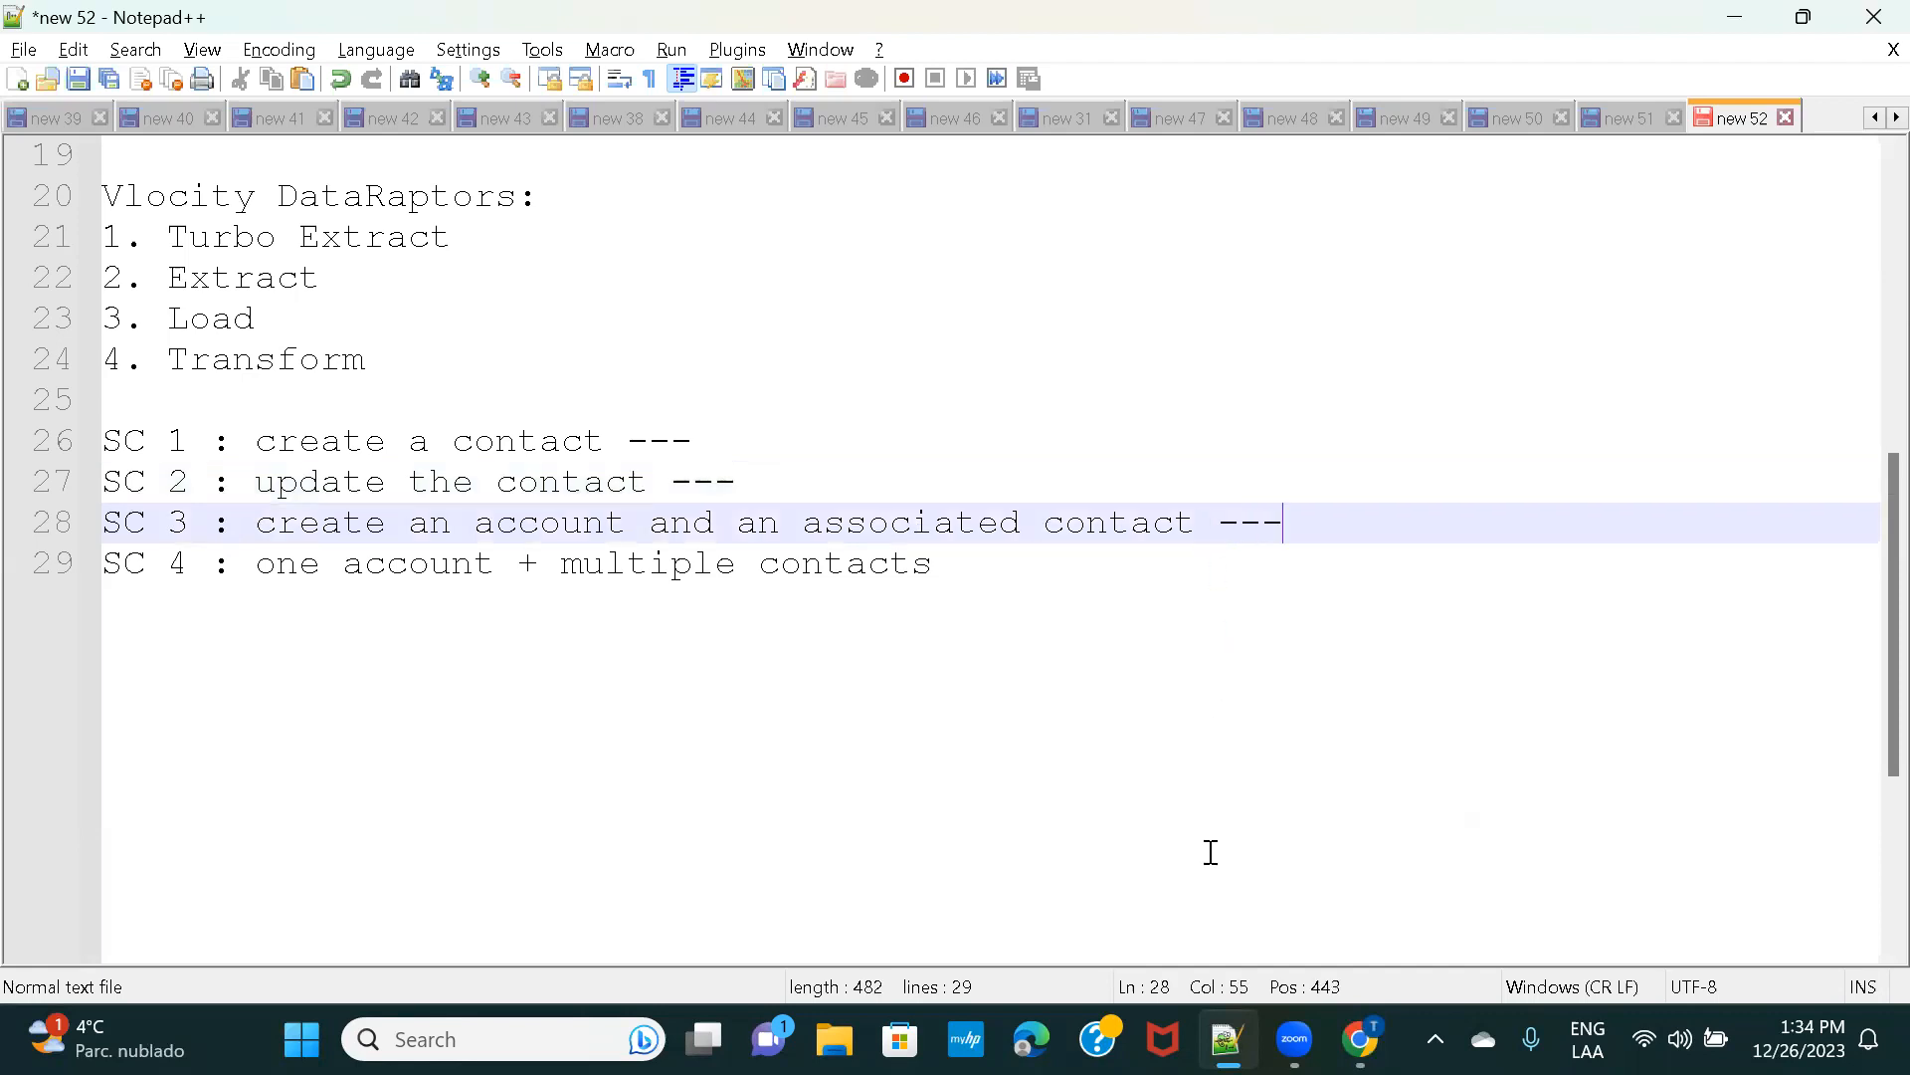
{"action": "left_click", "coordinate": [958, 560]}
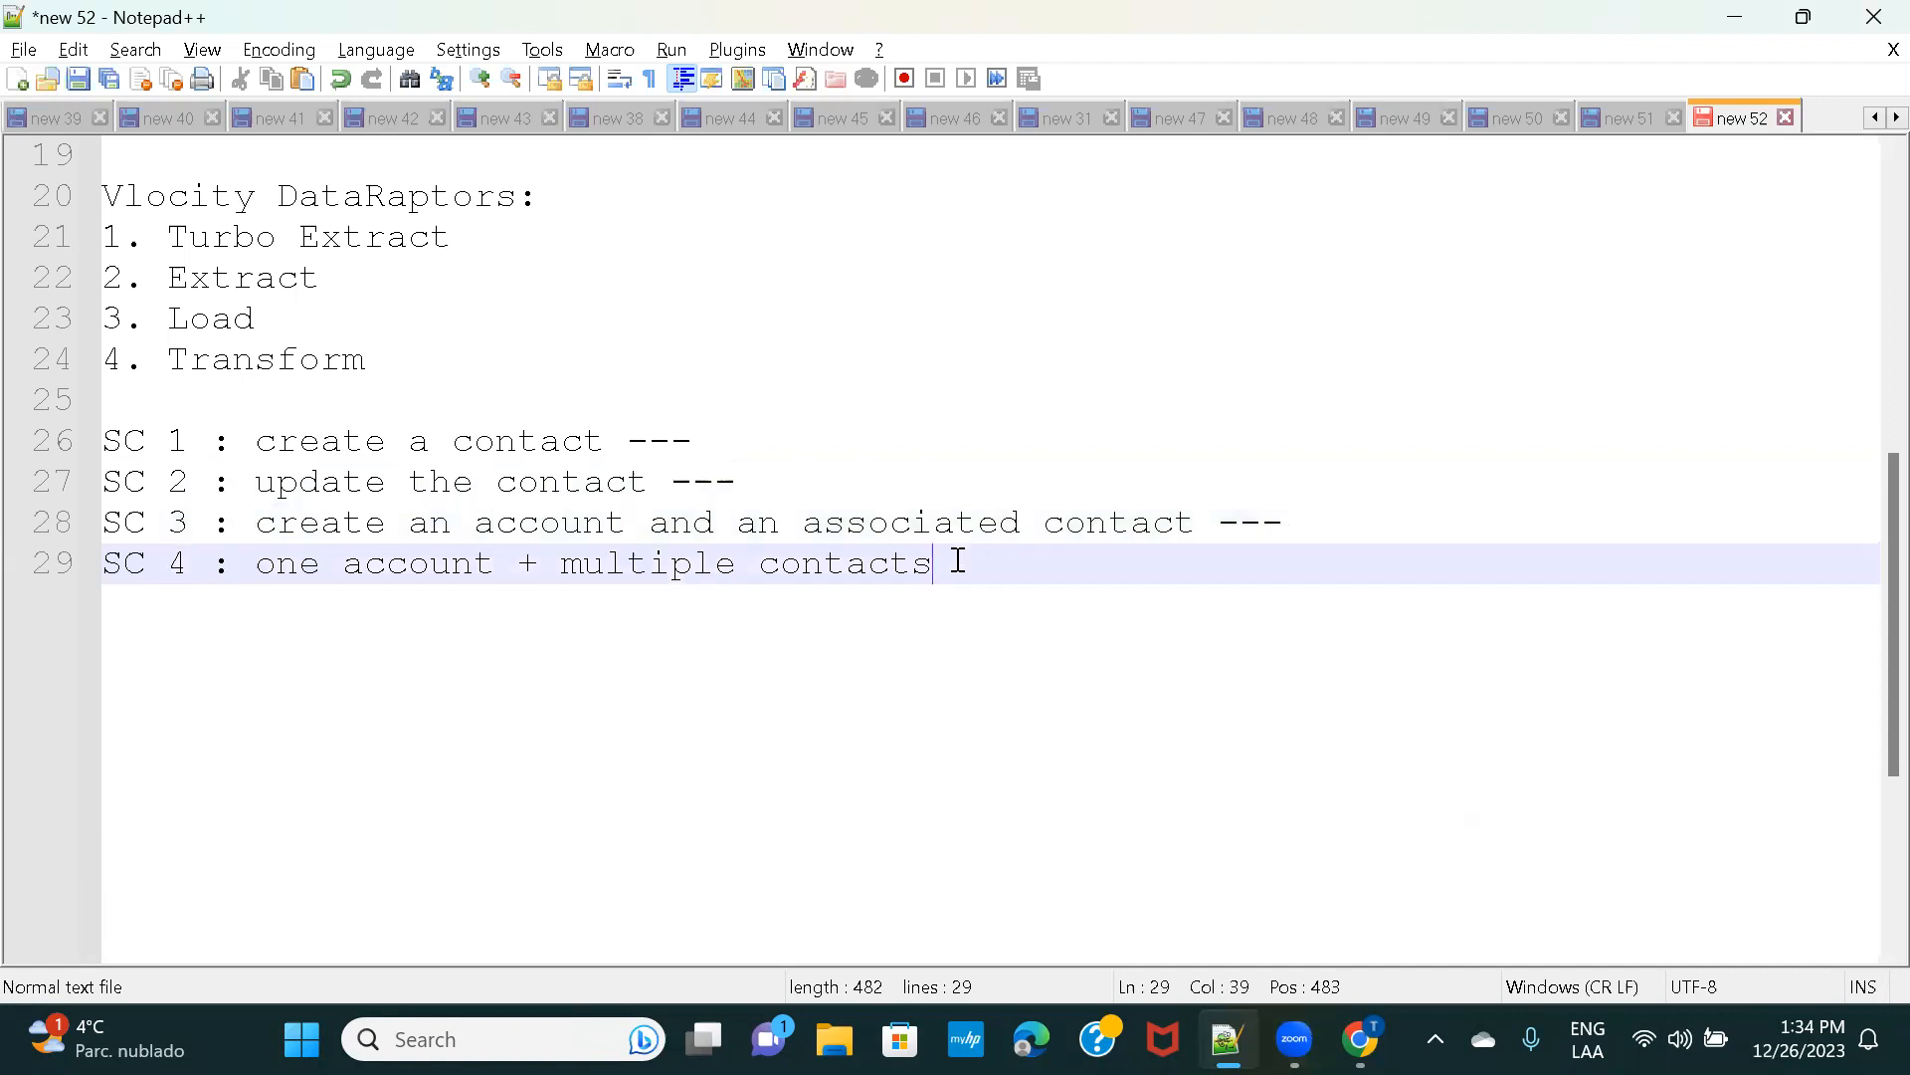
Return to DR_LoadExample1 in Chrome and delete the Account object with all its associated mappings.
{"action": "mouse_move", "coordinate": [1360, 1040]}
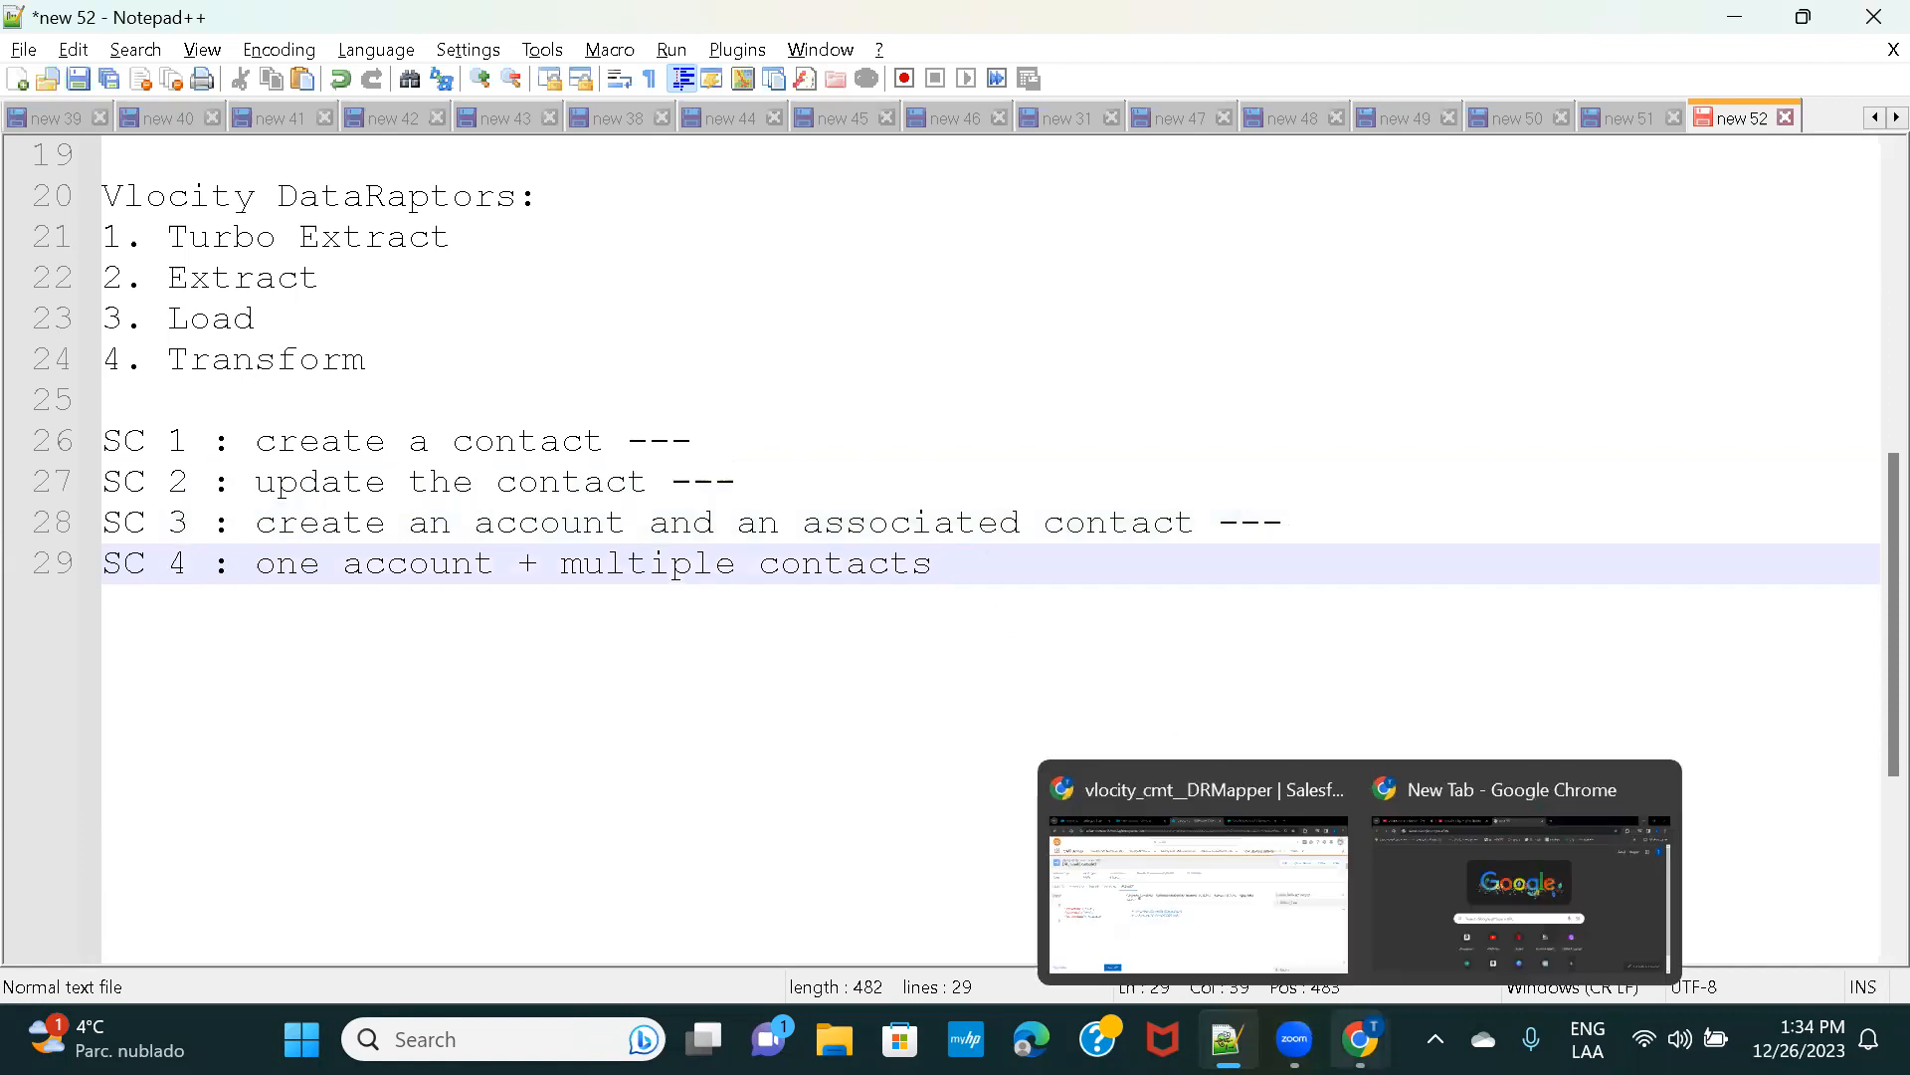
{"action": "left_click", "coordinate": [1214, 916]}
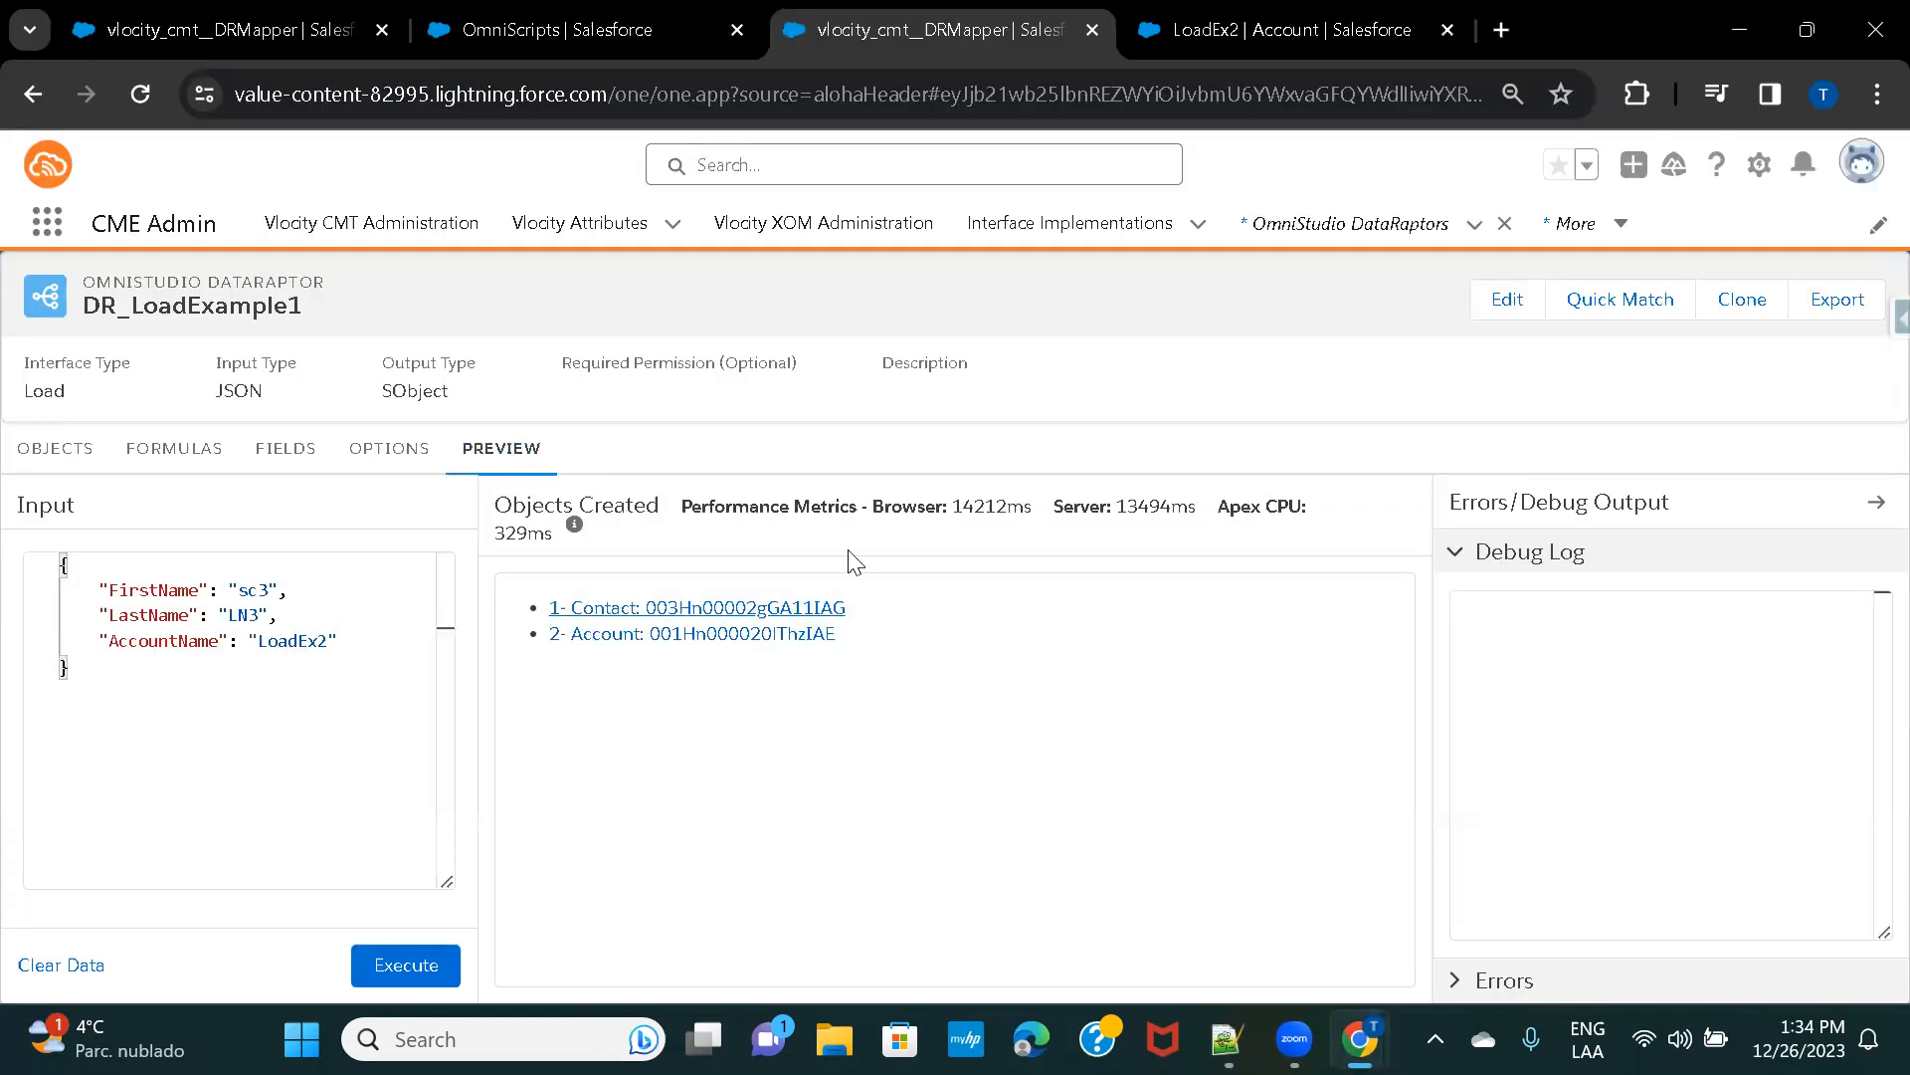
{"action": "left_click", "coordinate": [284, 468]}
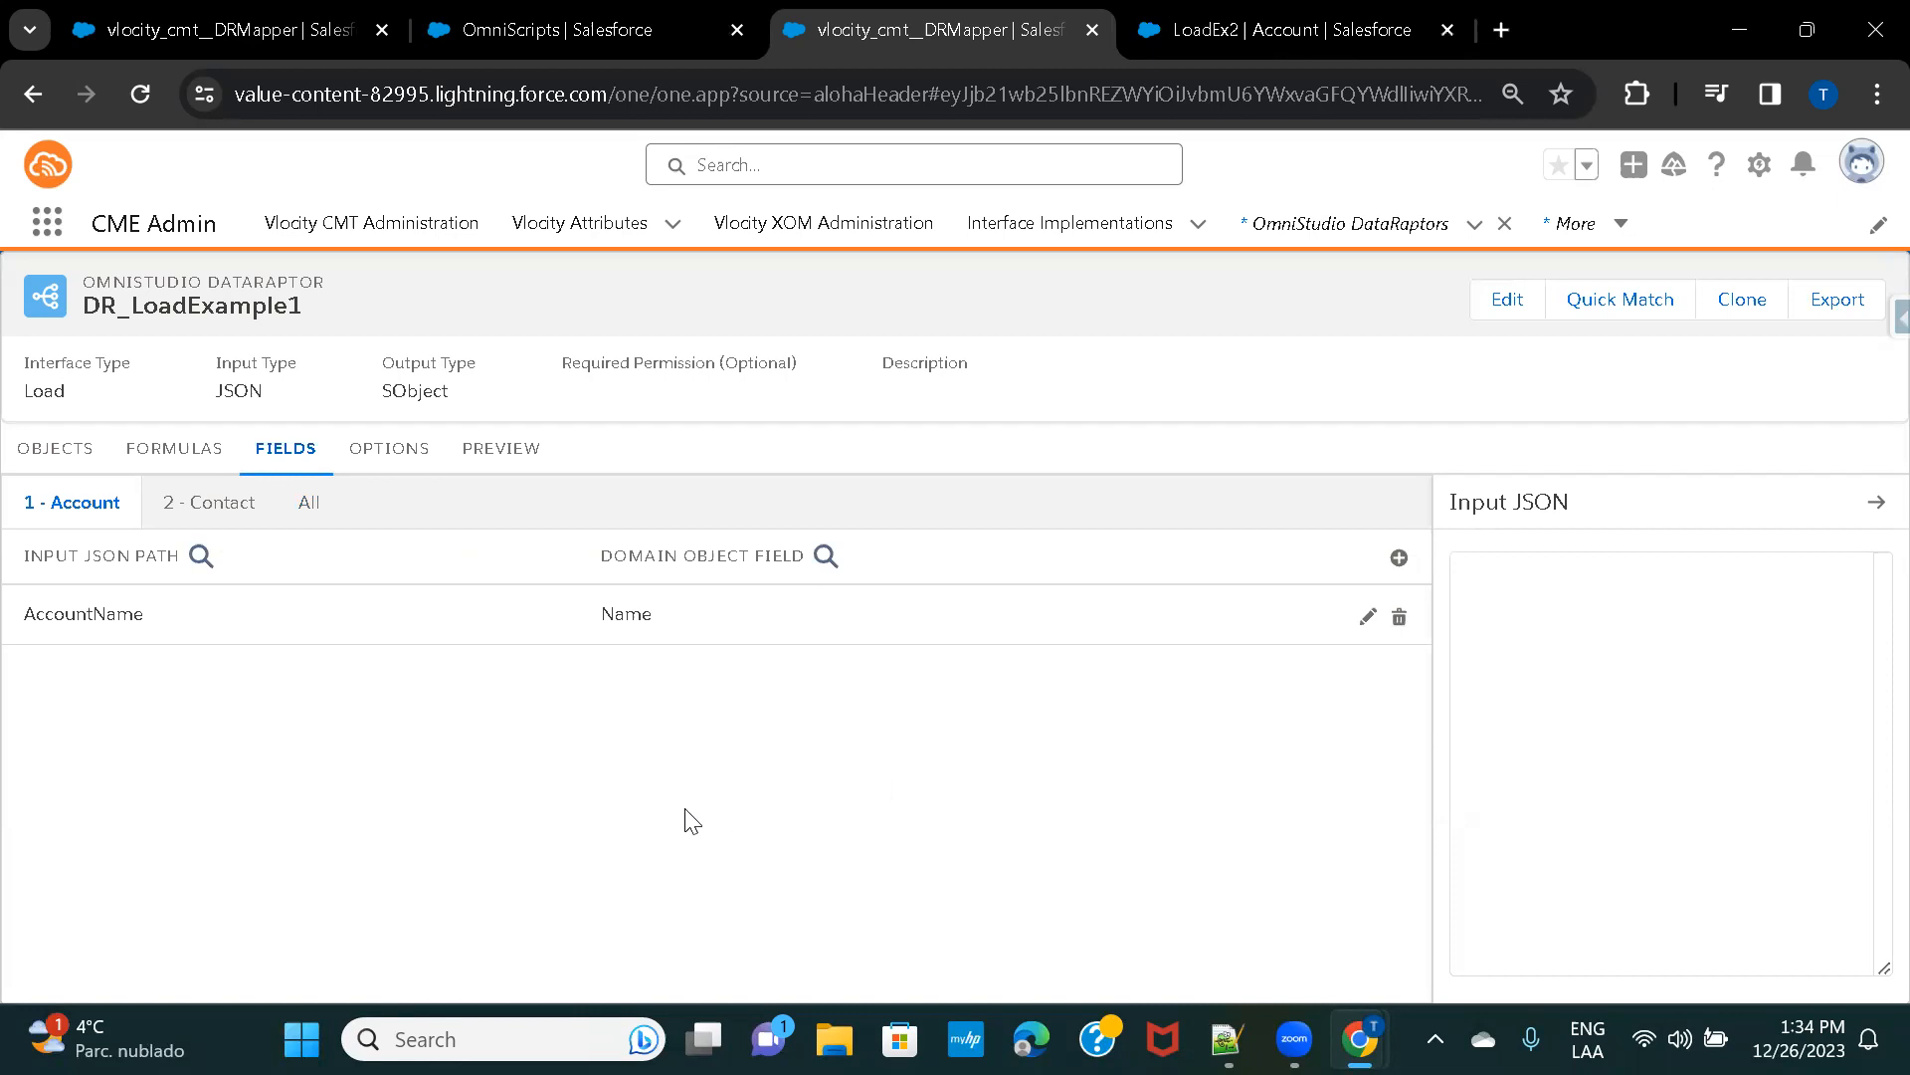
{"action": "left_click", "coordinate": [75, 462]}
{"action": "scroll", "coordinate": [960, 686], "scroll_direction": "down", "scroll_amount": 1}
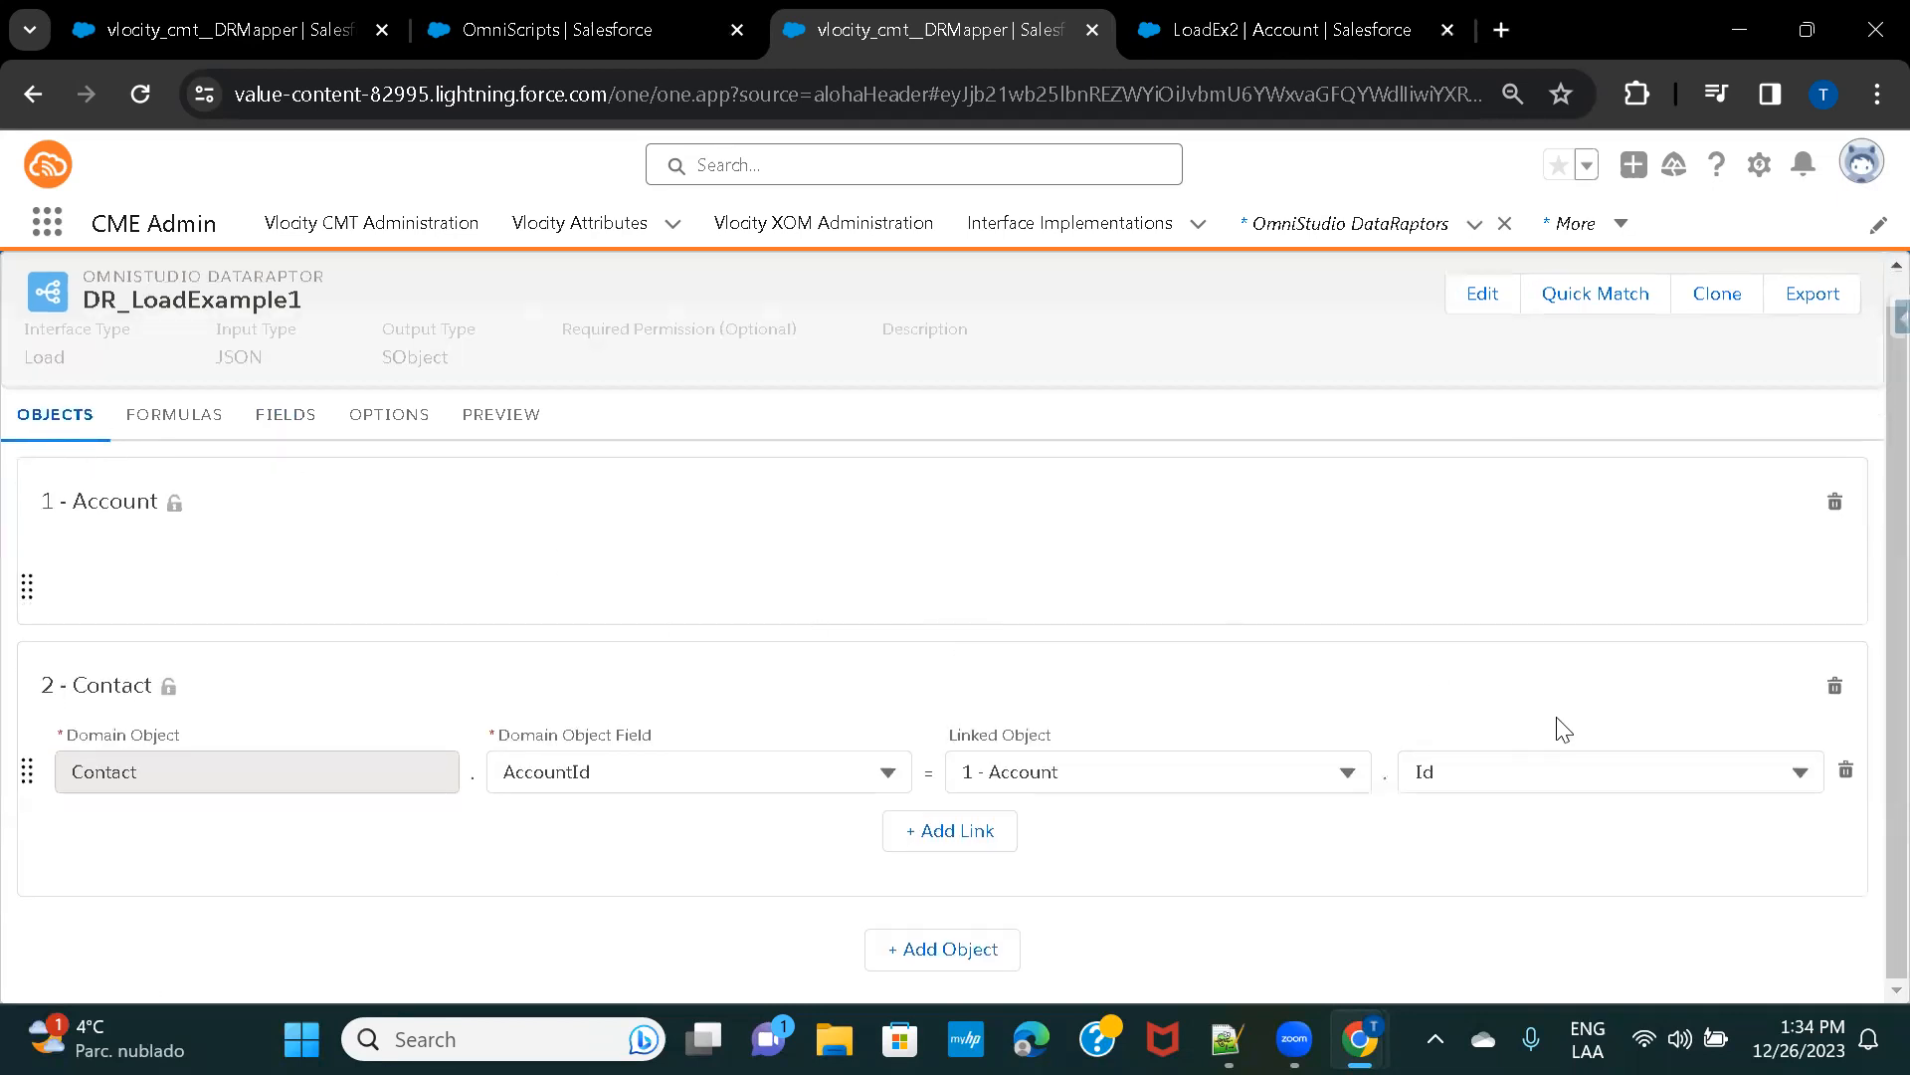
{"action": "left_click", "coordinate": [1837, 505]}
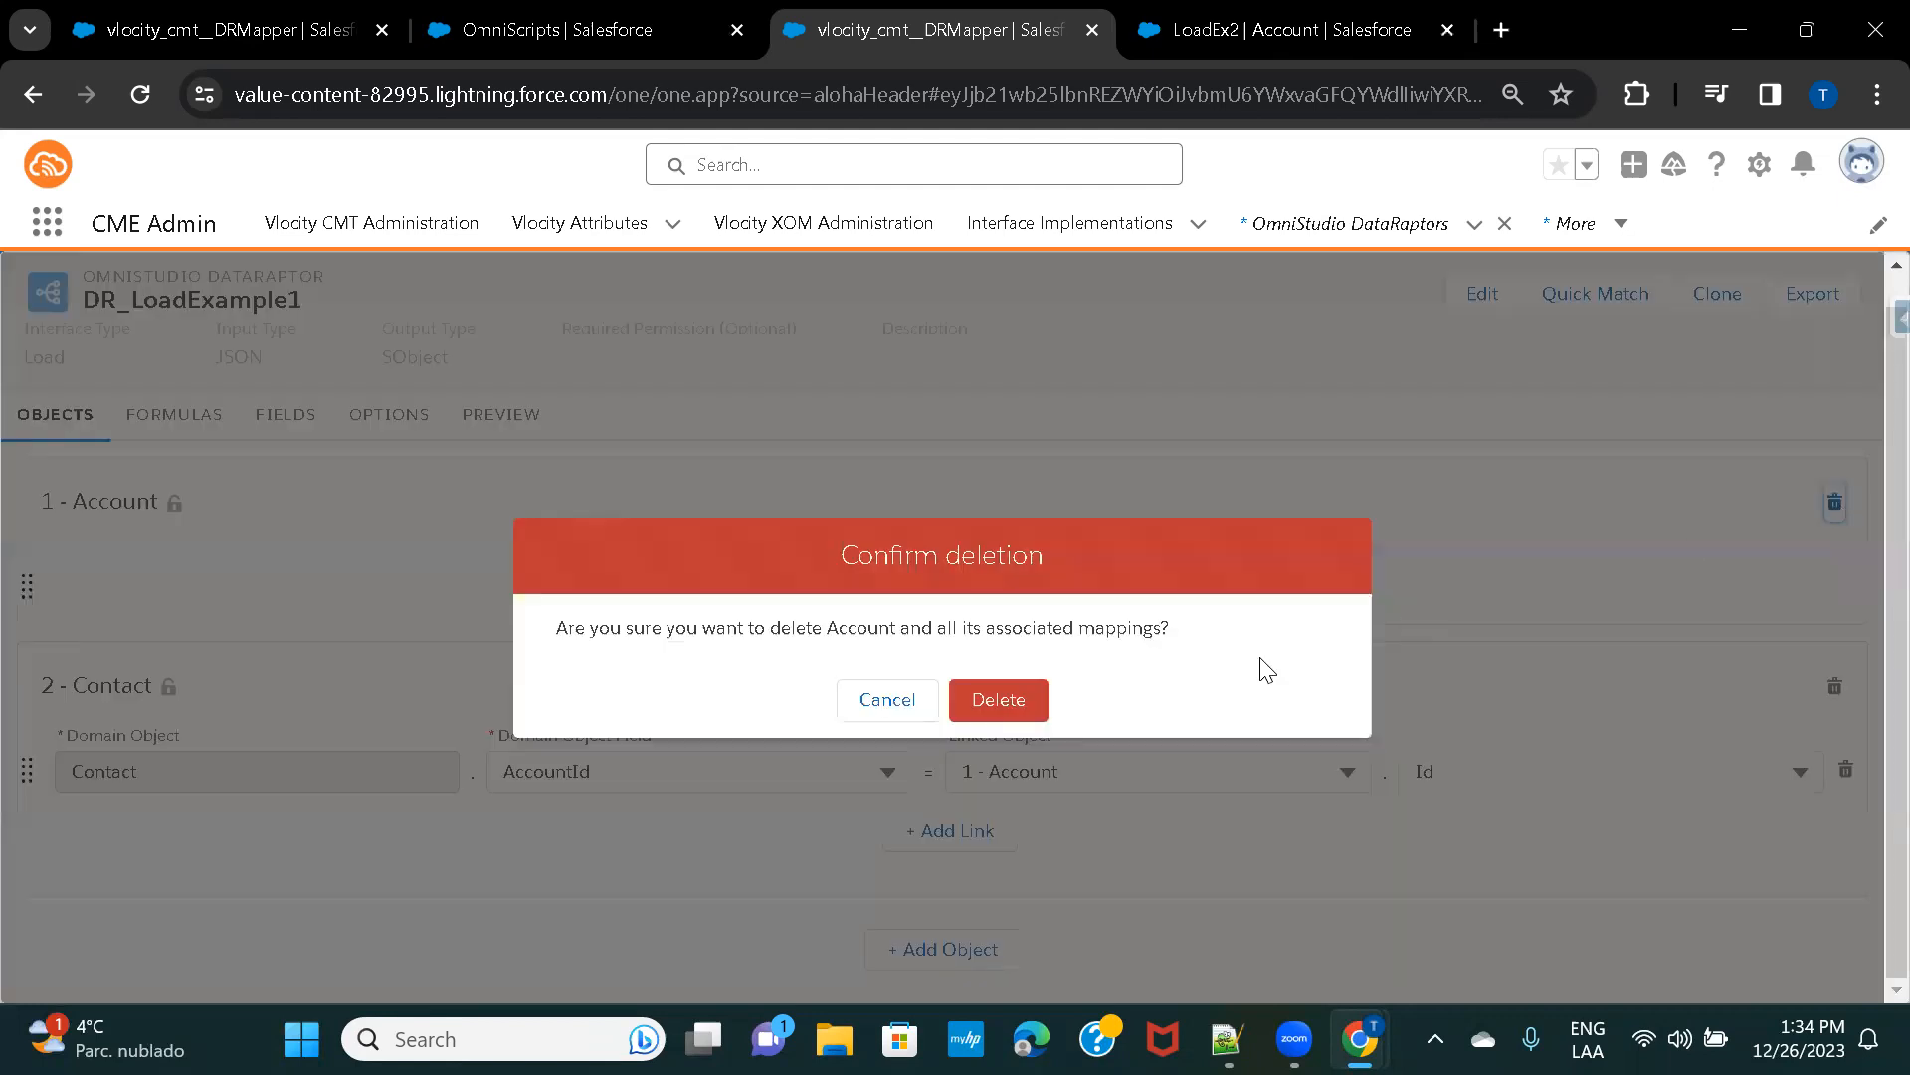
{"action": "left_click", "coordinate": [1001, 696]}
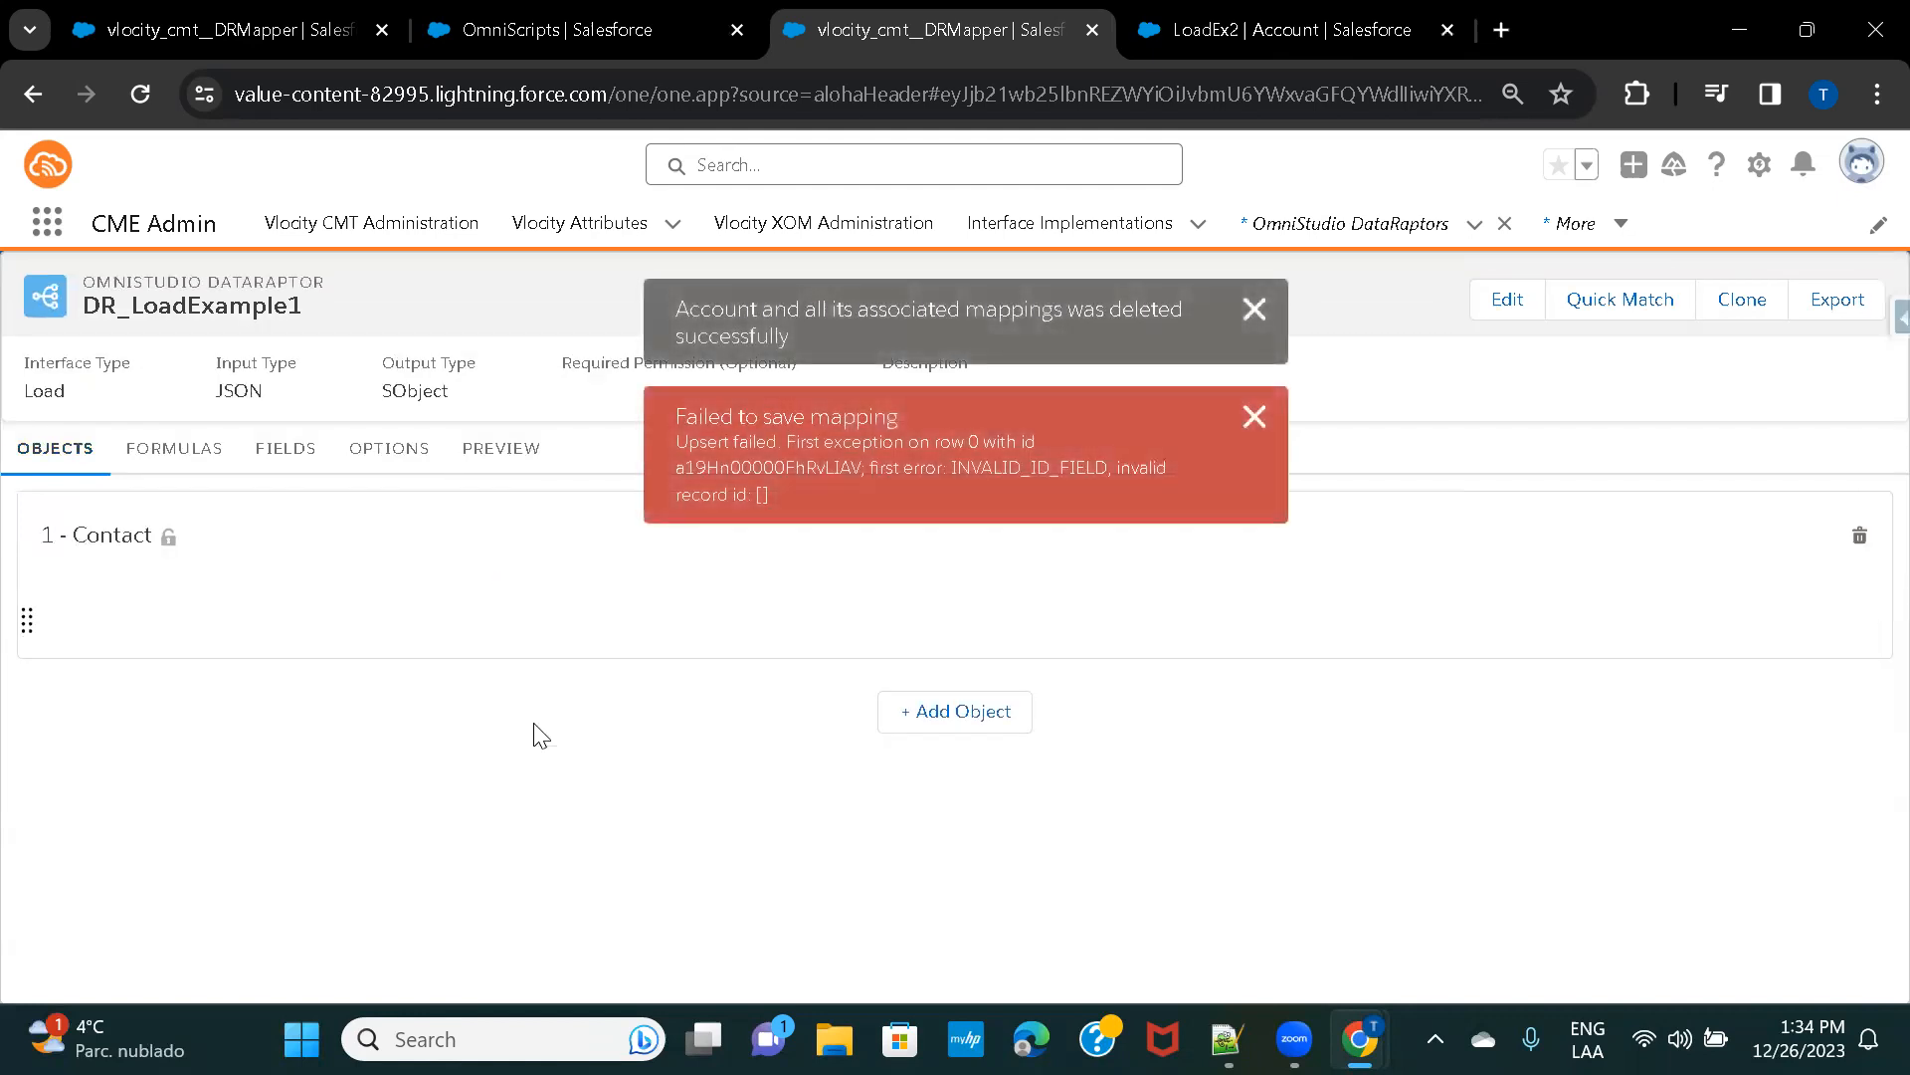
Delete the FirstName and LastName field mappings of the Contact object and dismiss the error notification.
{"action": "left_click", "coordinate": [271, 463]}
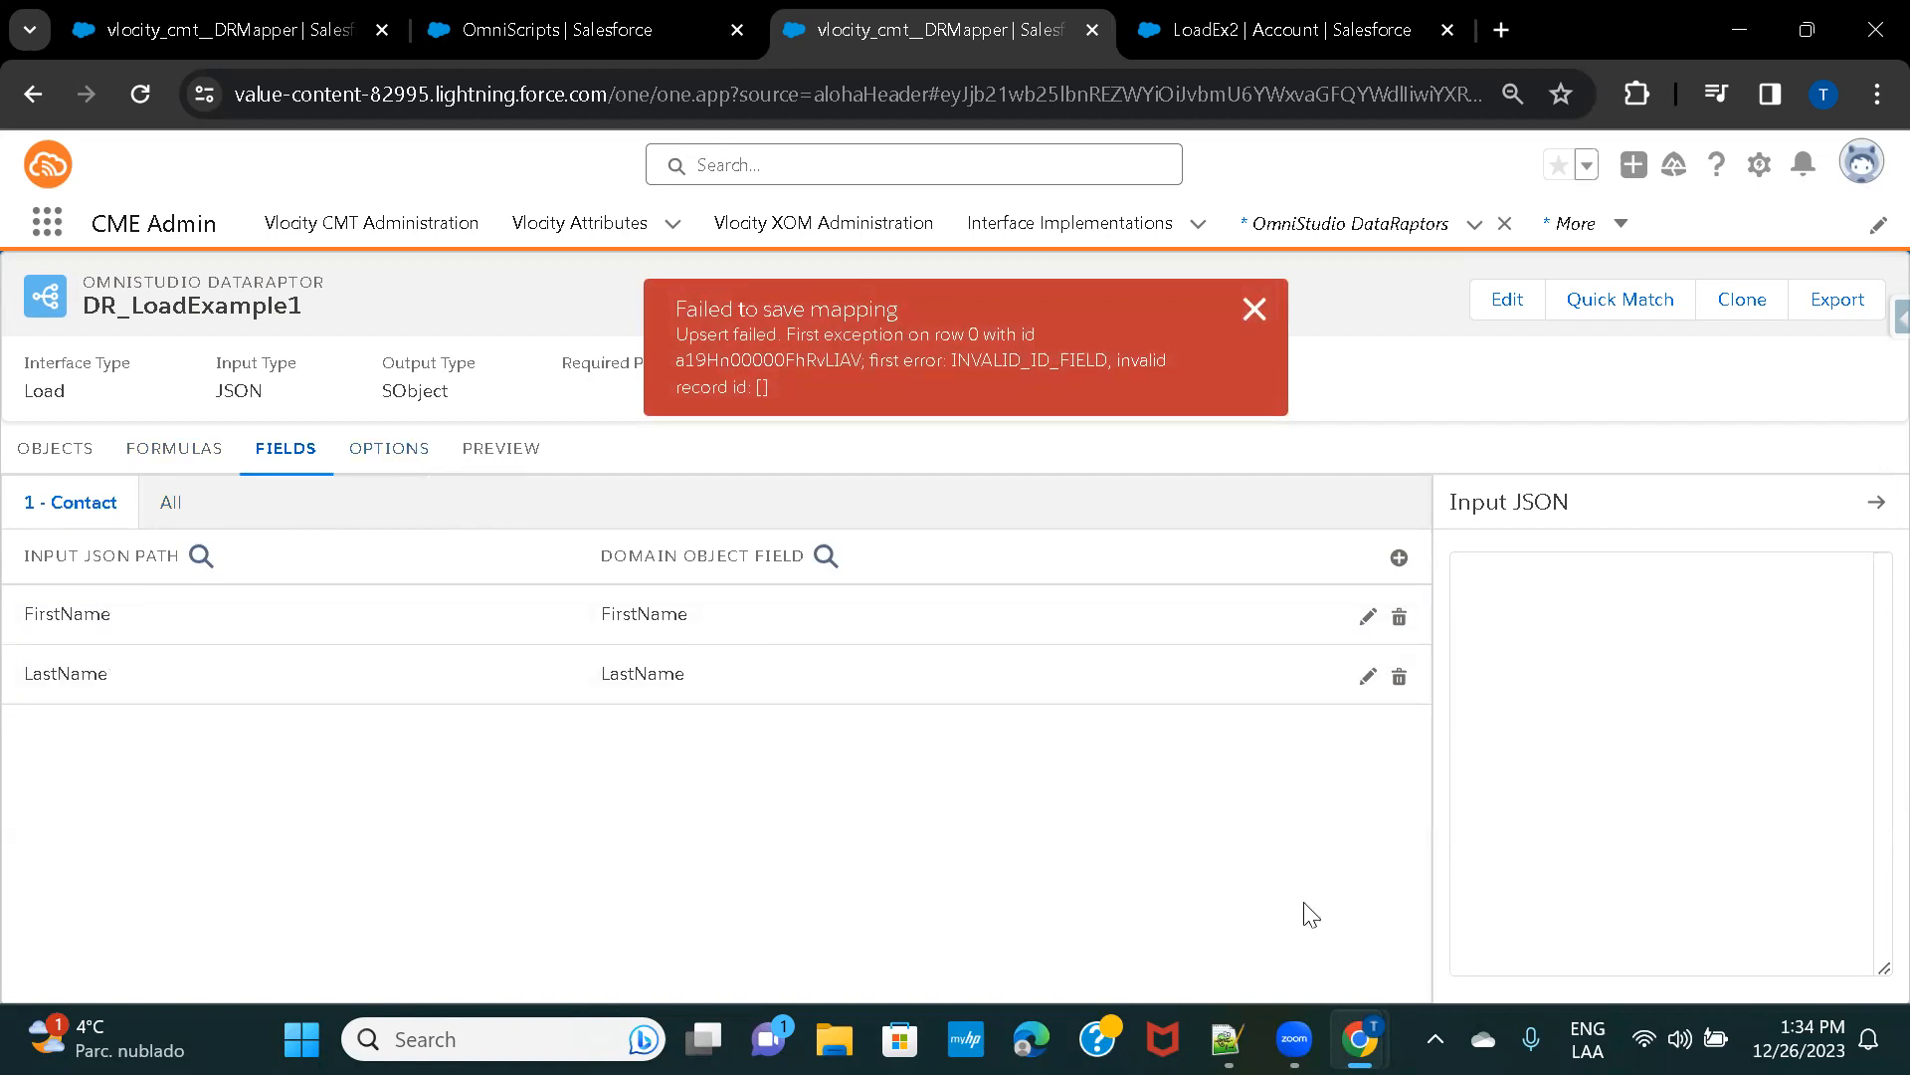
{"action": "left_click", "coordinate": [1400, 617]}
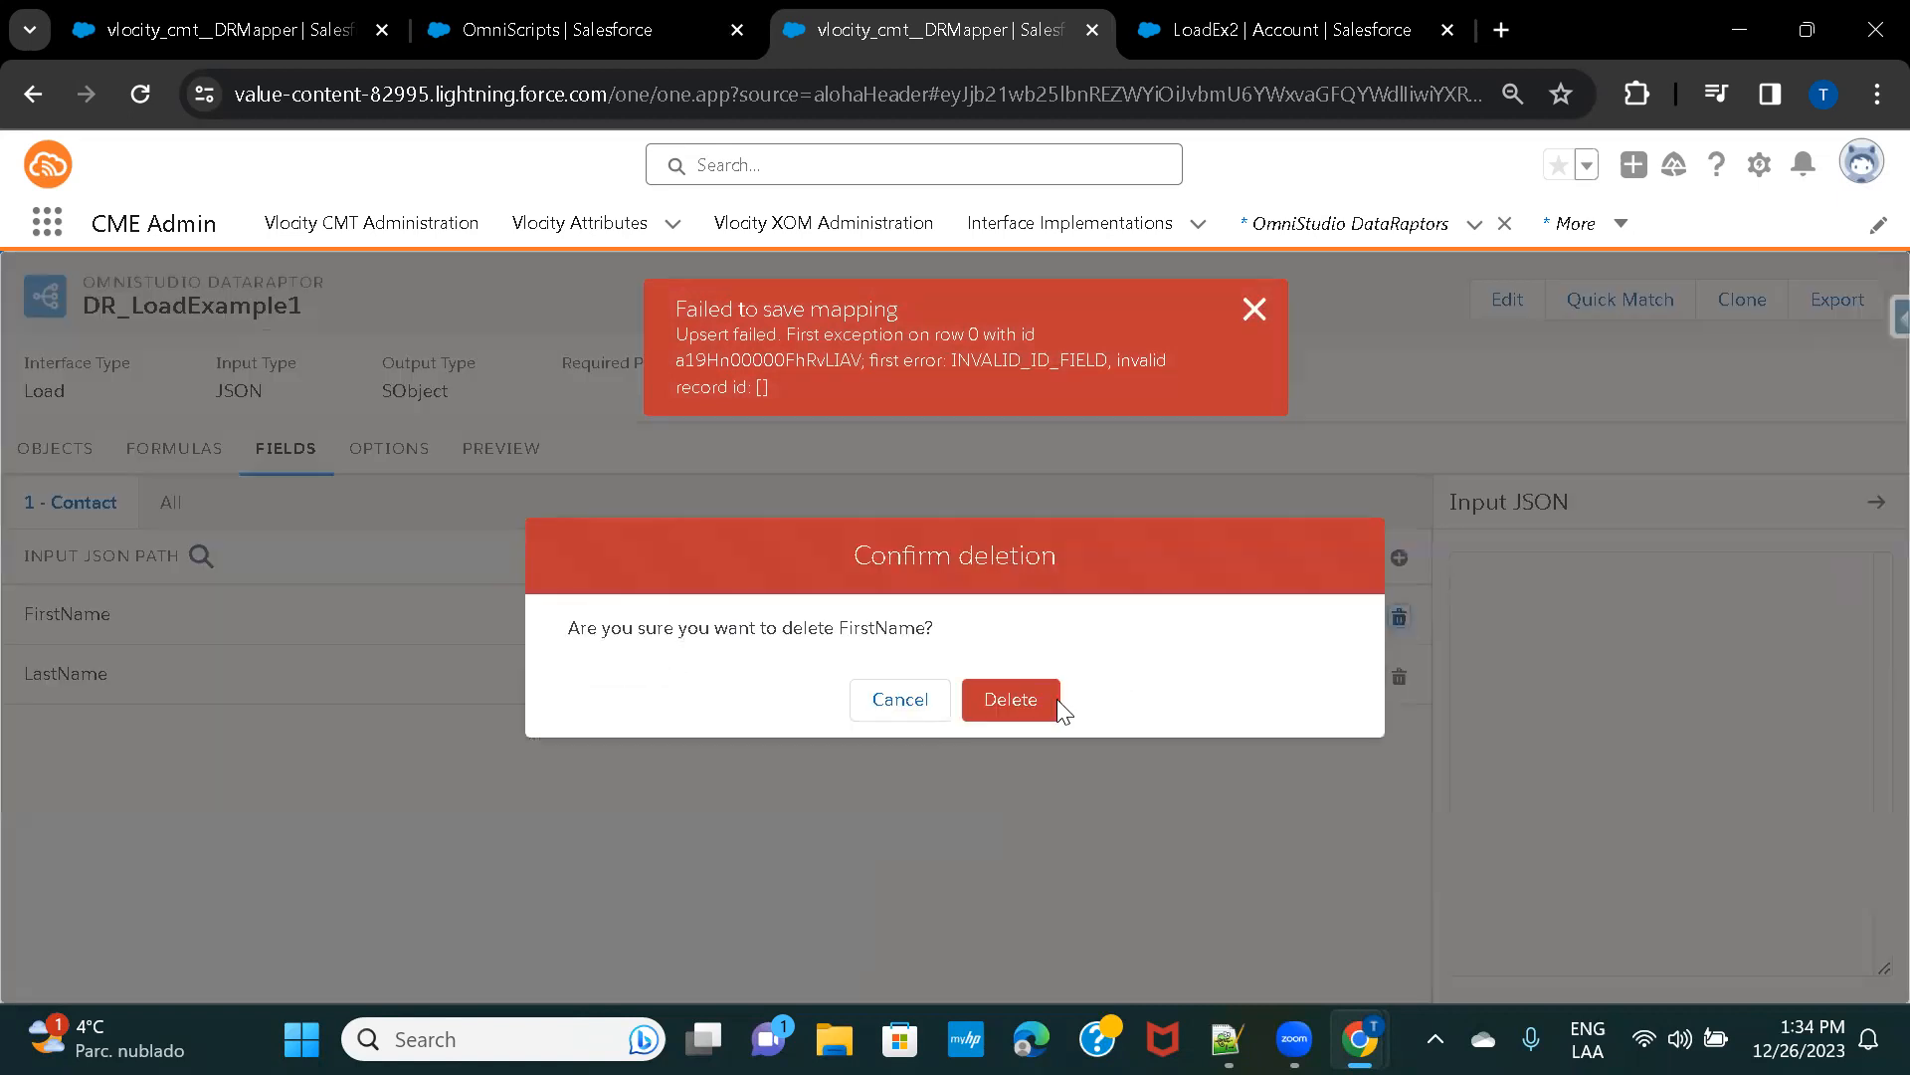
{"action": "left_click", "coordinate": [1011, 699]}
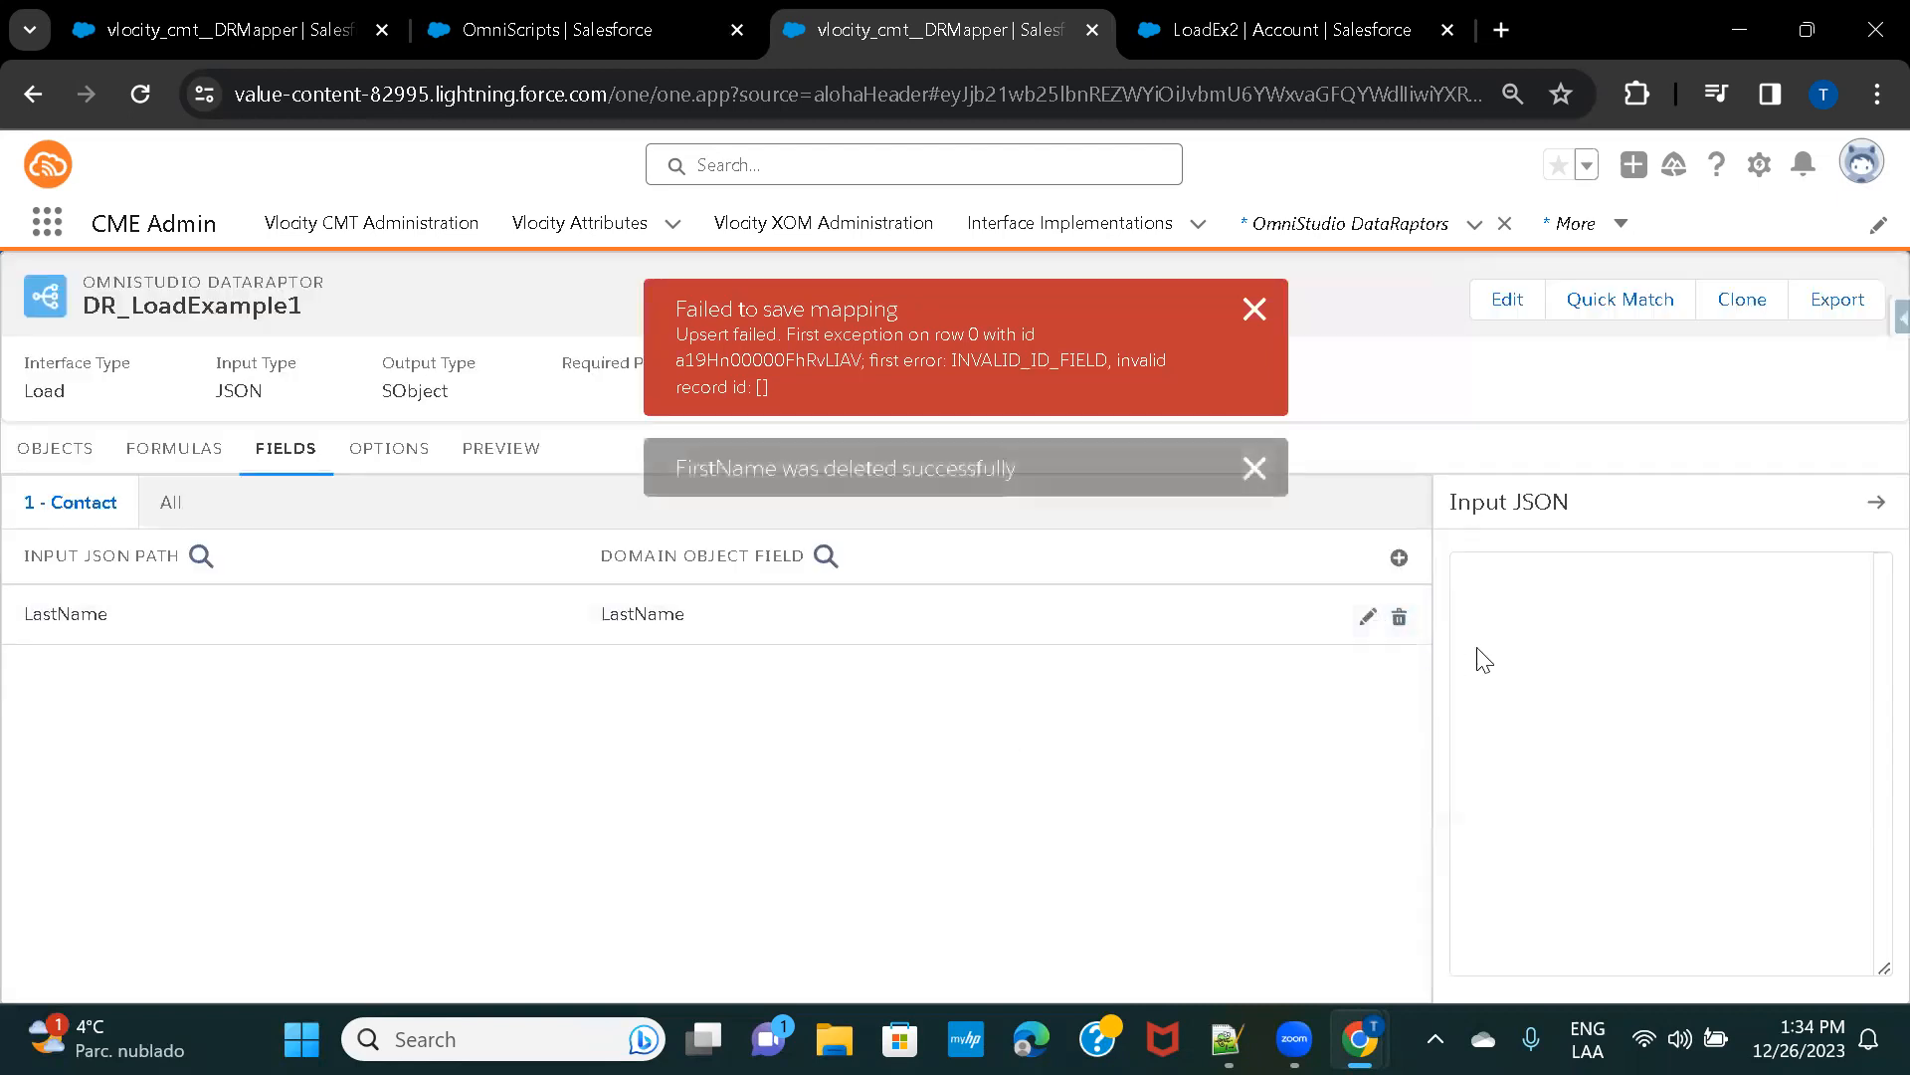
{"action": "left_click", "coordinate": [1400, 617]}
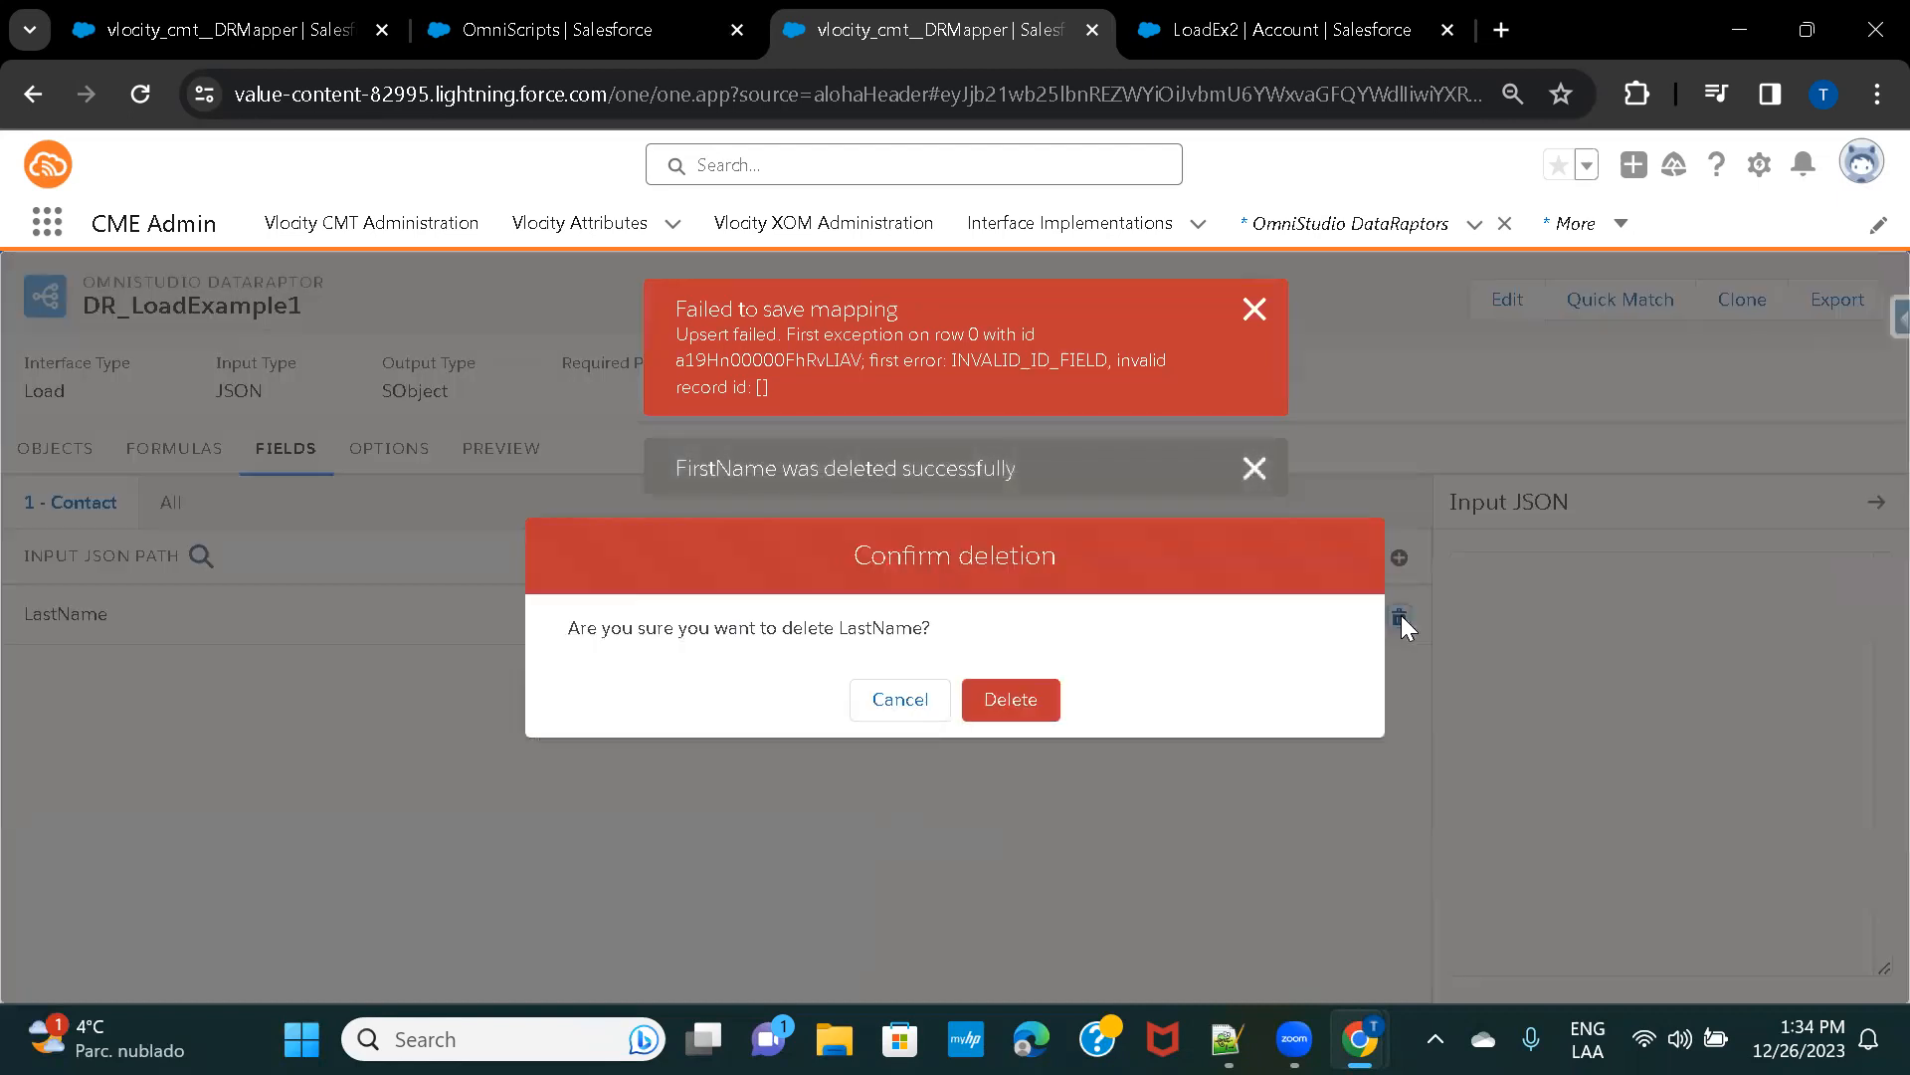
{"action": "left_click", "coordinate": [1011, 698]}
{"action": "left_click", "coordinate": [1255, 310]}
Move the whole preview input JSON into the Notepad++ notes below the SC 4 line, leaving the preview input empty.
{"action": "left_click", "coordinate": [518, 448]}
{"action": "left_click", "coordinate": [204, 664]}
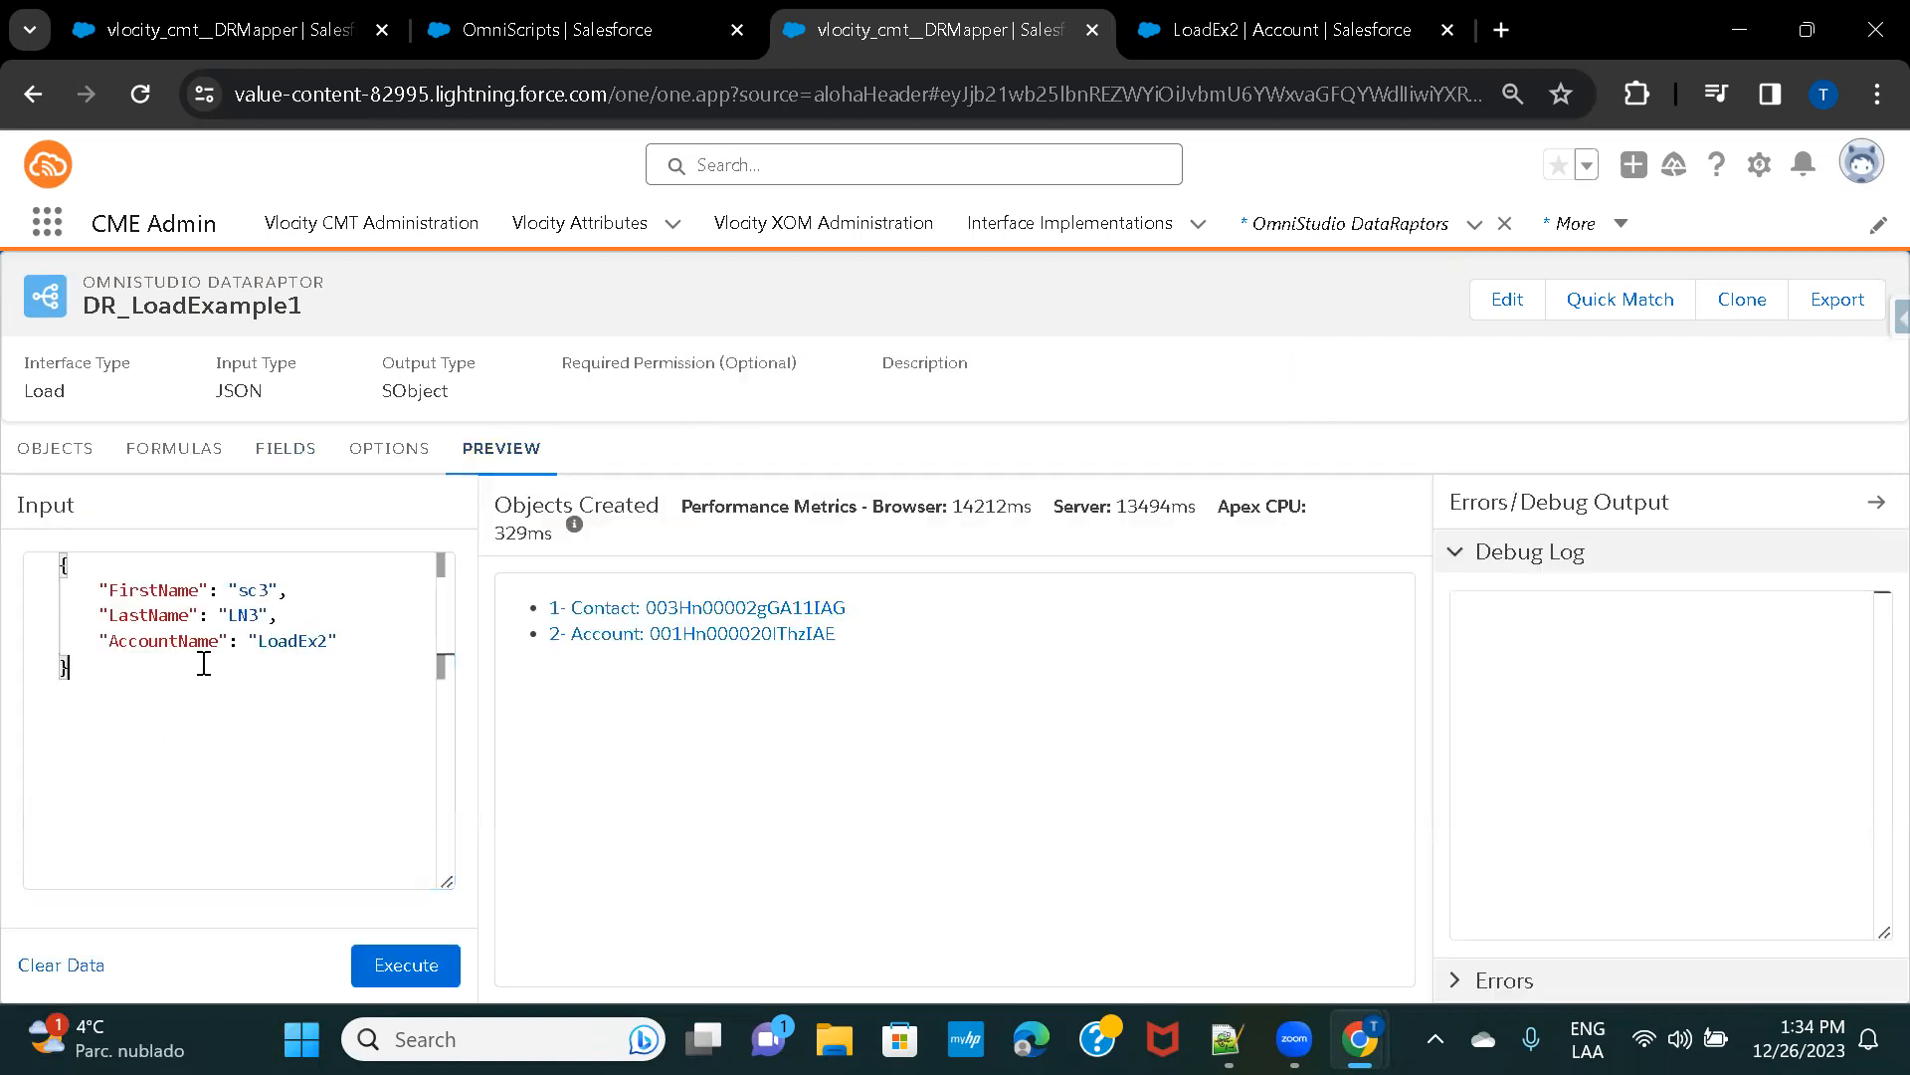
{"action": "key", "text": "ctrl+a"}
{"action": "key", "text": "ctrl+c"}
{"action": "key", "text": "BackSpace"}
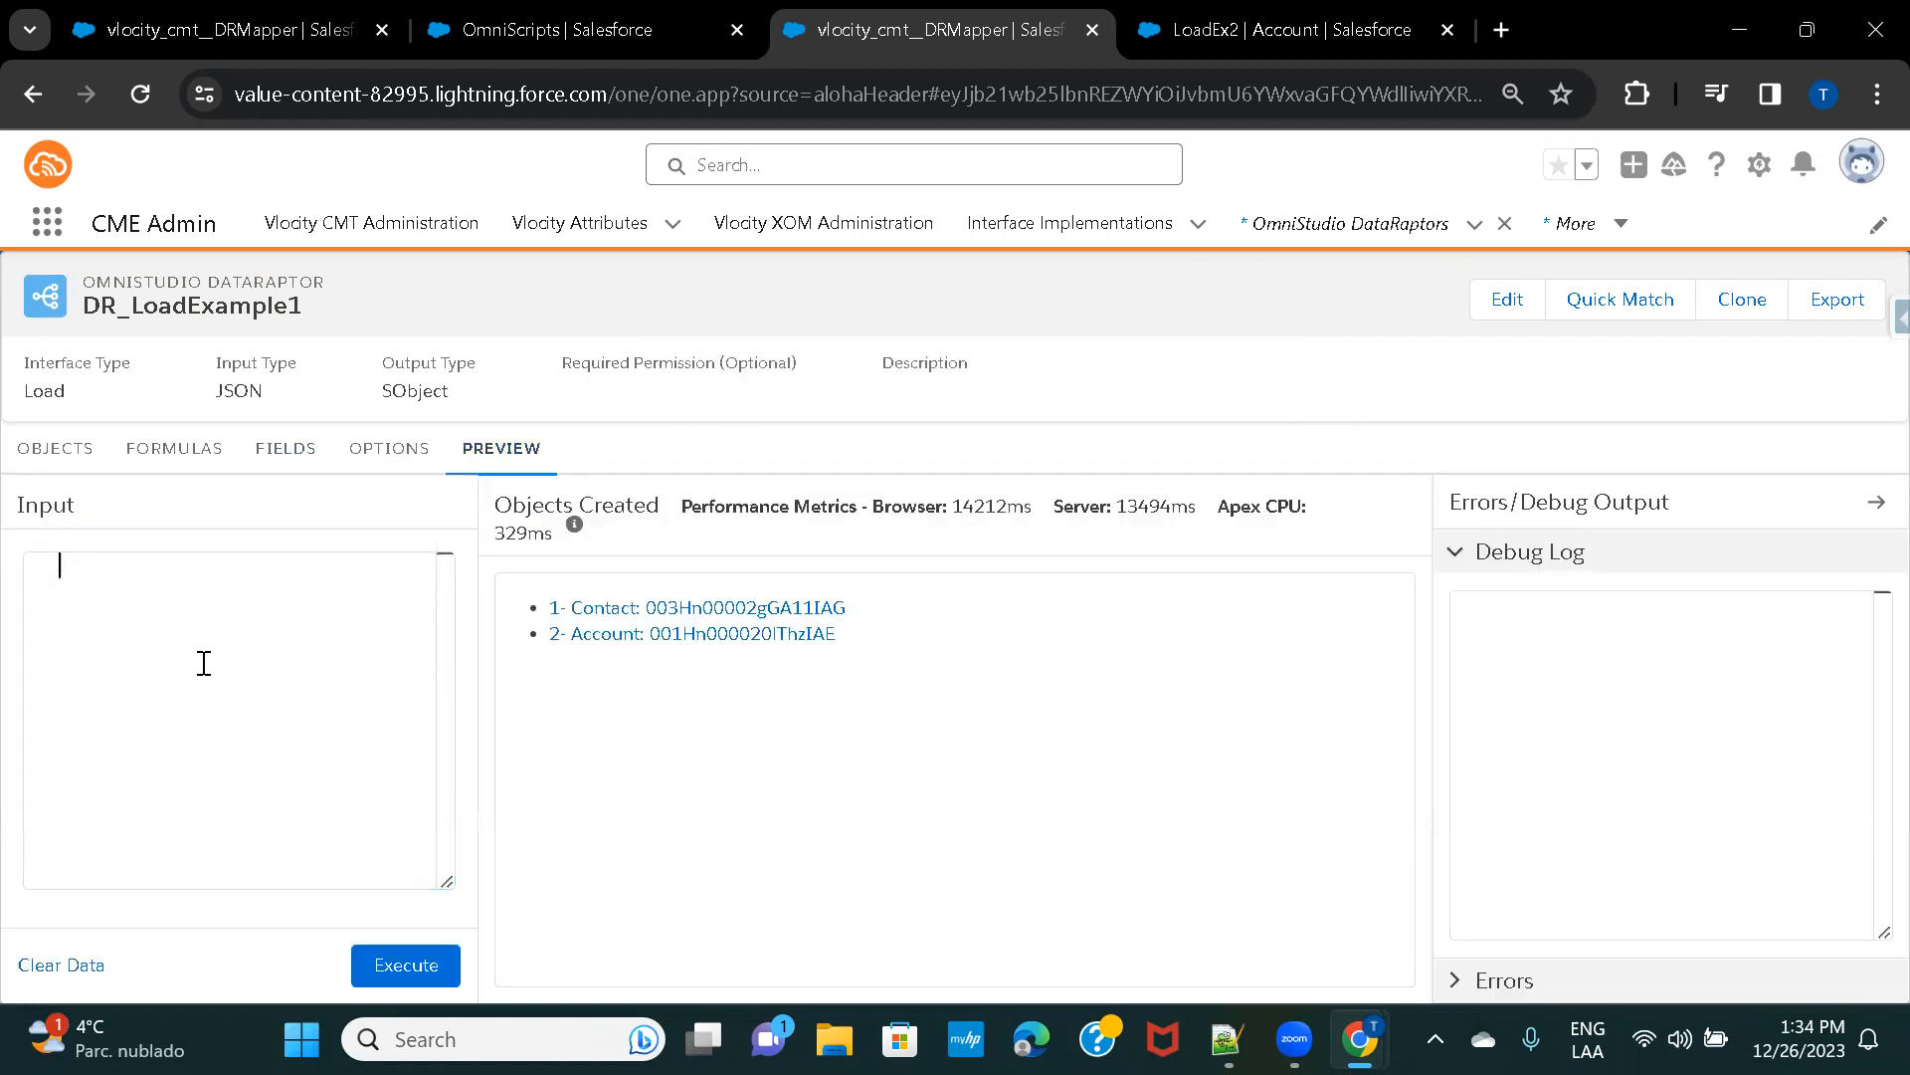
{"action": "left_click", "coordinate": [1228, 1039]}
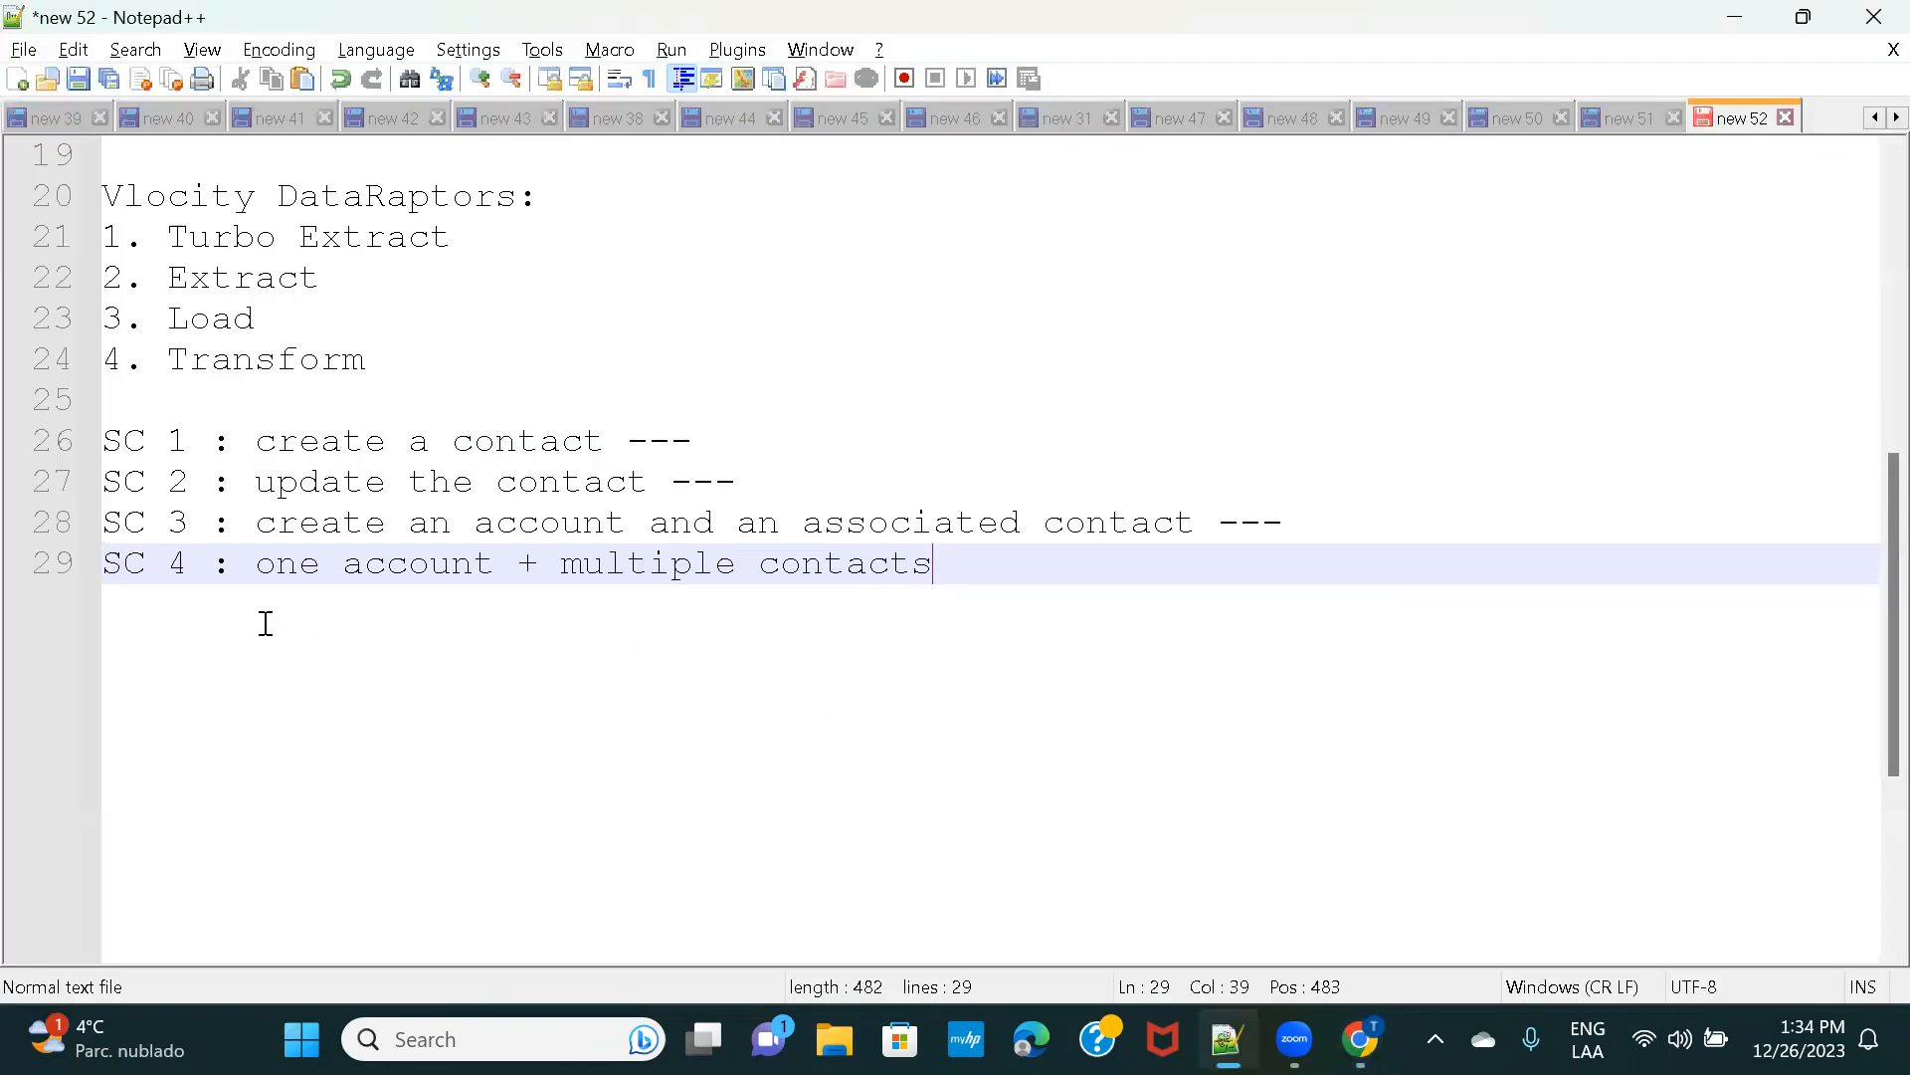
{"action": "key", "text": "Return"}
{"action": "key", "text": "Return"}
{"action": "key", "text": "Return"}
{"action": "key", "text": "ctrl+v"}
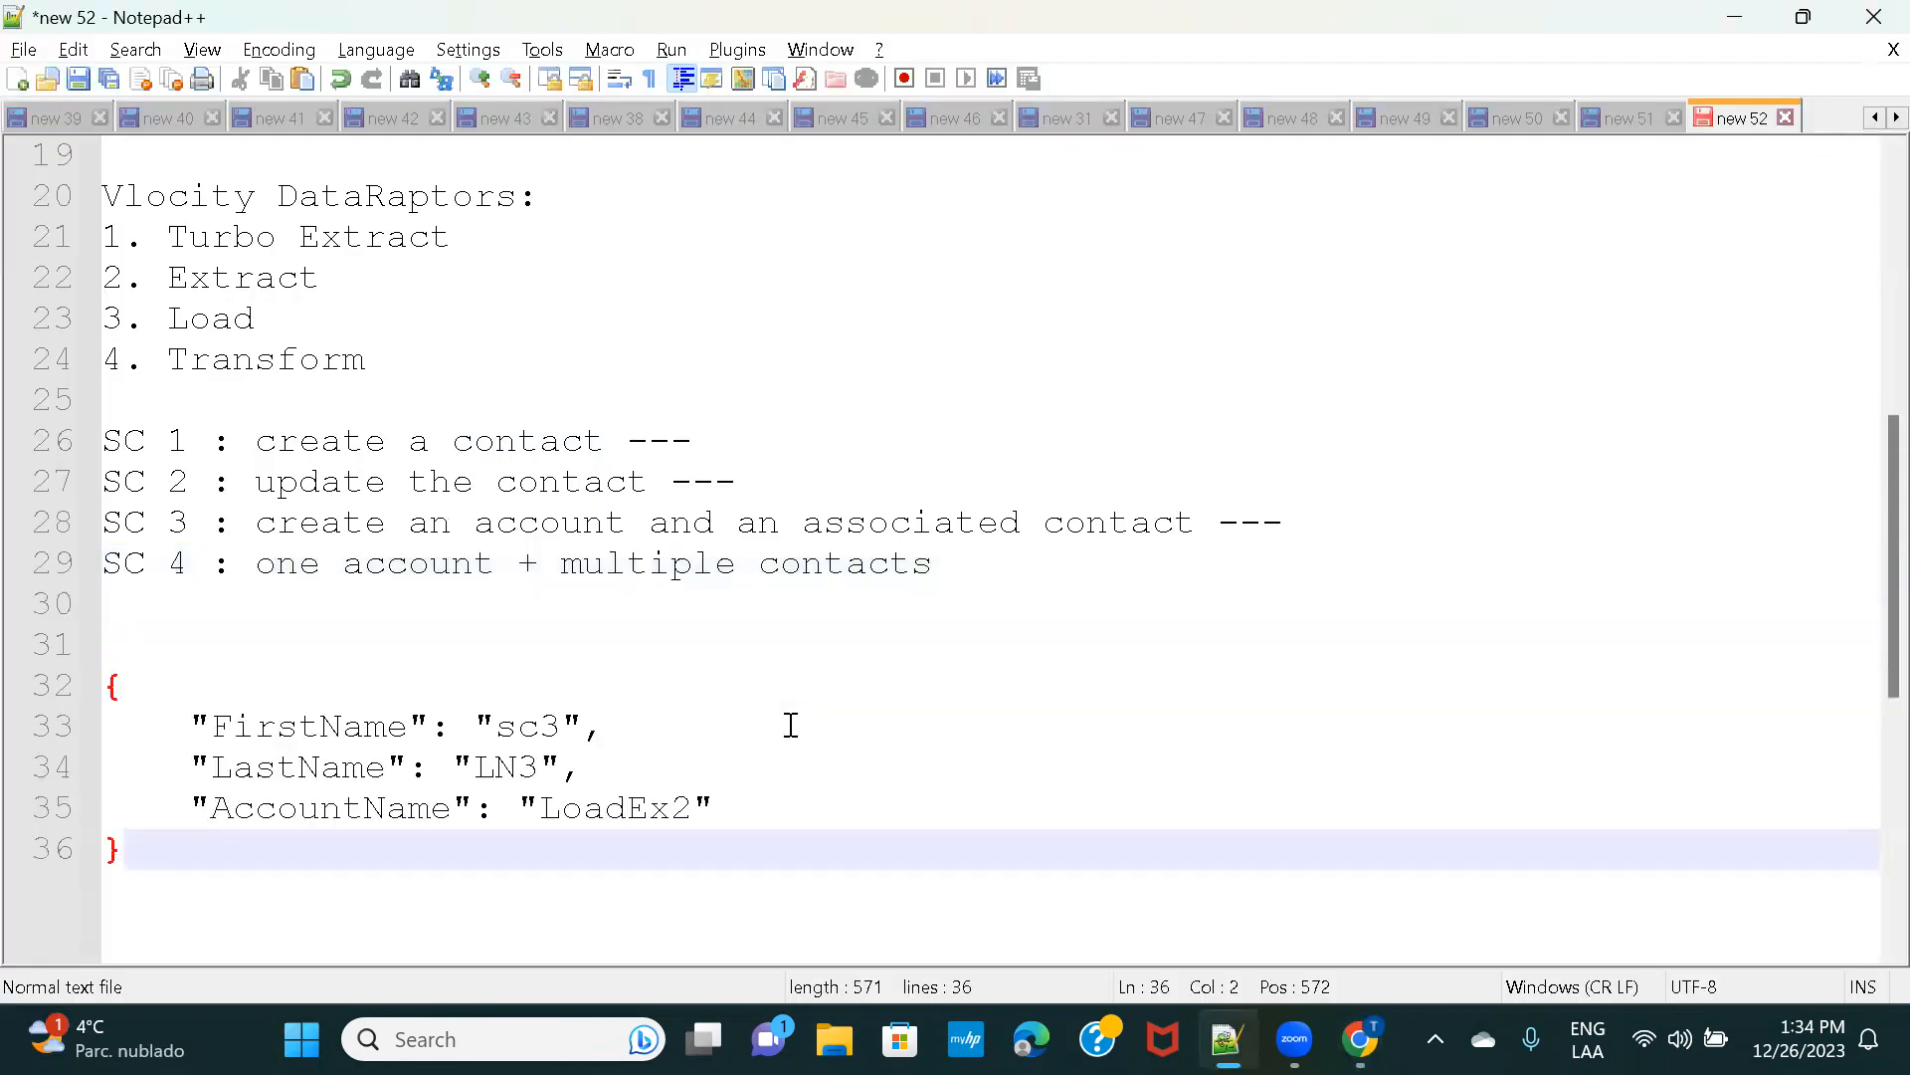
Return to DR_LoadExample1 in Chrome and check its objects and the Contact field mappings.
{"action": "mouse_move", "coordinate": [1359, 1039]}
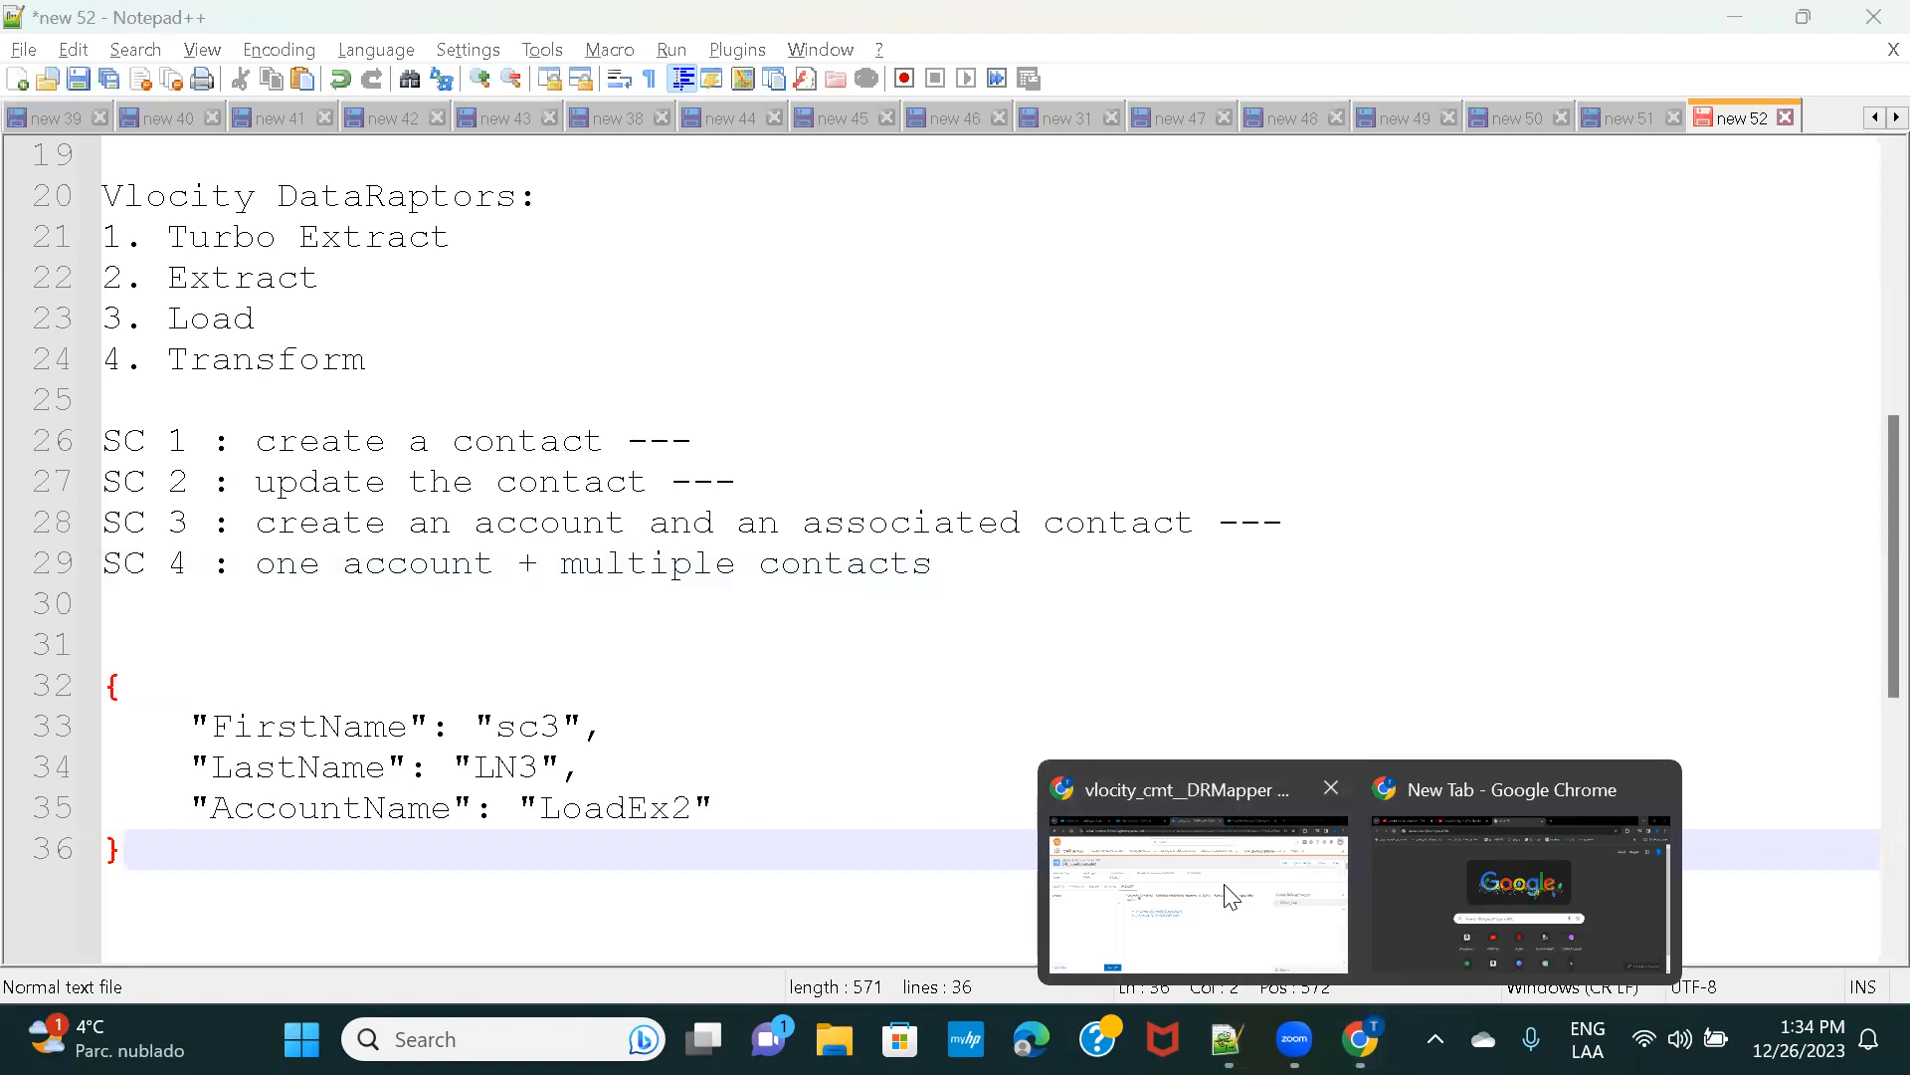
{"action": "left_click", "coordinate": [1233, 895]}
{"action": "left_click", "coordinate": [47, 460]}
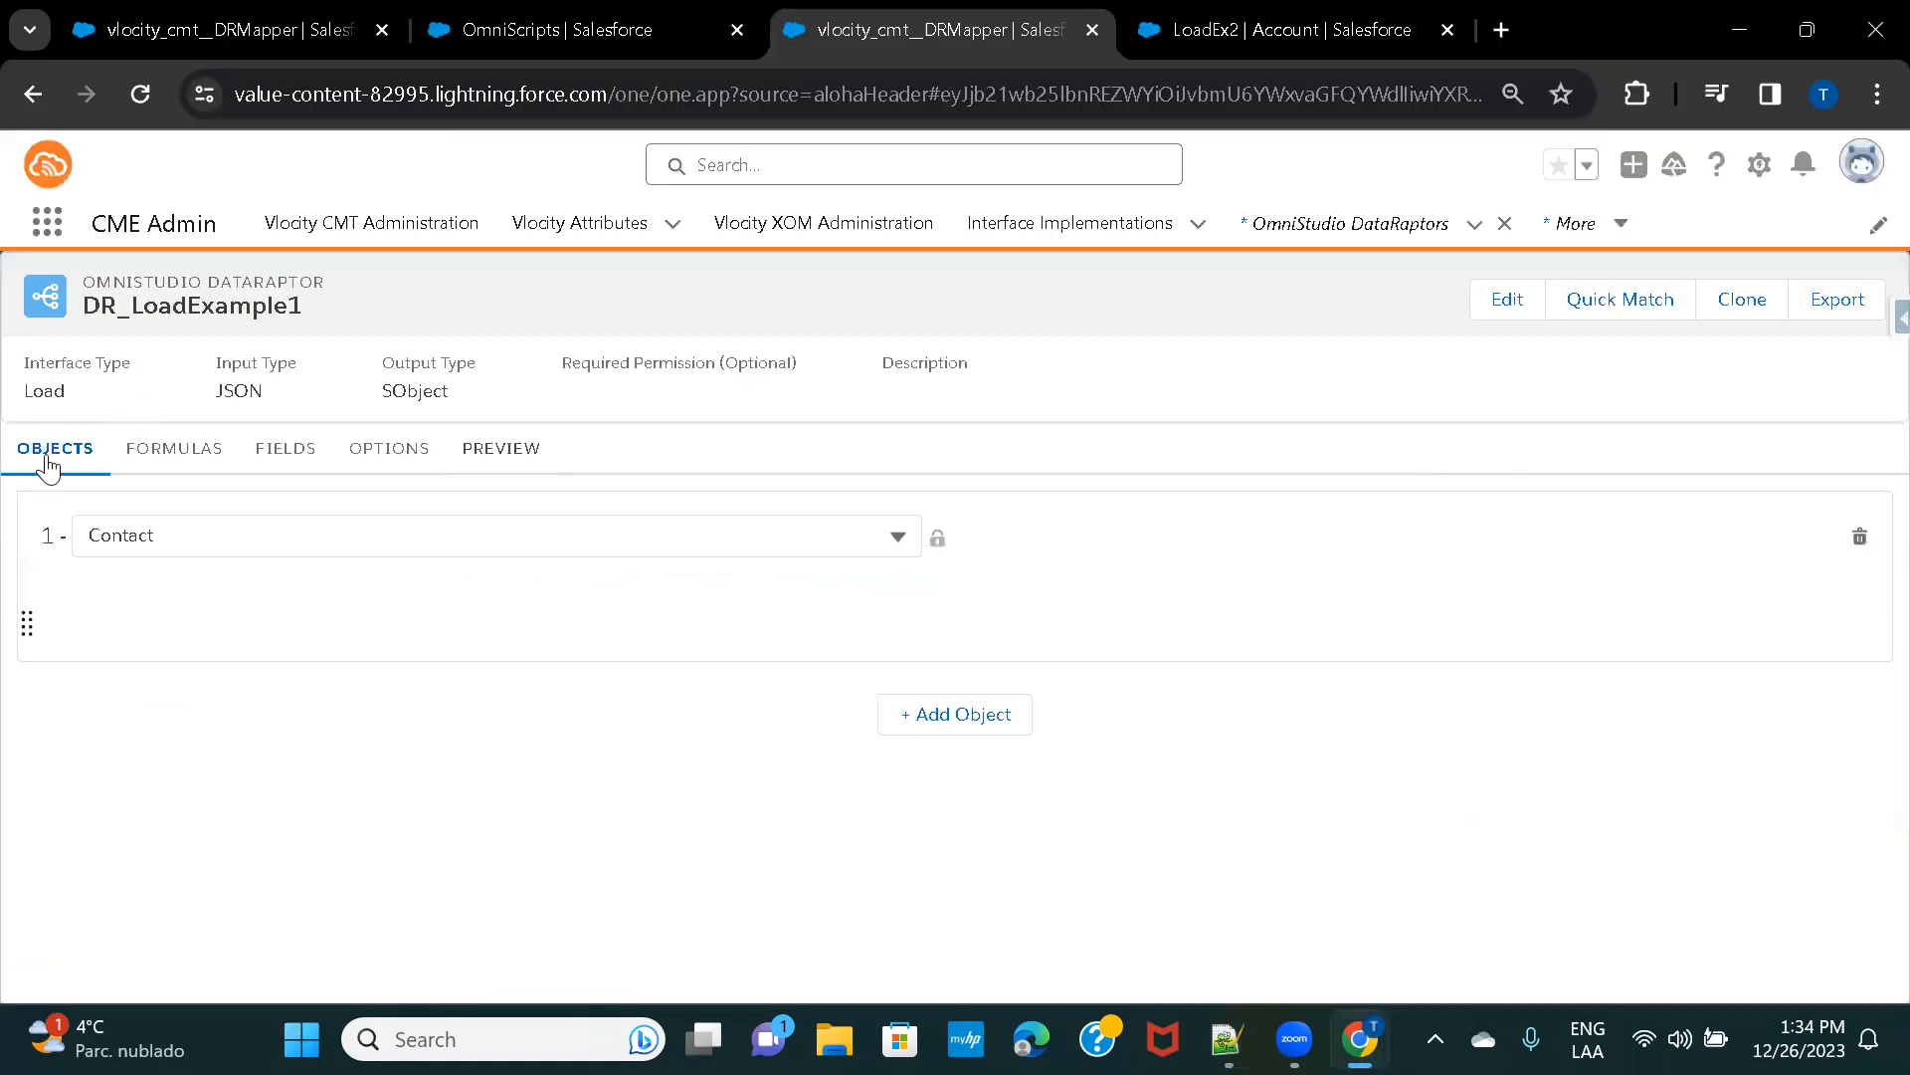
{"action": "left_click", "coordinate": [291, 453]}
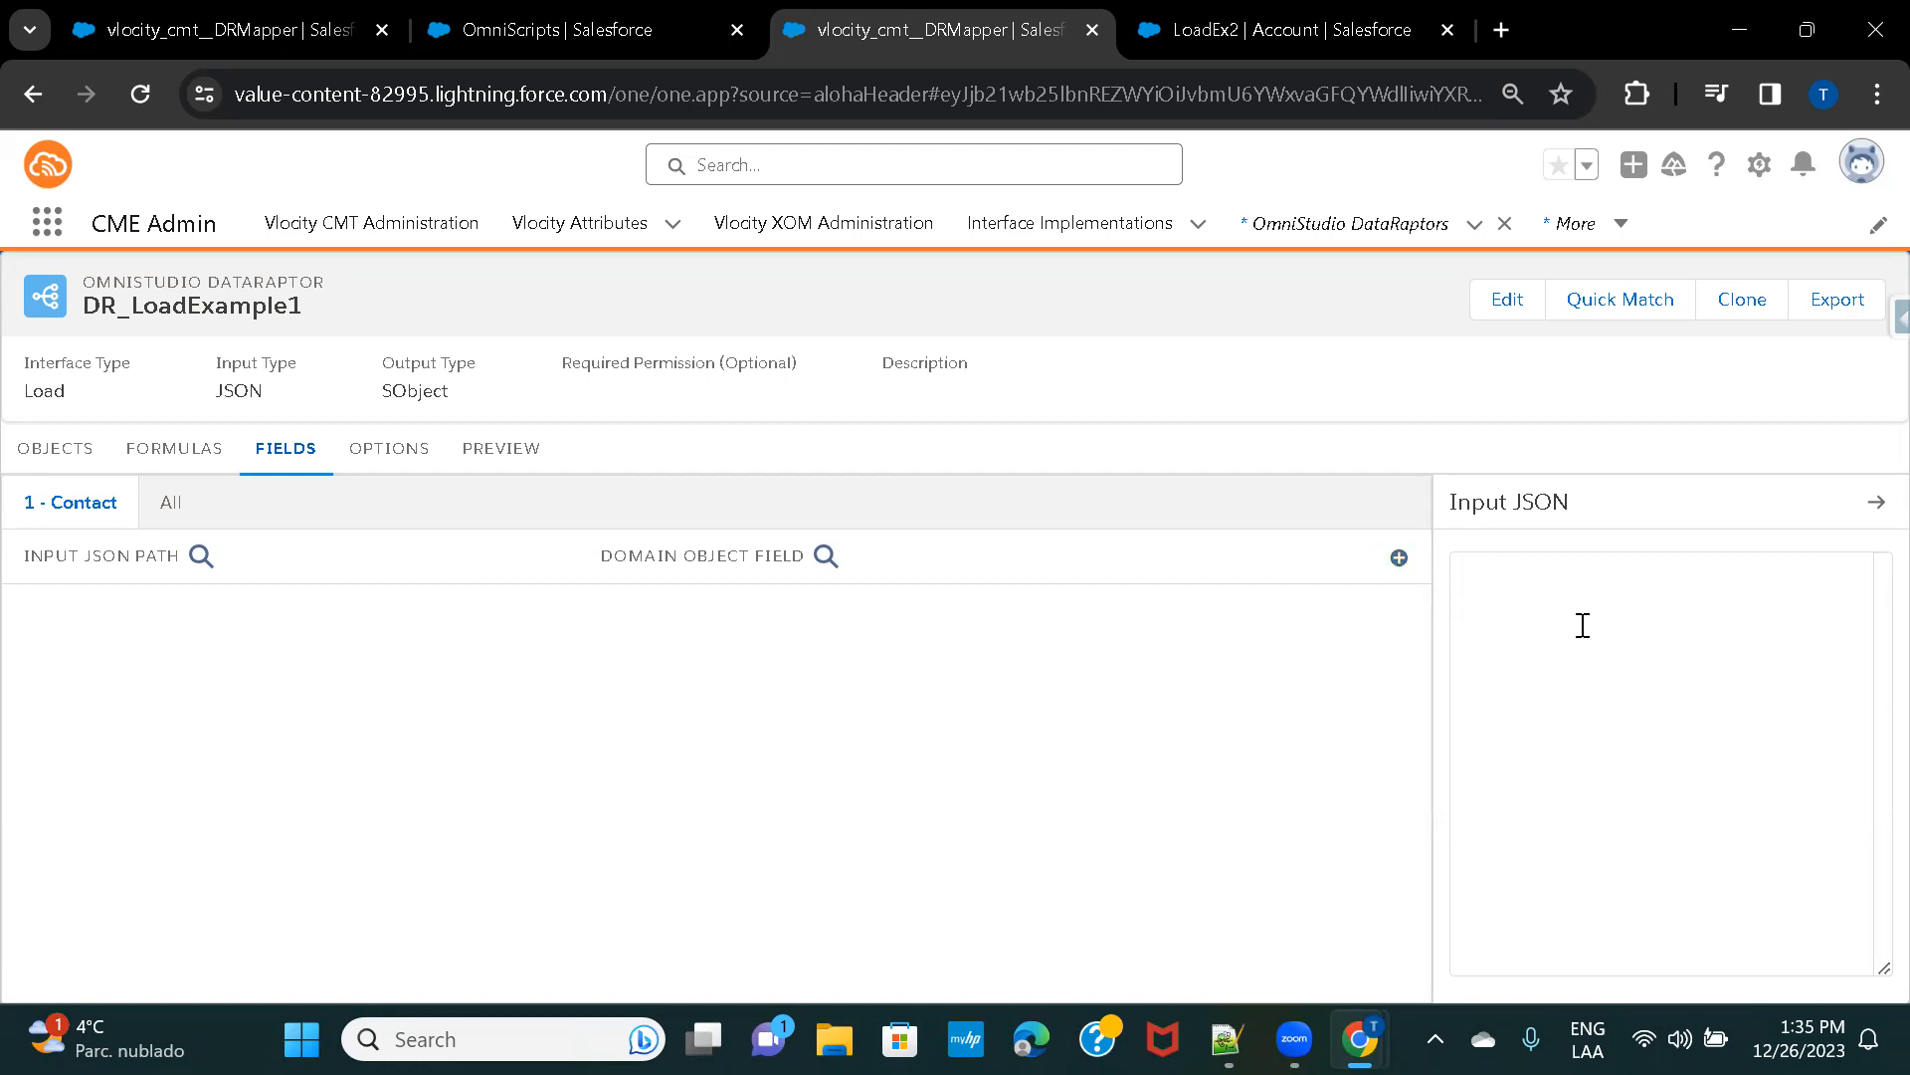
Switch to the Notepad++ notes and remove the AccountName entry from the JSON sample.
{"action": "left_click", "coordinate": [1226, 1039]}
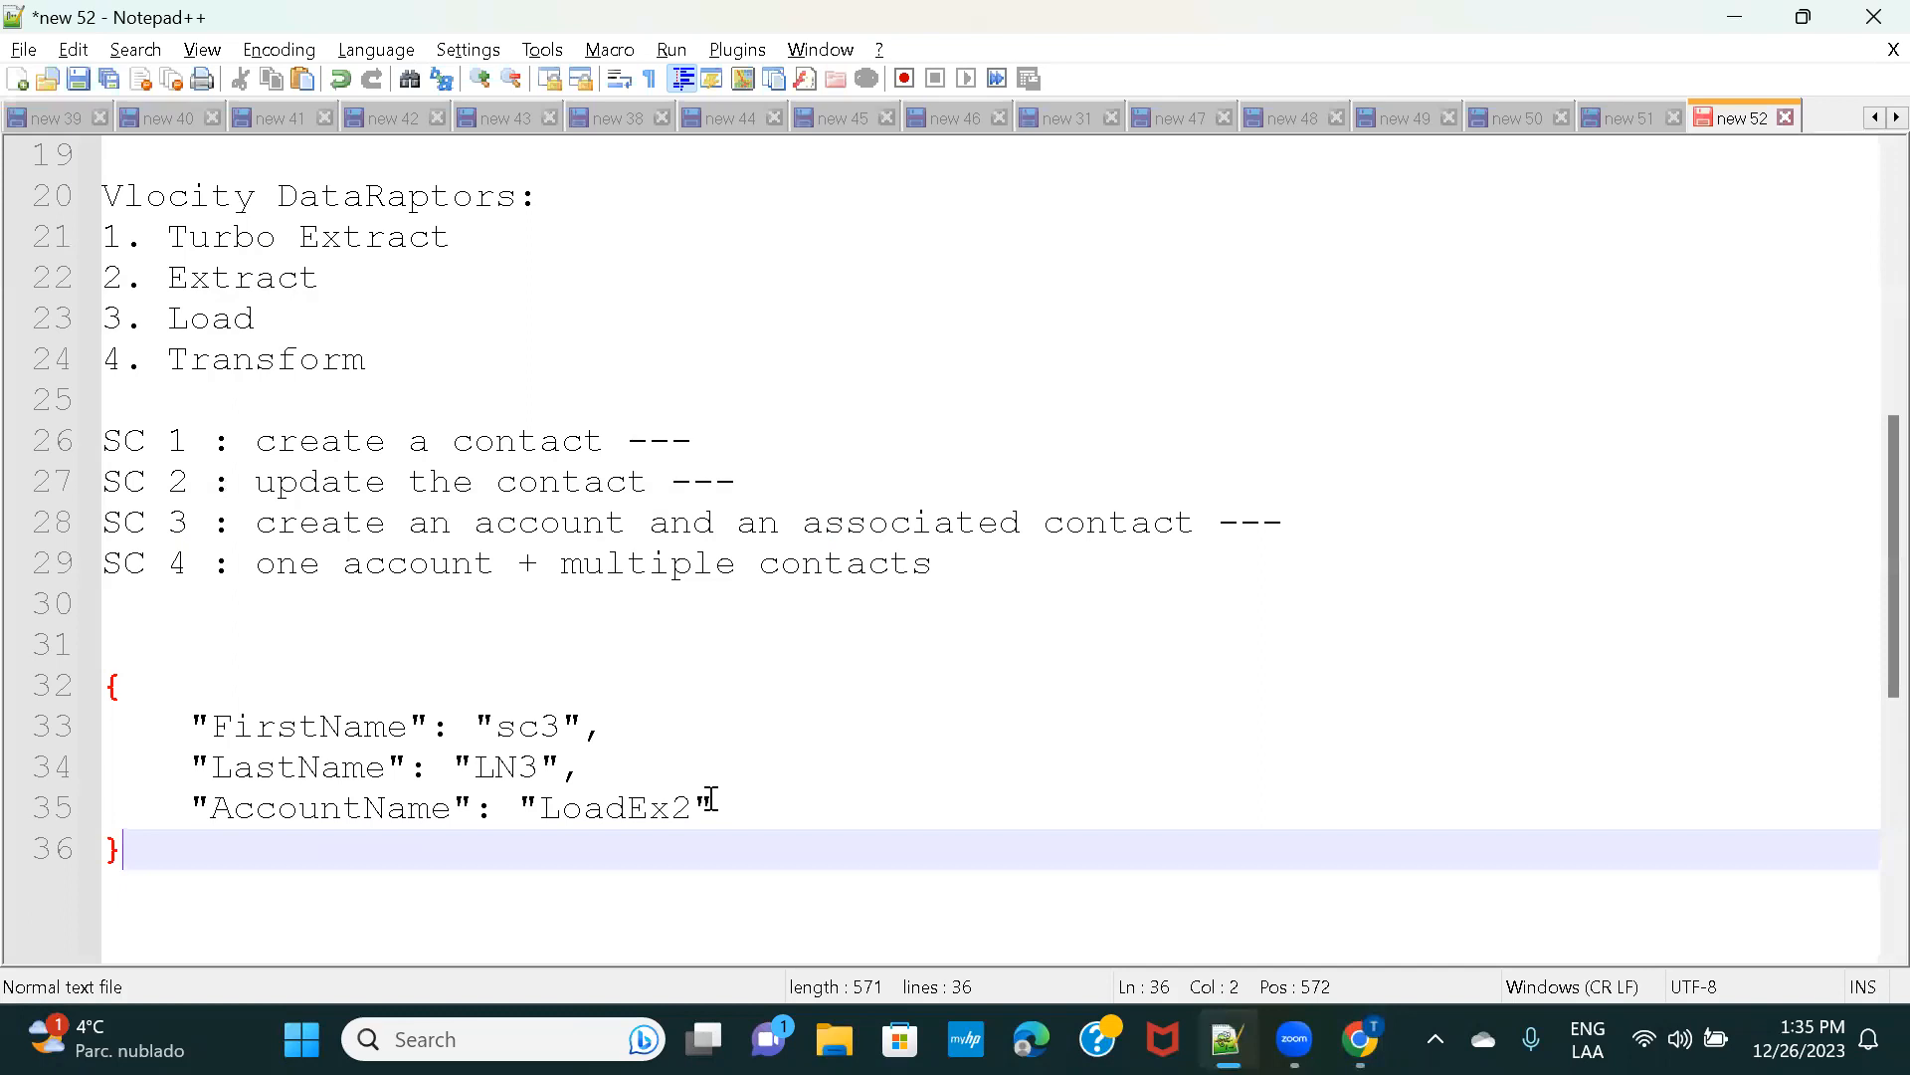
{"action": "left_click_drag", "start_coordinate": [721, 802], "coordinate": [572, 775]}
{"action": "key", "text": "Delete"}
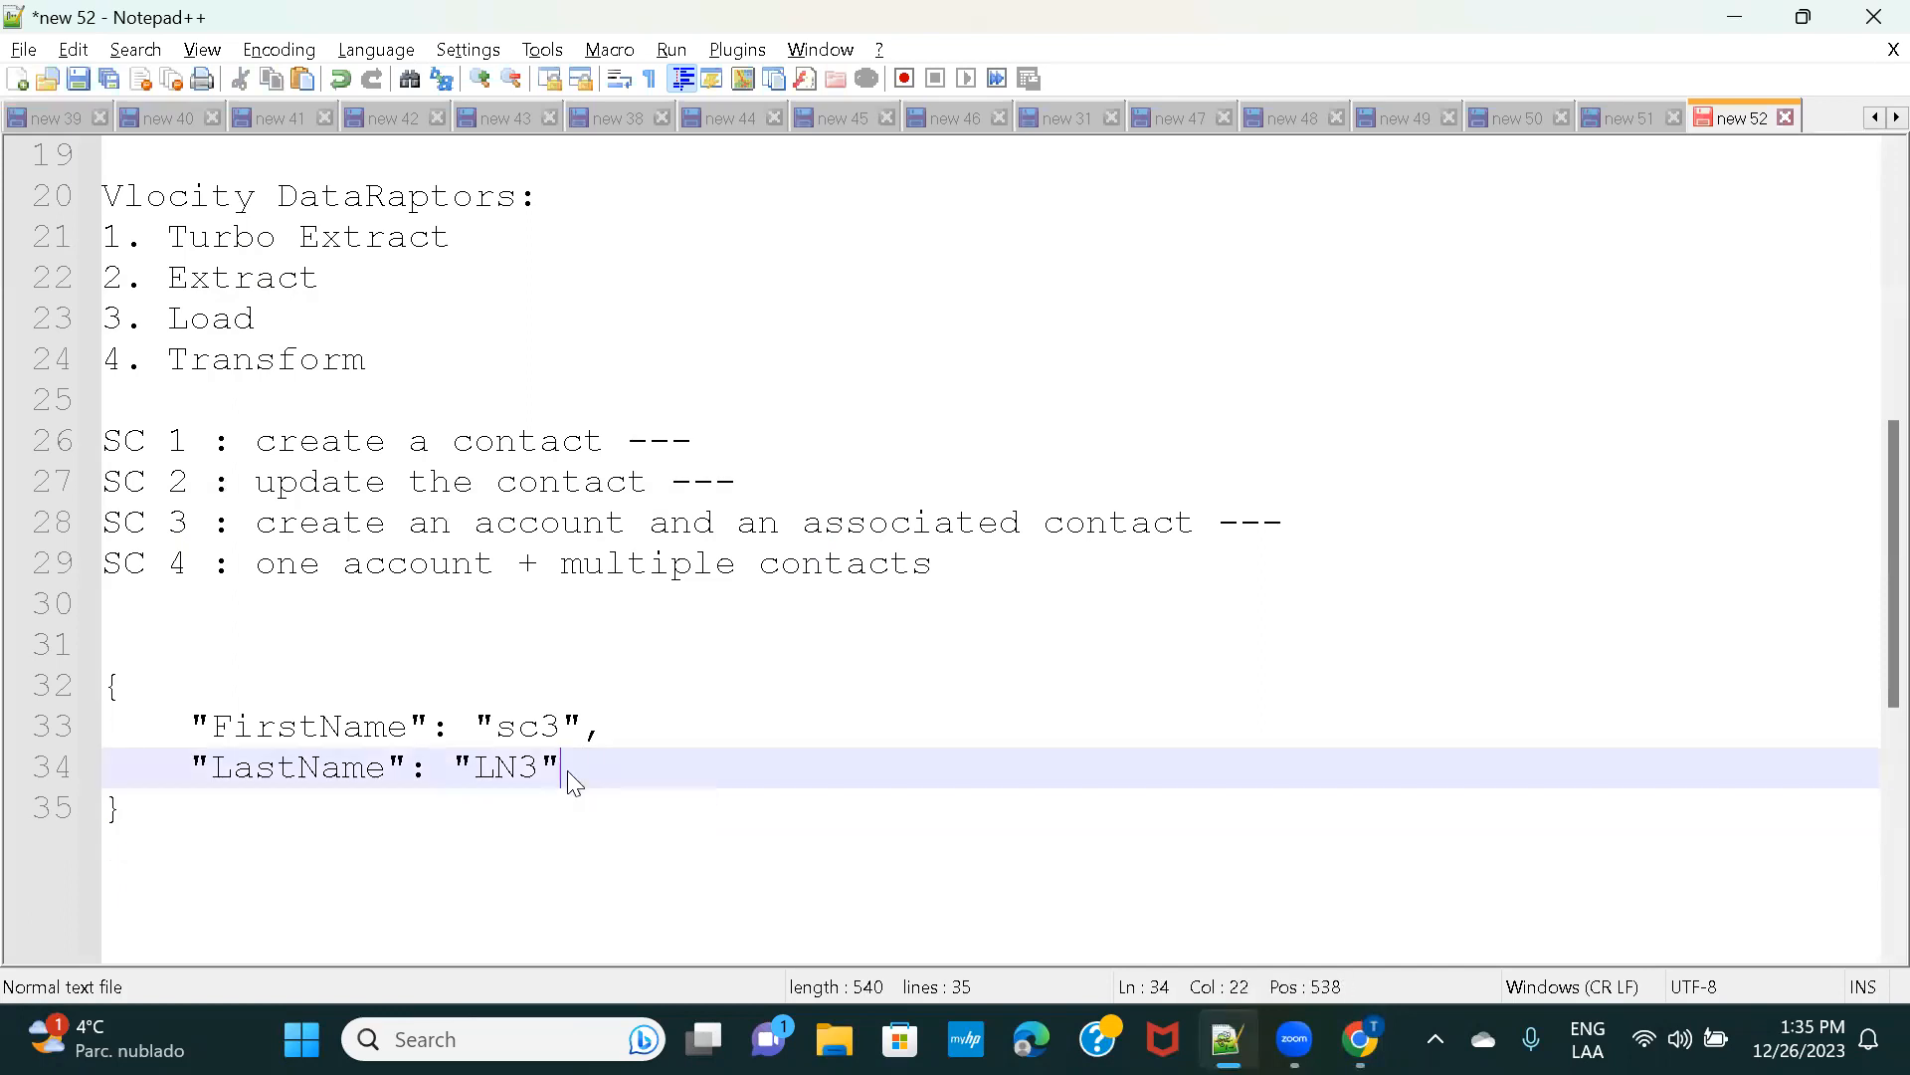
{"action": "left_click", "coordinate": [164, 824]}
{"action": "left_click_drag", "start_coordinate": [164, 824], "coordinate": [93, 695]}
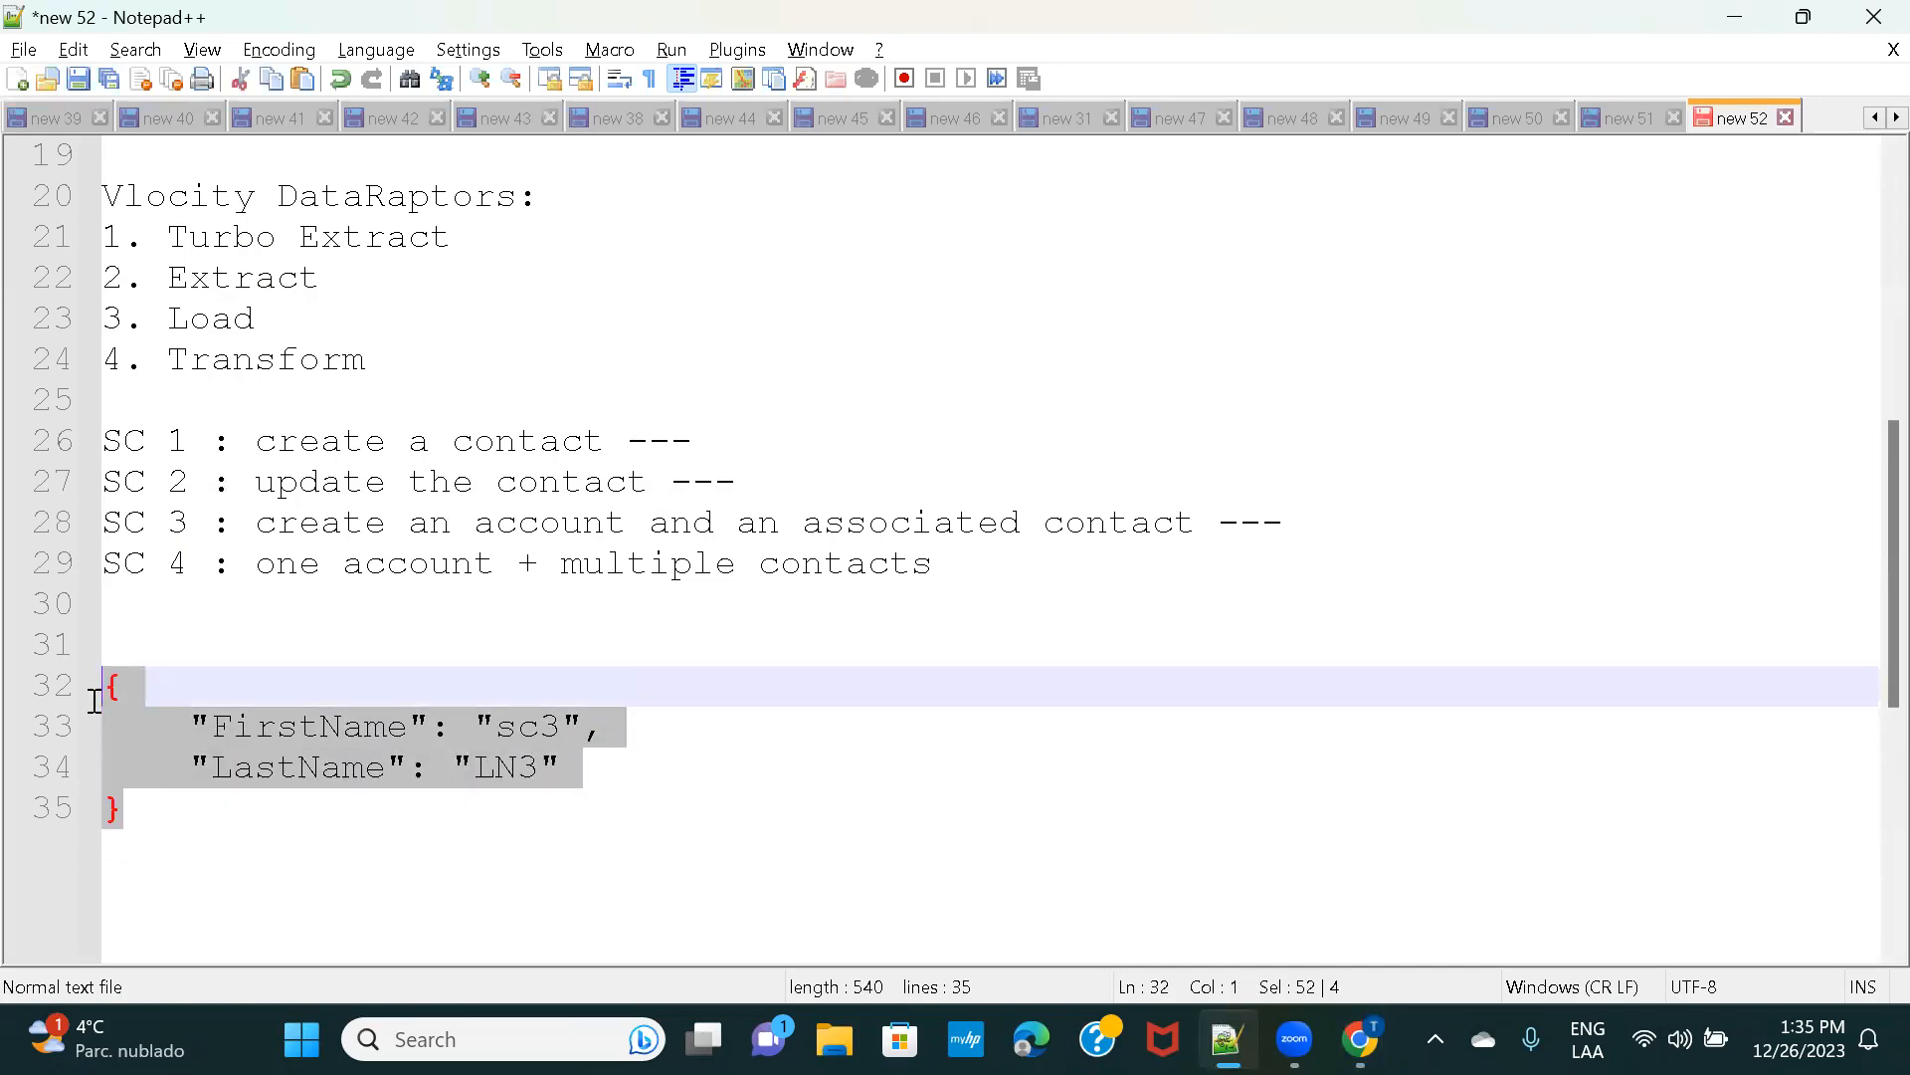
{"action": "left_click", "coordinate": [591, 772]}
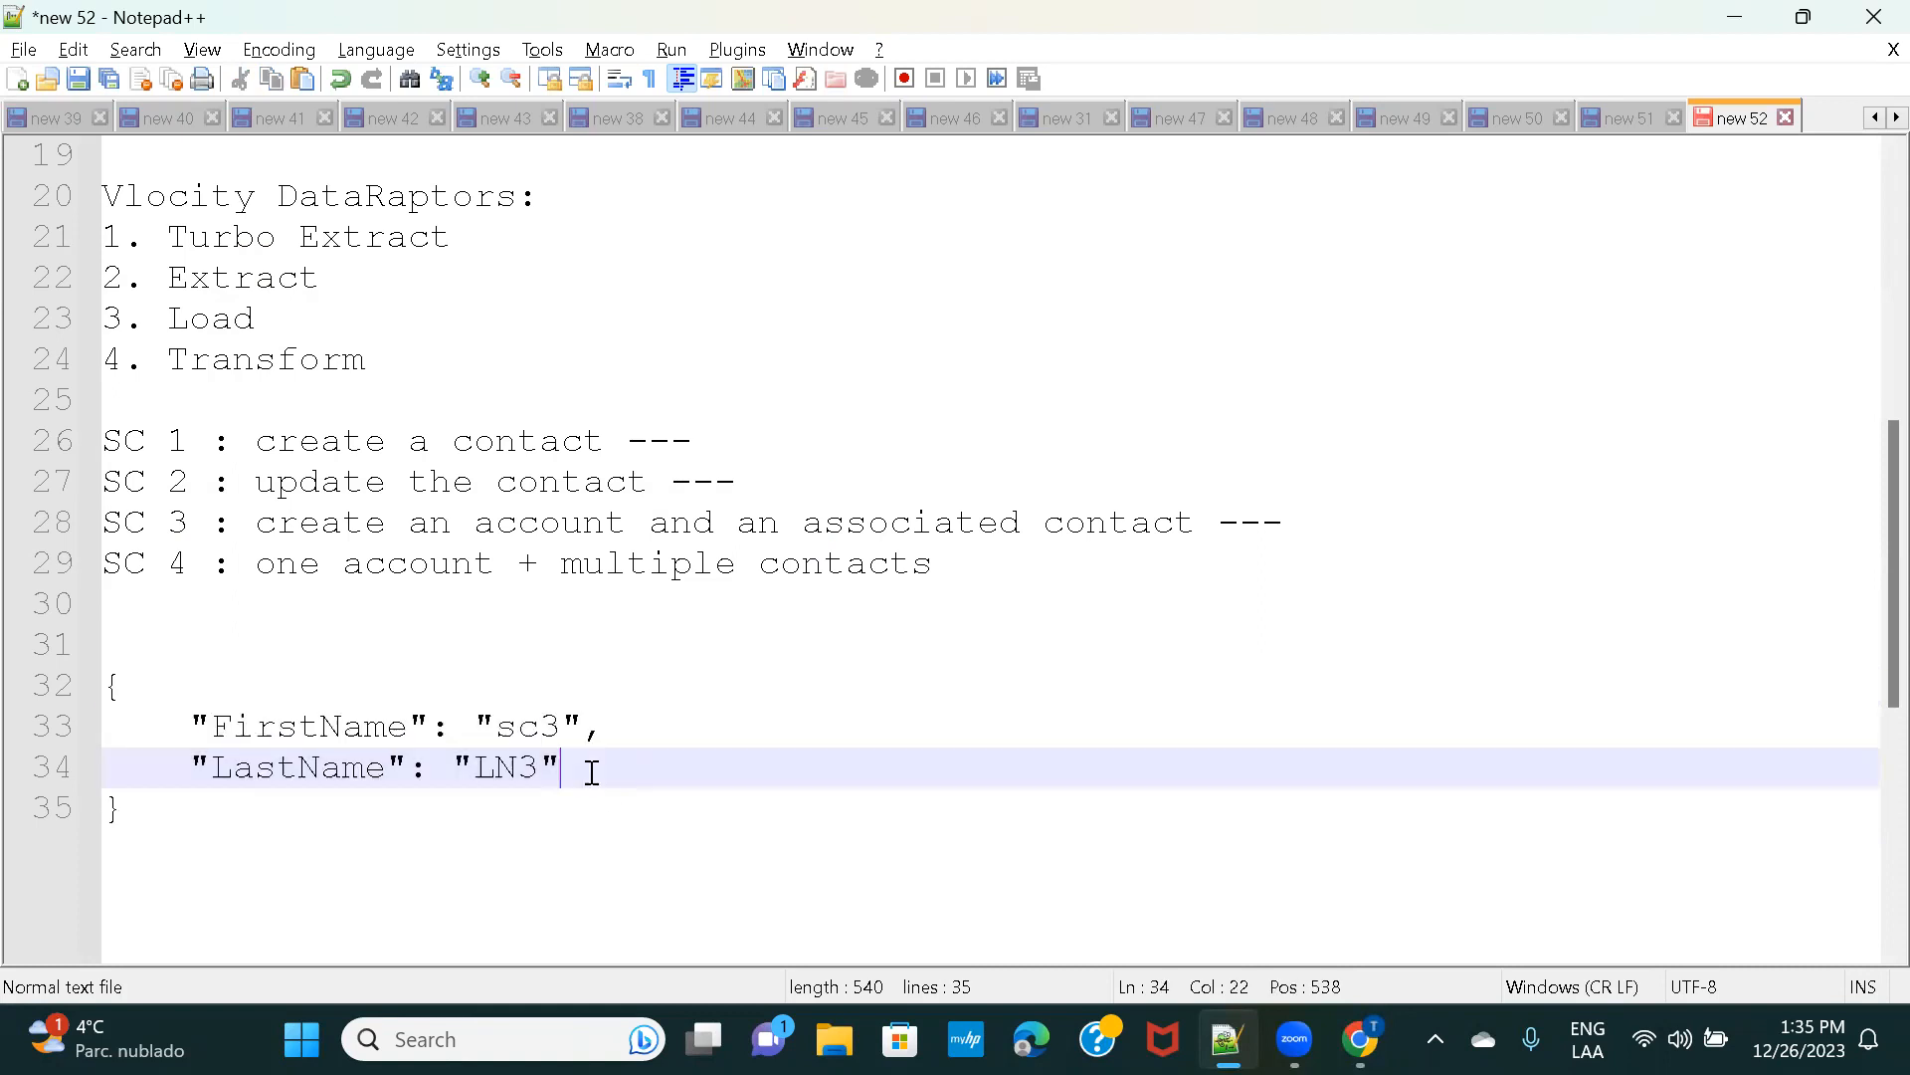
Add a Phone entry with a sample phone number after LastName in the JSON sample, reusing a copy of the FirstName entry.
{"action": "type", "text": ","}
{"action": "key", "text": "Return"}
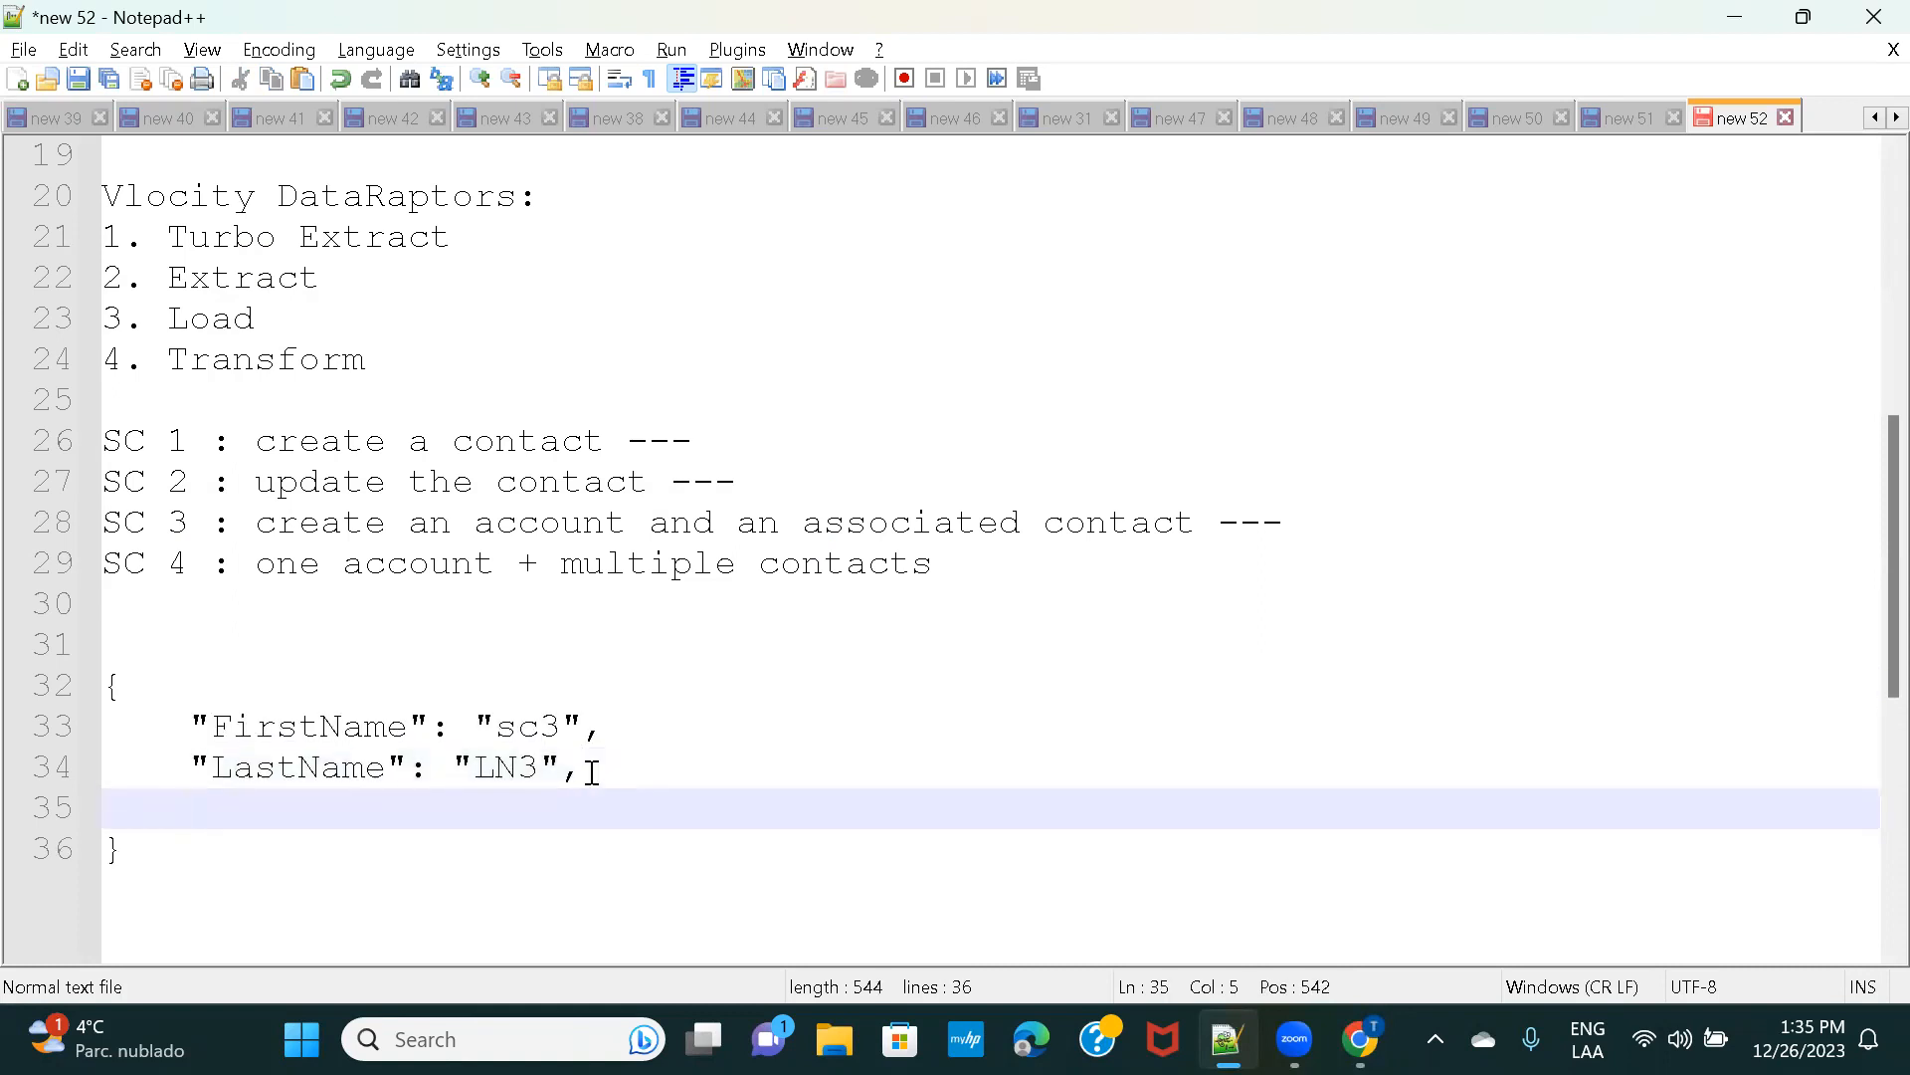
{"action": "left_click_drag", "start_coordinate": [196, 727], "coordinate": [587, 737]}
{"action": "key", "text": "ctrl+c"}
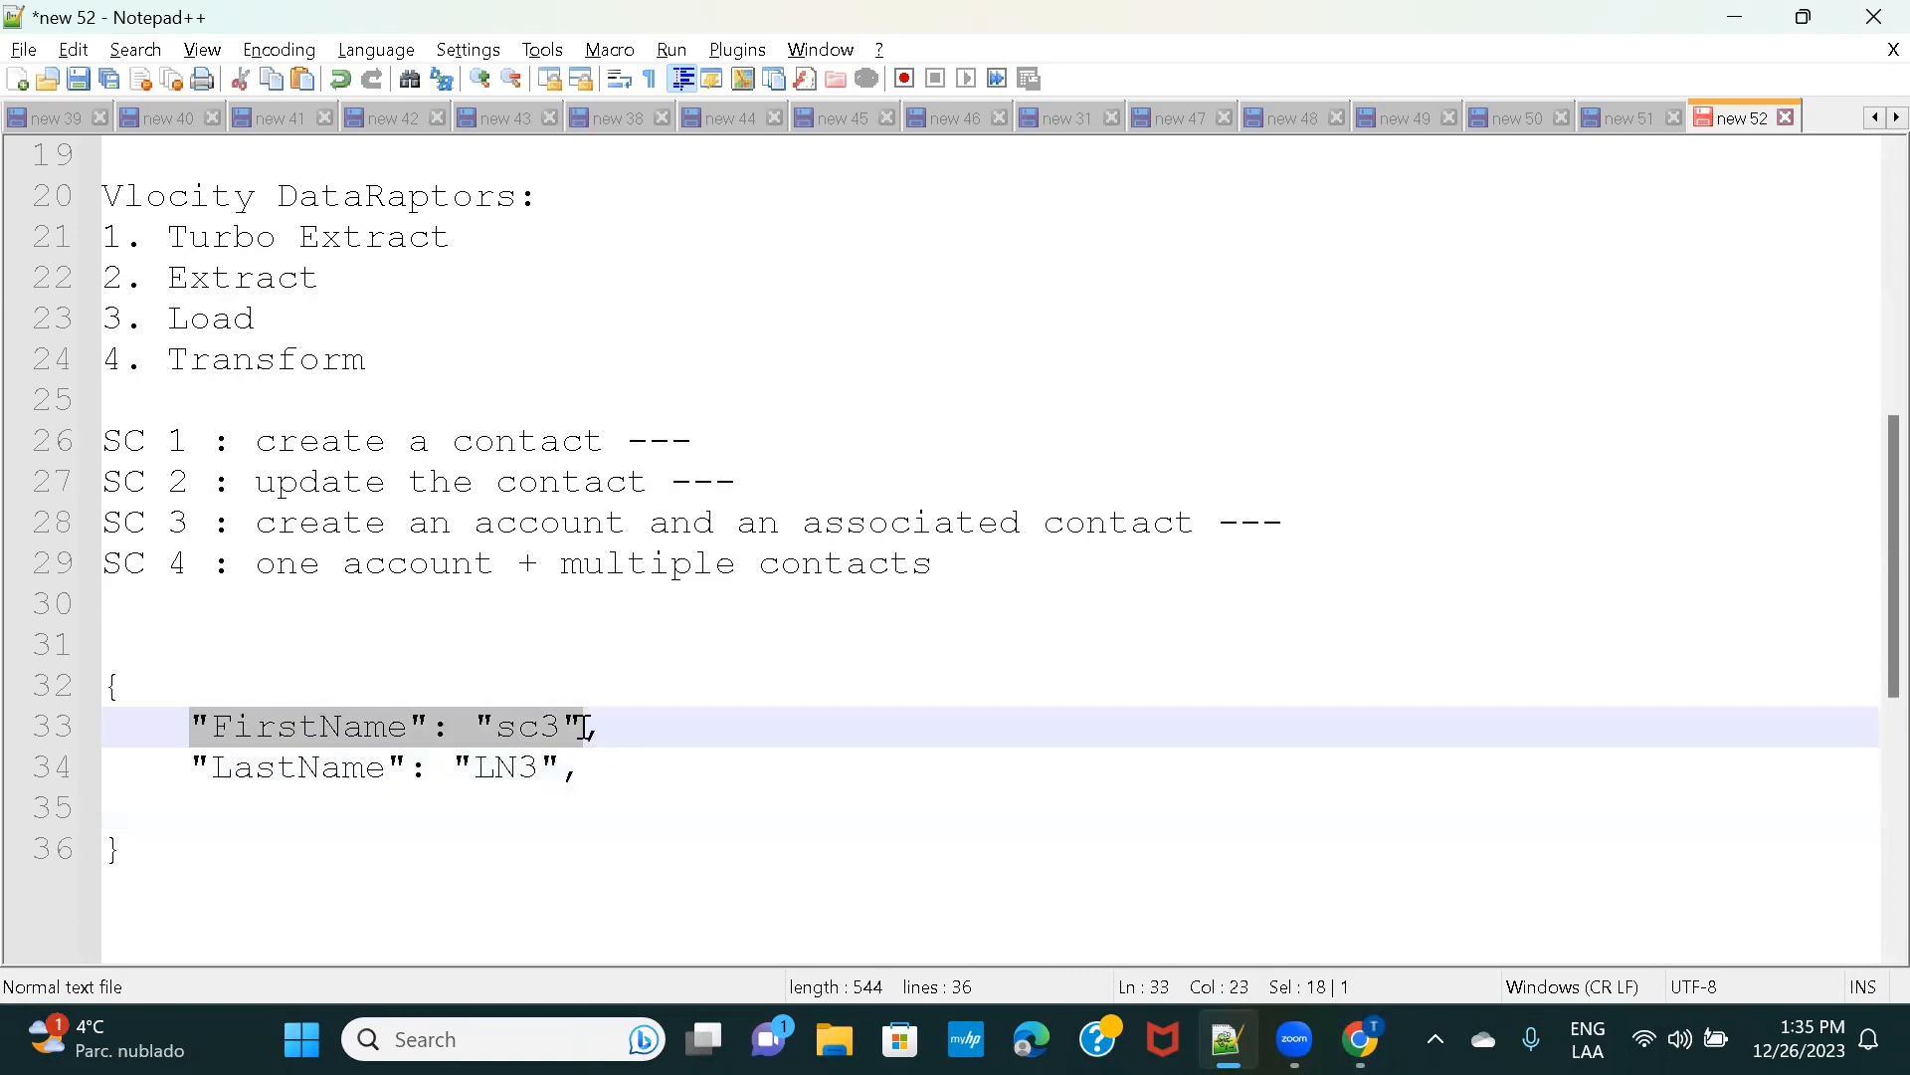
{"action": "left_click", "coordinate": [316, 796]}
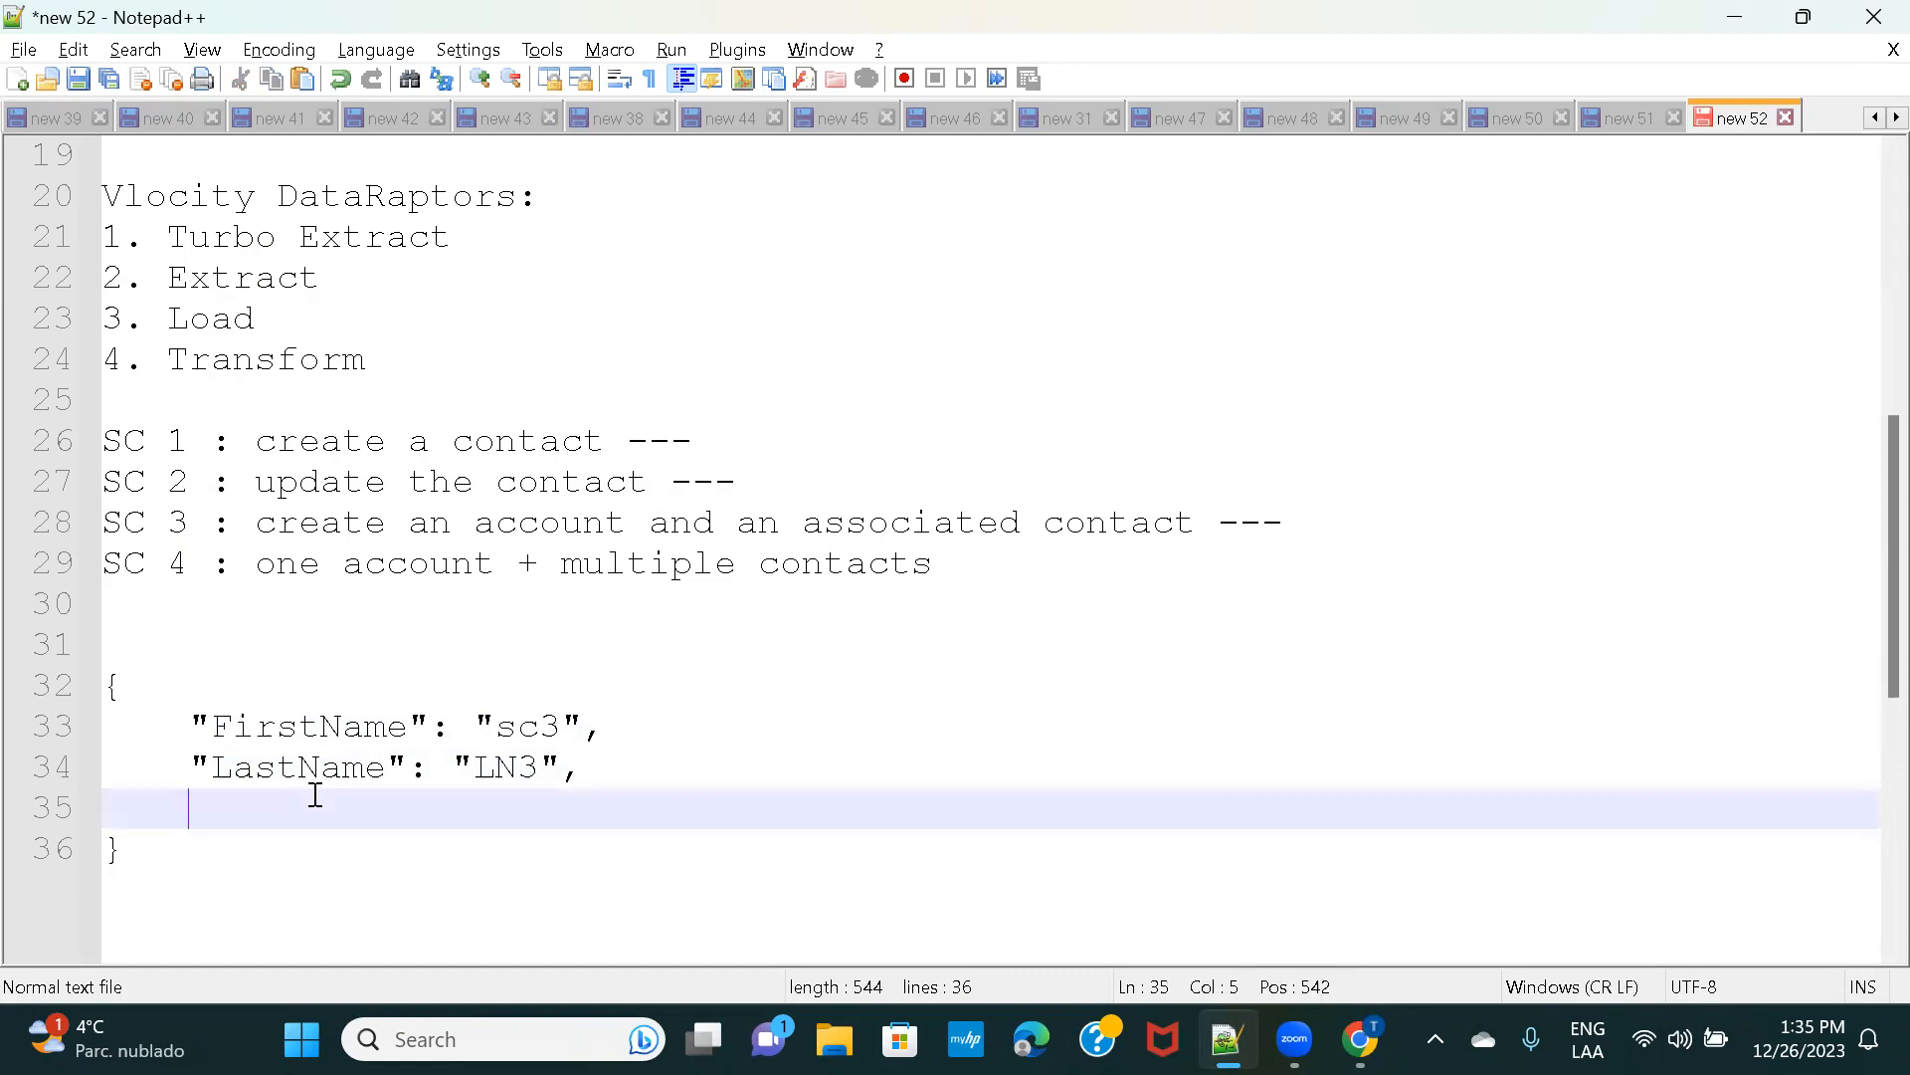
{"action": "key", "text": "ctrl+v"}
{"action": "double_click", "coordinate": [265, 801]}
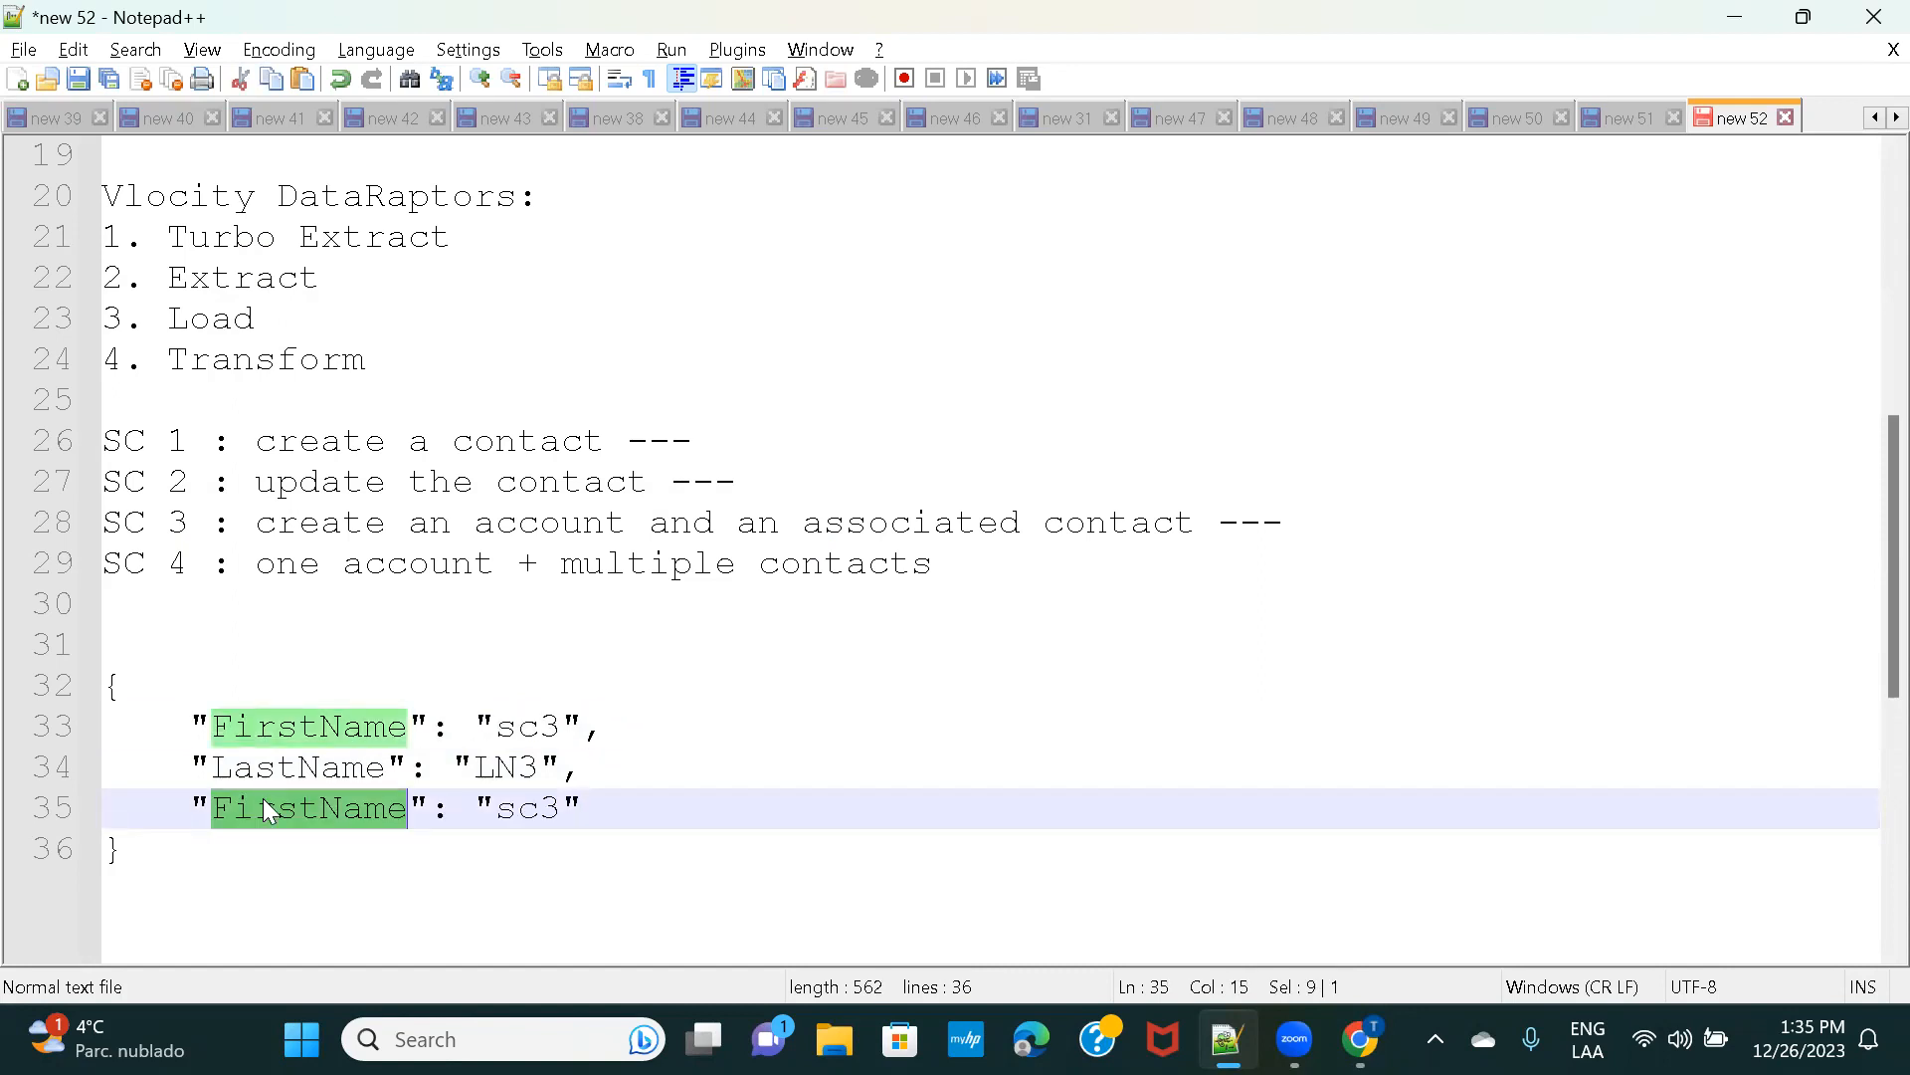
{"action": "type", "text": "Phone"}
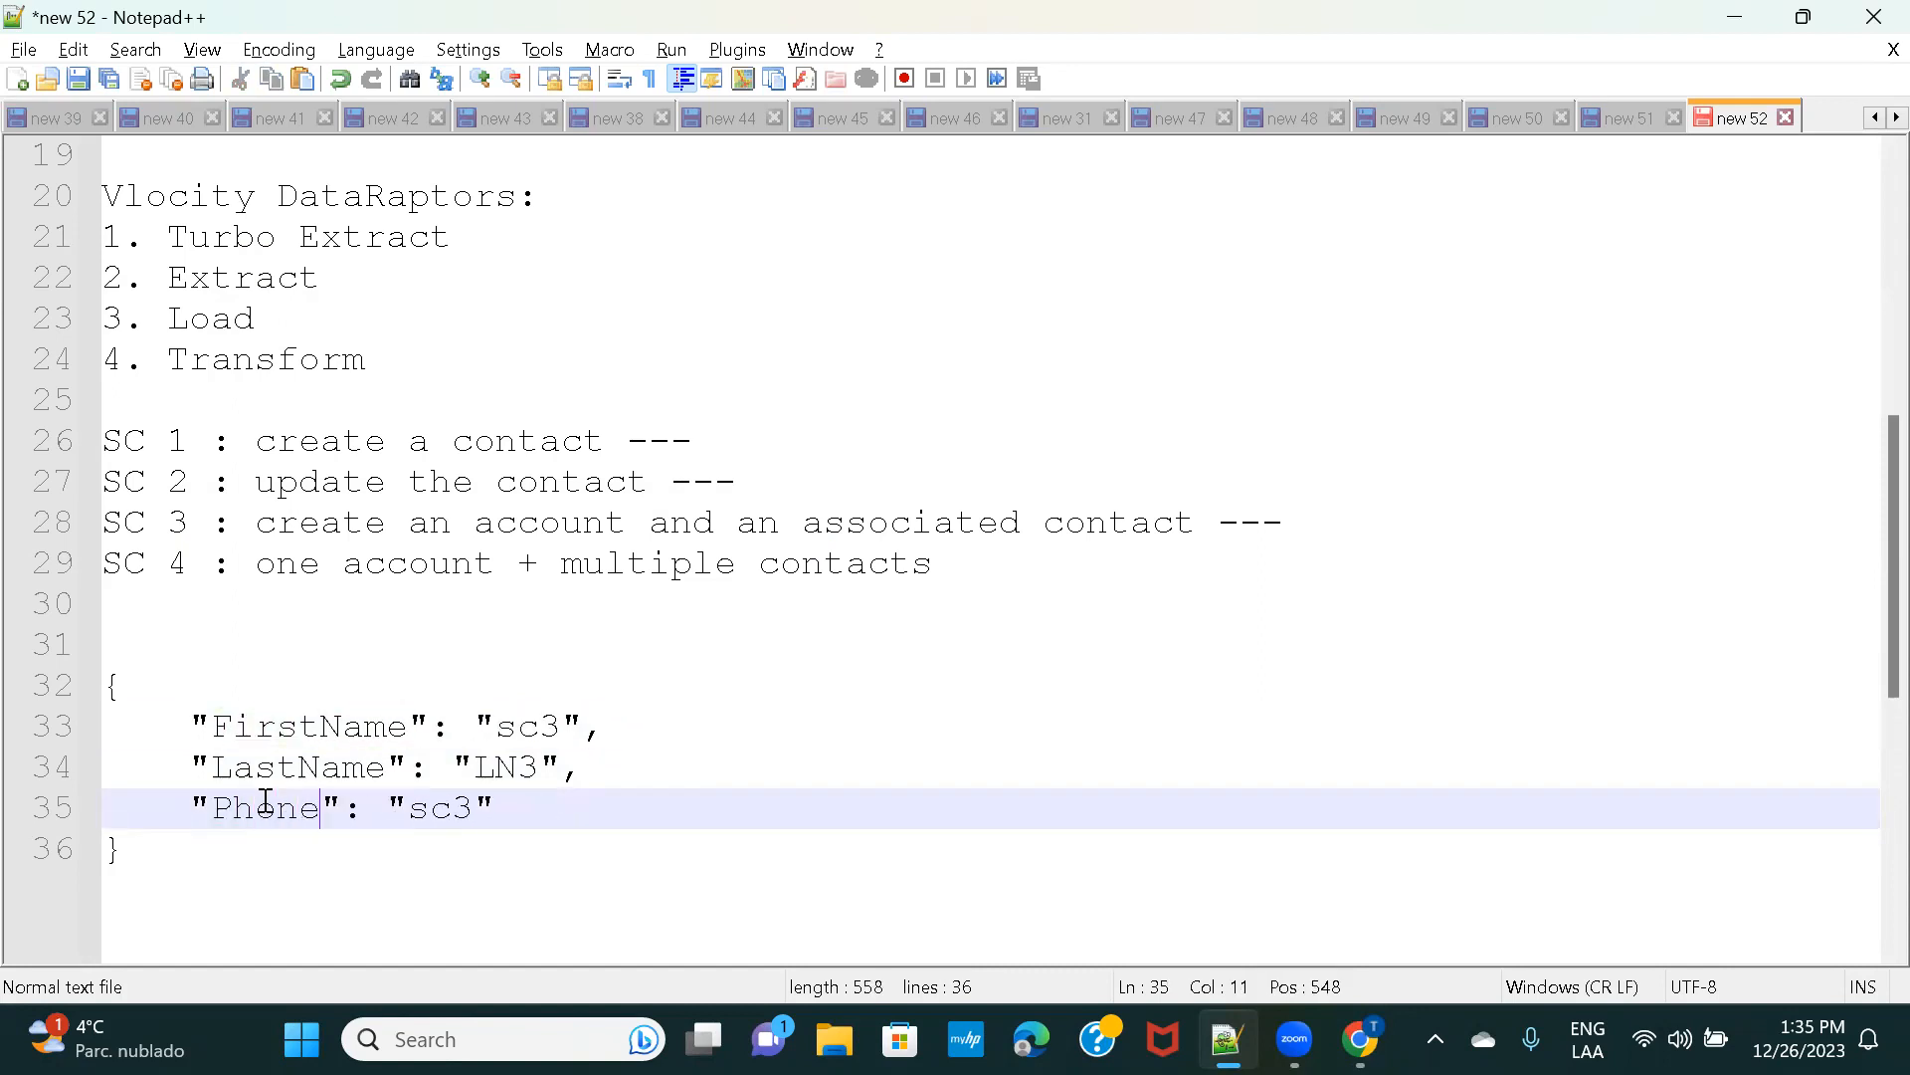
{"action": "double_click", "coordinate": [440, 810]}
{"action": "type", "text": "00989888"}
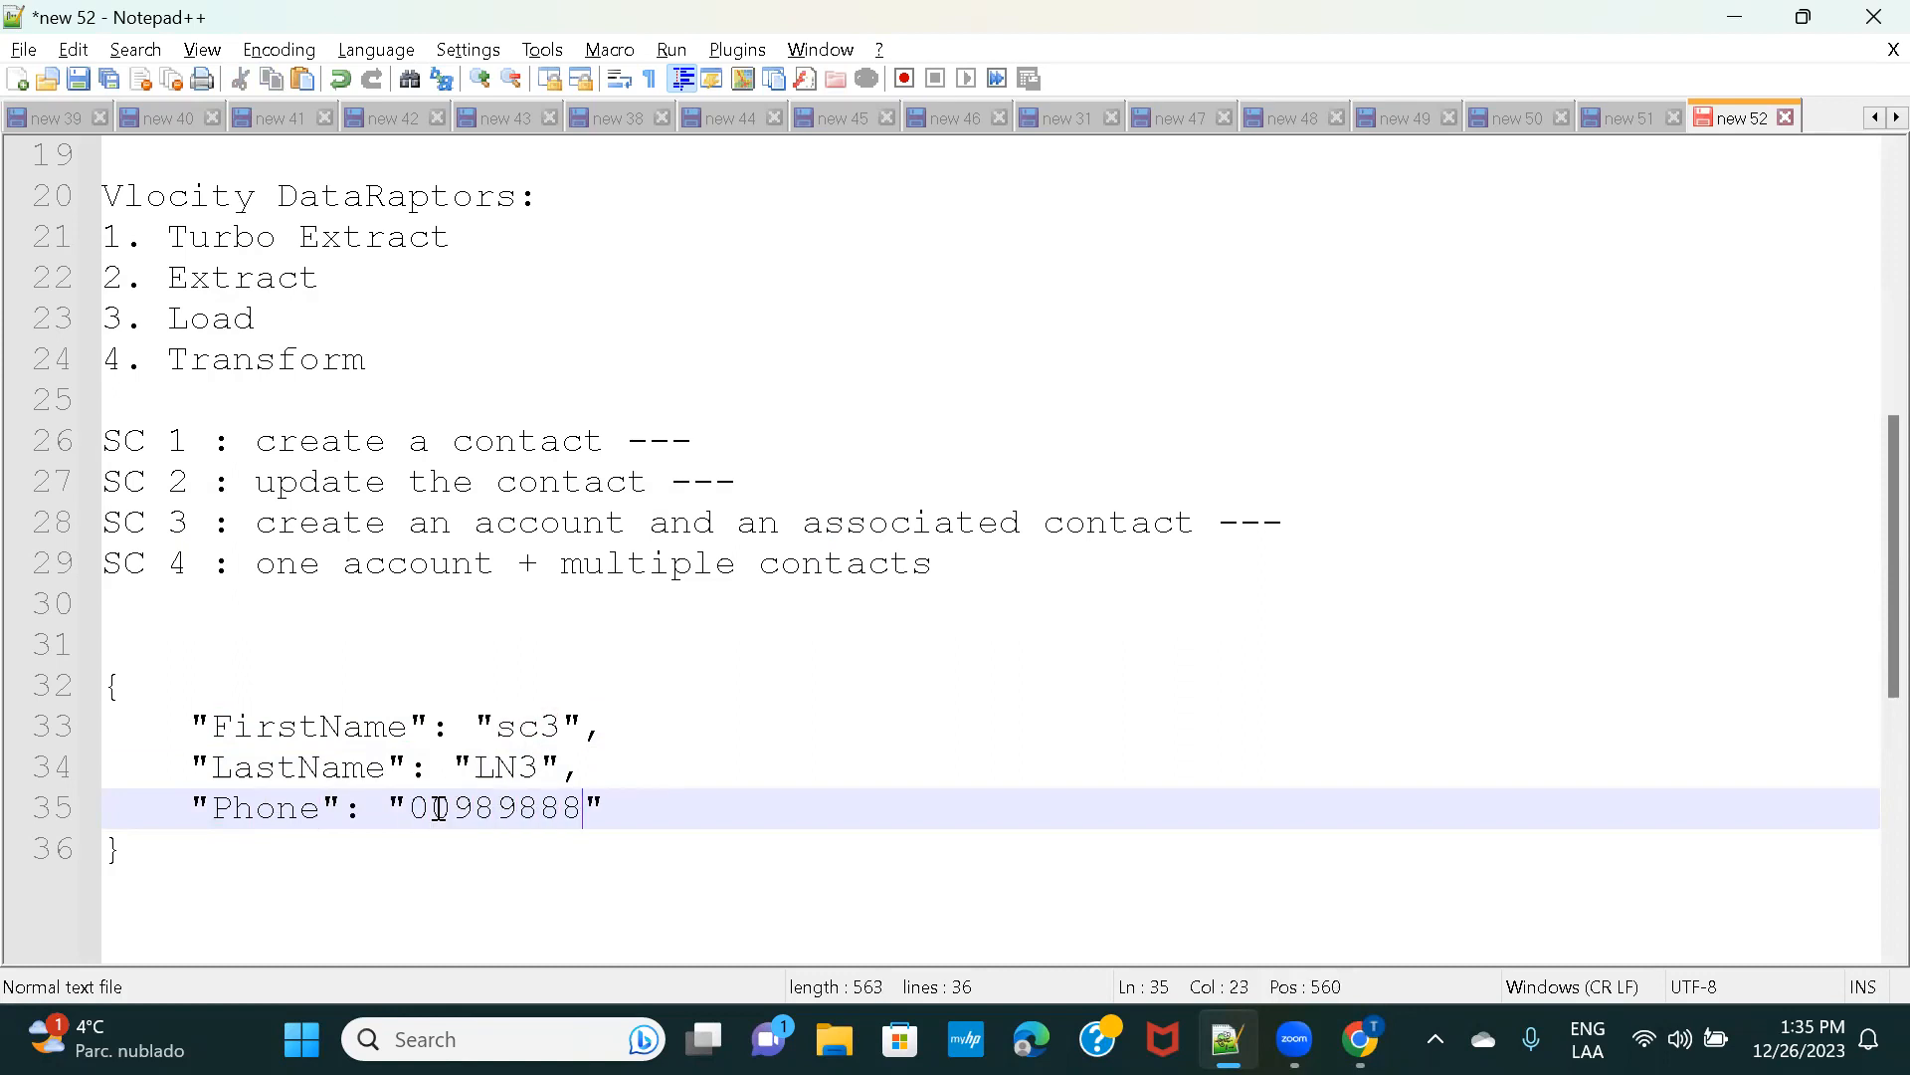
{"action": "type", "text": "65"}
Copy the complete JSON sample from the notes into the Input JSON of DR_LoadExample1's Contact fields in Chrome.
{"action": "left_click_drag", "start_coordinate": [164, 862], "coordinate": [86, 696]}
{"action": "key", "text": "ctrl+c"}
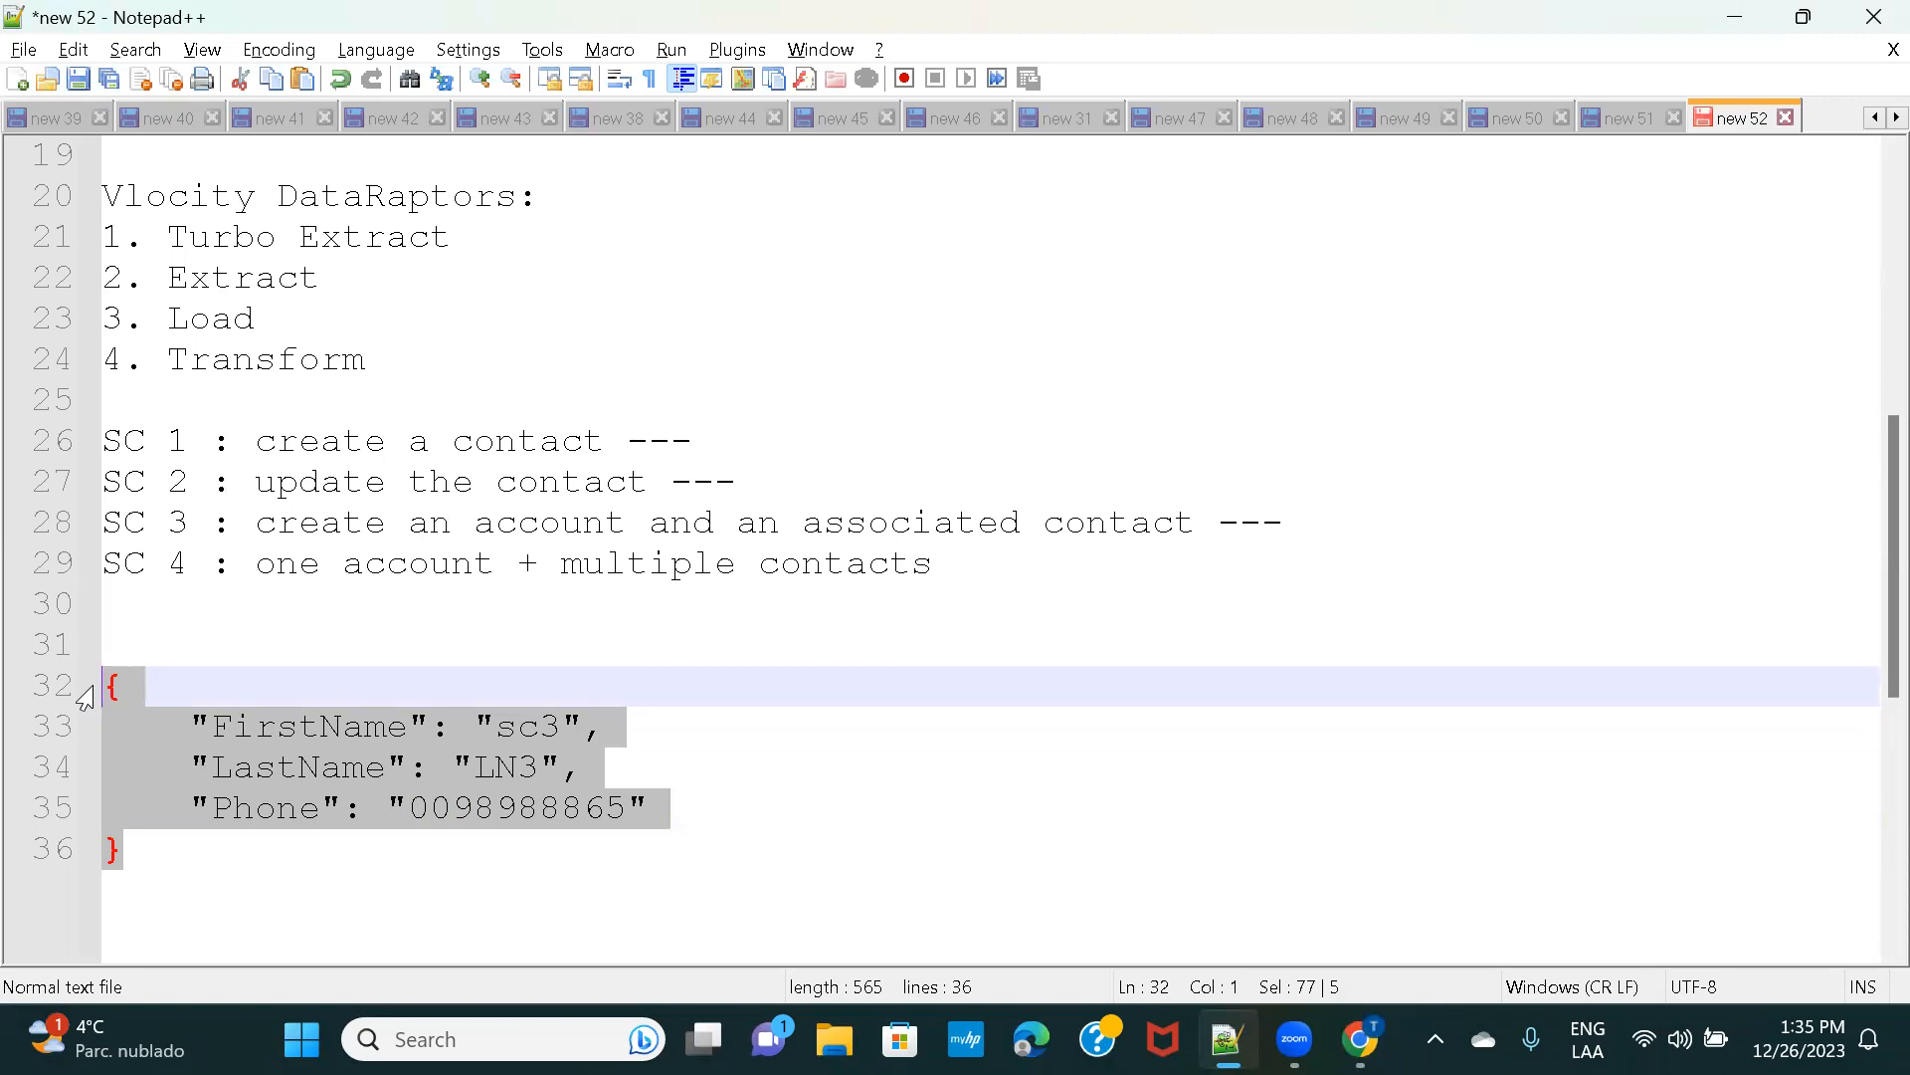
{"action": "mouse_move", "coordinate": [1361, 1039]}
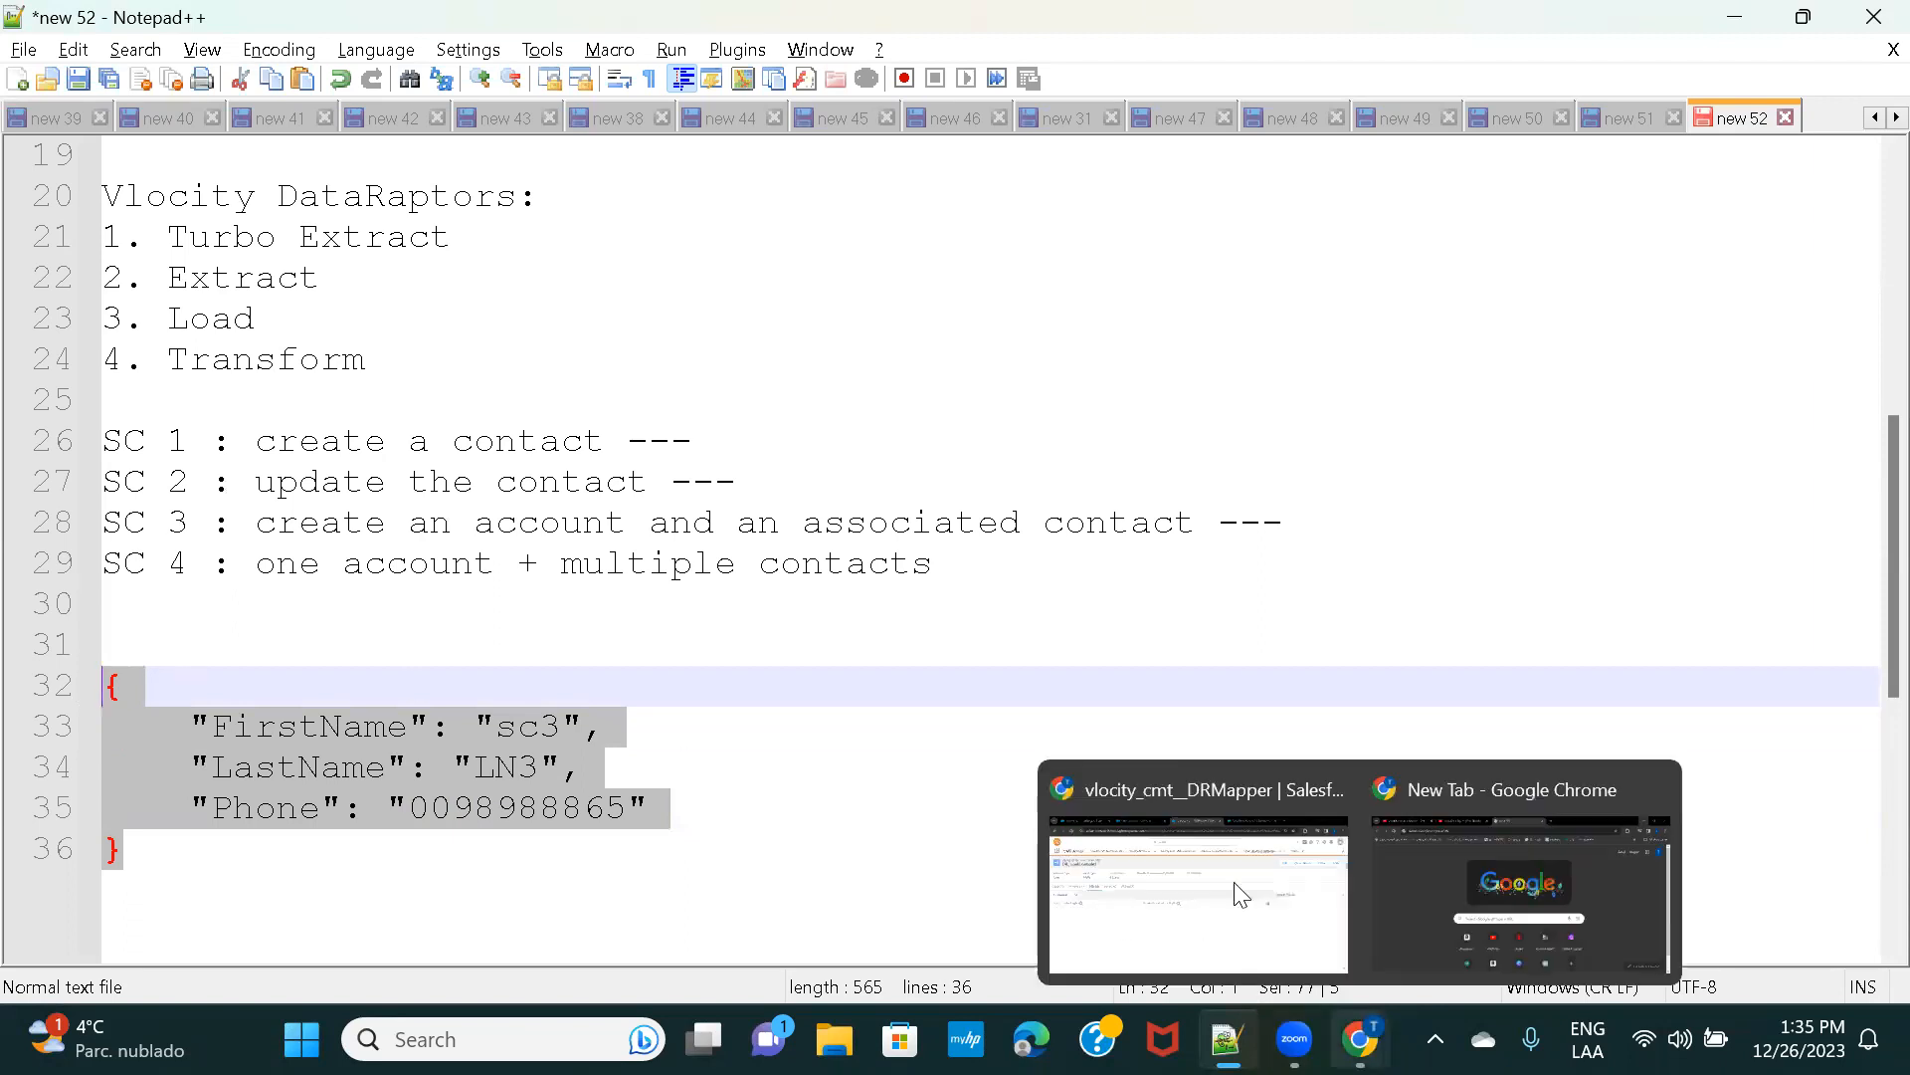
{"action": "left_click", "coordinate": [1196, 844]}
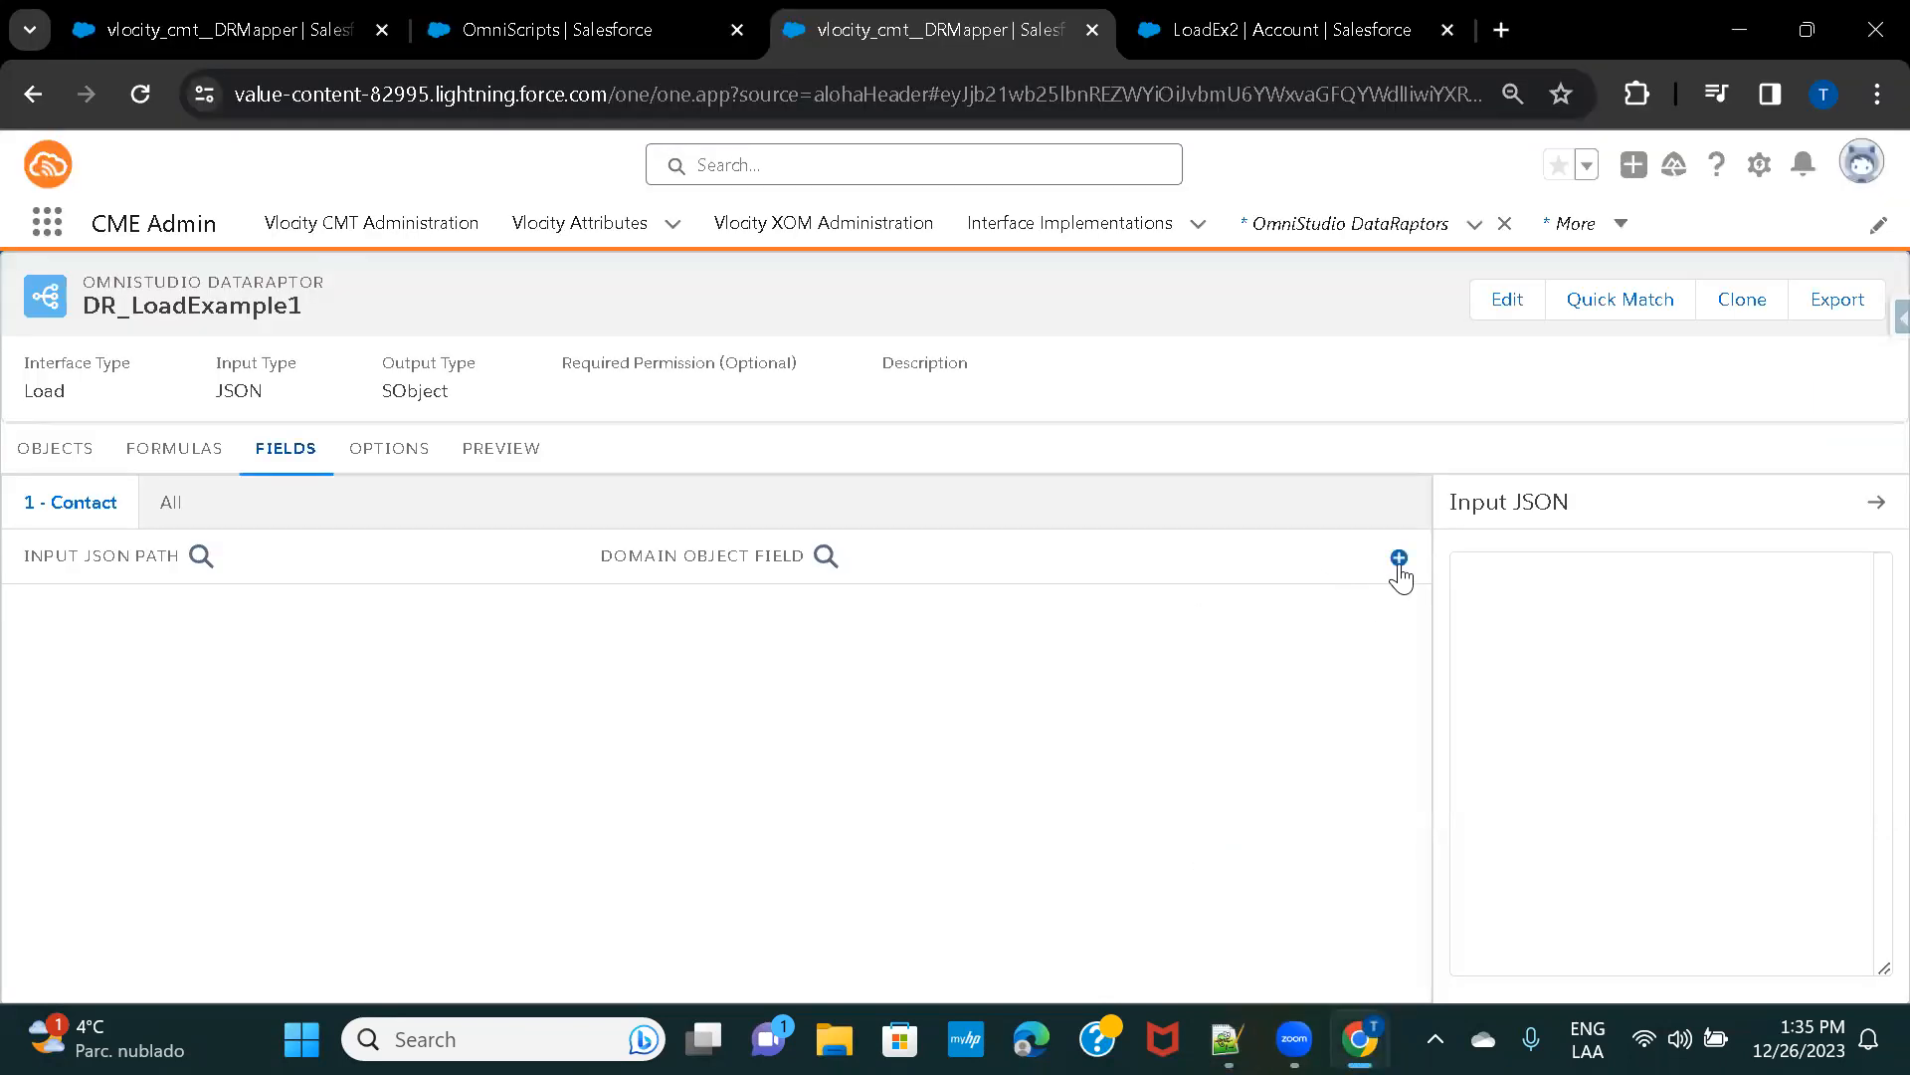
{"action": "left_click", "coordinate": [1566, 585]}
{"action": "key", "text": "ctrl+v"}
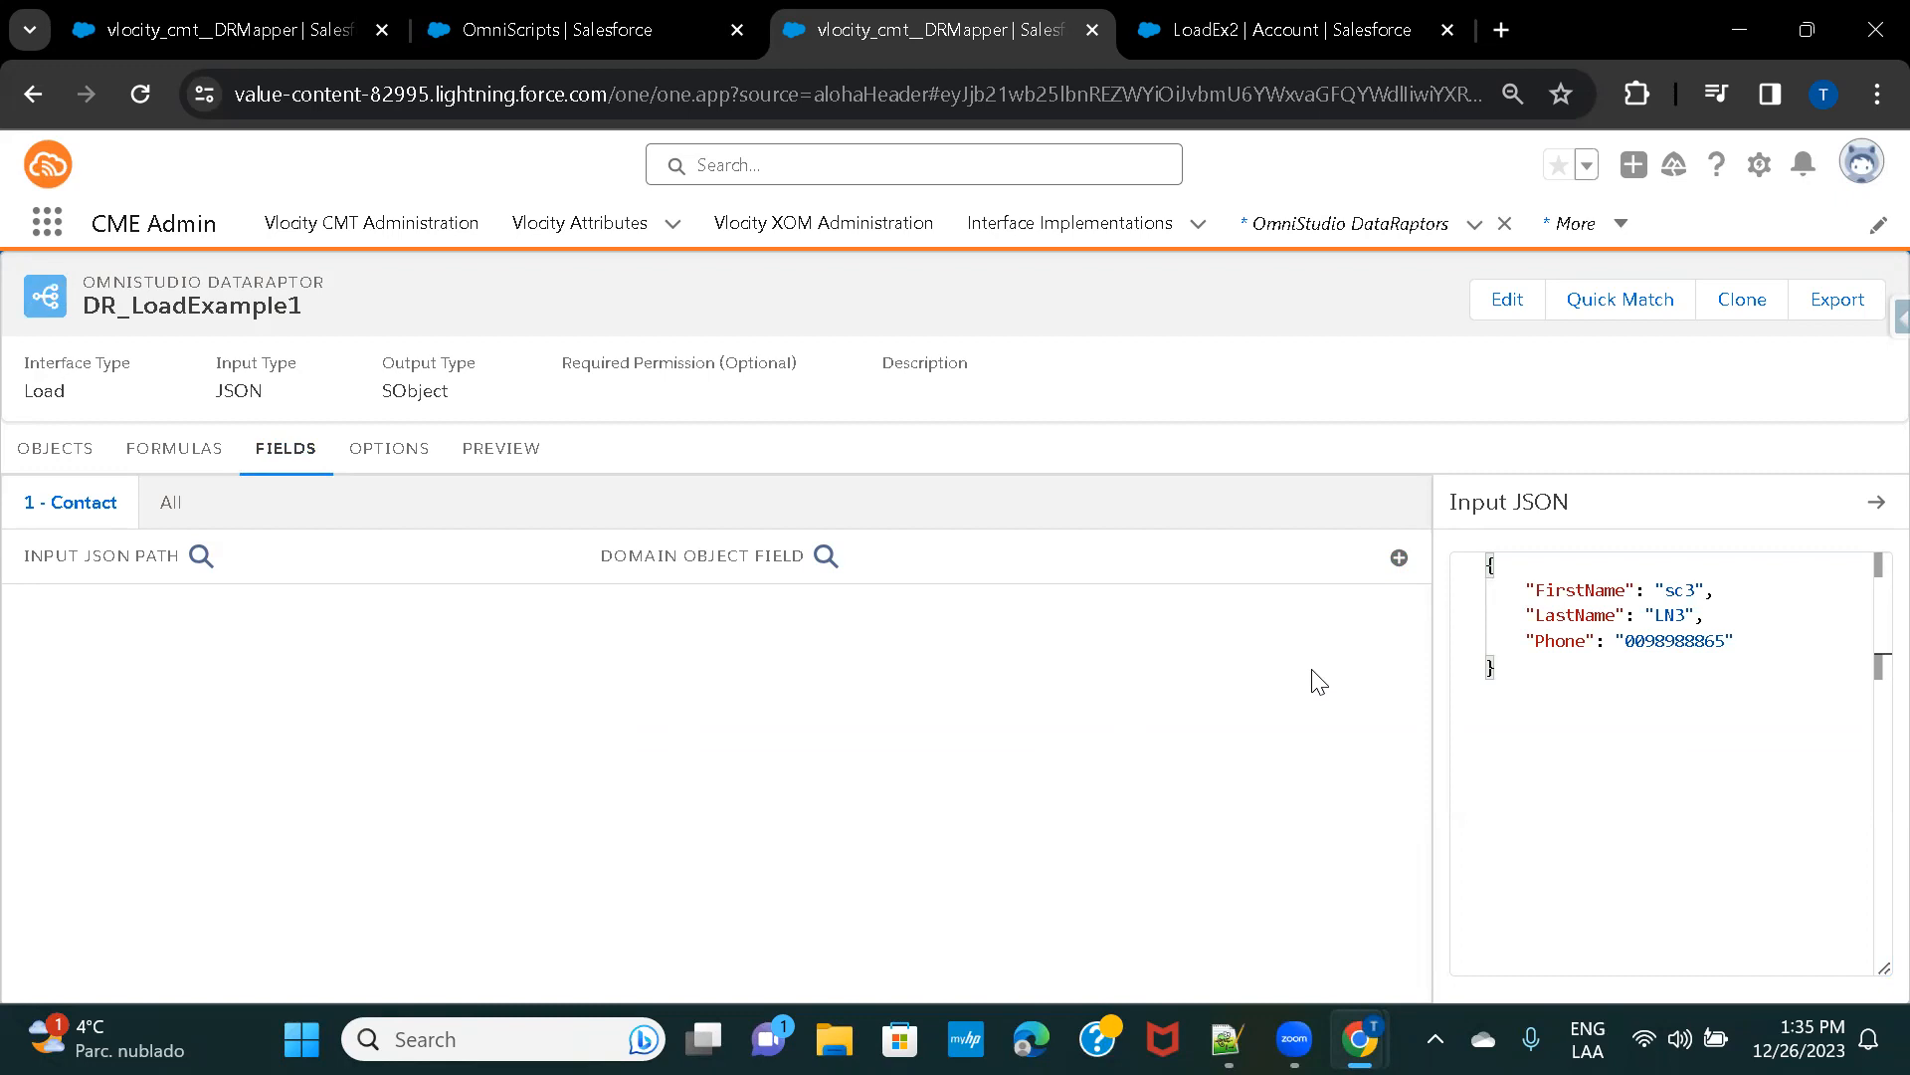
Add a Contact mapping from the FirstName input JSON path to the FirstName domain object field.
{"action": "left_click", "coordinate": [1399, 559]}
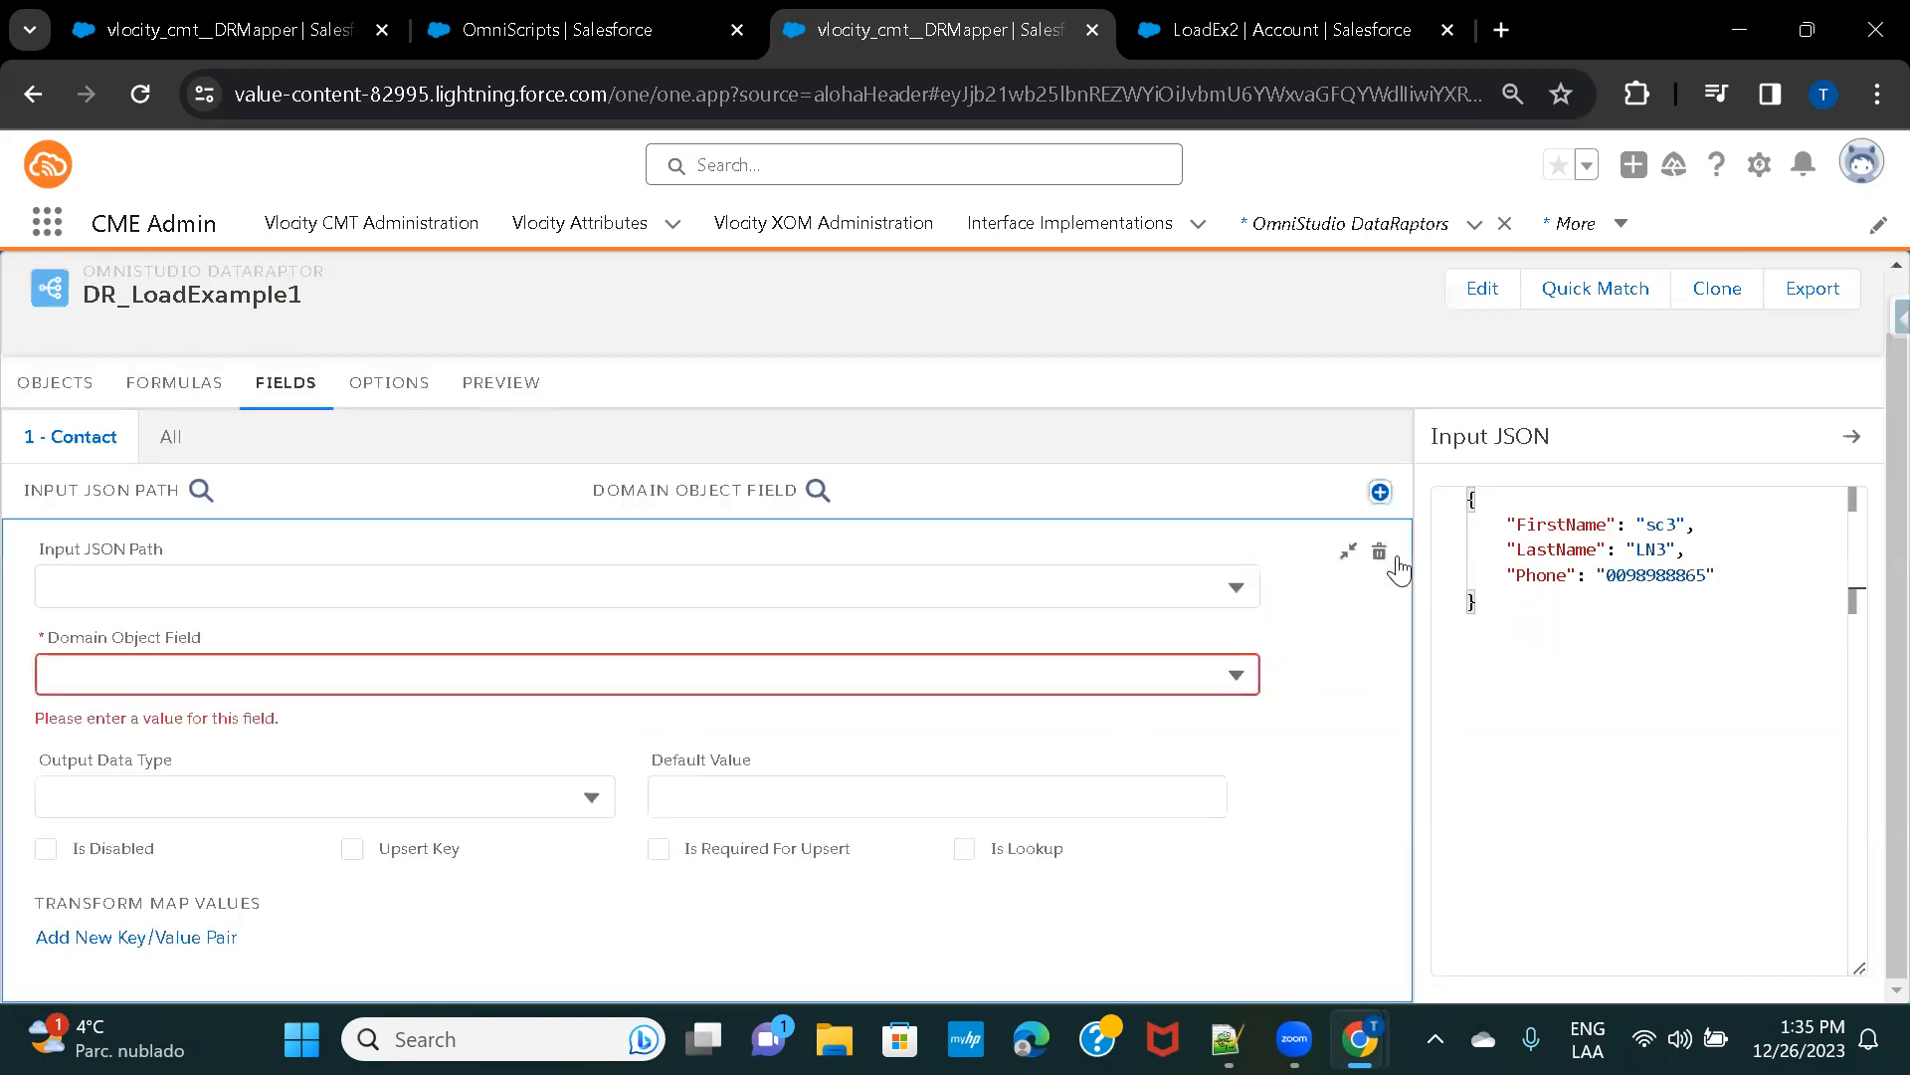
{"action": "left_click", "coordinate": [137, 580]}
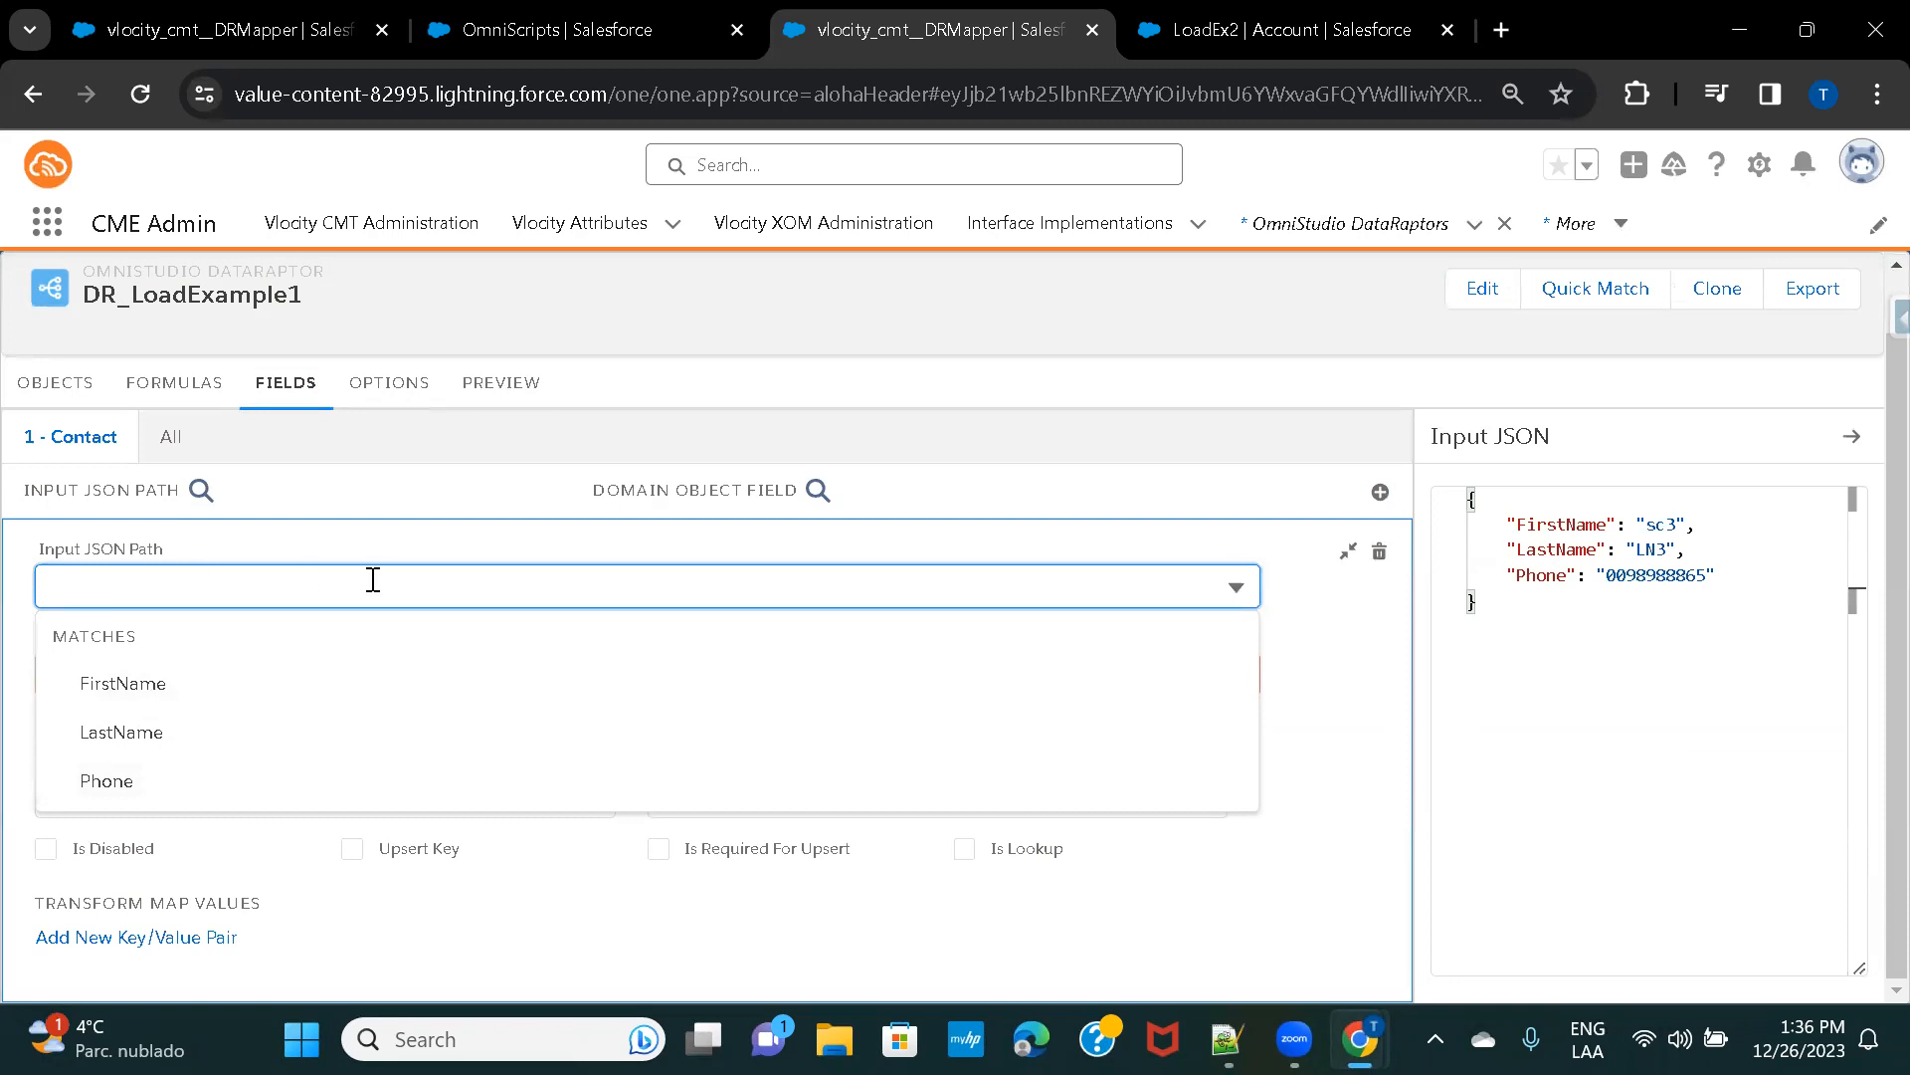
{"action": "left_click", "coordinate": [126, 687]}
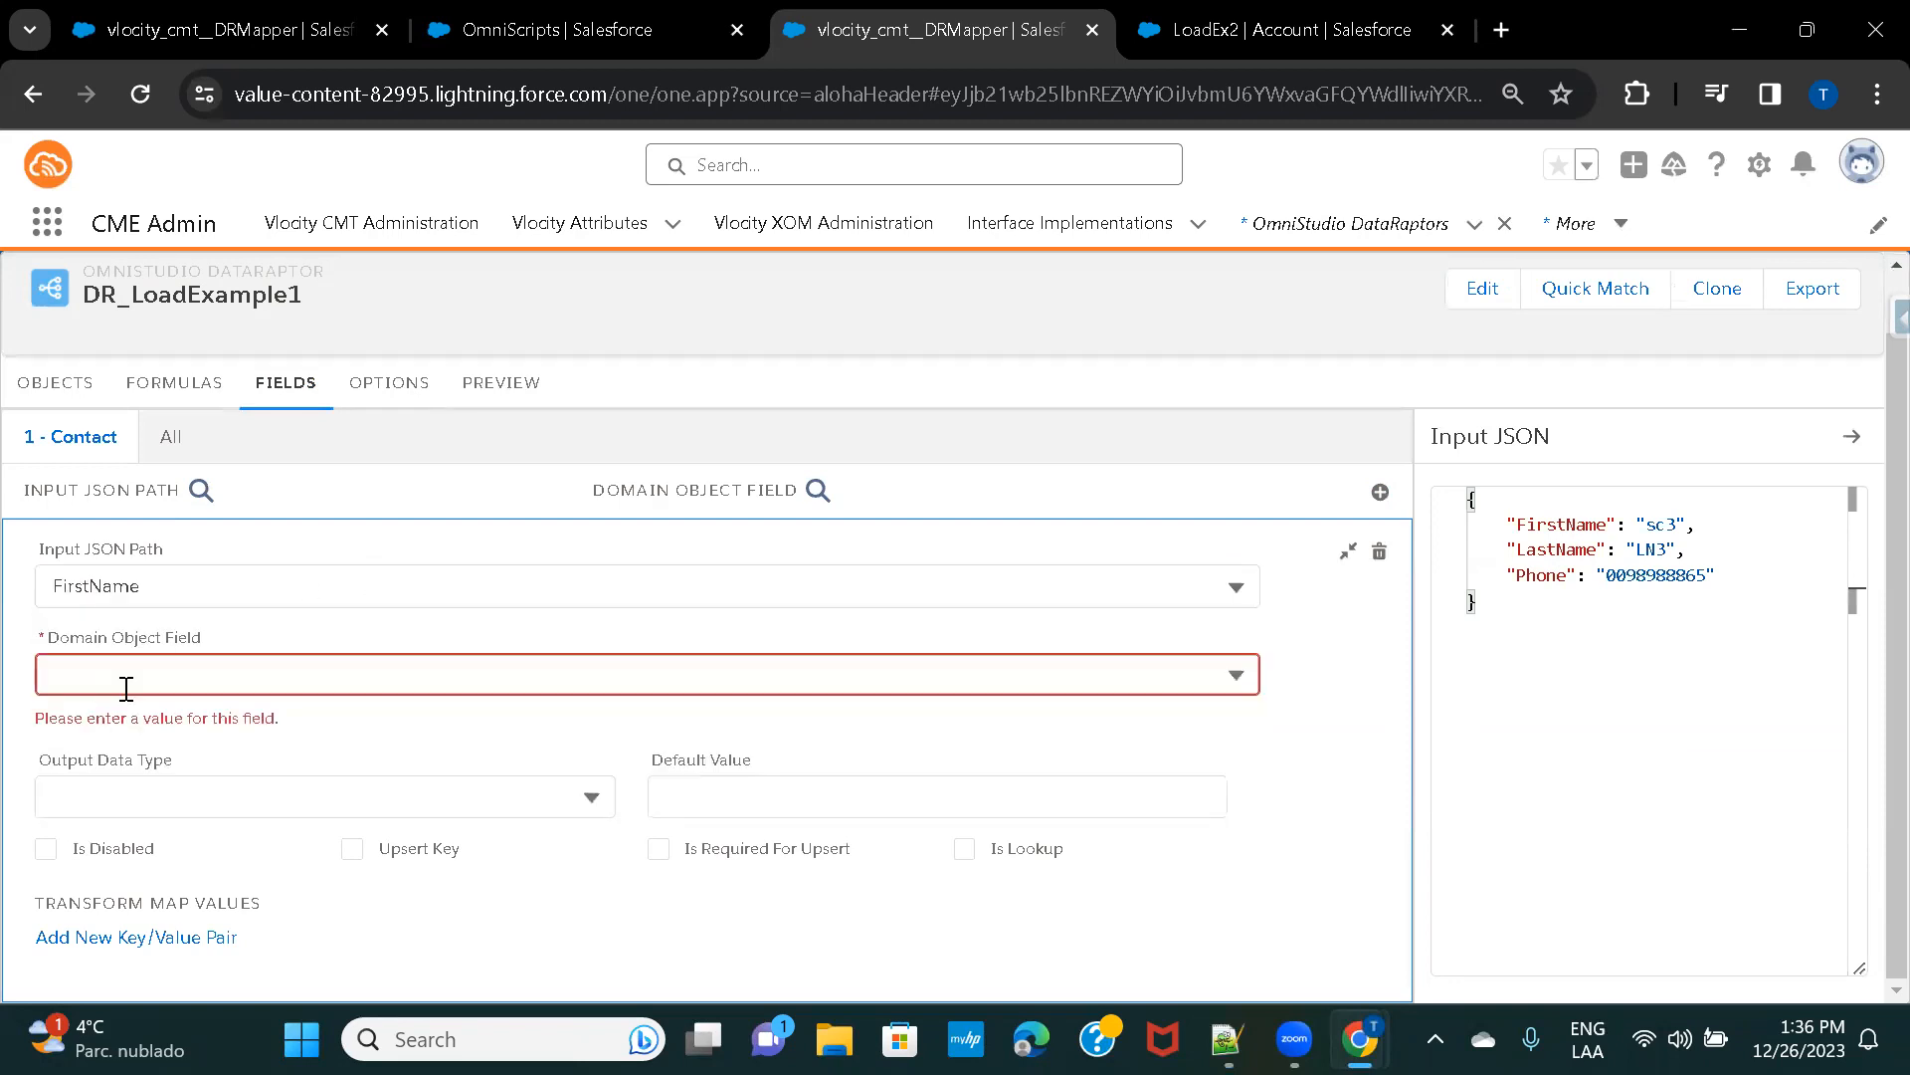
{"action": "left_click", "coordinate": [252, 668]}
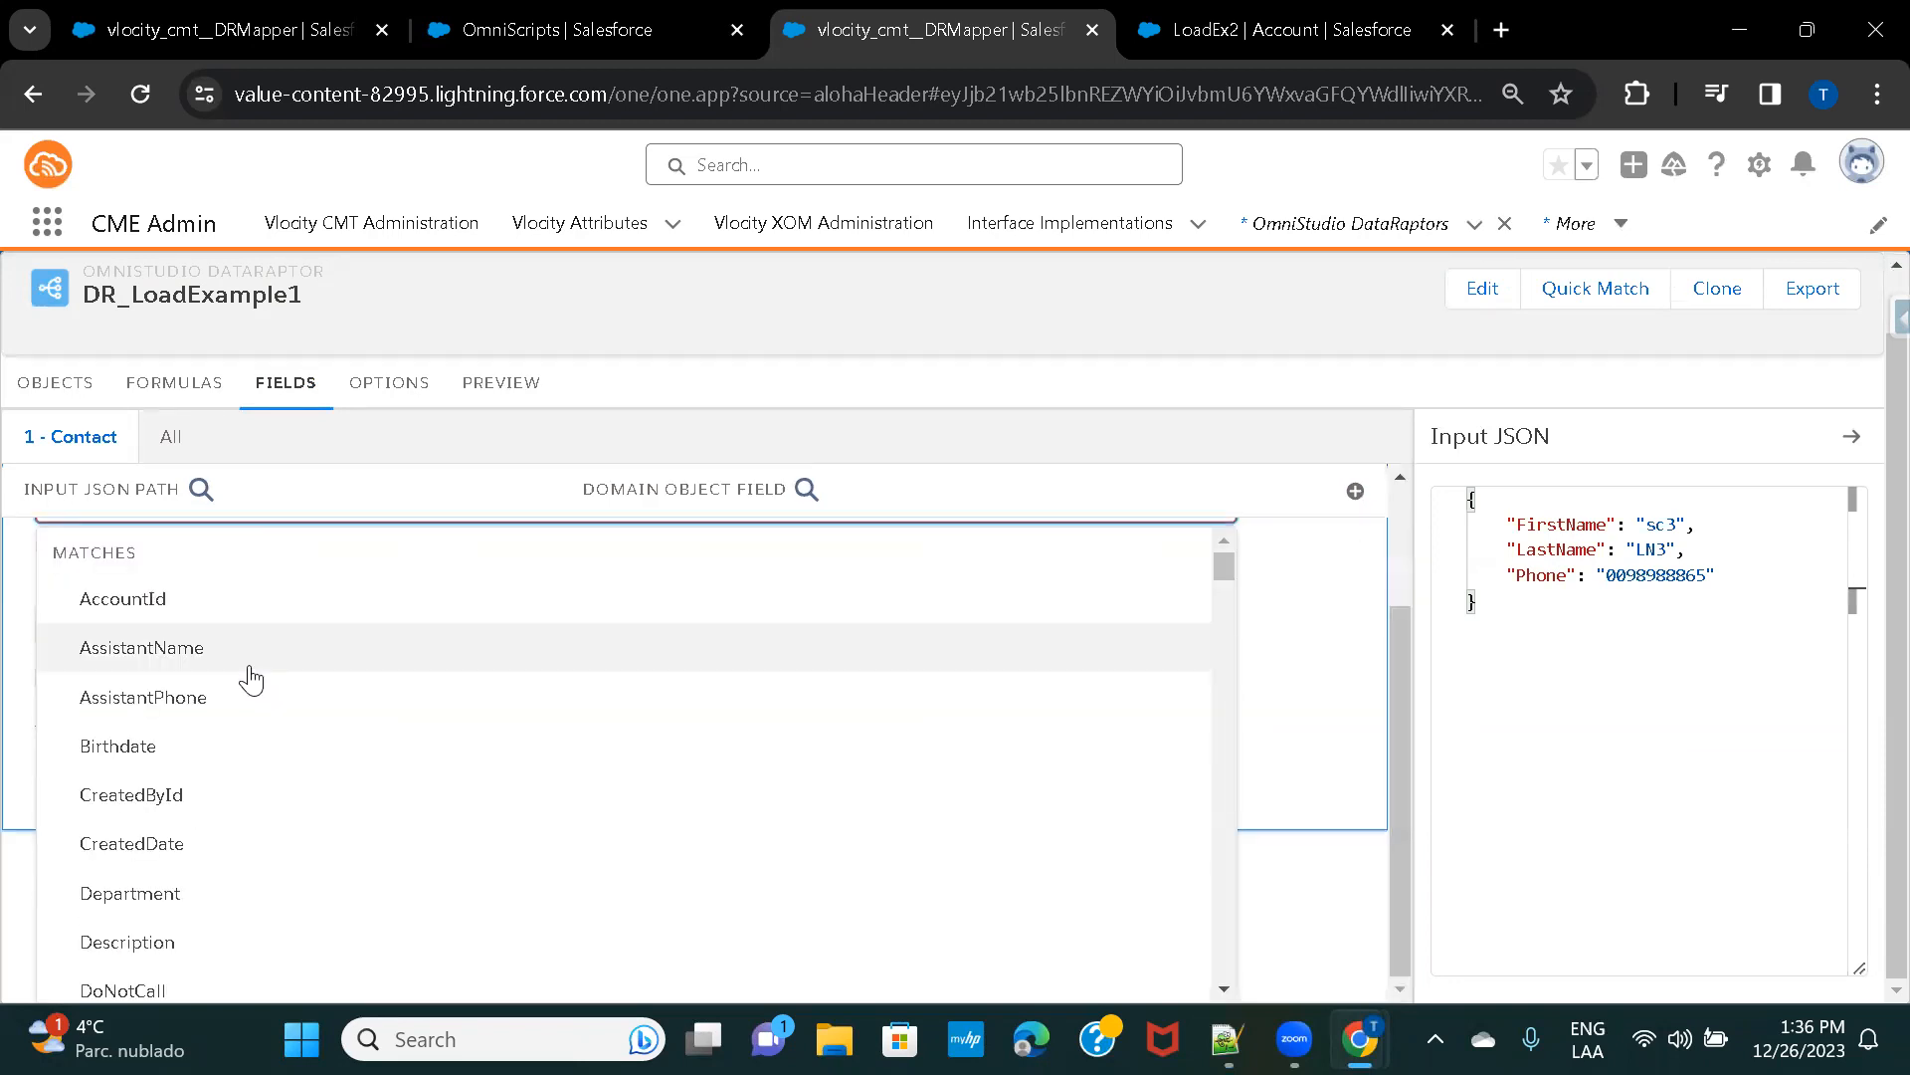
{"action": "type", "text": "firstn"}
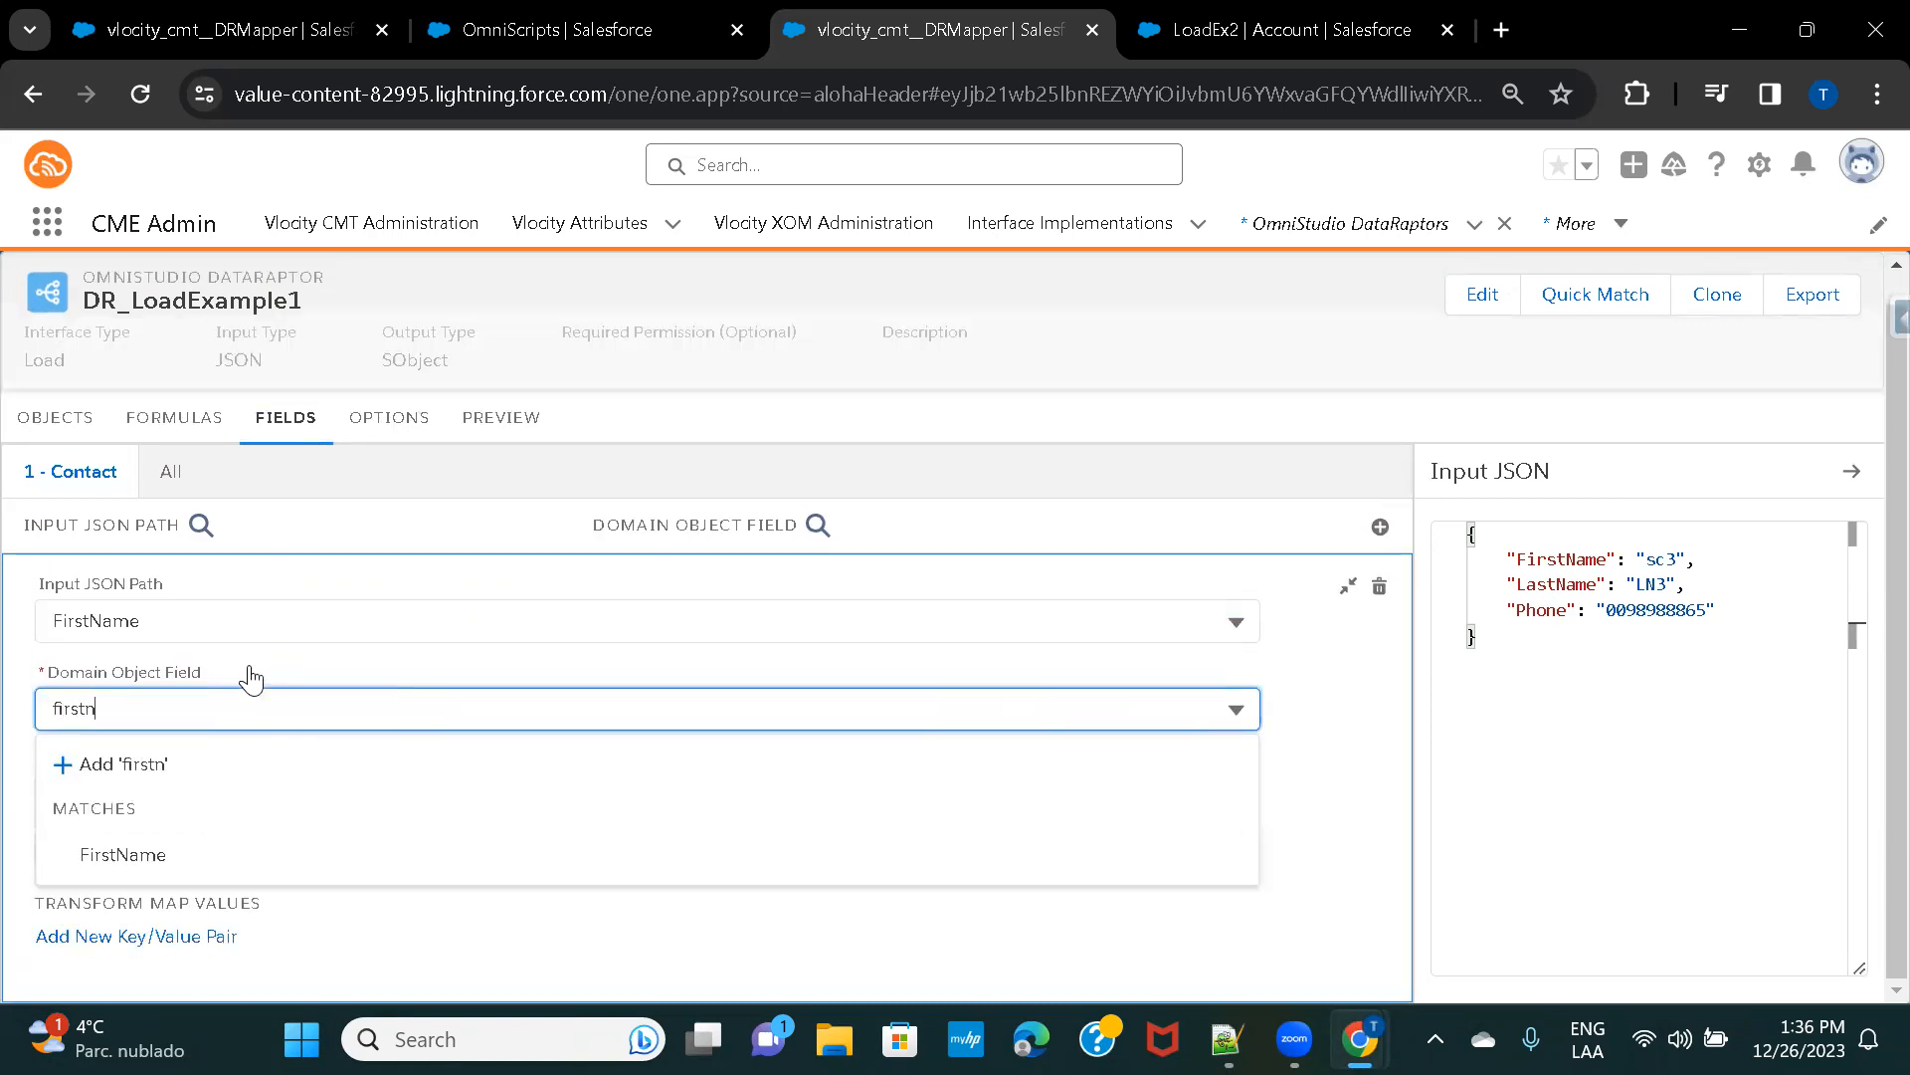
{"action": "left_click", "coordinate": [148, 854]}
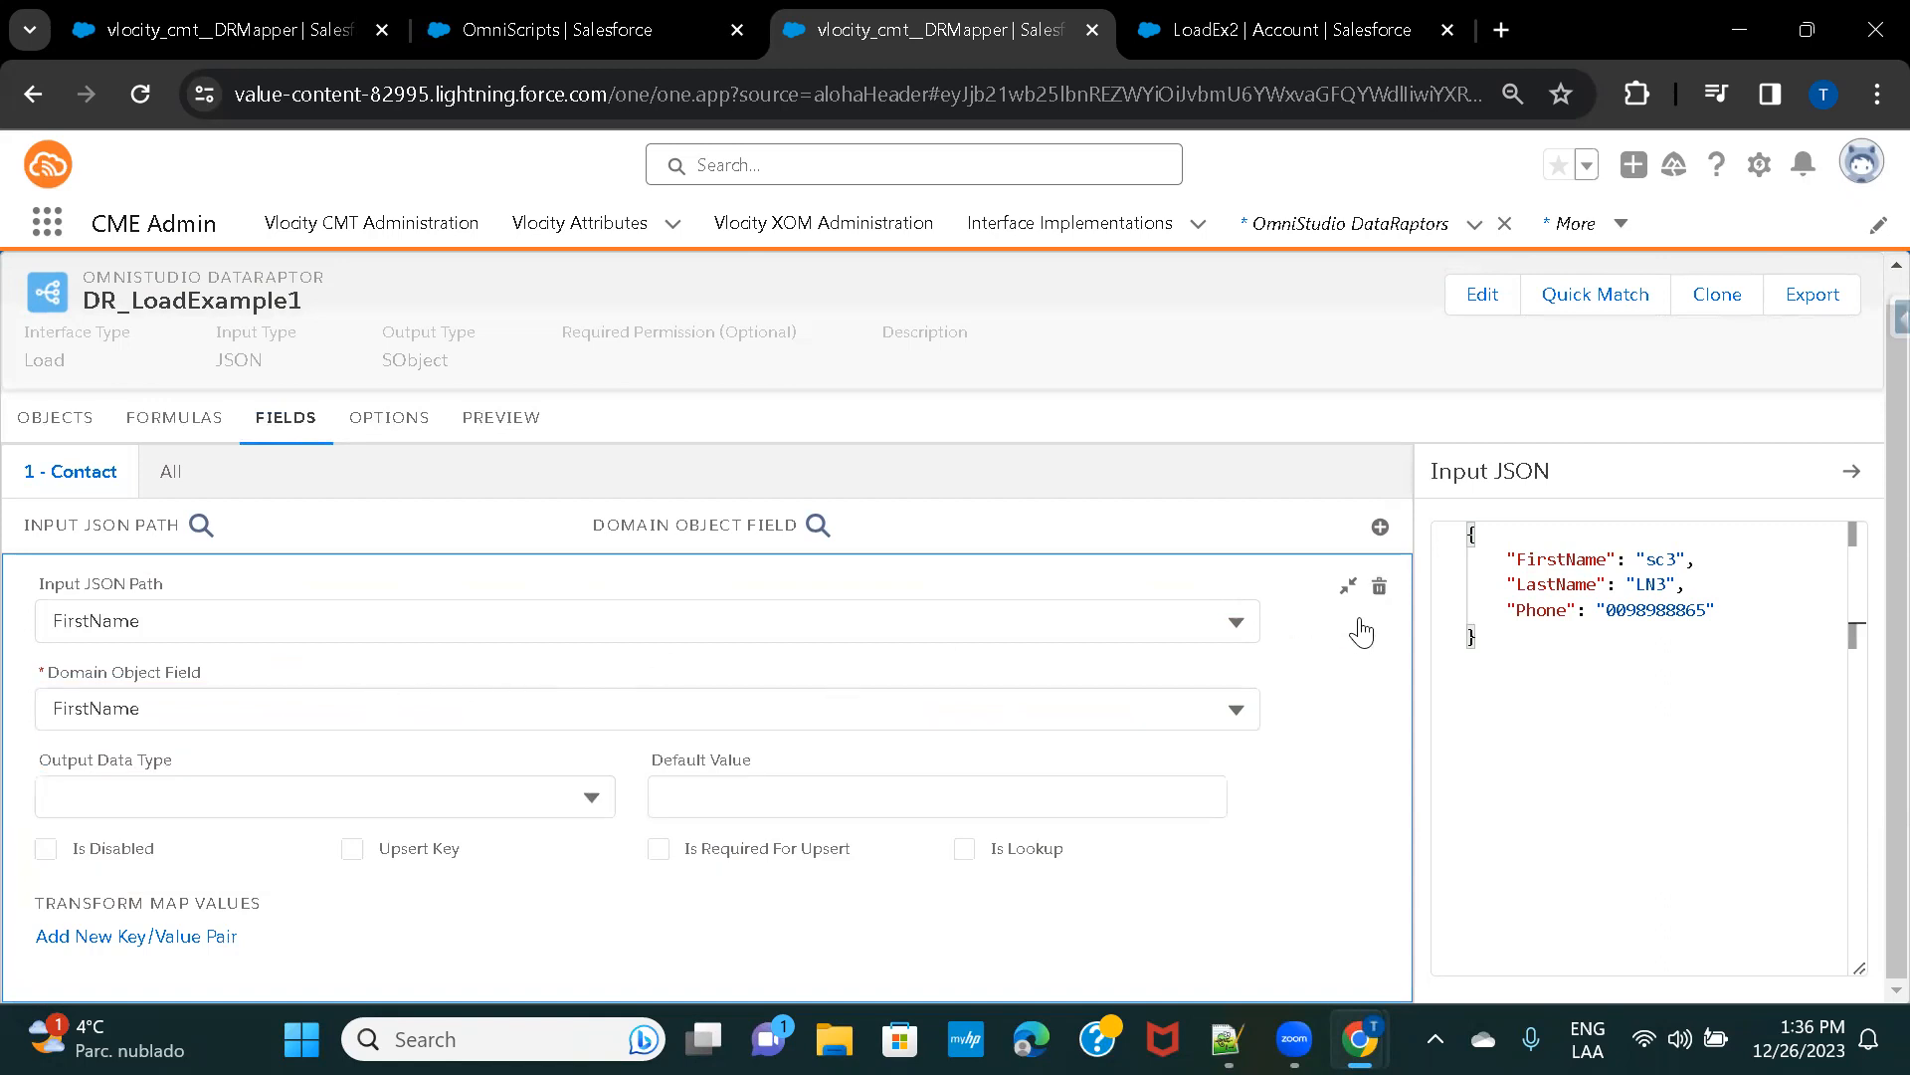
Add a second Contact mapping from the LastName input JSON path to the LastName domain object field.
{"action": "left_click", "coordinate": [1380, 526]}
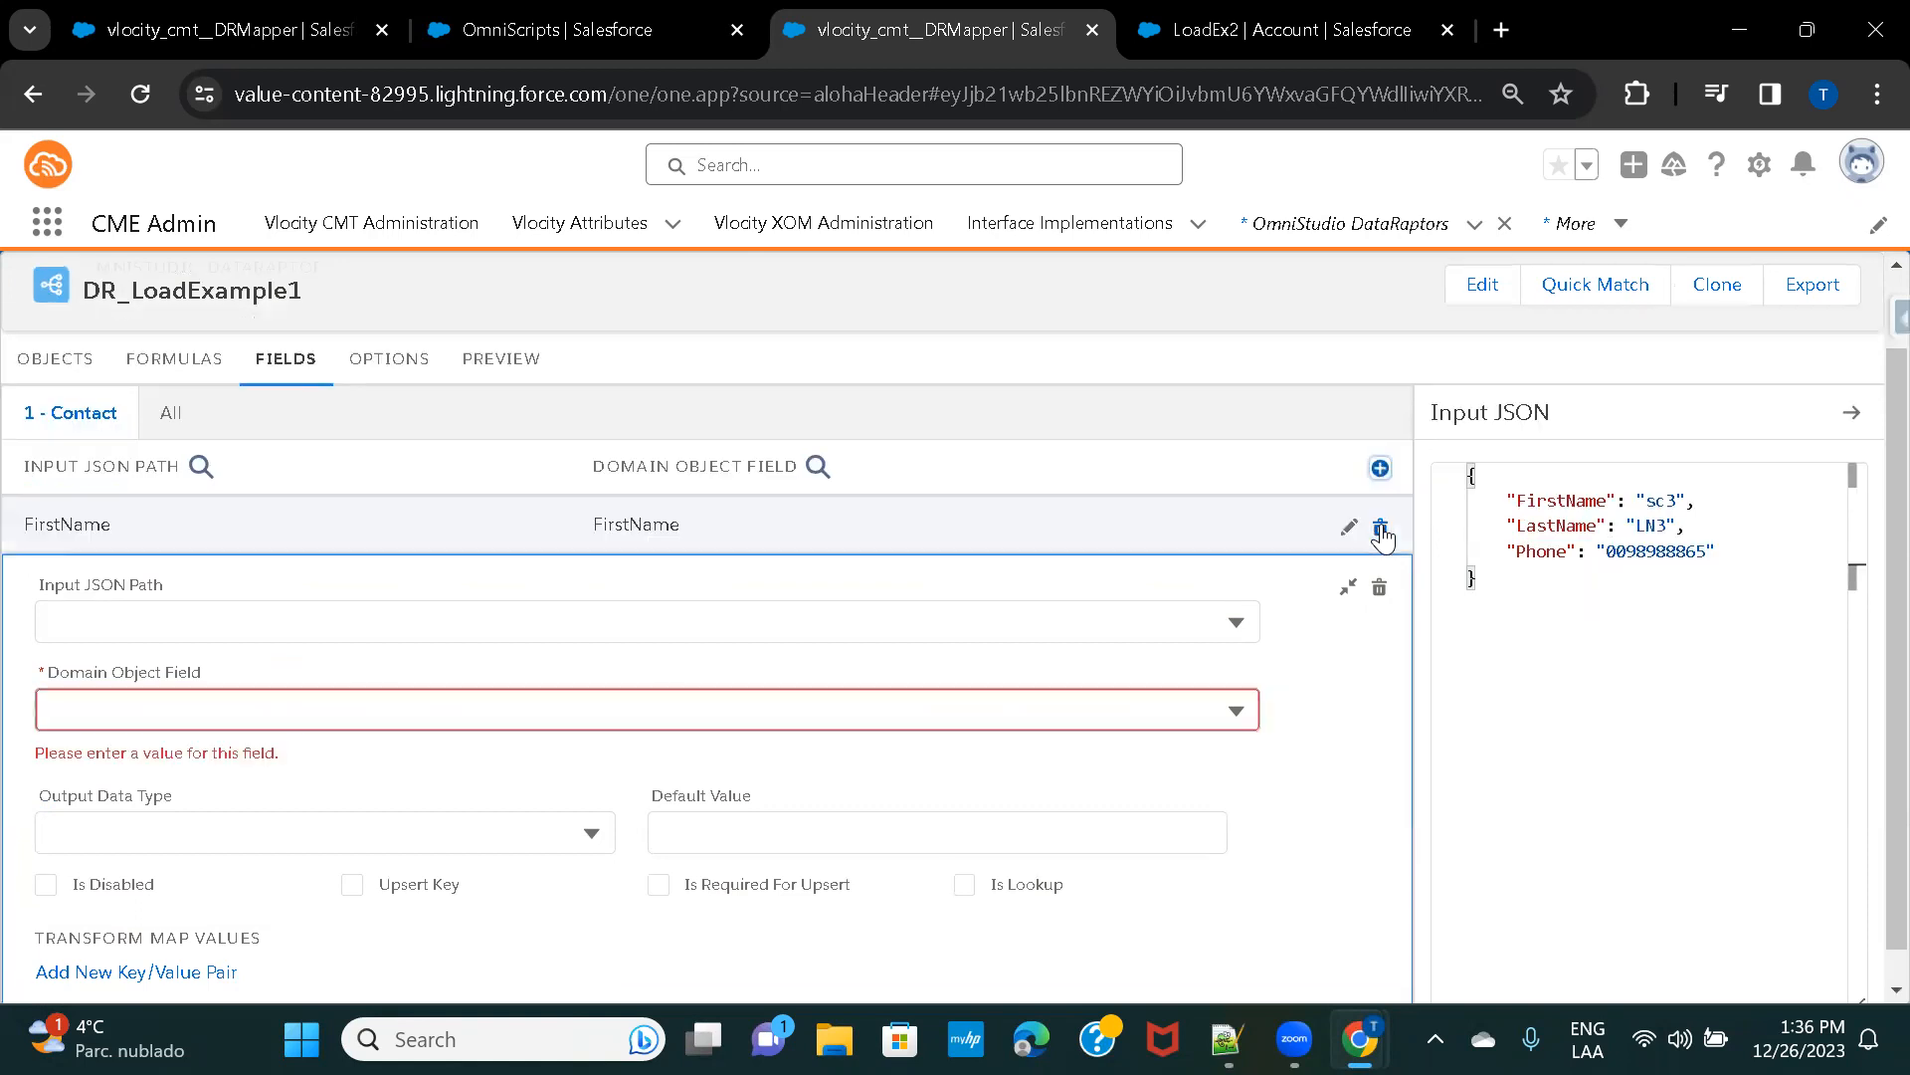
{"action": "left_click", "coordinate": [226, 622]}
{"action": "left_click", "coordinate": [127, 772]}
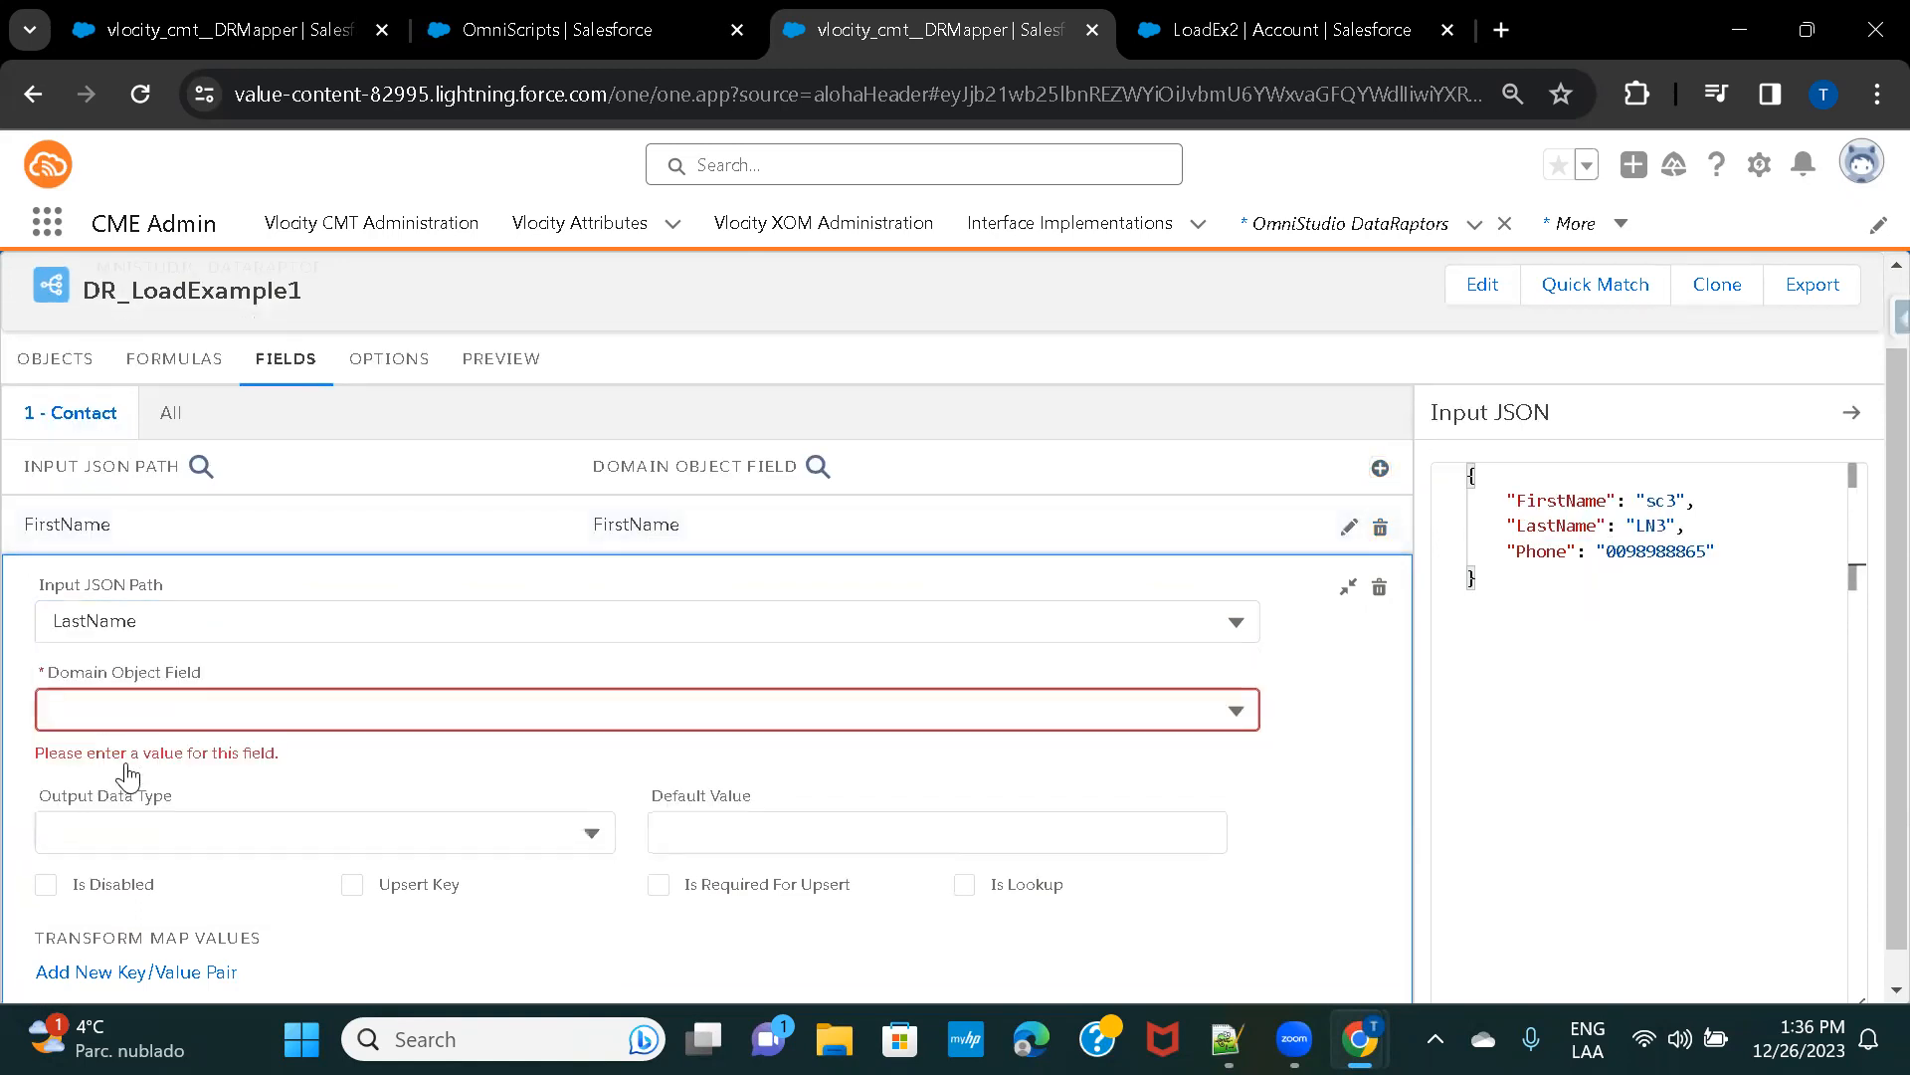
{"action": "left_click", "coordinate": [199, 708]}
{"action": "type", "text": "lastnam"}
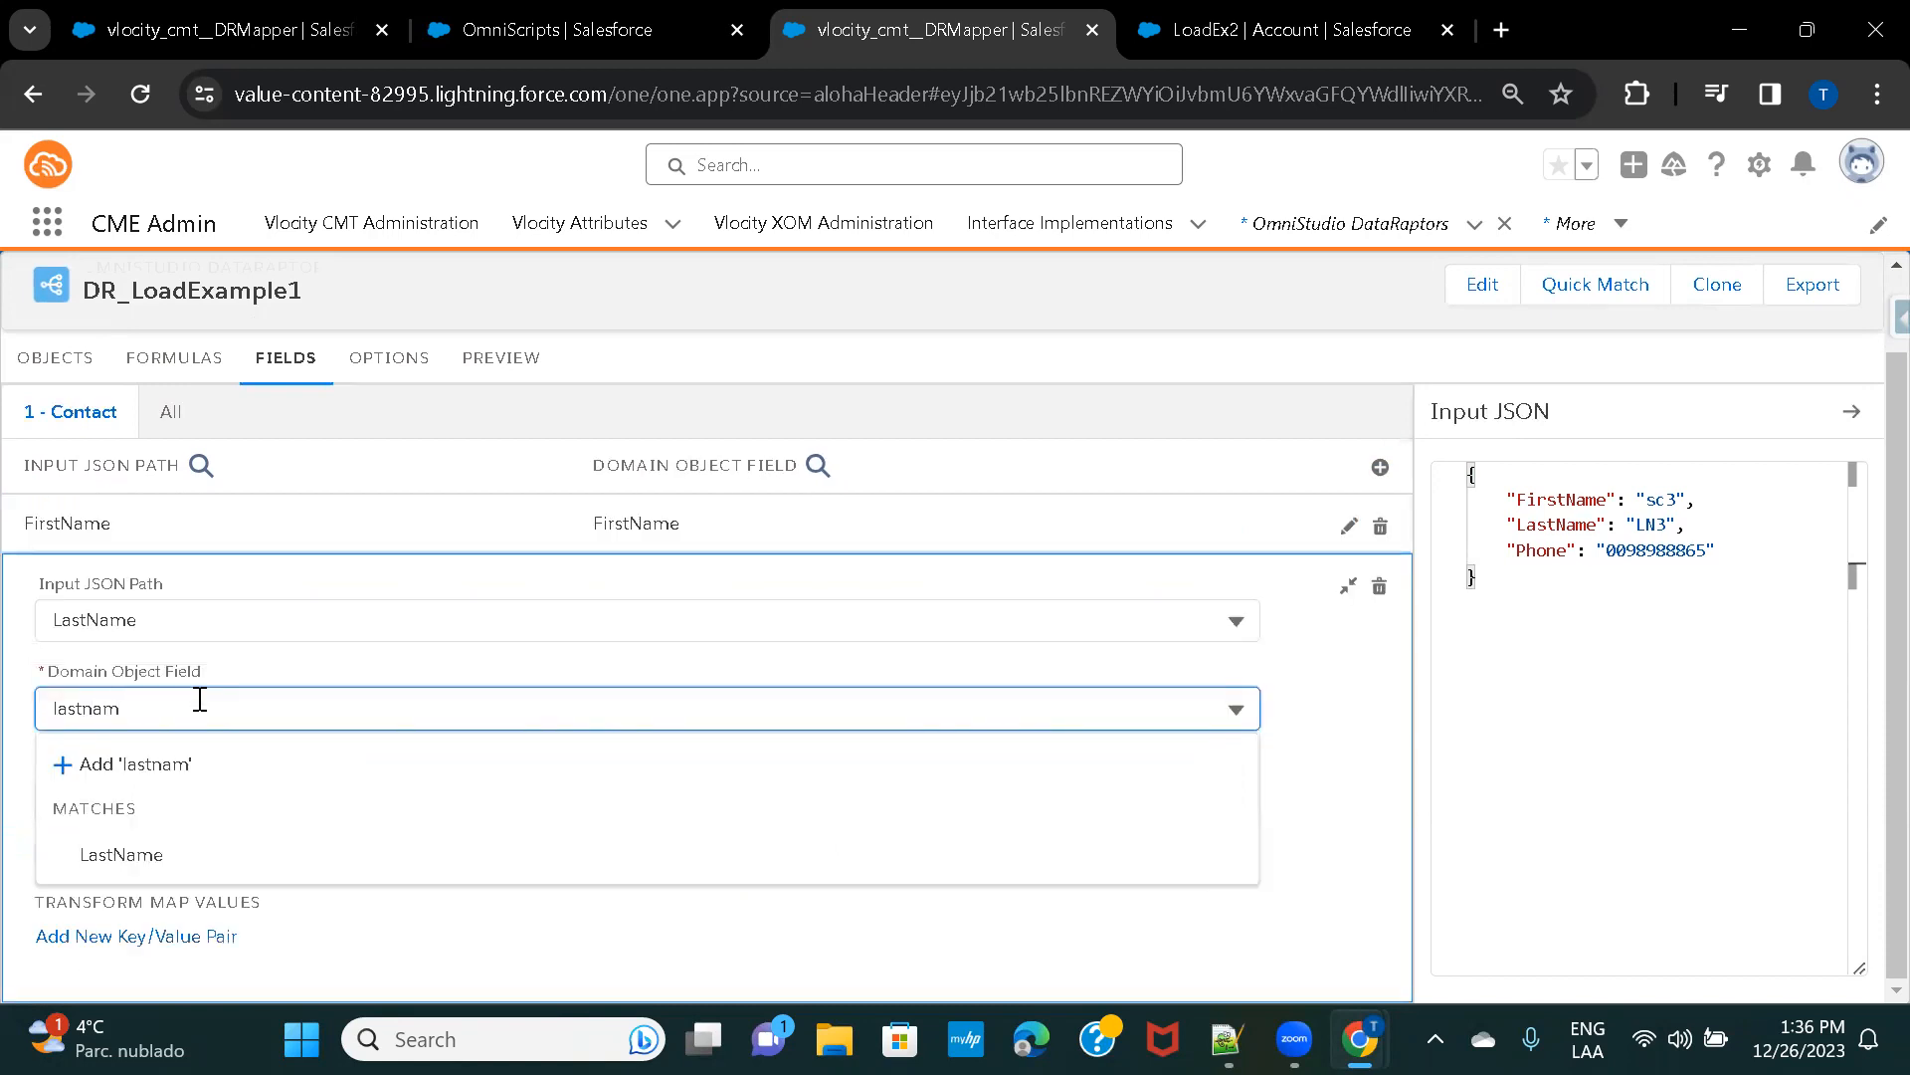
{"action": "left_click", "coordinate": [144, 855]}
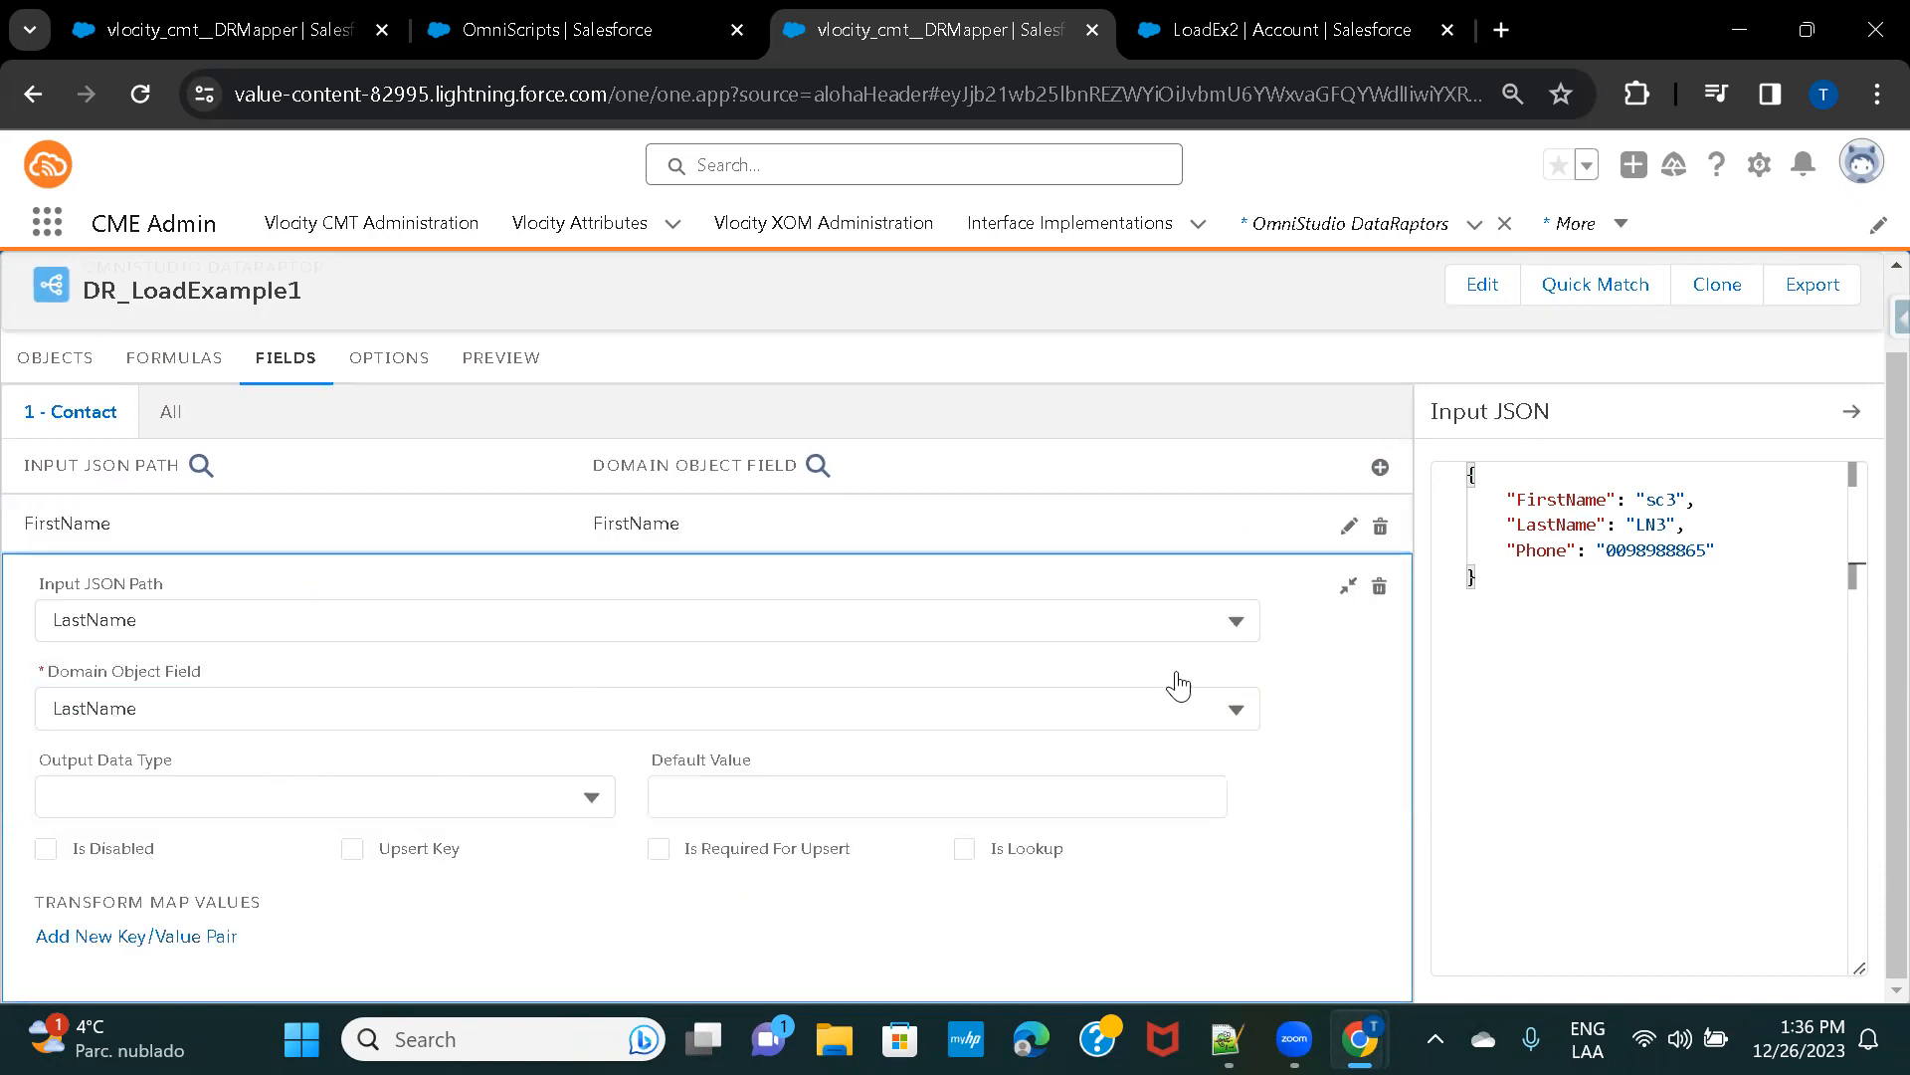
Add a third Contact mapping from the Phone input JSON path to the Phone domain object field and collapse its editor.
{"action": "left_click", "coordinate": [1382, 468]}
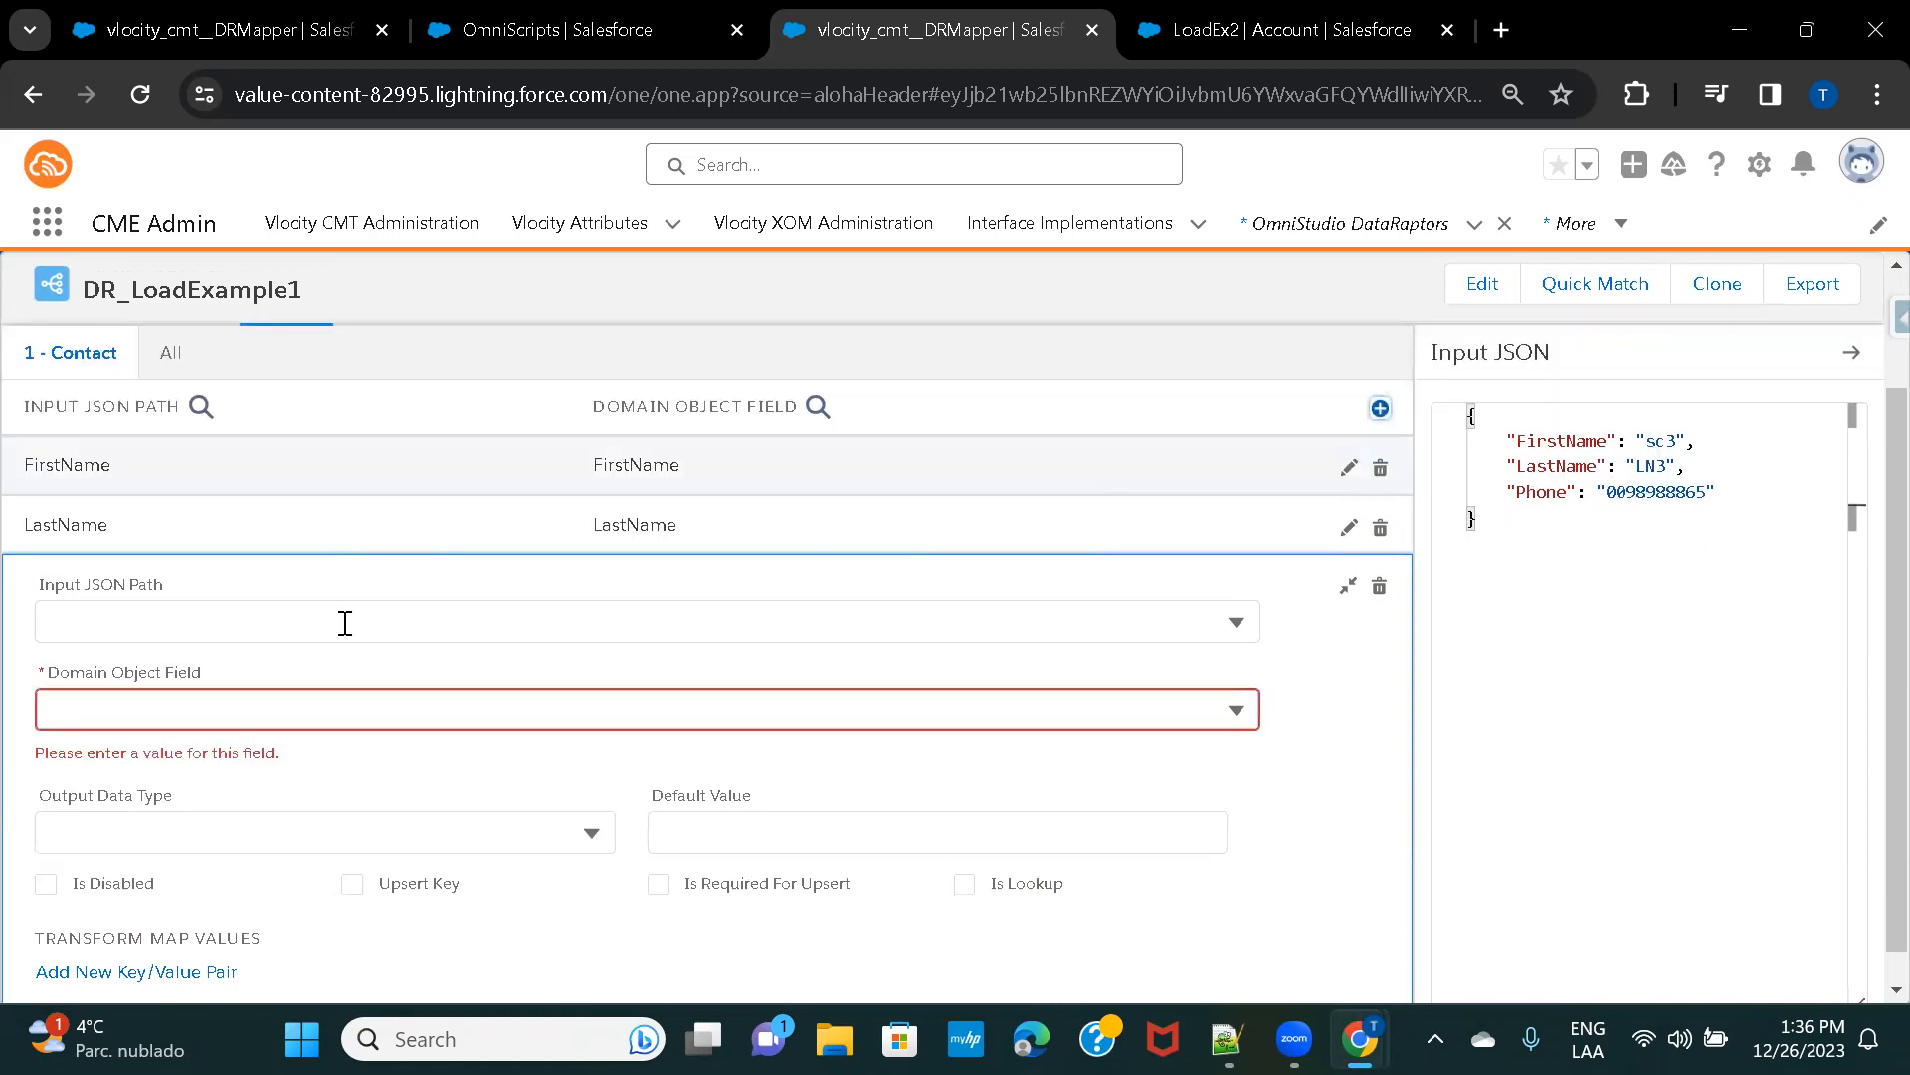
{"action": "left_click", "coordinate": [217, 627]}
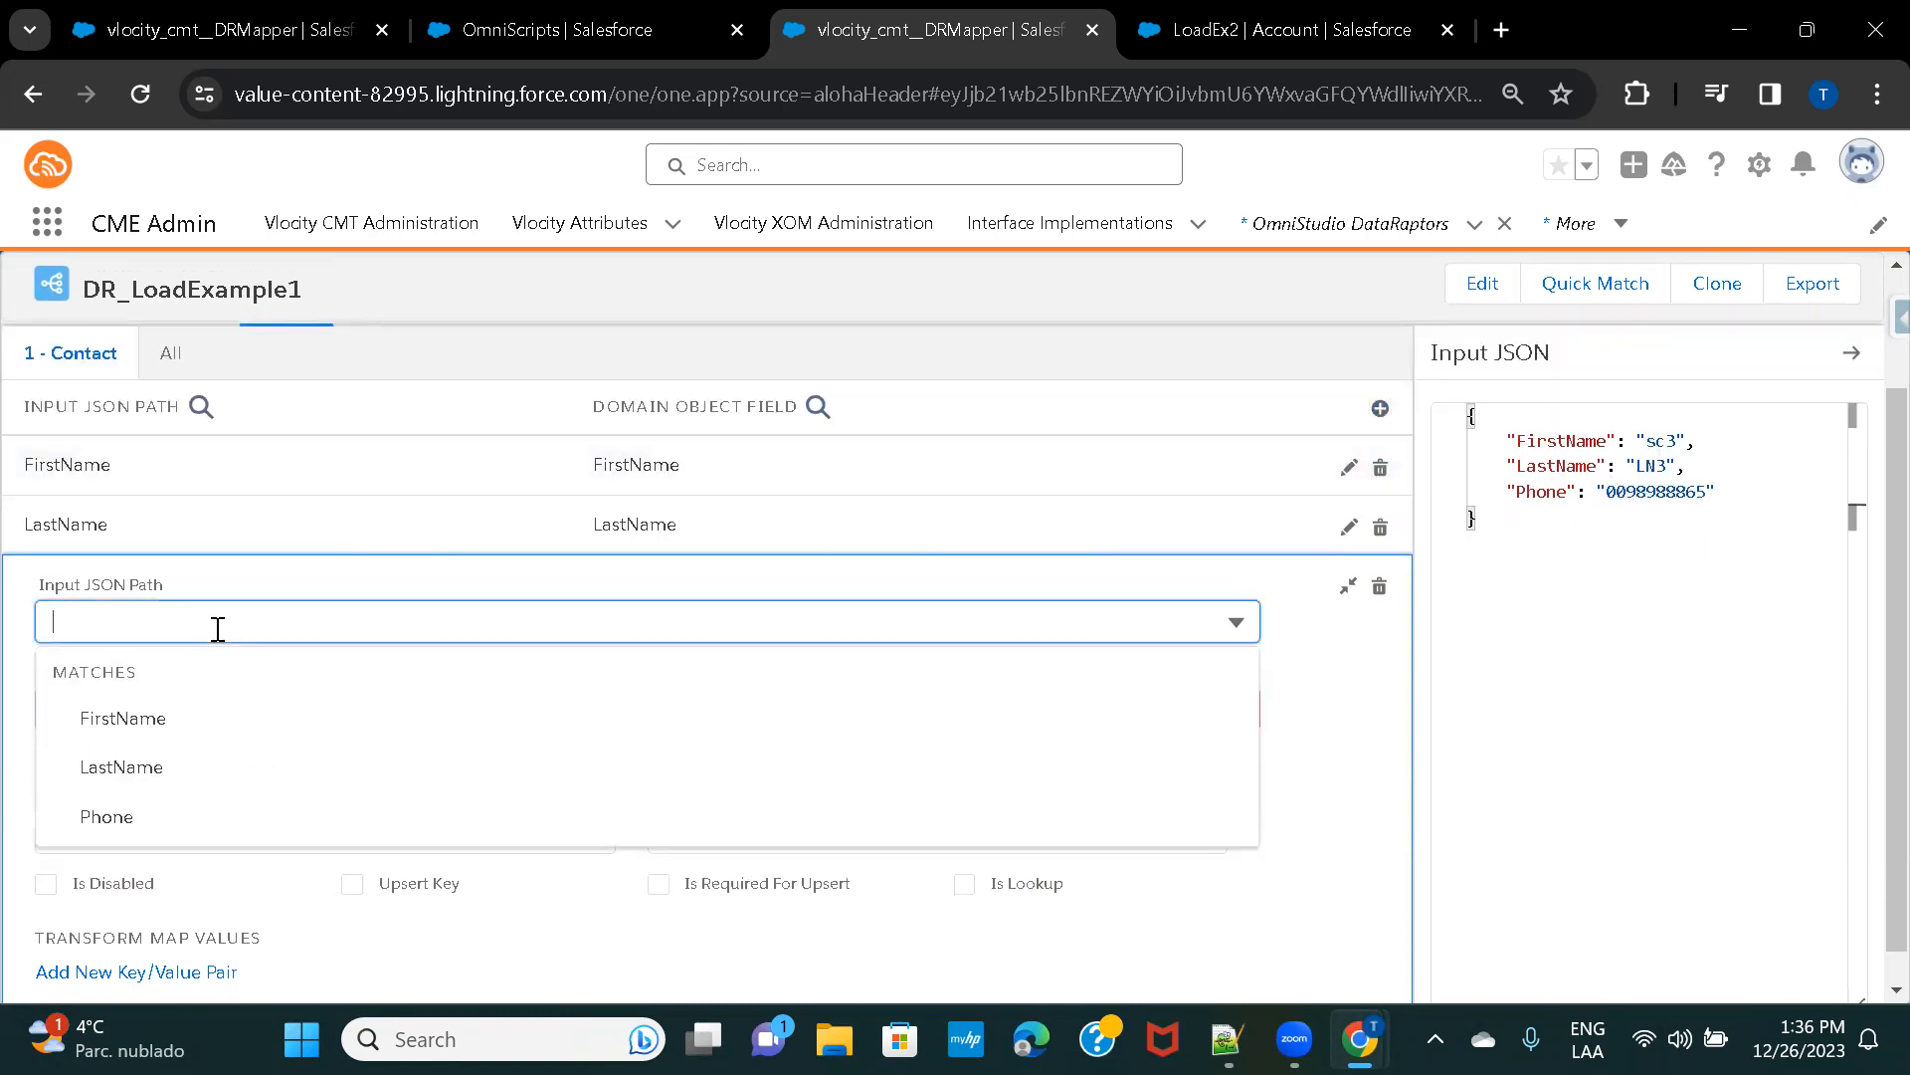
{"action": "left_click", "coordinate": [123, 818]}
{"action": "left_click", "coordinate": [124, 712]}
{"action": "type", "text": "phon"}
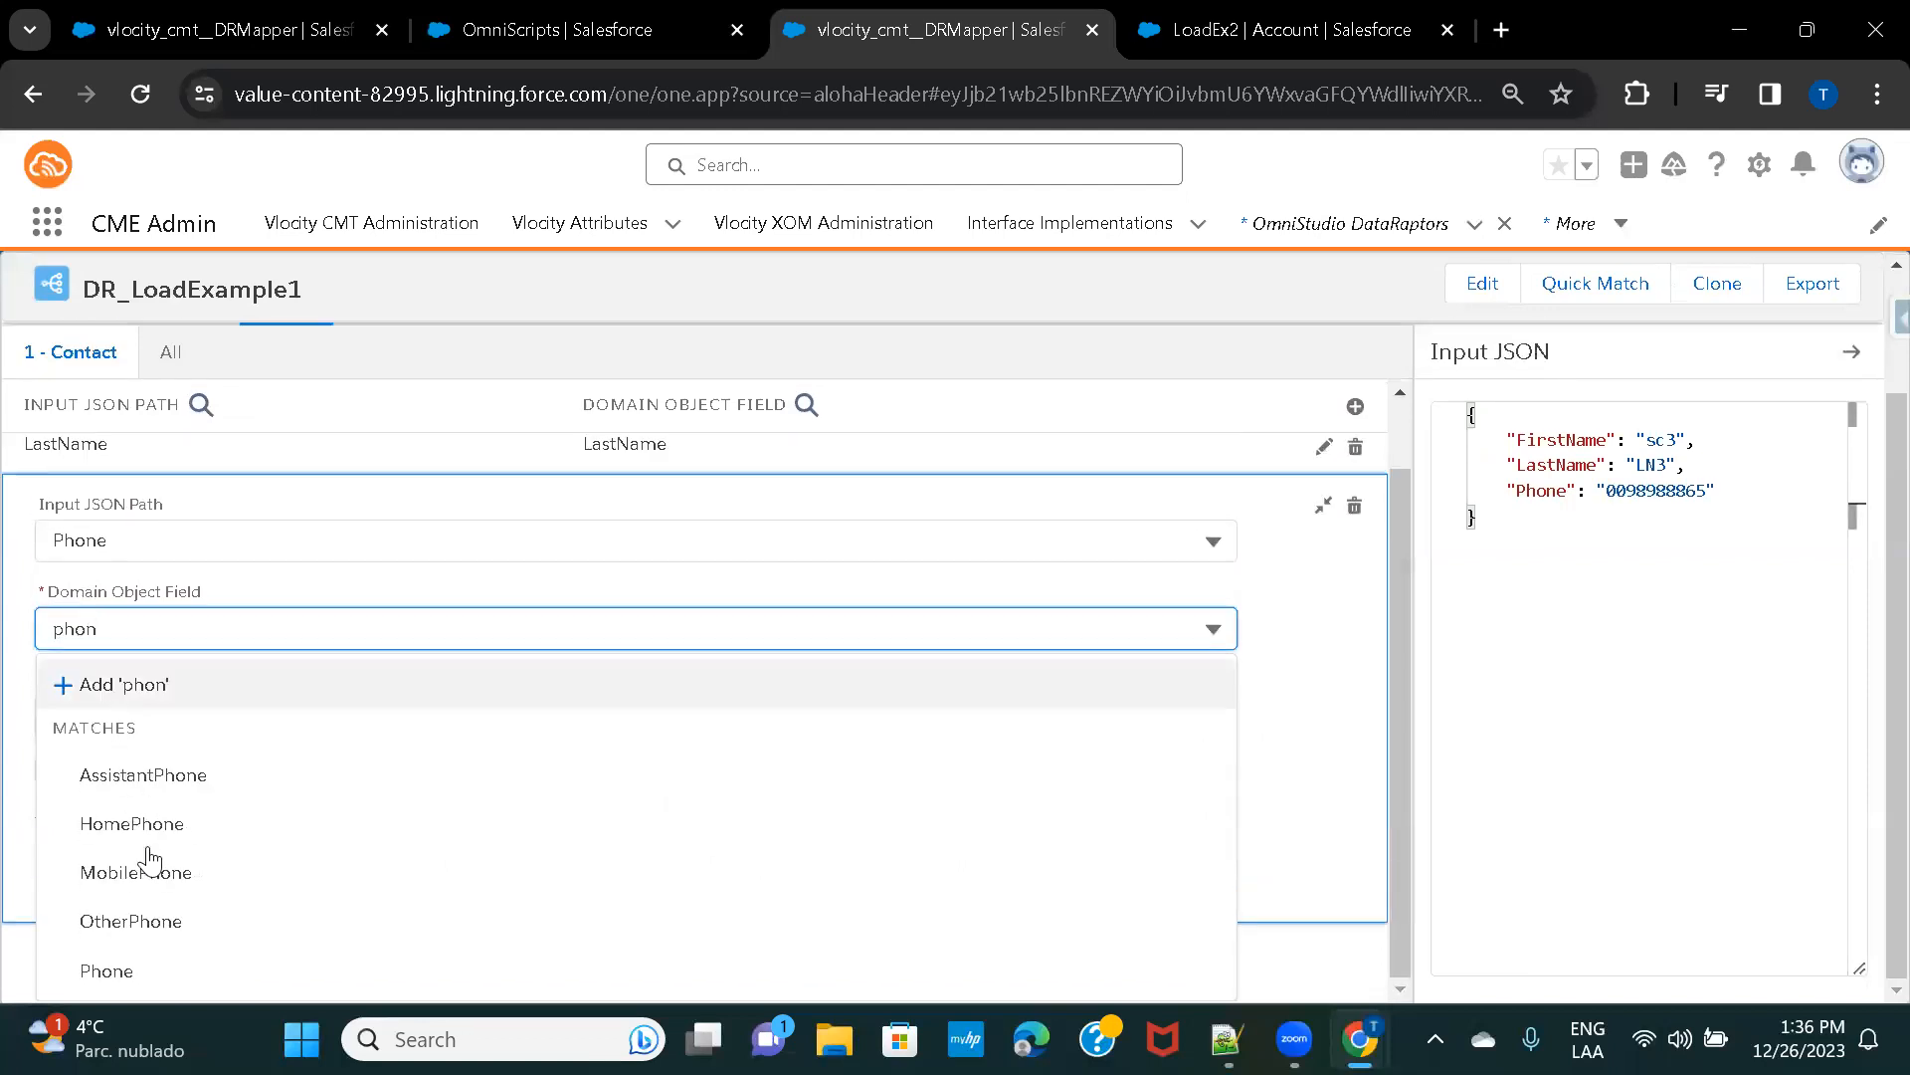
{"action": "left_click", "coordinate": [140, 972]}
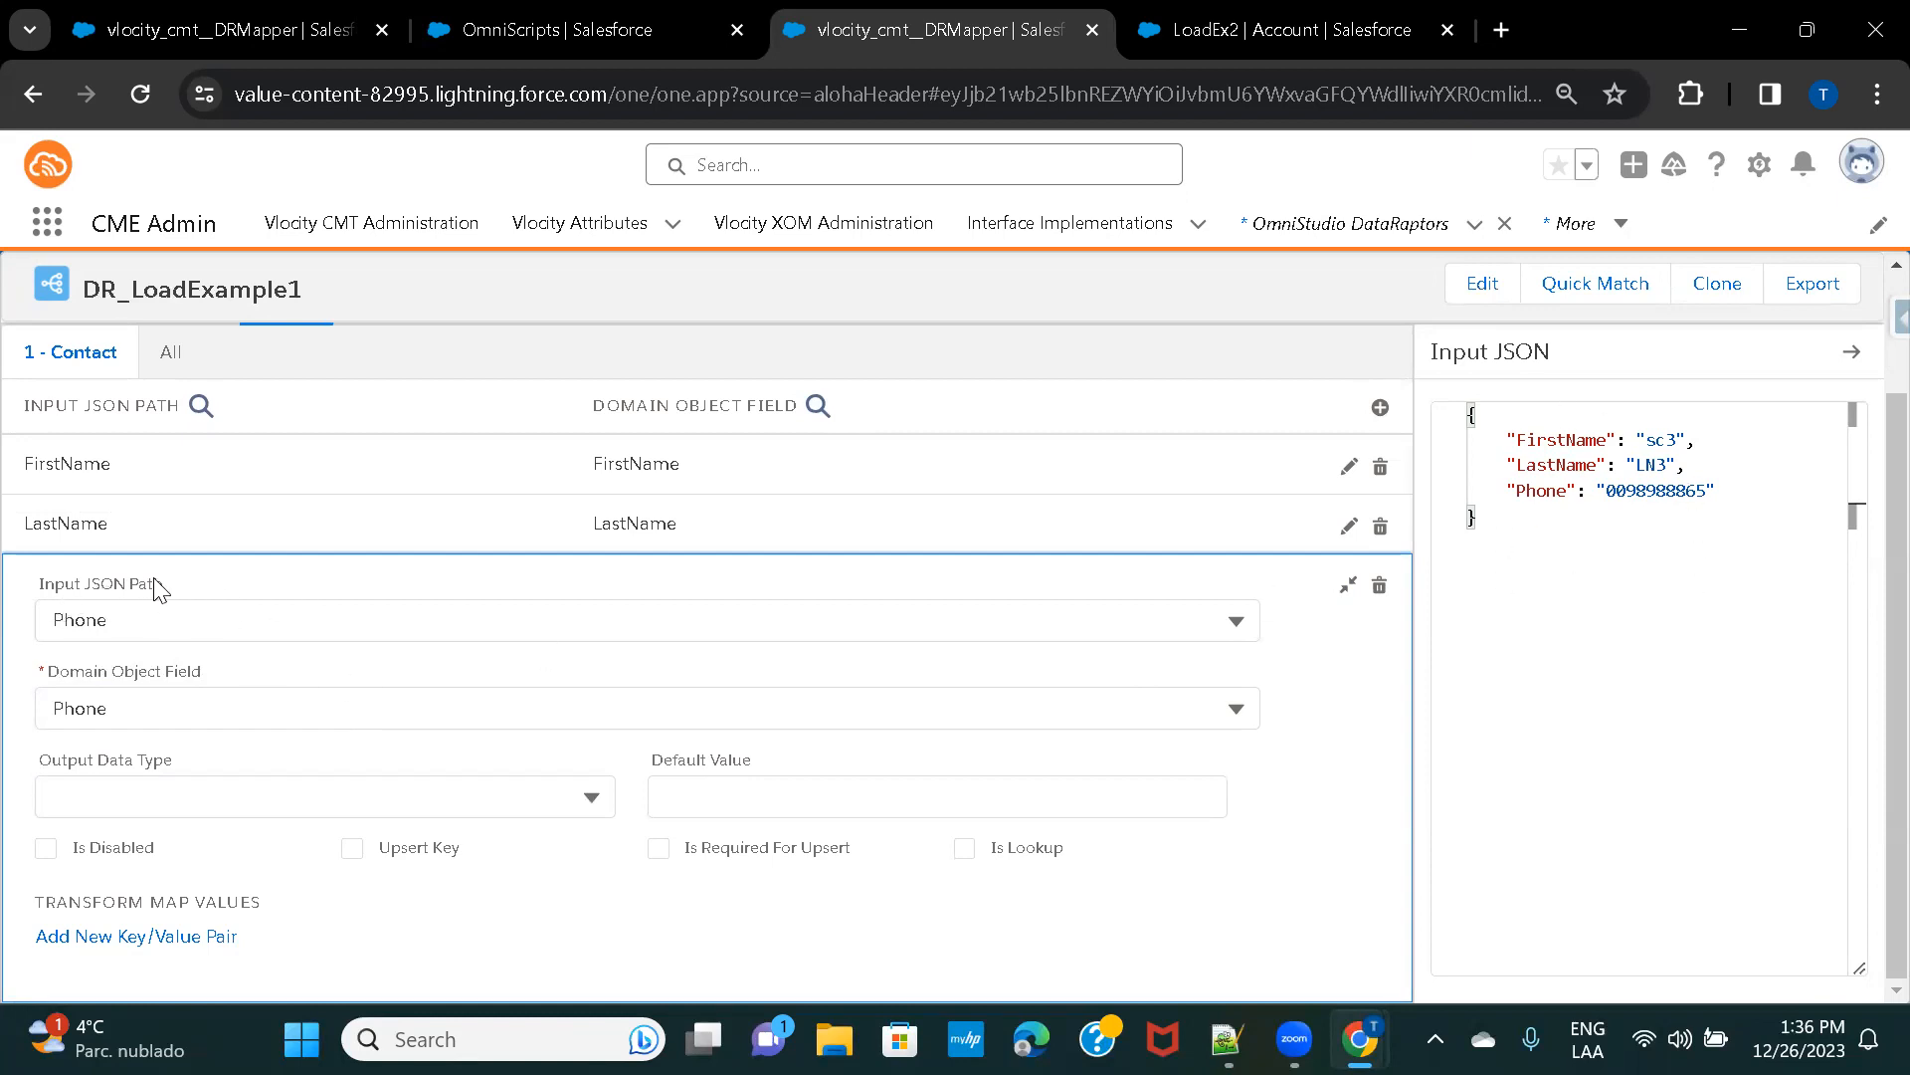
{"action": "scroll", "coordinate": [347, 600], "scroll_direction": "up", "scroll_amount": 2}
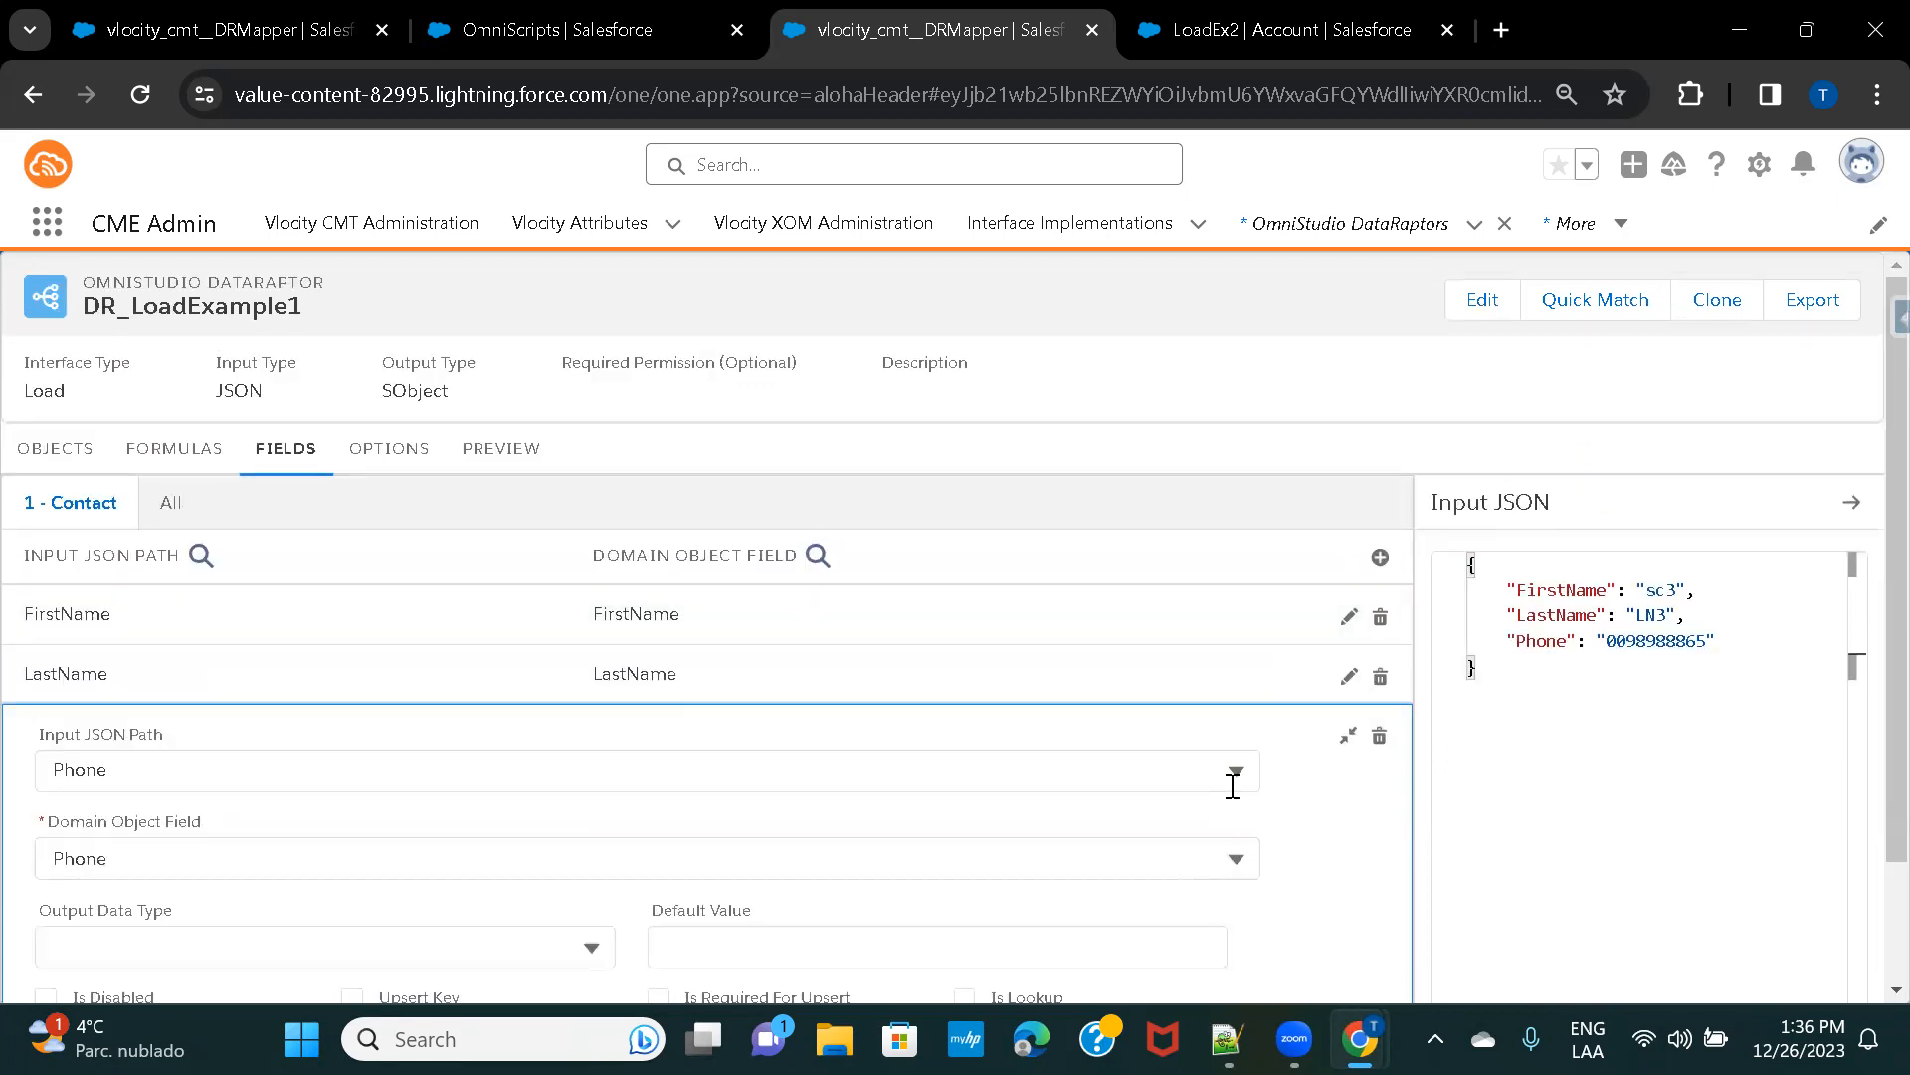
{"action": "left_click", "coordinate": [1350, 734]}
Copy the complete Input JSON into the preview input of DR_LoadExample1 and execute the DataRaptor.
{"action": "left_click_drag", "start_coordinate": [1543, 670], "coordinate": [1472, 567]}
{"action": "key", "text": "ctrl+c"}
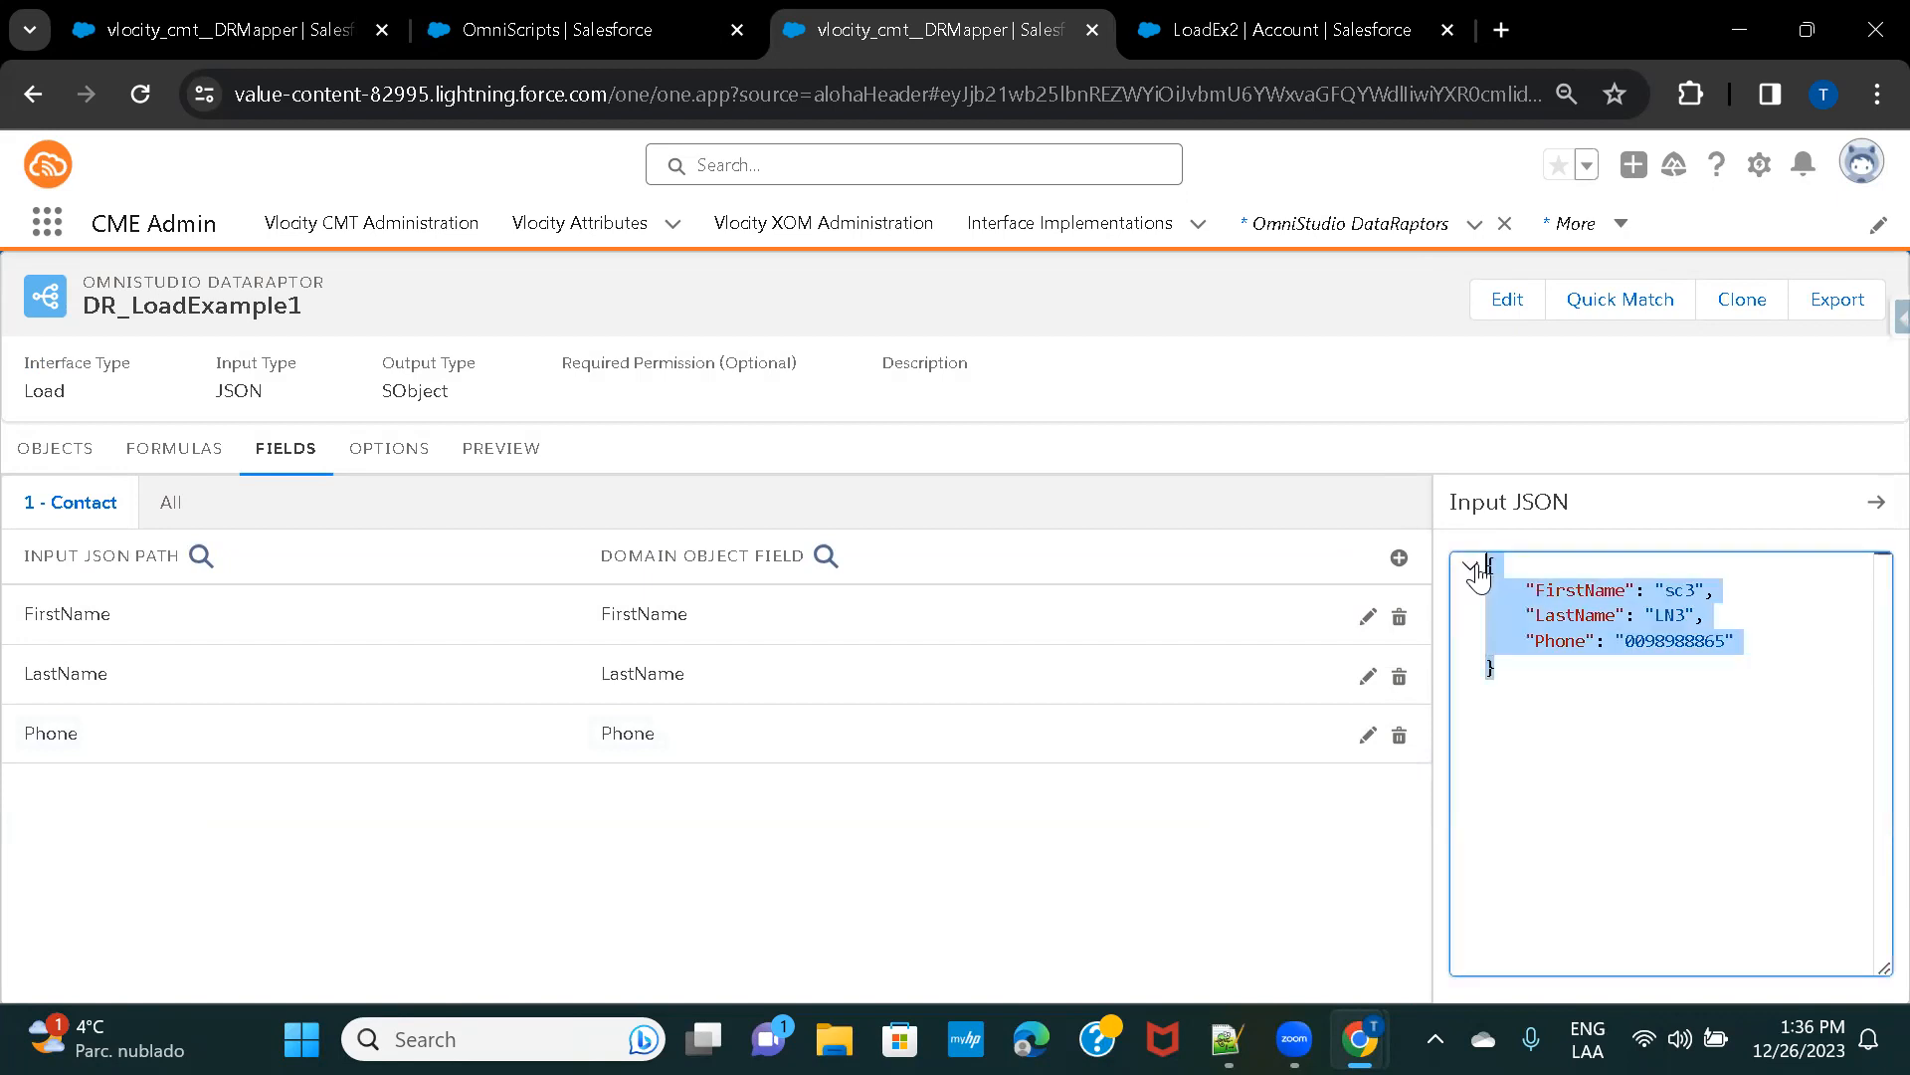
{"action": "left_click", "coordinate": [499, 448]}
{"action": "left_click", "coordinate": [253, 649]}
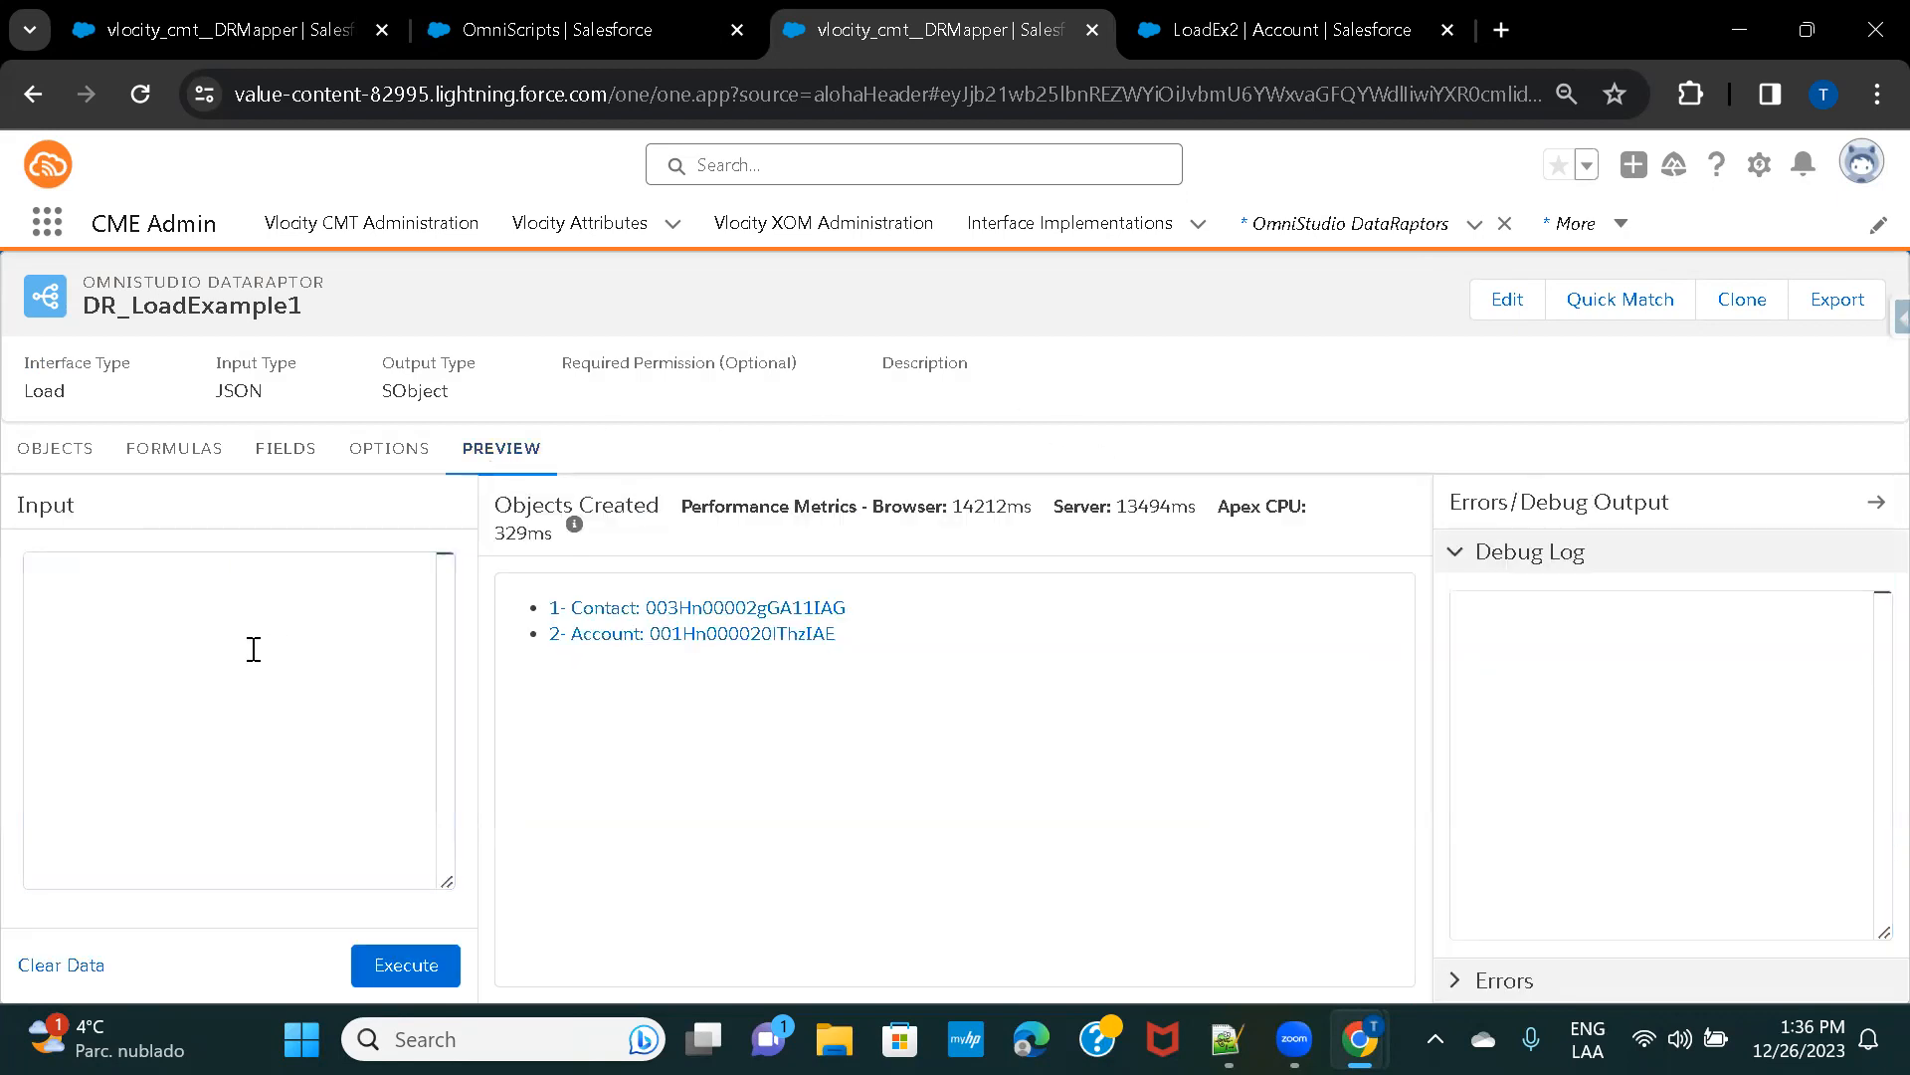
{"action": "key", "text": "ctrl+v"}
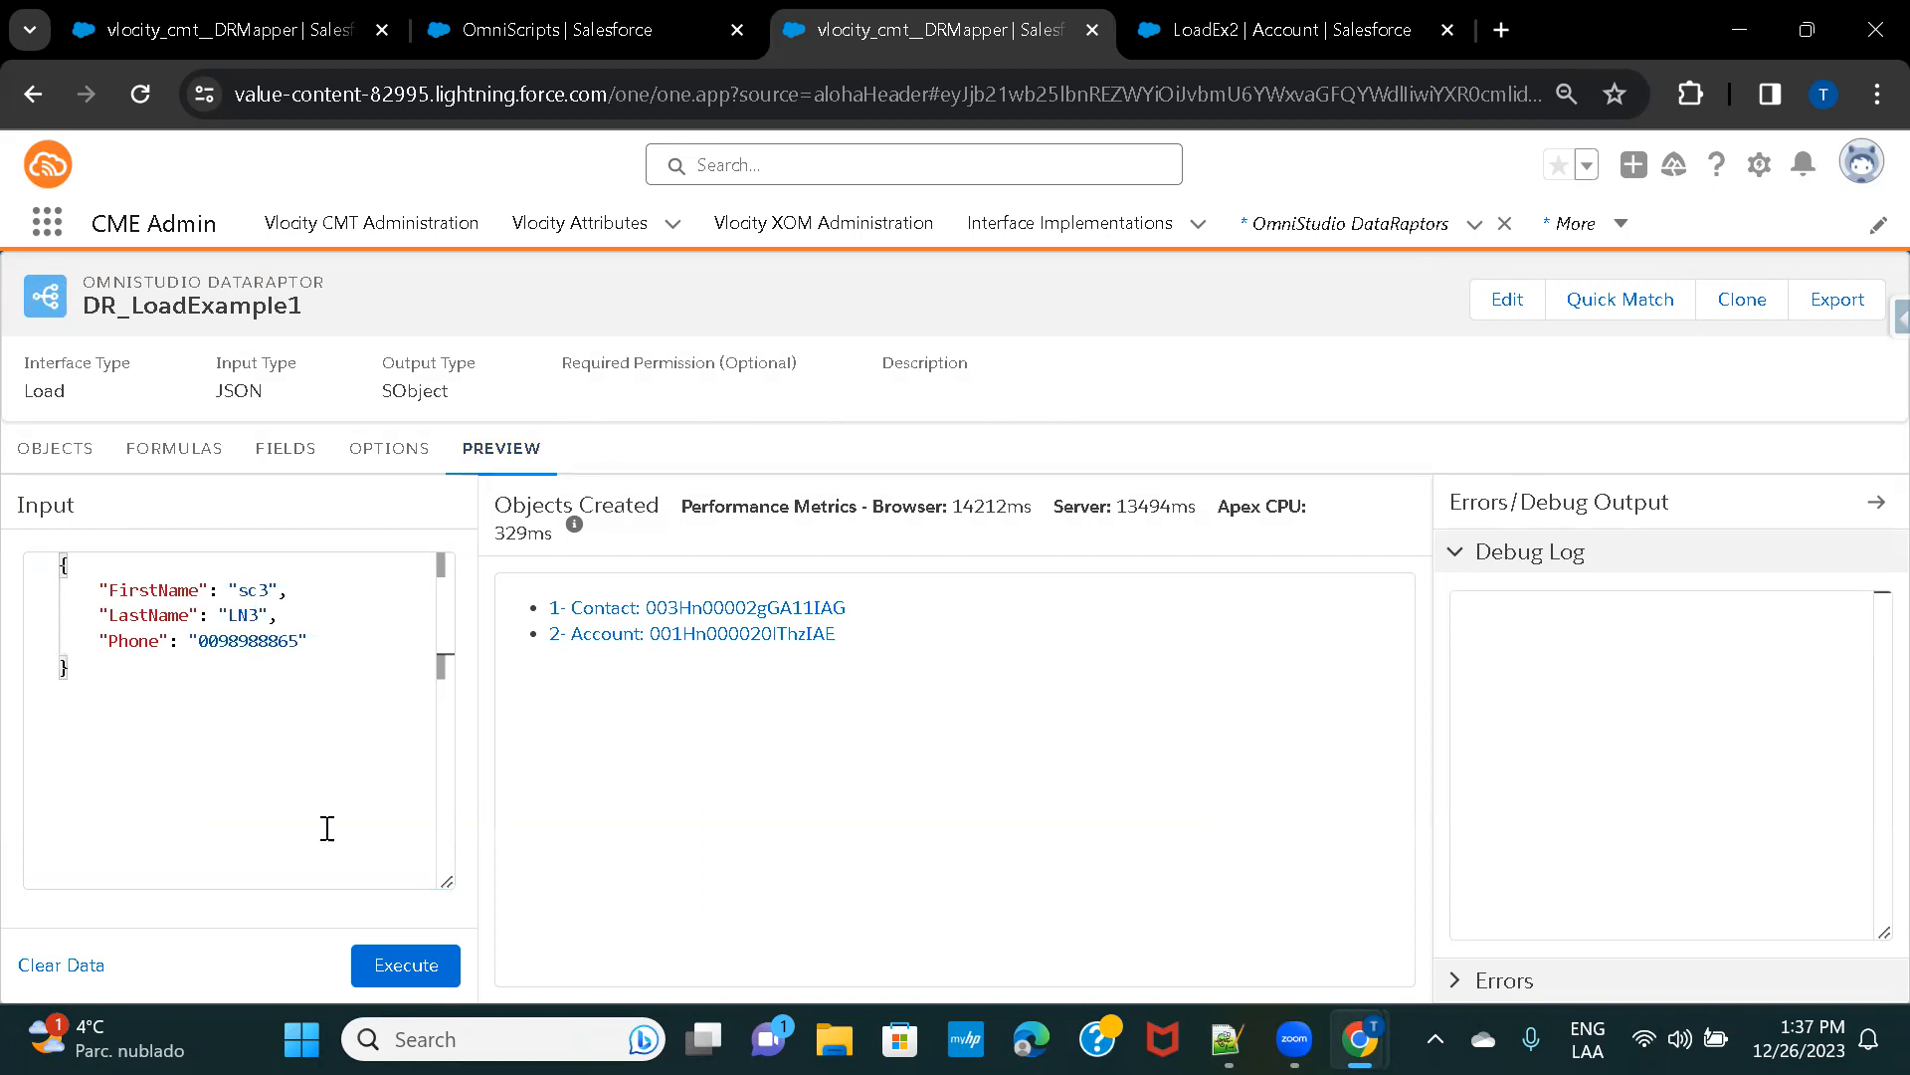
{"action": "left_click", "coordinate": [388, 970]}
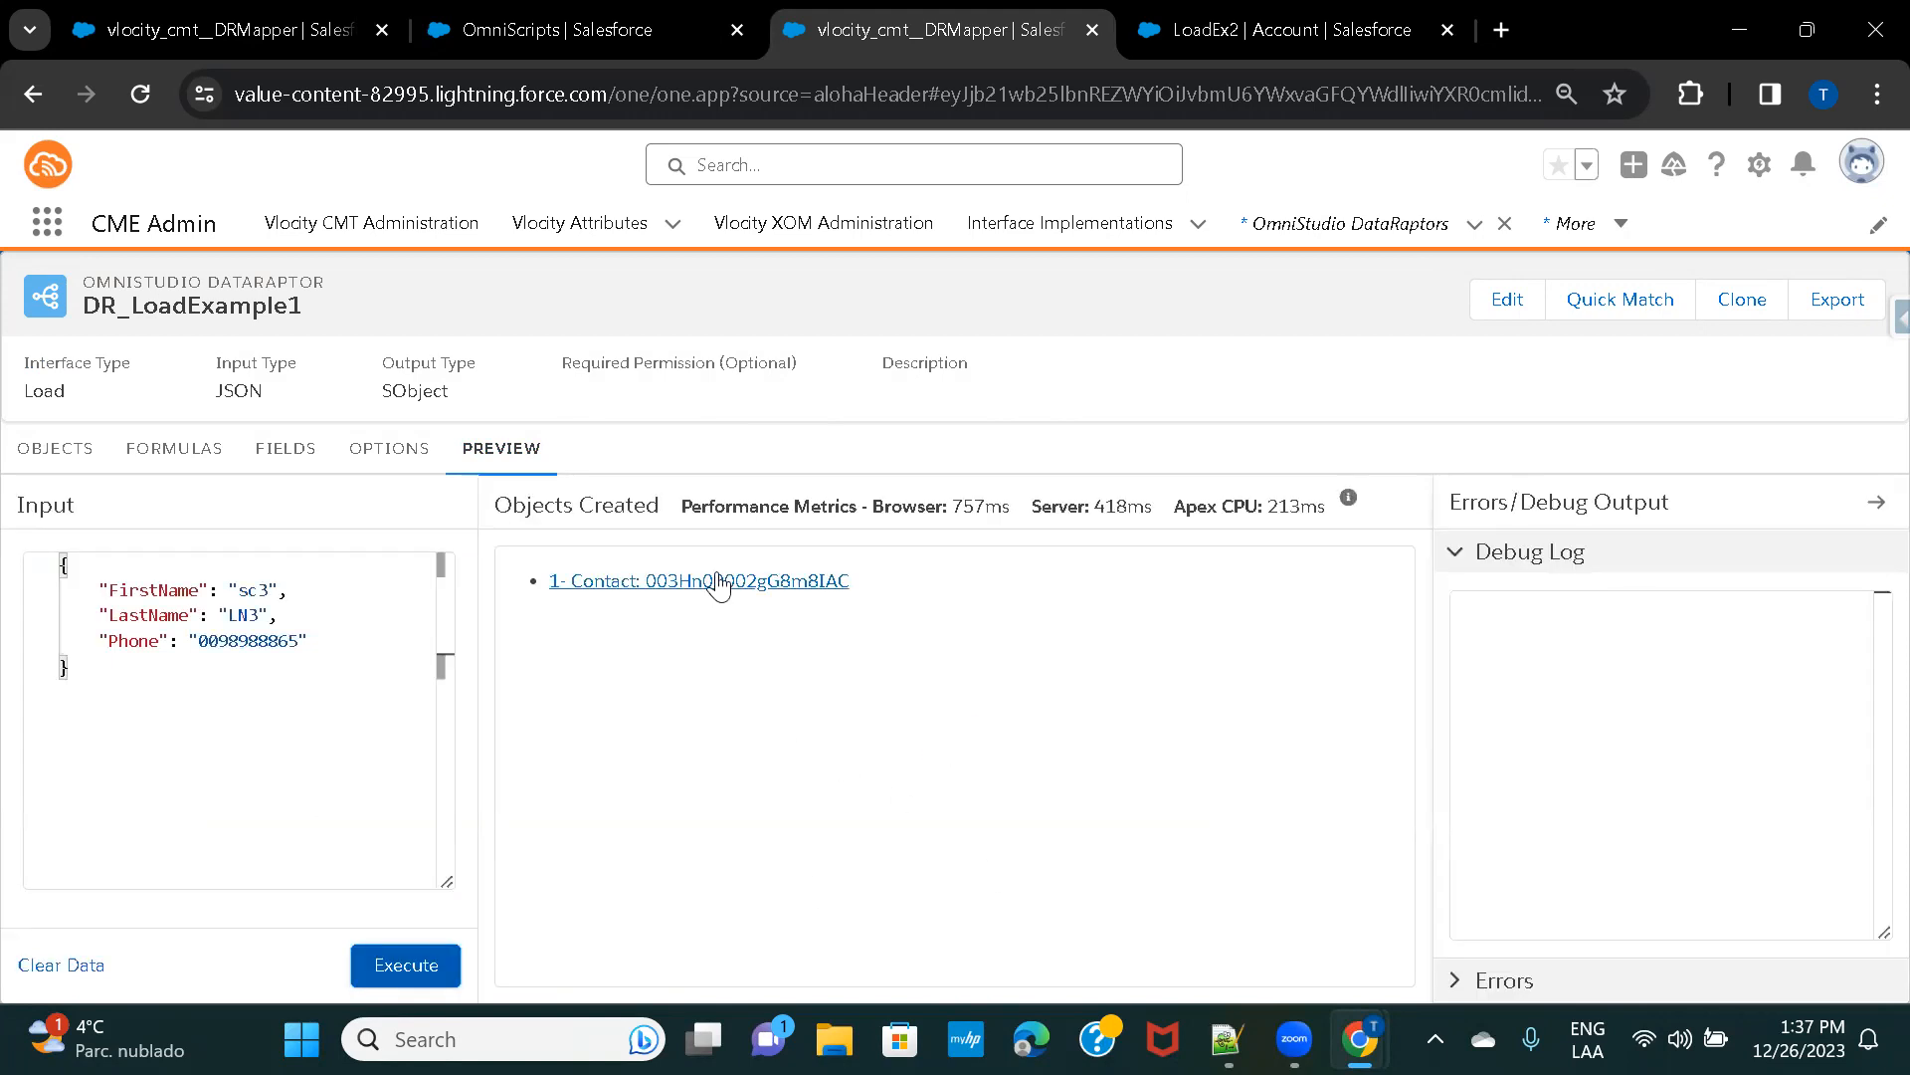
Open the contact created by the preview, compare its details with the input JSON, and return to DR_LoadExample1.
{"action": "left_click", "coordinate": [719, 582]}
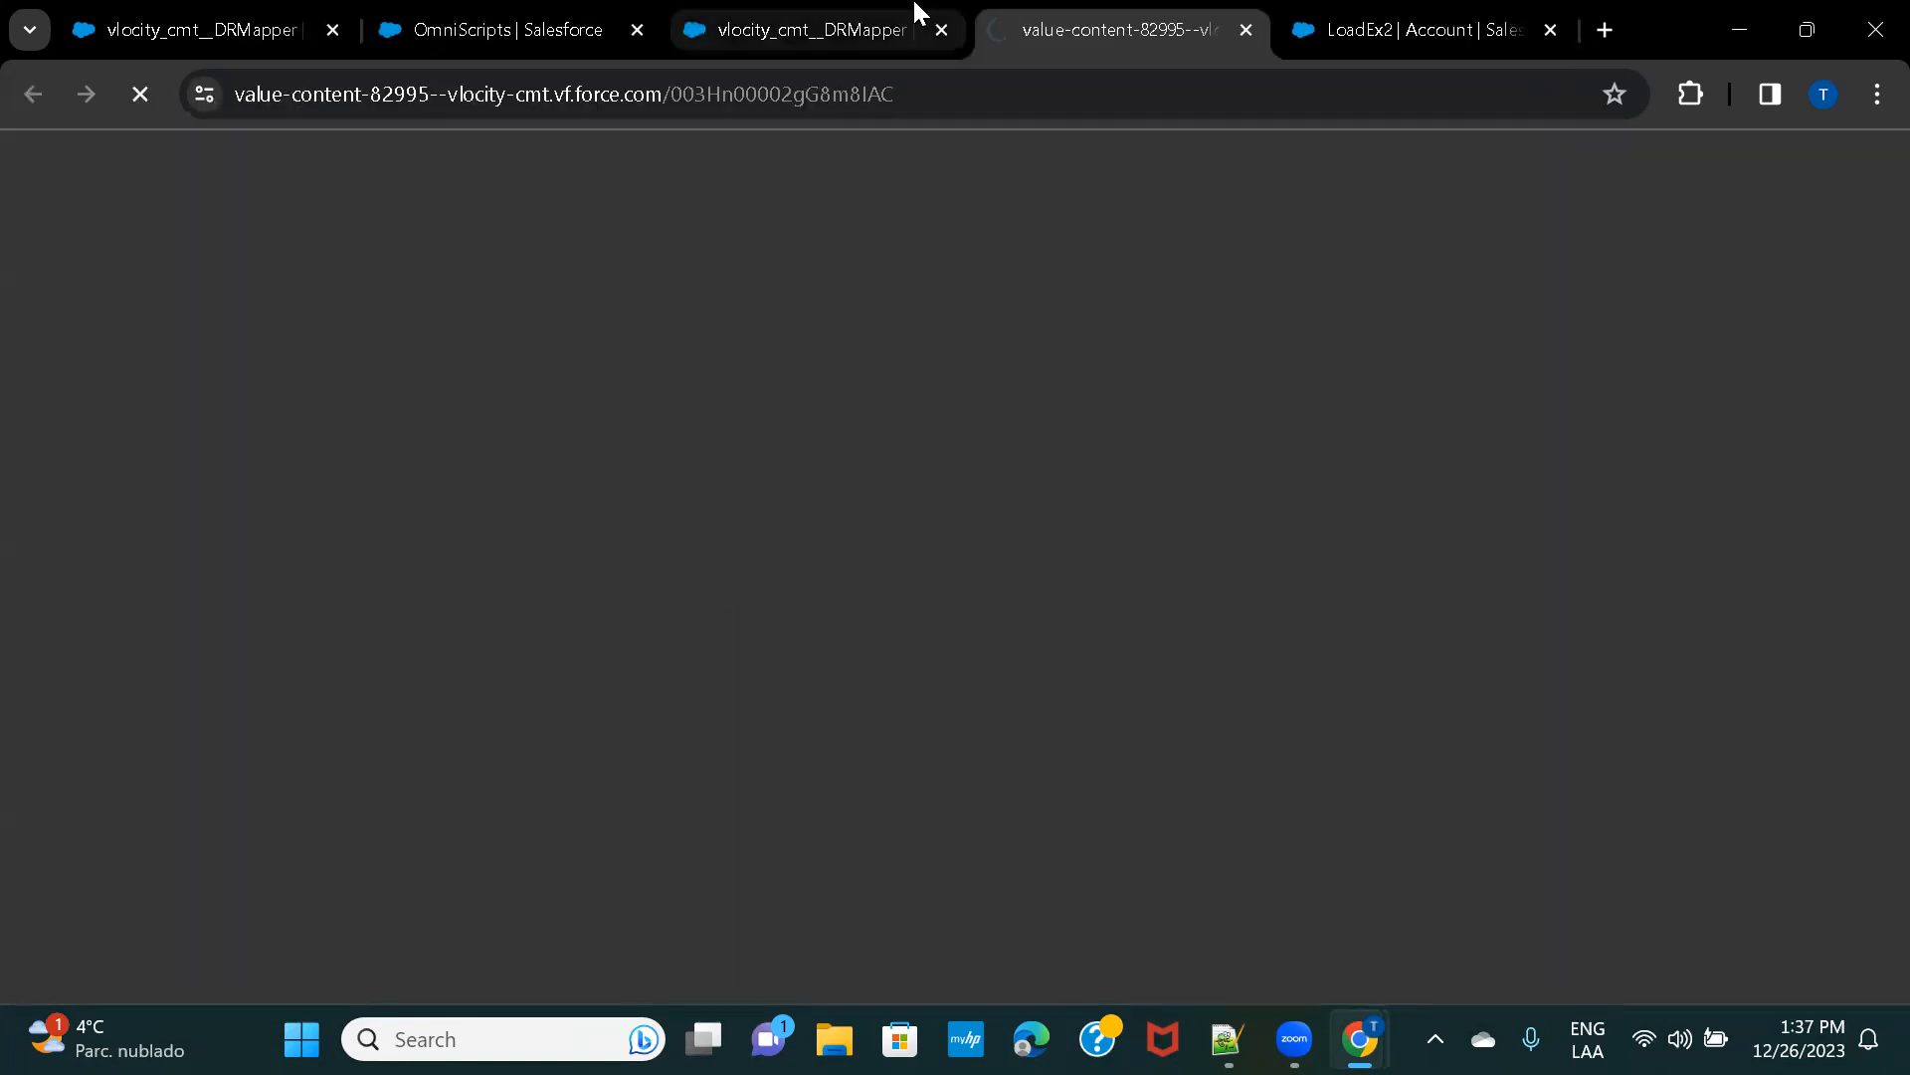
{"action": "left_click", "coordinate": [834, 34]}
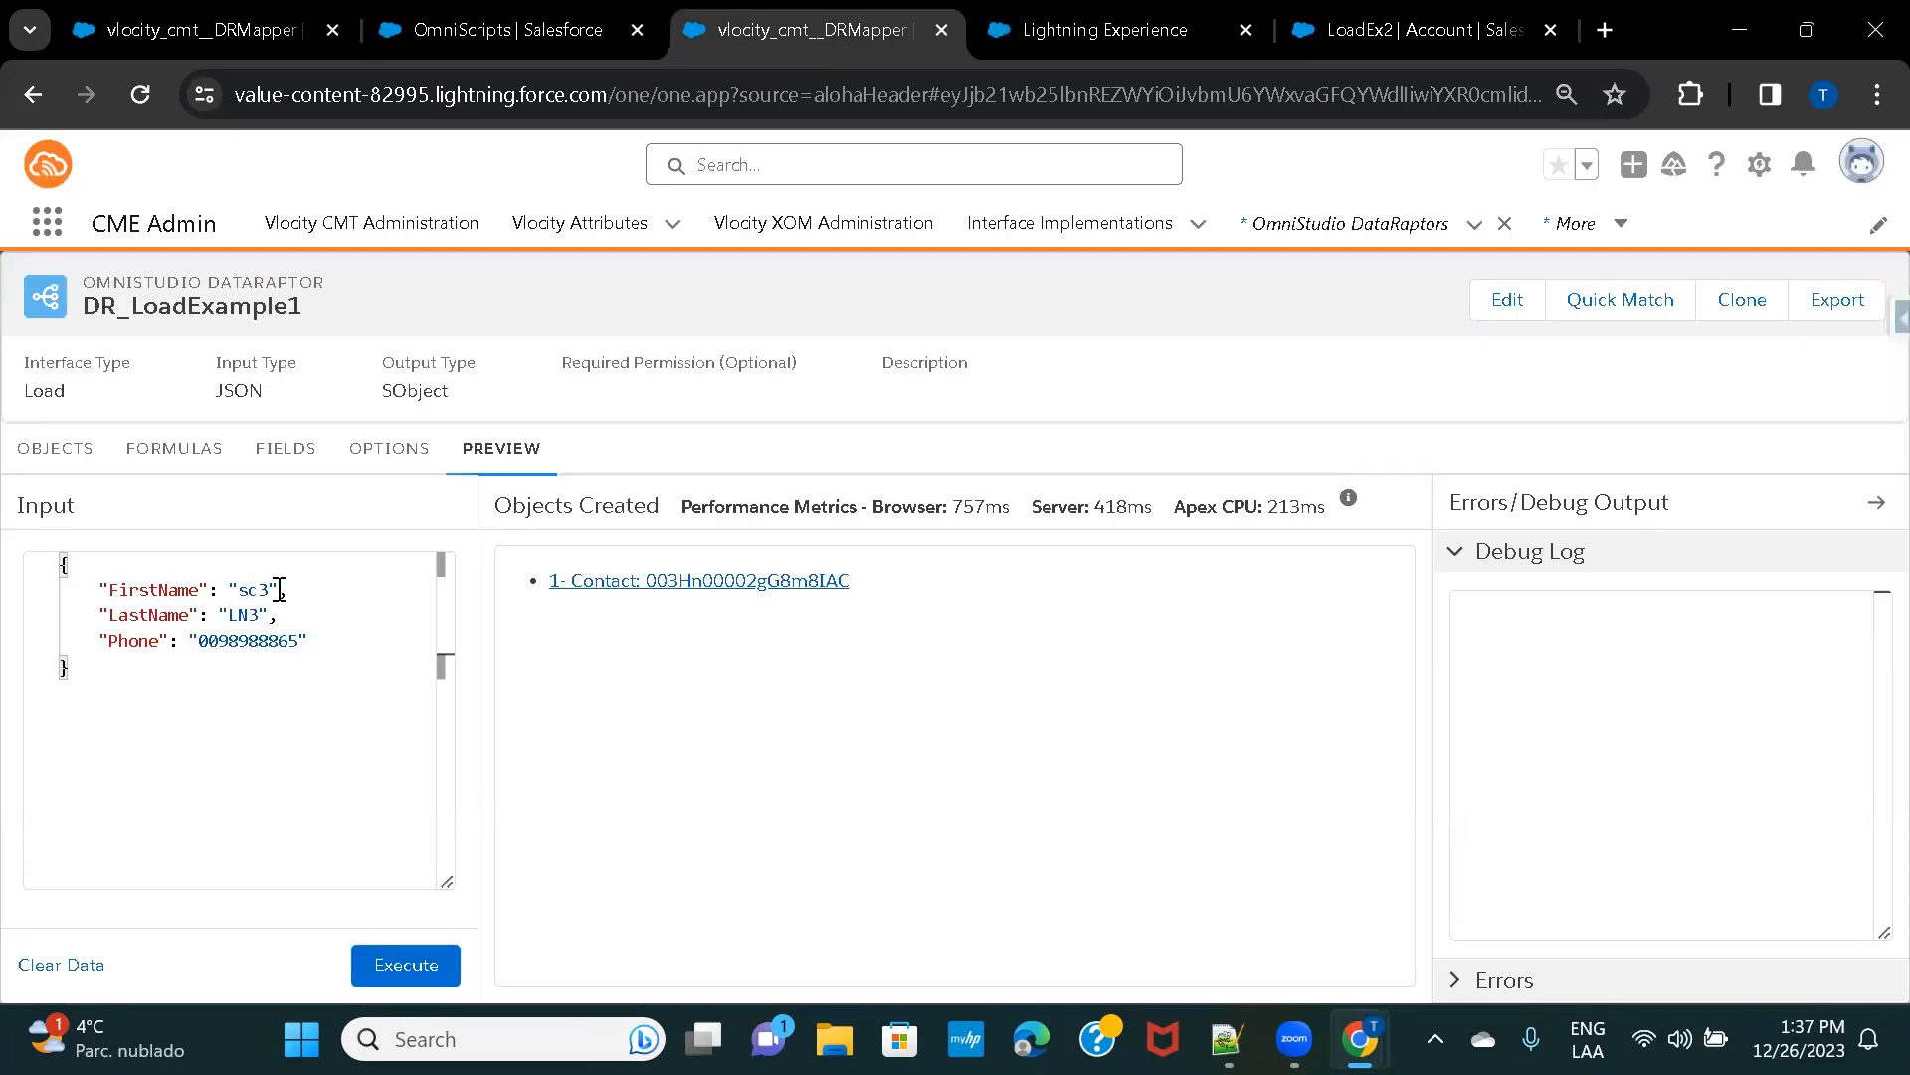
{"action": "left_click", "coordinate": [1035, 30]}
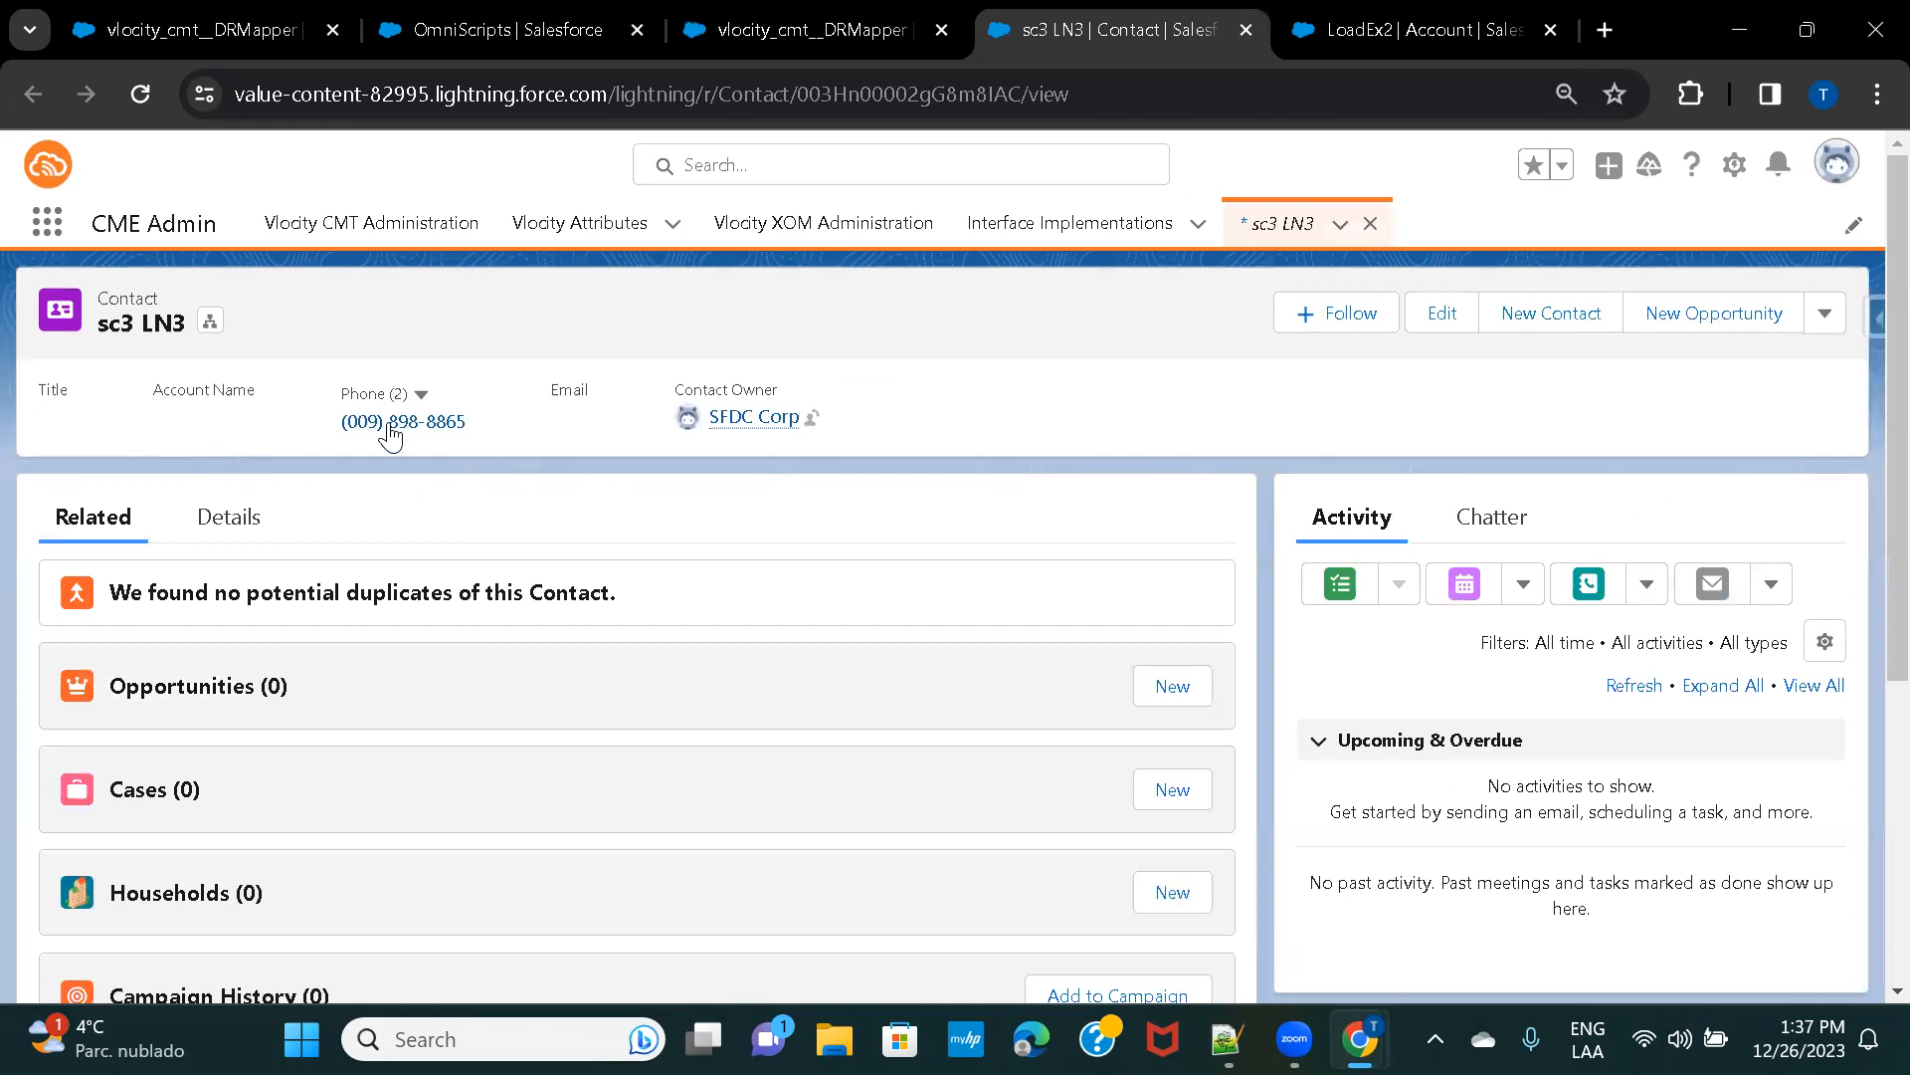
{"action": "left_click", "coordinate": [207, 522]}
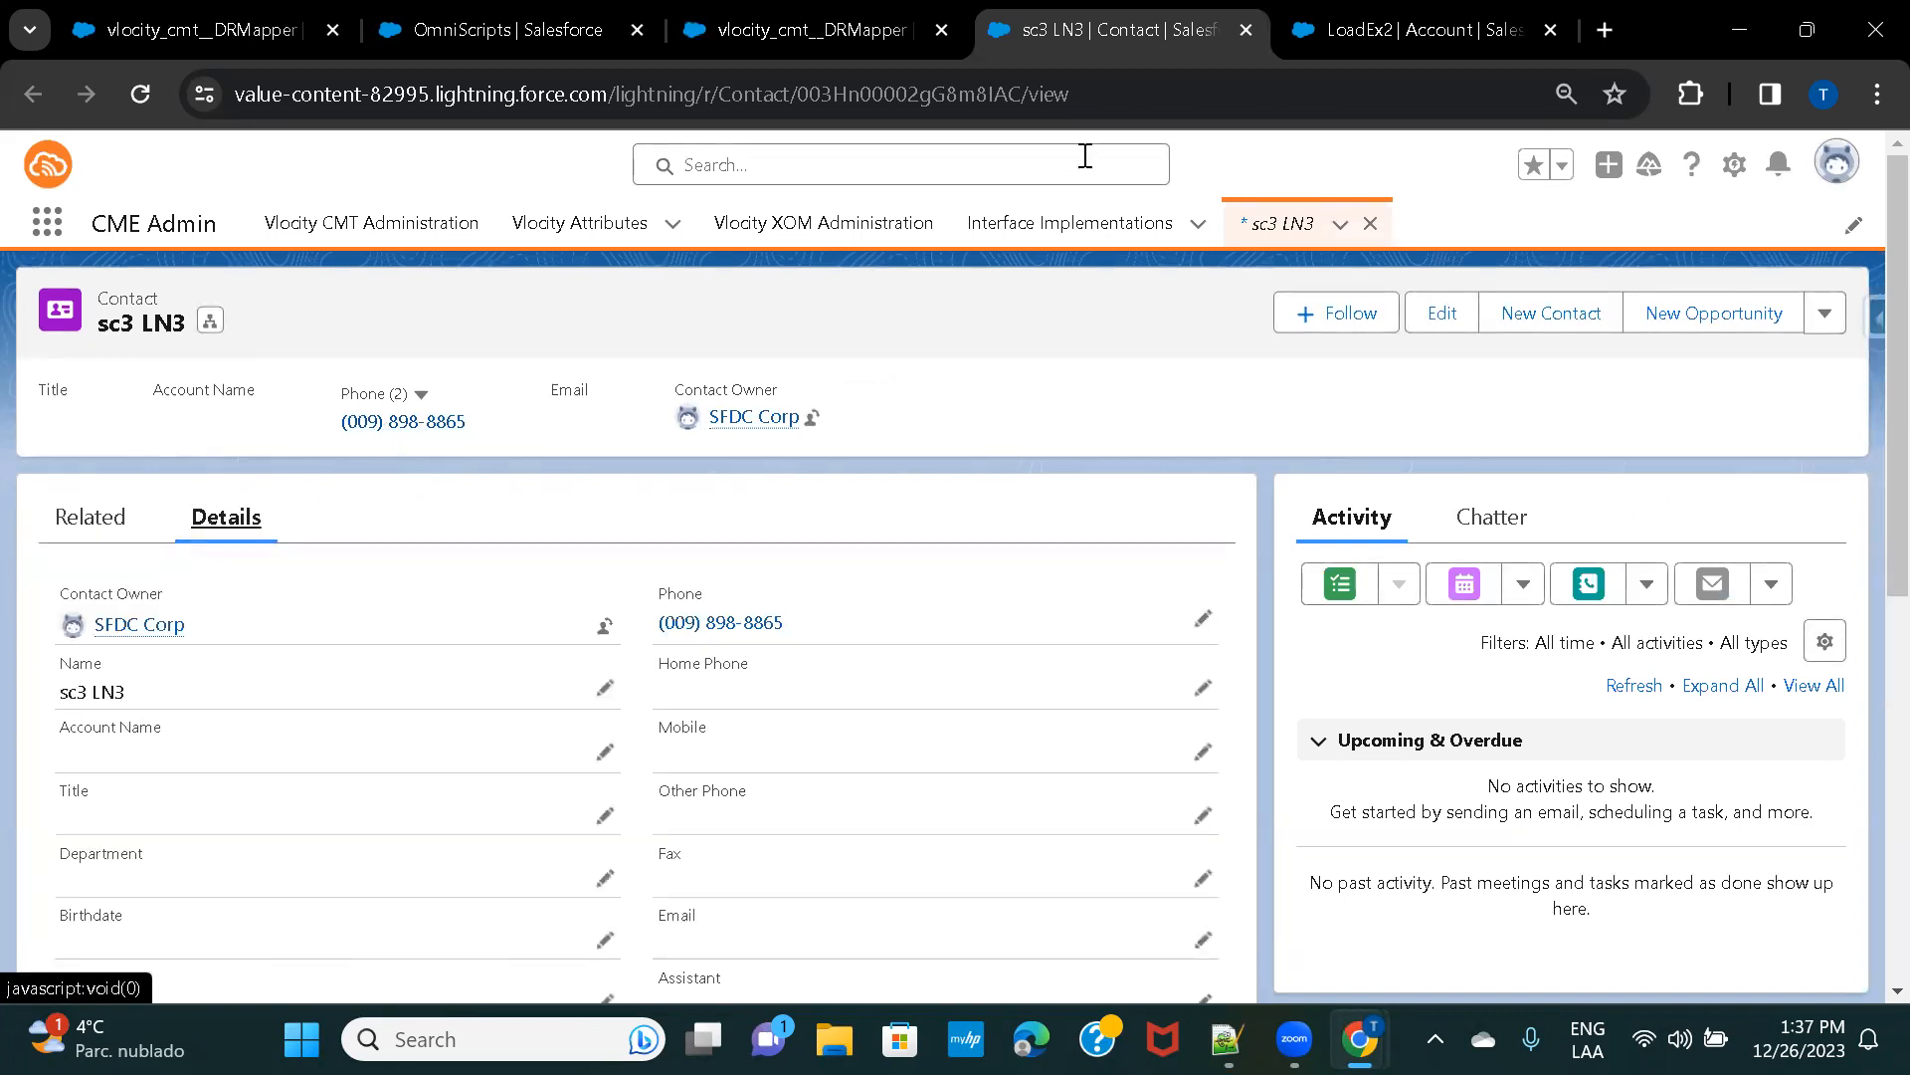
{"action": "left_click", "coordinate": [872, 31]}
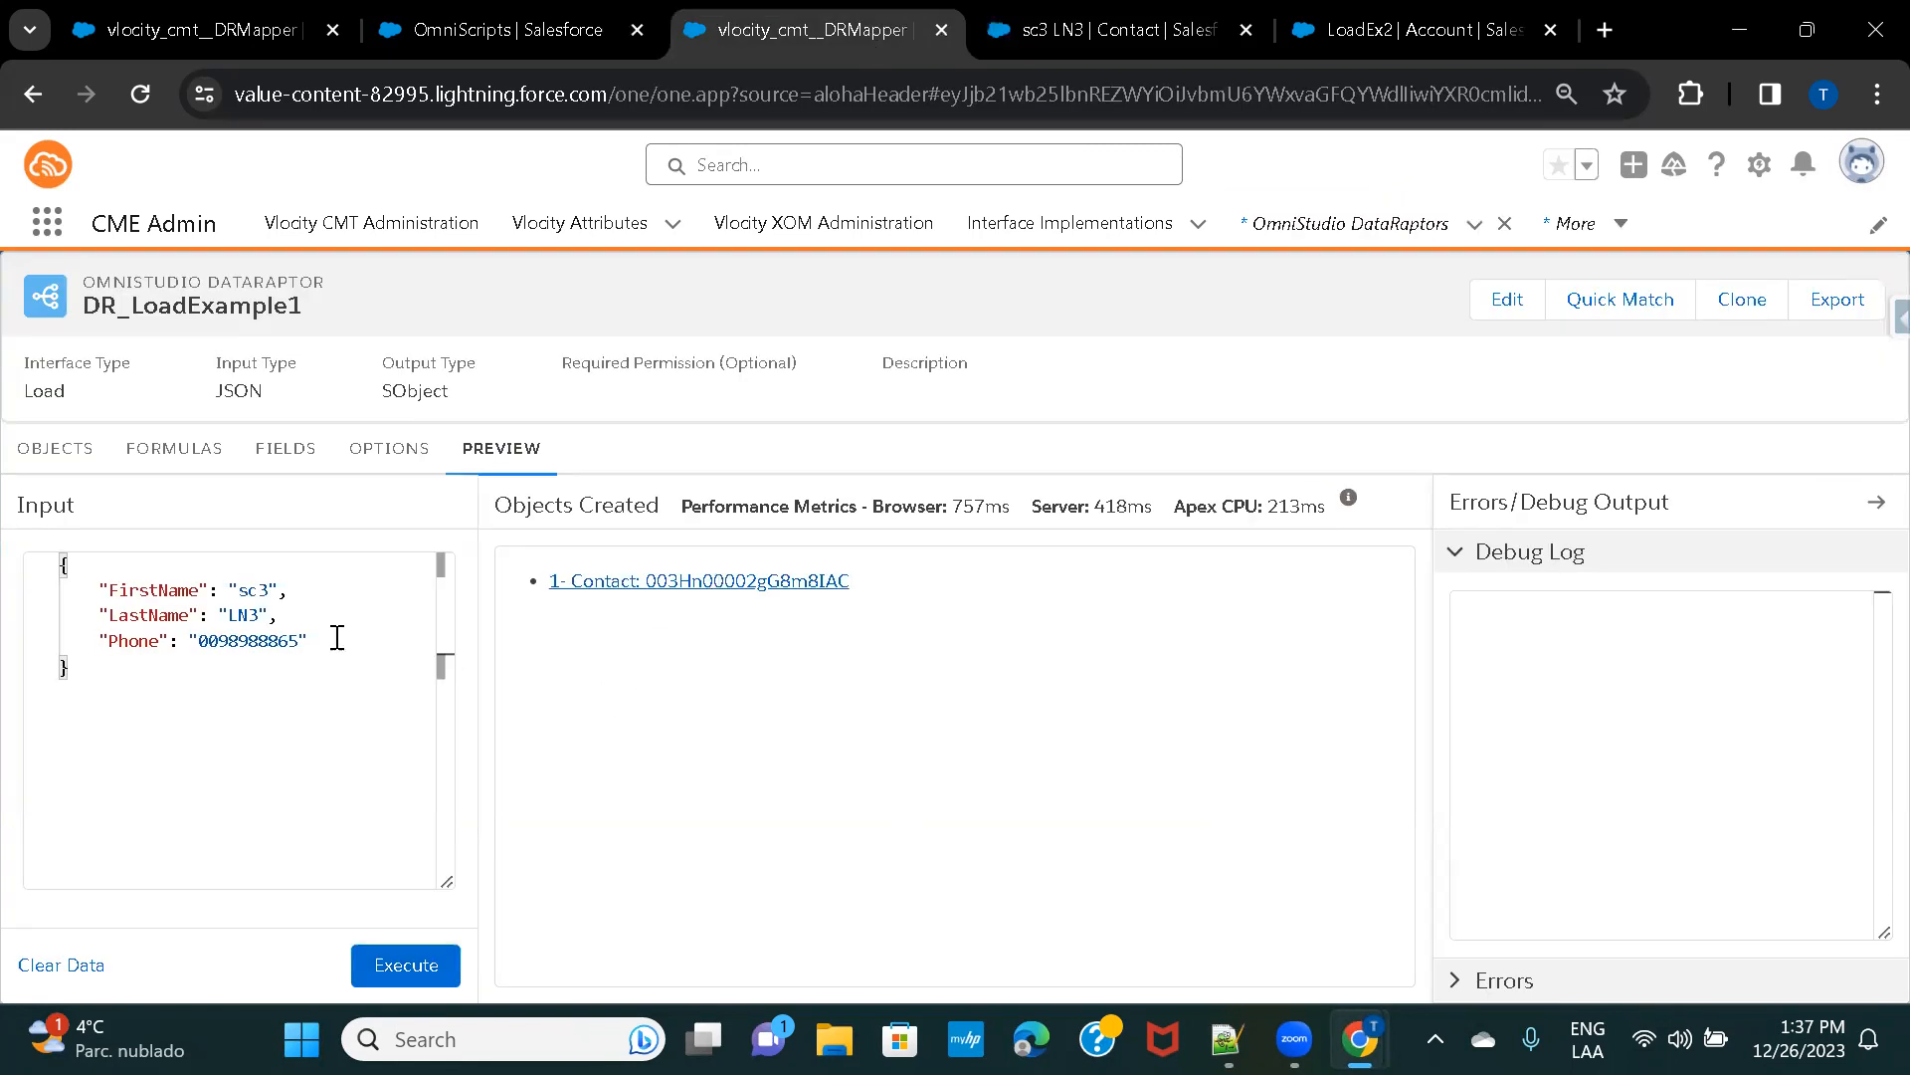
Review the Contact field mappings of DR_LoadExample1 and check scenario SC 4 in the Notepad++ notes.
{"action": "left_click", "coordinate": [274, 455]}
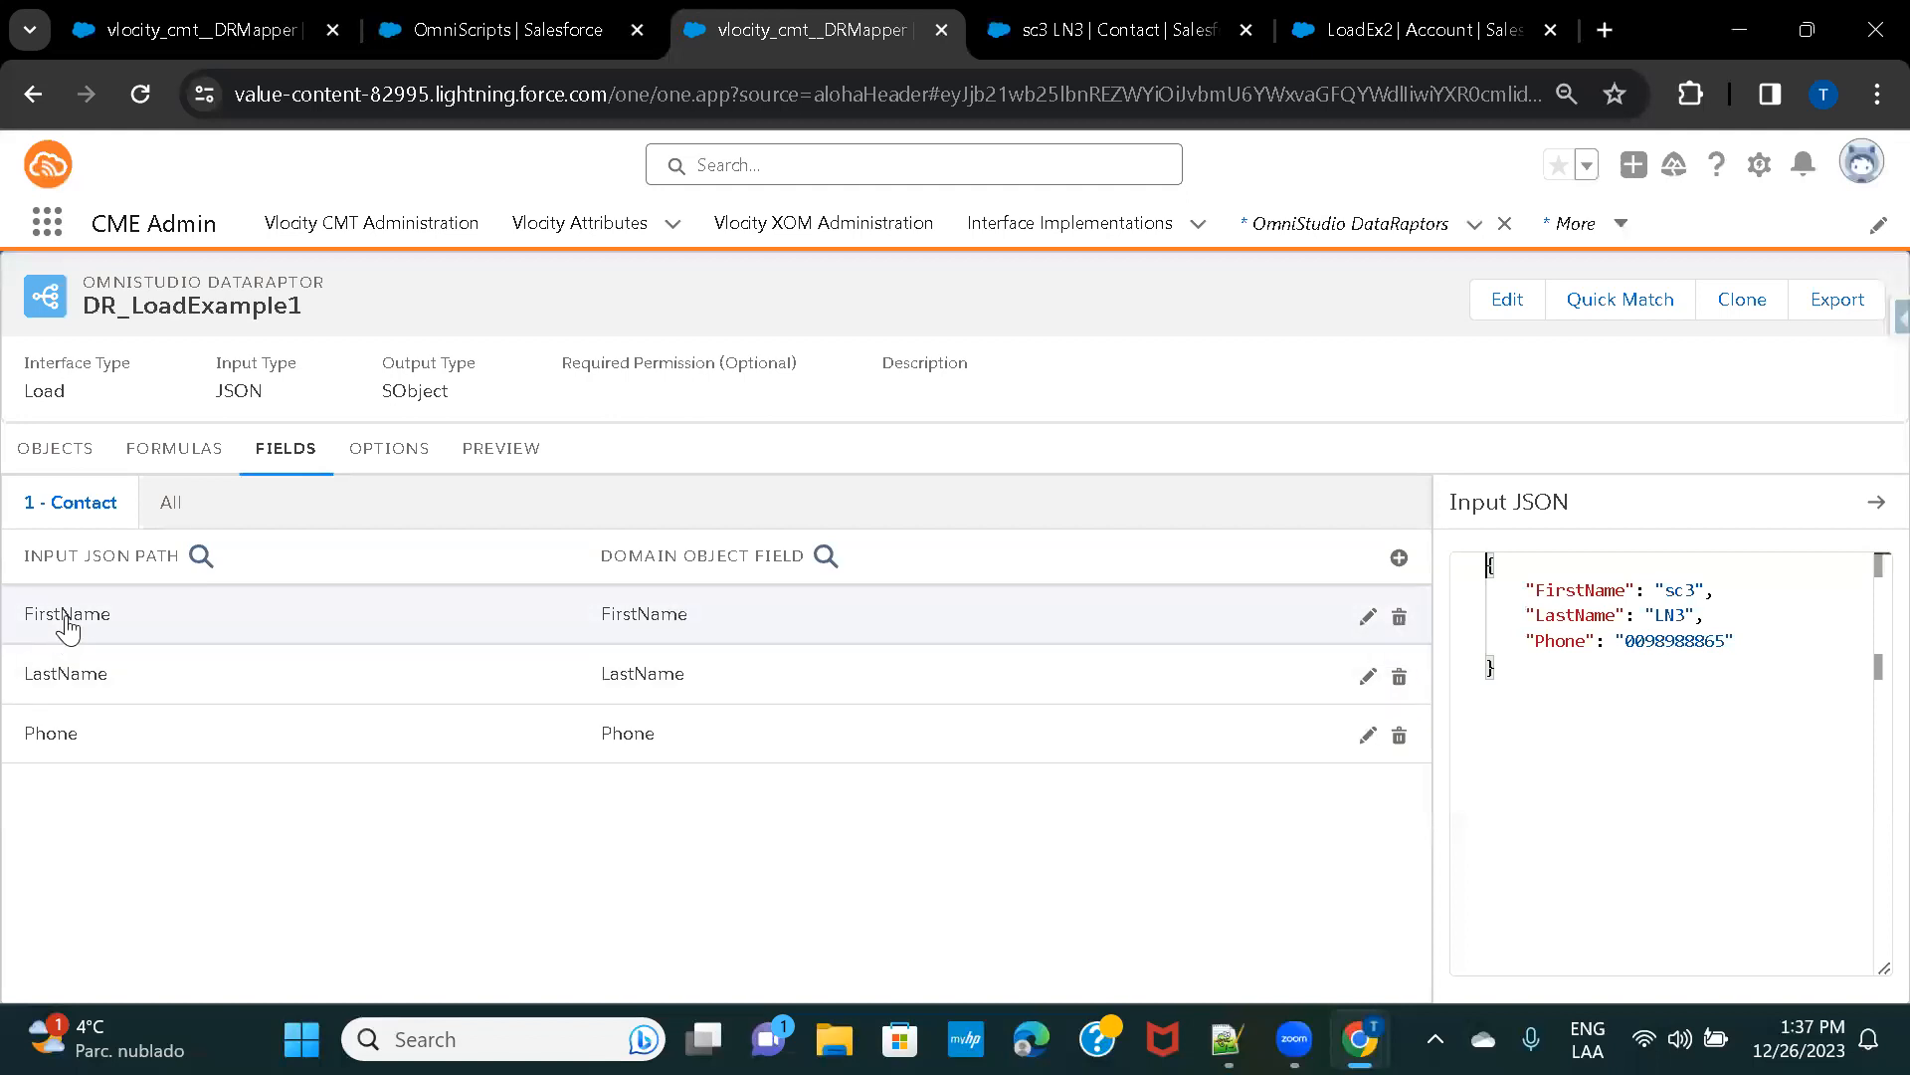
{"action": "left_click", "coordinate": [1227, 1039]}
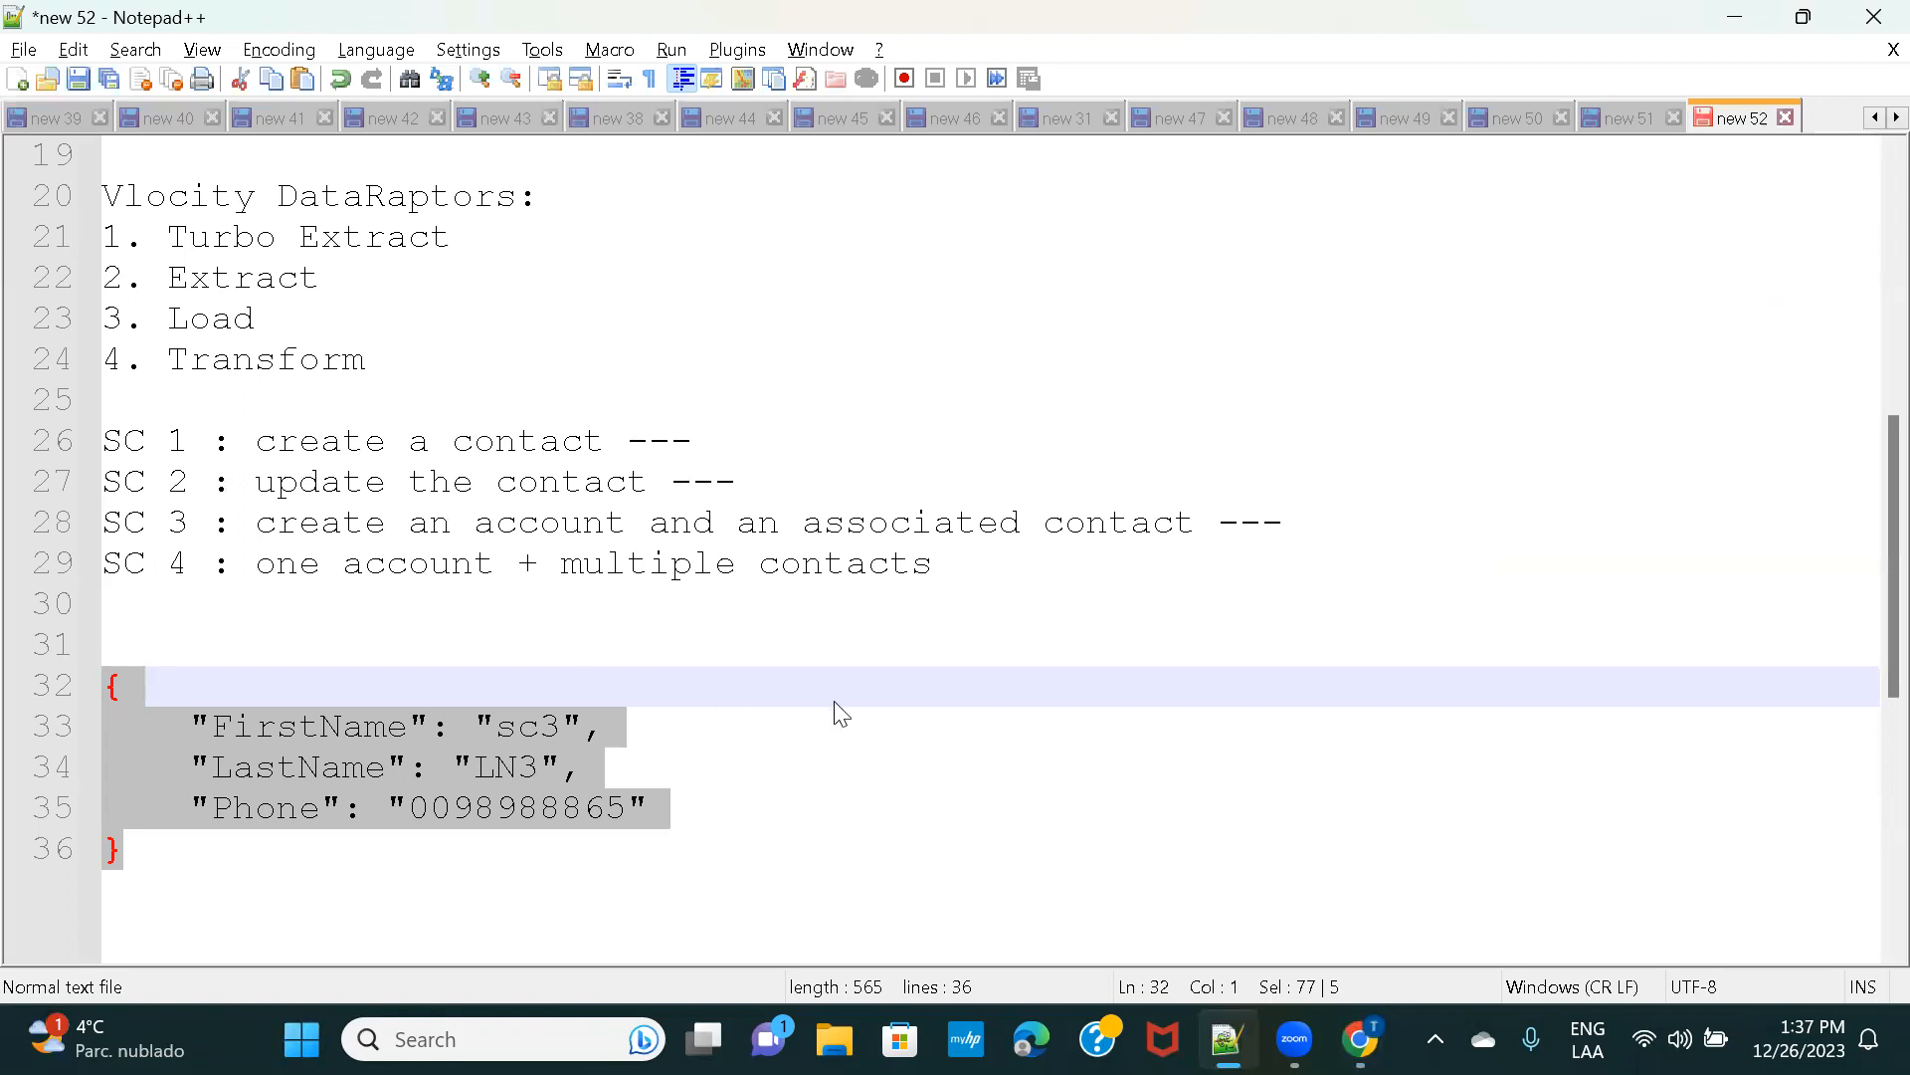
{"action": "left_click", "coordinate": [984, 560]}
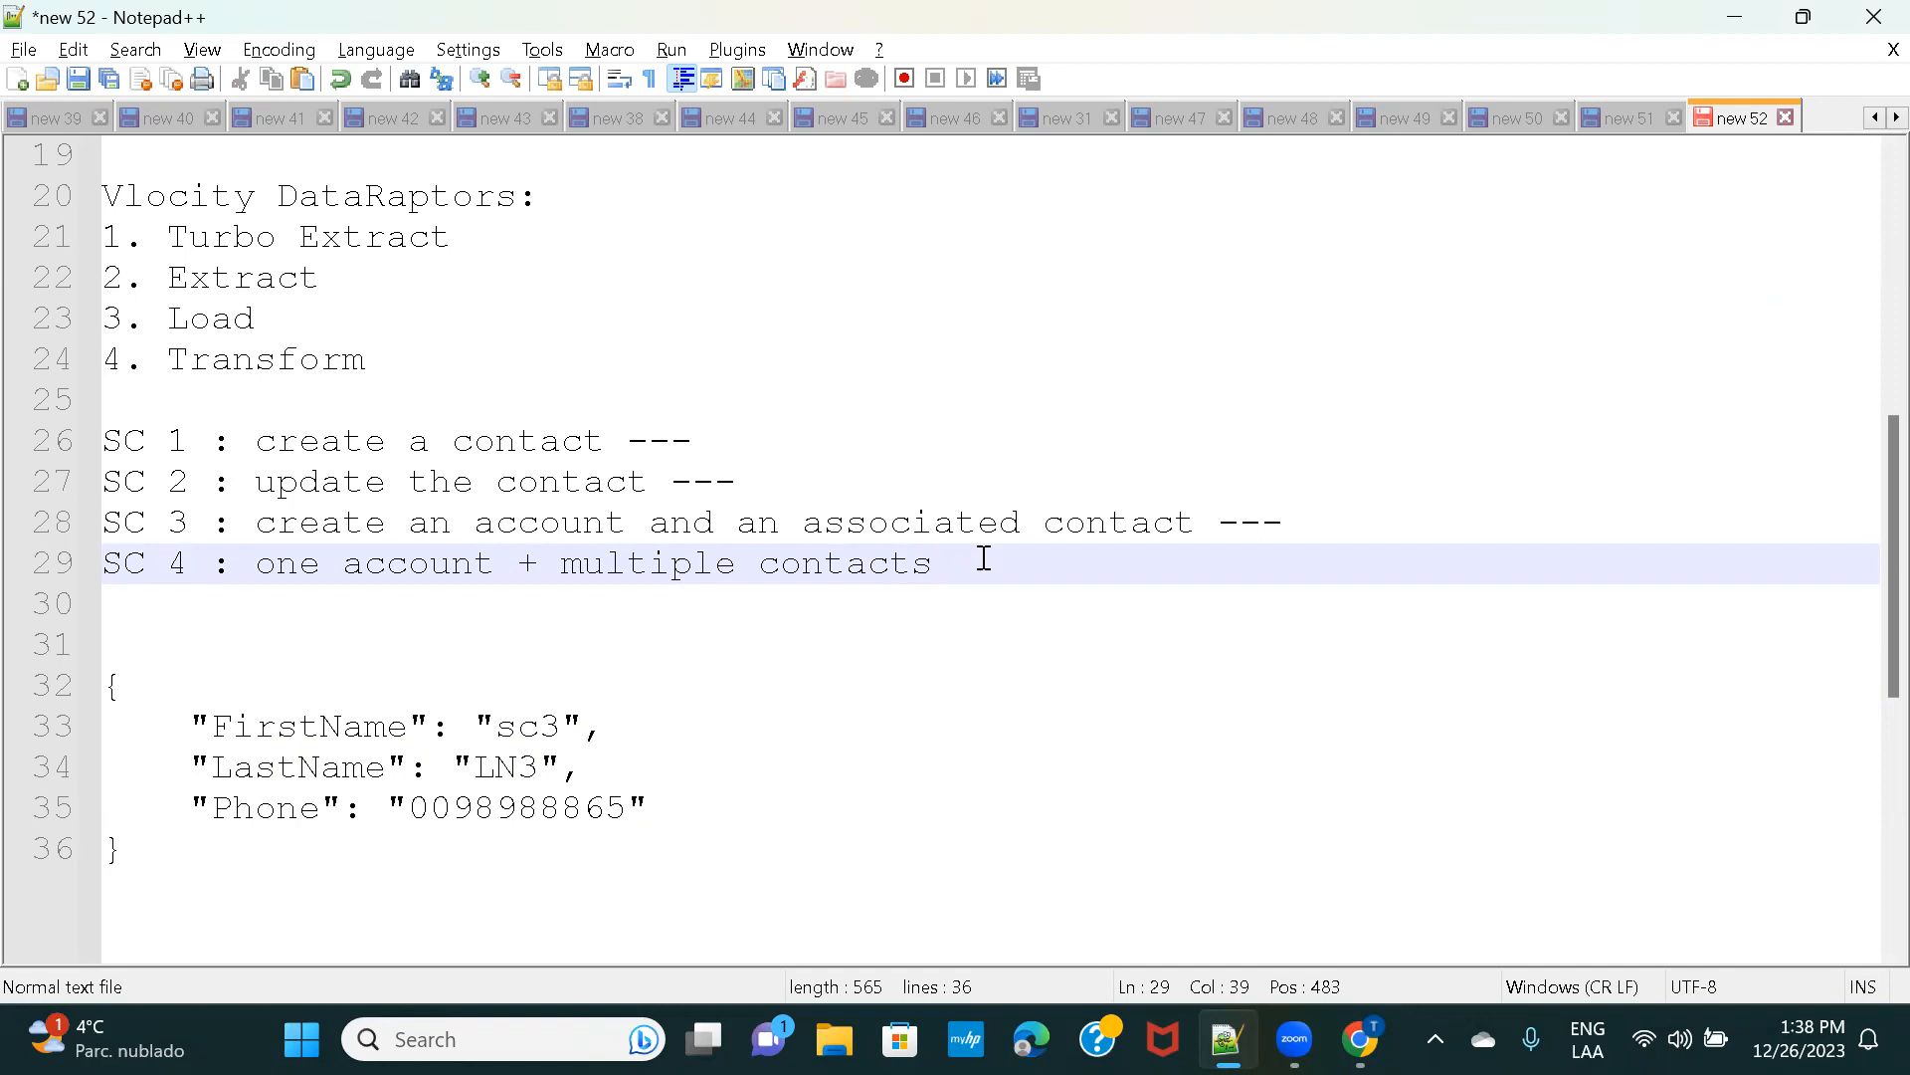
Switch back to Chrome and open the creation form for a new OmniStudio DataRaptor from the DataRaptor list.
{"action": "mouse_move", "coordinate": [1353, 1035]}
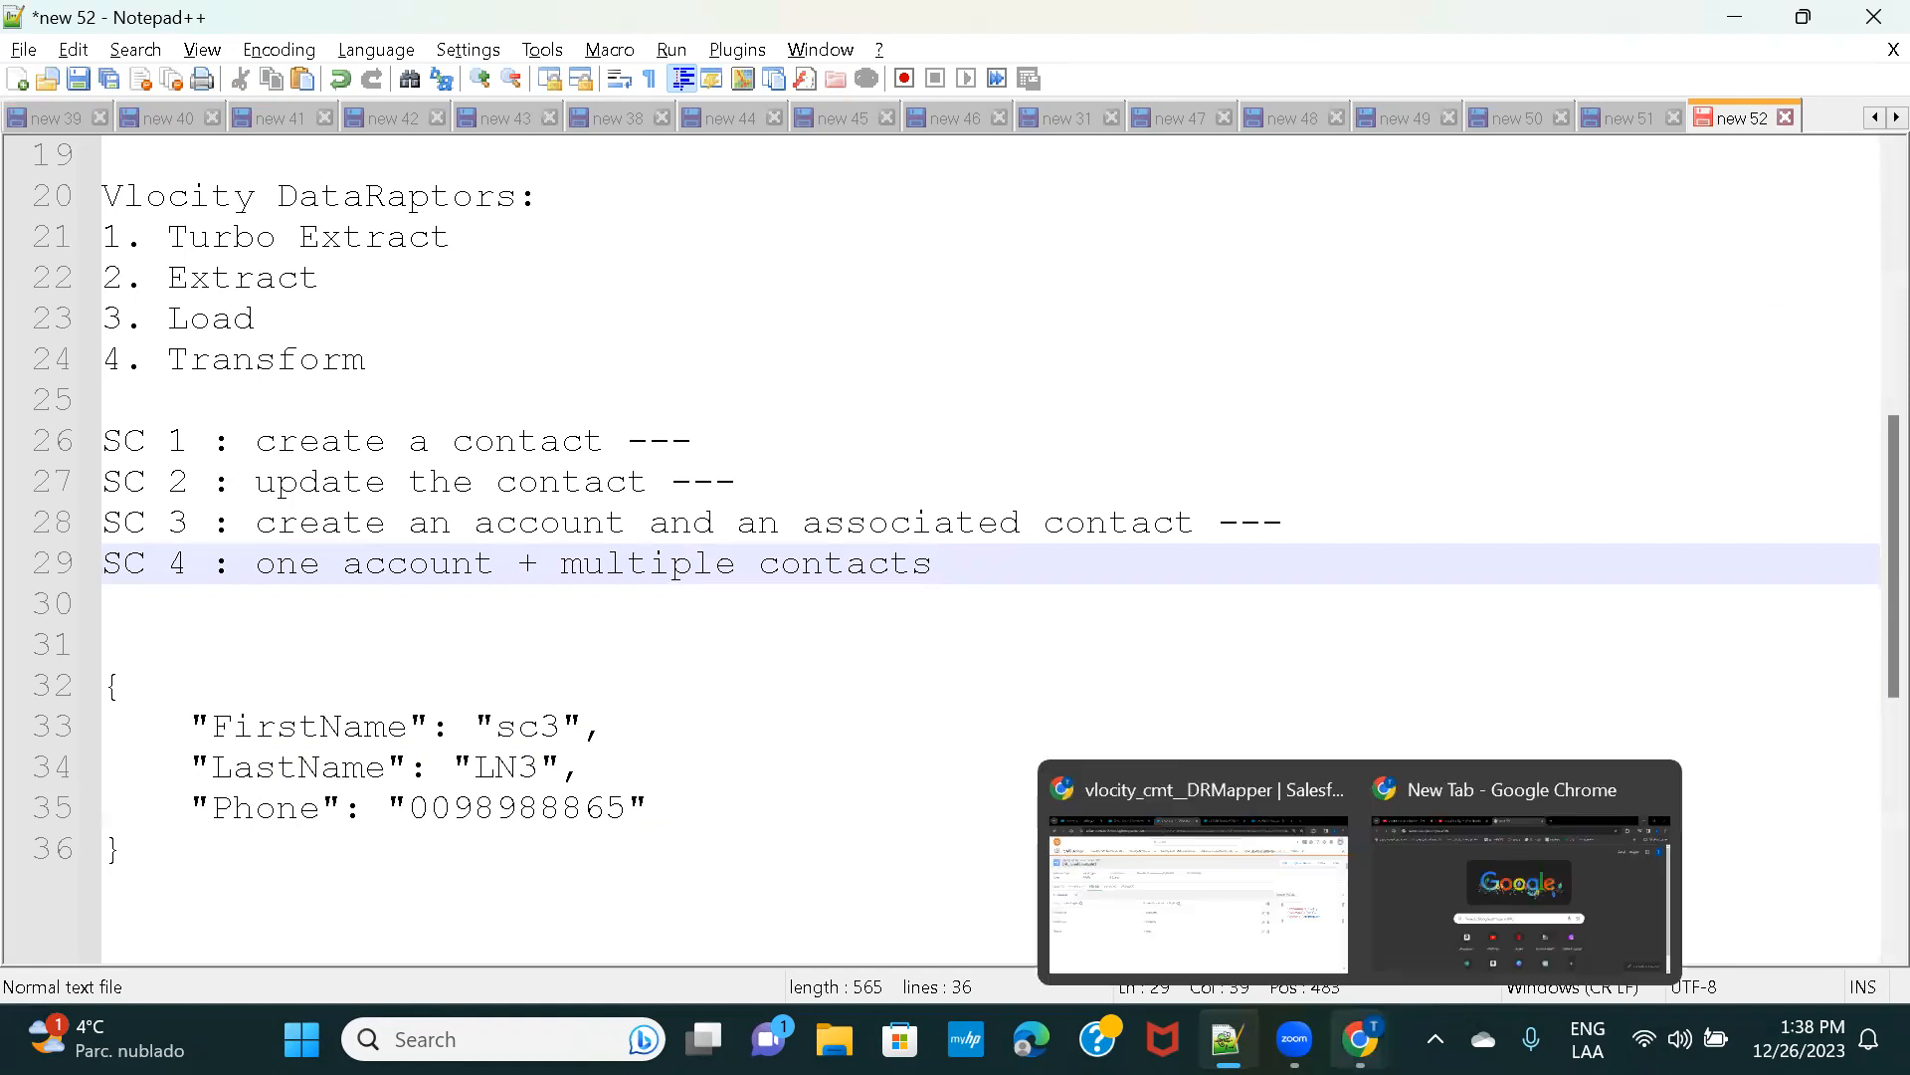
{"action": "left_click", "coordinate": [1178, 840]}
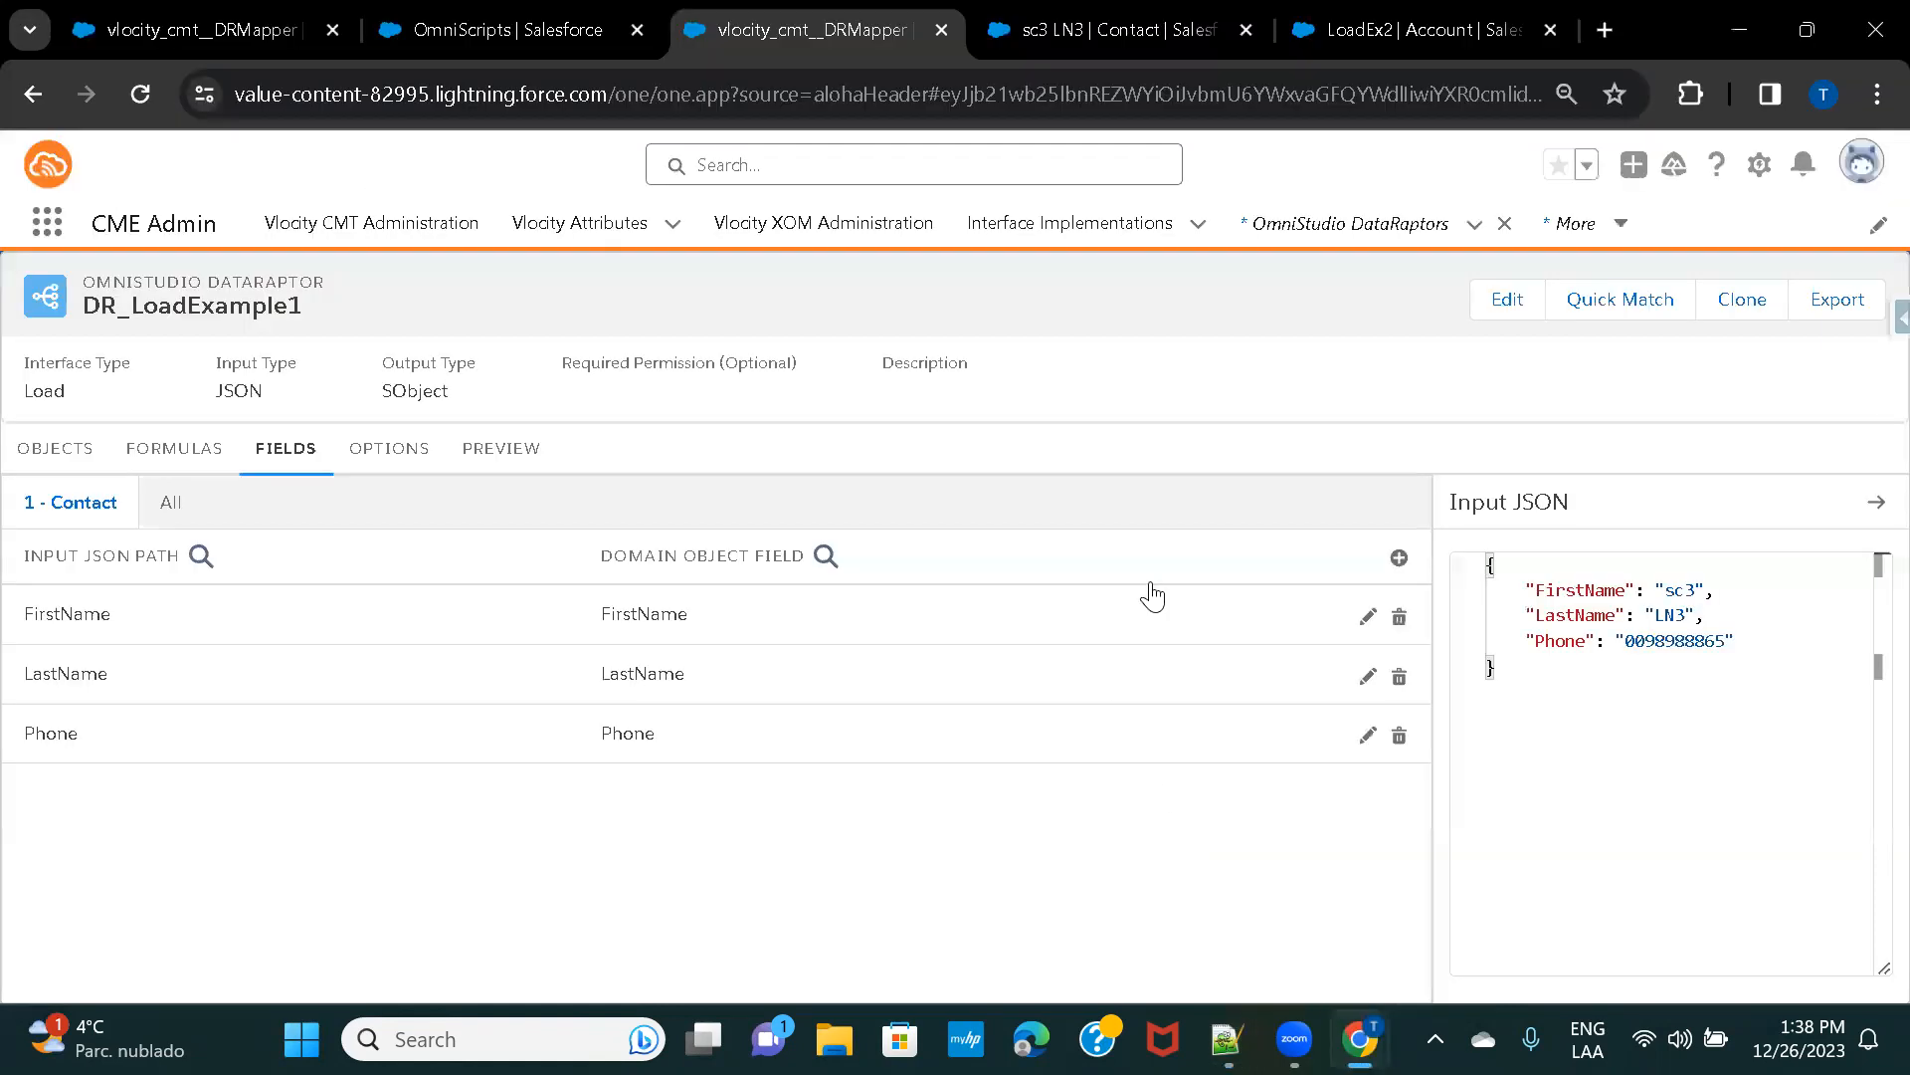
{"action": "left_click", "coordinate": [1362, 247]}
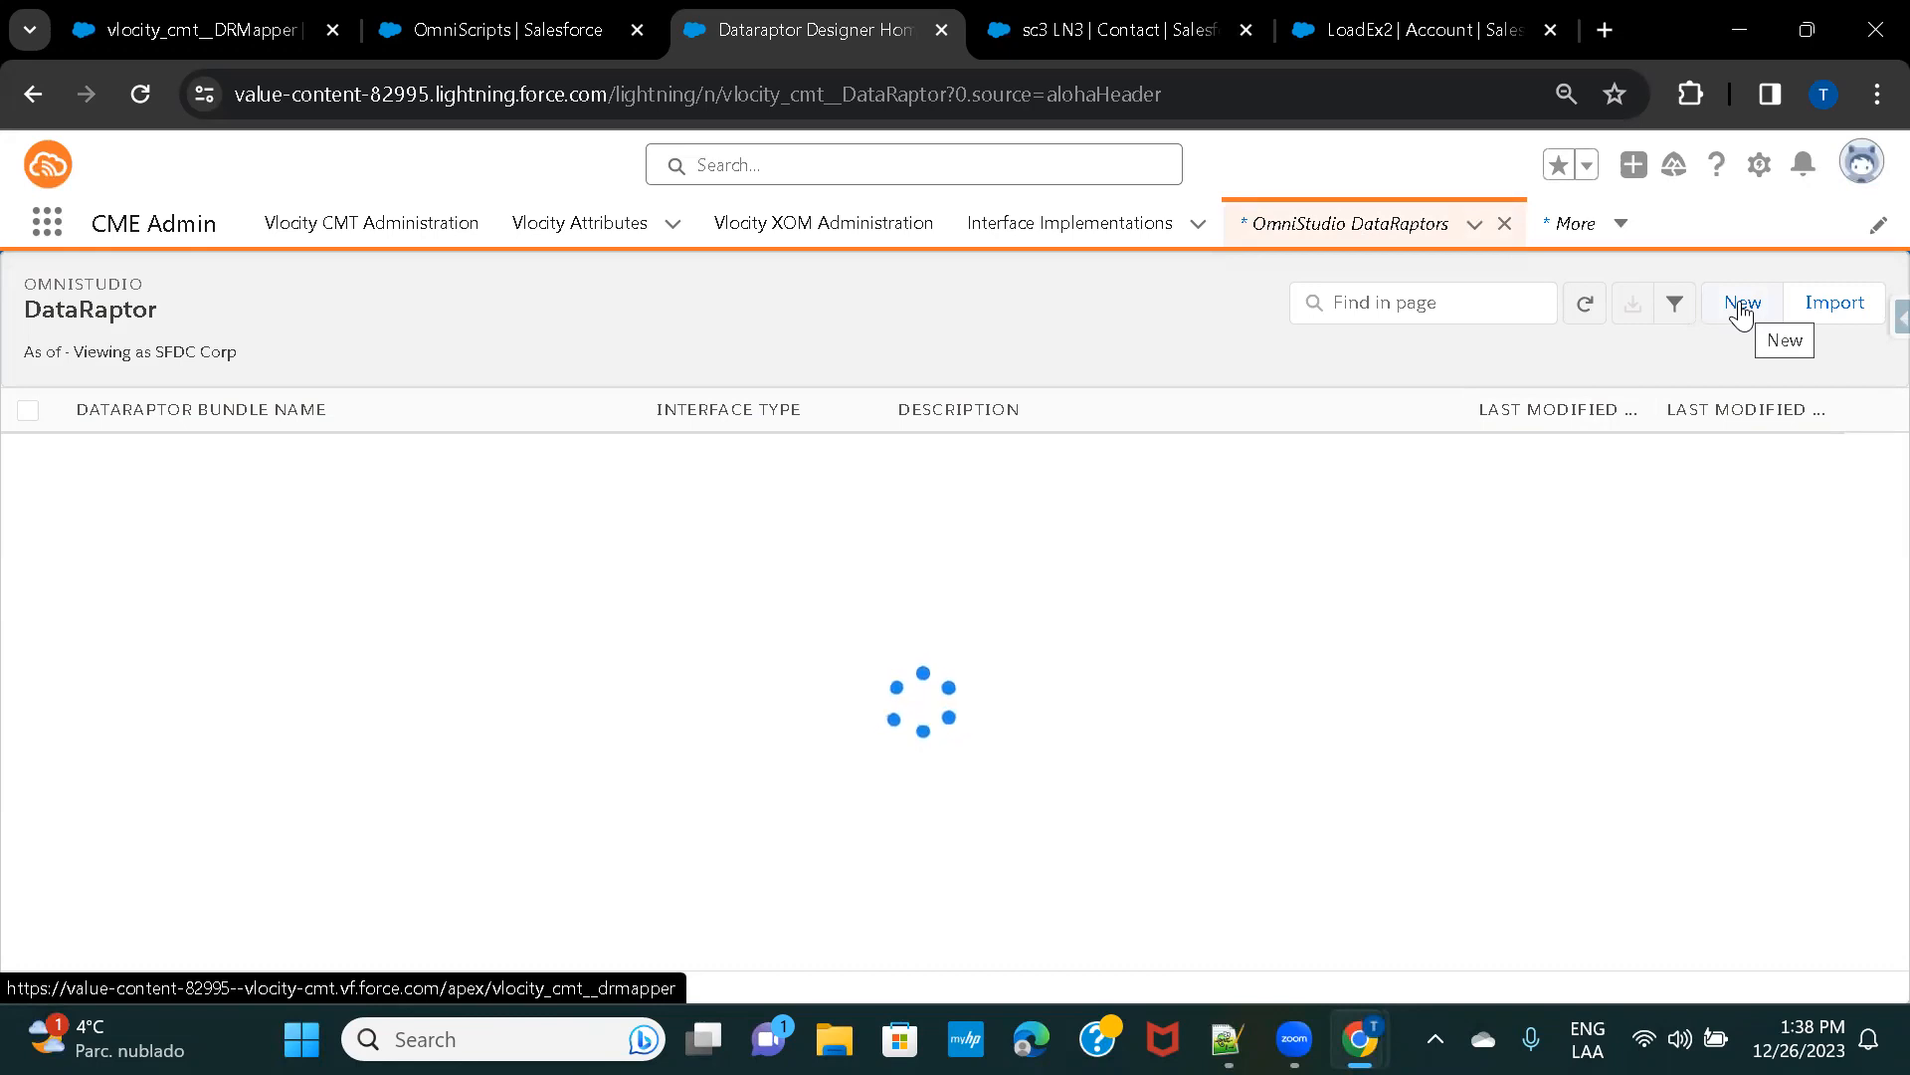
{"action": "left_click", "coordinate": [1741, 312]}
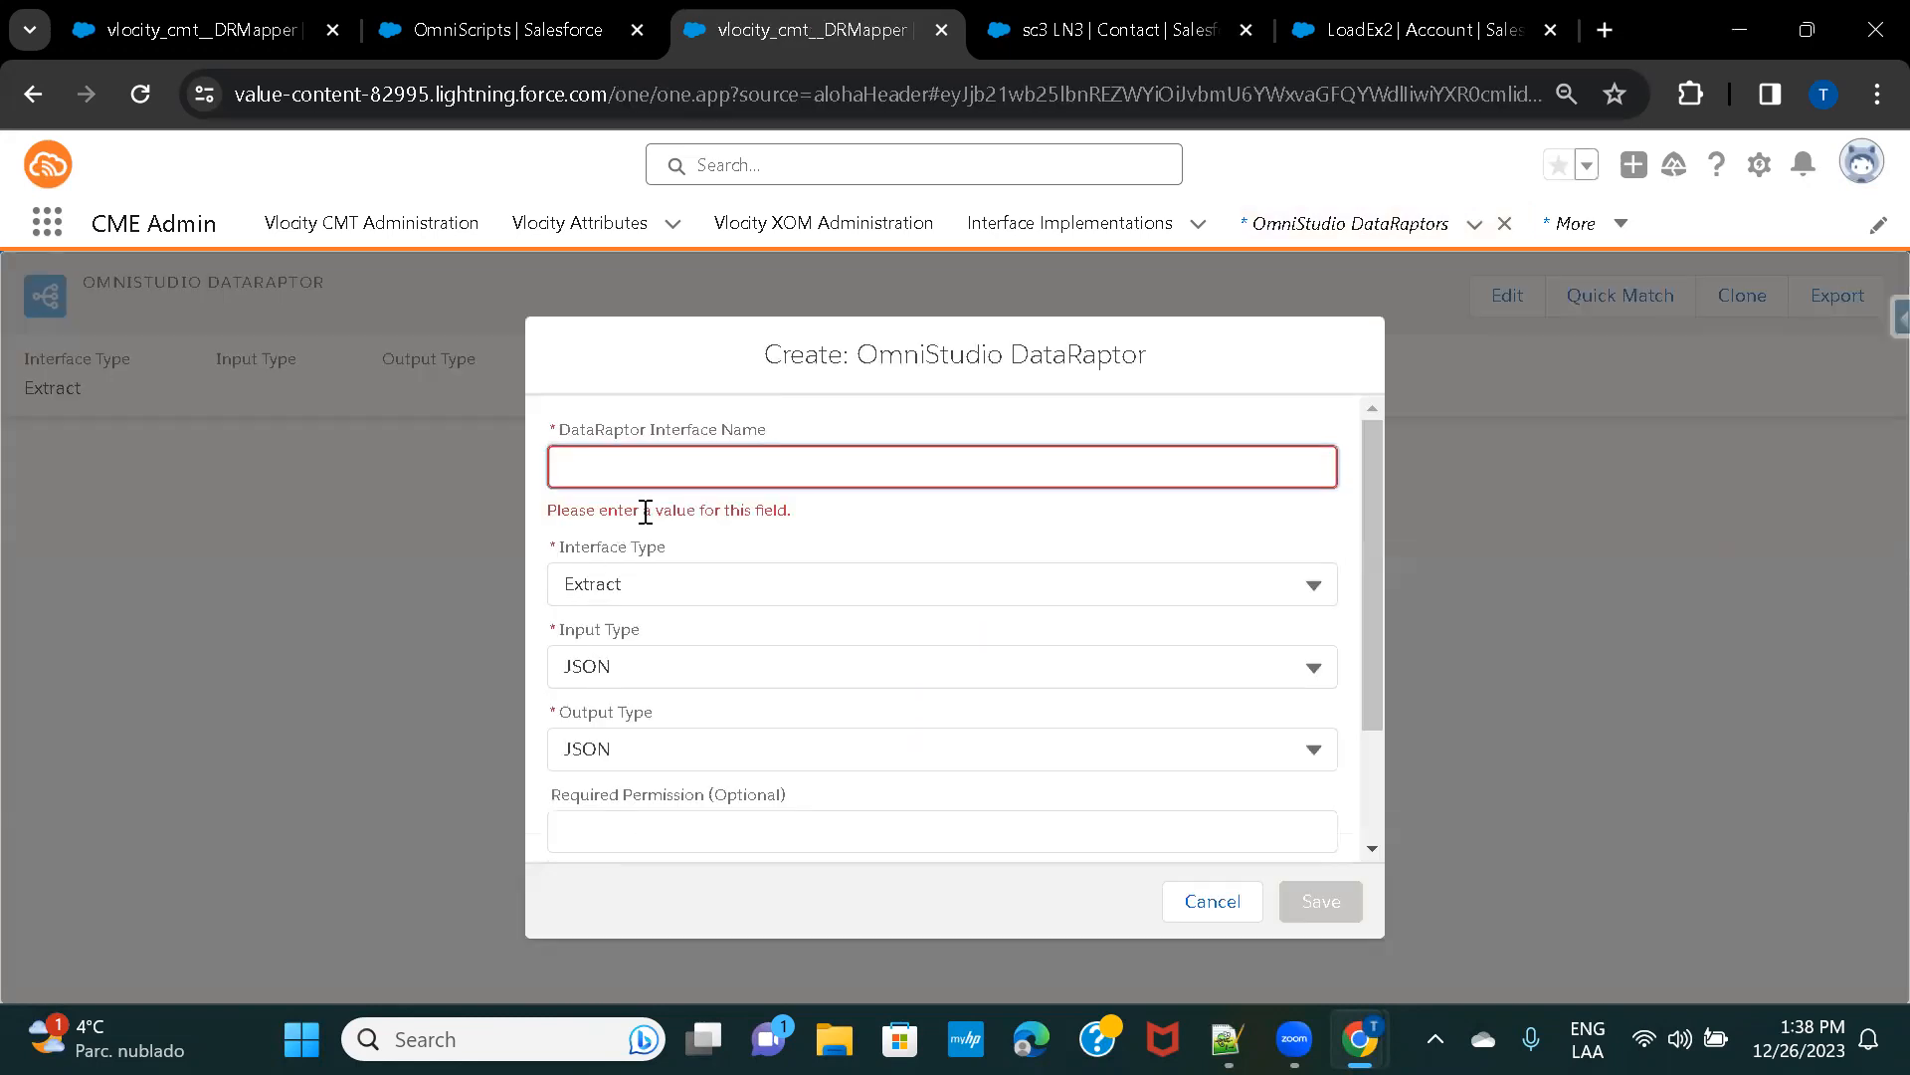
Name the new DataRaptor DR_OneAccountMultipleContacts after scenario SC 4 in the notes and set its interface type to Load.
{"action": "type", "text": "DR_"}
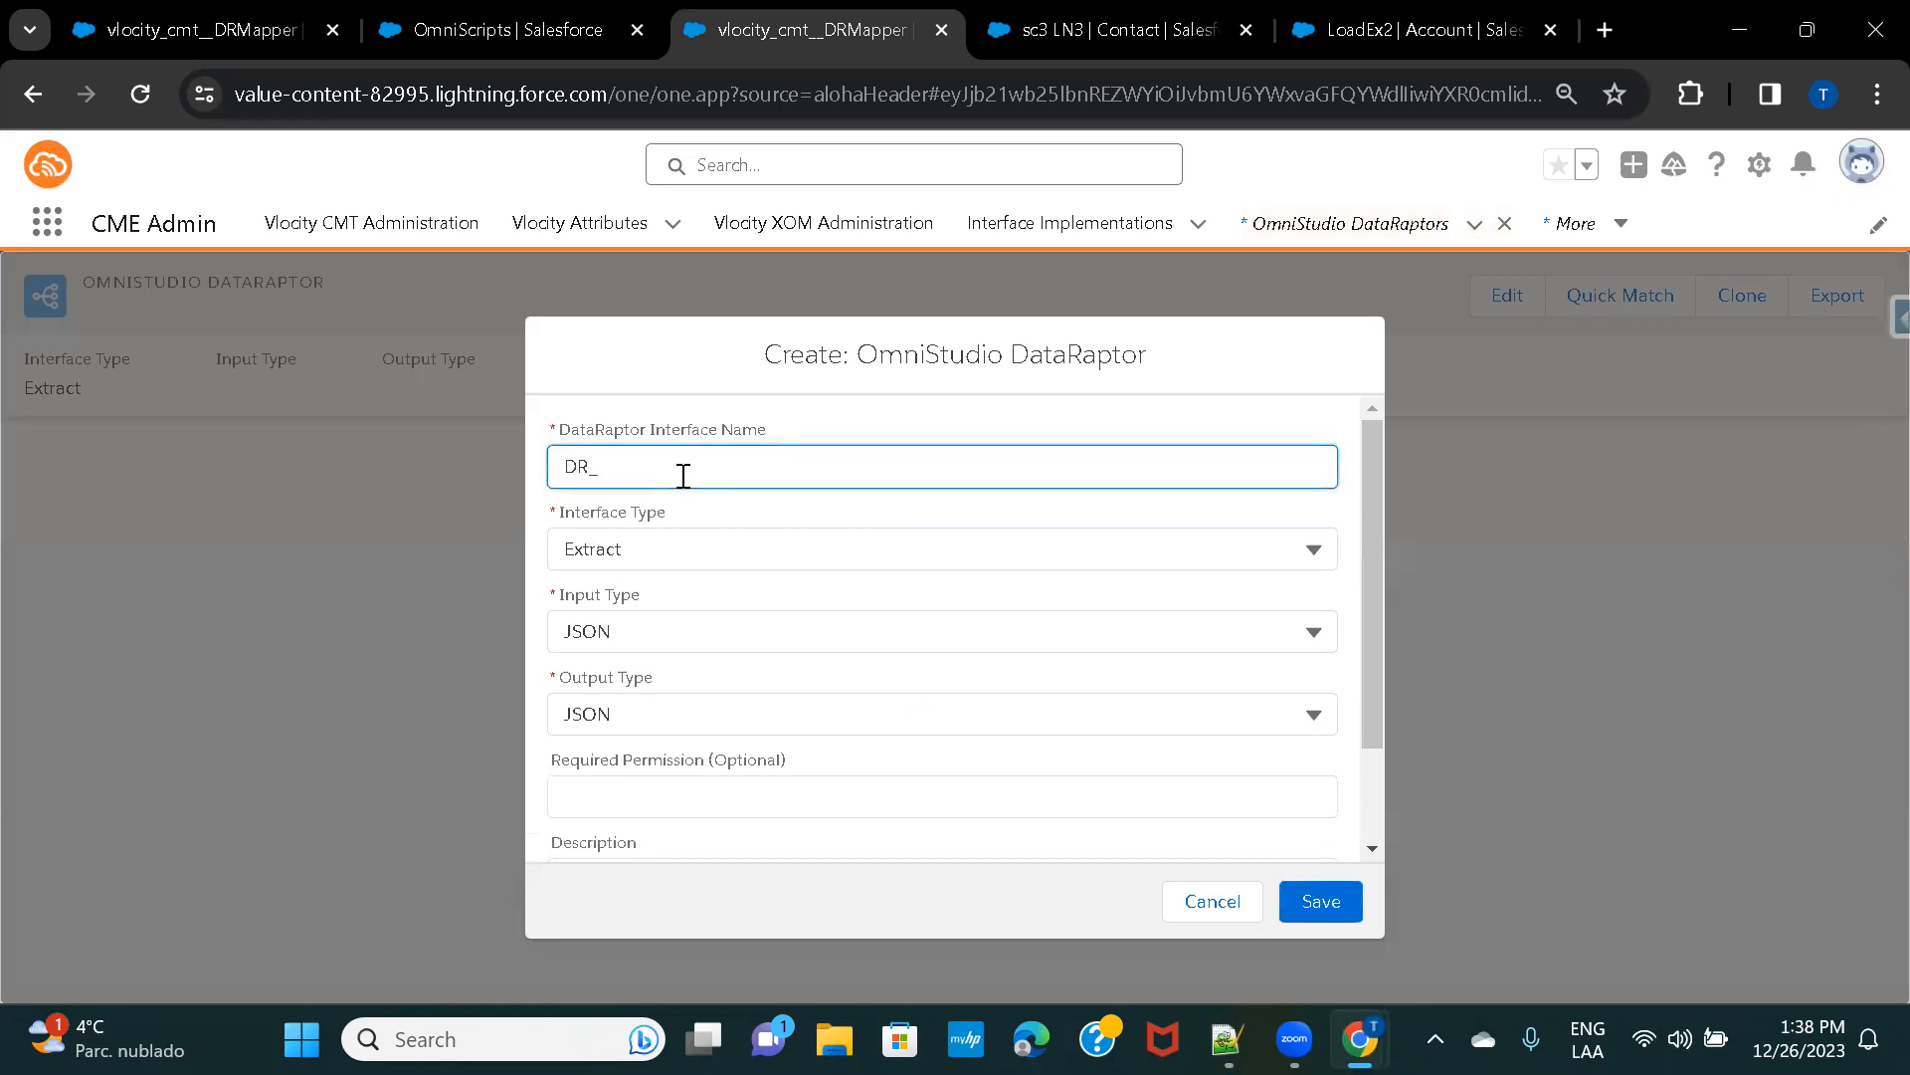
{"action": "left_click", "coordinate": [1227, 1039]}
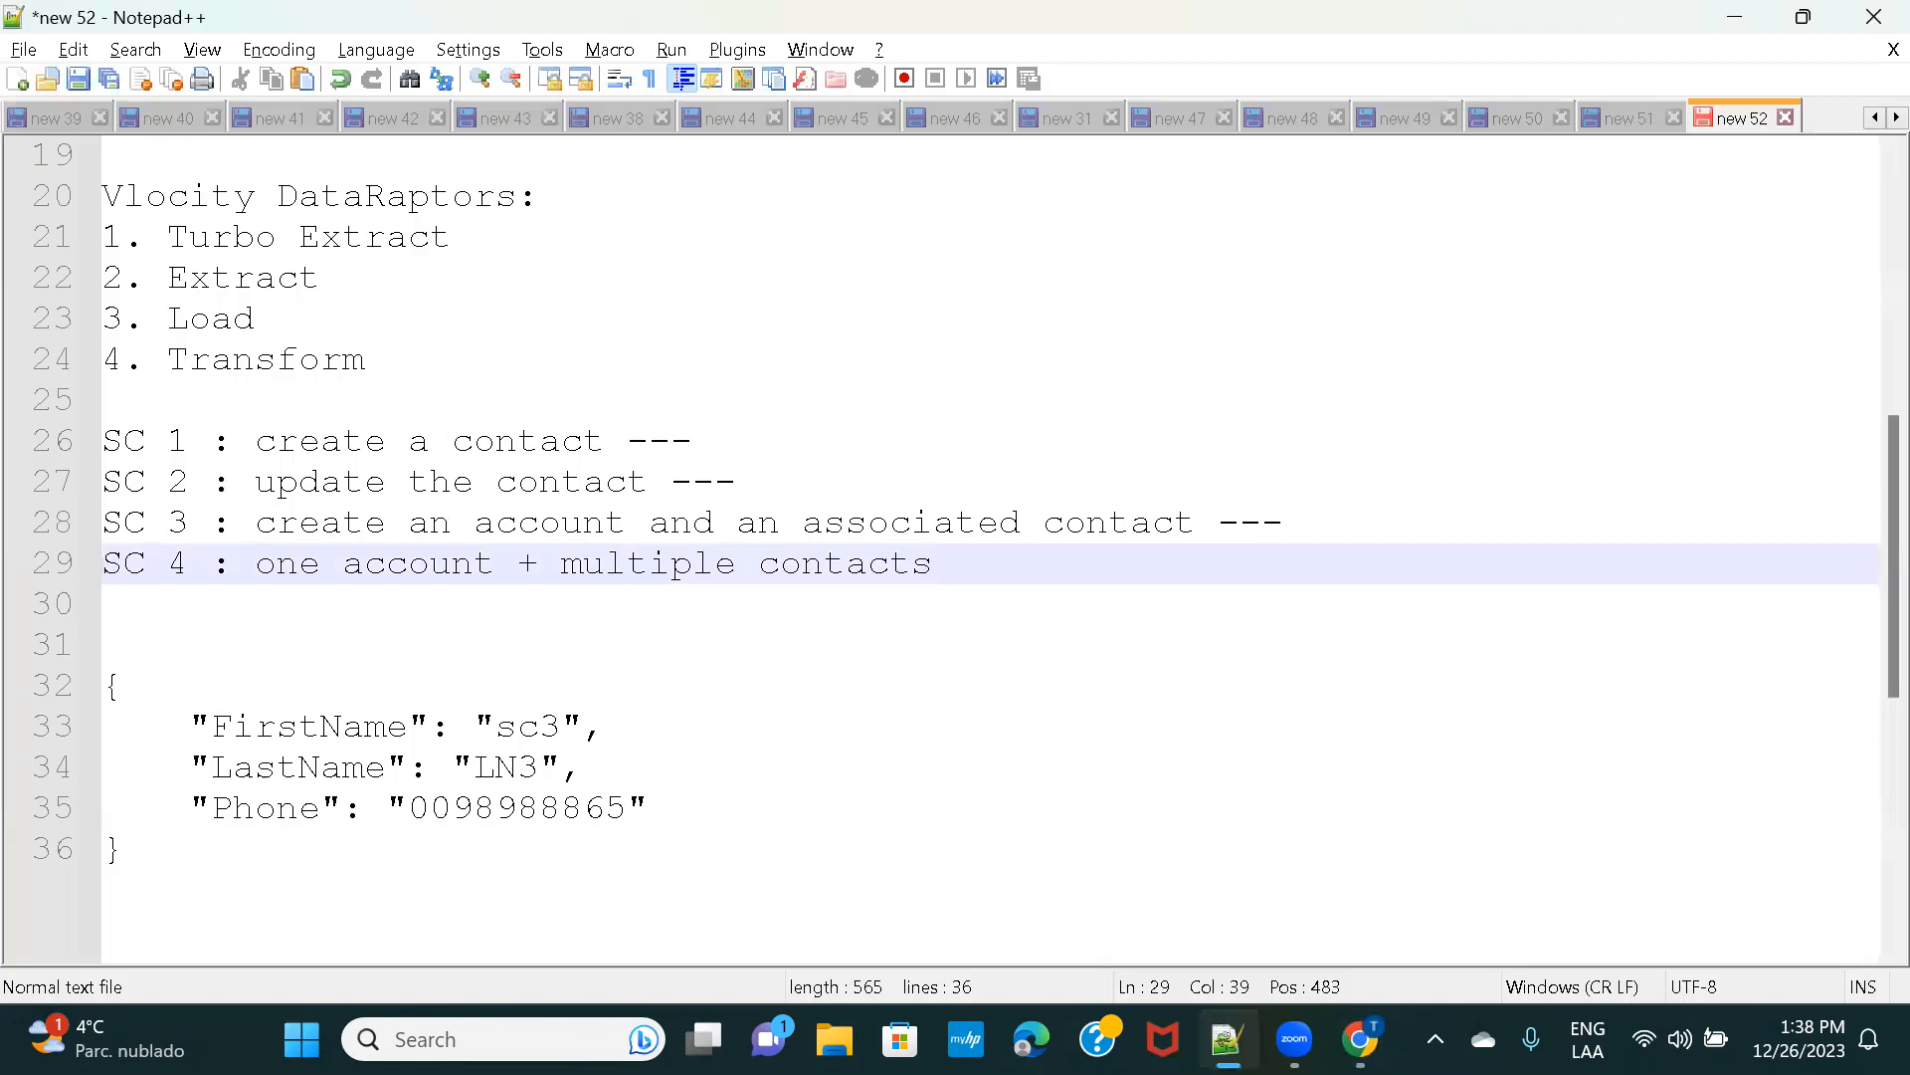
{"action": "left_click", "coordinate": [1227, 1038]}
{"action": "type", "text": "OneAccountMultipleCo"}
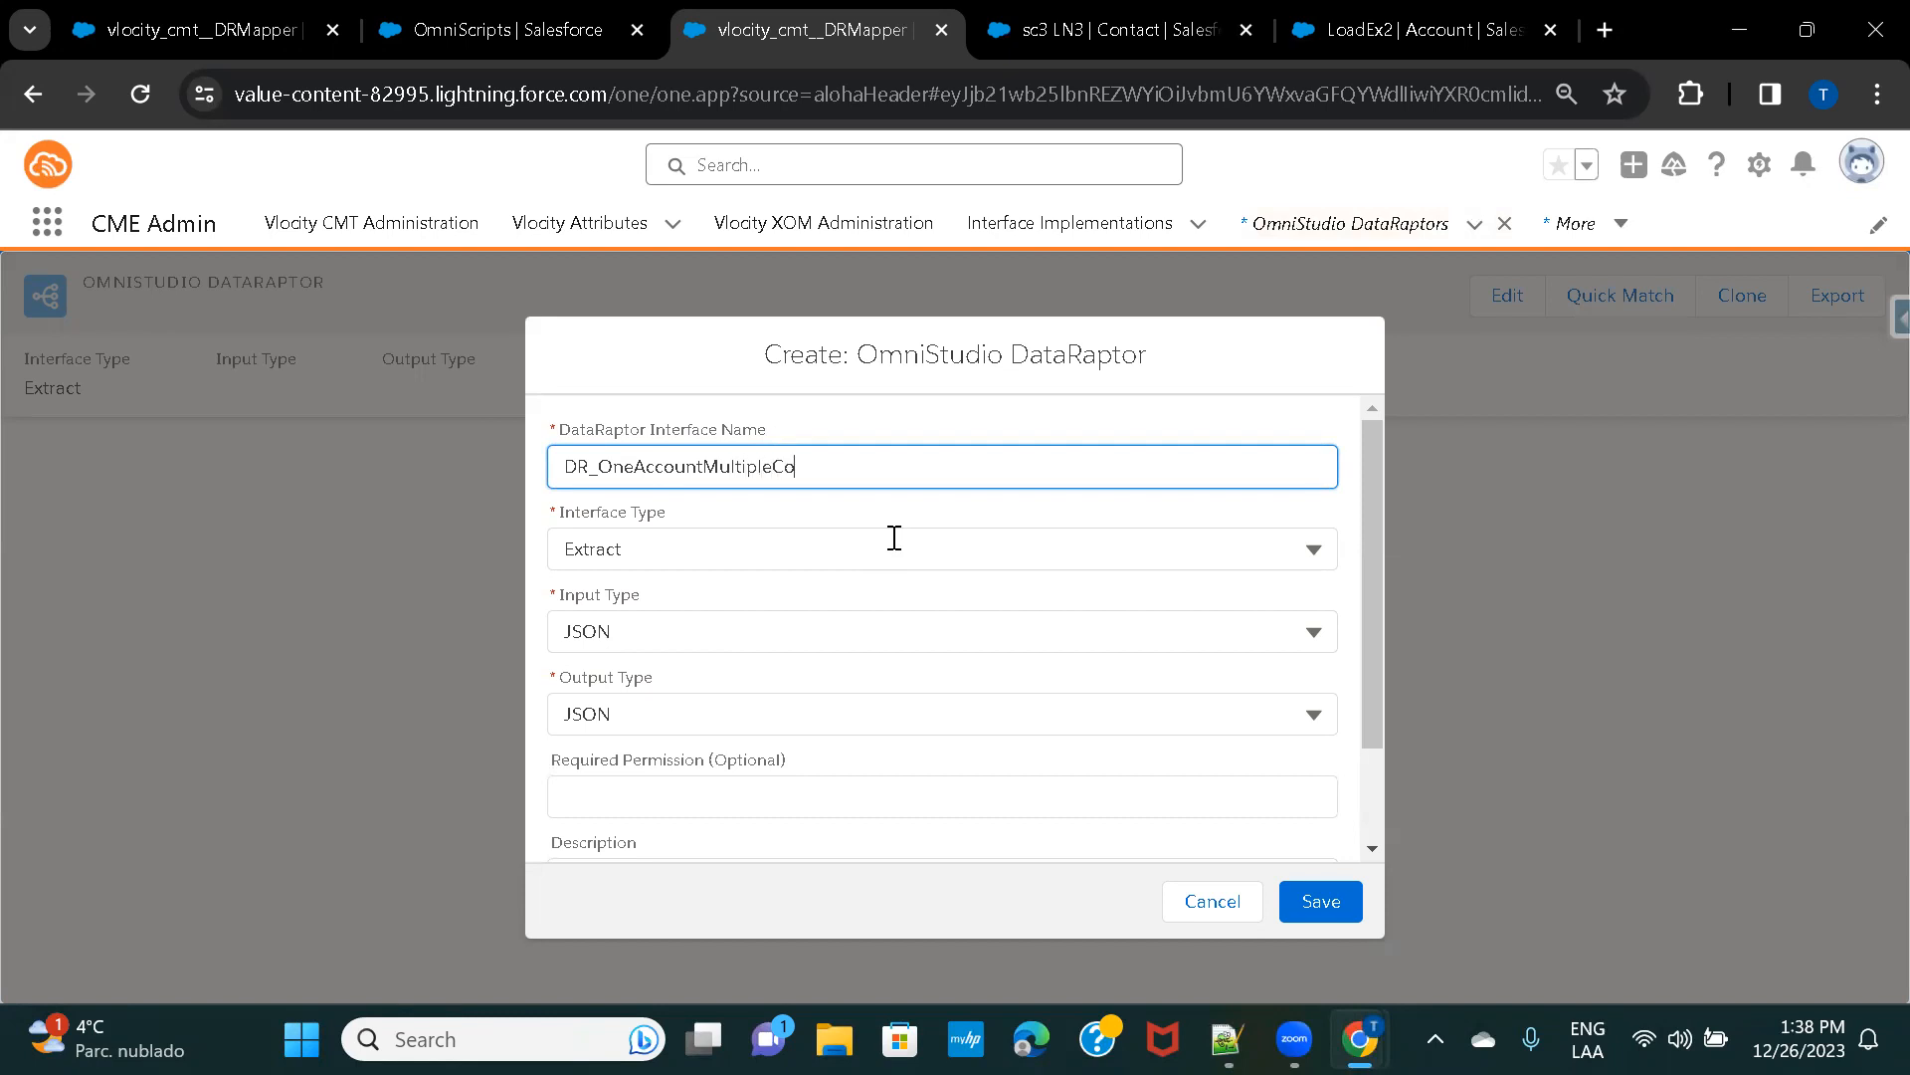
{"action": "type", "text": "ntacts"}
{"action": "left_click", "coordinate": [873, 539]}
{"action": "left_click", "coordinate": [651, 704]}
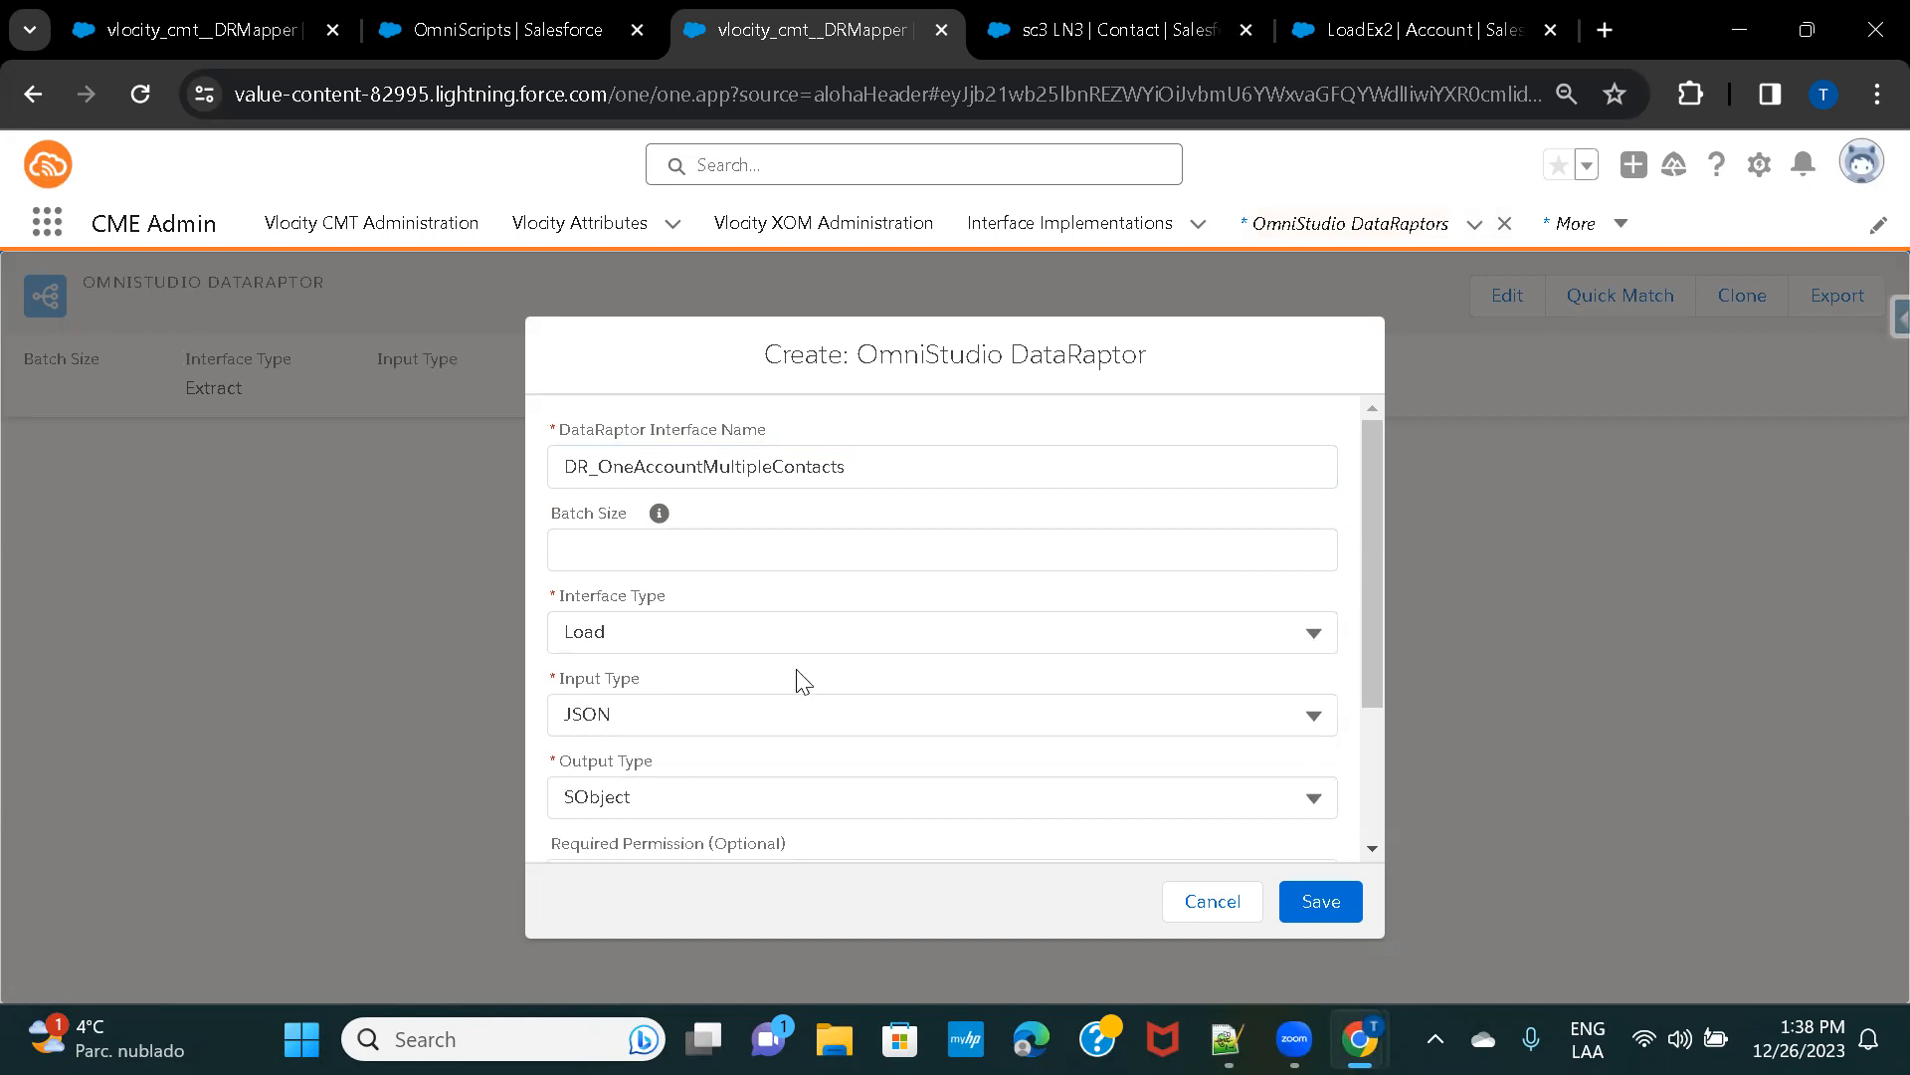
Save the new DataRaptor and add Account as its first object.
{"action": "scroll", "coordinate": [798, 677], "scroll_direction": "down", "scroll_amount": 2}
{"action": "left_click", "coordinate": [1308, 905]}
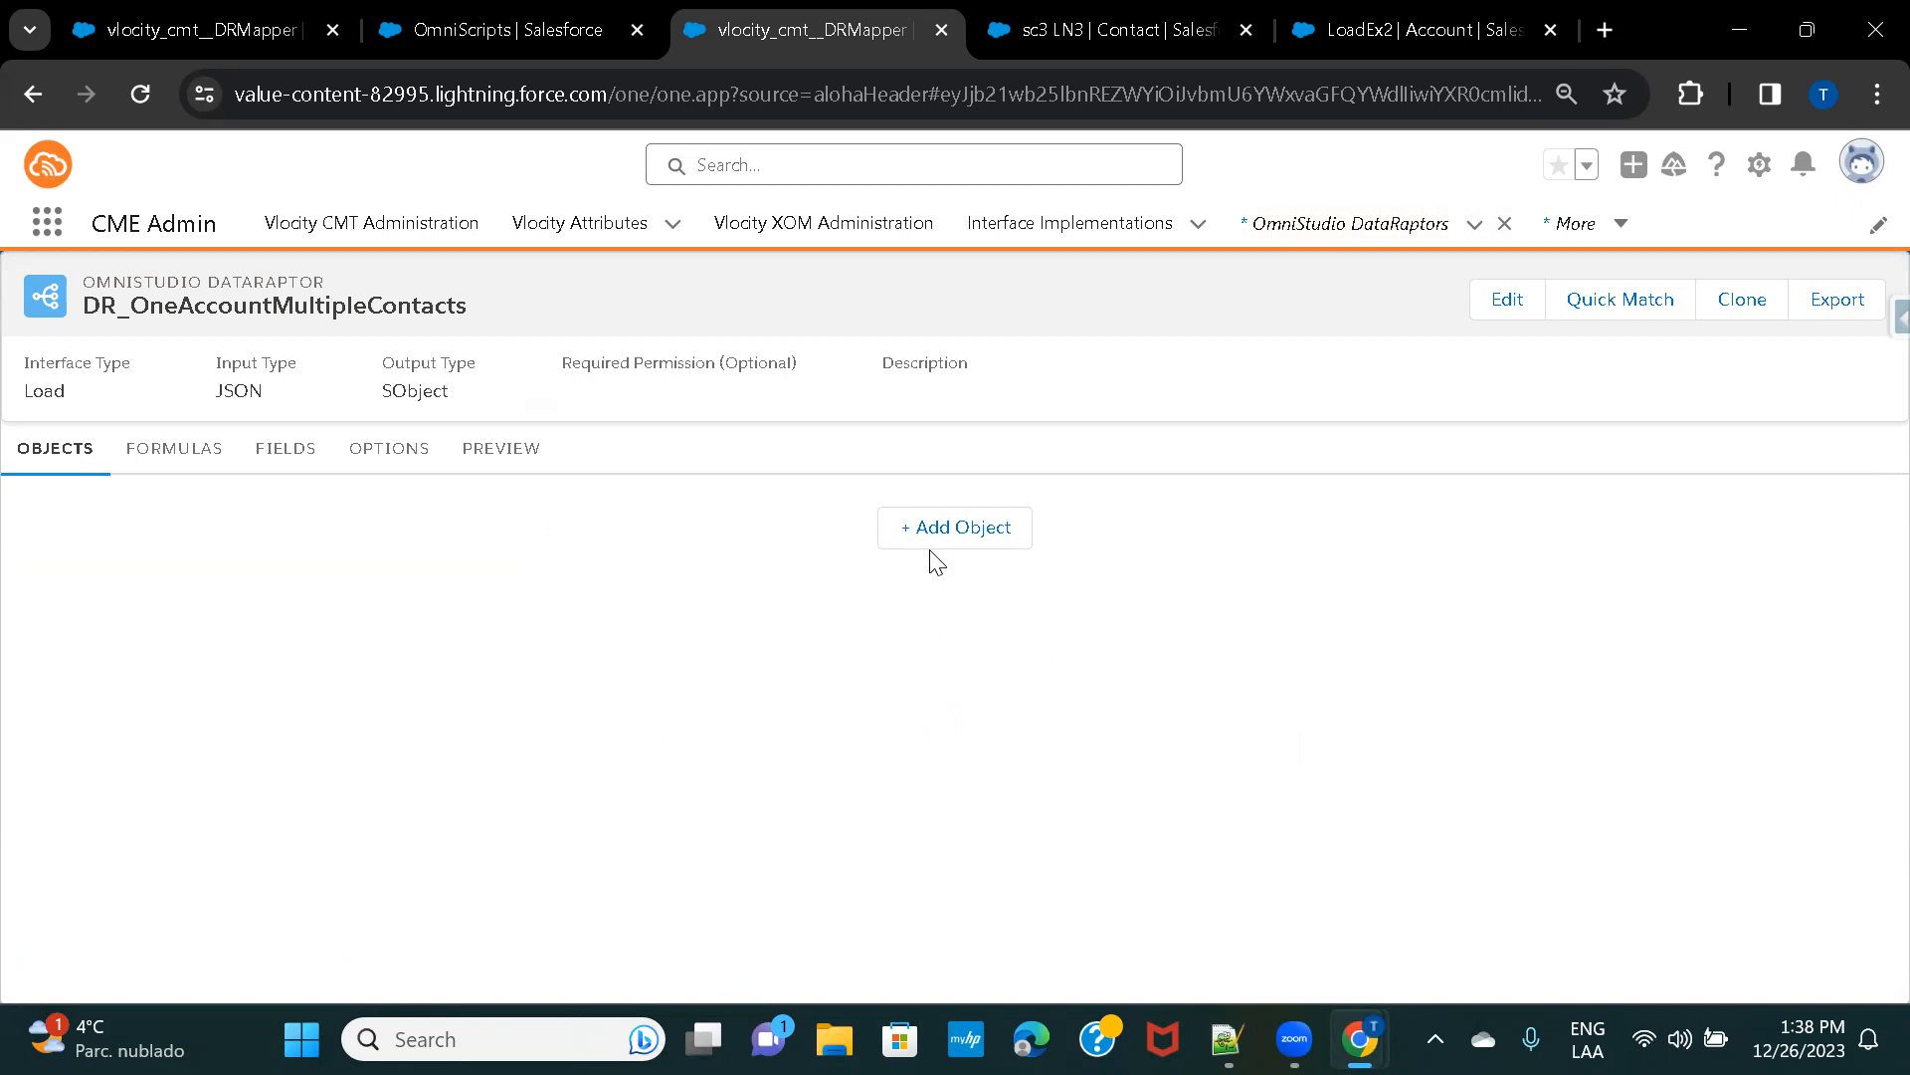
{"action": "left_click", "coordinate": [955, 527]}
{"action": "left_click", "coordinate": [418, 538]}
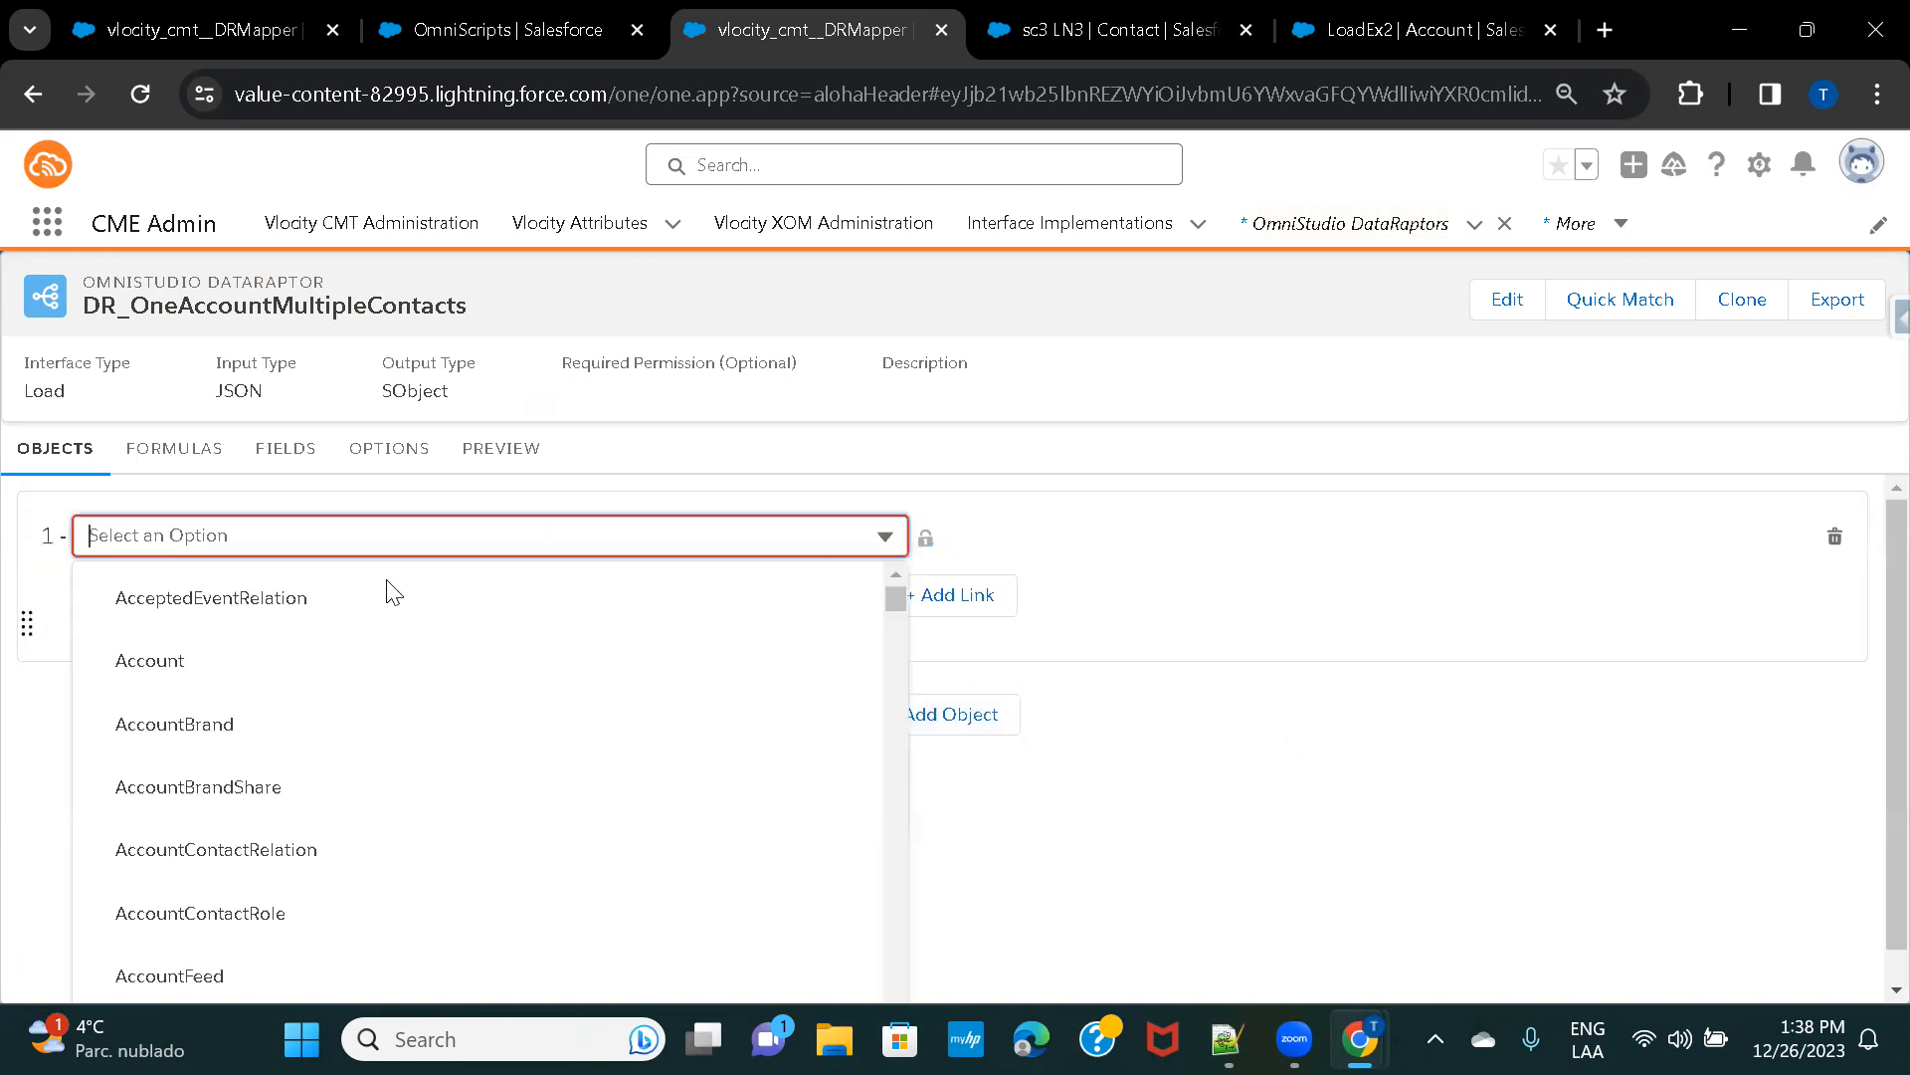
{"action": "left_click", "coordinate": [224, 658]}
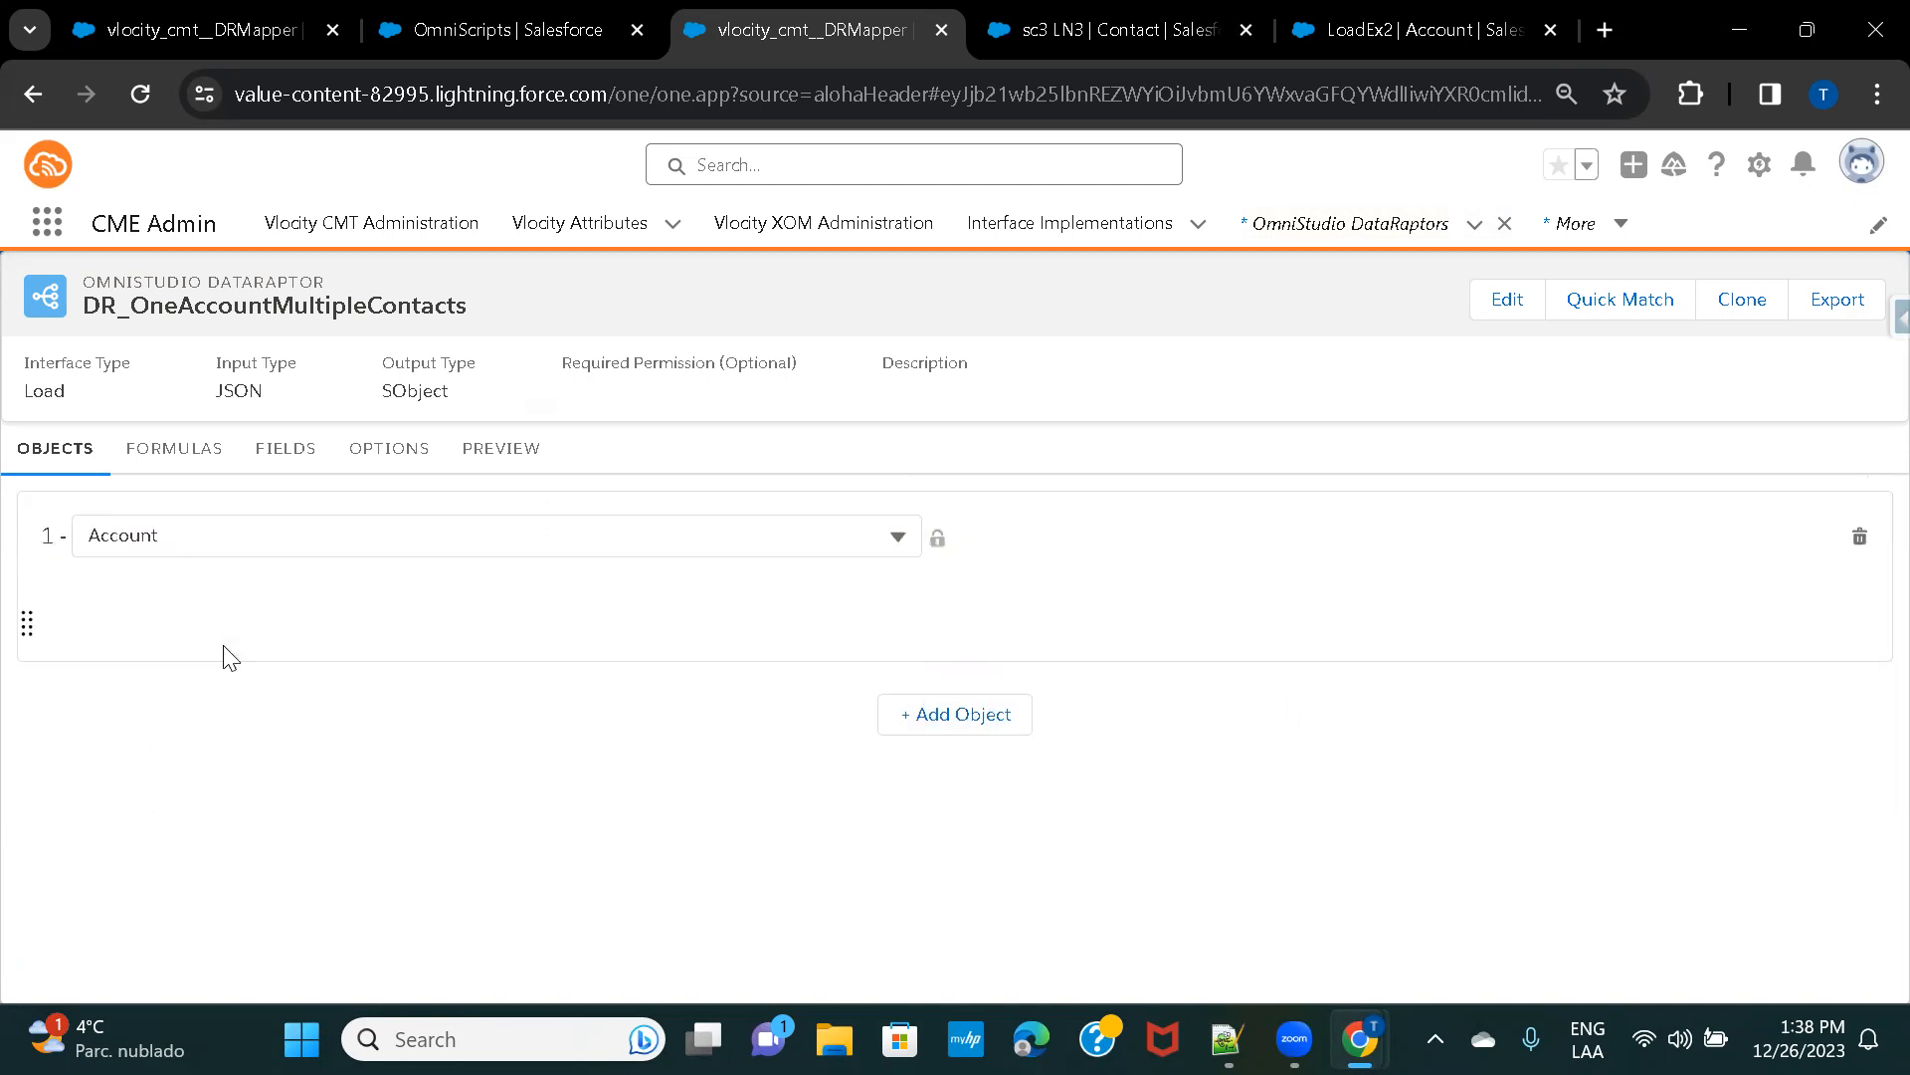
Add Contact as the second object of DR_OneAccountMultipleContacts.
{"action": "left_click", "coordinate": [916, 719]}
{"action": "left_click", "coordinate": [298, 715]}
{"action": "left_click", "coordinate": [226, 741]}
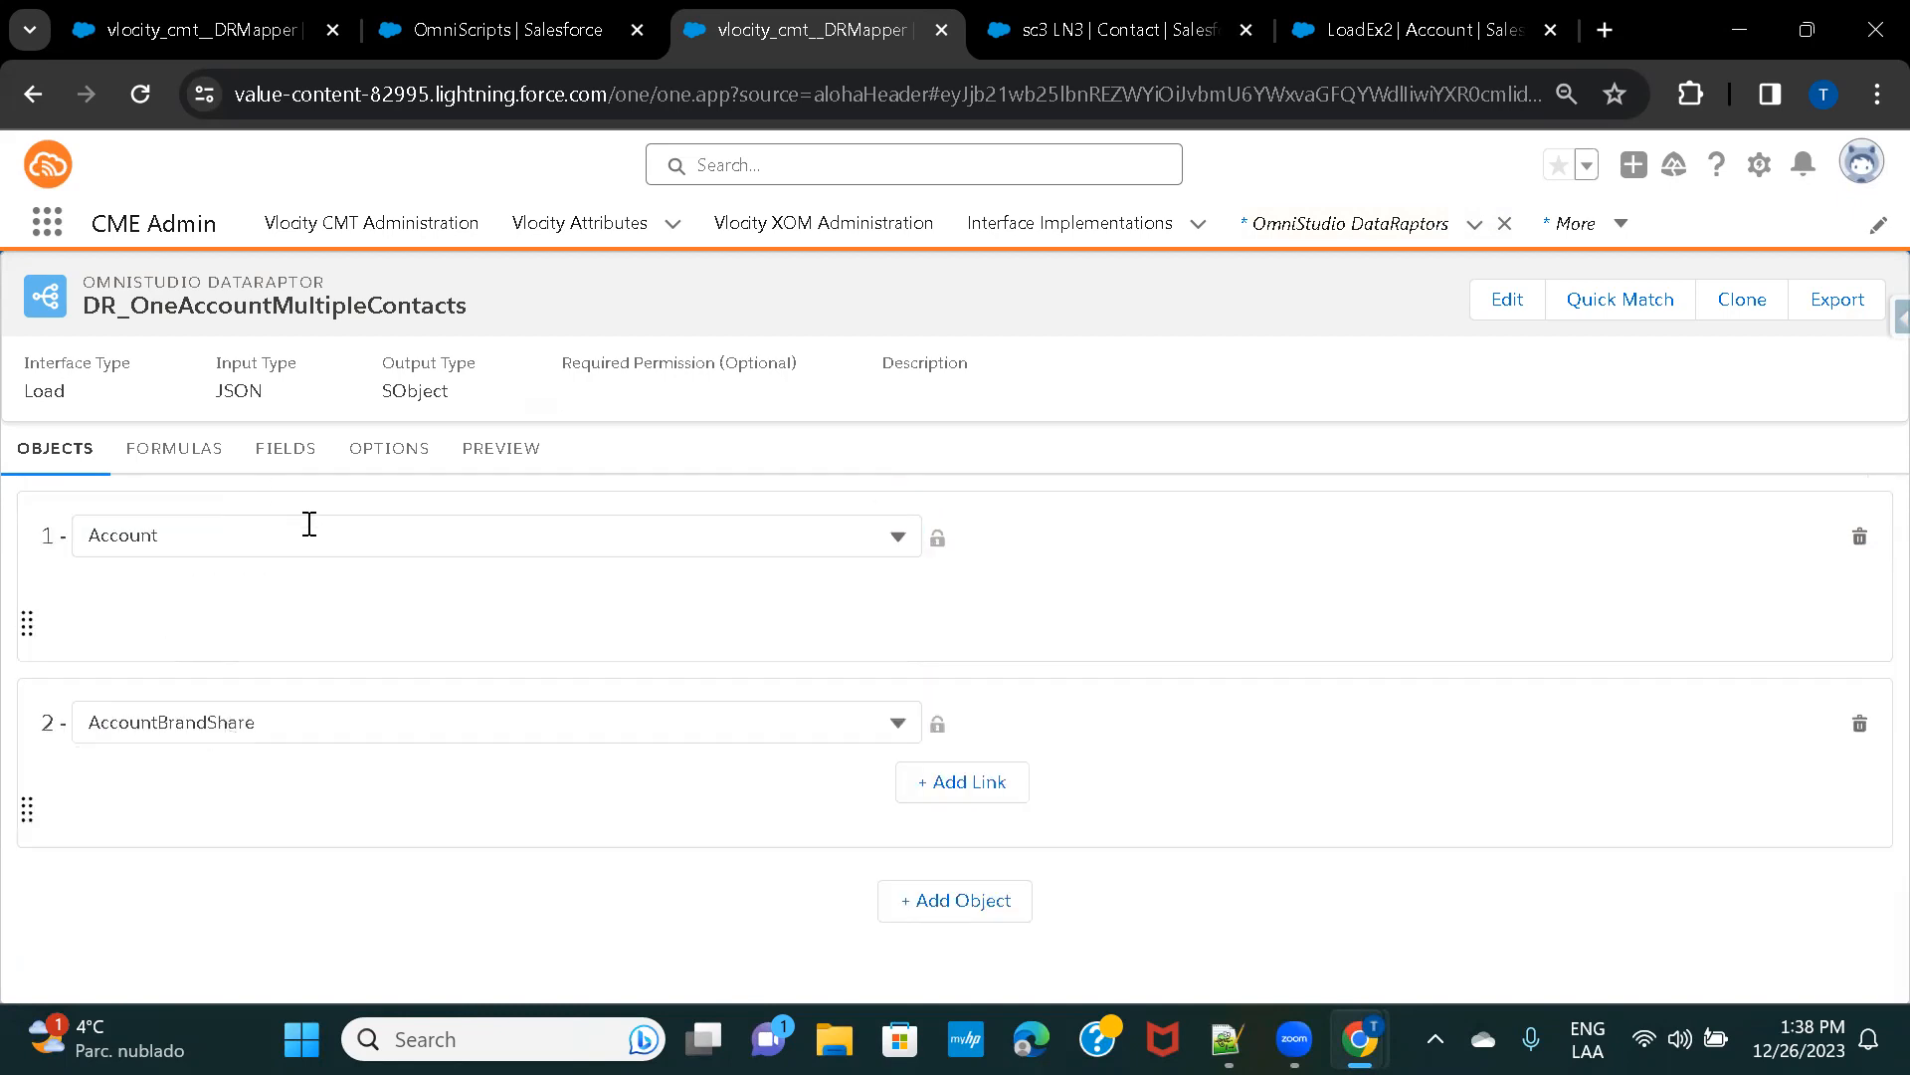
{"action": "left_click", "coordinate": [256, 724]}
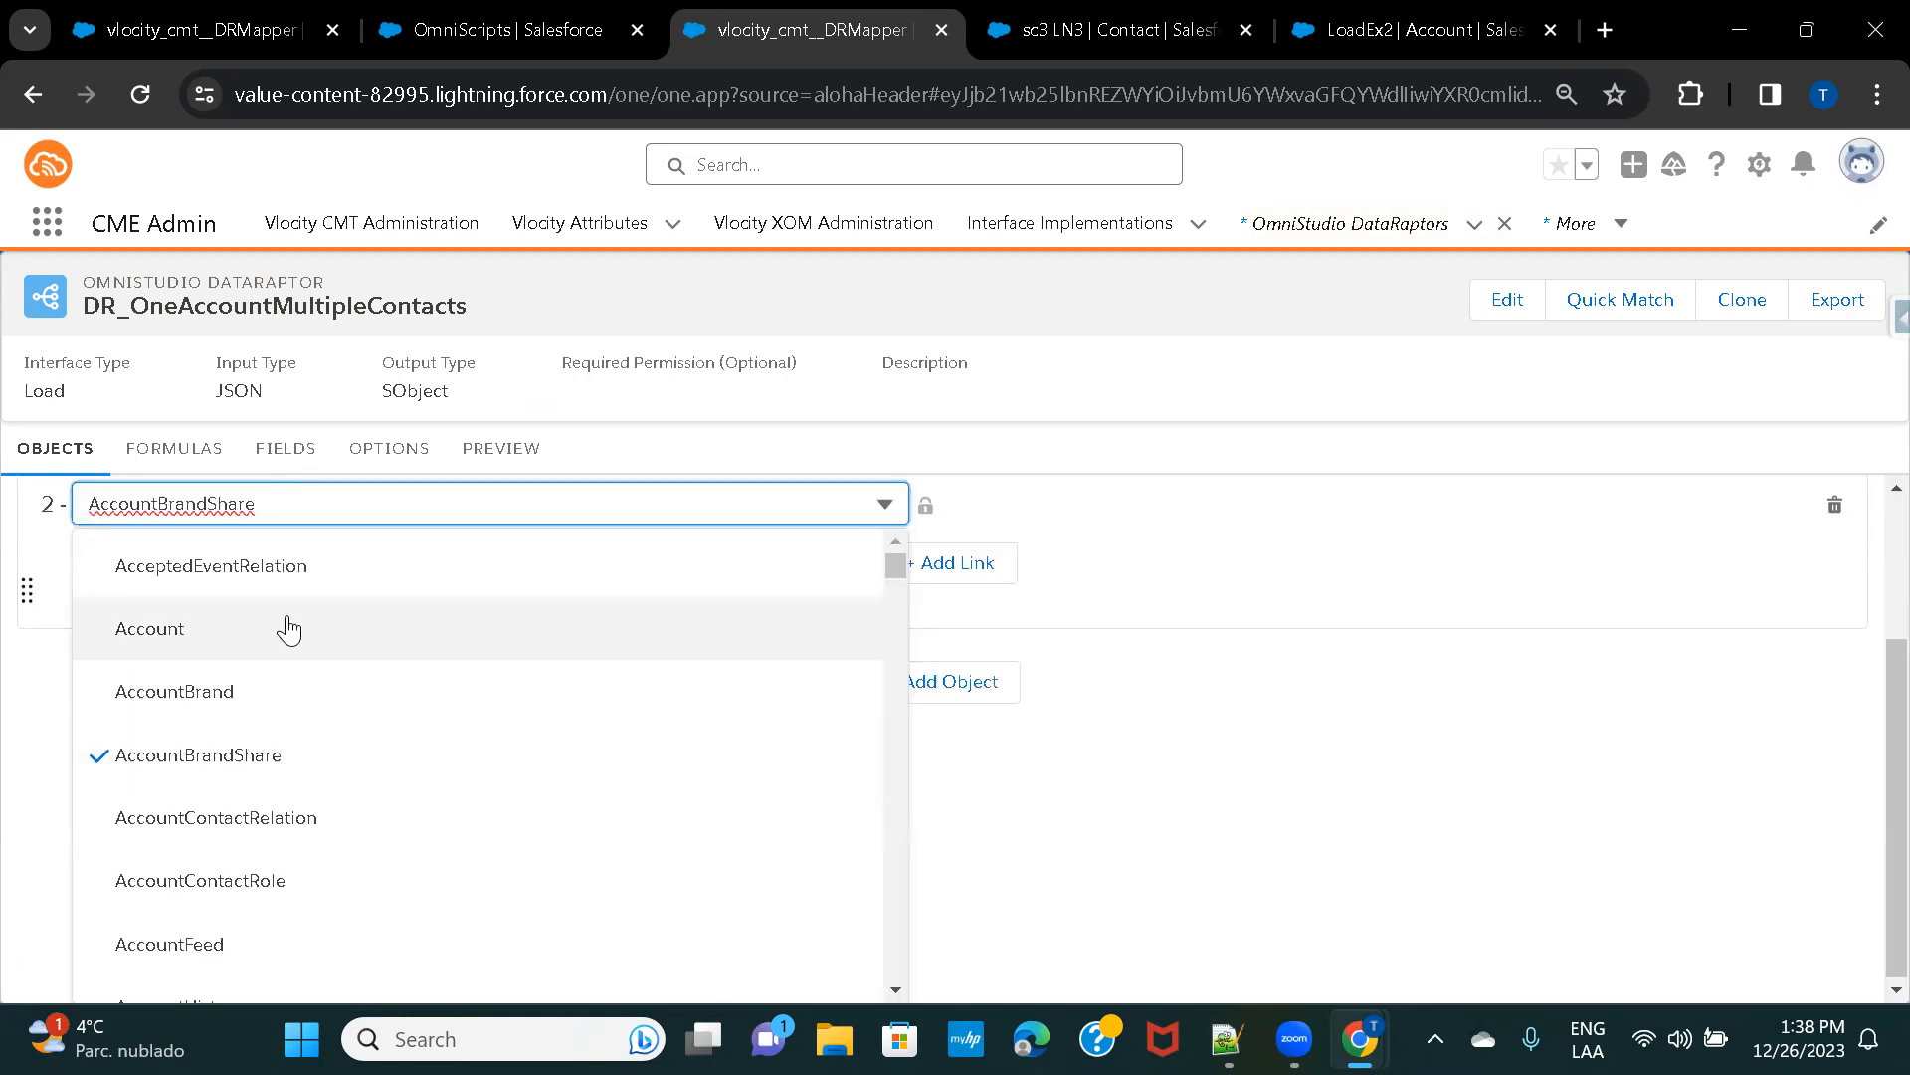
{"action": "type", "text": "cont"}
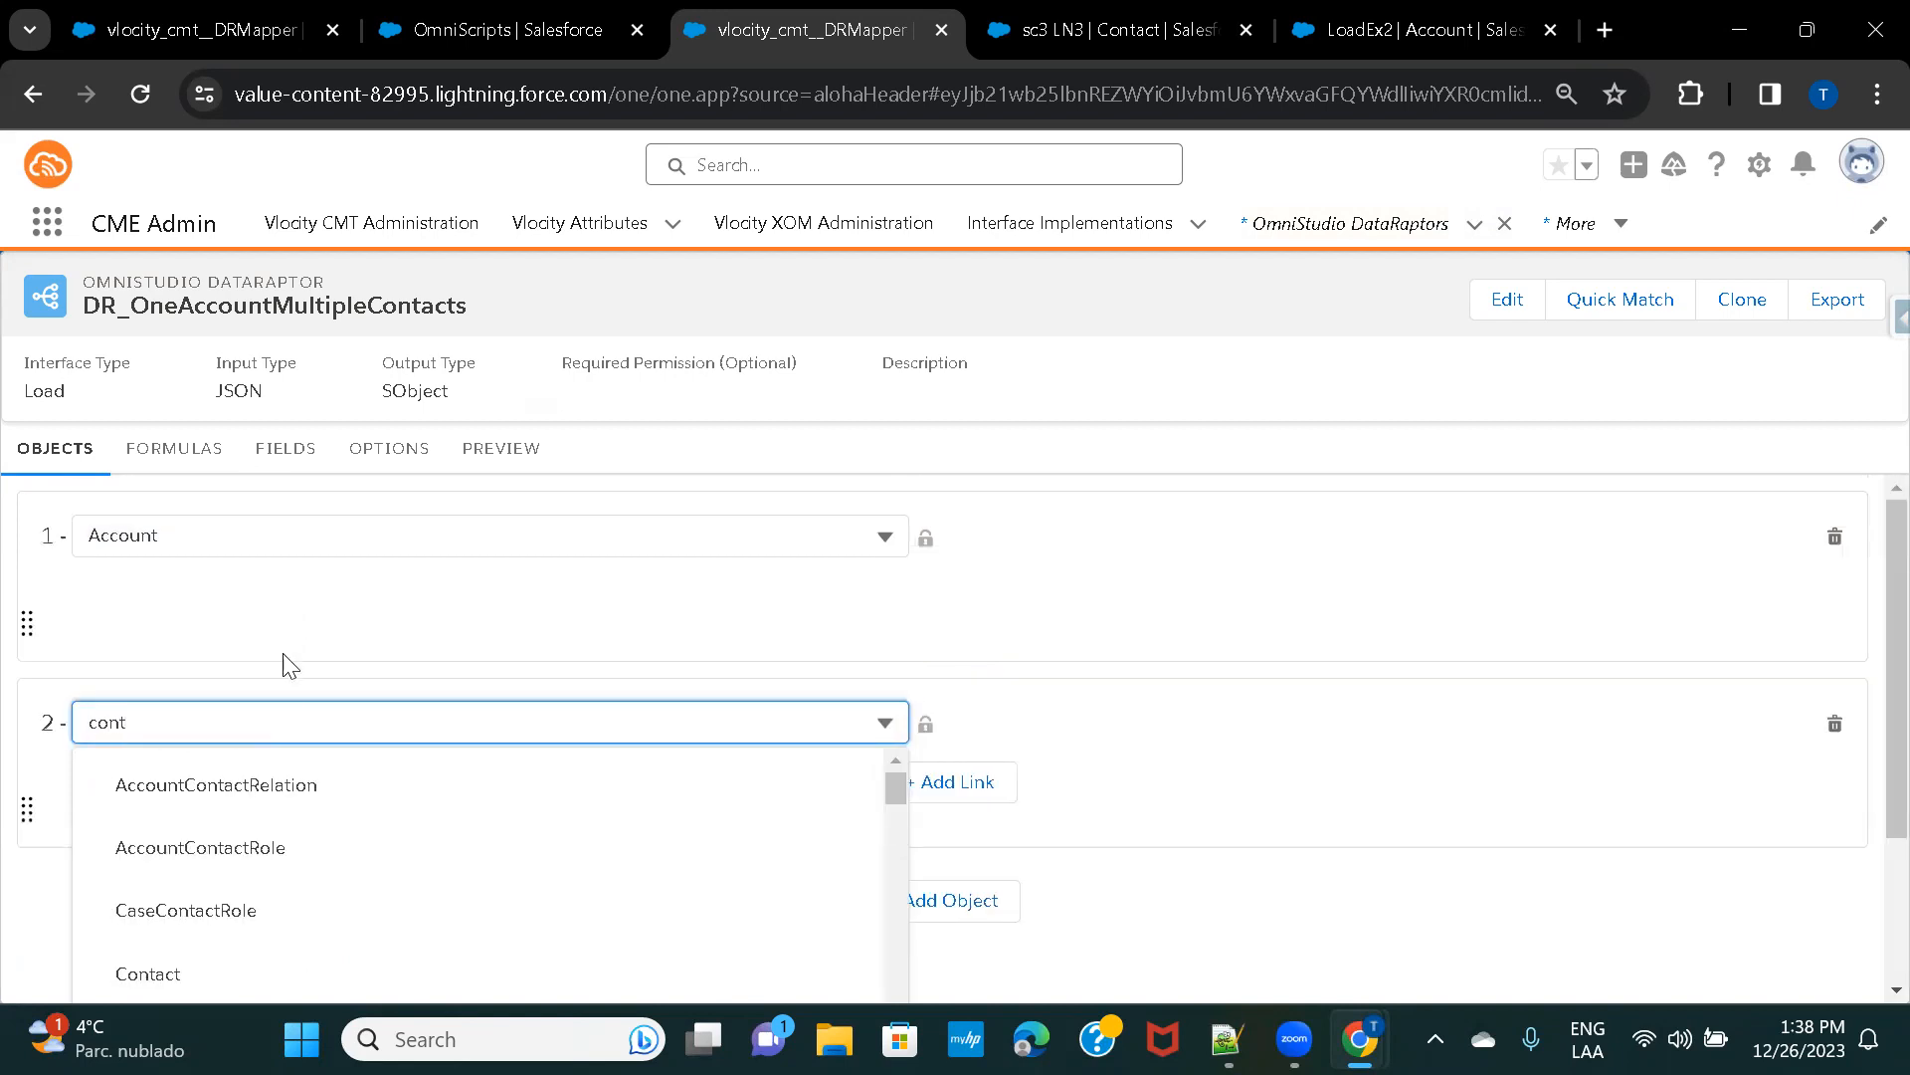
{"action": "left_click", "coordinate": [195, 980]}
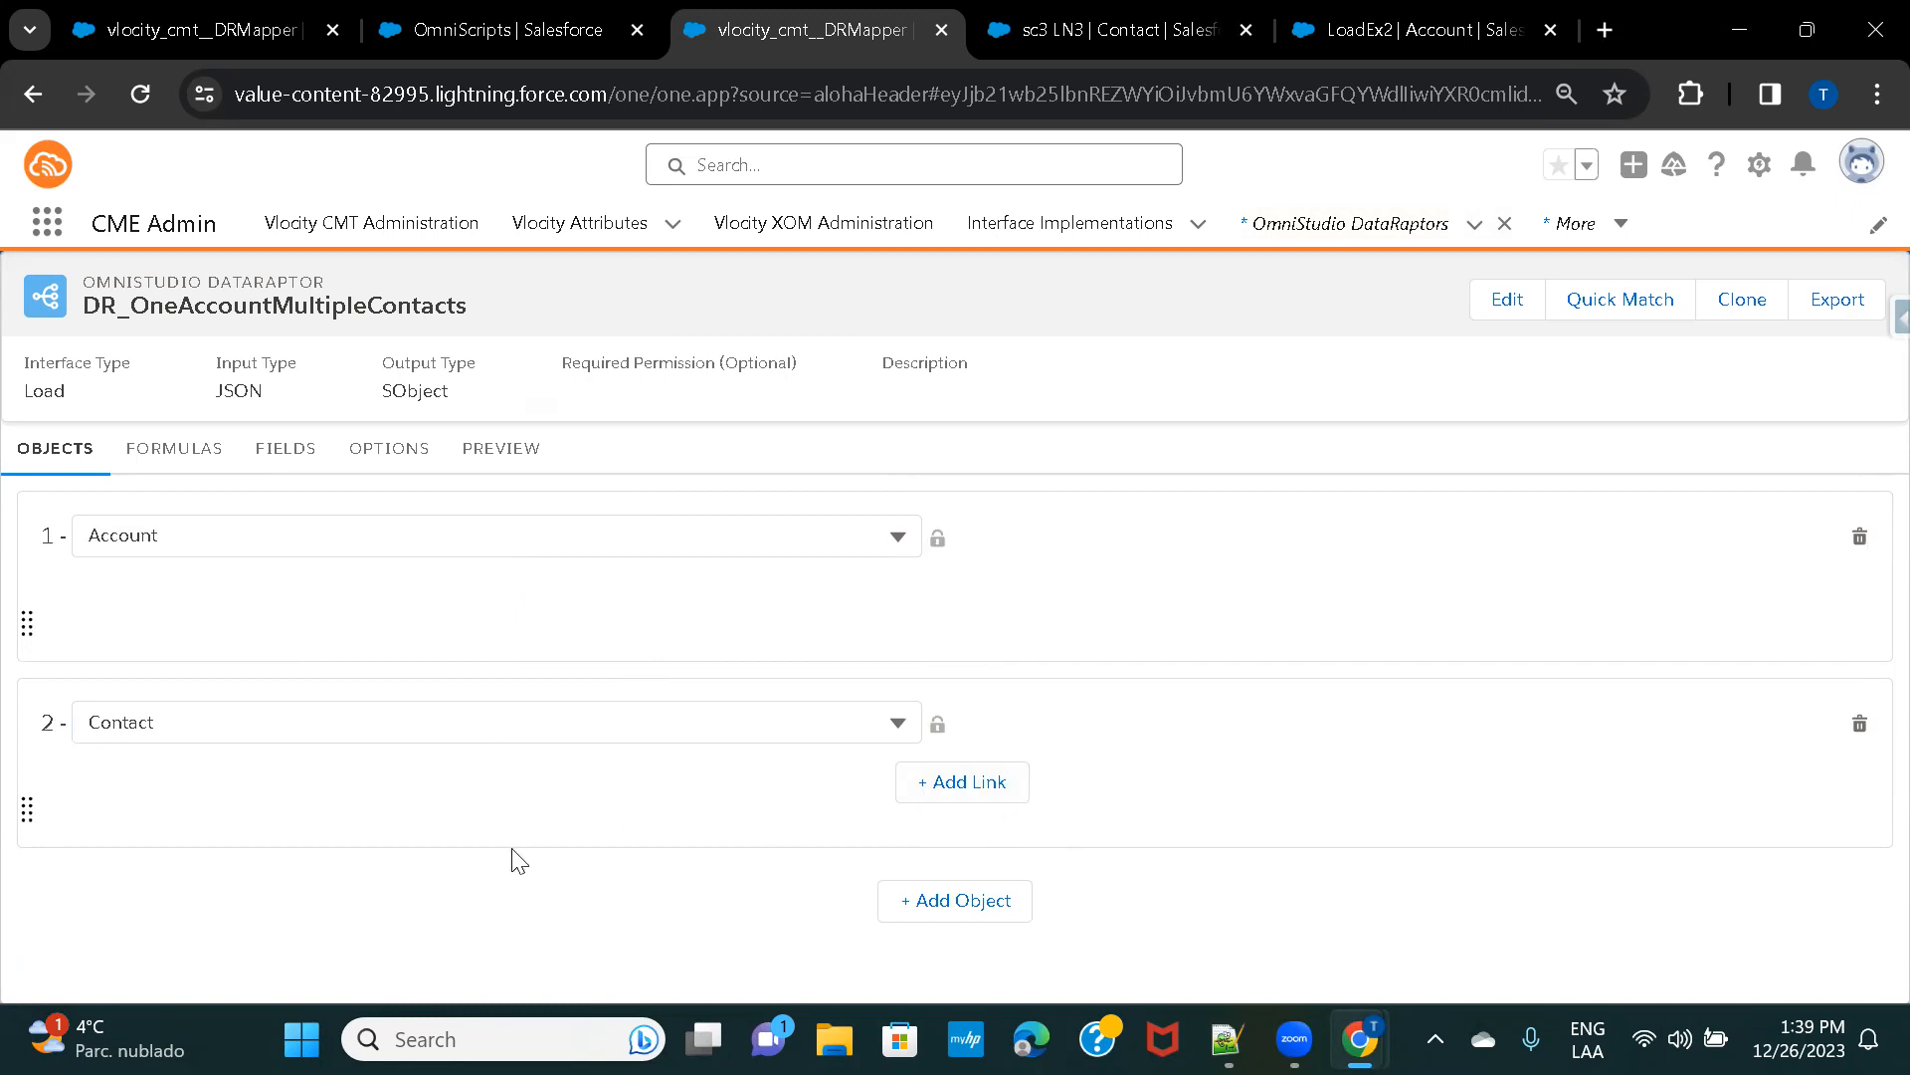
Link the Contact object's AccountId field to the Id of 1 - Account.
{"action": "left_click", "coordinate": [987, 806]}
{"action": "left_click", "coordinate": [529, 807]}
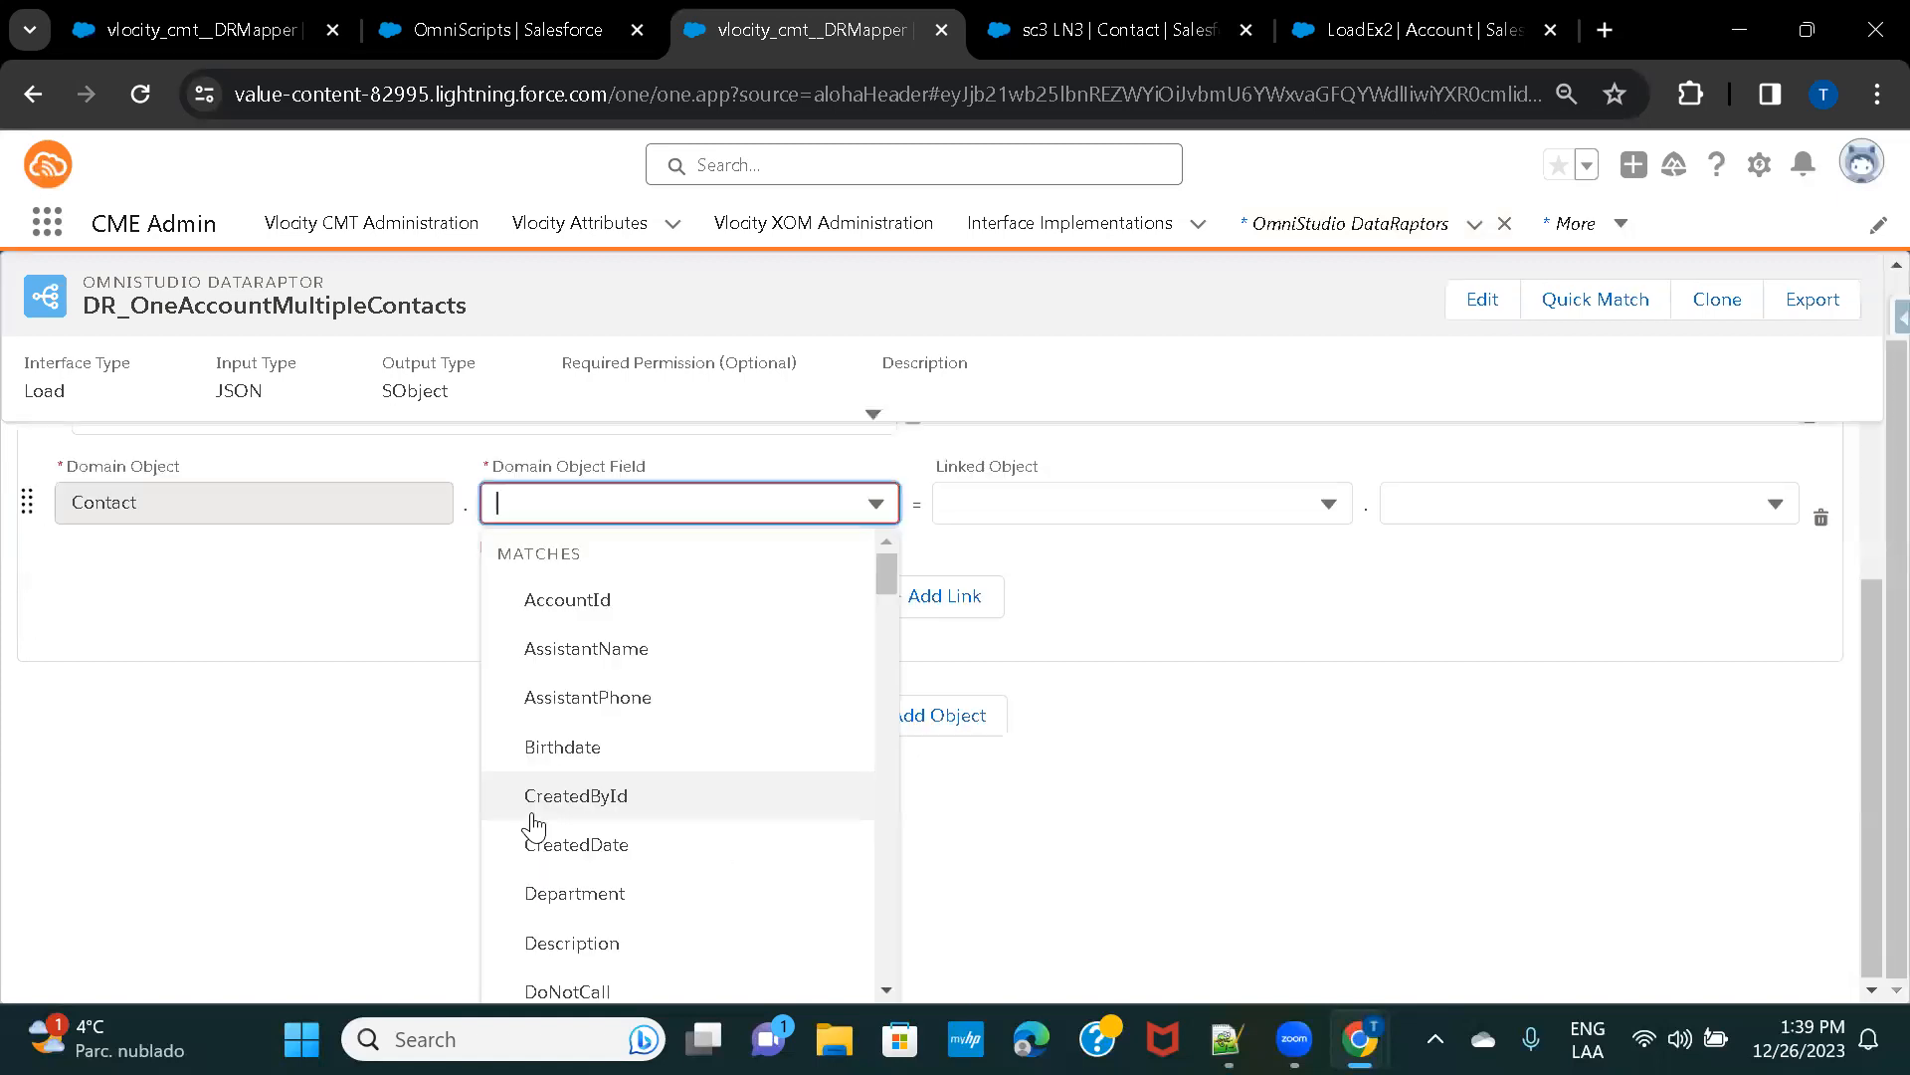
{"action": "left_click", "coordinate": [555, 601]}
{"action": "left_click", "coordinate": [1098, 761]}
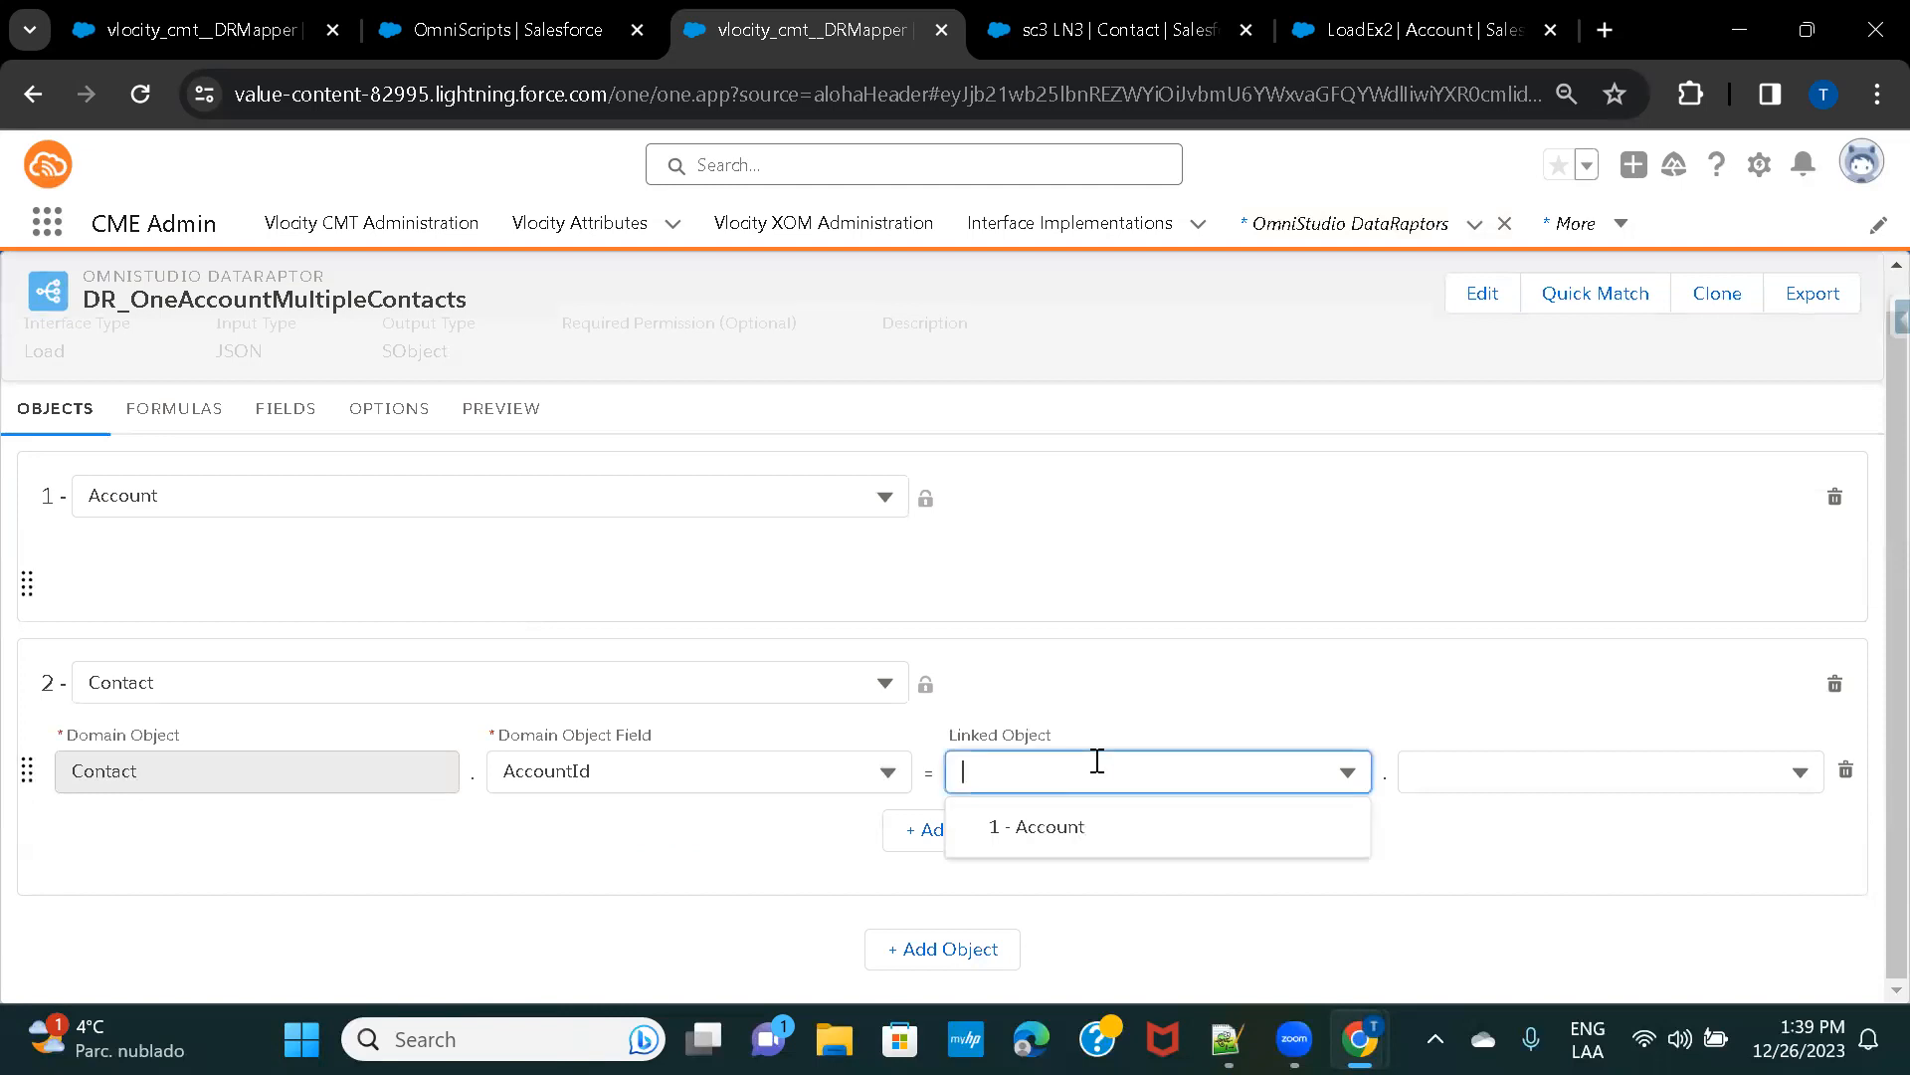
{"action": "left_click", "coordinate": [1070, 833]}
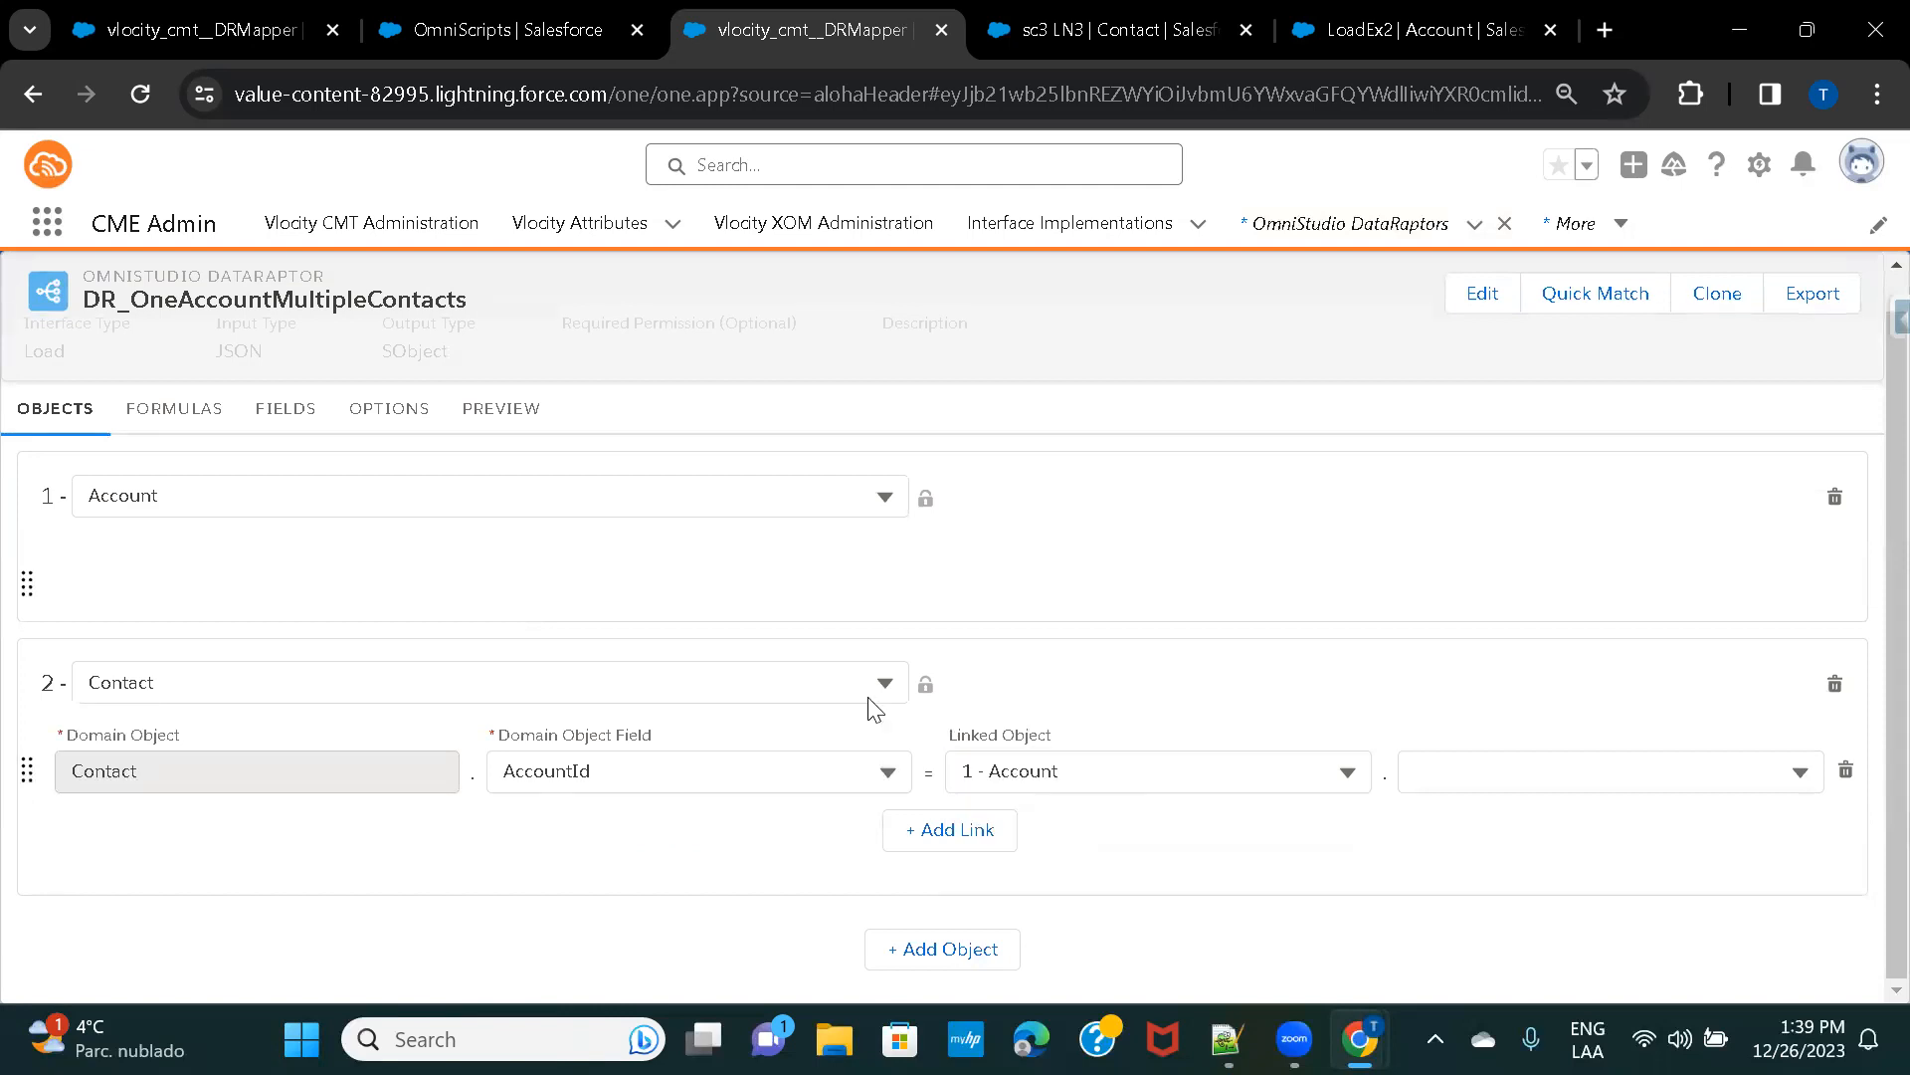
{"action": "left_click", "coordinate": [1514, 785]}
{"action": "type", "text": "Id"}
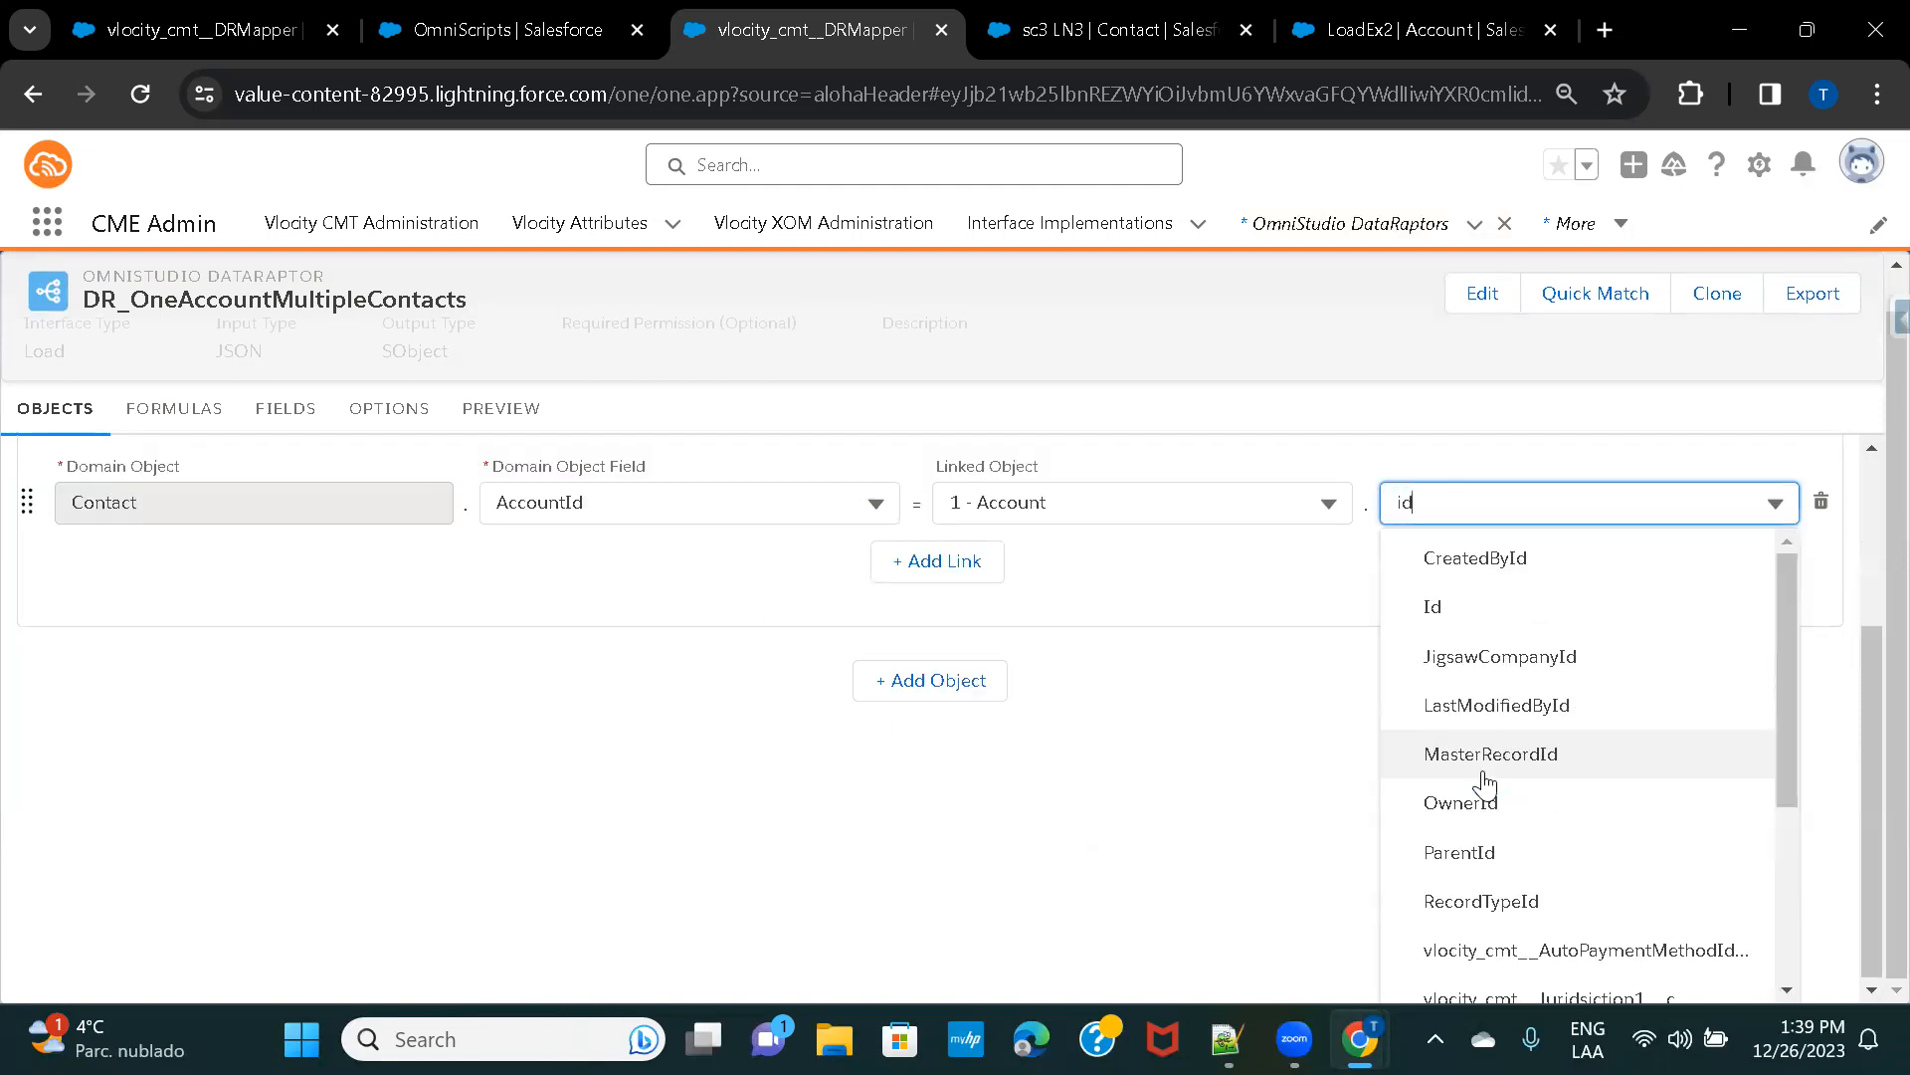
{"action": "left_click", "coordinate": [1460, 612]}
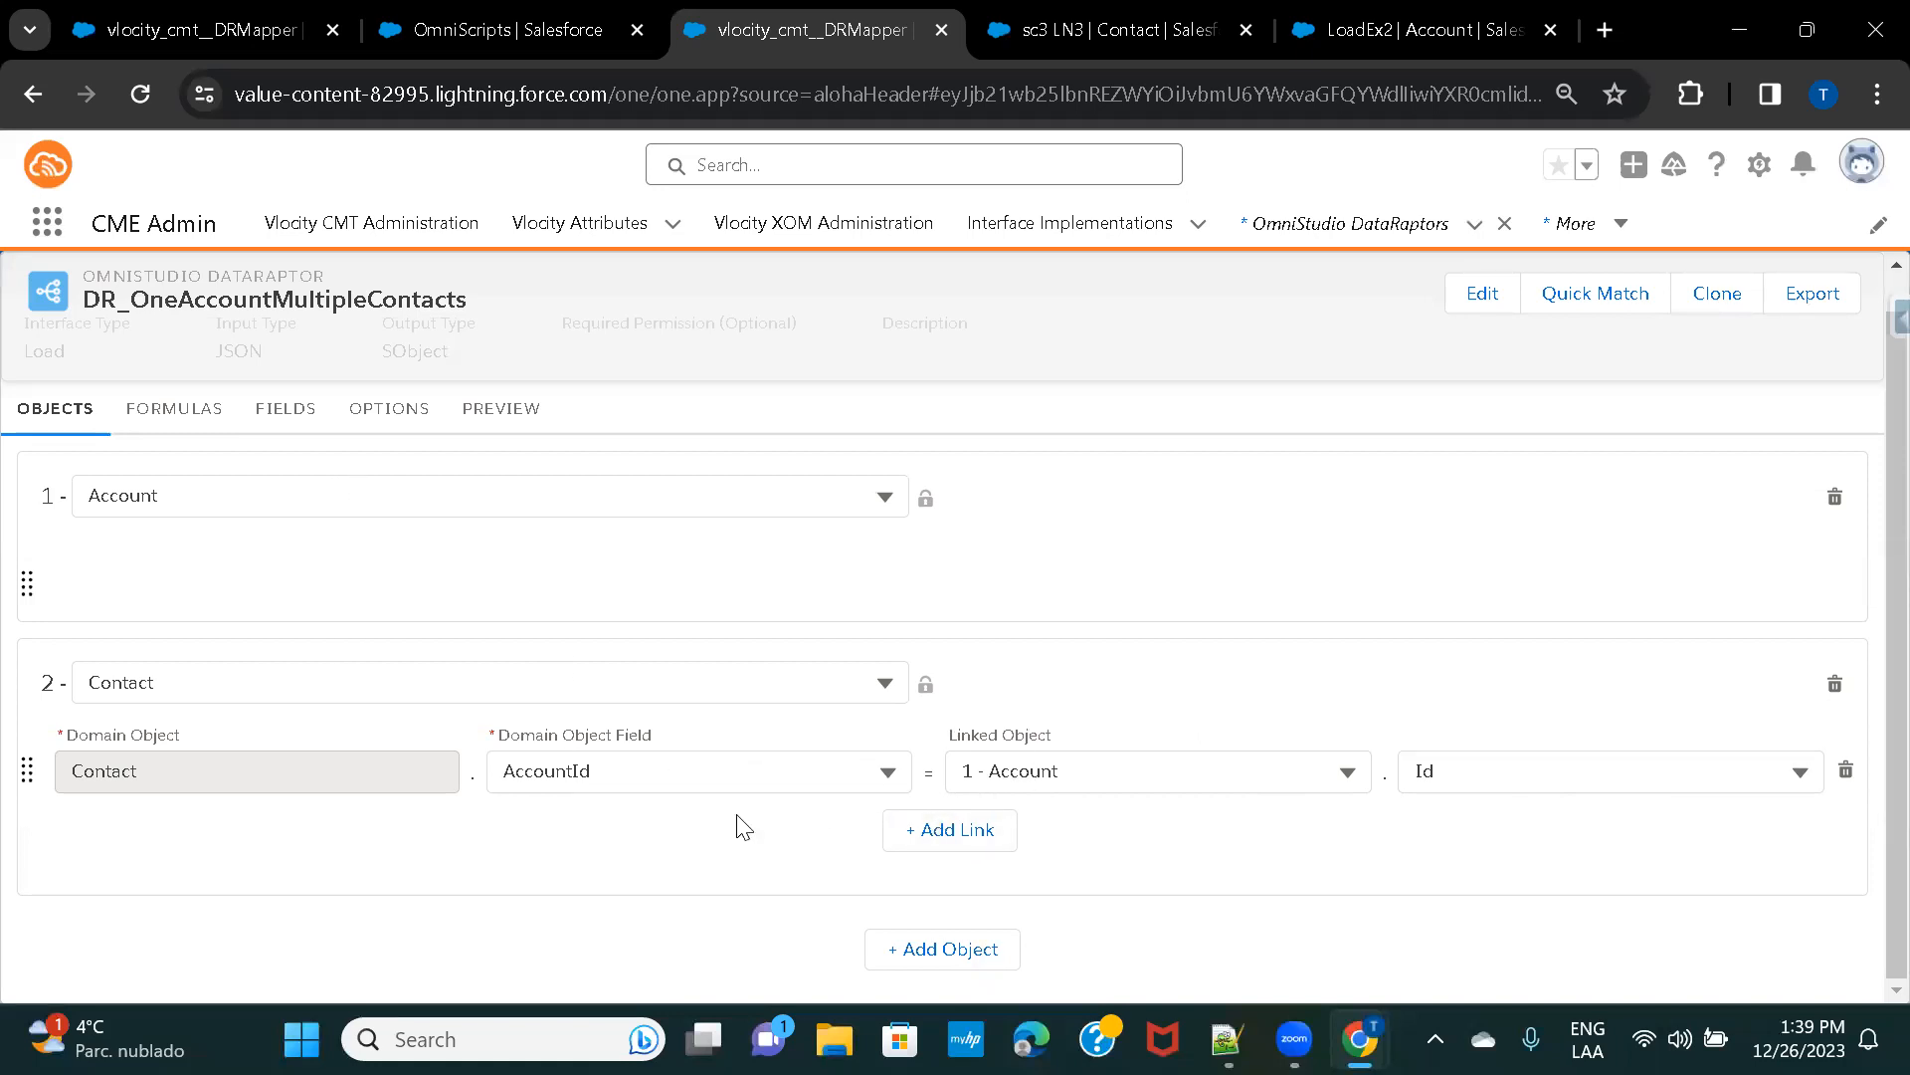
Add an Account field mapping from the input JSON path AccountName to the Name field.
{"action": "left_click", "coordinate": [287, 430]}
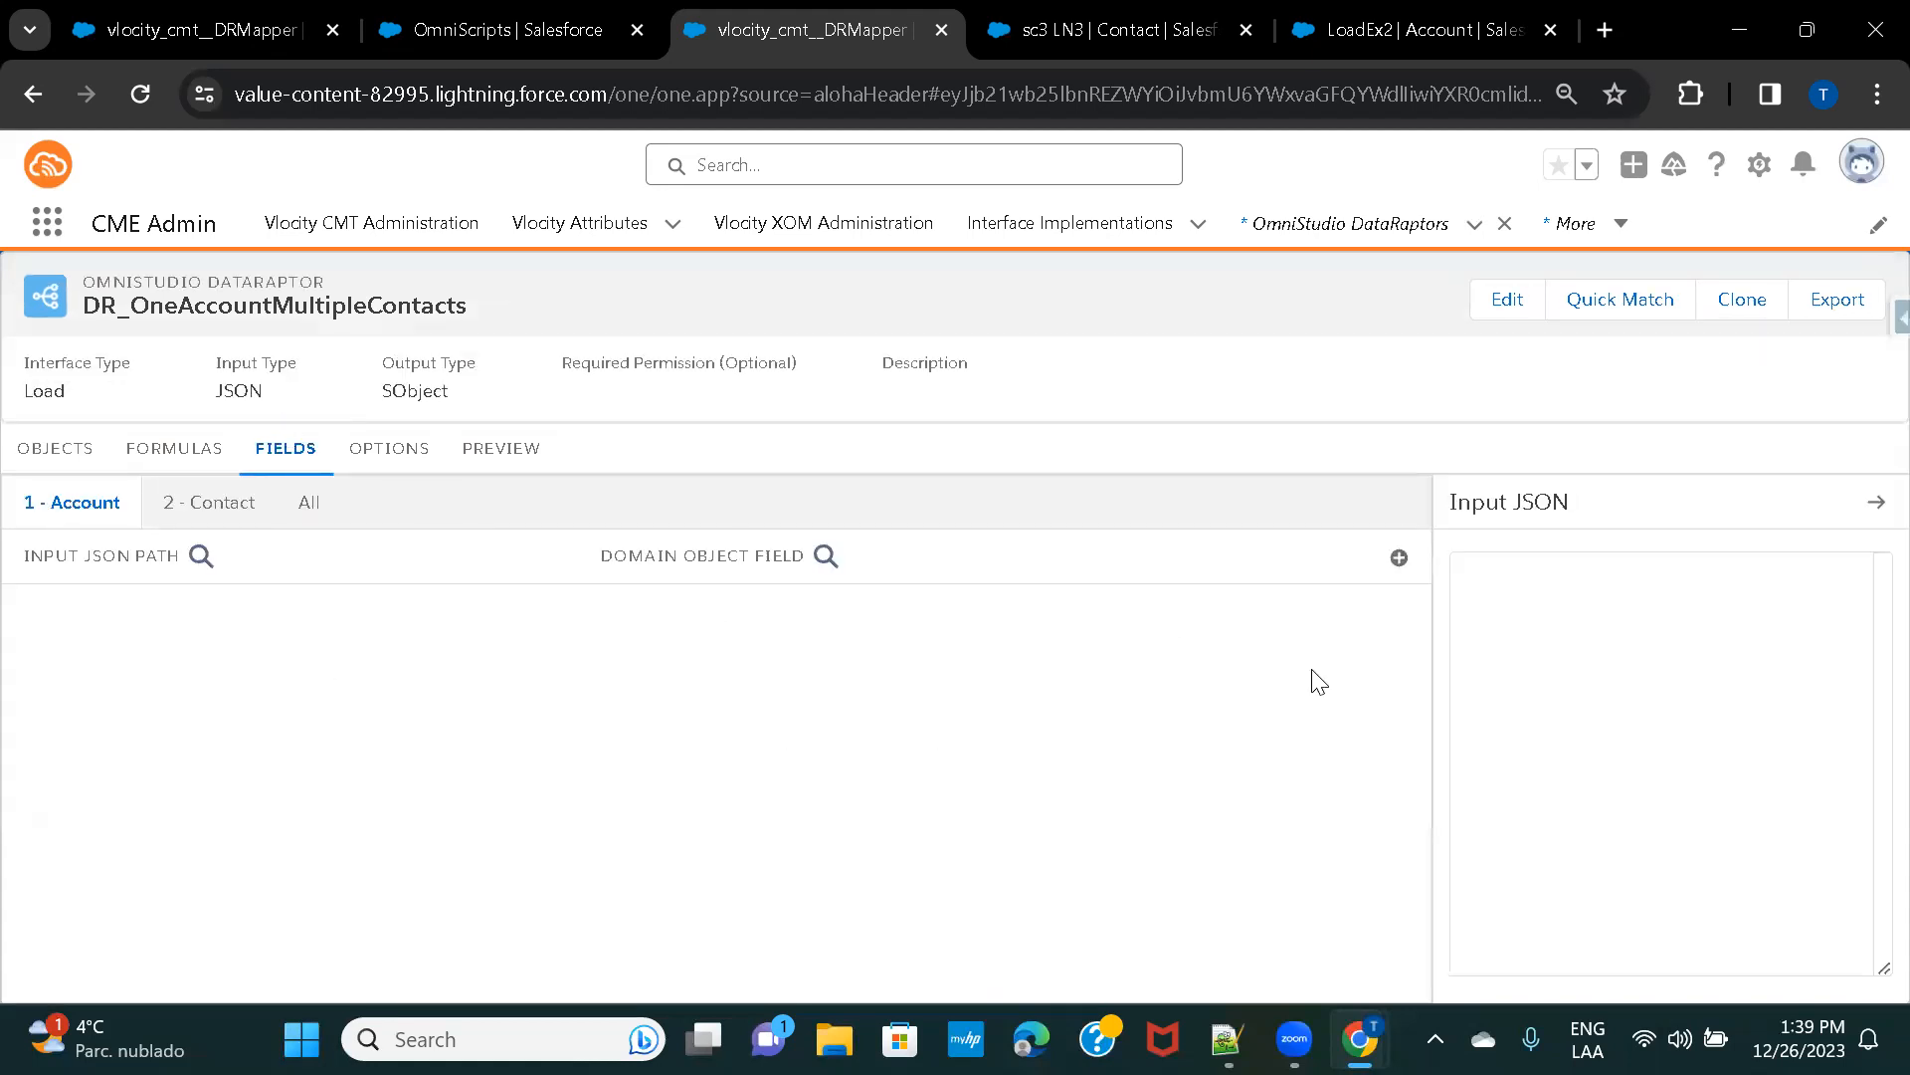
{"action": "left_click", "coordinate": [1399, 557]}
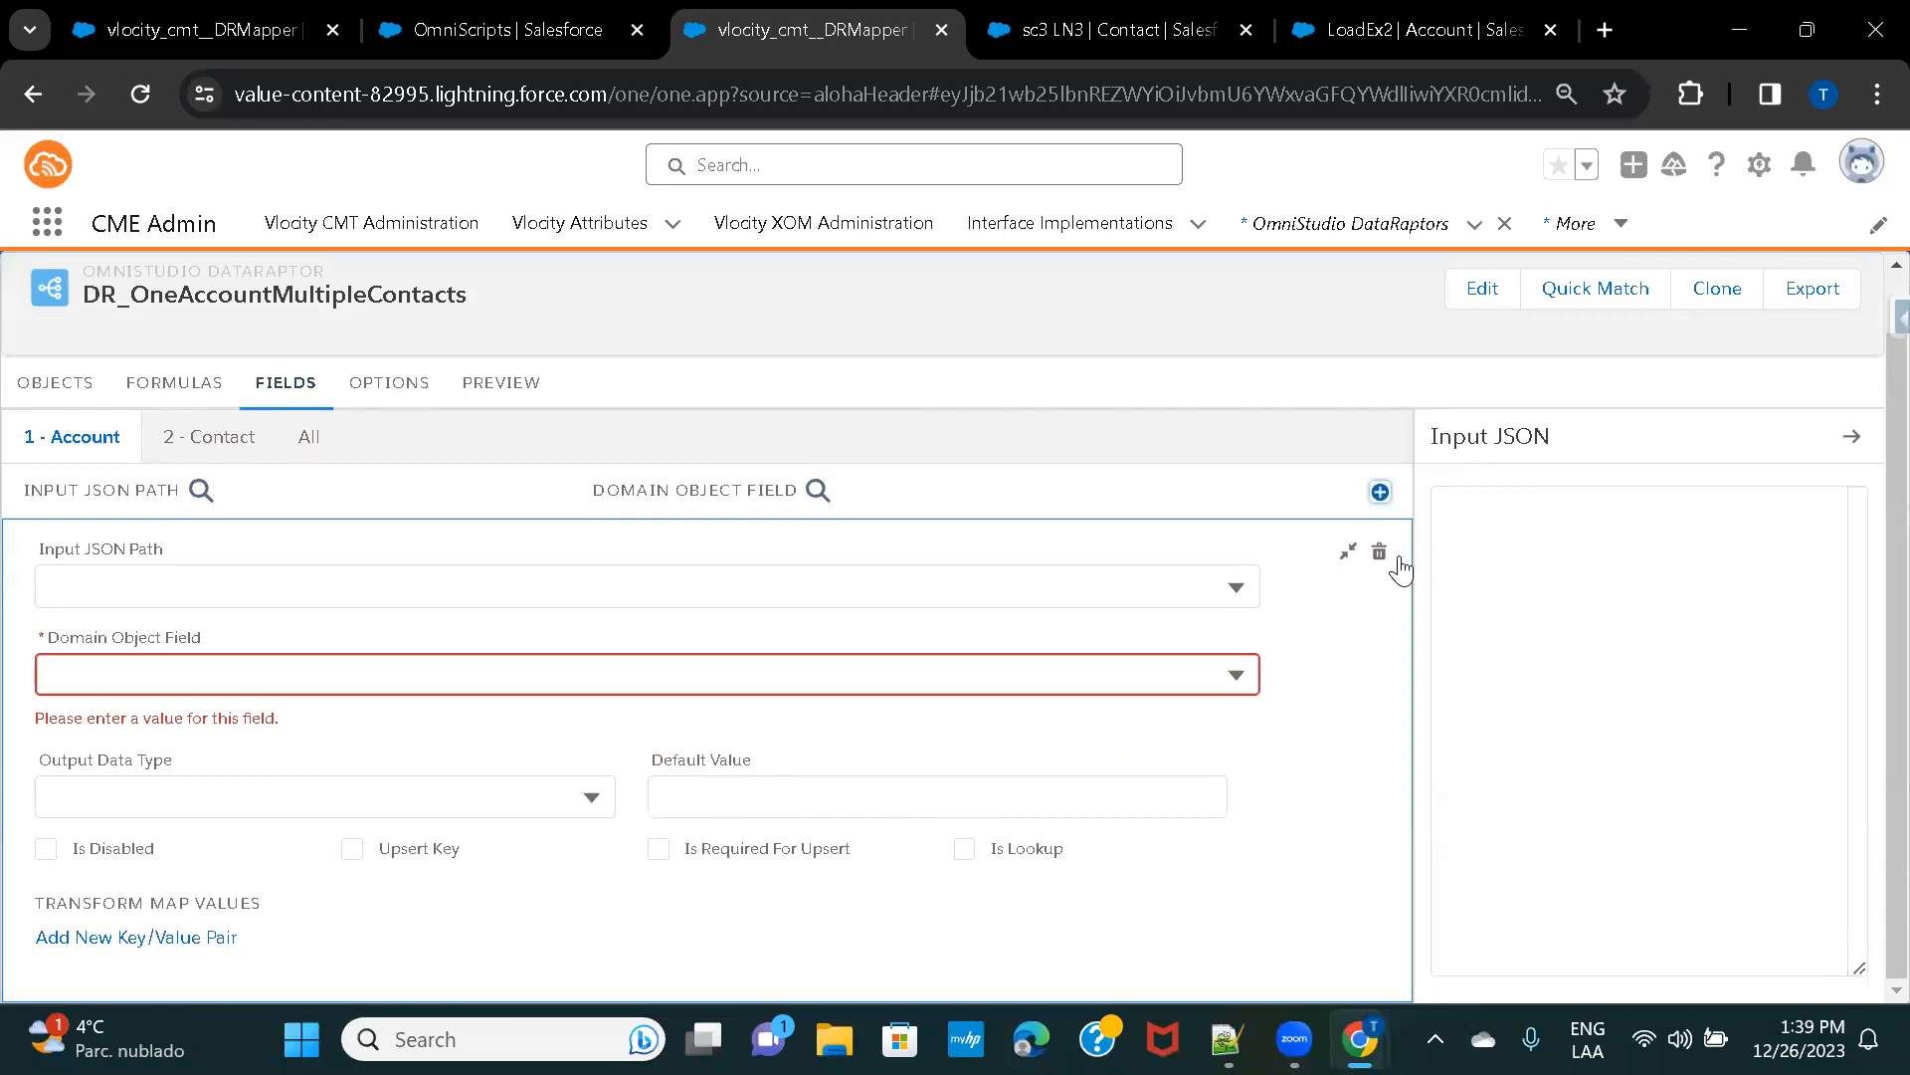
{"action": "left_click", "coordinate": [282, 582]}
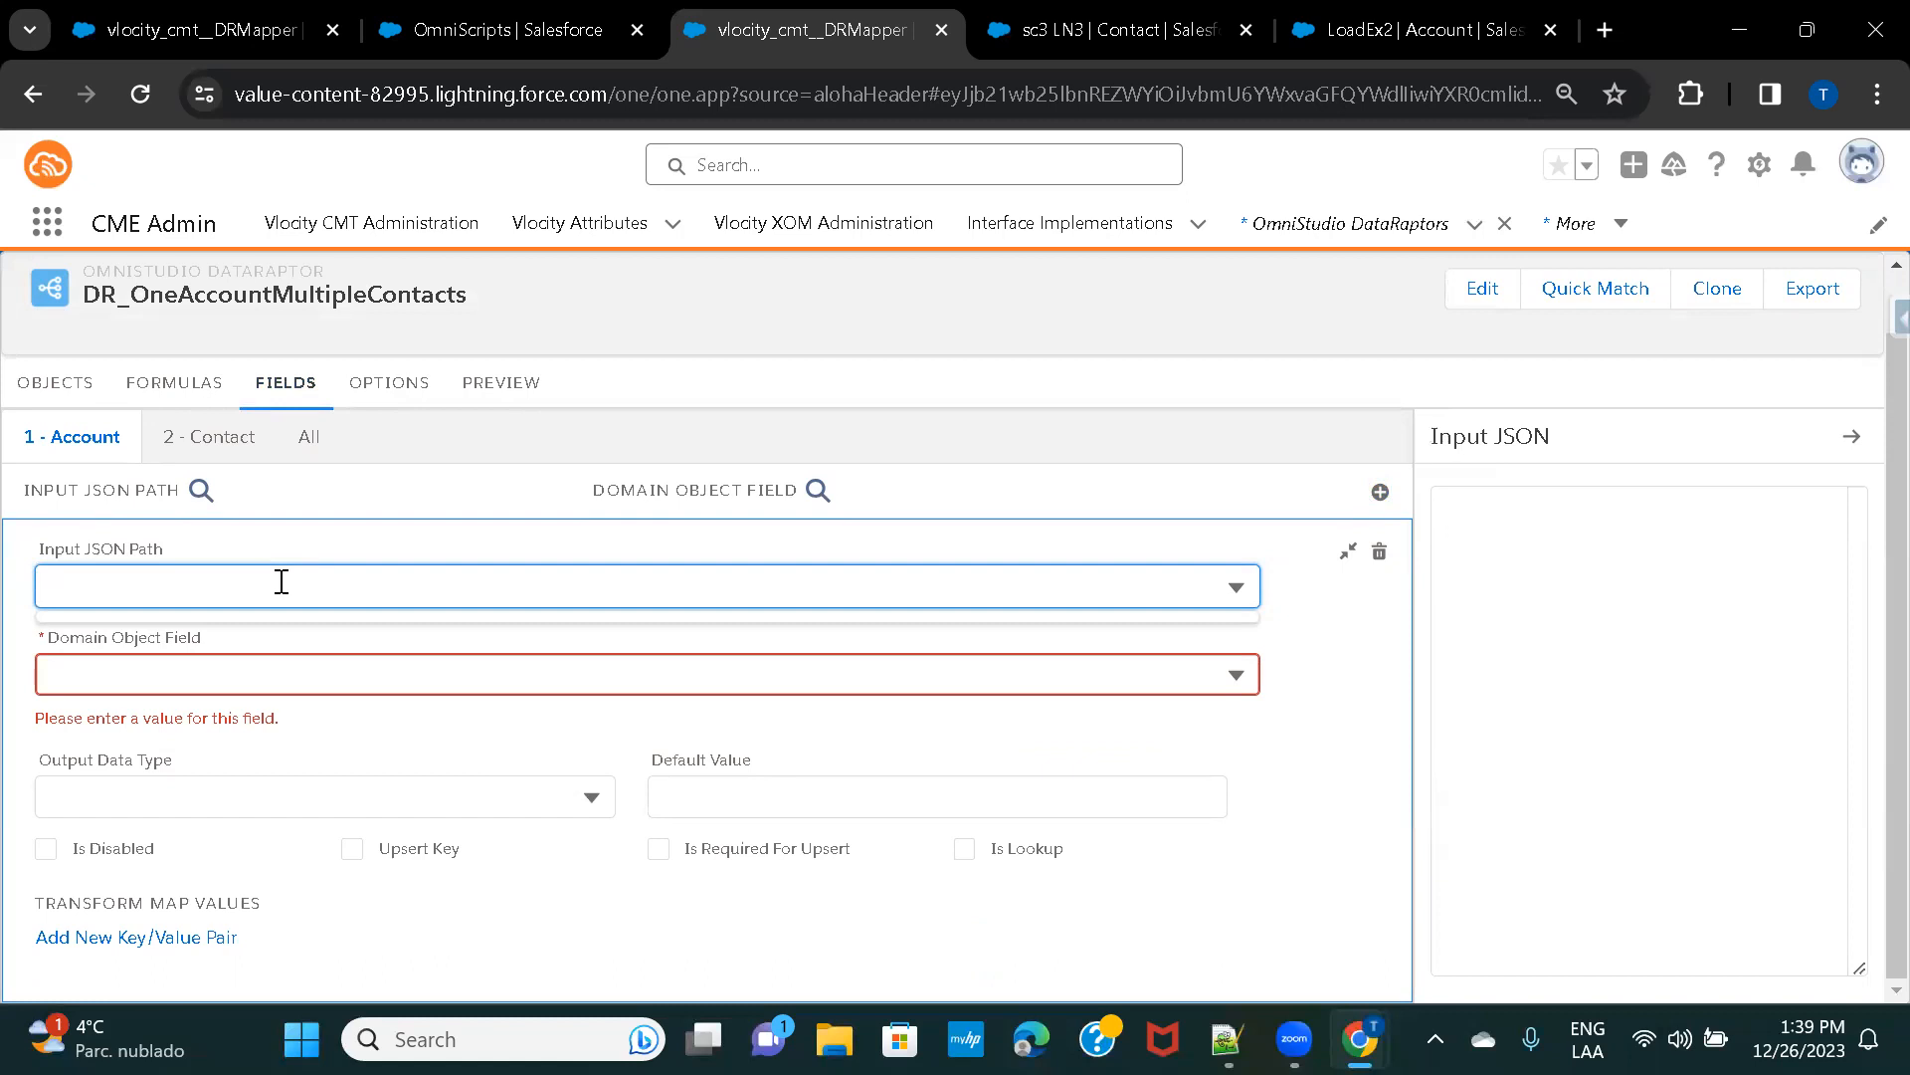
{"action": "type", "text": "A"}
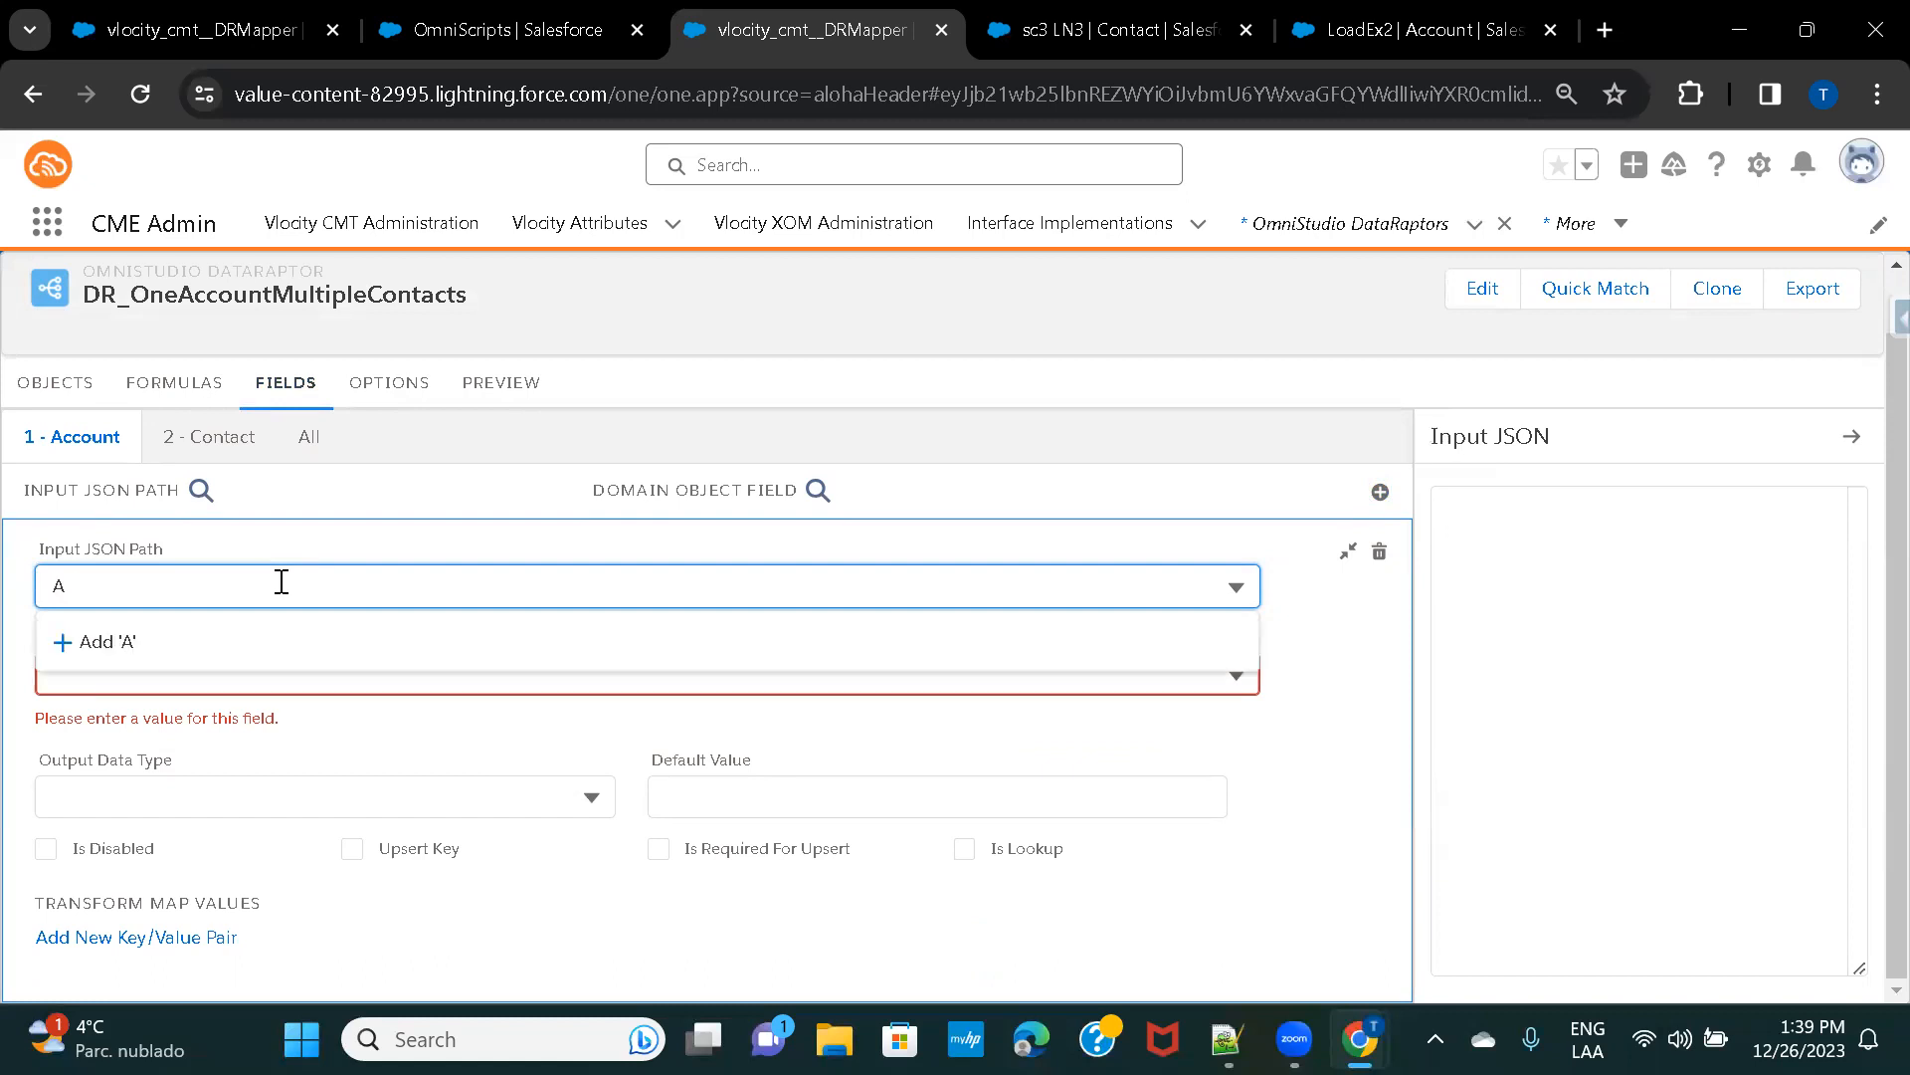
{"action": "type", "text": "ccountName"}
{"action": "left_click", "coordinate": [206, 645]}
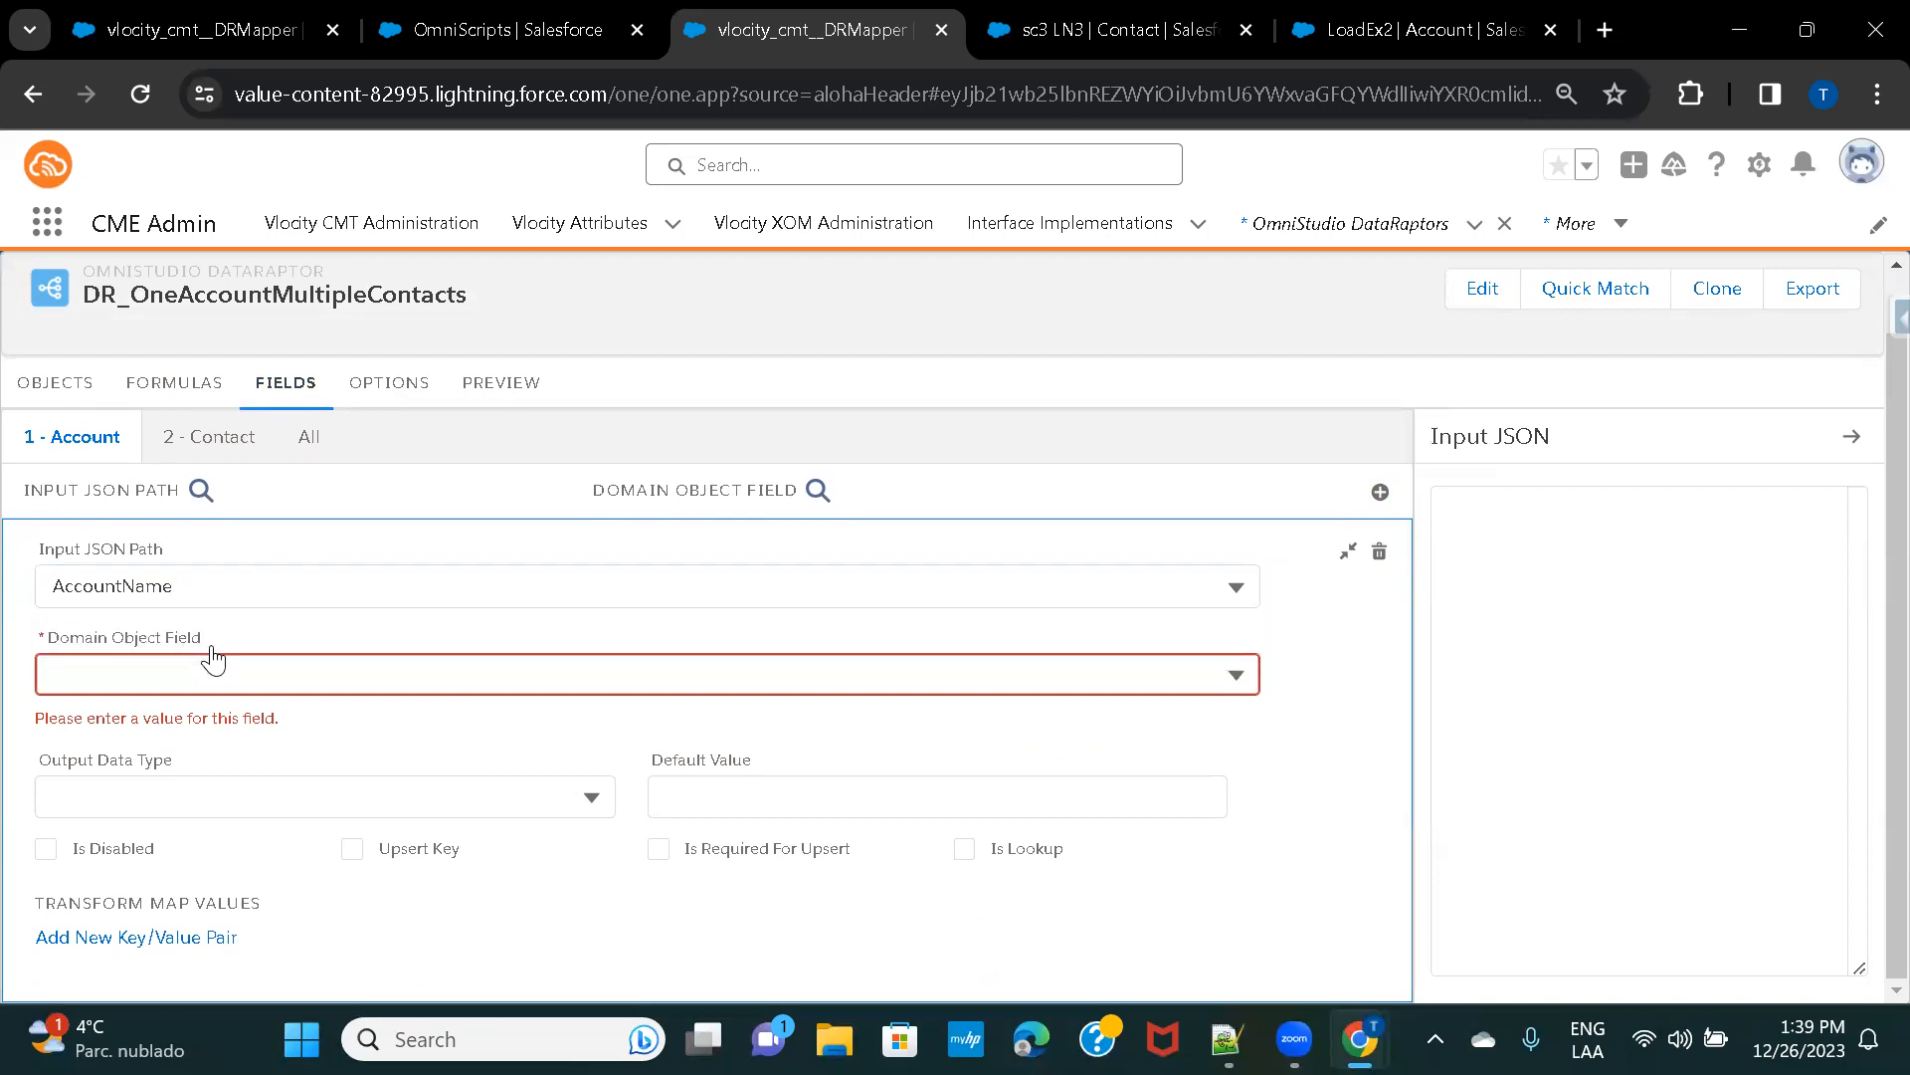
{"action": "left_click", "coordinate": [150, 675]}
{"action": "type", "text": "name"}
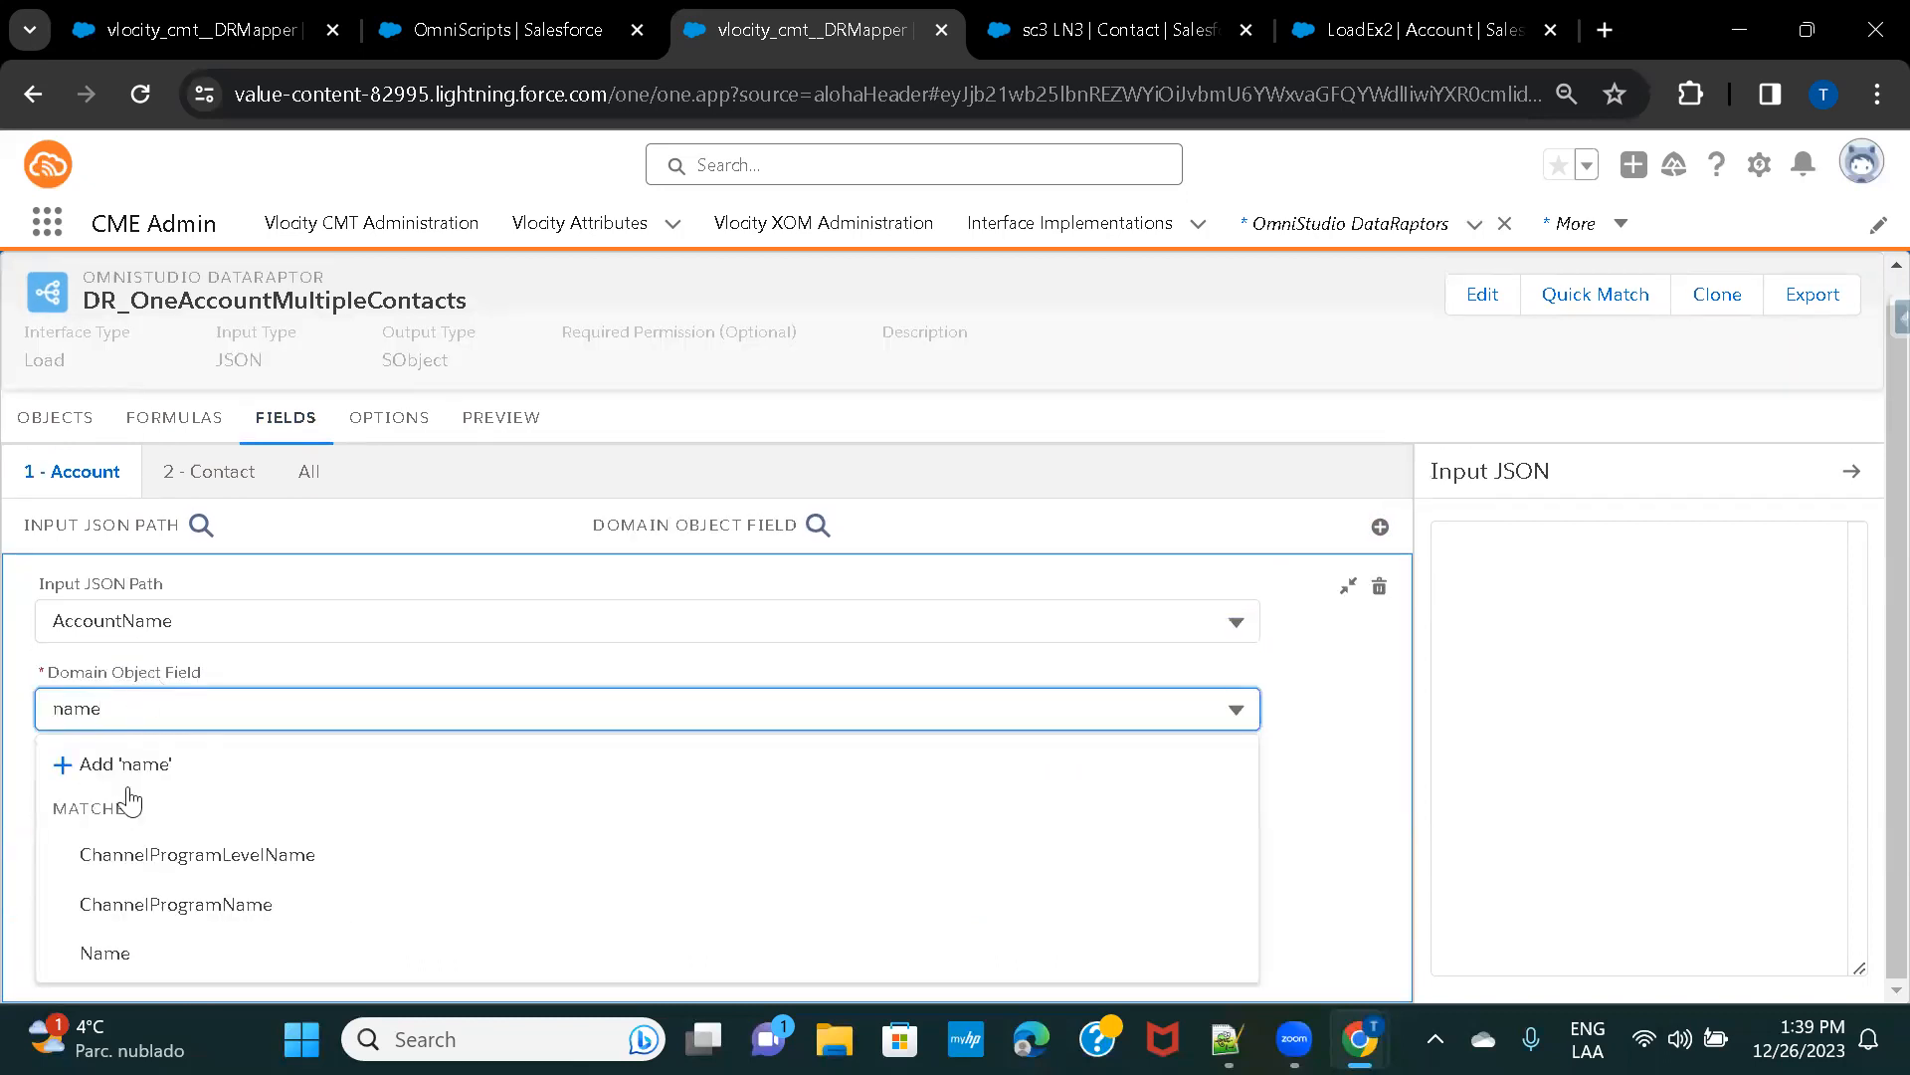
{"action": "left_click", "coordinate": [121, 958]}
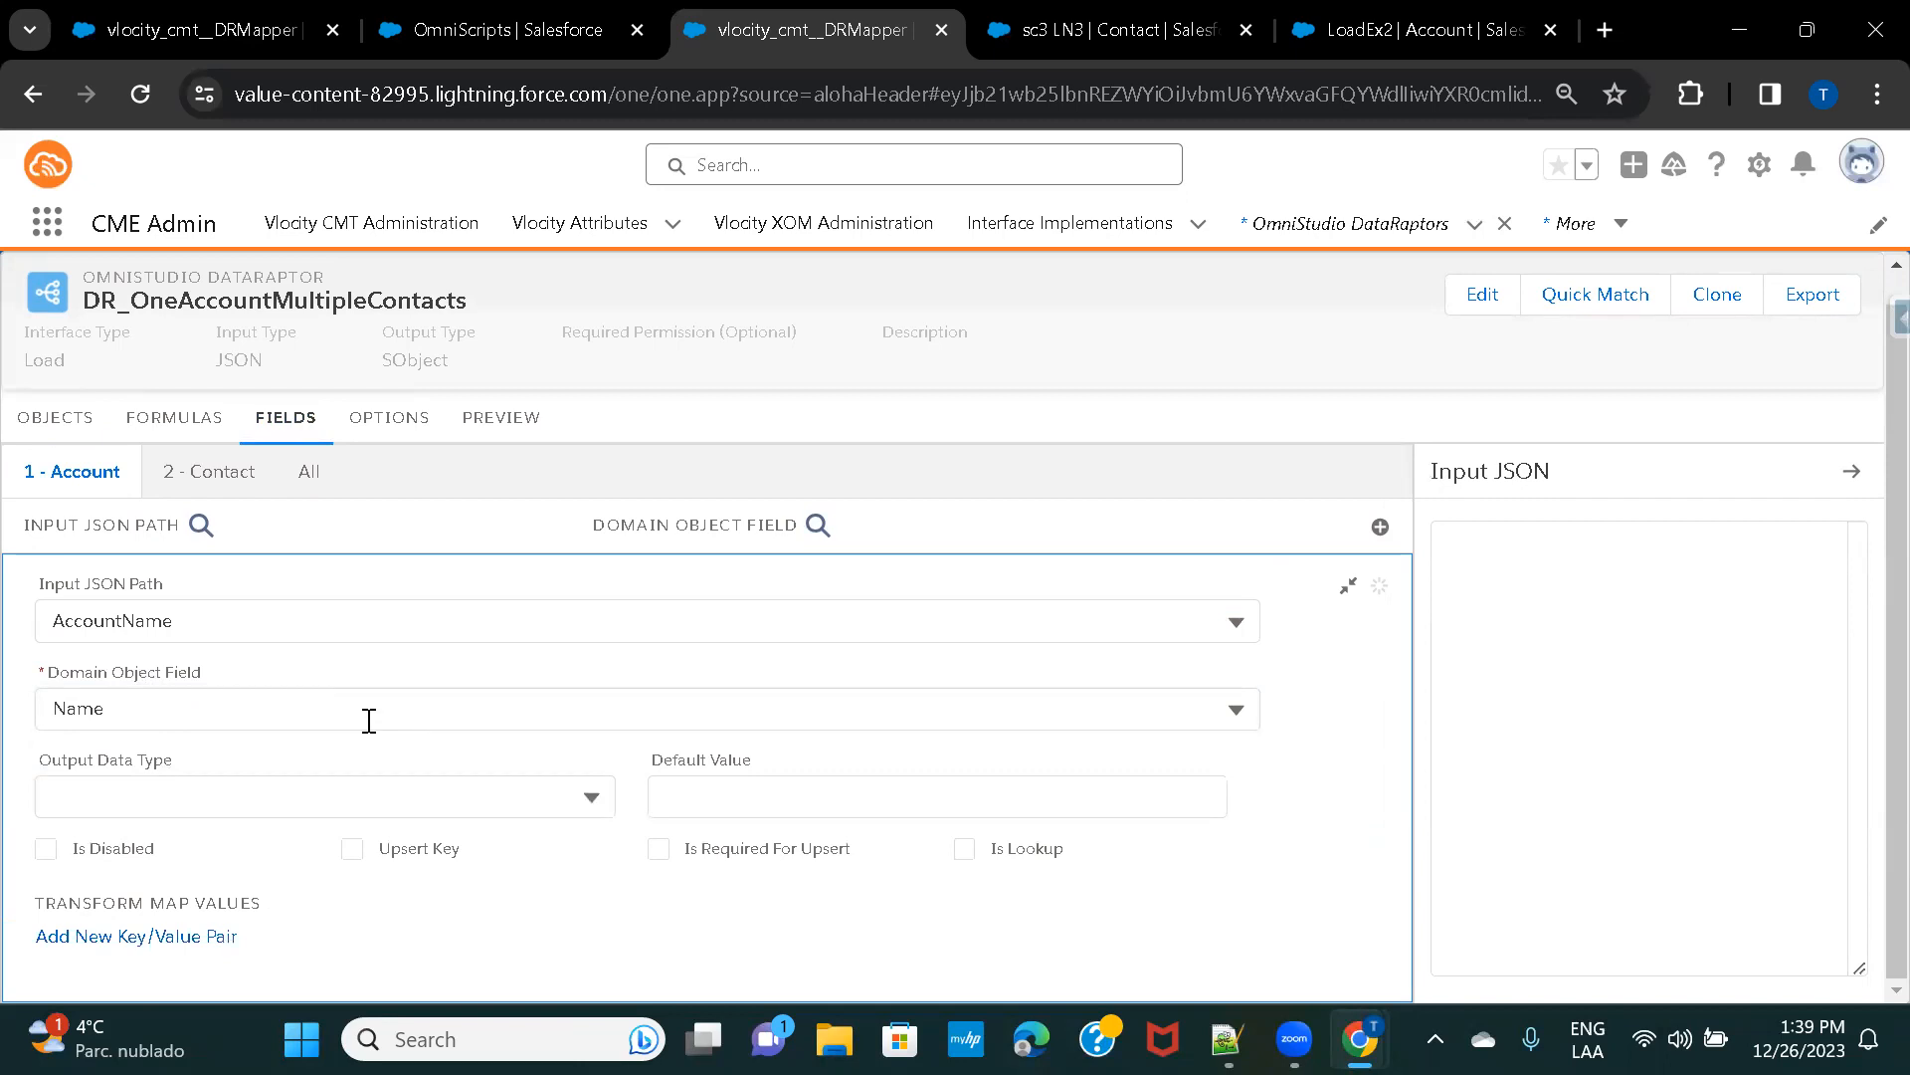
Copy the JSON with FirstName, LastName and Phone from the Notepad++ notes into the Input JSON of the Contact field mappings in Chrome.
{"action": "left_click", "coordinate": [214, 482]}
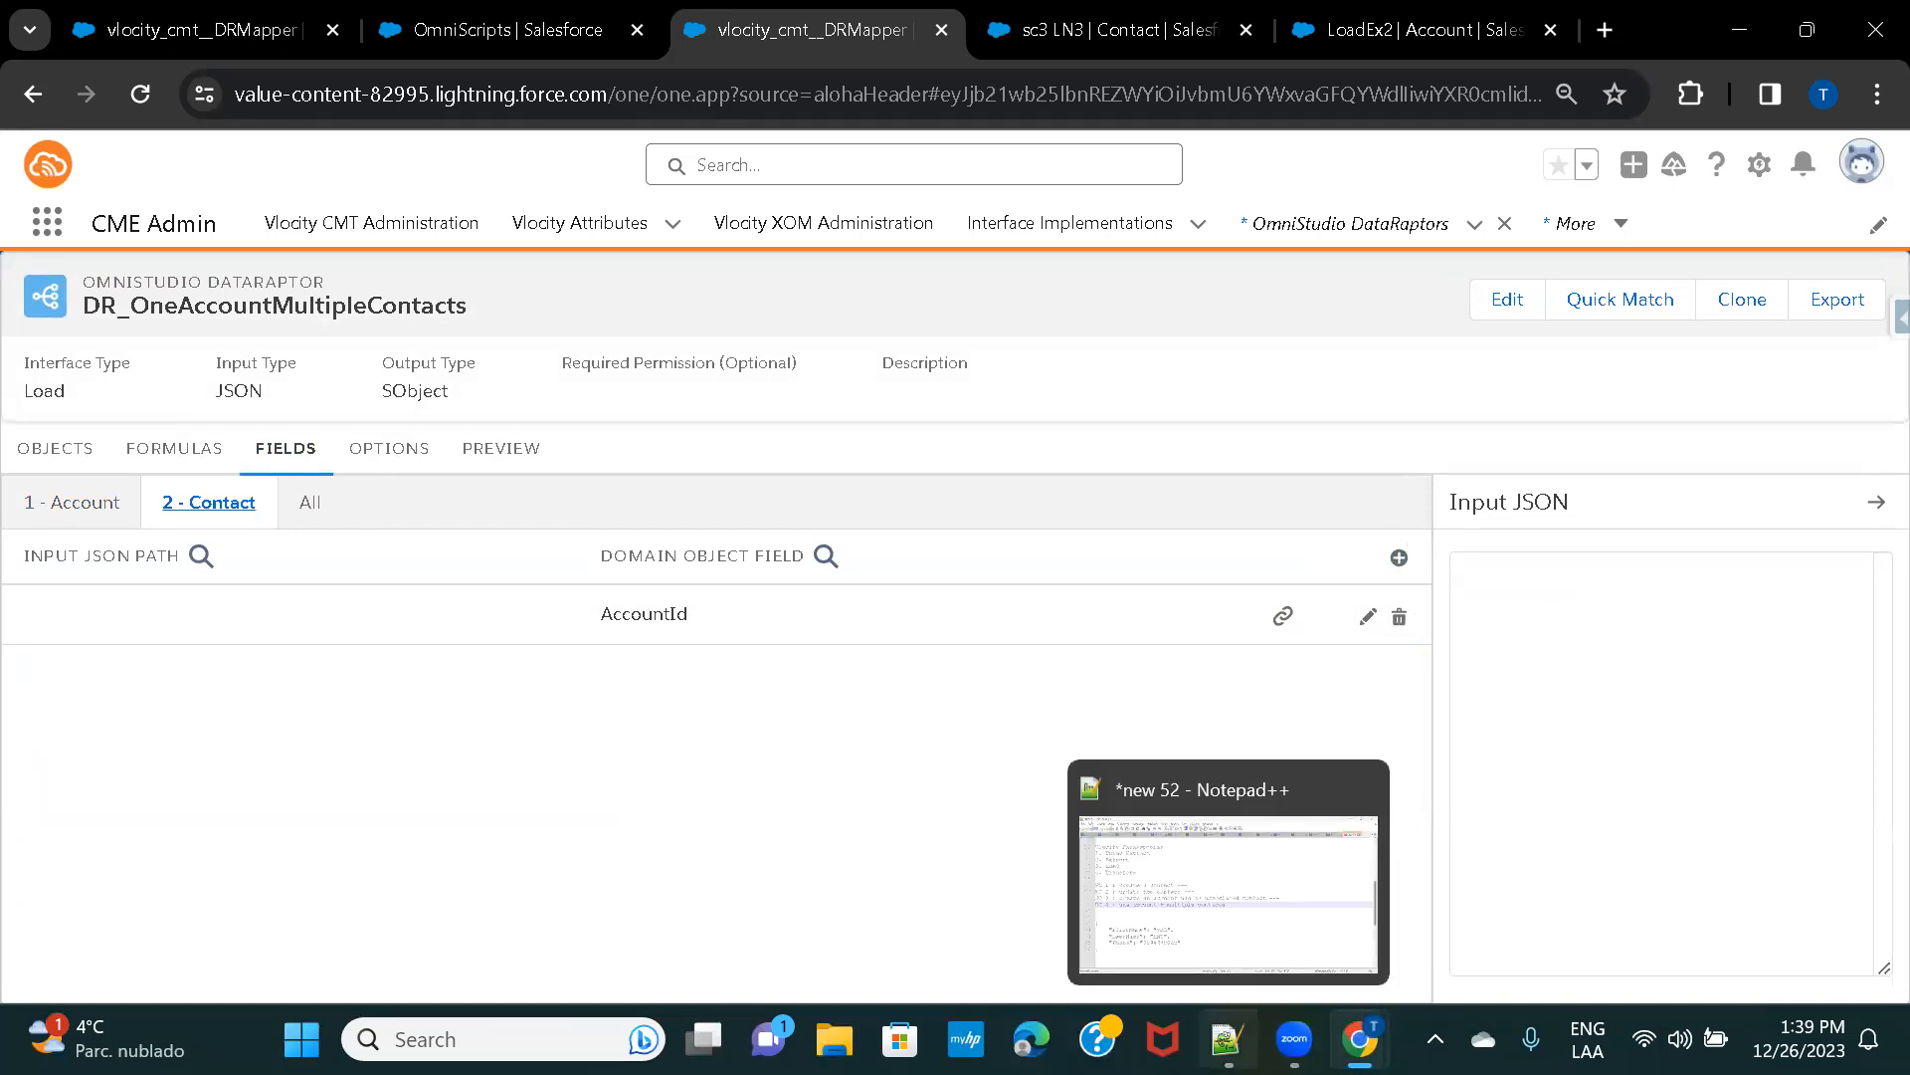
{"action": "left_click", "coordinate": [1227, 1039]}
{"action": "left_click_drag", "start_coordinate": [179, 848], "coordinate": [76, 696]}
{"action": "key", "text": "ctrl+c"}
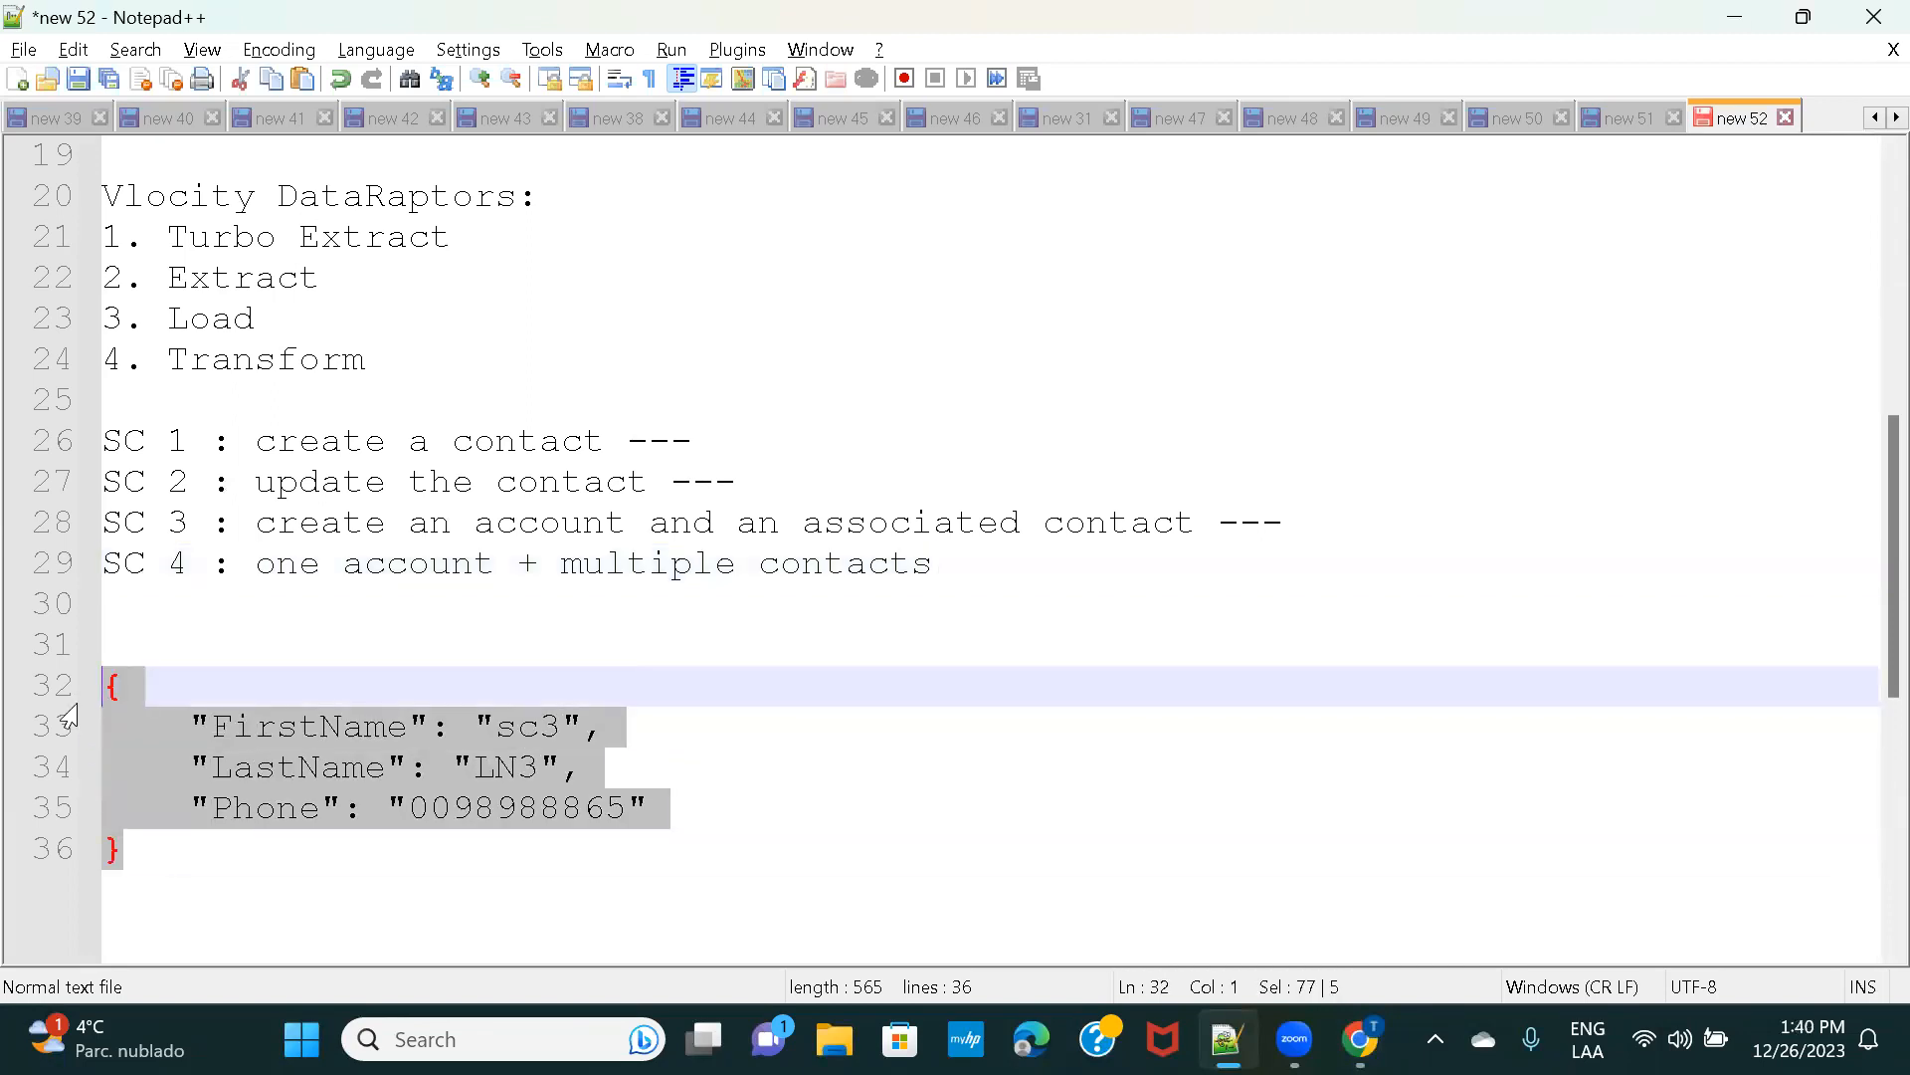
{"action": "key", "text": "alt+Tab"}
{"action": "left_click", "coordinate": [1604, 644]}
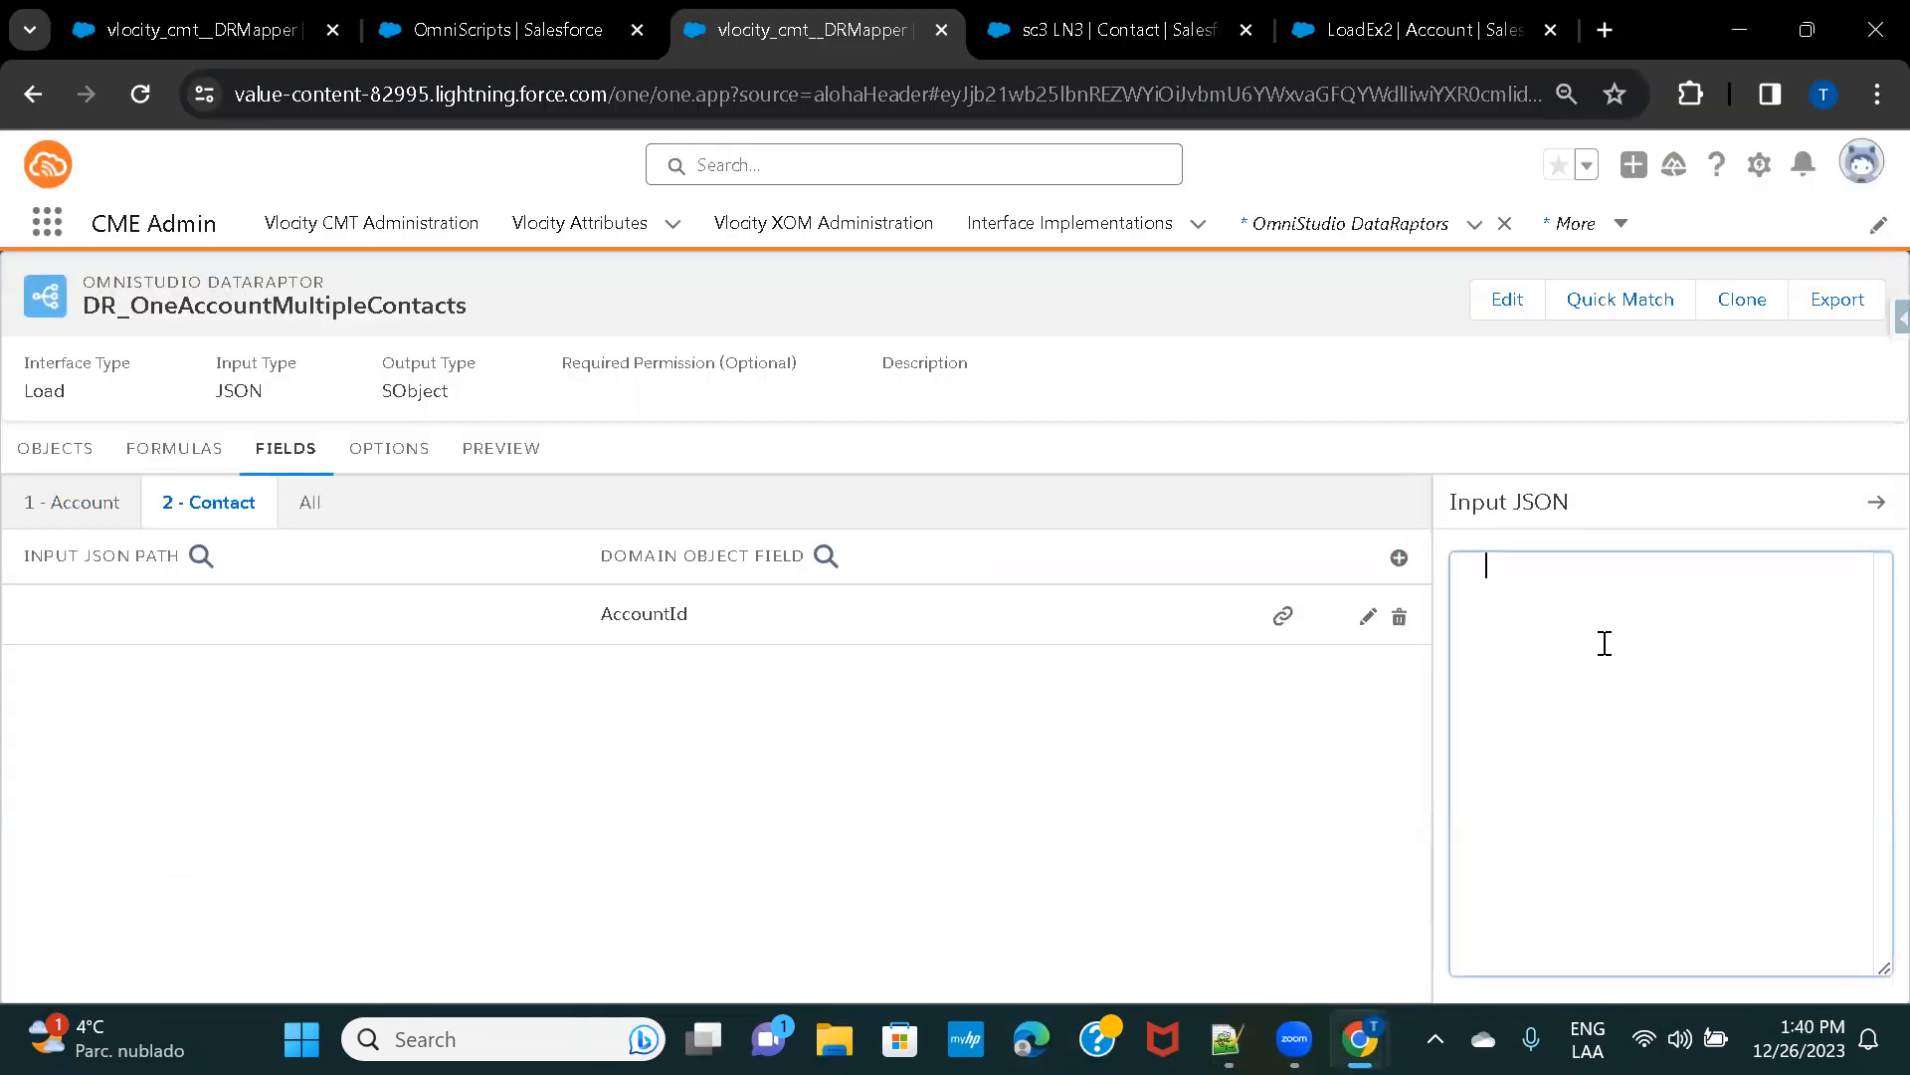
{"action": "key", "text": "ctrl+v"}
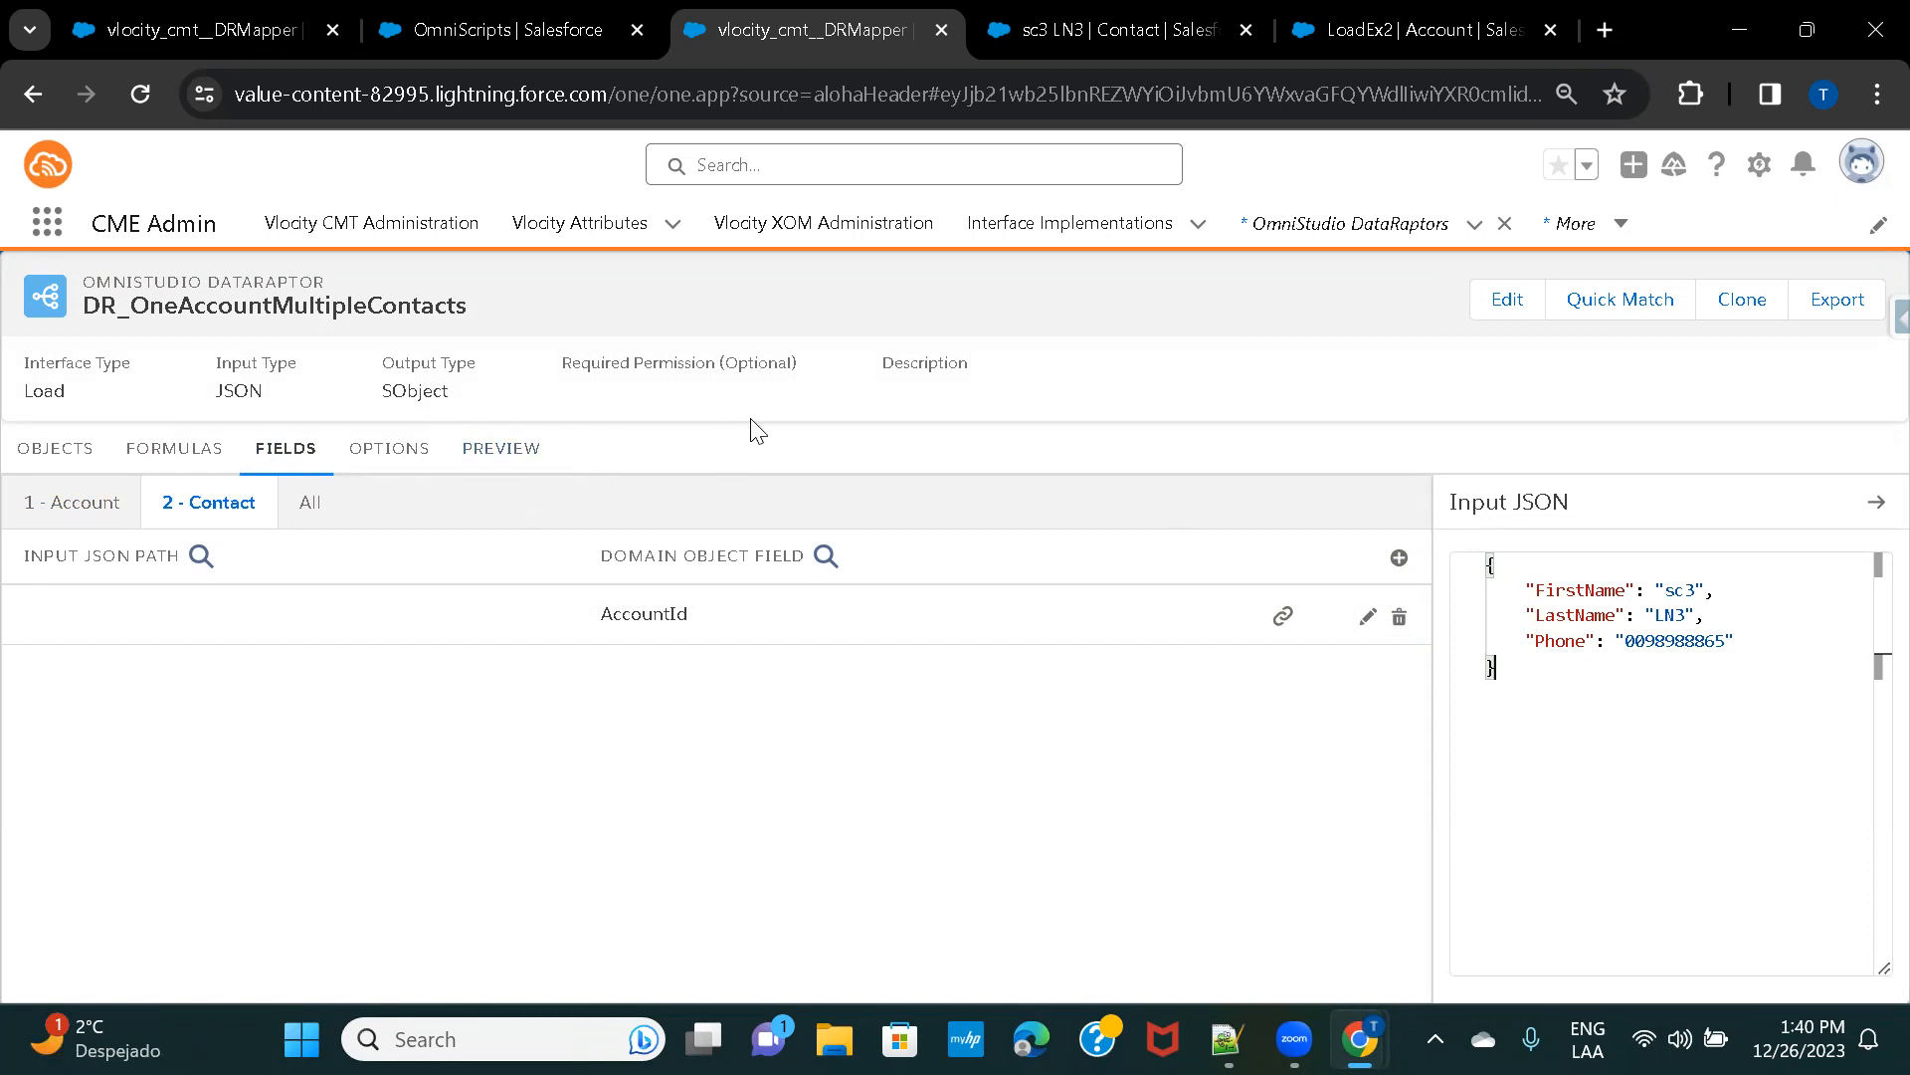
Add a Contact field mapping from the input JSON path FirstName to the FirstName field.
{"action": "left_click", "coordinate": [1399, 557]}
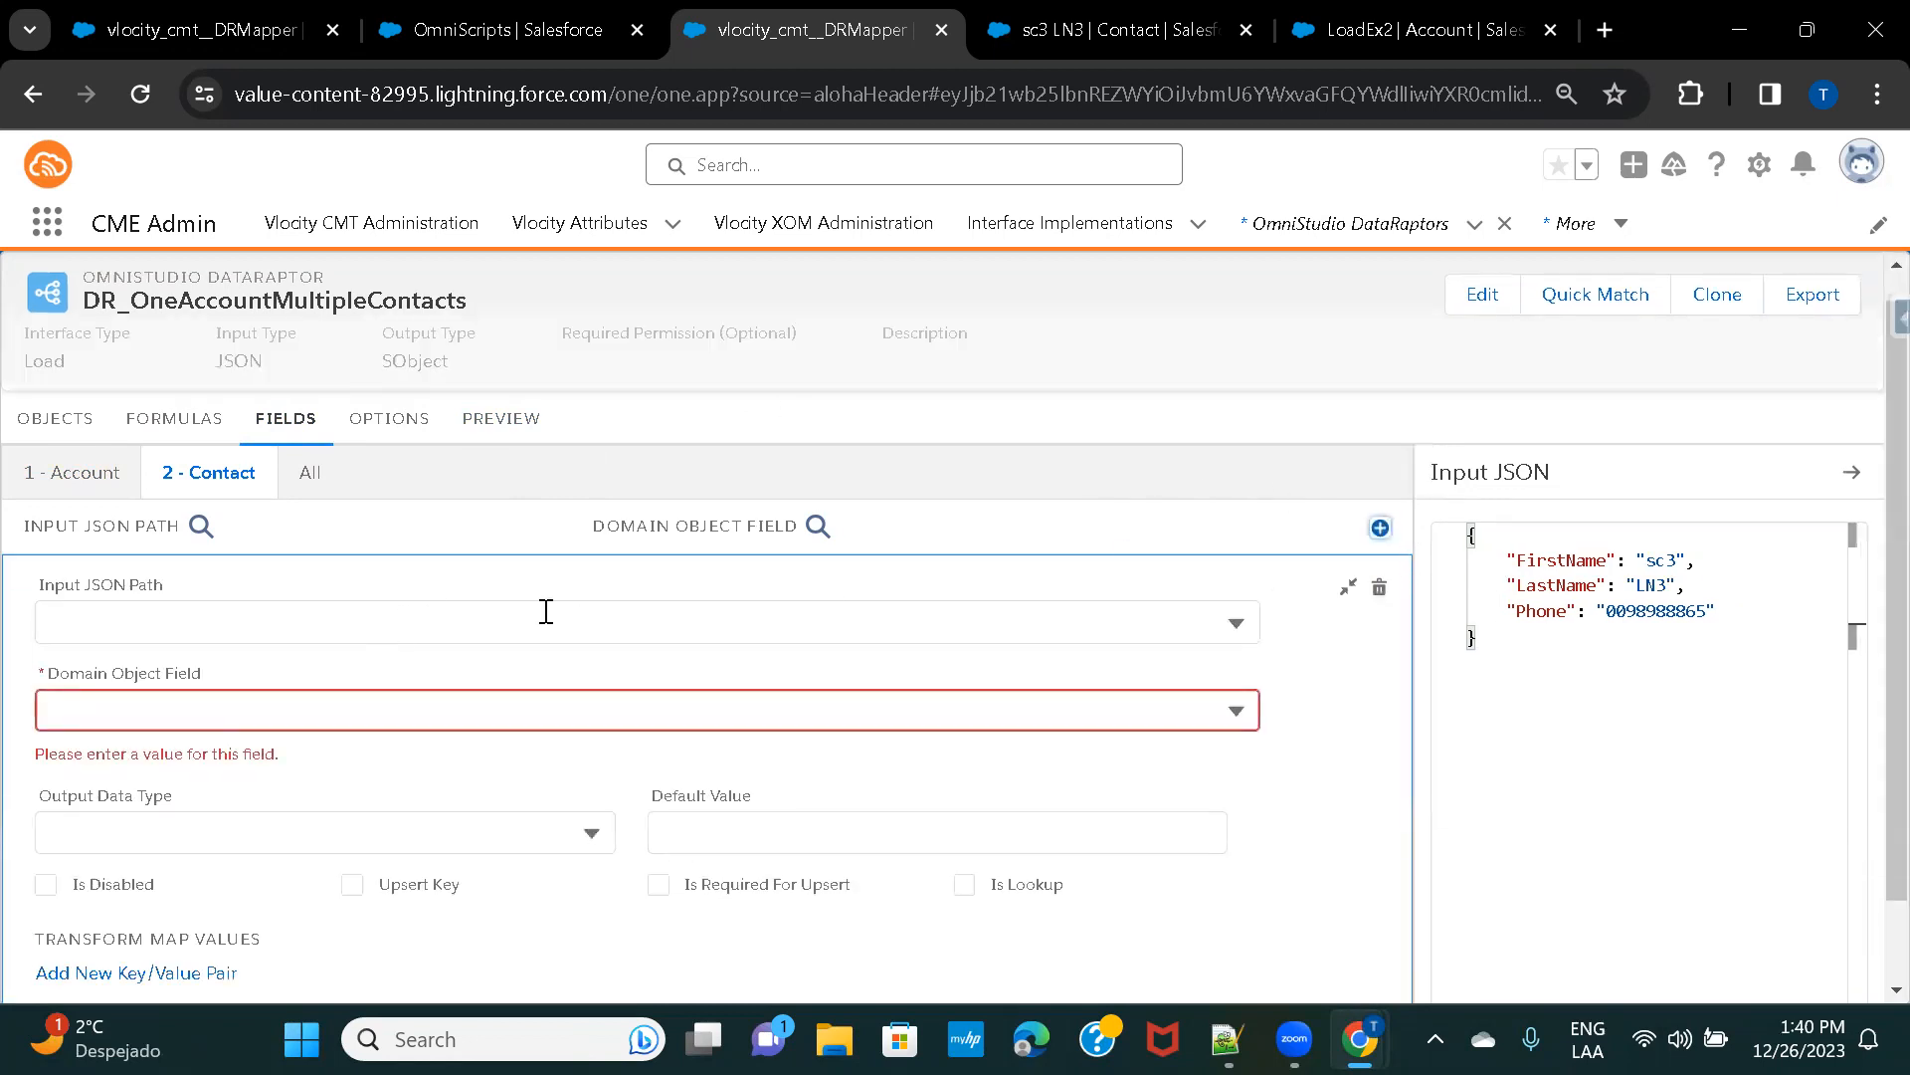
{"action": "left_click", "coordinate": [428, 611]}
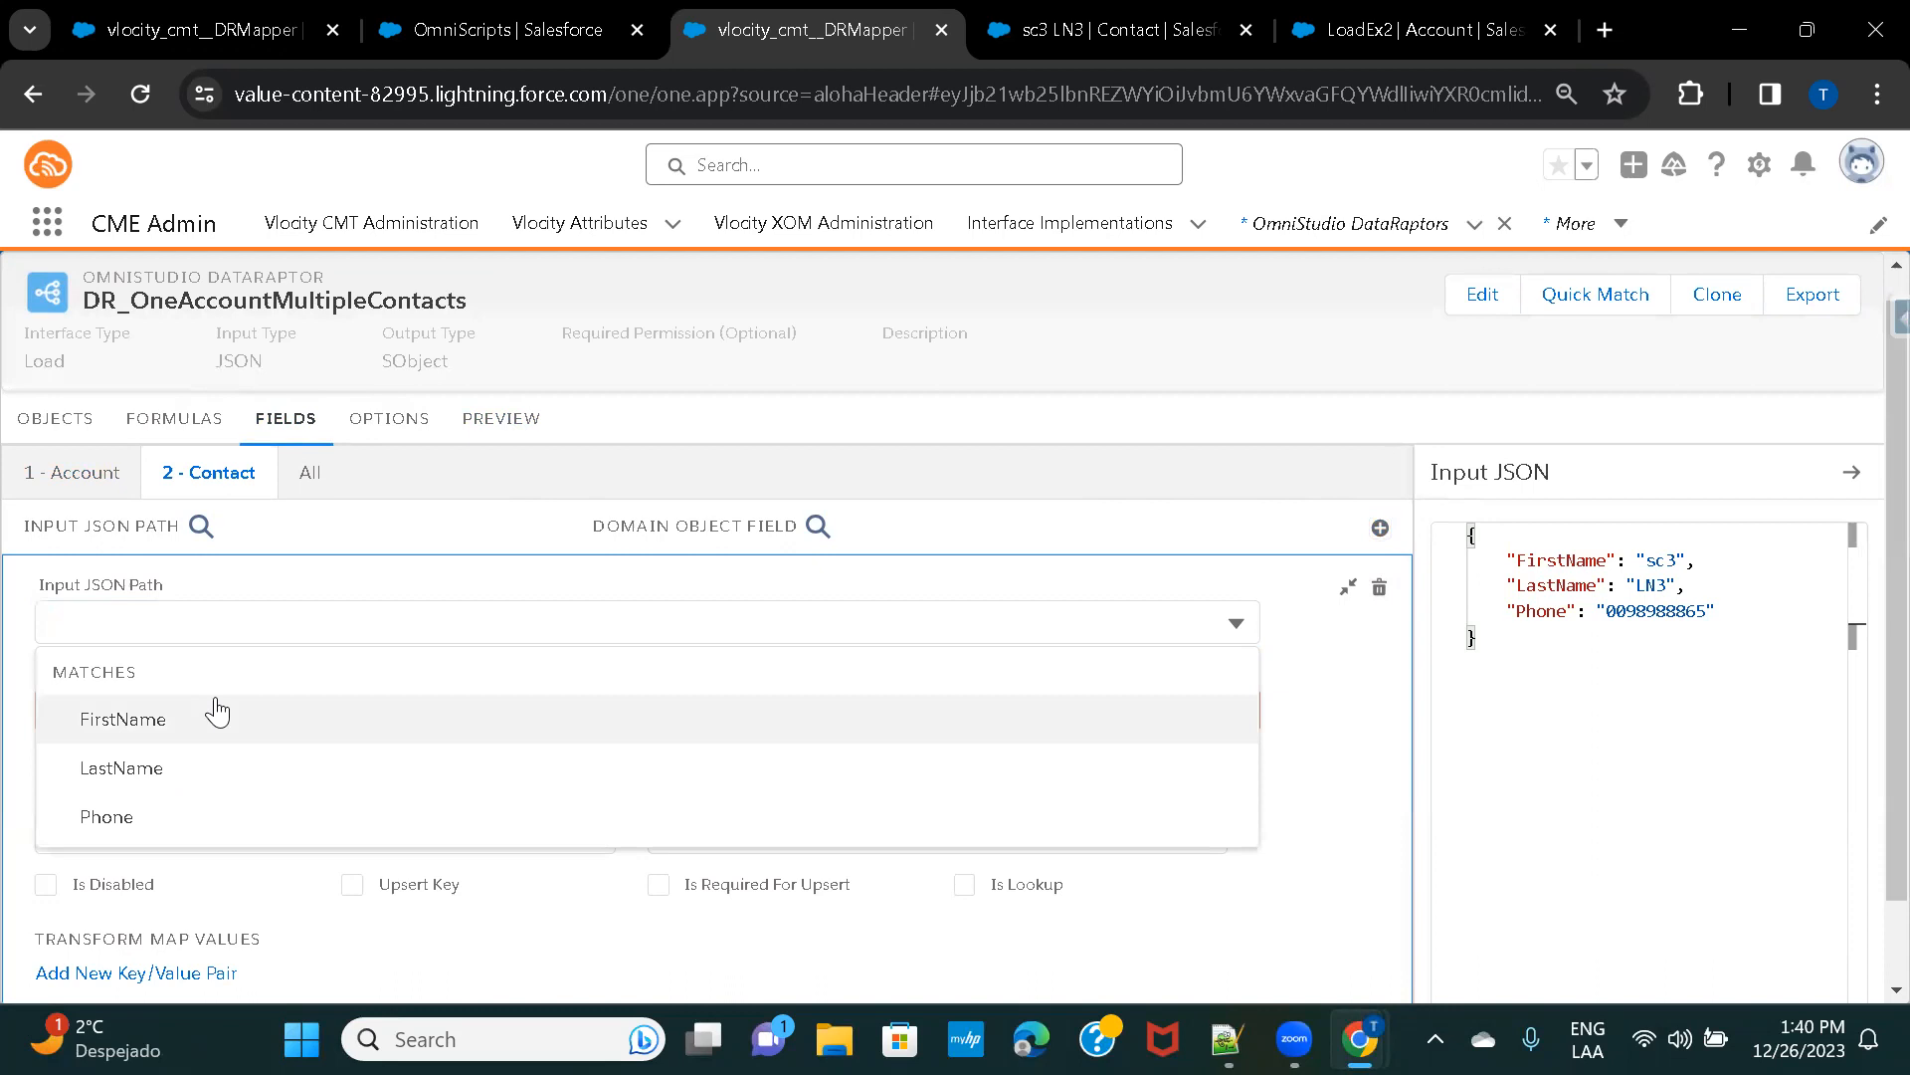
{"action": "left_click", "coordinate": [213, 716]}
{"action": "left_click", "coordinate": [132, 716]}
{"action": "type", "text": "fi"}
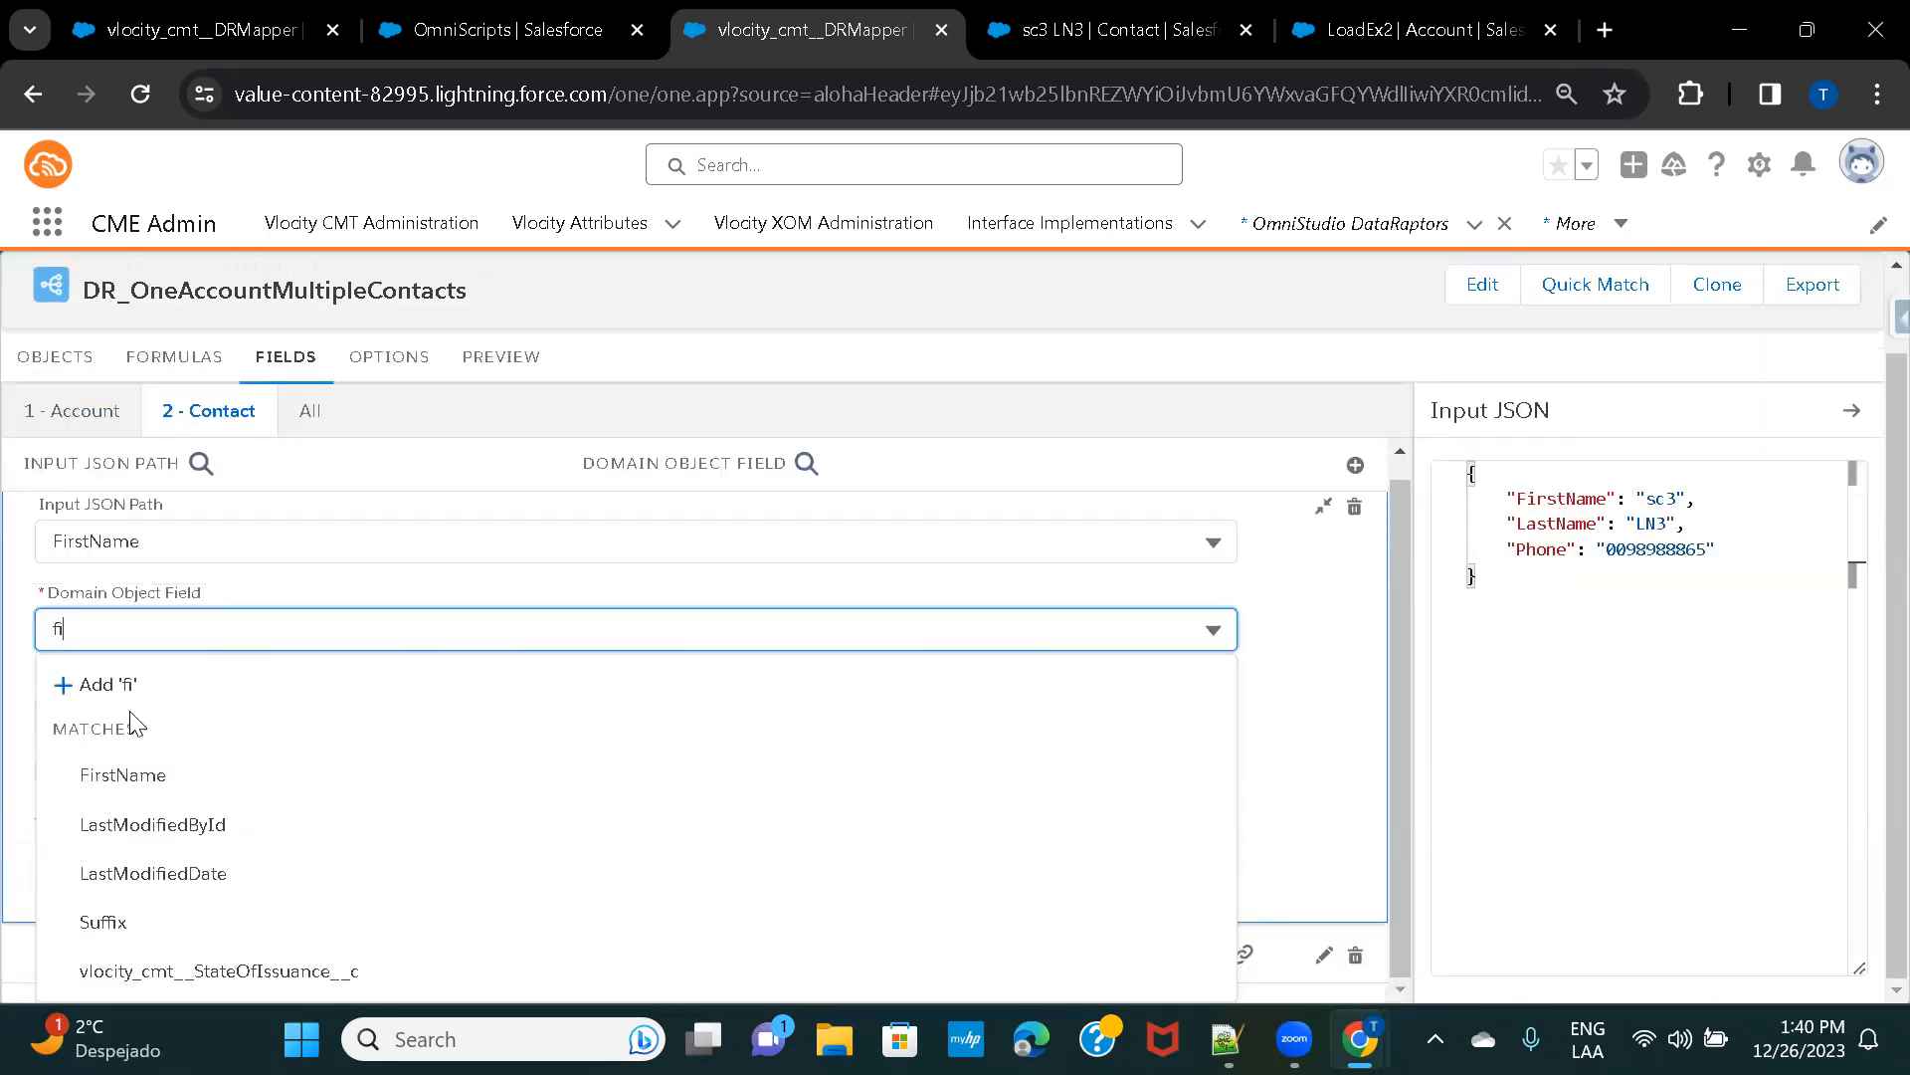
{"action": "type", "text": "rst"}
{"action": "left_click", "coordinate": [169, 793]}
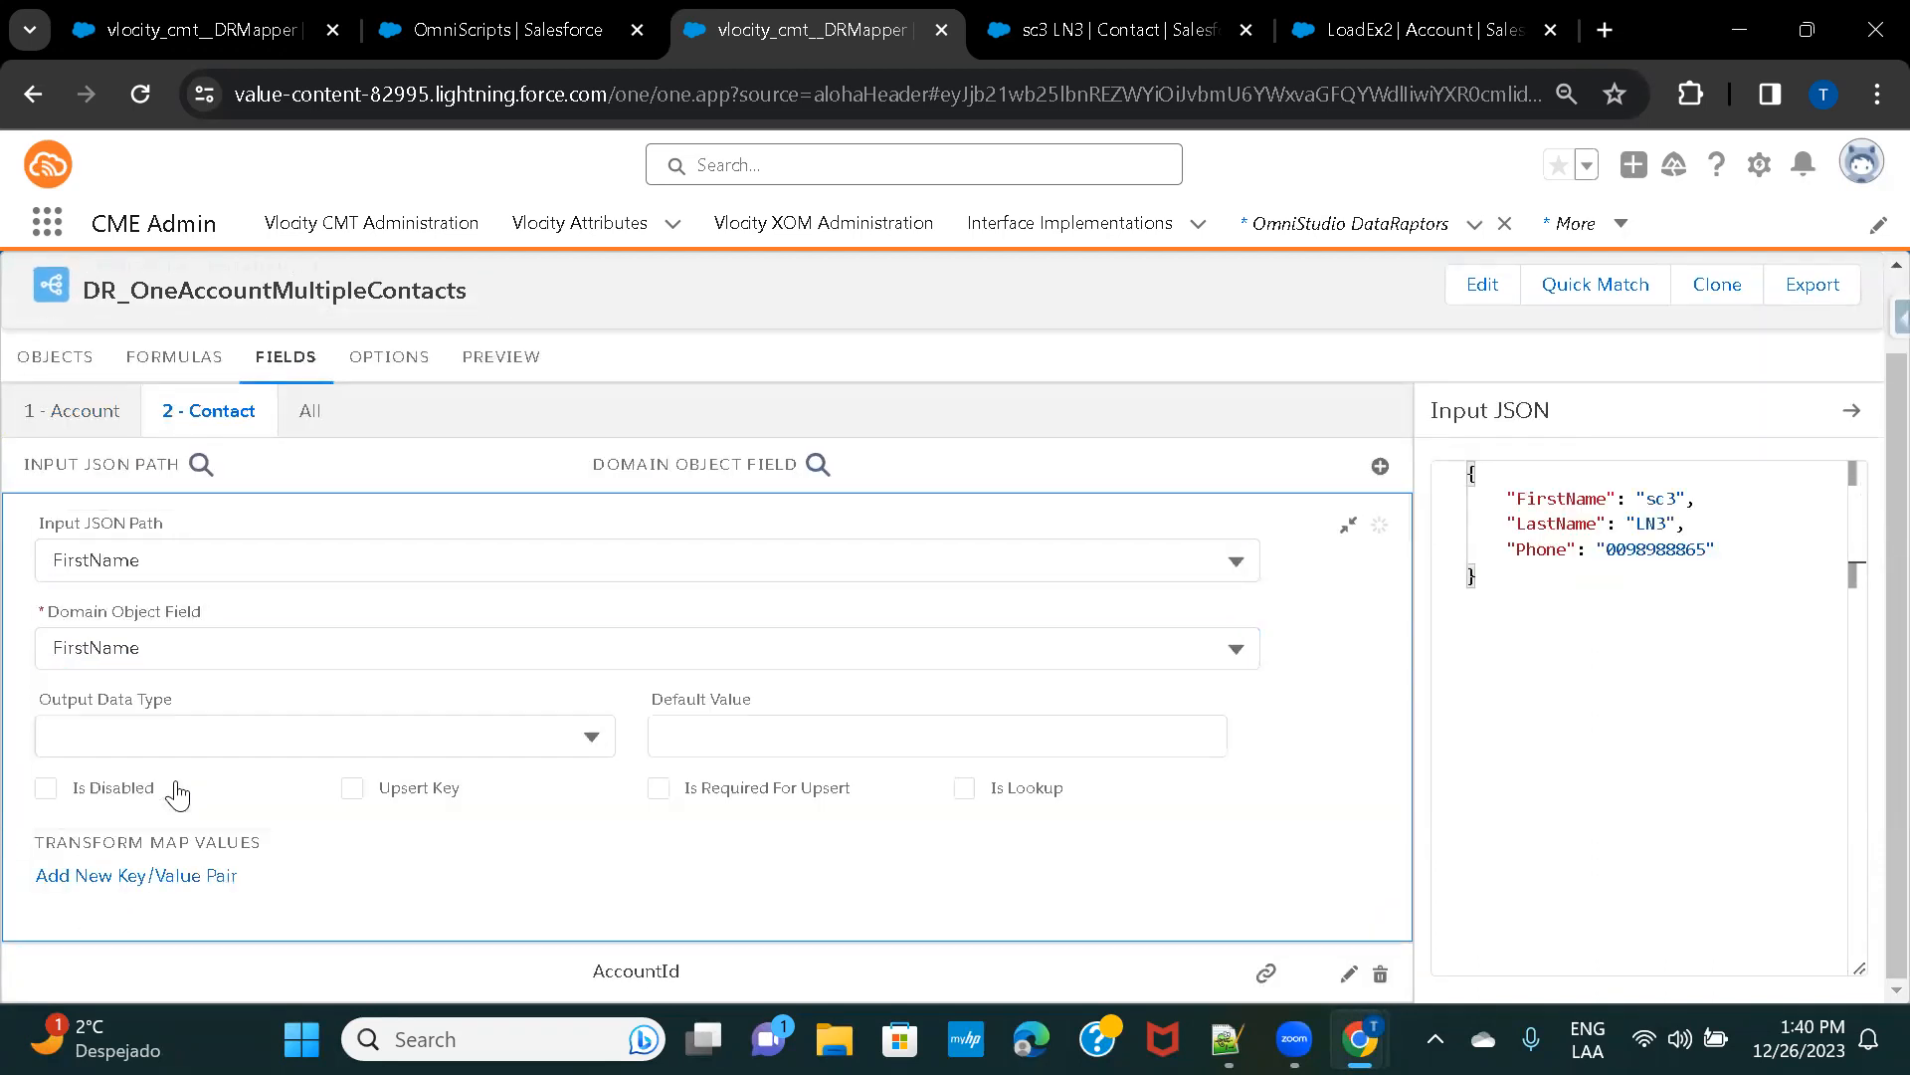
Add a Contact field mapping from the input JSON path LastName to the LastName field.
{"action": "left_click", "coordinate": [1381, 466]}
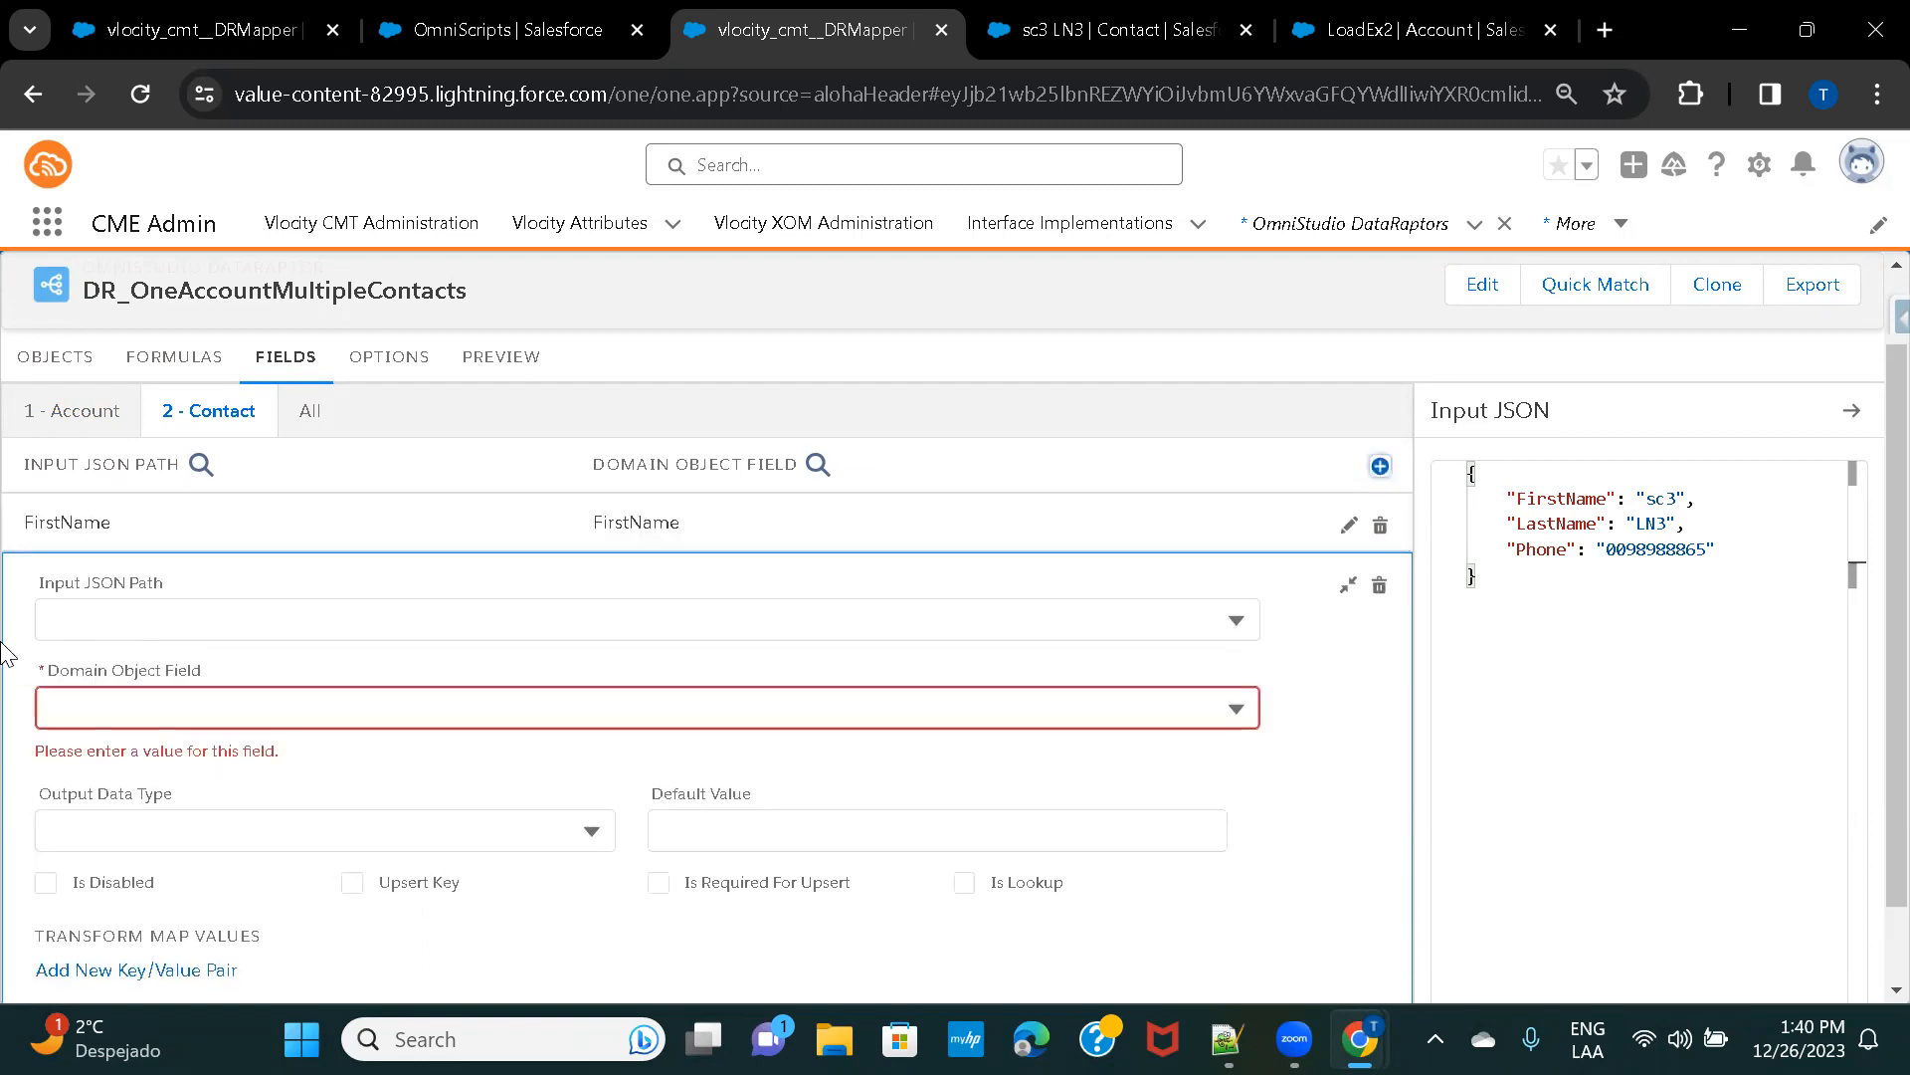
{"action": "left_click", "coordinate": [120, 619]}
{"action": "left_click", "coordinate": [122, 765]}
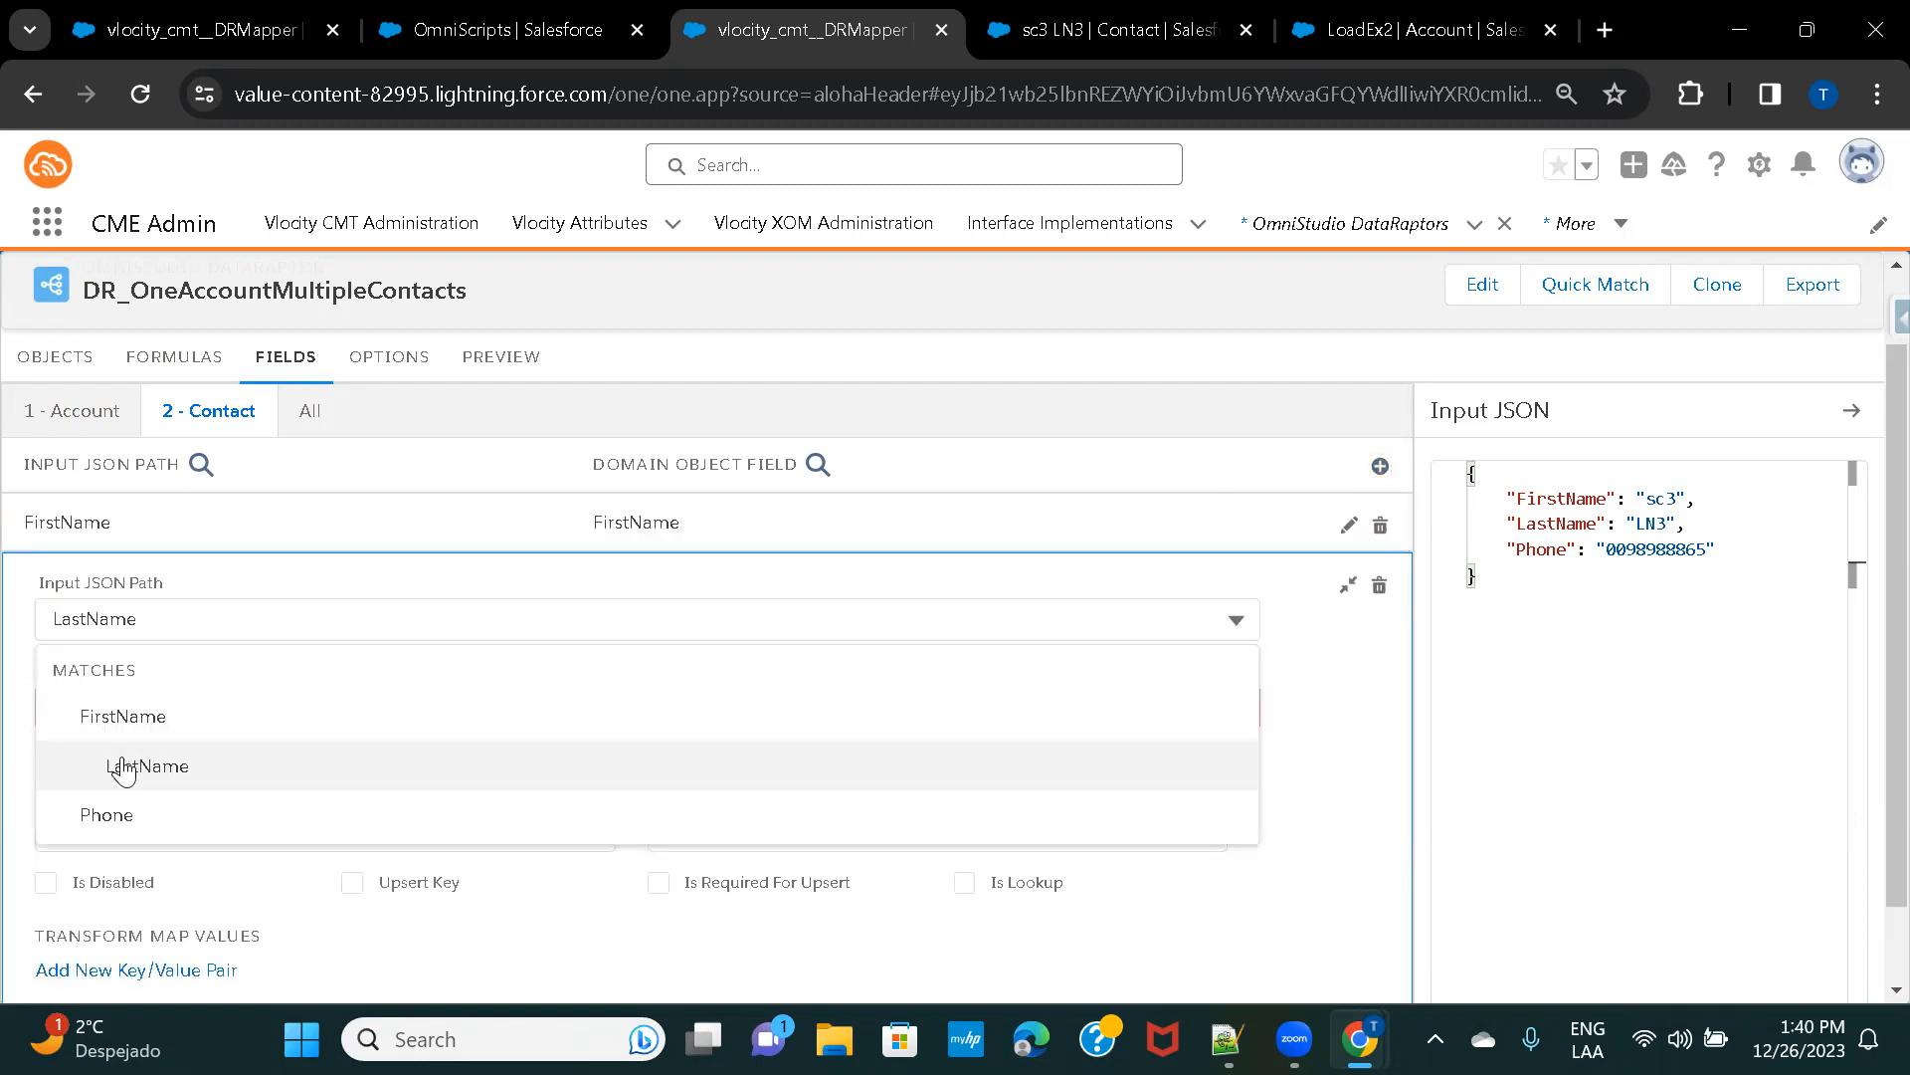
{"action": "left_click", "coordinate": [135, 711]}
{"action": "type", "text": "lastn"}
{"action": "left_click", "coordinate": [141, 796]}
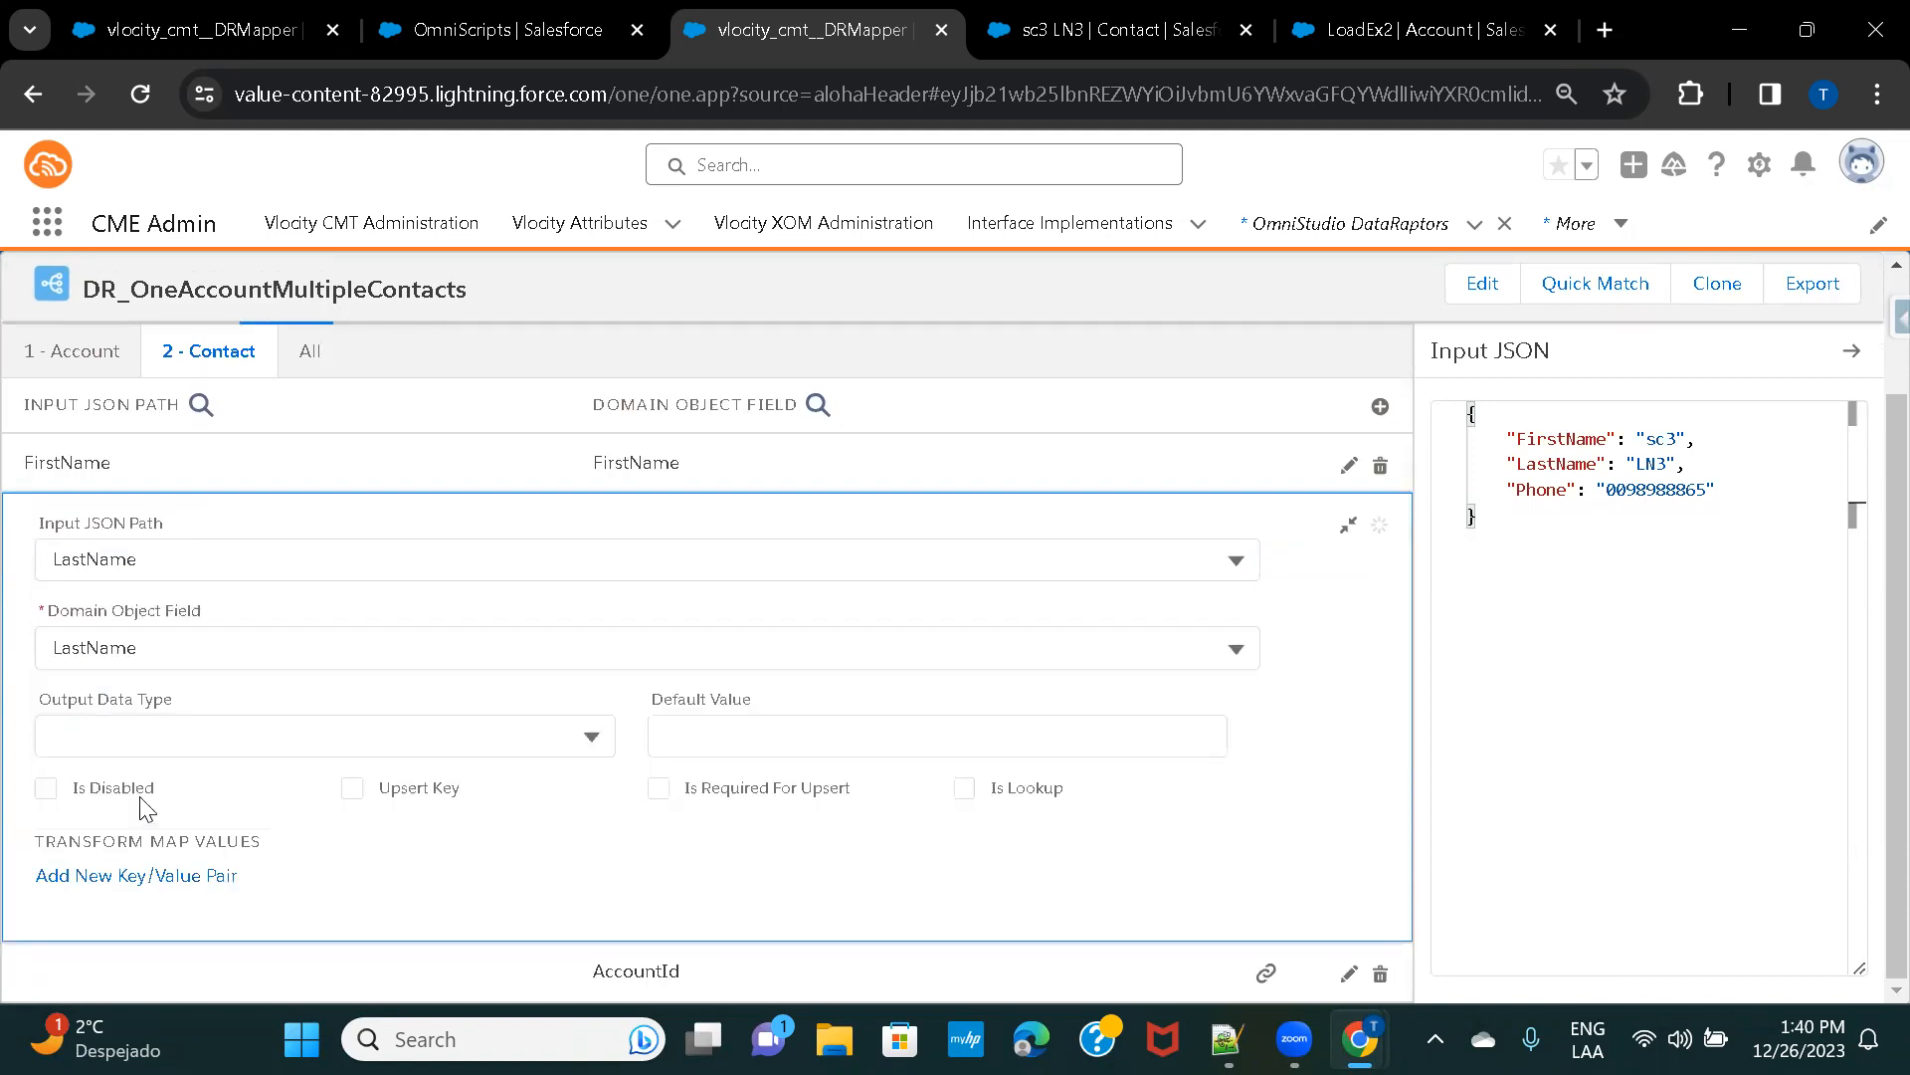
Add a Contact field mapping from the input JSON path Phone to the Phone field.
{"action": "left_click", "coordinate": [1381, 406]}
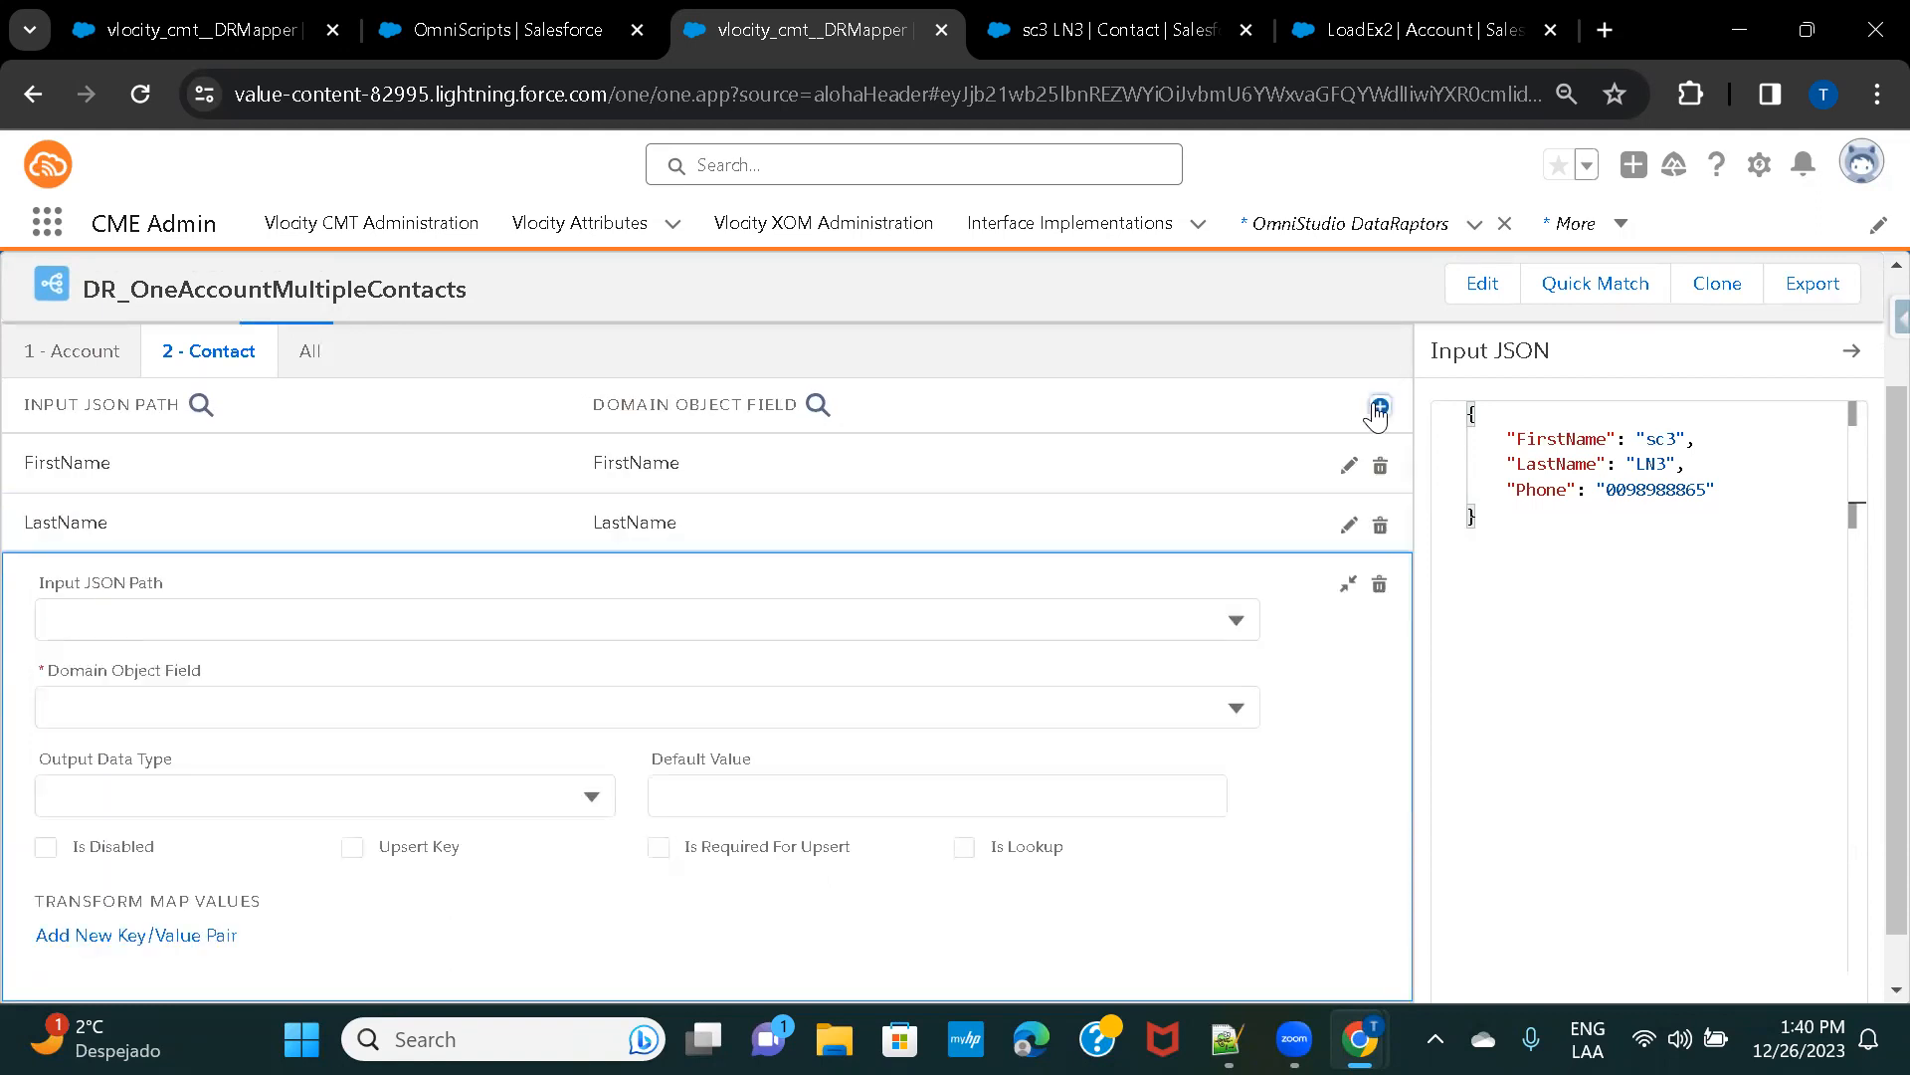
{"action": "left_click", "coordinate": [281, 624]}
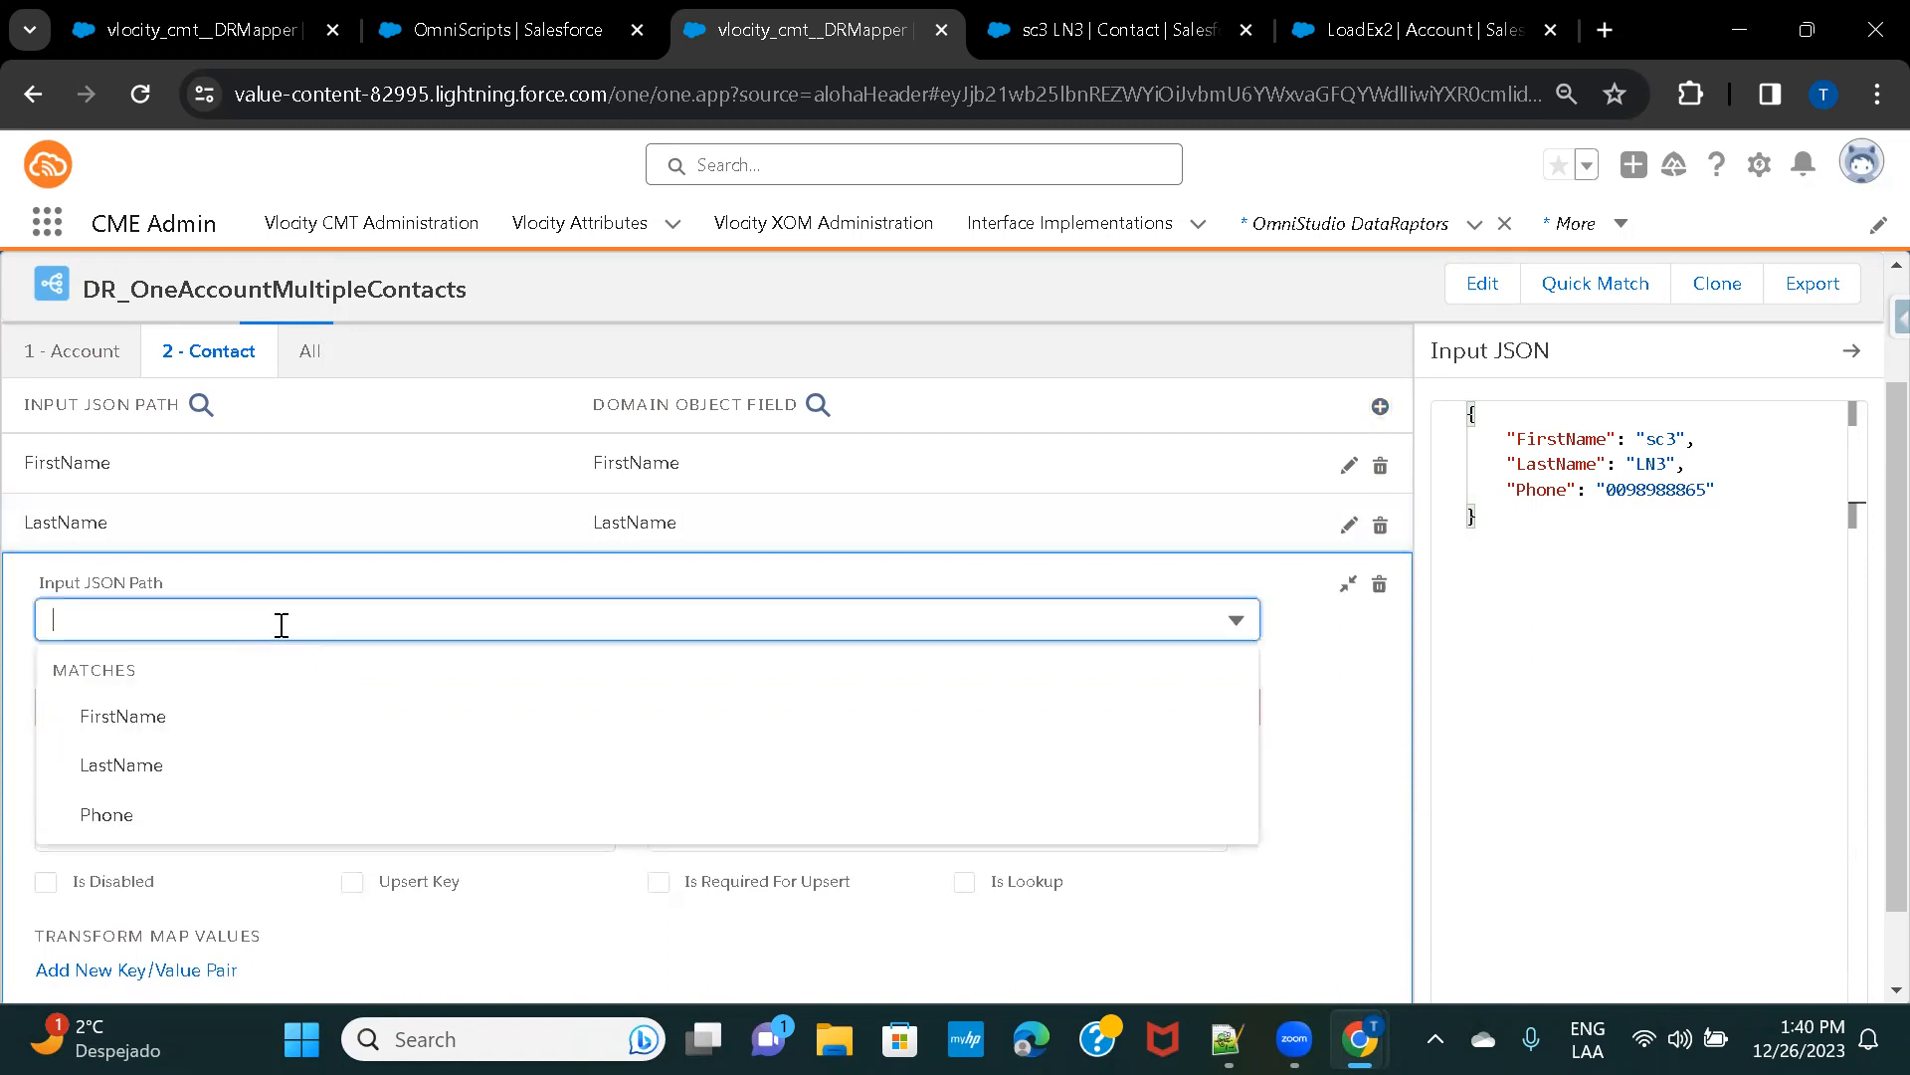
{"action": "left_click", "coordinate": [149, 814]}
{"action": "left_click", "coordinate": [158, 703]}
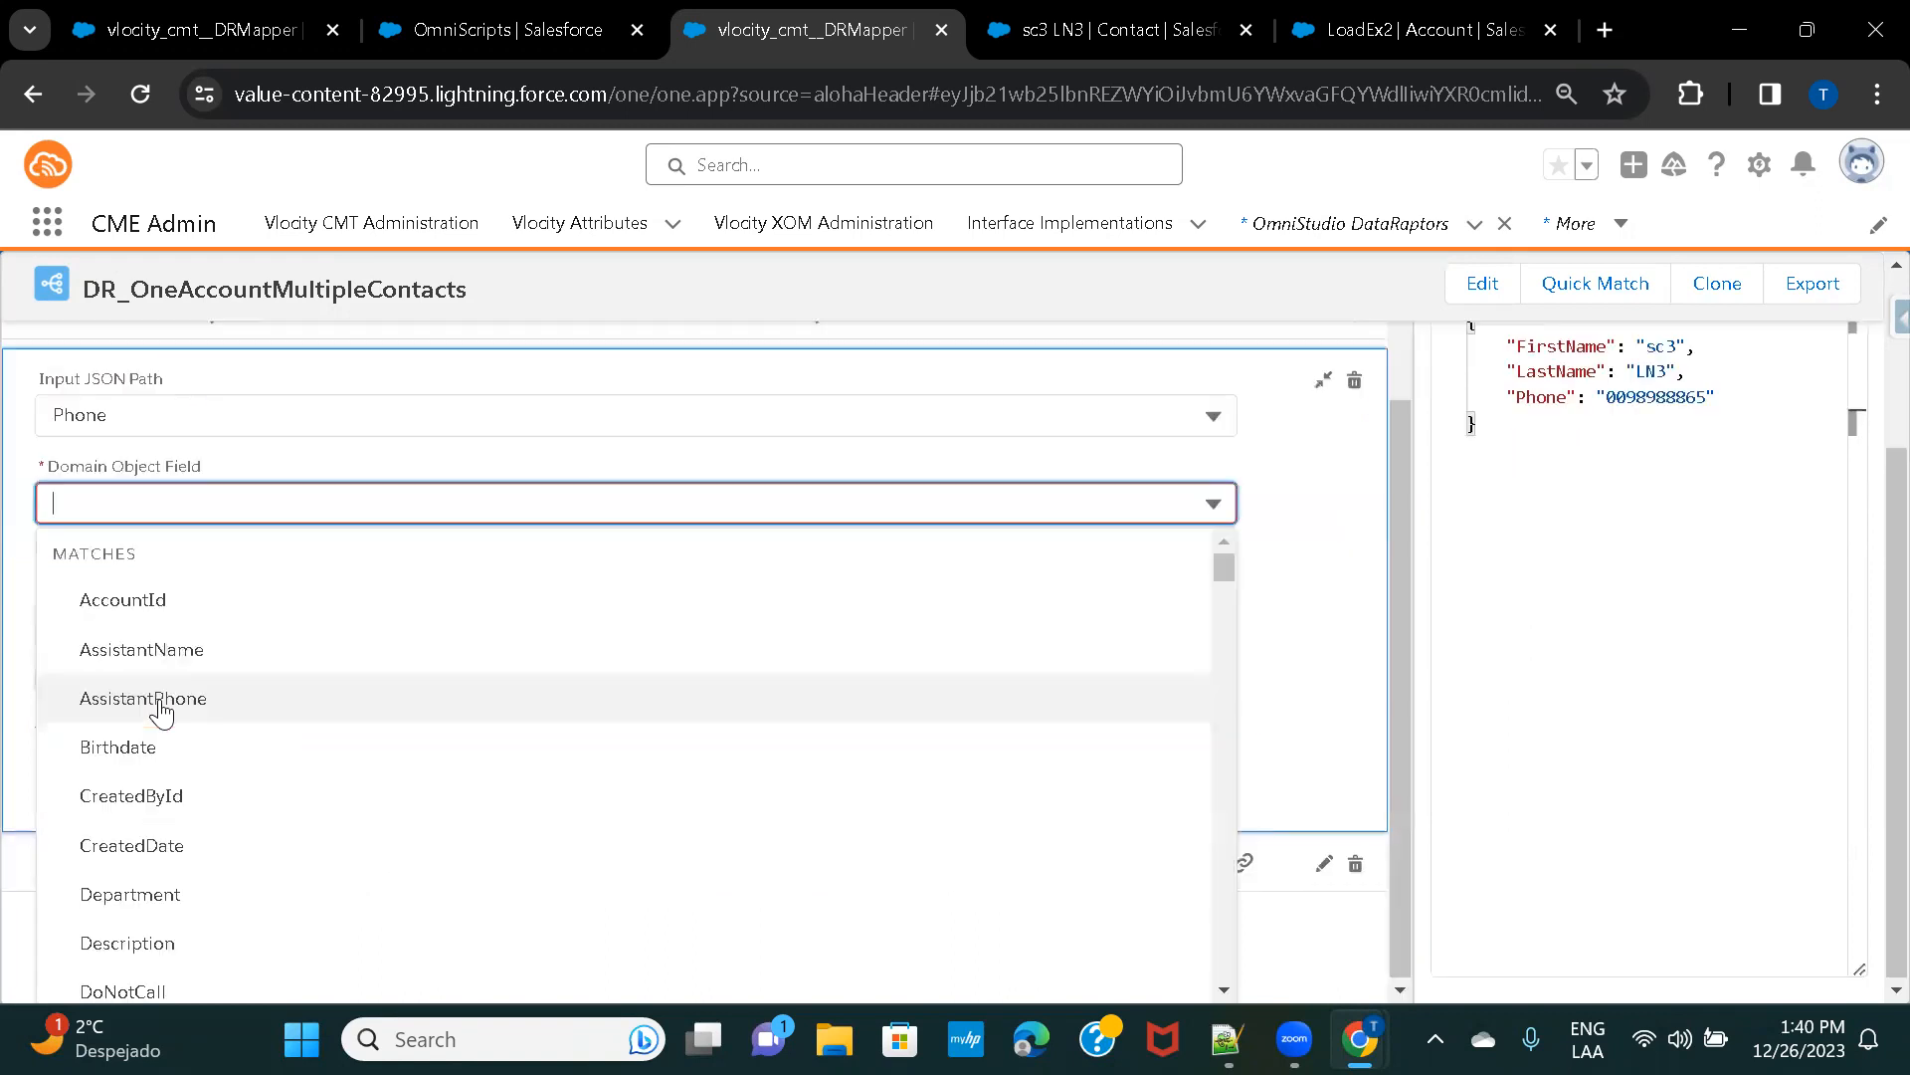
{"action": "type", "text": "phon"}
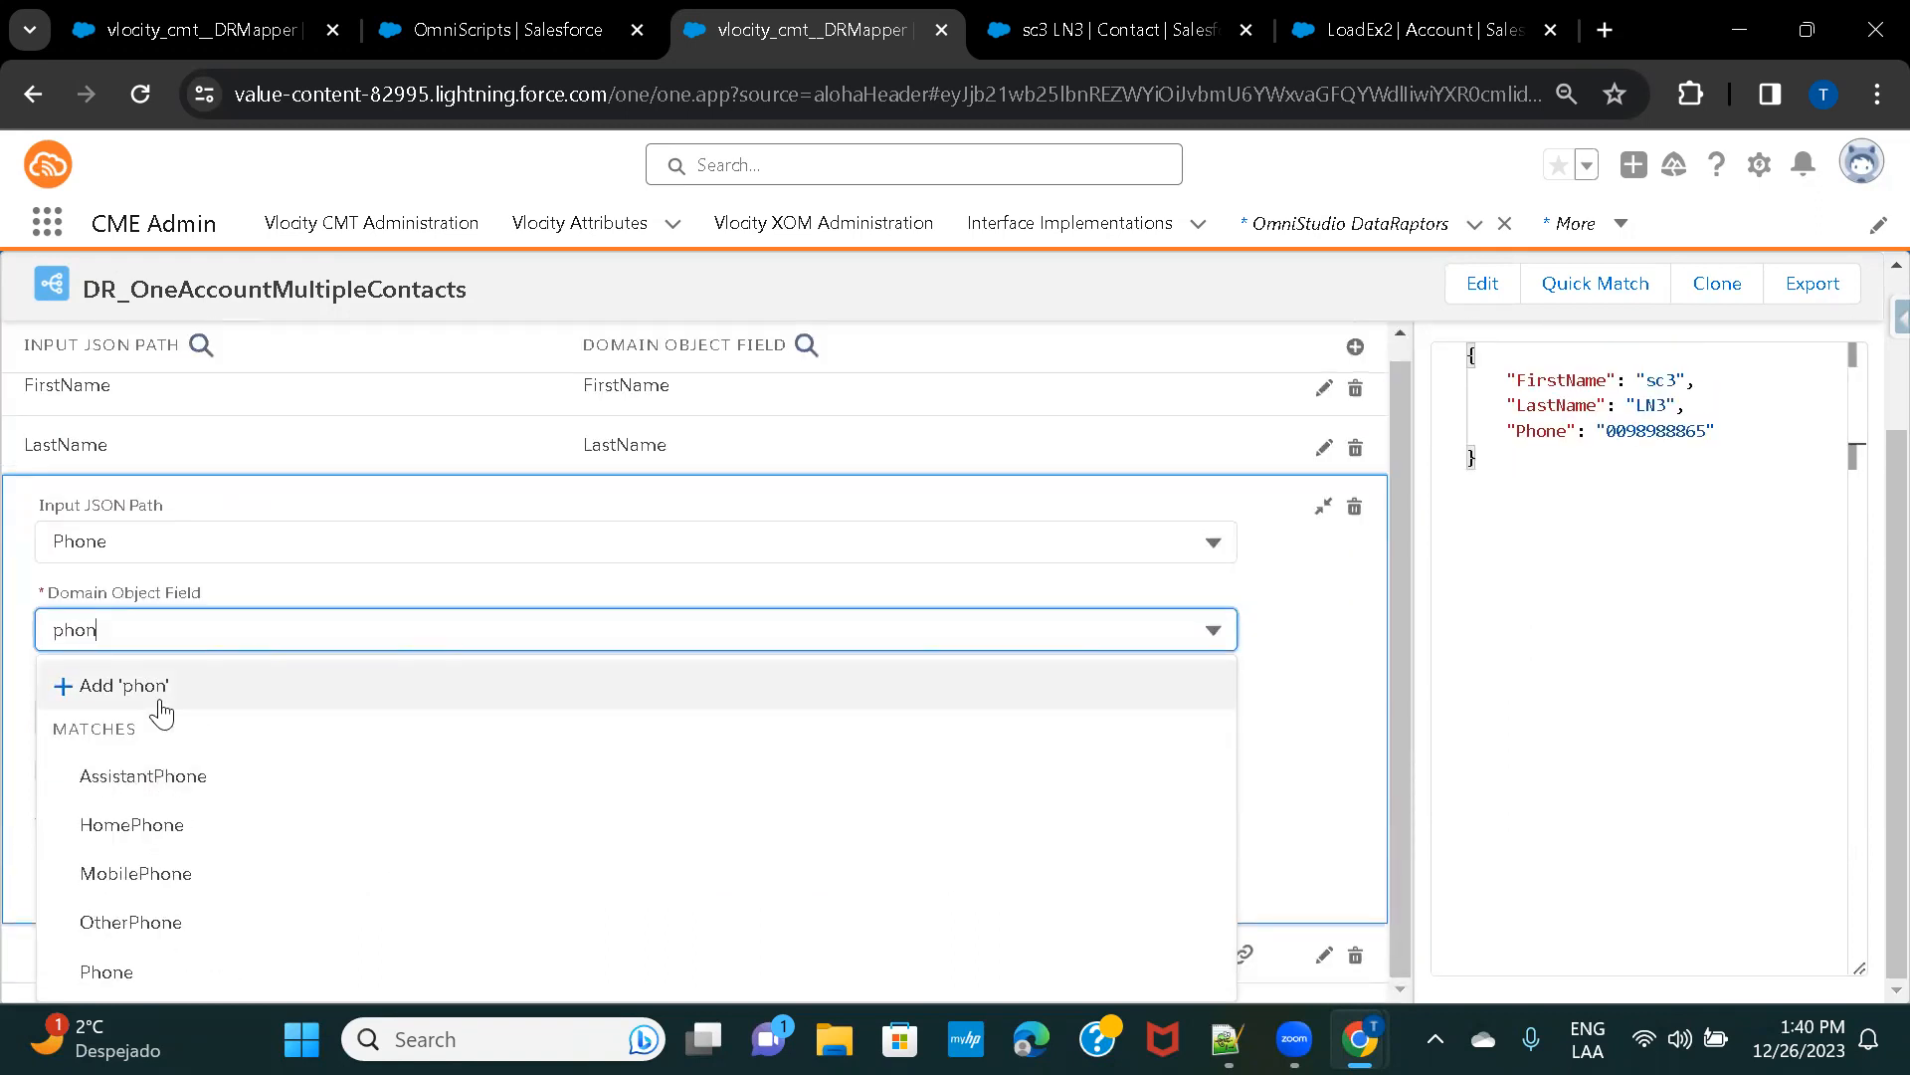
{"action": "left_click", "coordinate": [128, 972]}
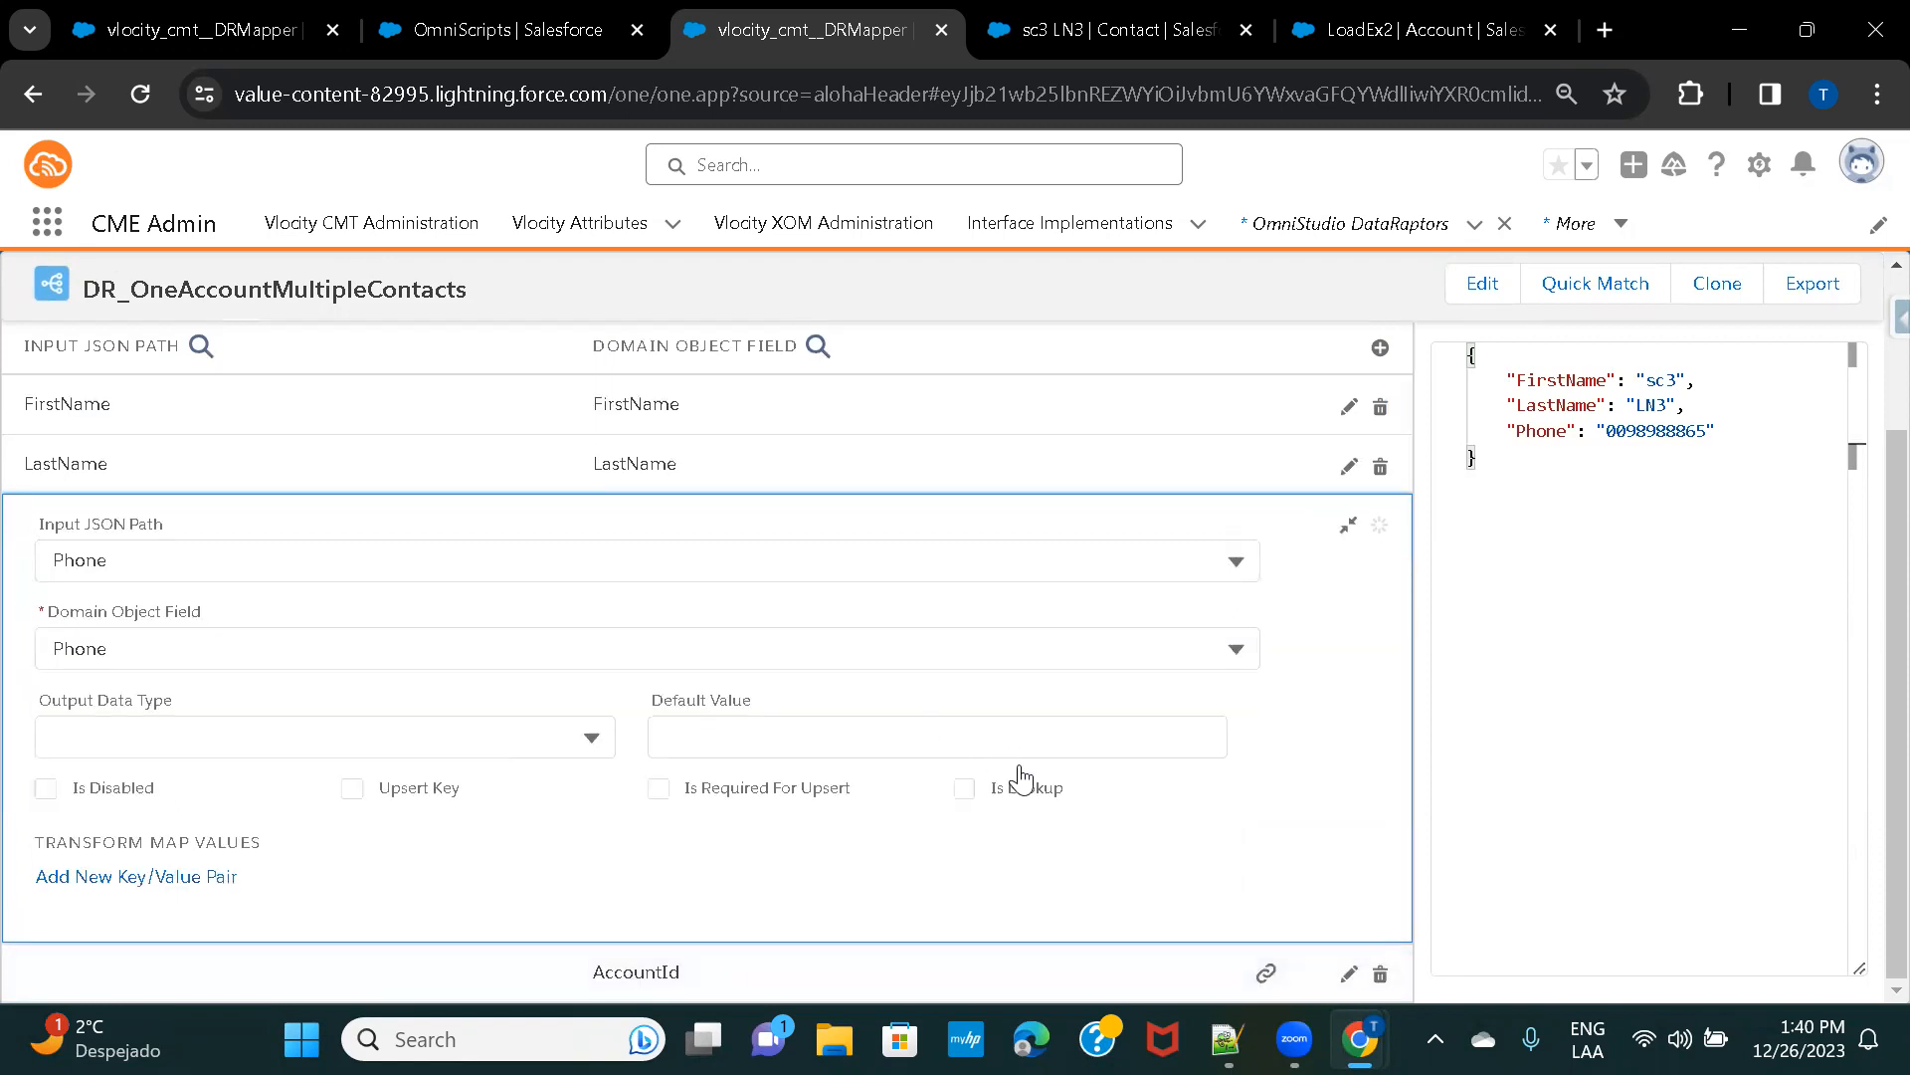
Clear the sample Input JSON of the Contact field mappings and collapse the expanded mapping details.
{"action": "scroll", "coordinate": [1015, 781], "scroll_direction": "up", "scroll_amount": 2}
{"action": "left_click_drag", "start_coordinate": [1521, 684], "coordinate": [1463, 567]}
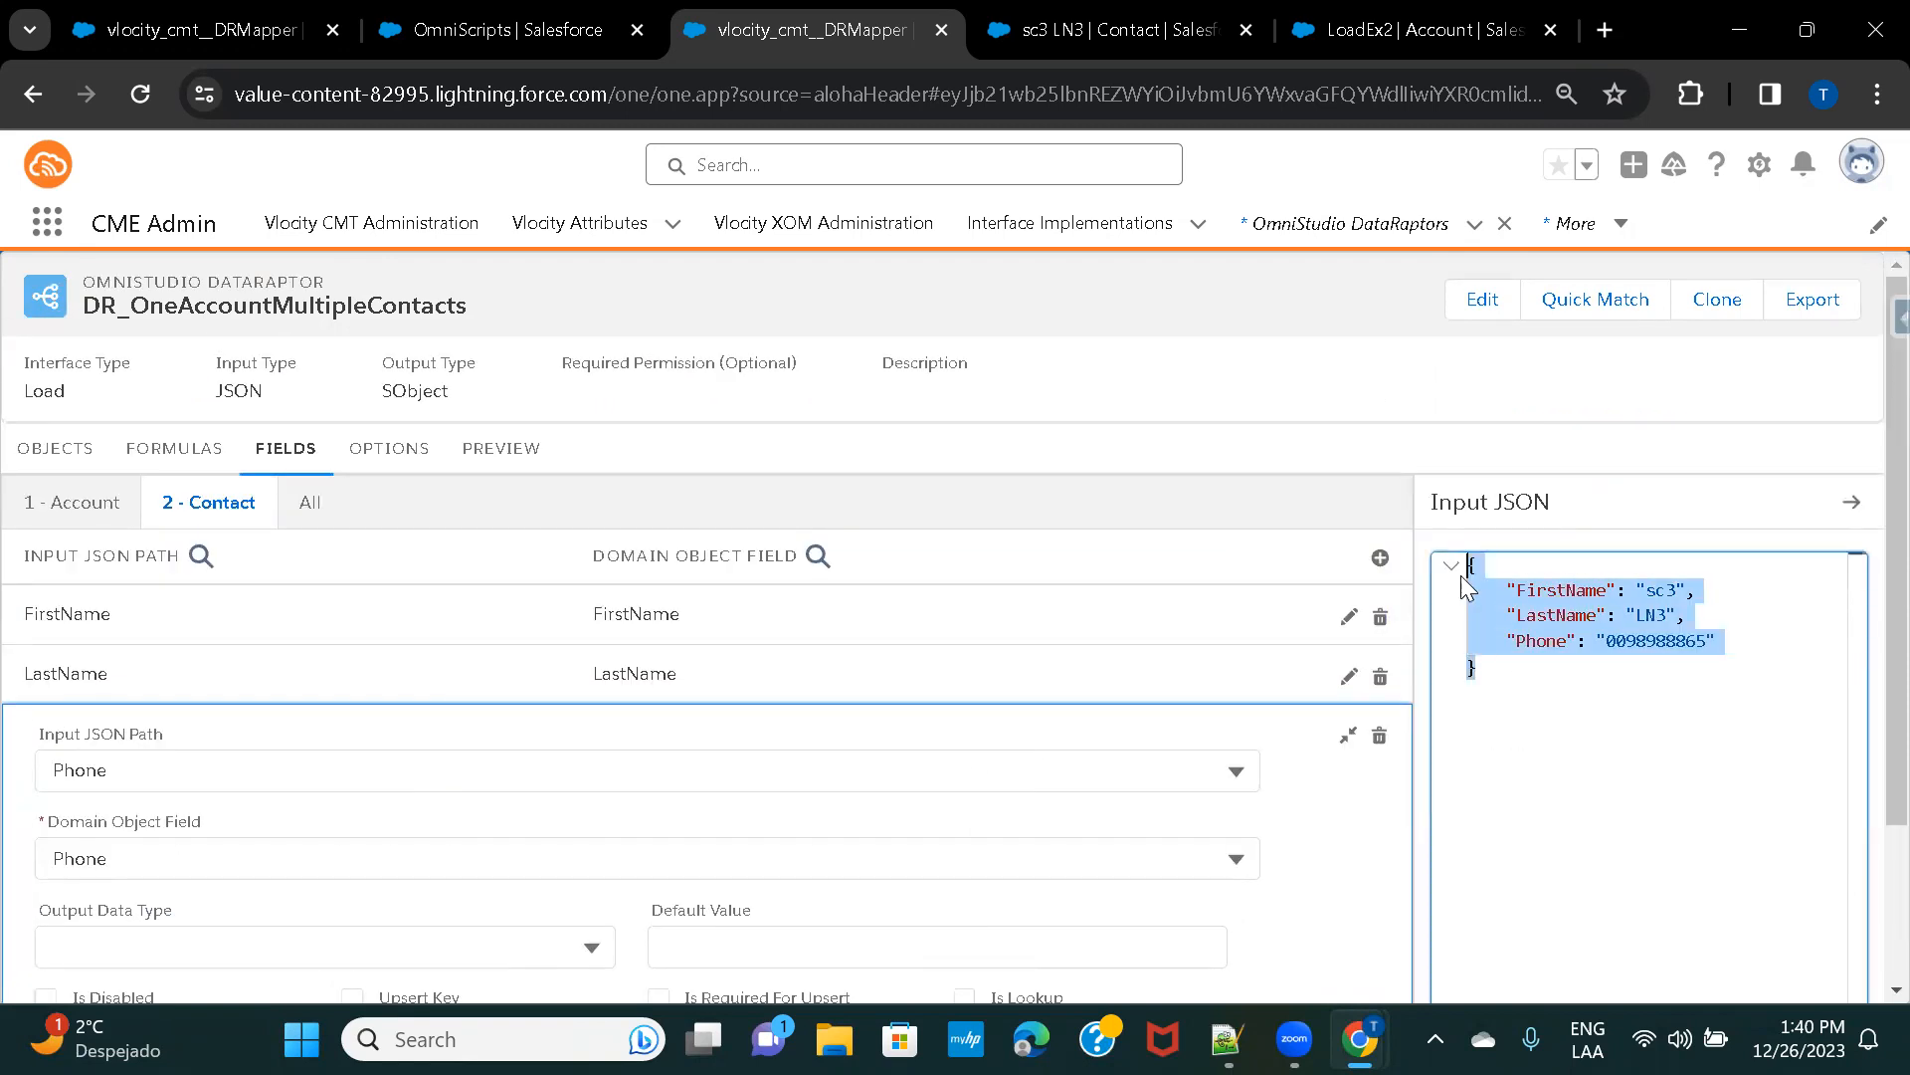
{"action": "key", "text": "BackSpace"}
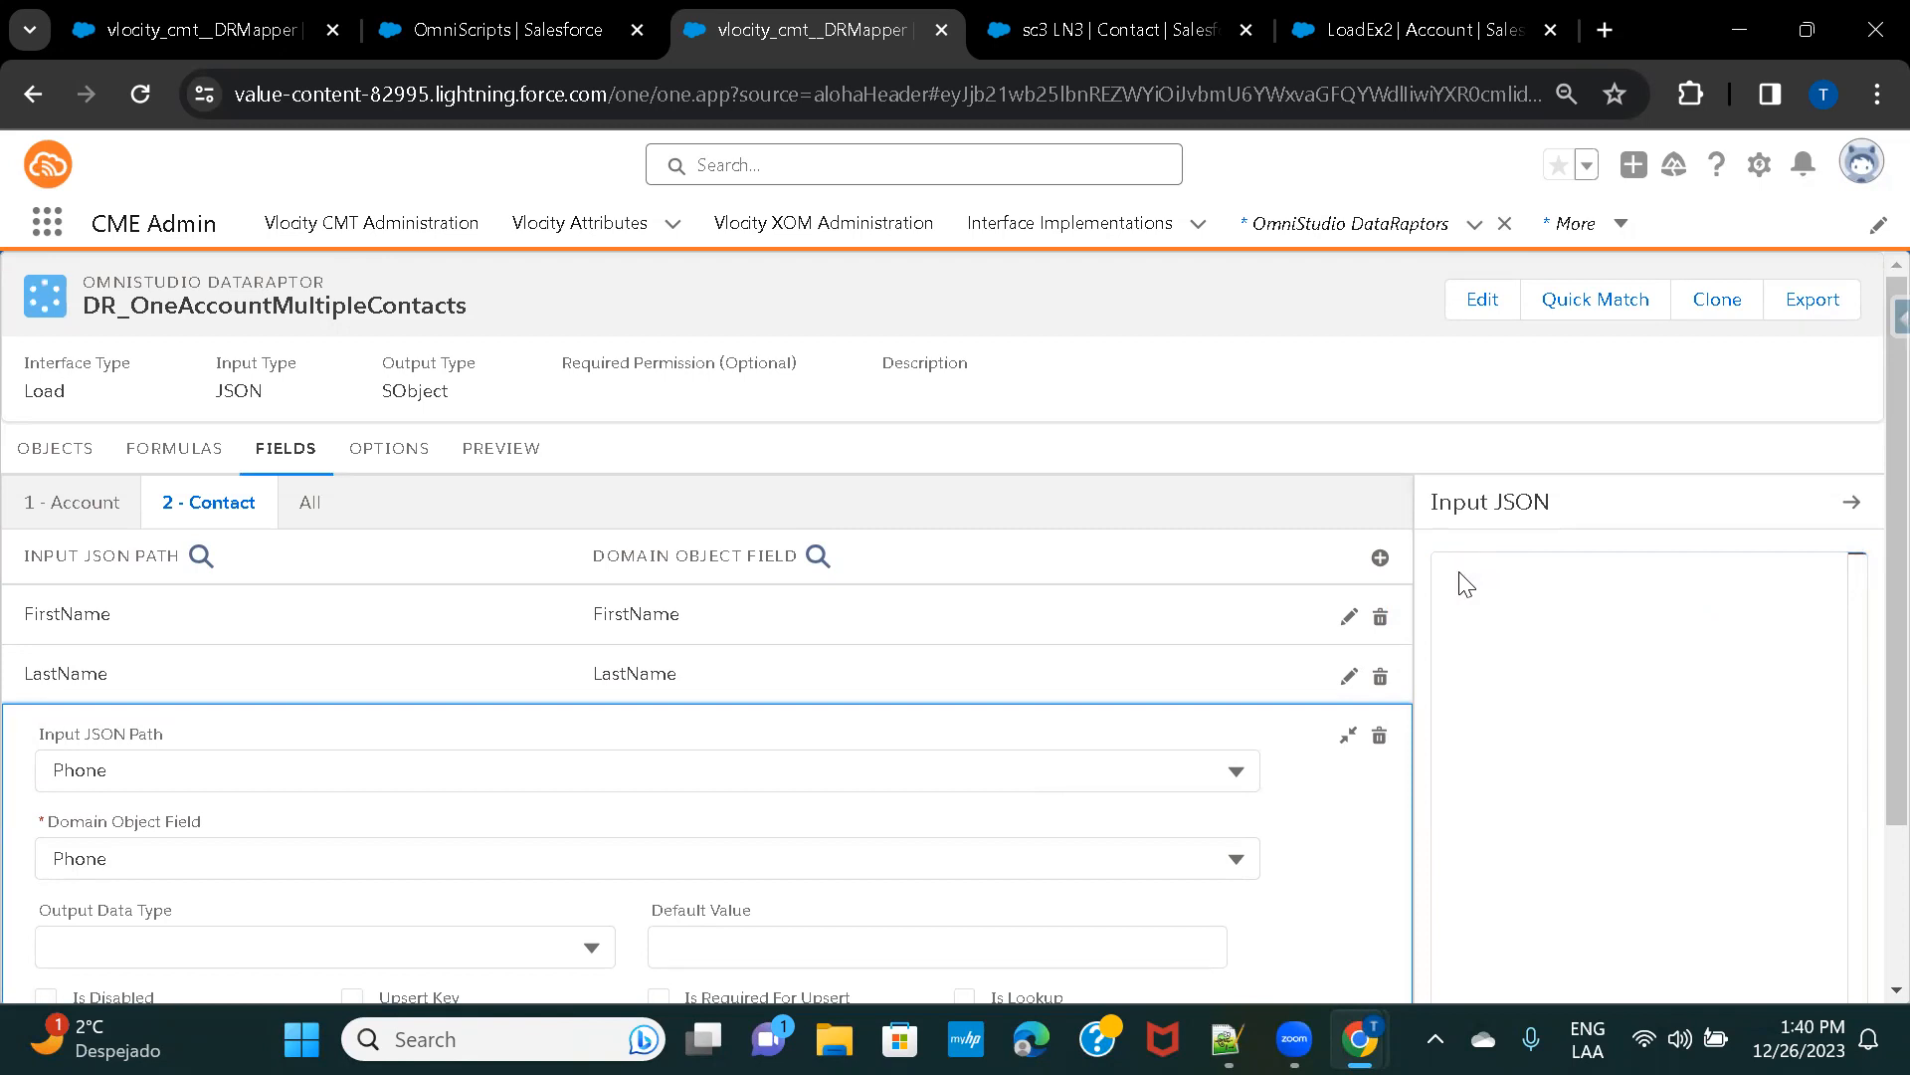
{"action": "left_click", "coordinate": [1348, 738]}
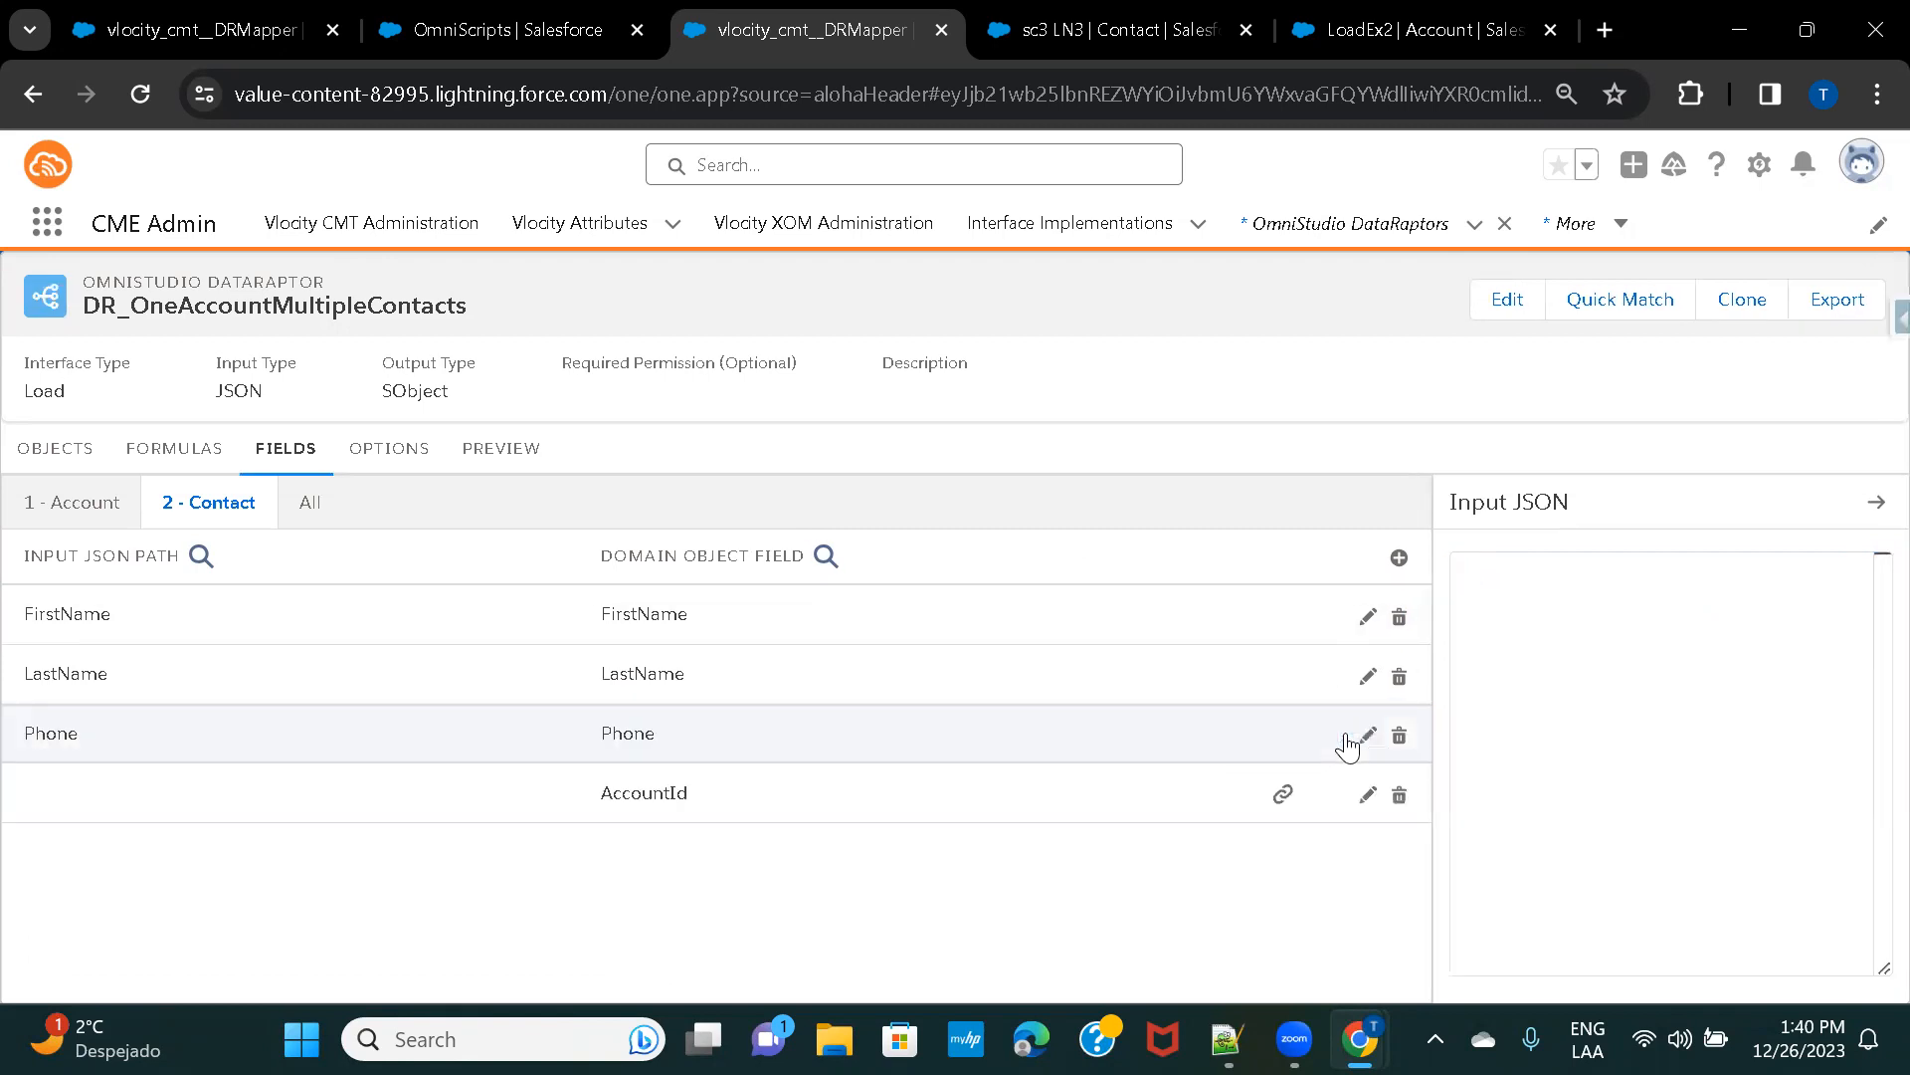
{"action": "left_click", "coordinate": [708, 631]}
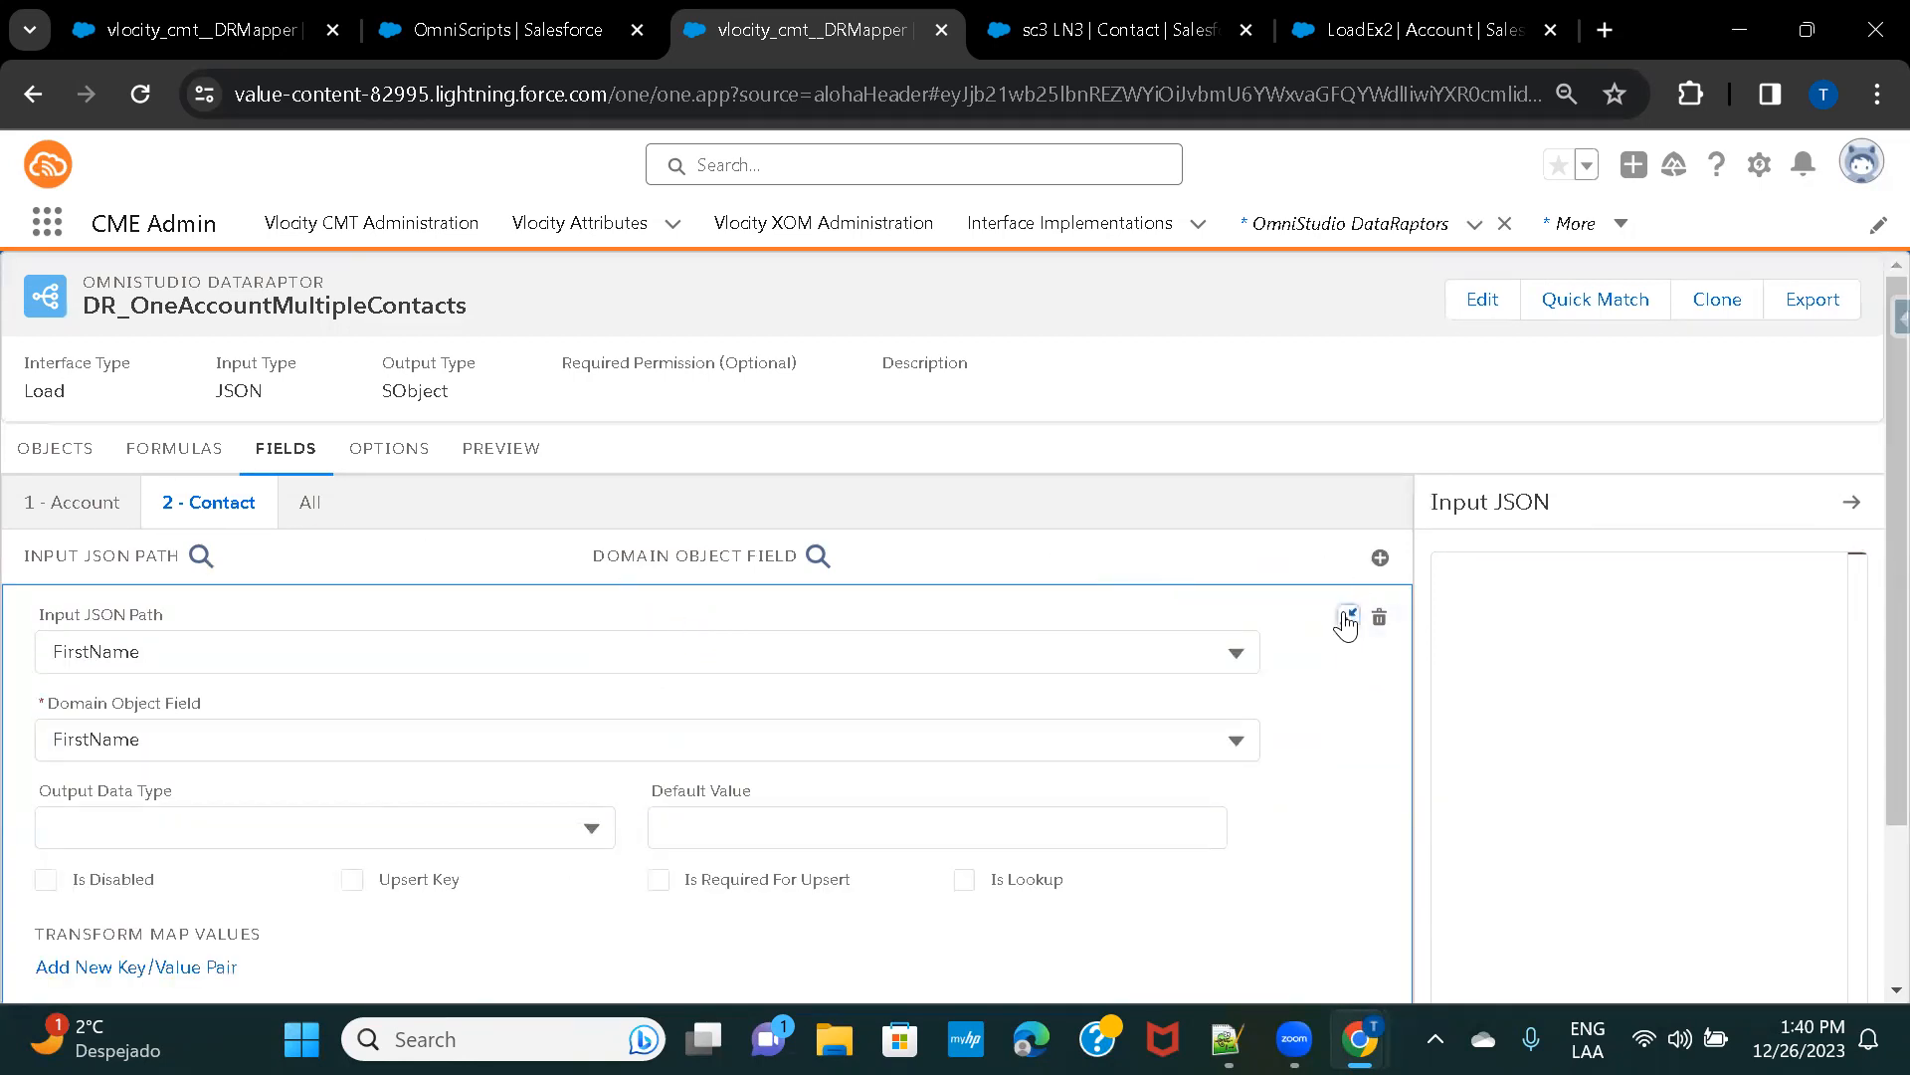
{"action": "left_click", "coordinate": [1348, 619]}
Paste the contact JSON from the Notepad++ notes into the DataRaptor's Preview input in Chrome and delete its LastName and Phone lines.
{"action": "left_click", "coordinate": [30, 512]}
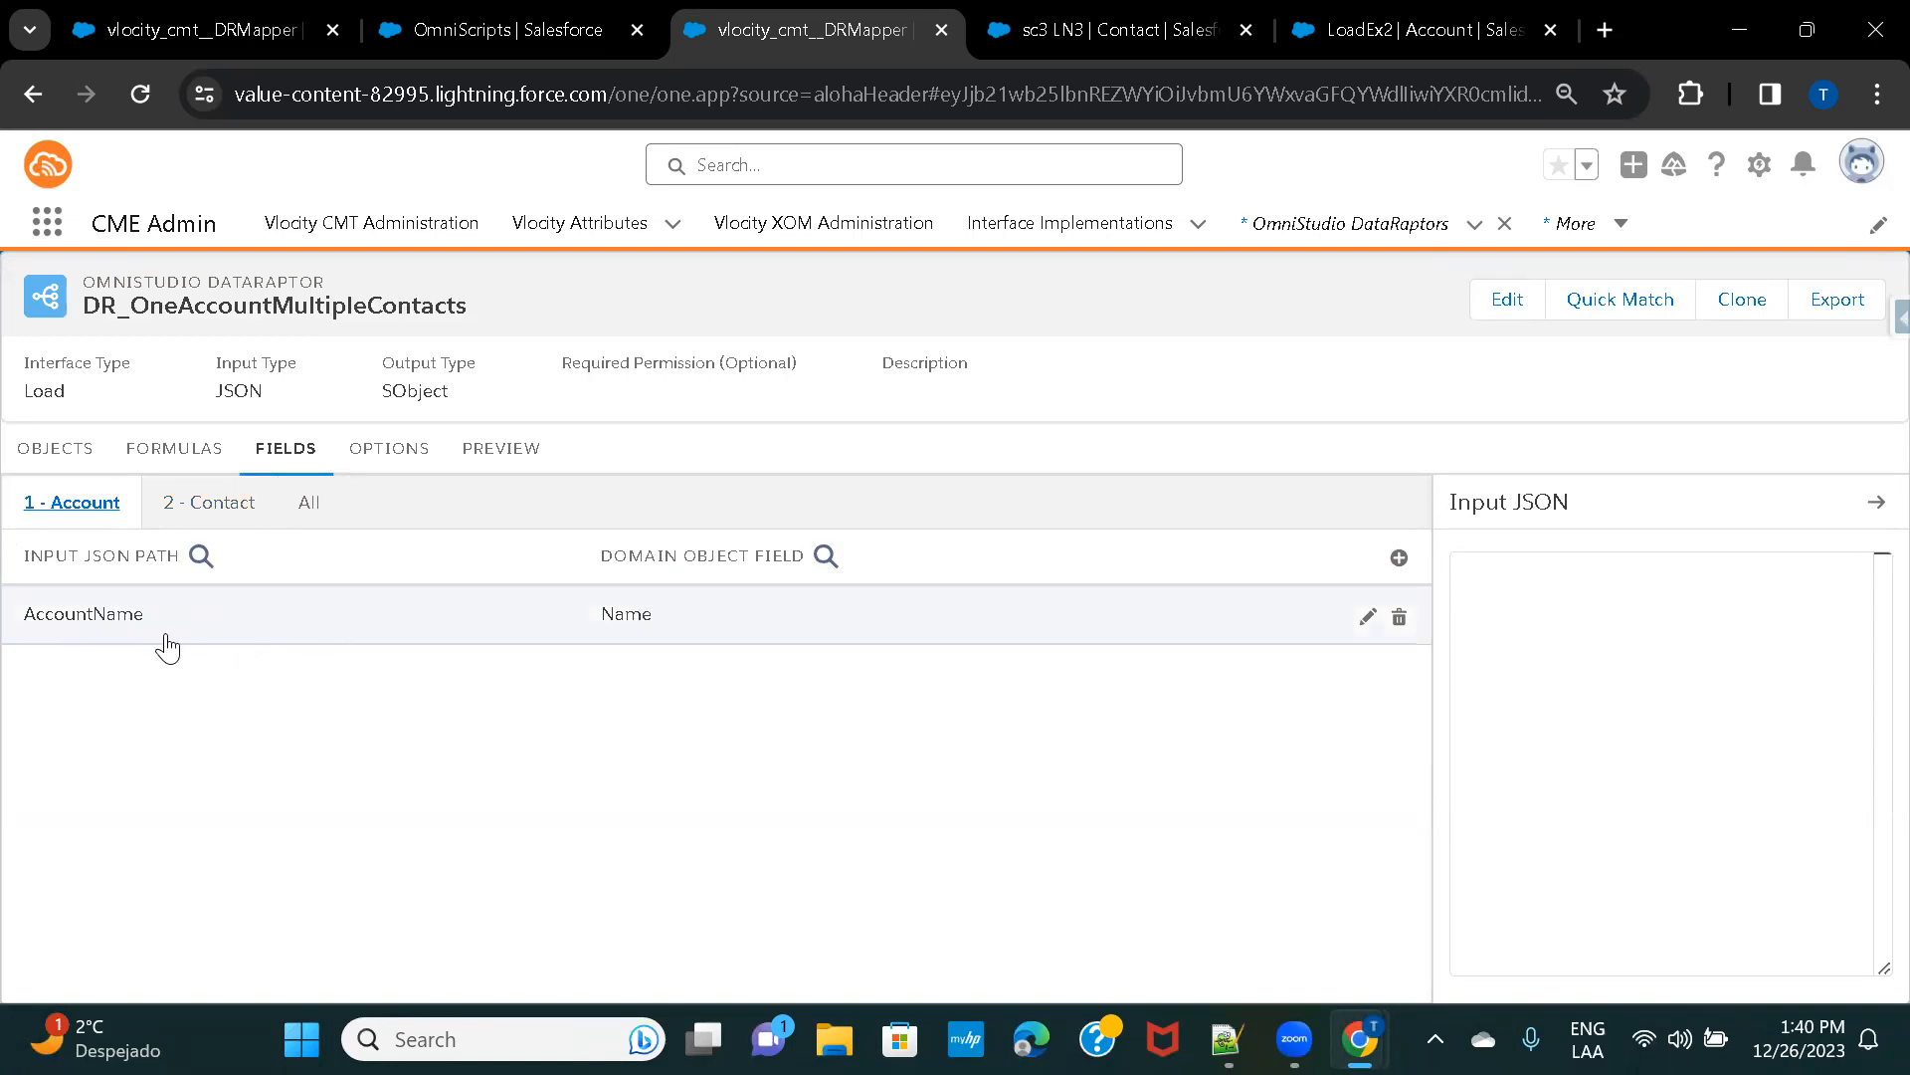
{"action": "left_click", "coordinate": [195, 504]}
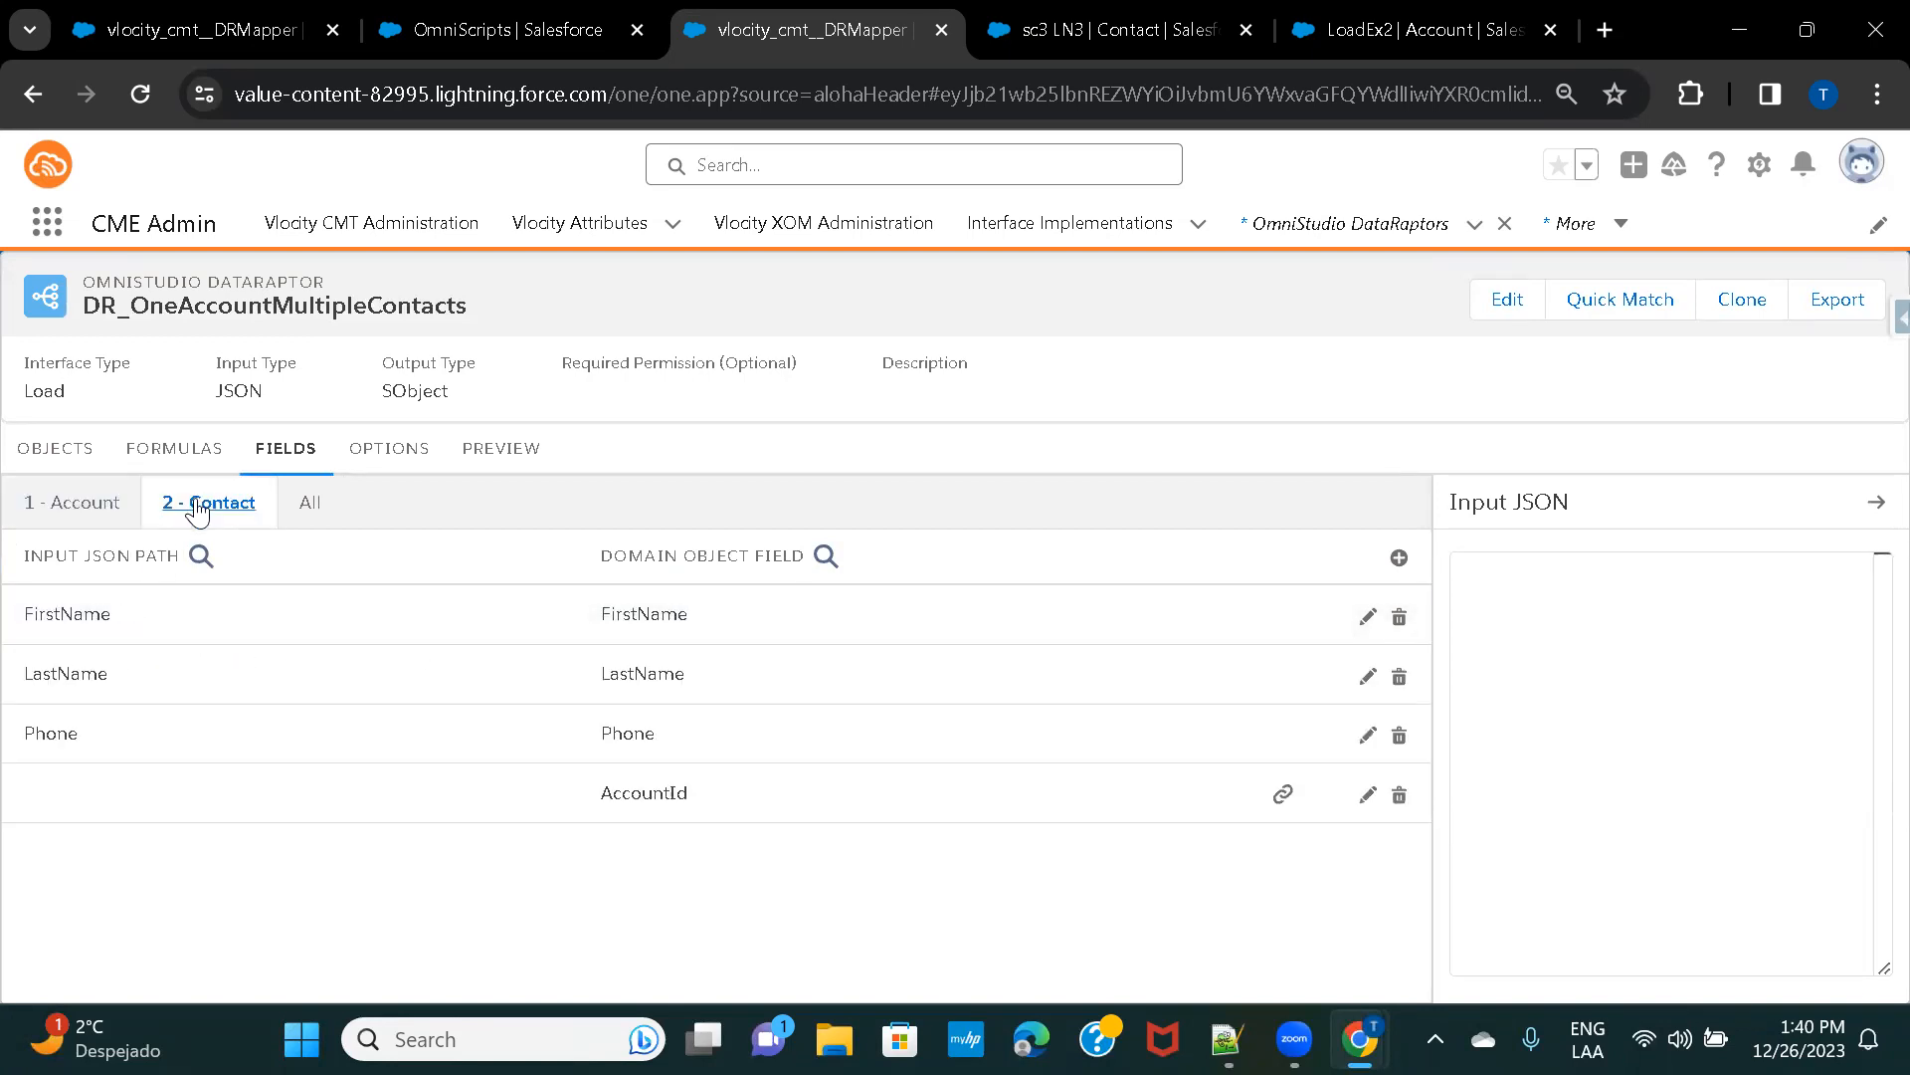
{"action": "left_click", "coordinate": [502, 453]}
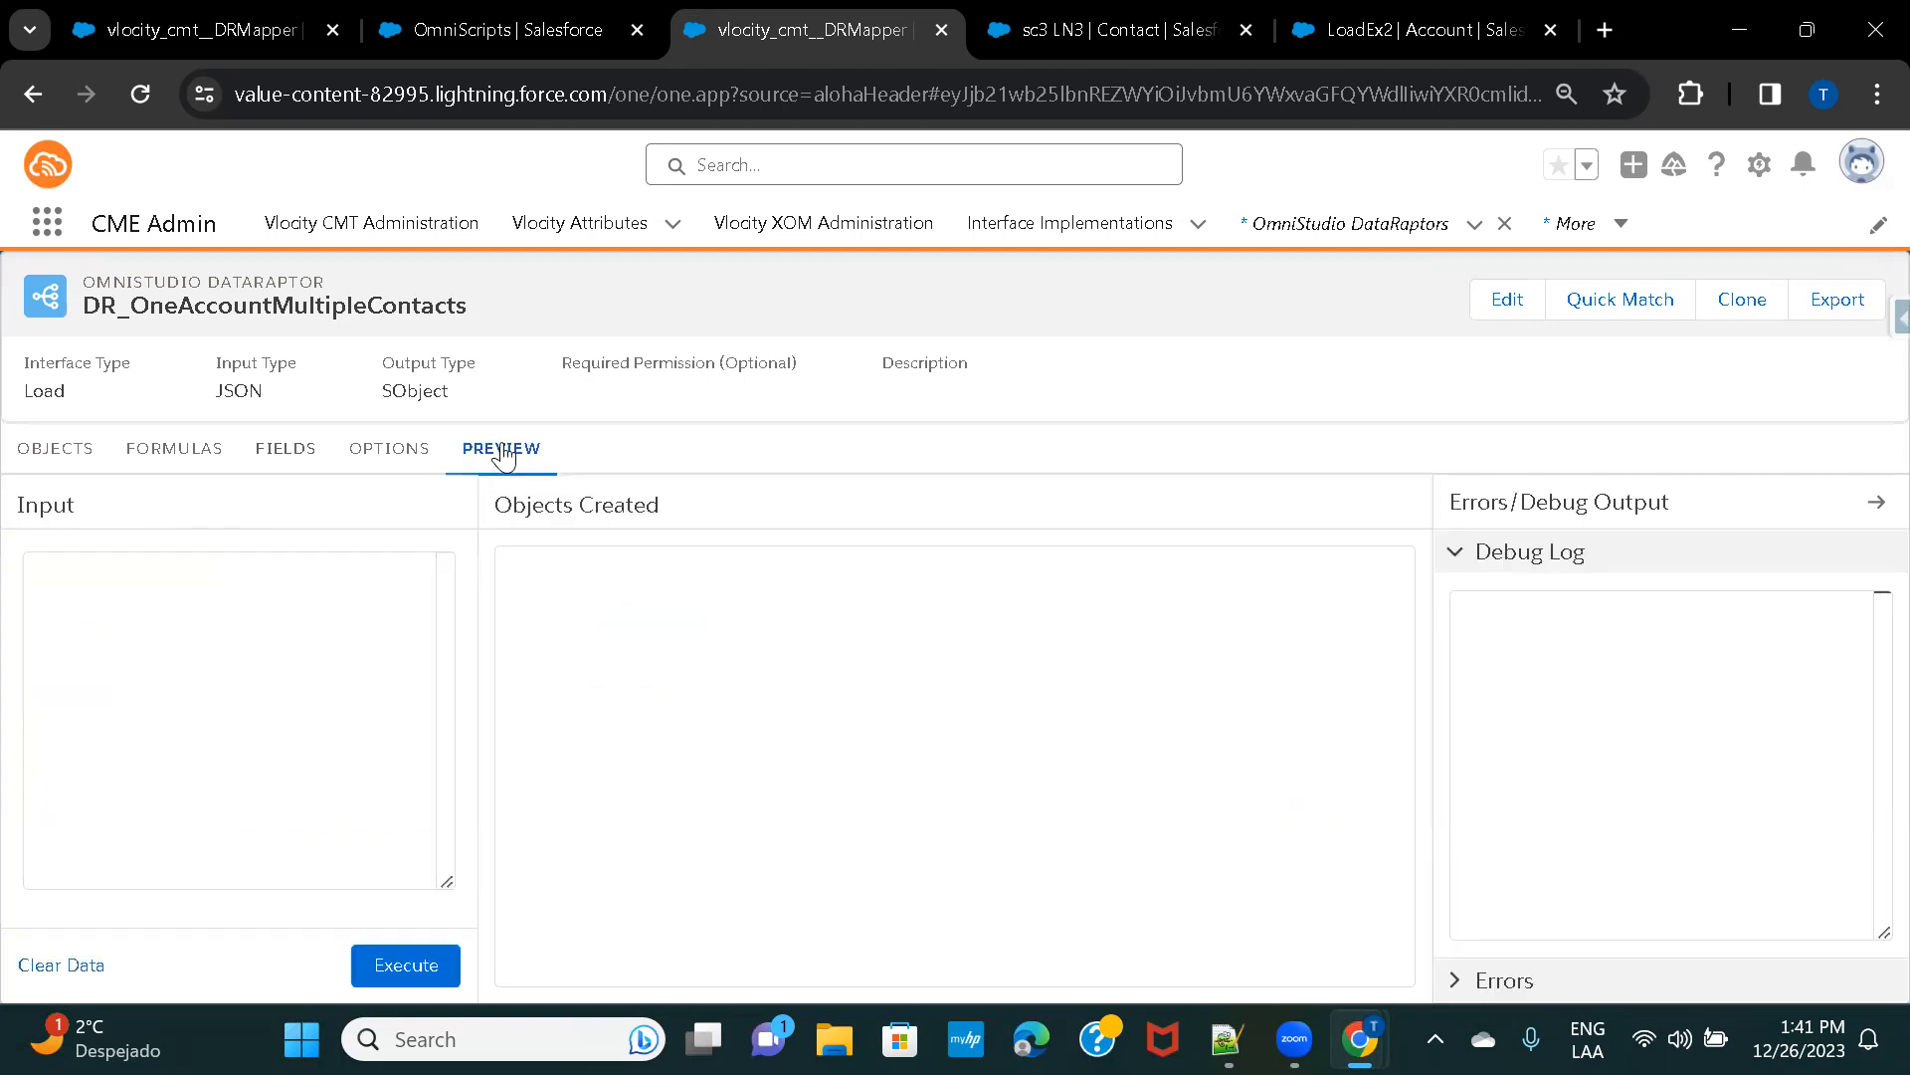
{"action": "left_click", "coordinate": [192, 625]}
{"action": "left_click", "coordinate": [1227, 1039]}
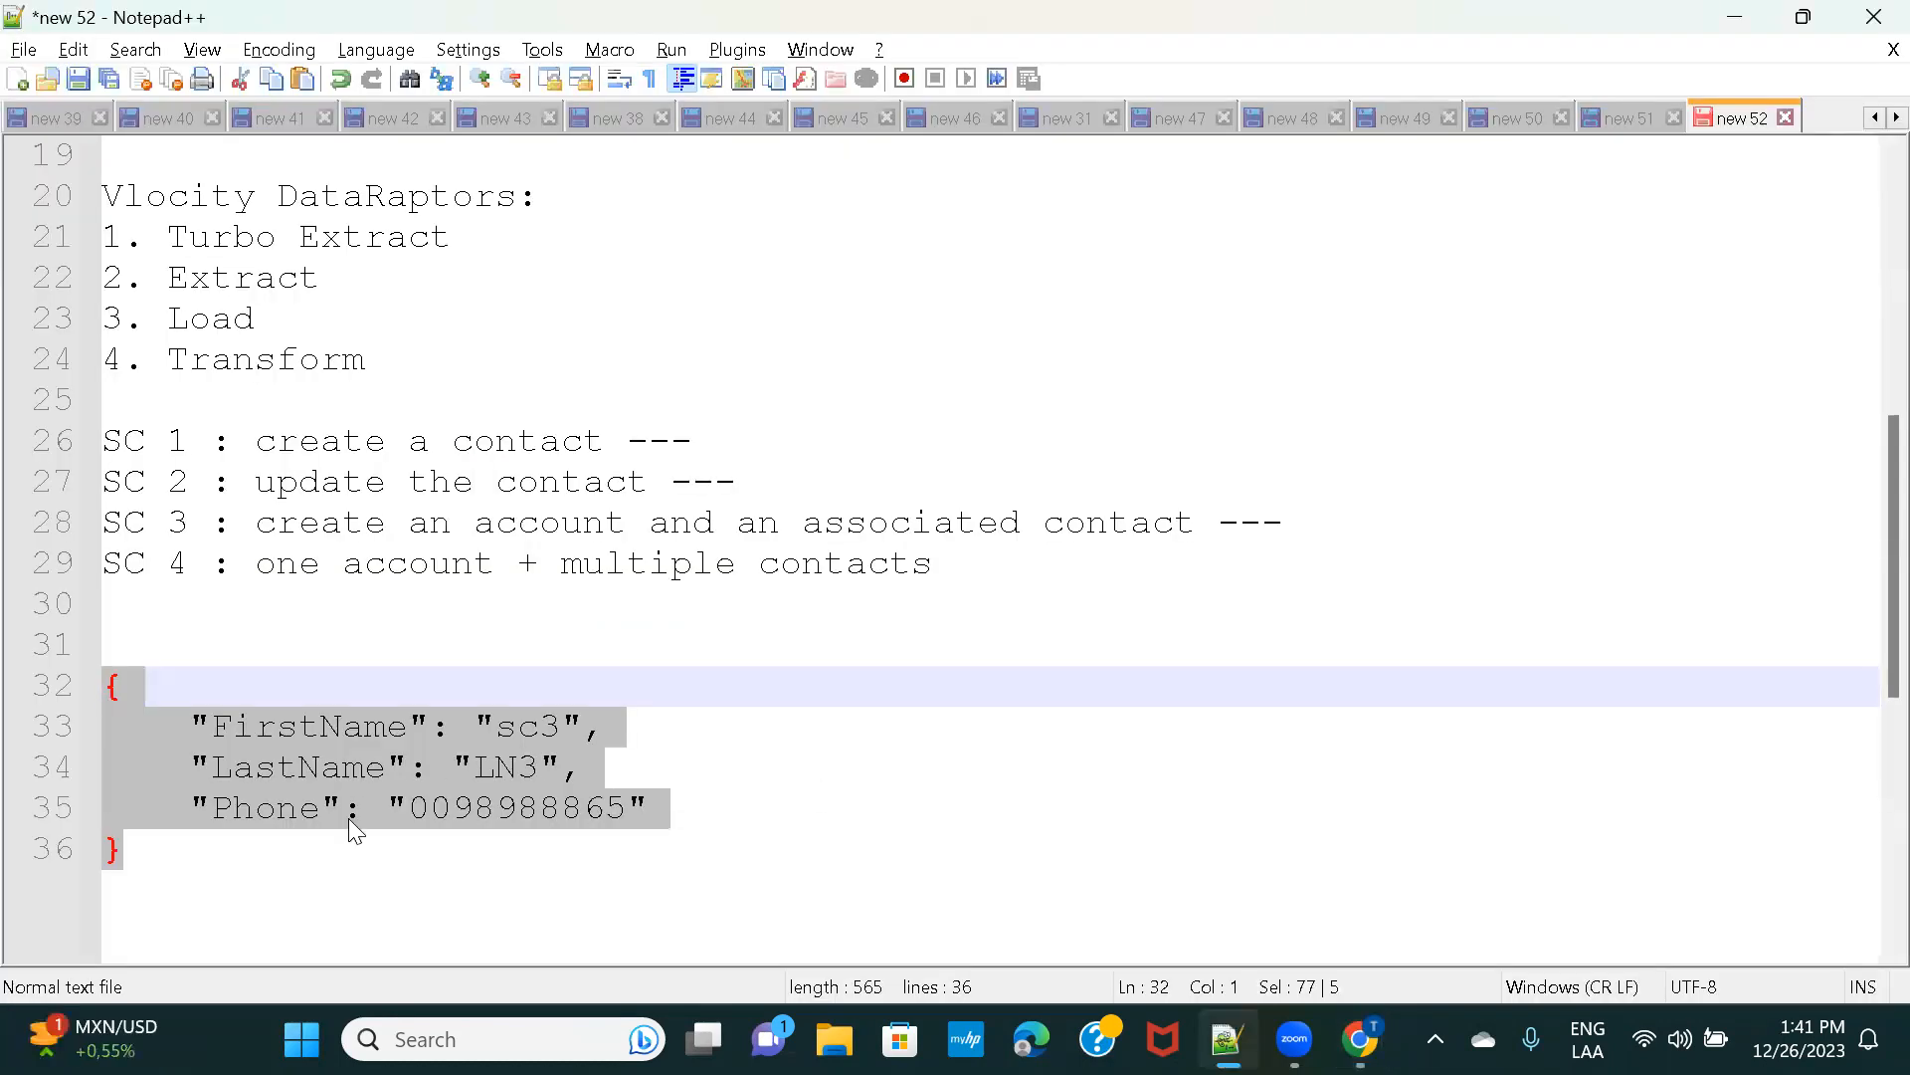
{"action": "key", "text": "alt+Tab"}
{"action": "key", "text": "ctrl+v"}
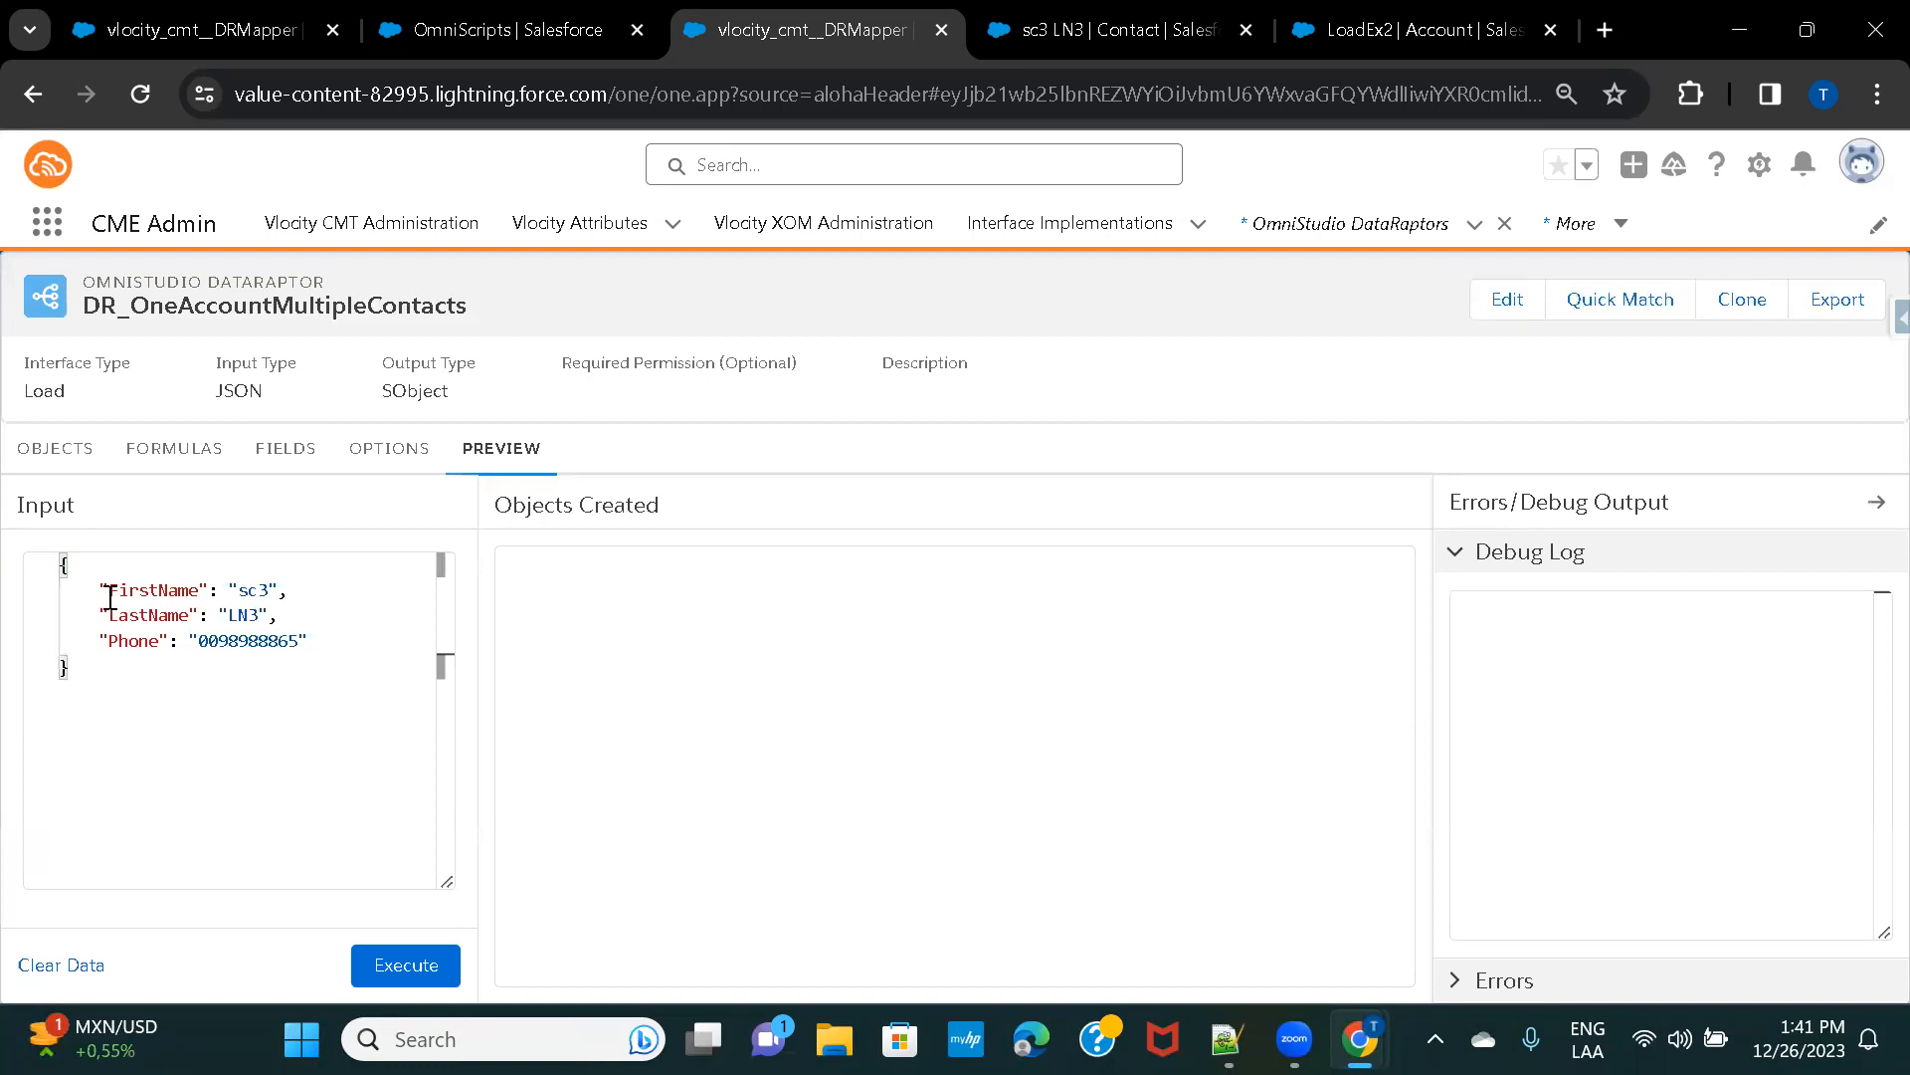
{"action": "left_click_drag", "start_coordinate": [104, 615], "coordinate": [318, 645]}
{"action": "key", "text": "BackSpace"}
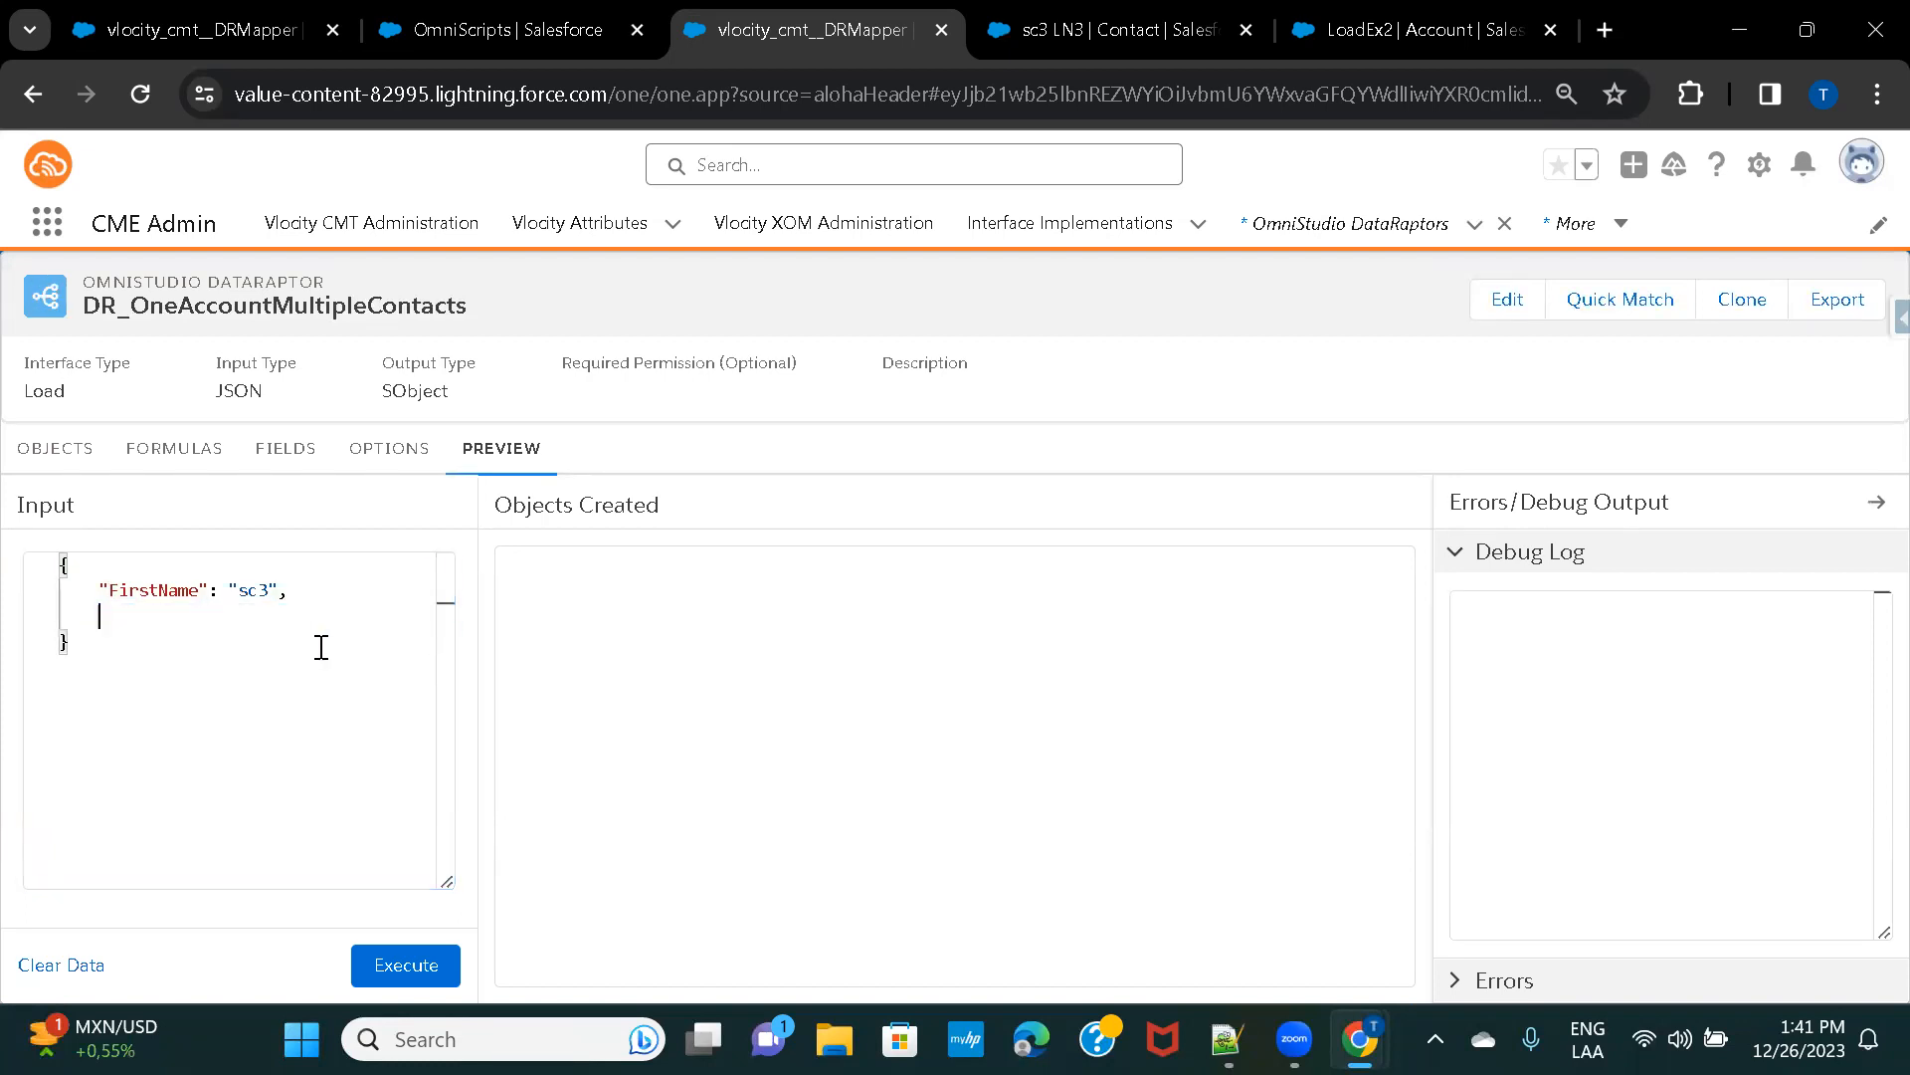
Replace the FirstName key in the Preview input with AccountName, copied from the Account field mapping's input JSON path.
{"action": "double_click", "coordinate": [154, 590]}
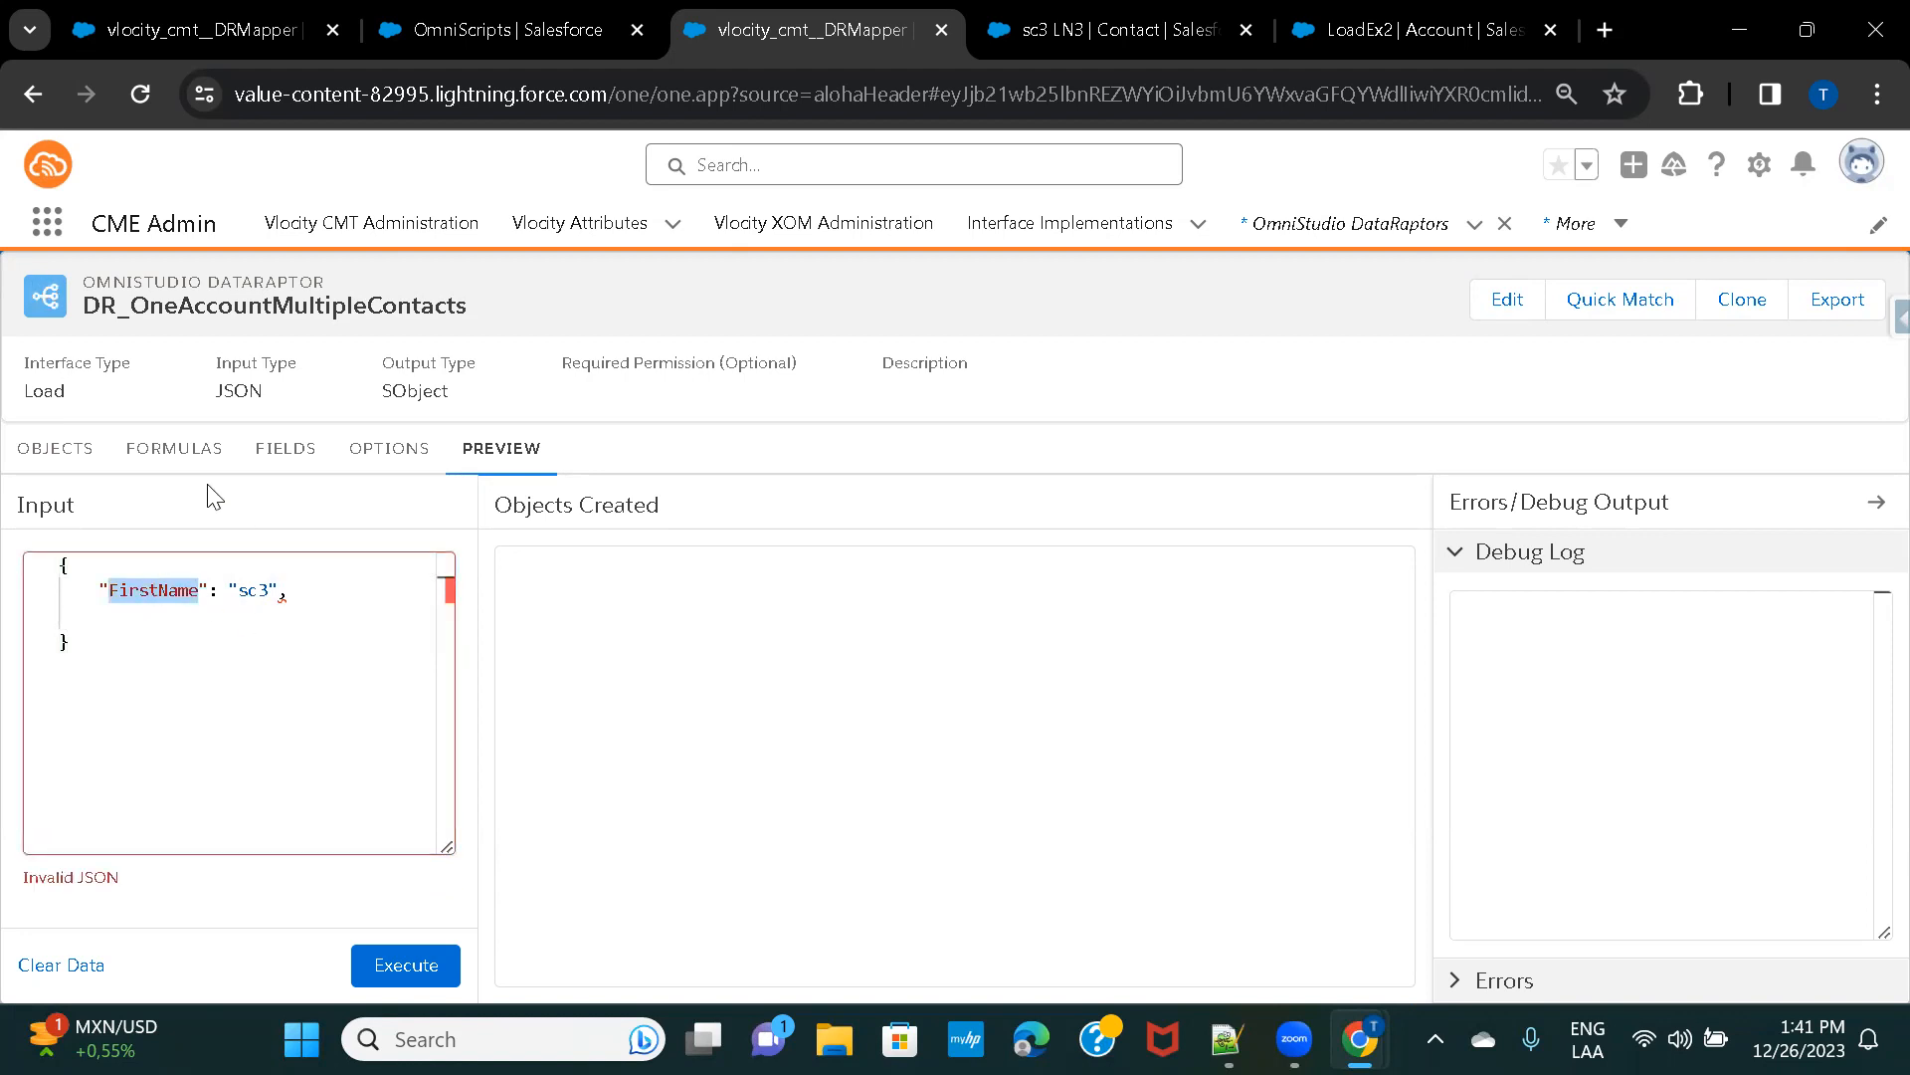
{"action": "left_click", "coordinate": [286, 449]}
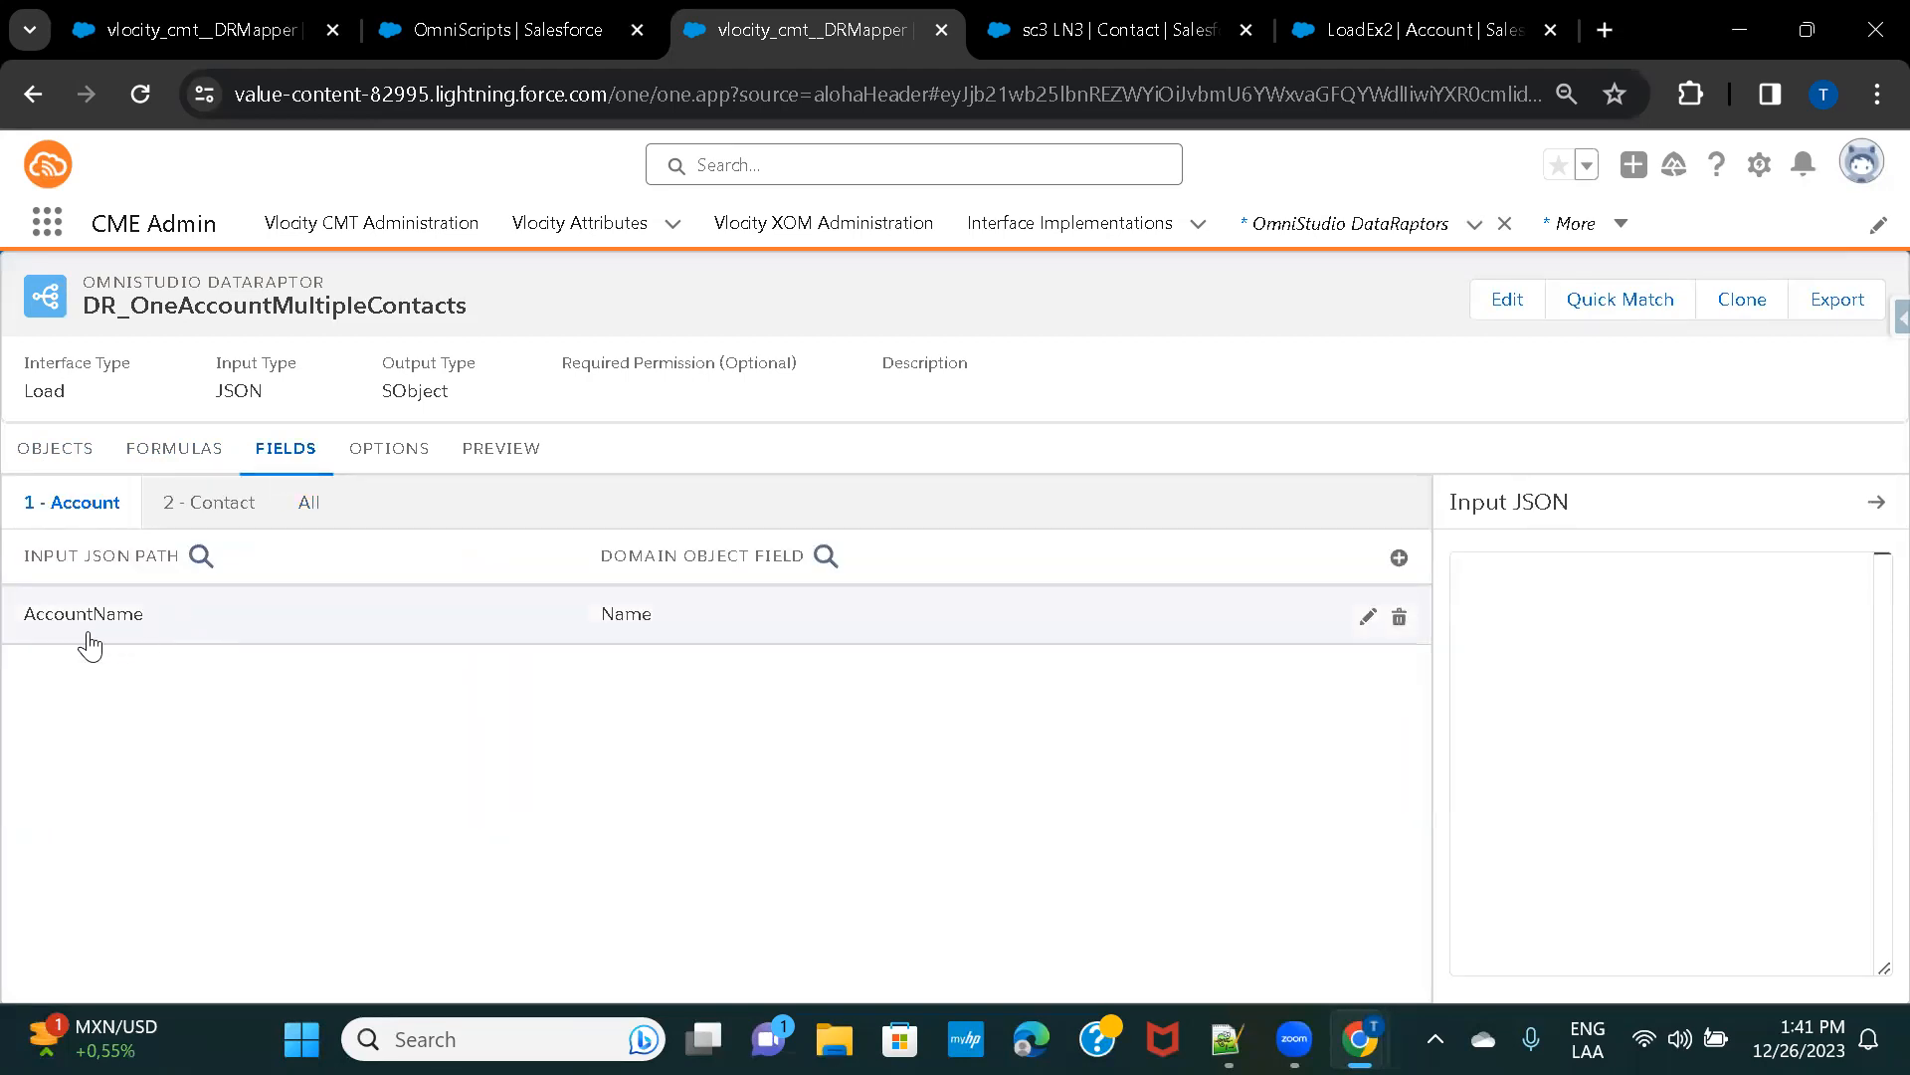
{"action": "left_click", "coordinate": [159, 622]}
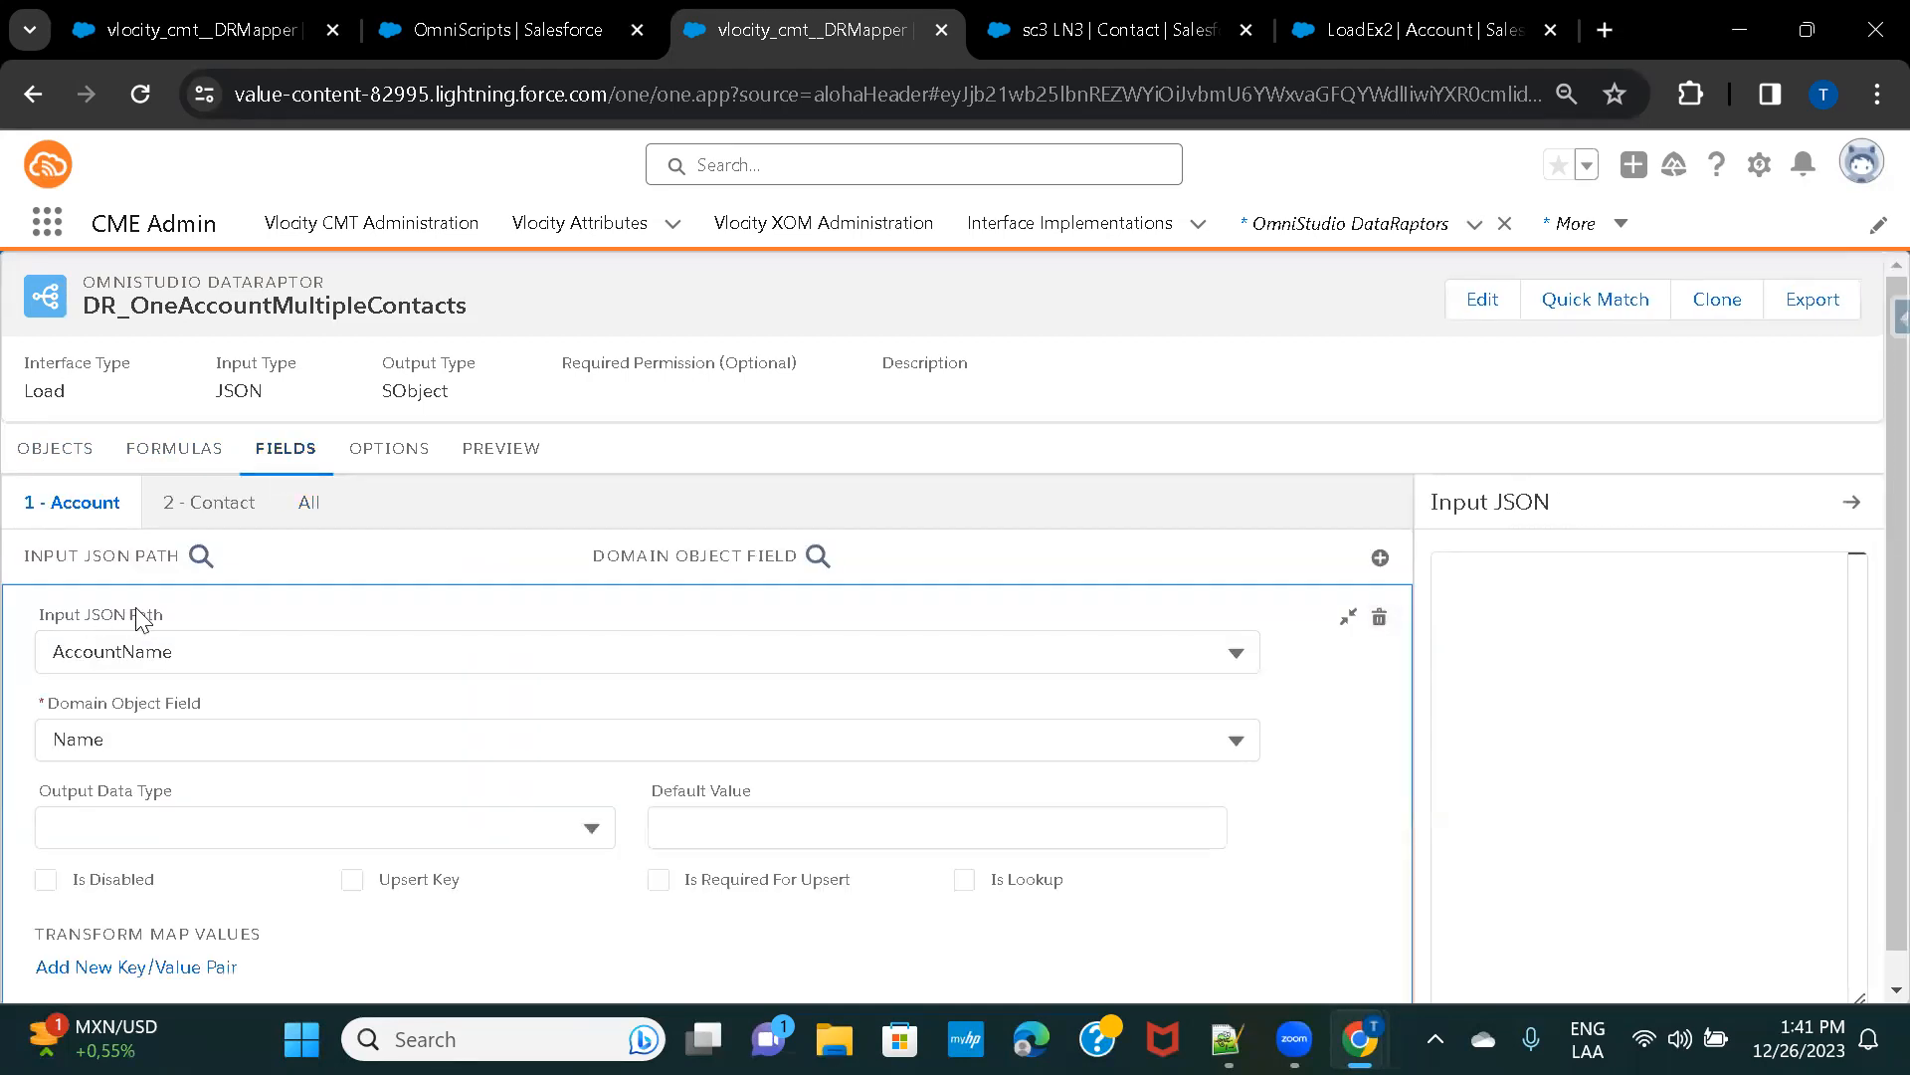
{"action": "left_click", "coordinate": [130, 652]}
{"action": "key", "text": "ctrl+c"}
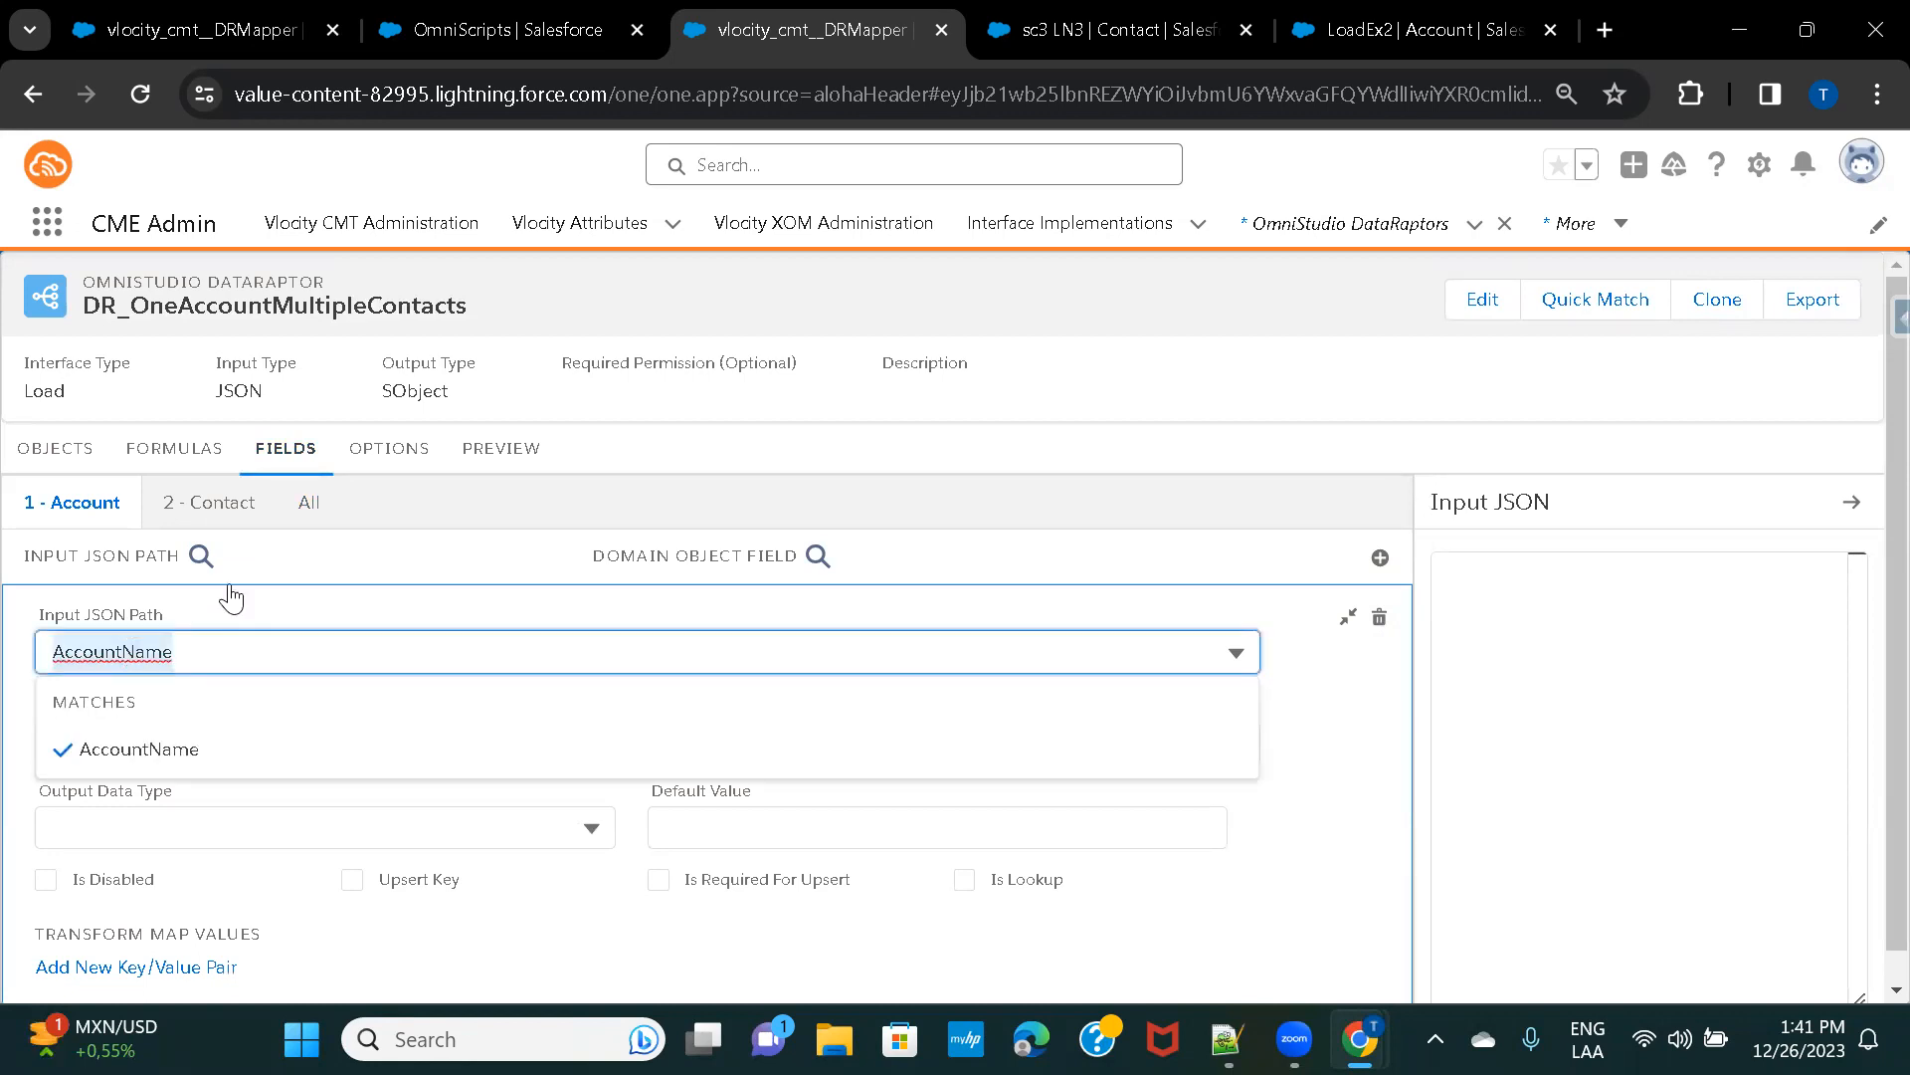
{"action": "left_click", "coordinate": [501, 448]}
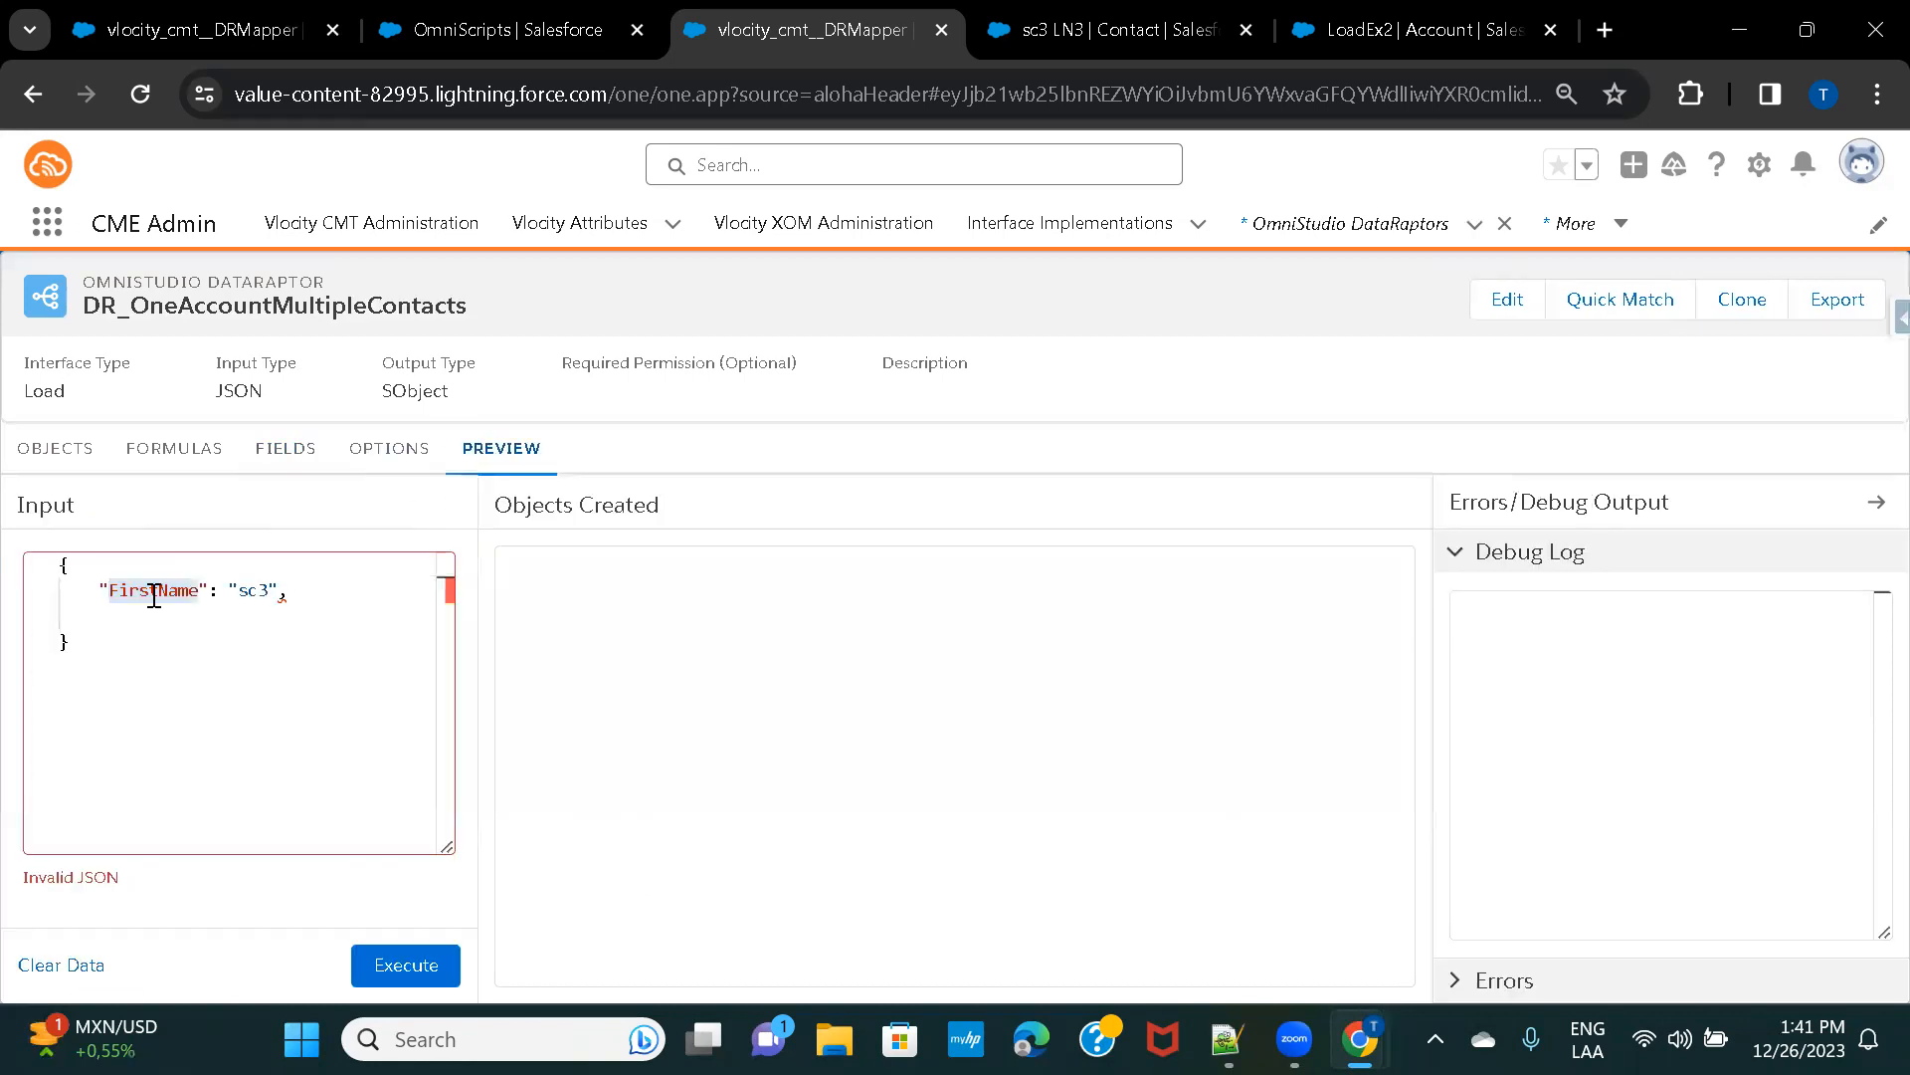
{"action": "key", "text": "ctrl+v"}
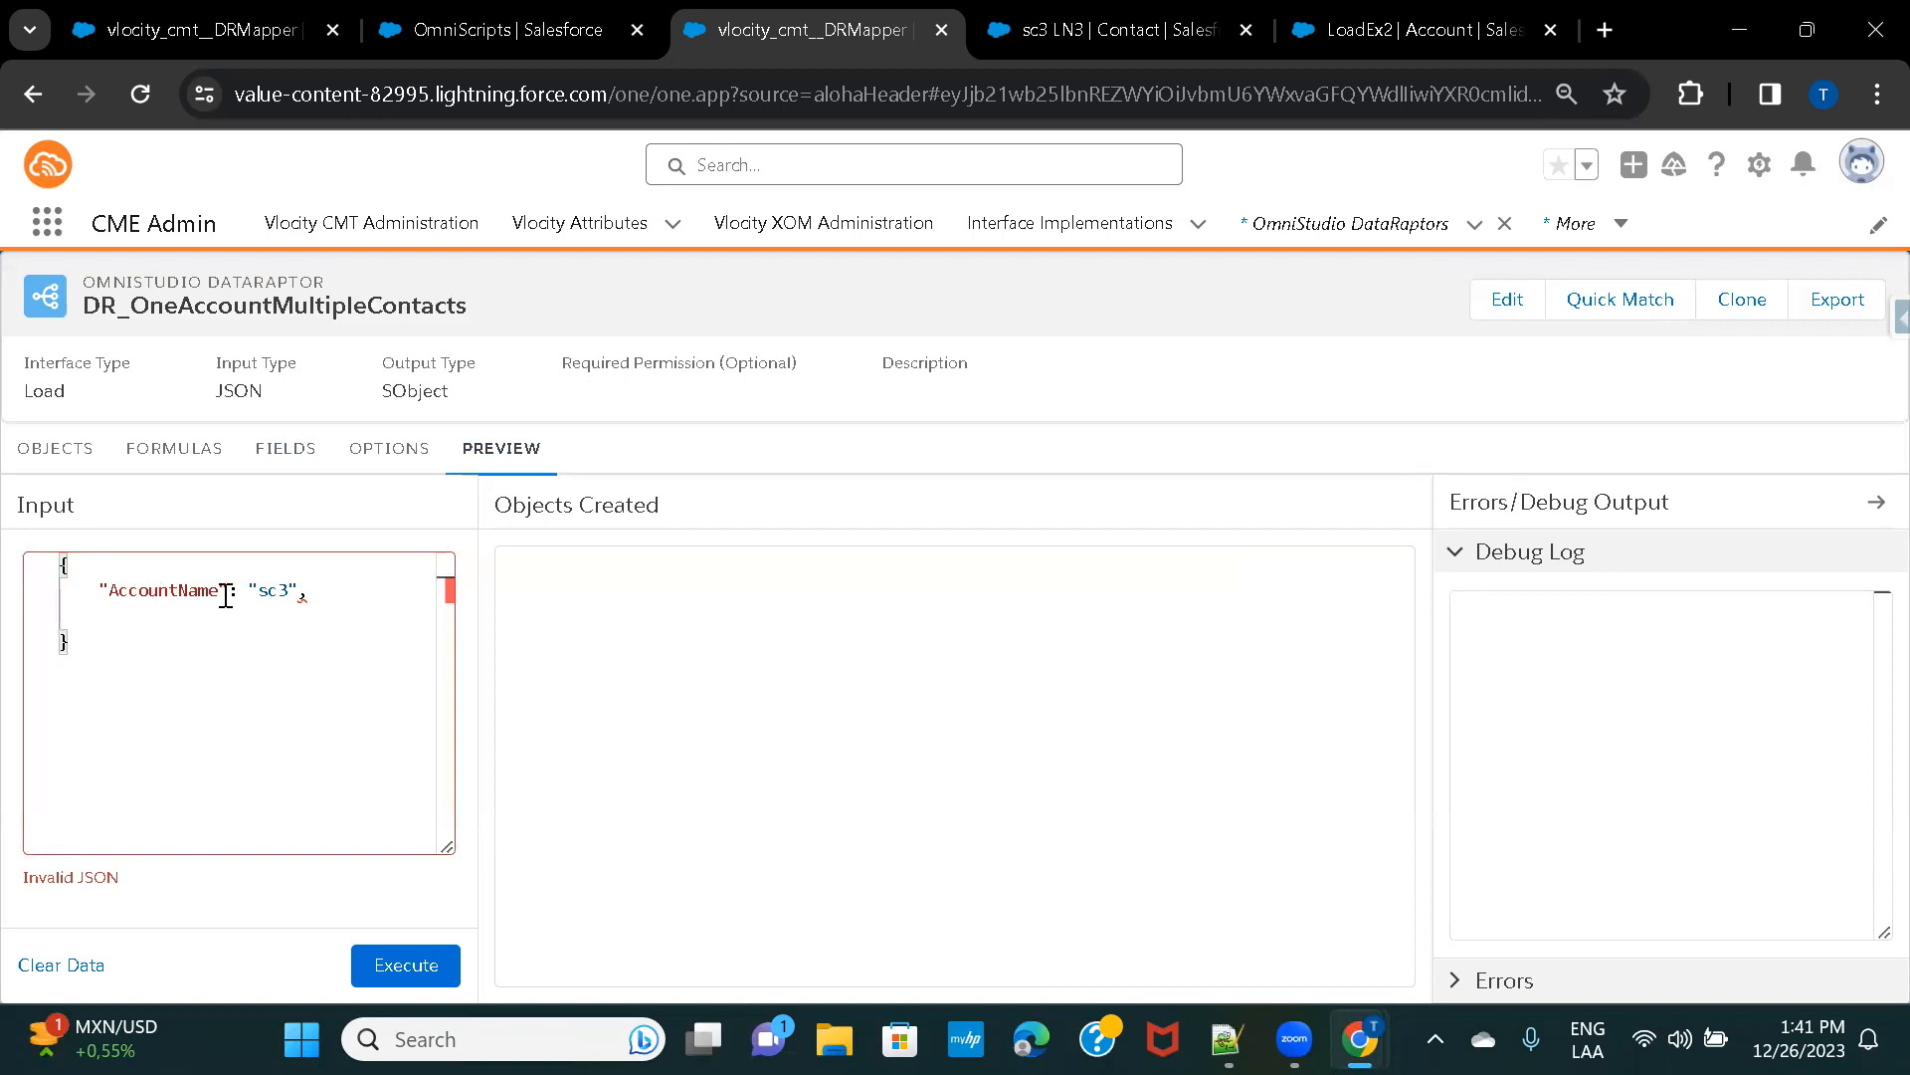
Set the AccountName value in the Preview input to "LoadAccountEx5", followed by a comma and a new line.
{"action": "left_click", "coordinate": [291, 594]}
{"action": "key", "text": "BackSpace"}
{"action": "key", "text": "BackSpace"}
{"action": "key", "text": "BackSpace"}
{"action": "type", "text": "LoadAccountEx5\","}
{"action": "key", "text": "Return"}
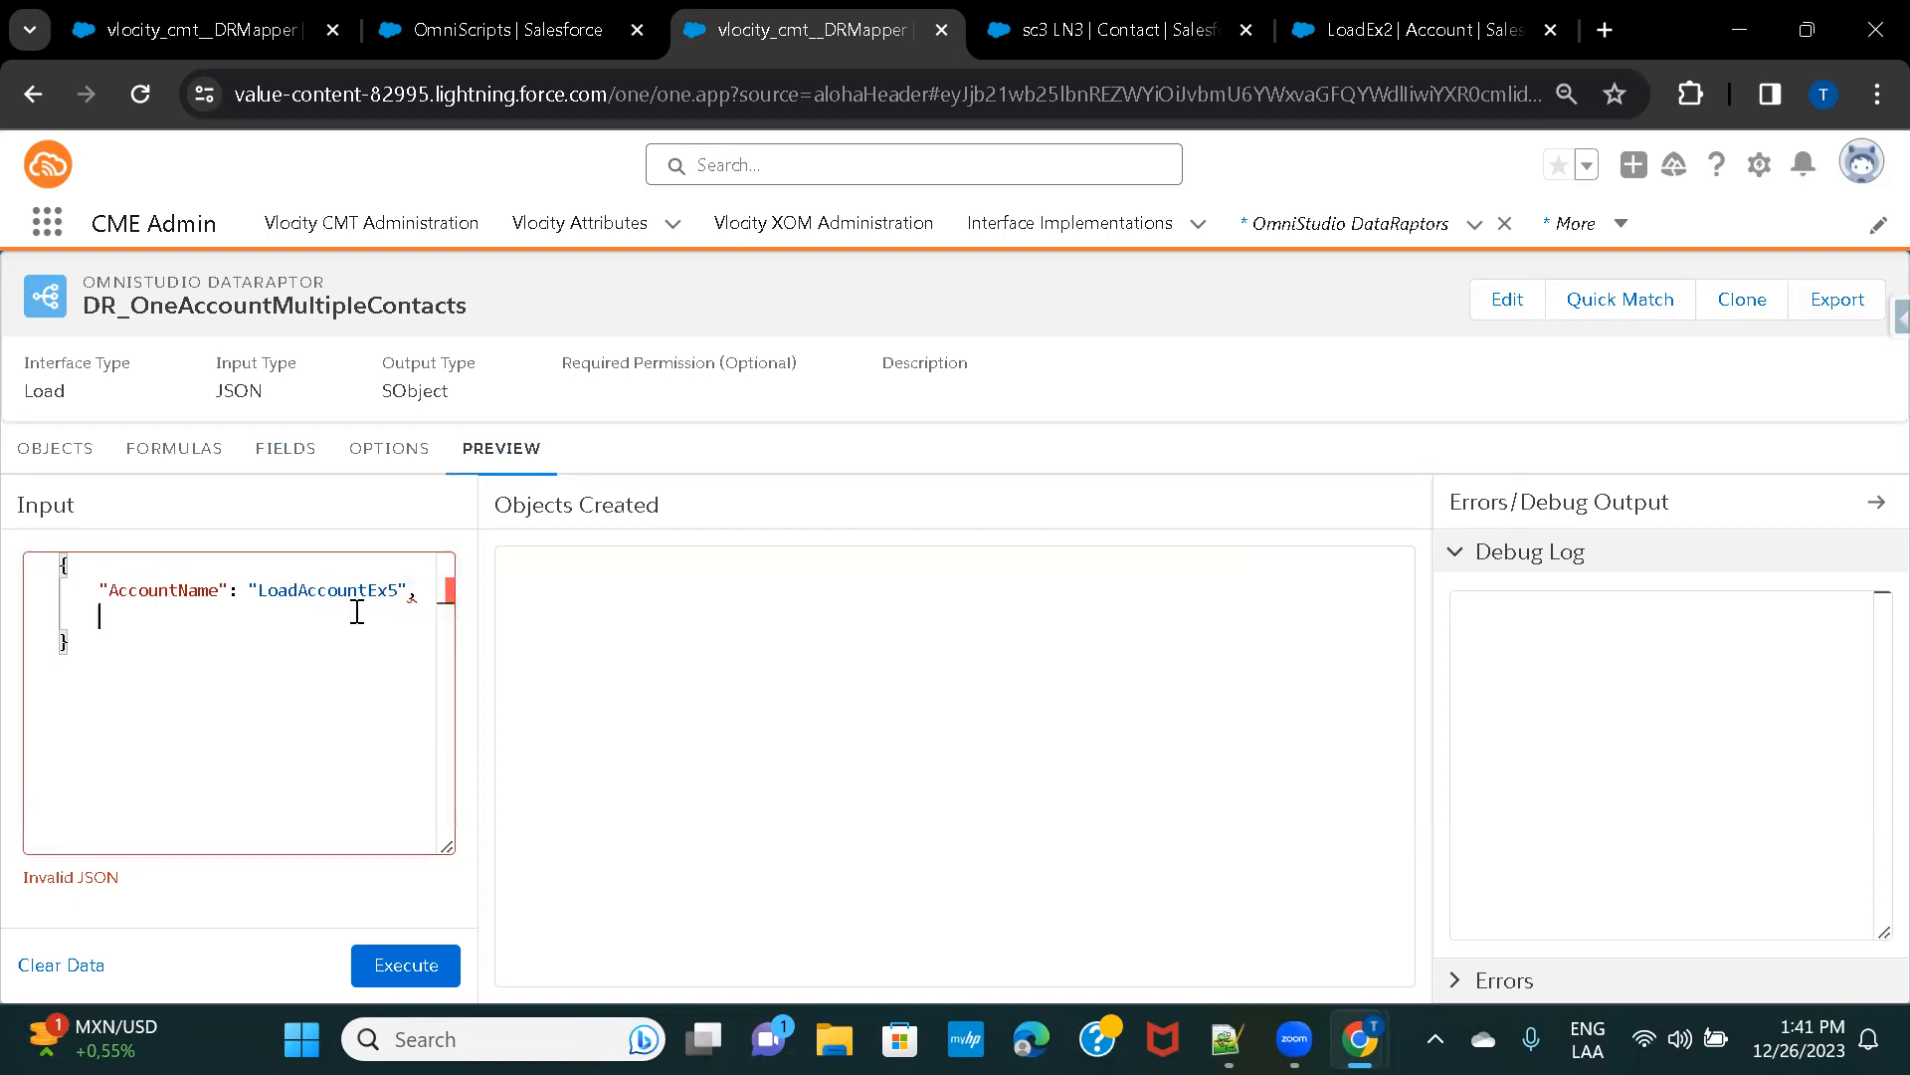
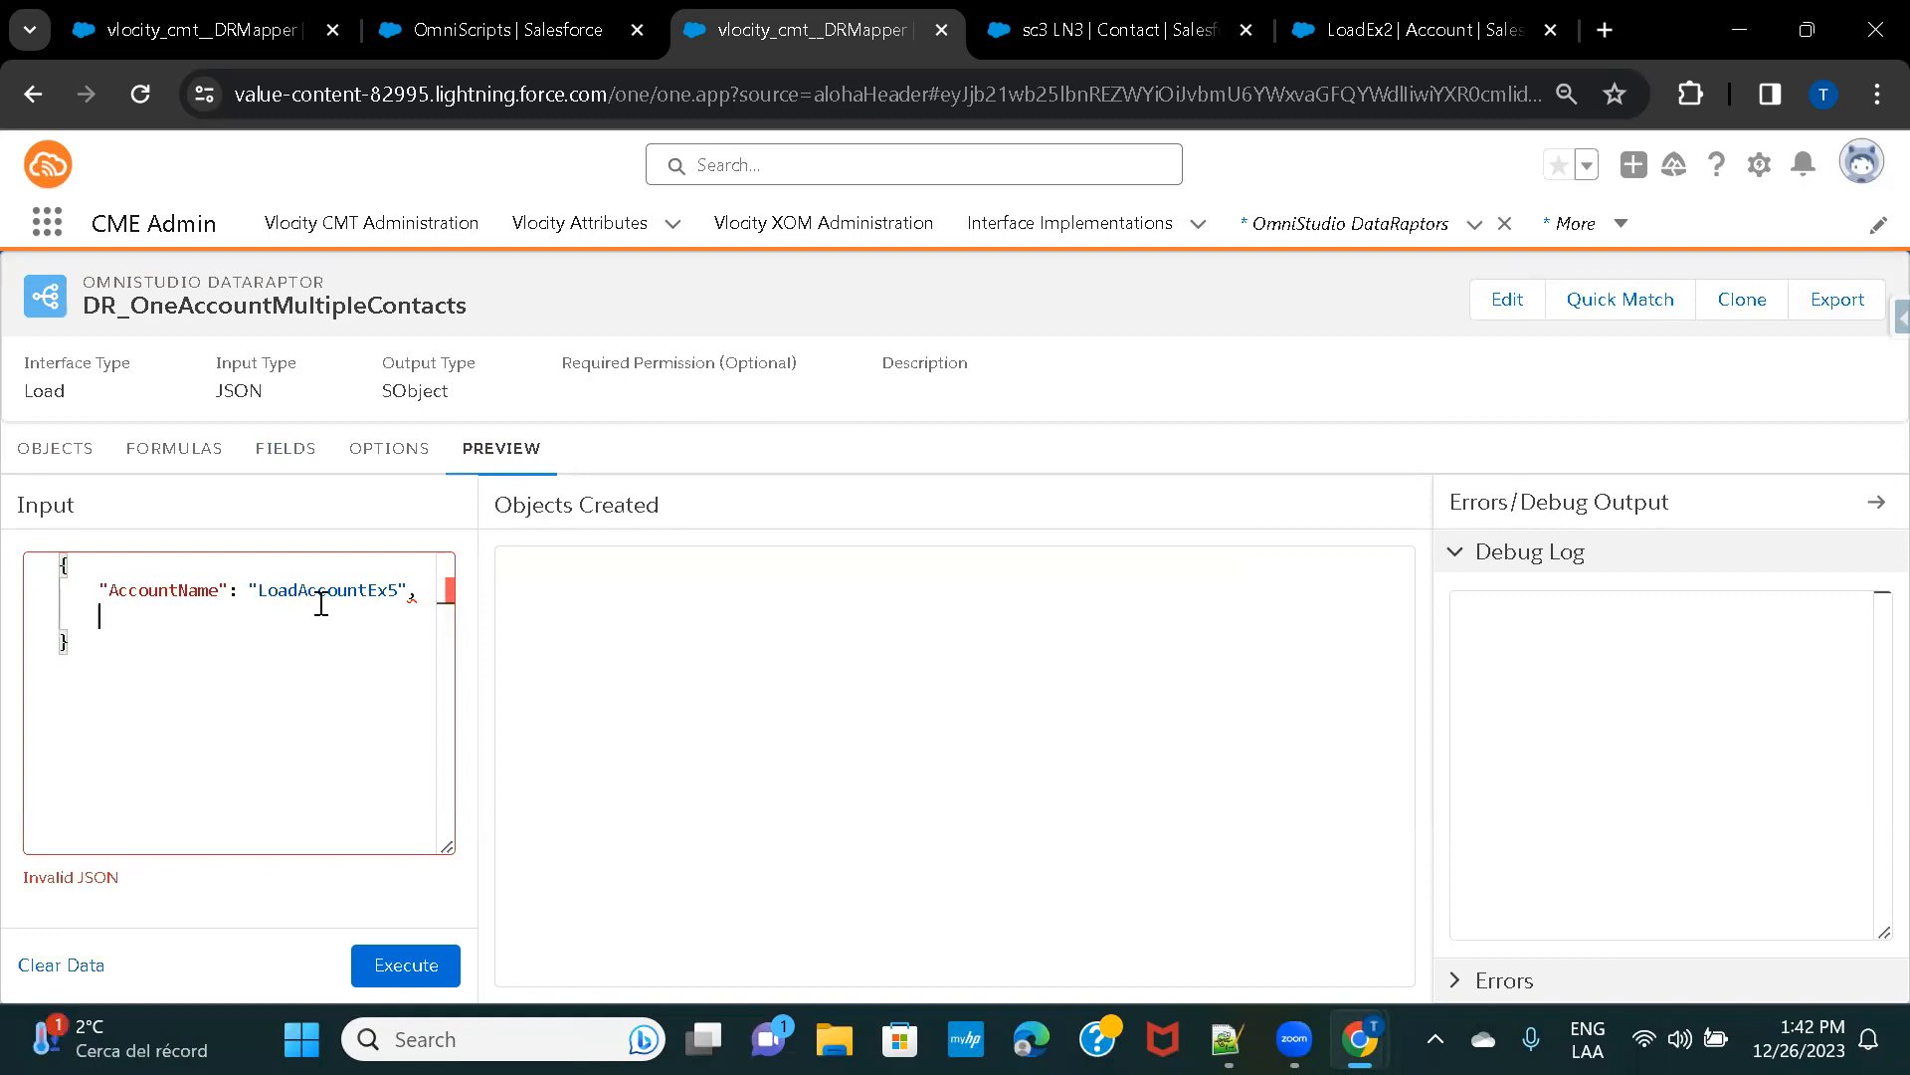
Change the input JSON path of the Contact FirstName mapping to list:FirstName.
{"action": "left_click", "coordinate": [282, 454]}
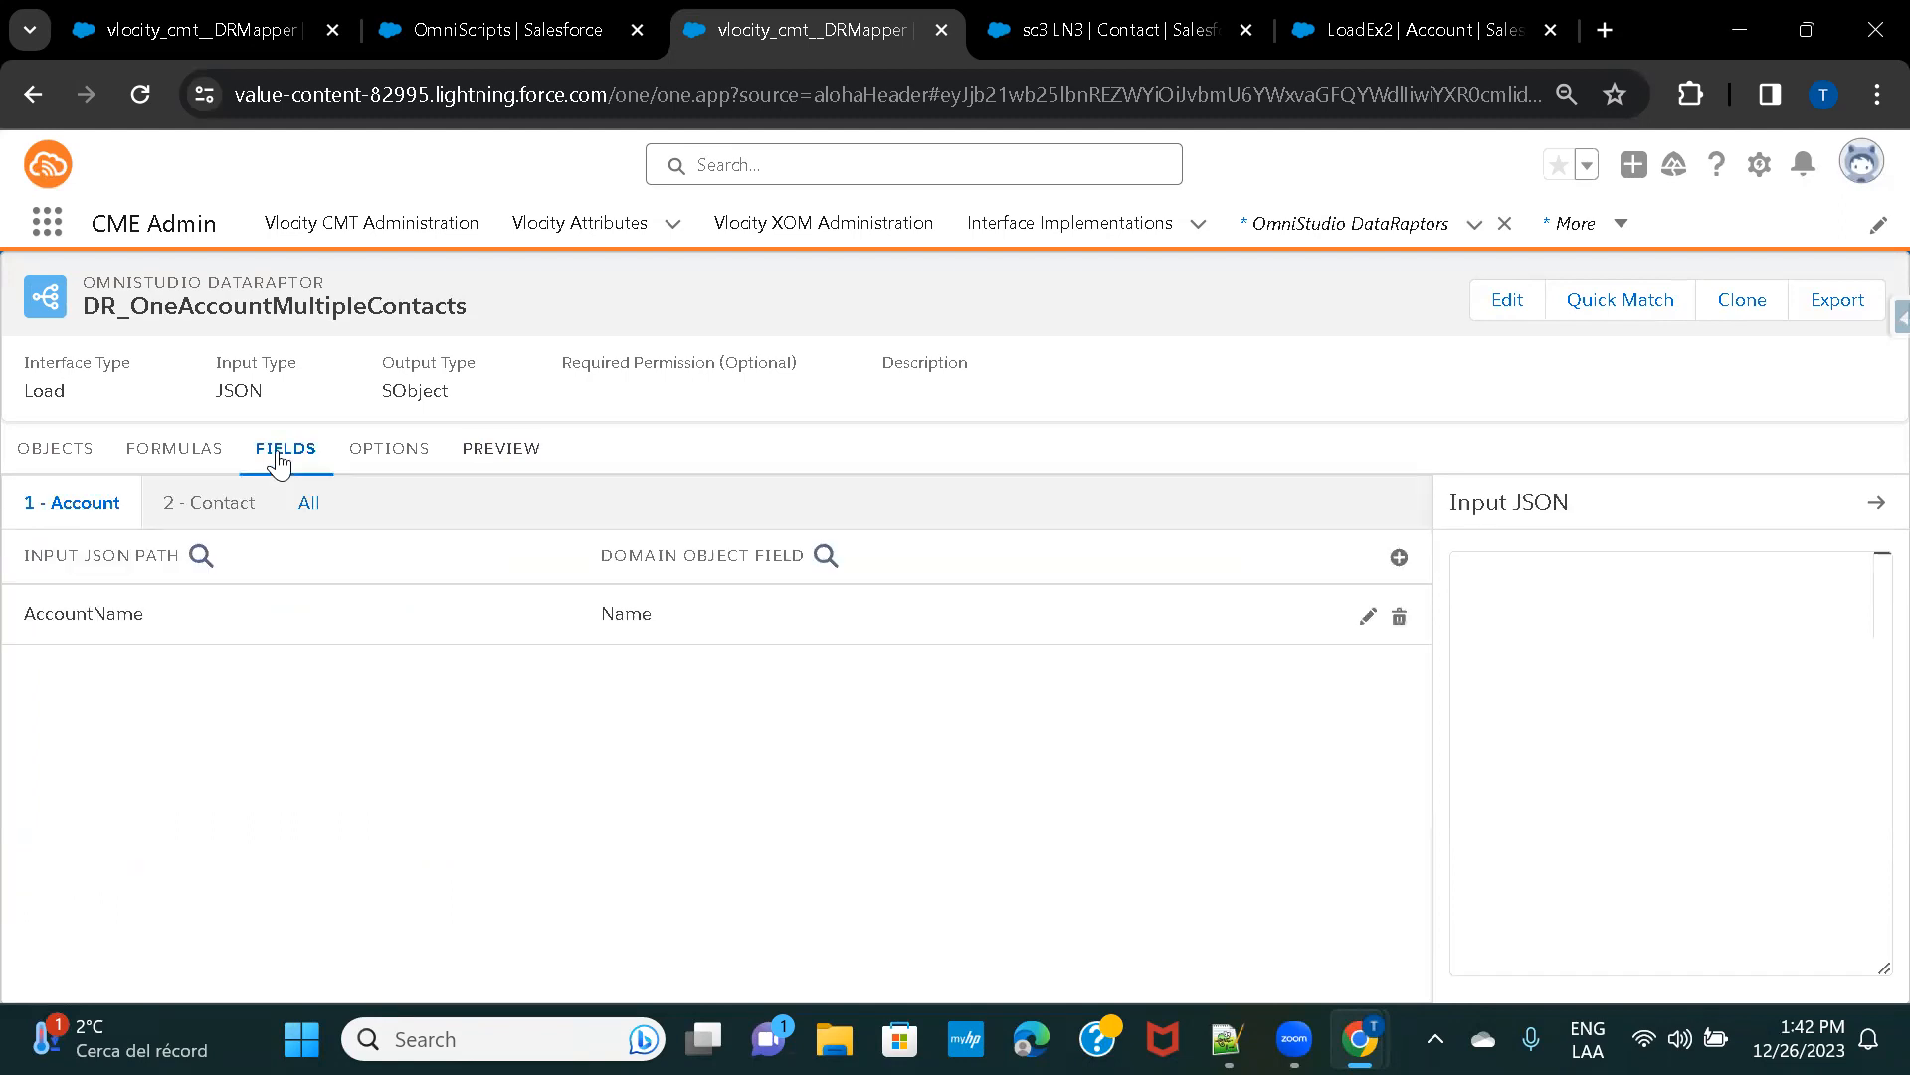
{"action": "left_click", "coordinate": [219, 520]}
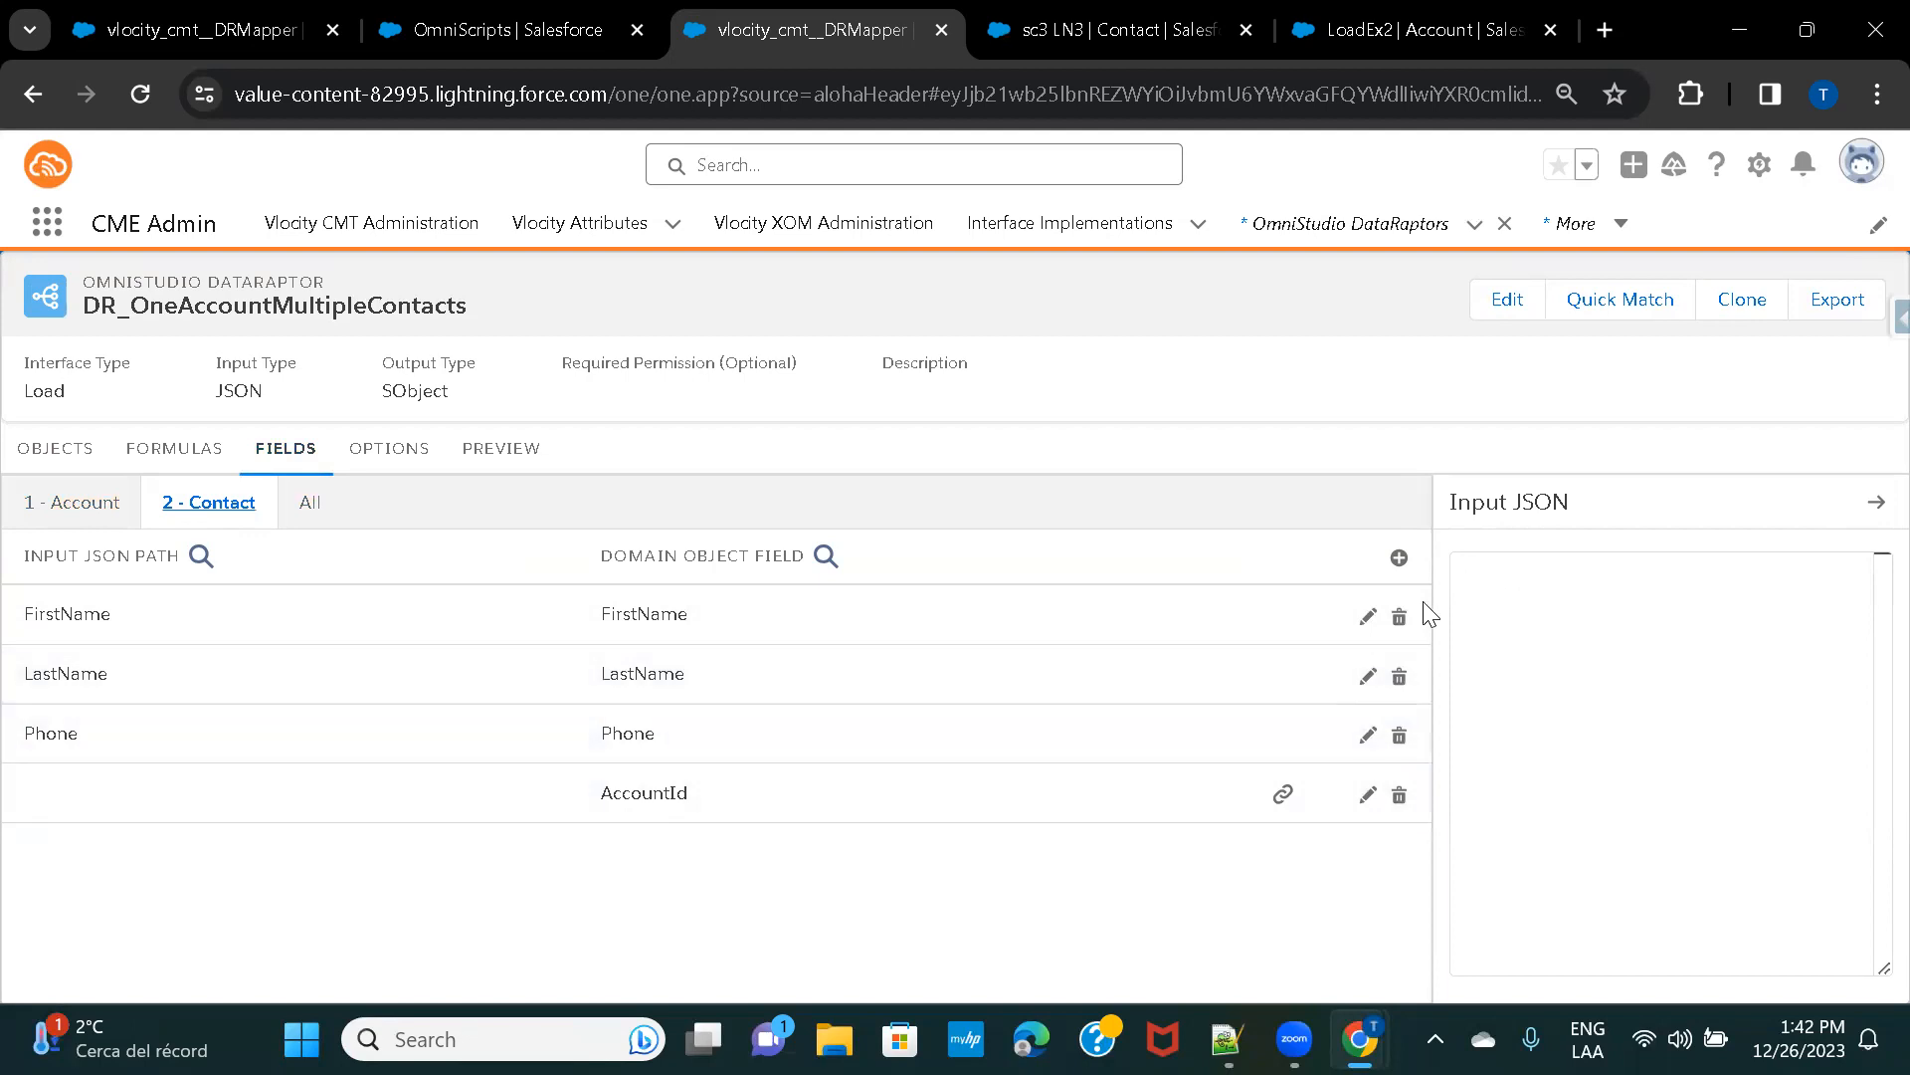
{"action": "left_click", "coordinate": [1196, 609]}
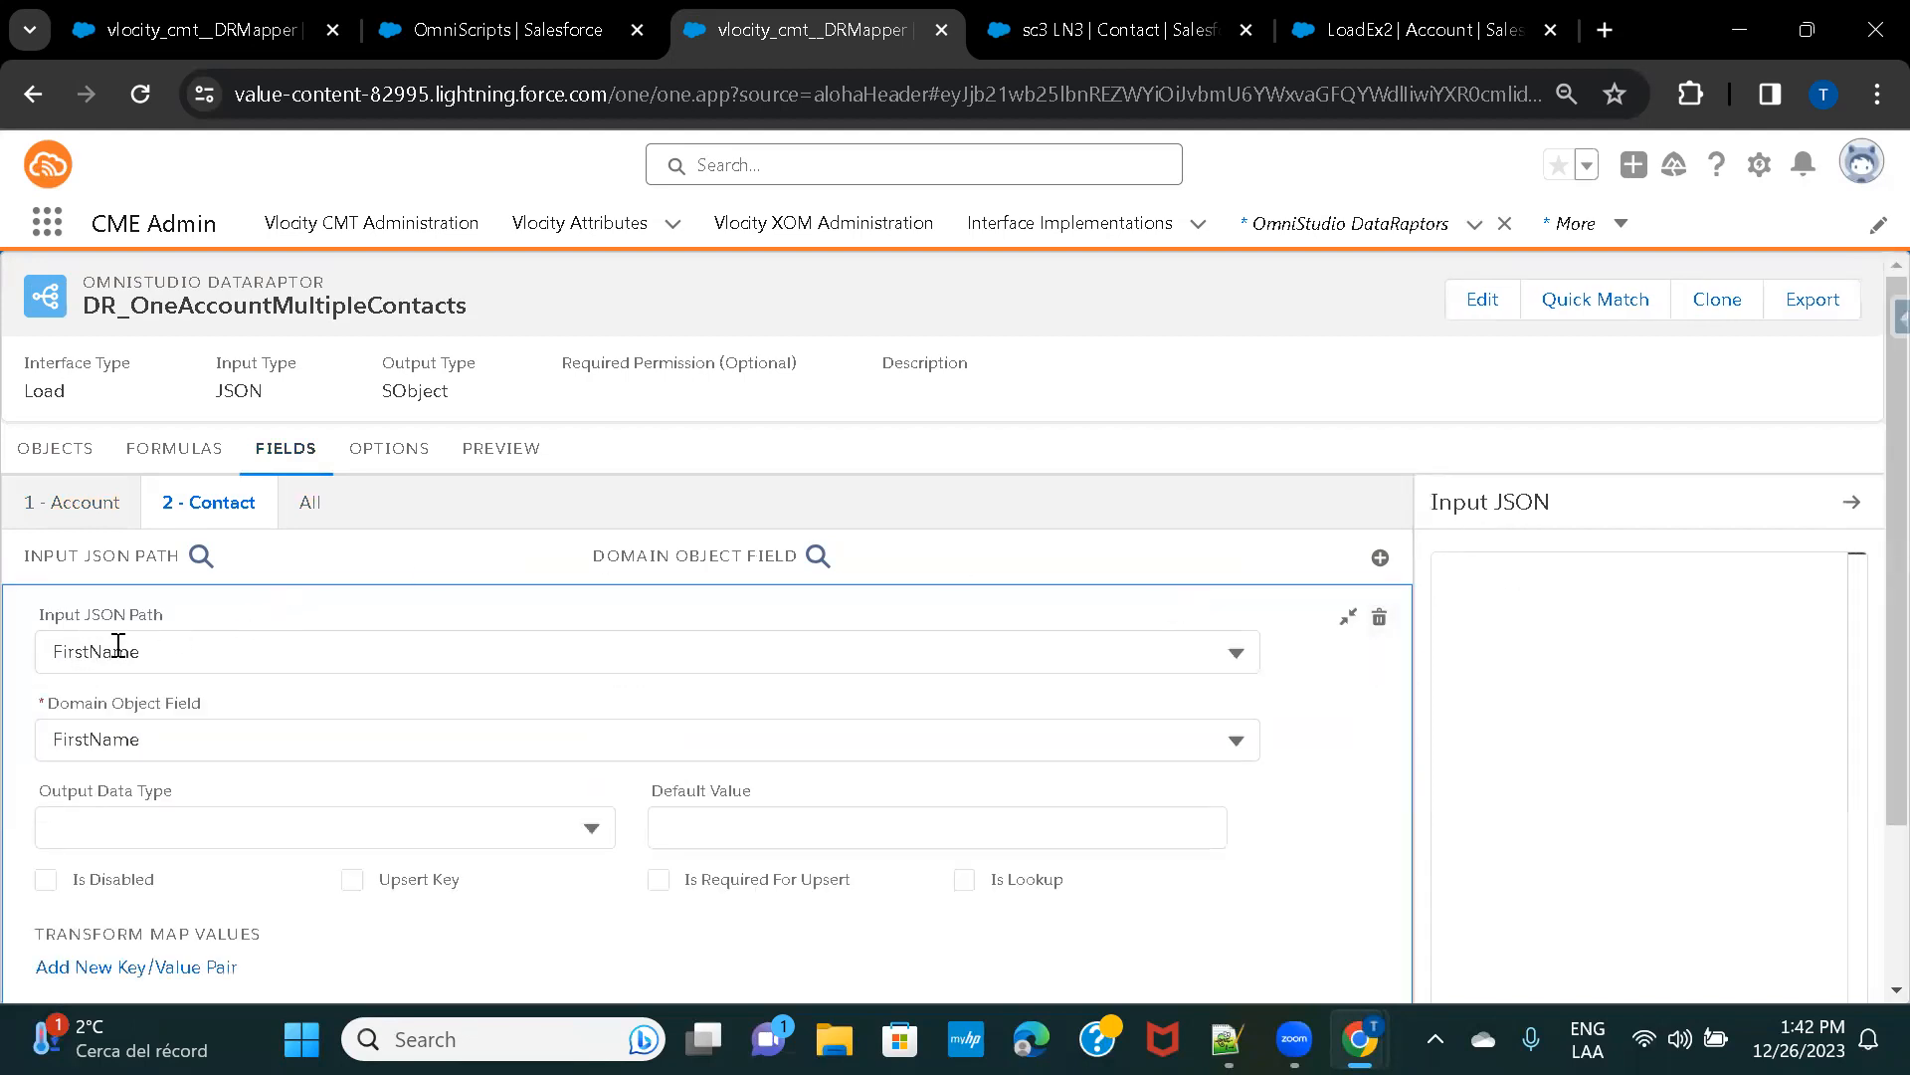
{"action": "left_click", "coordinate": [57, 647]}
{"action": "type", "text": "list:"}
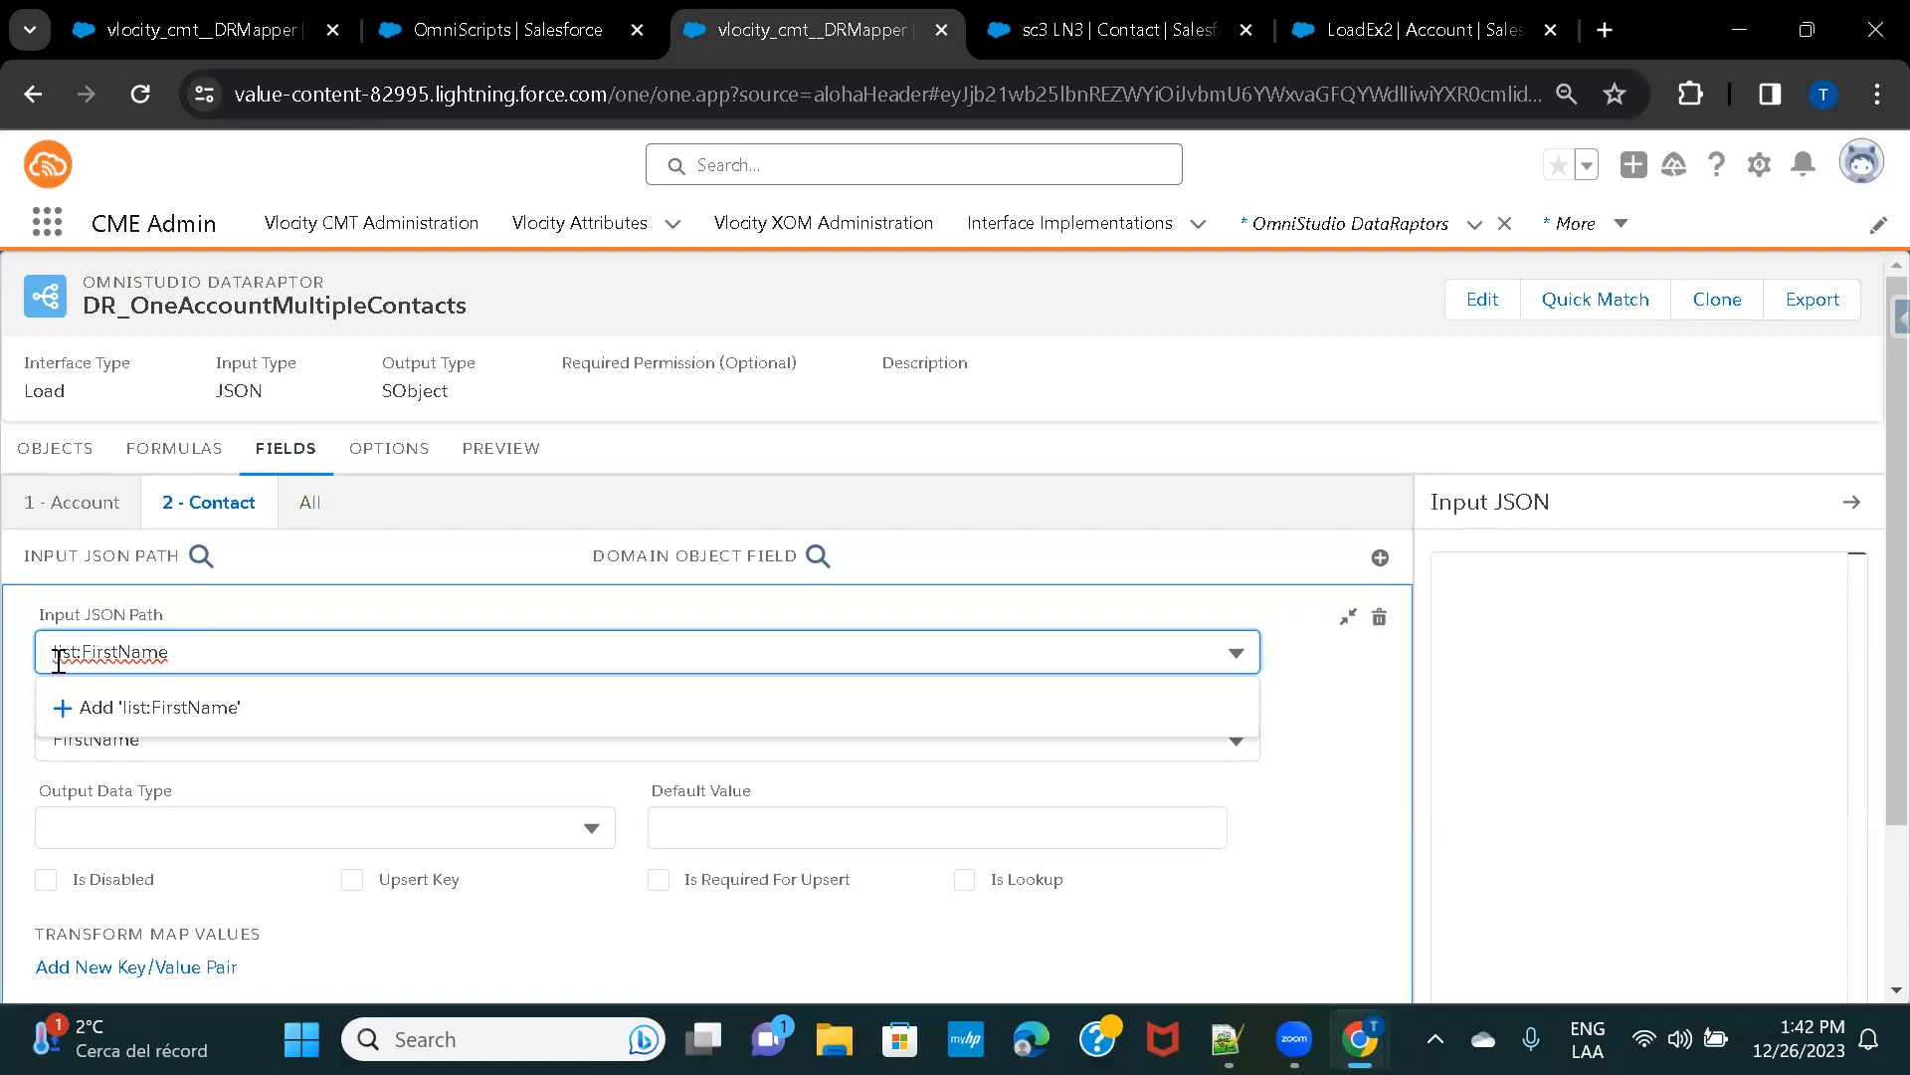
{"action": "left_click", "coordinate": [199, 709]}
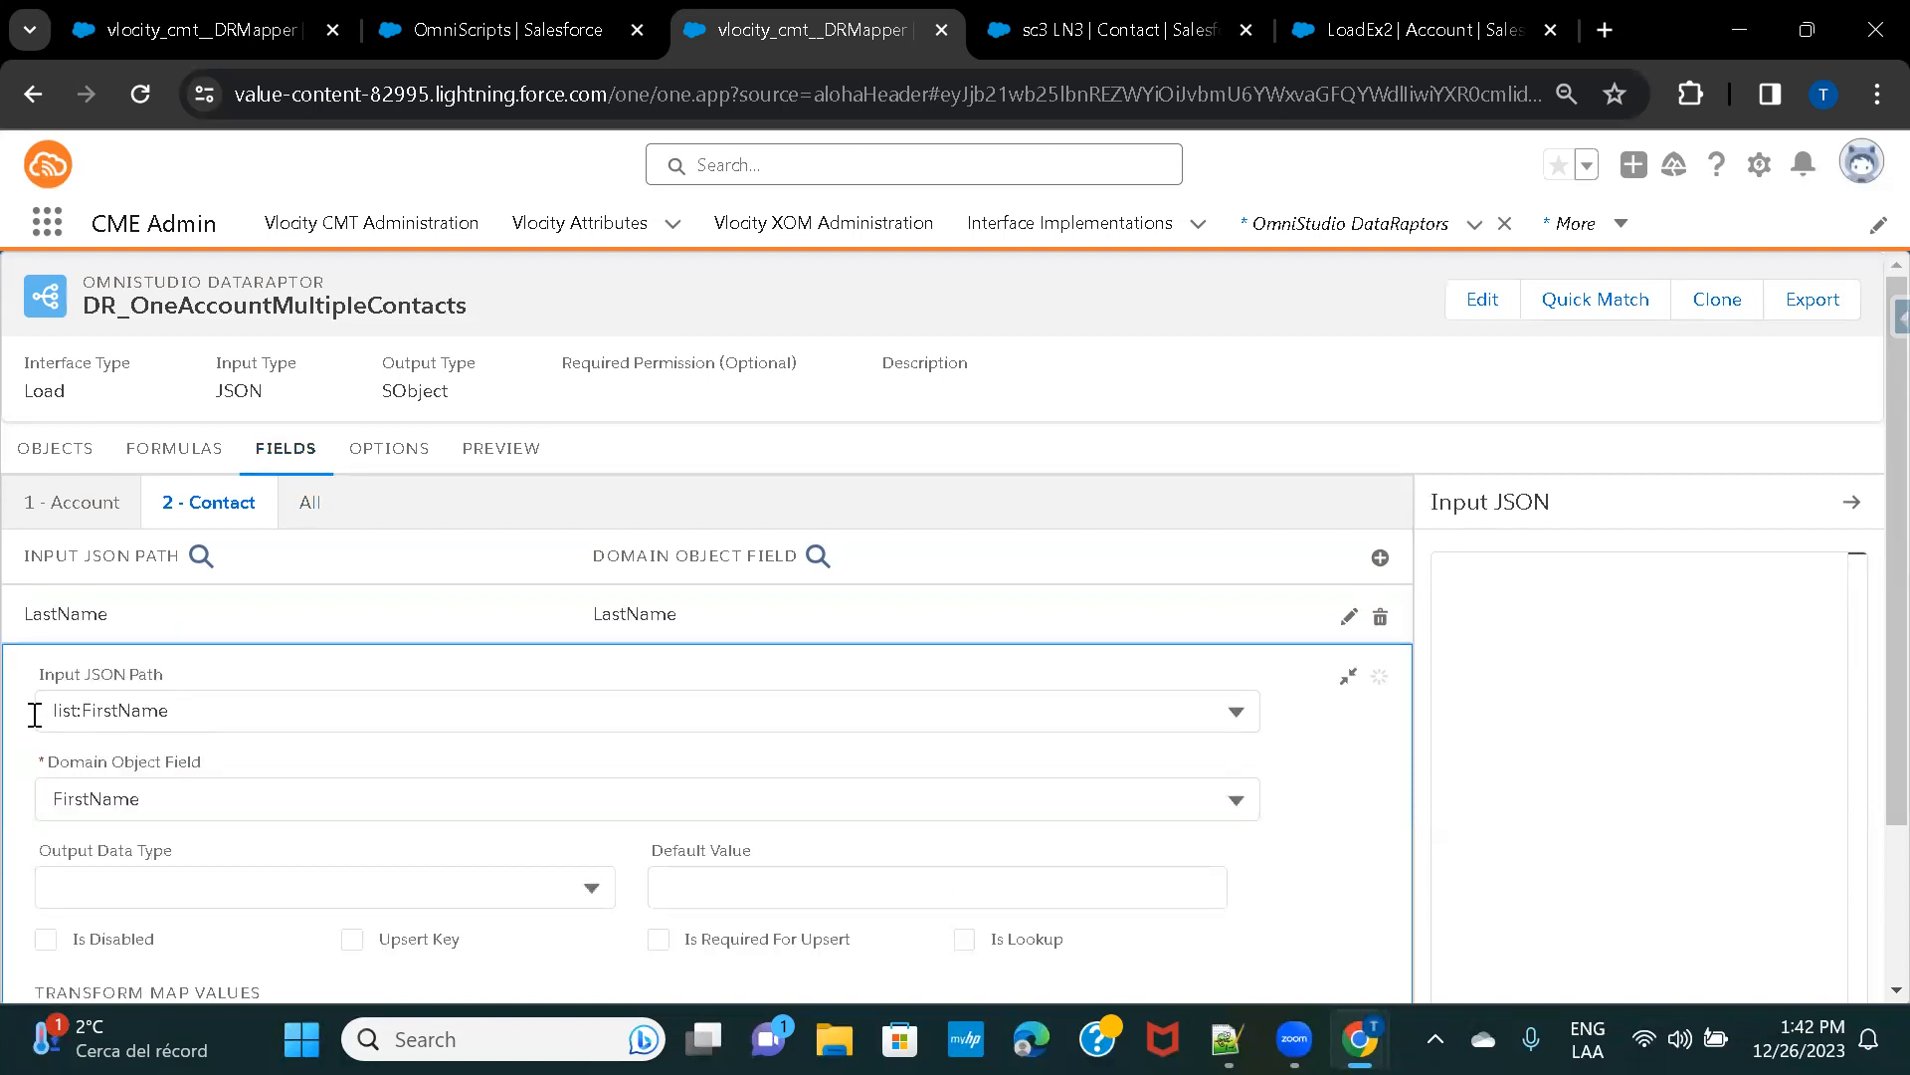
{"action": "scroll", "coordinate": [68, 716], "scroll_direction": "down", "scroll_amount": 2}
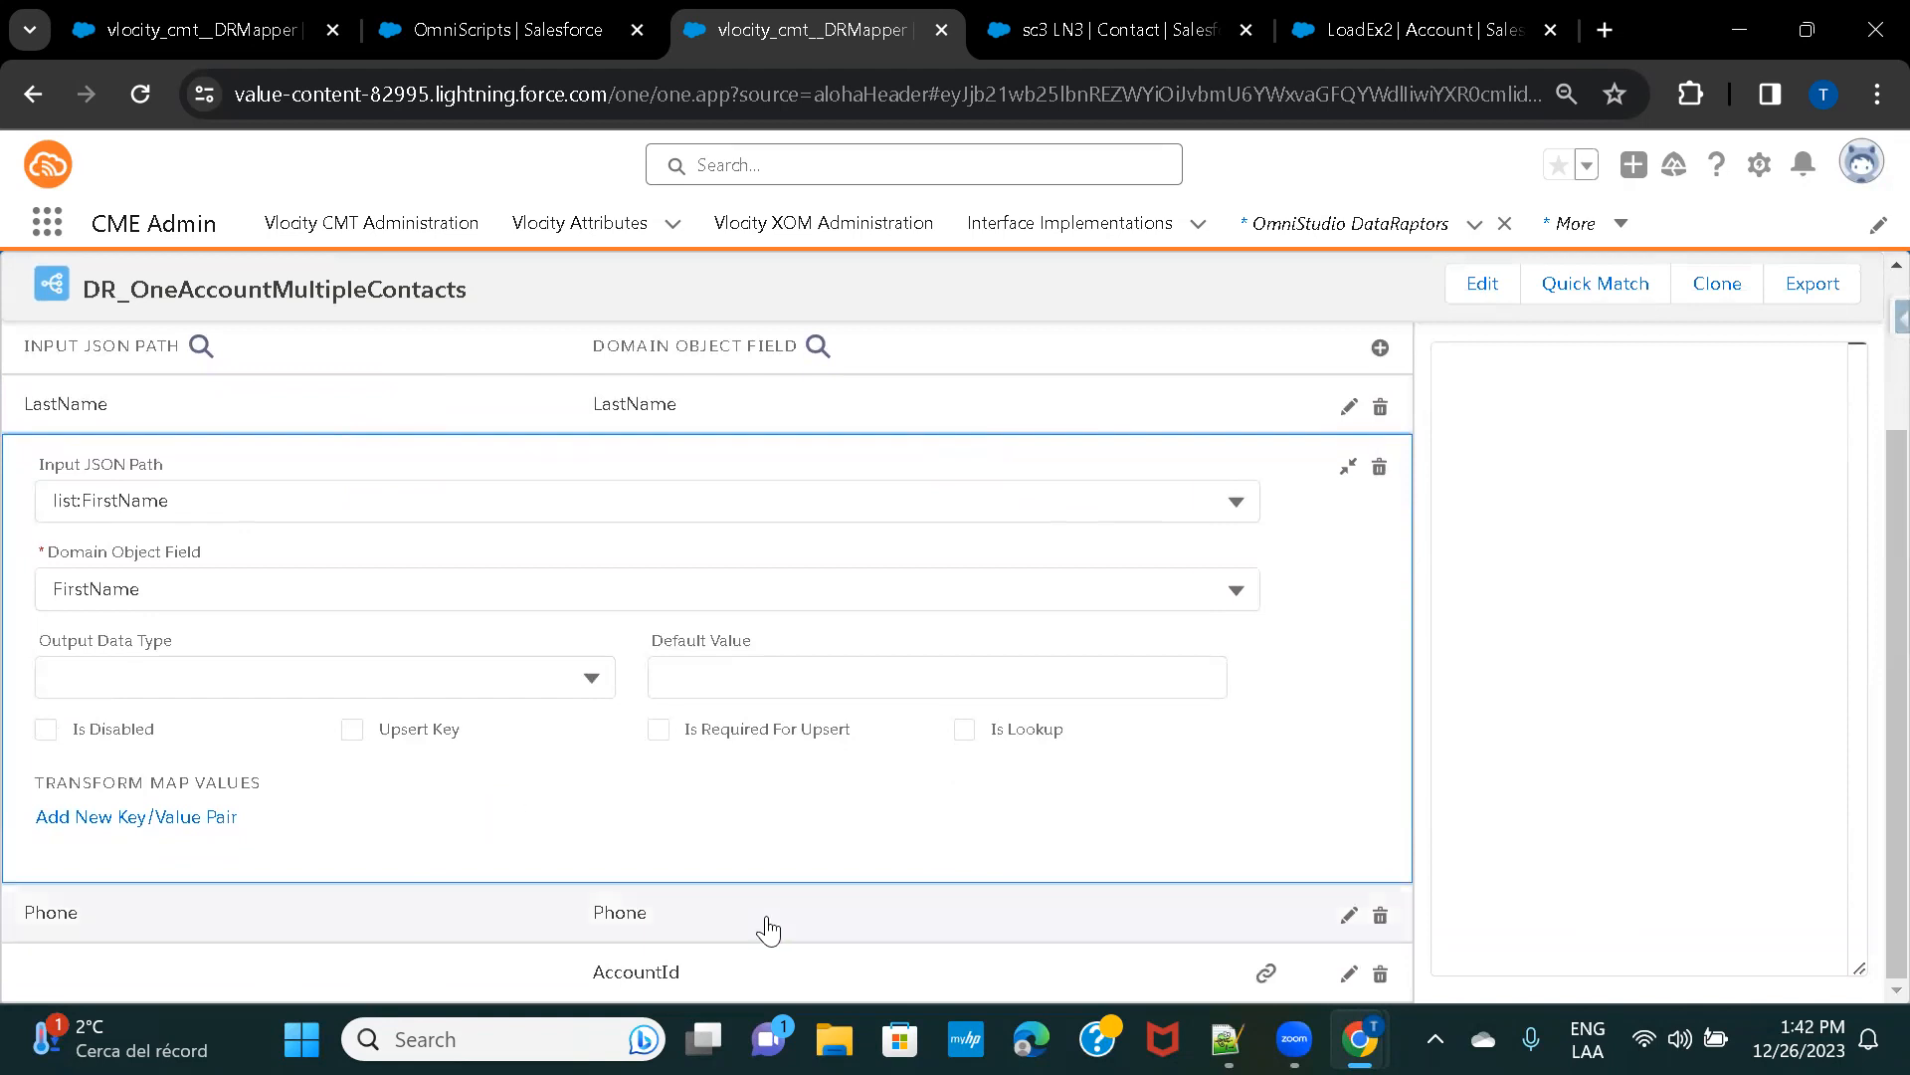
{"action": "scroll", "coordinate": [543, 690], "scroll_direction": "up", "scroll_amount": 2}
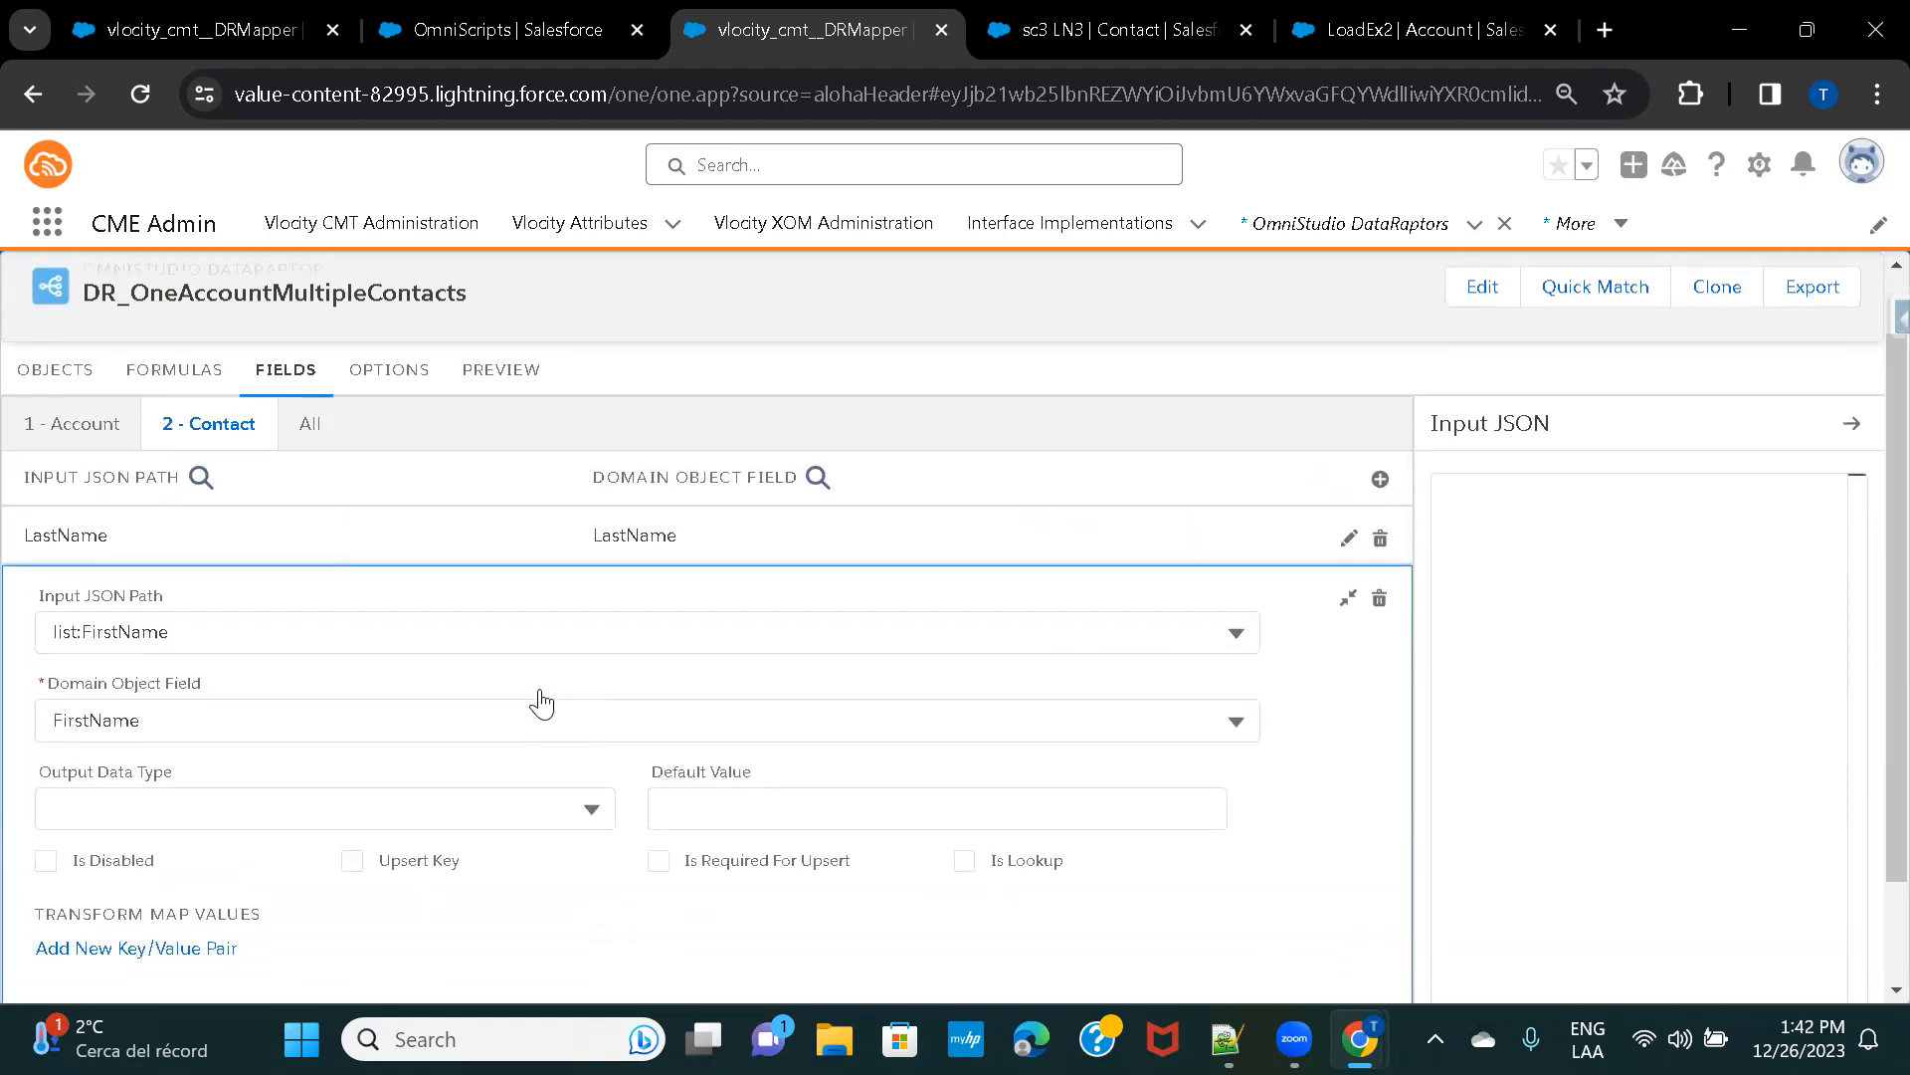
{"action": "scroll", "coordinate": [542, 691], "scroll_direction": "up", "scroll_amount": 2}
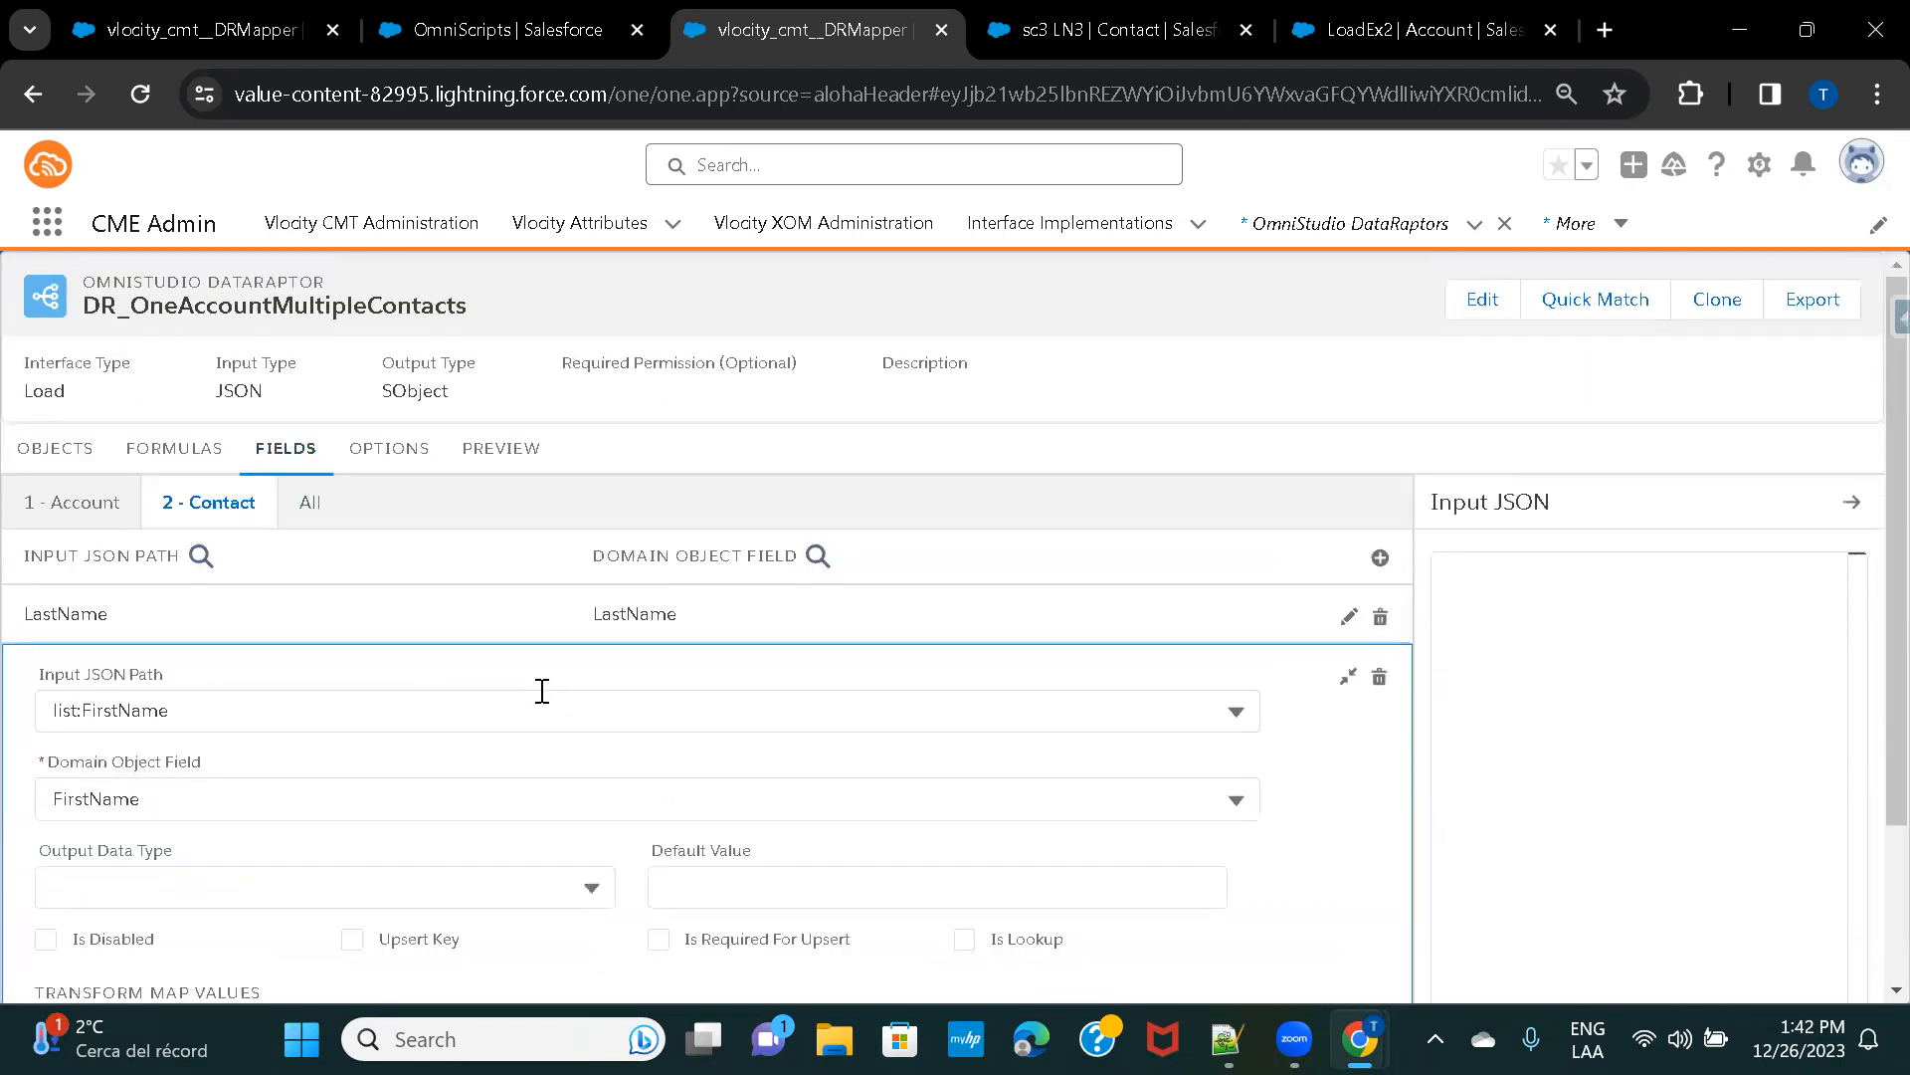
{"action": "left_click", "coordinate": [1346, 679]}
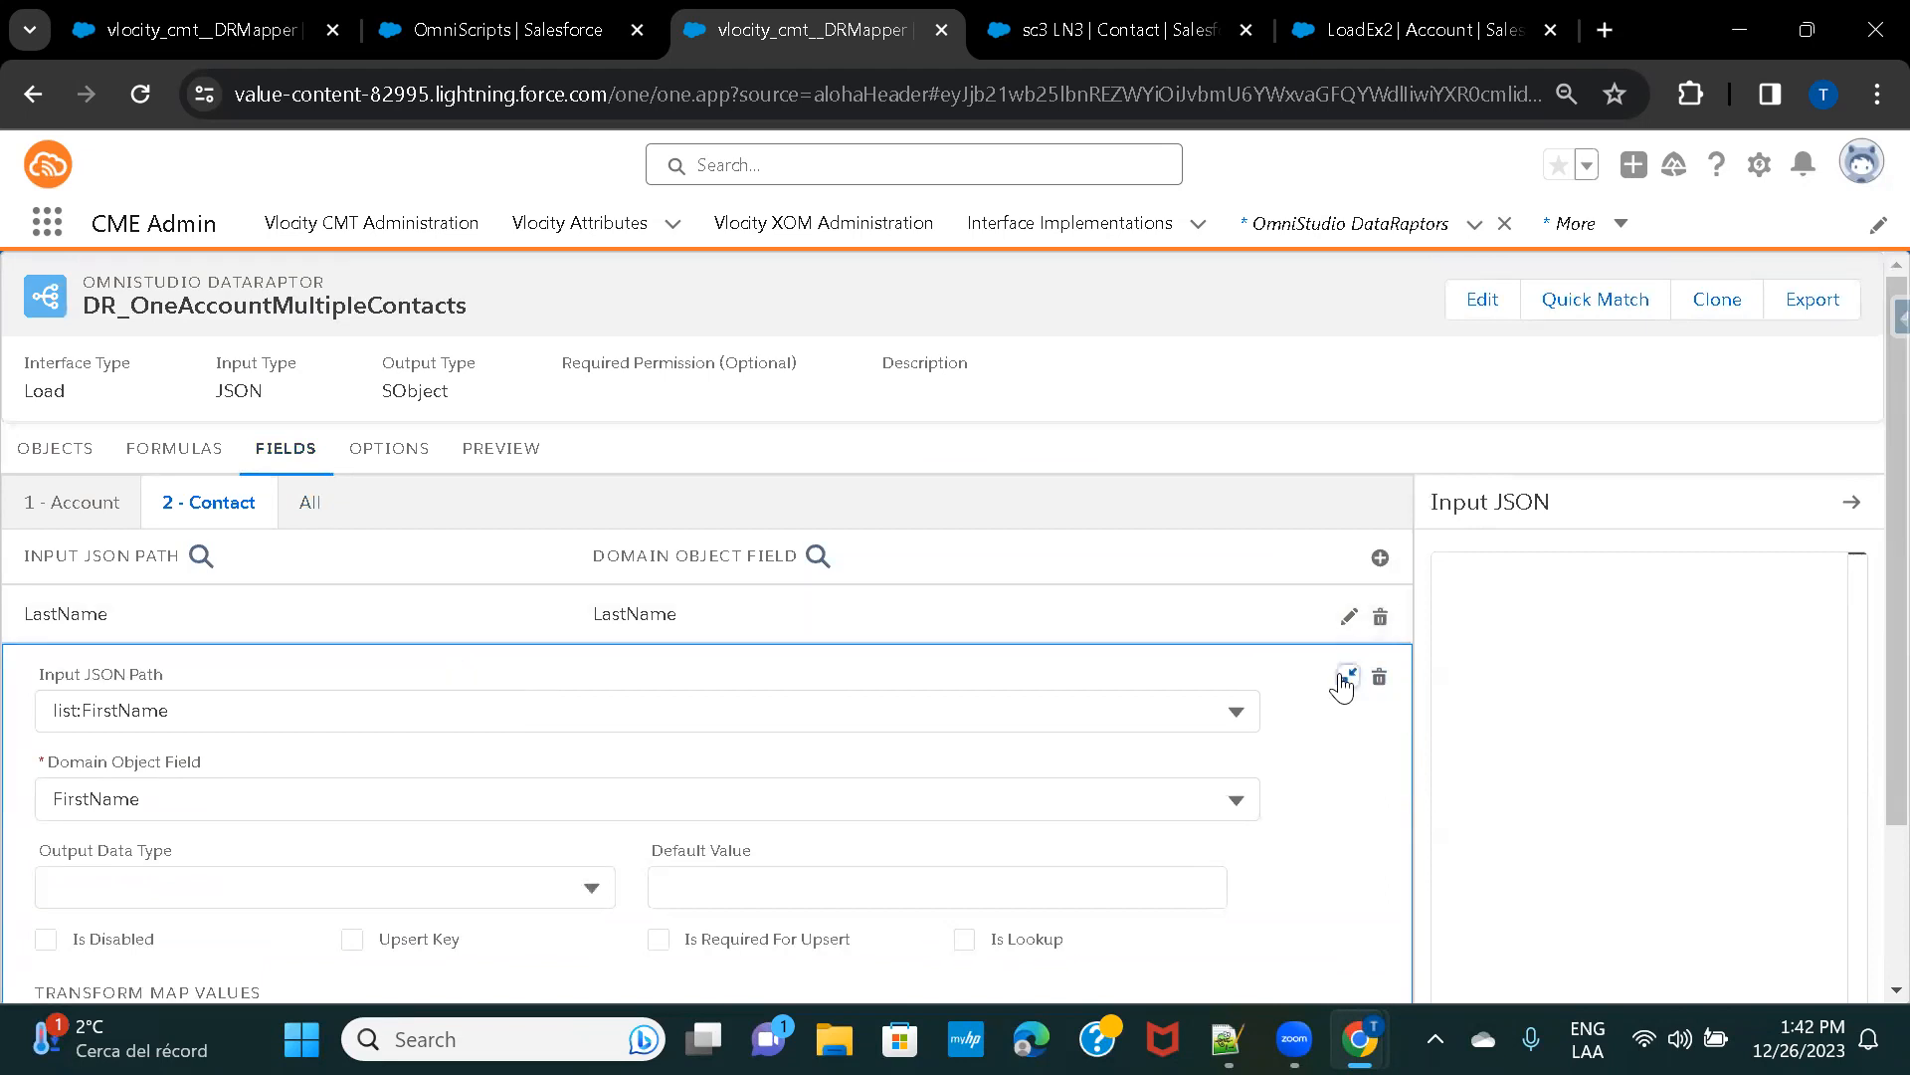
Change the input JSON path of the Contact LastName mapping to list:LastName.
{"action": "left_click", "coordinate": [430, 627]}
{"action": "left_click", "coordinate": [59, 657]}
{"action": "left_click", "coordinate": [58, 657]}
{"action": "type", "text": "ist:"}
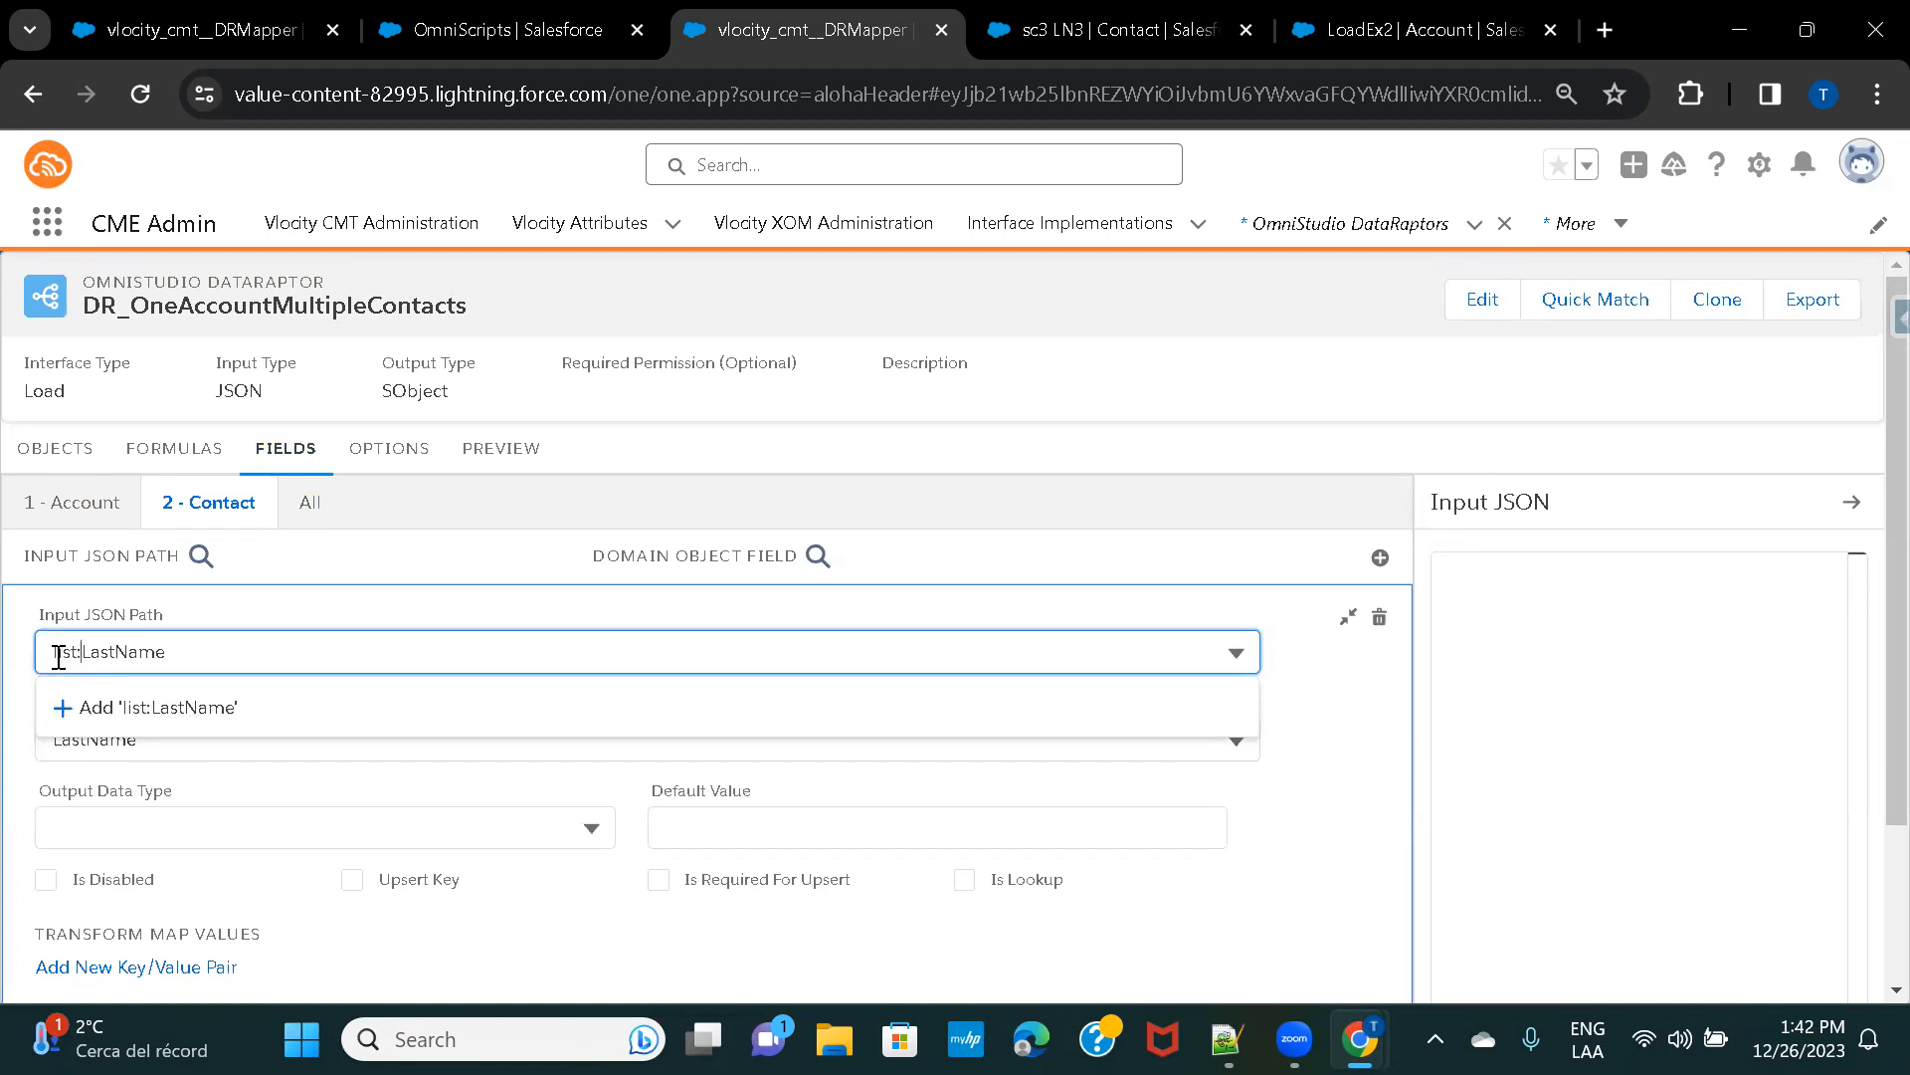
{"action": "left_click", "coordinate": [206, 717]}
Change the input JSON path of the Contact Phone mapping to list:Phone and collapse the mapping.
{"action": "scroll", "coordinate": [204, 731], "scroll_direction": "down", "scroll_amount": 2}
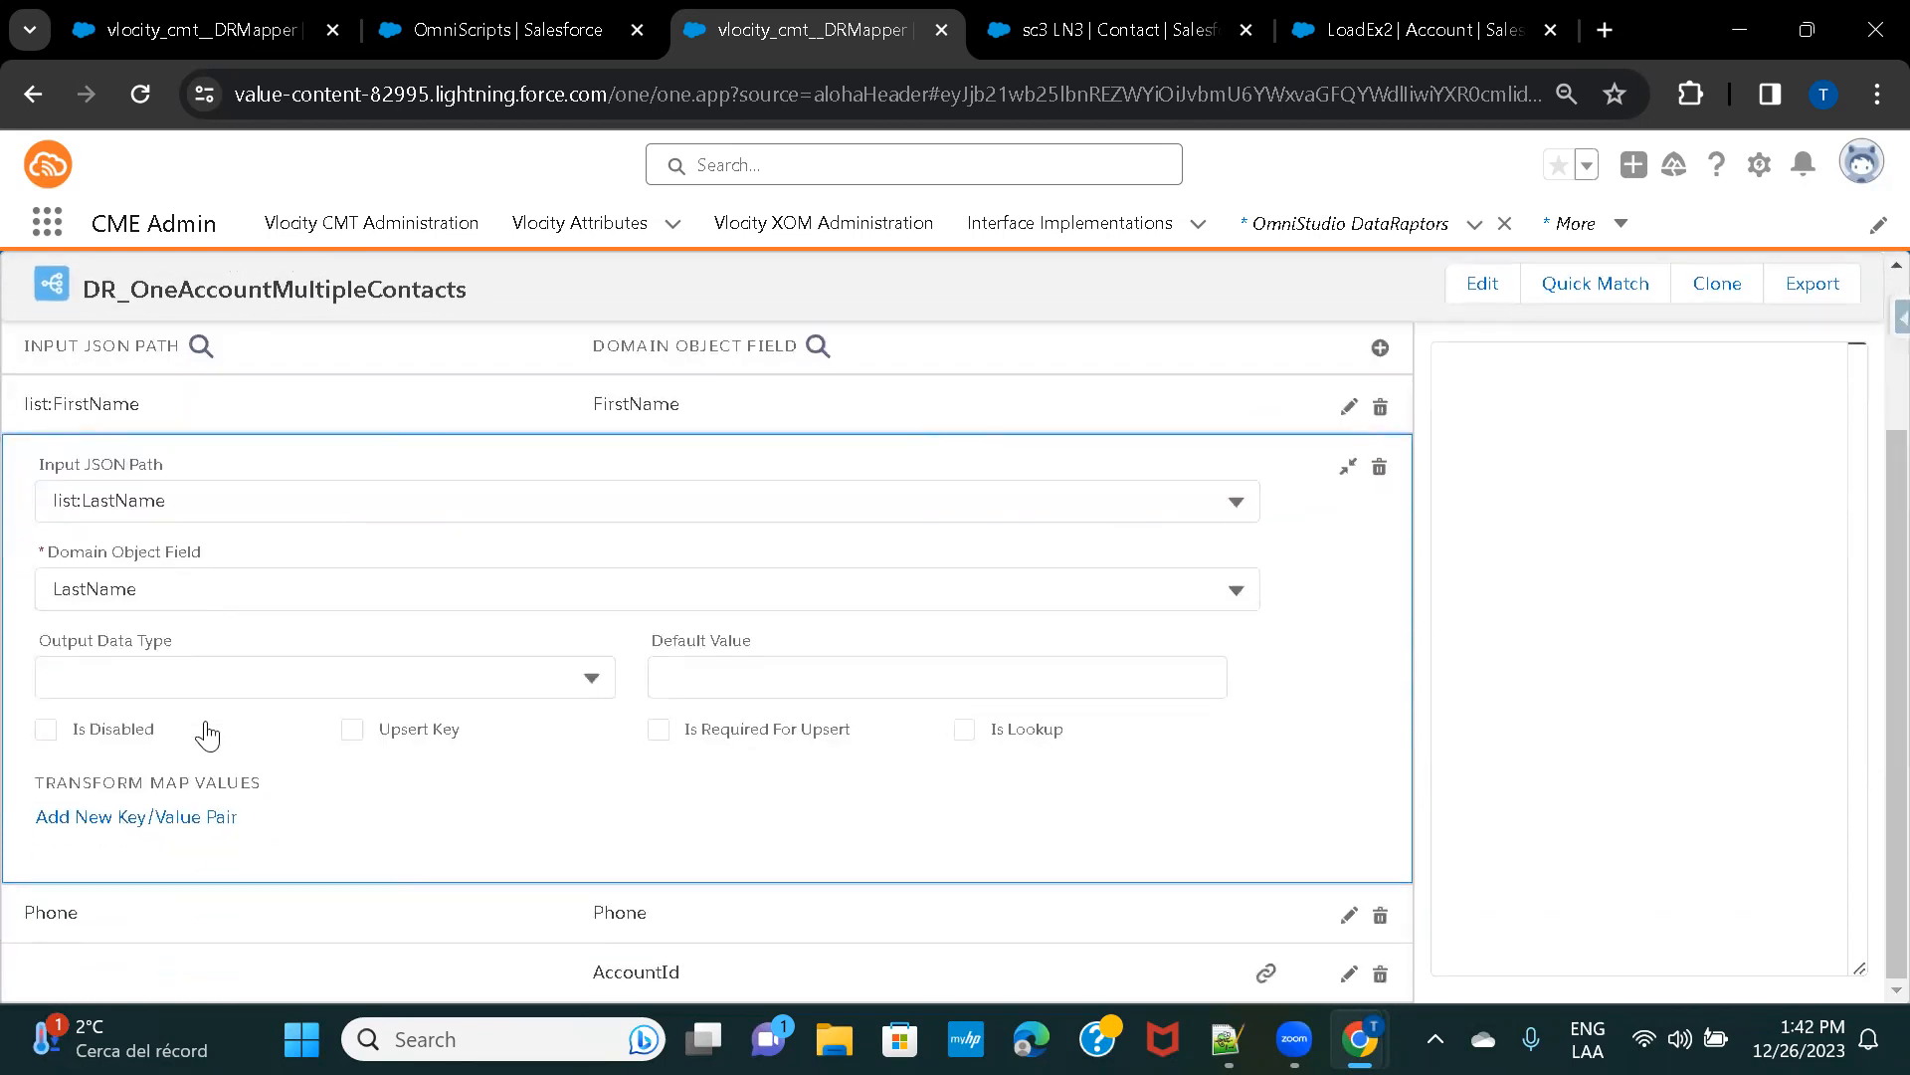
{"action": "left_click", "coordinate": [567, 932]}
{"action": "left_click", "coordinate": [54, 561]}
{"action": "type", "text": "list:"}
{"action": "left_click", "coordinate": [204, 619]}
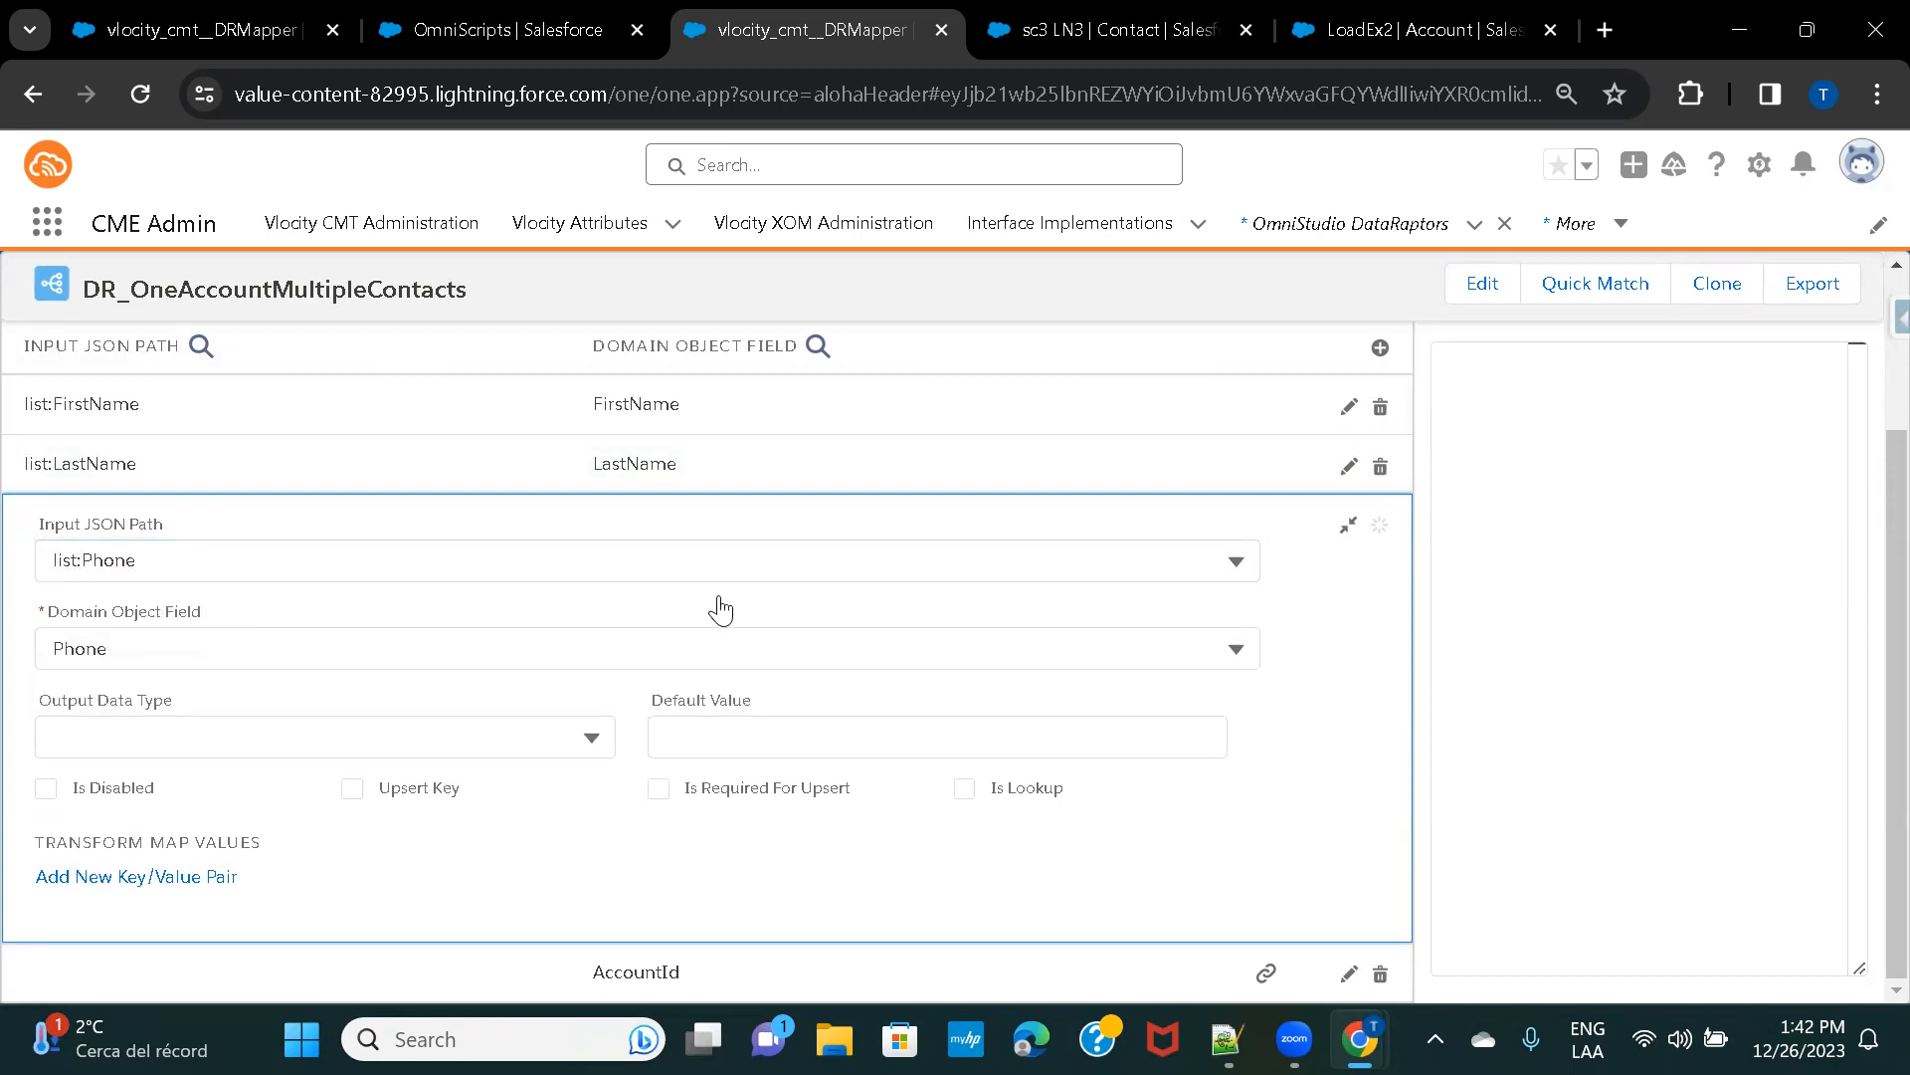
{"action": "left_click", "coordinate": [1350, 528]}
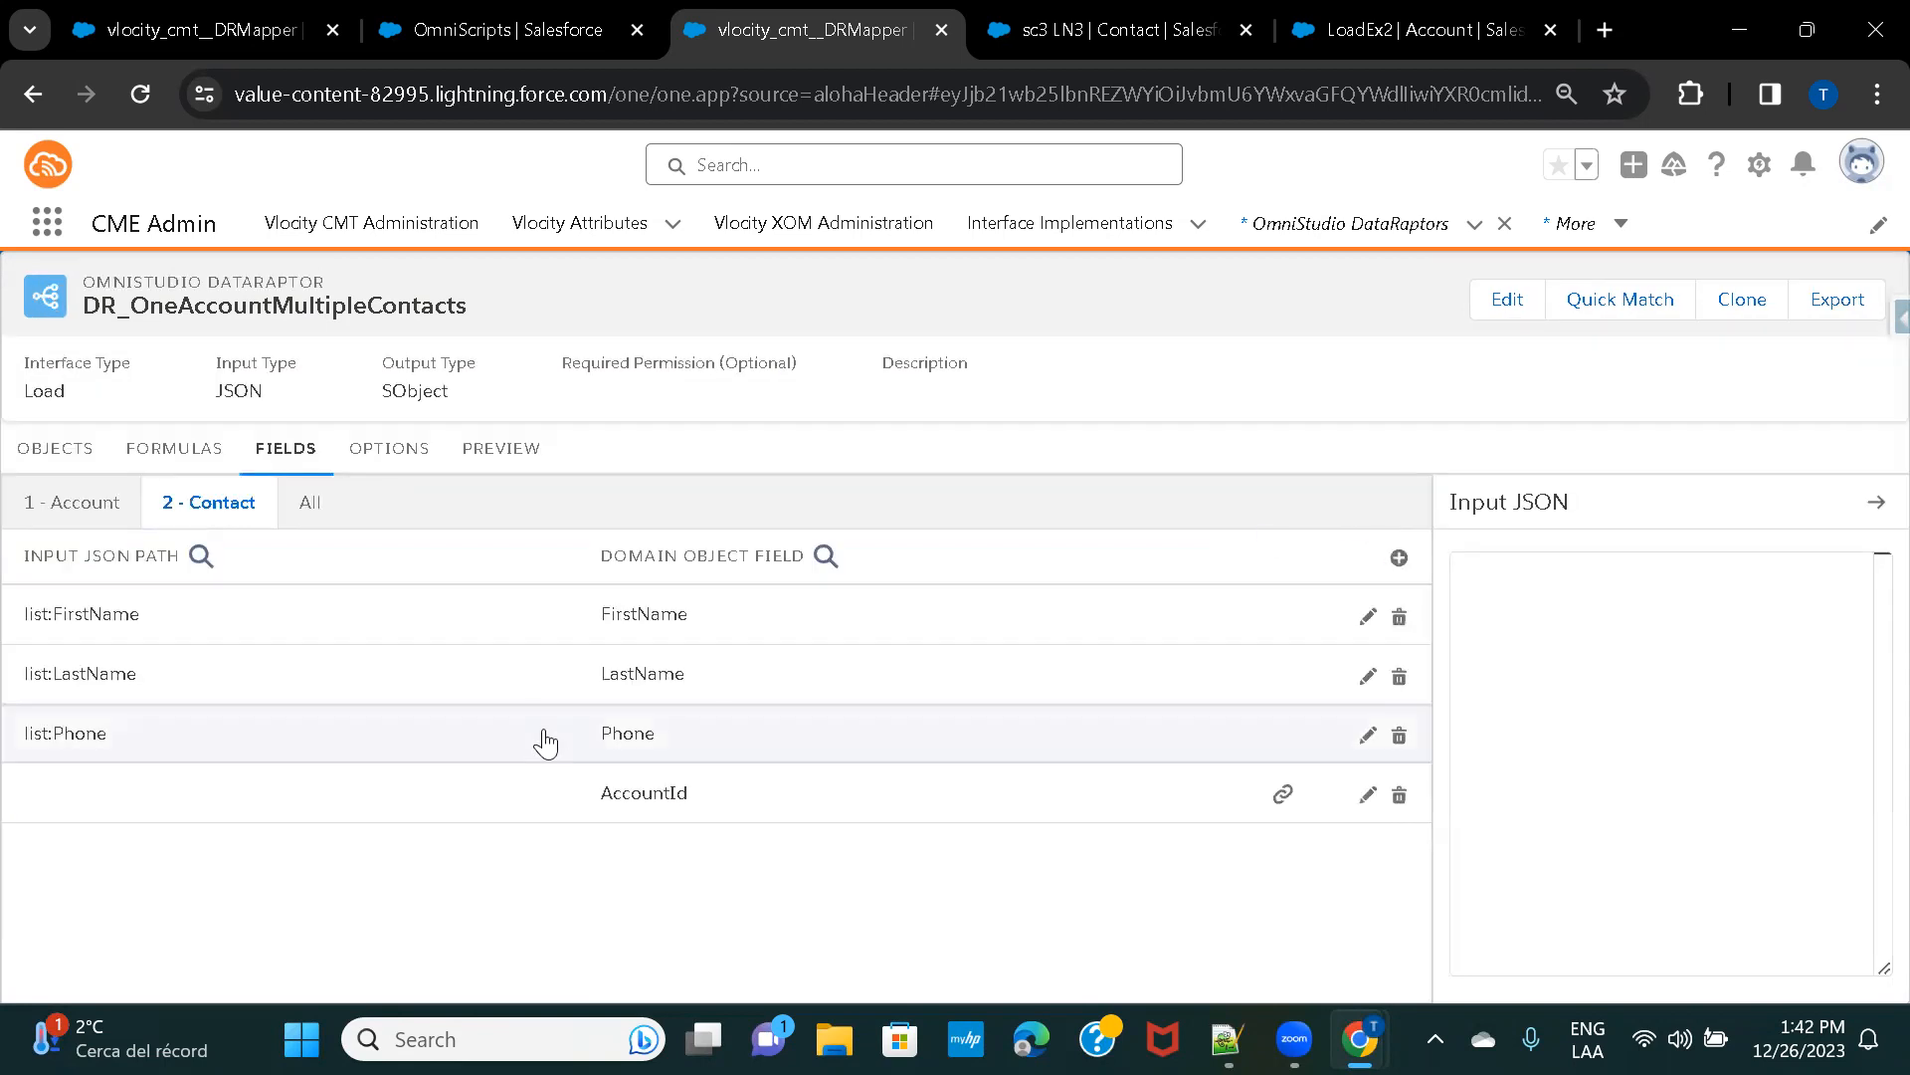
Review the Account and Contact mappings, and add an empty "list" array below AccountName in the Preview input.
{"action": "left_click", "coordinate": [76, 516]}
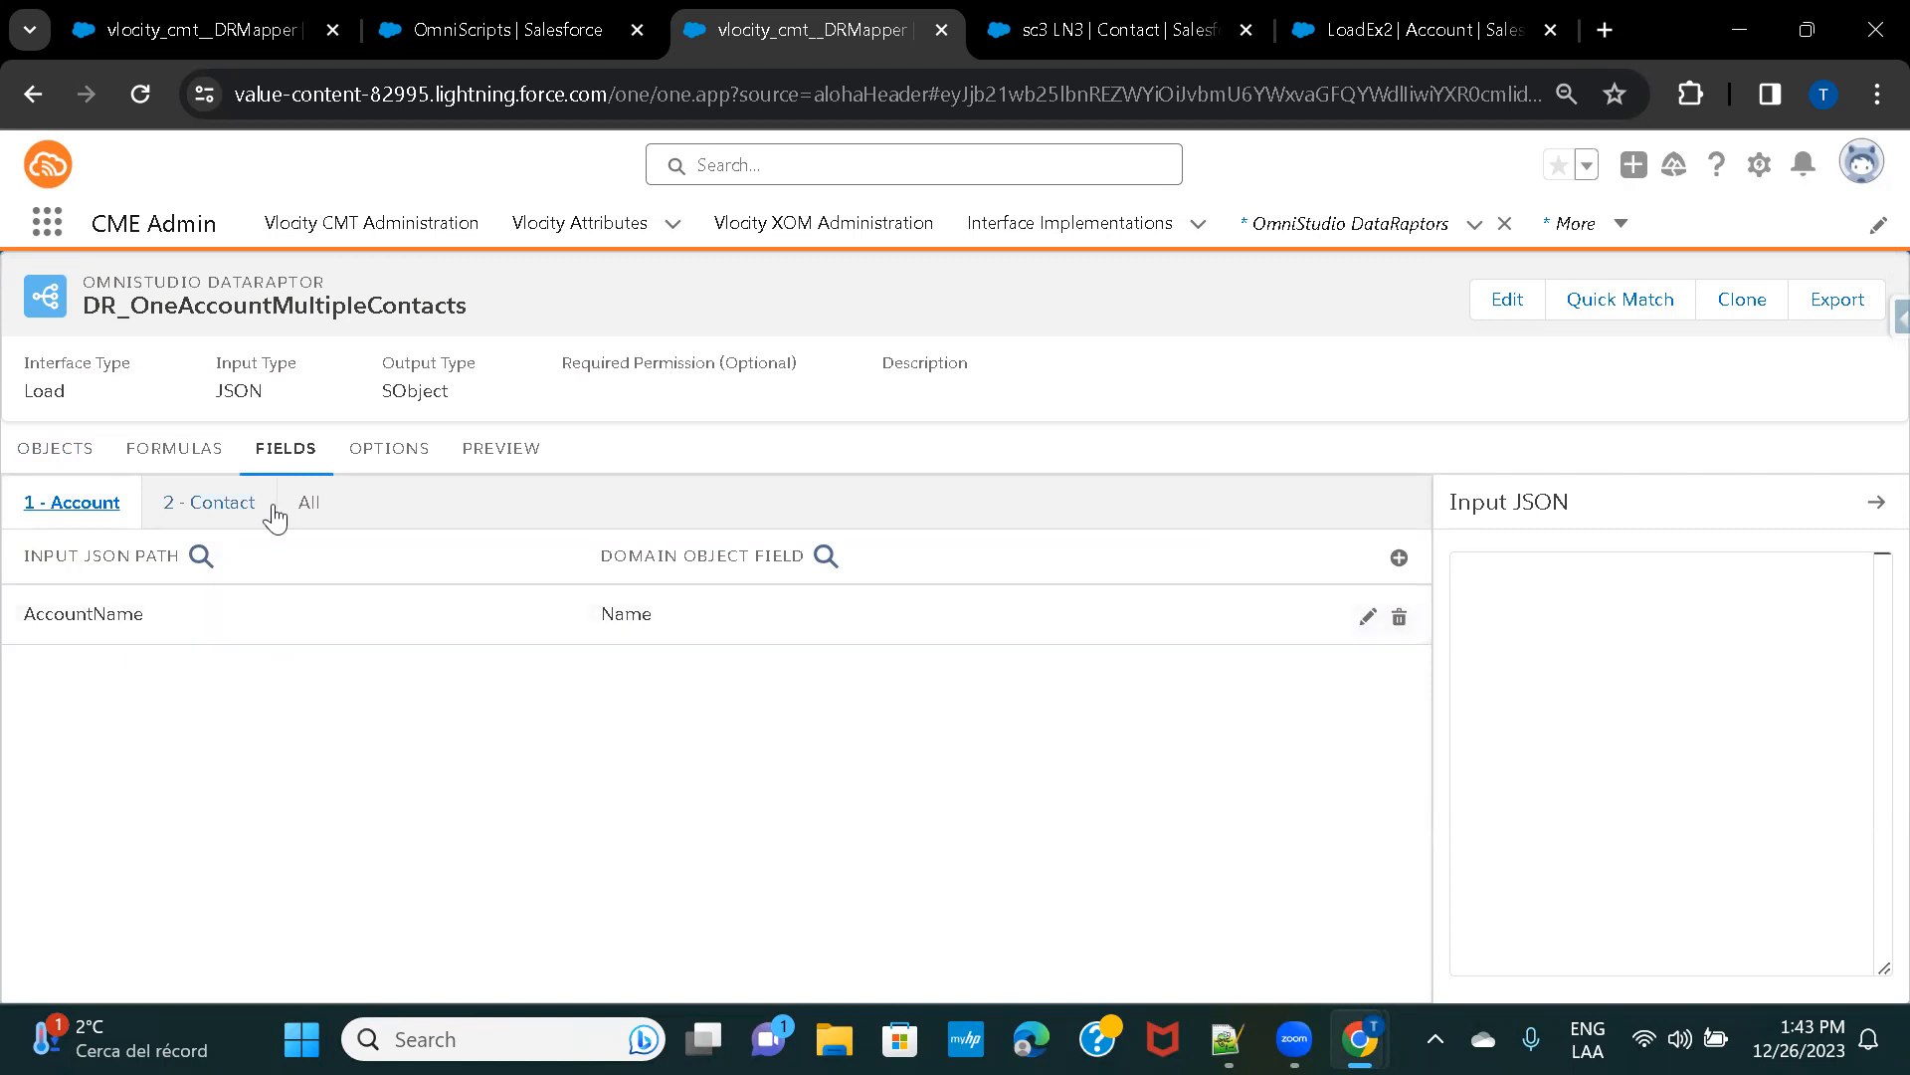
{"action": "left_click", "coordinate": [220, 510]}
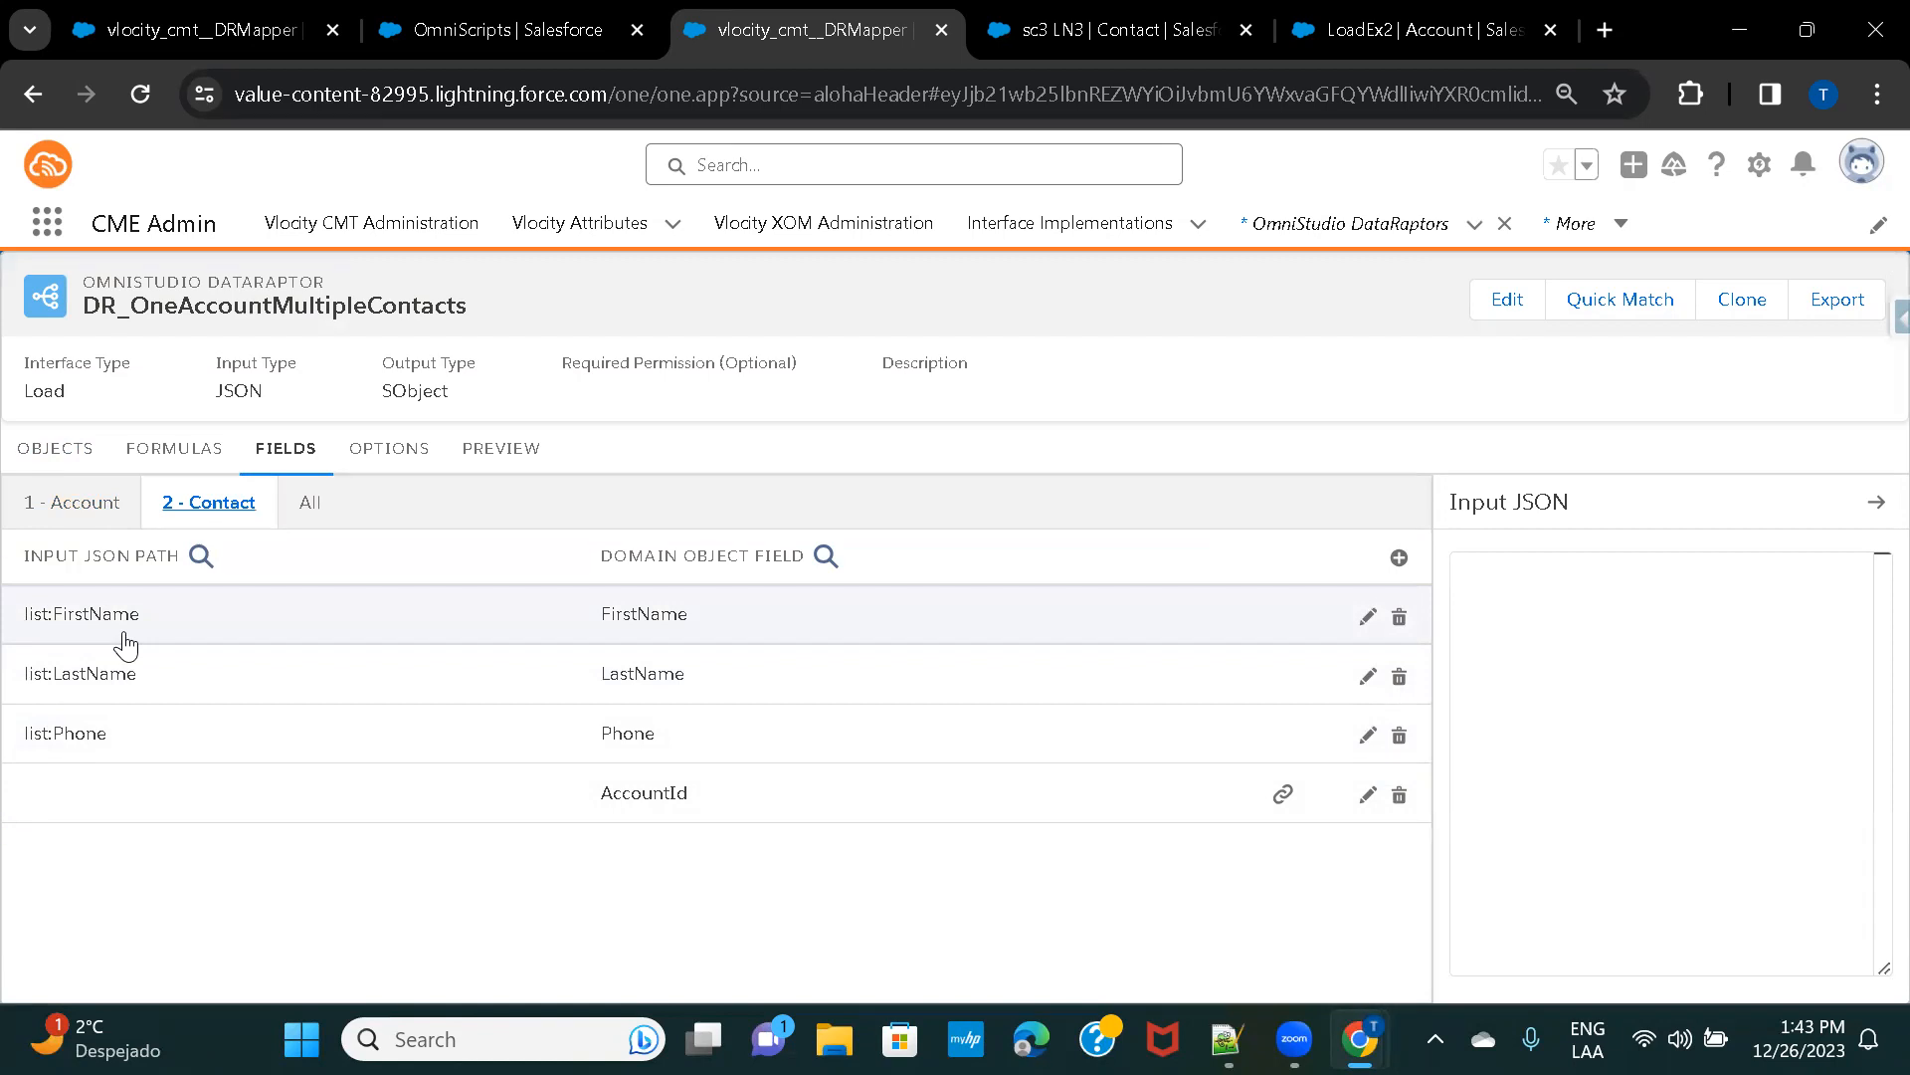
{"action": "left_click", "coordinate": [502, 450]}
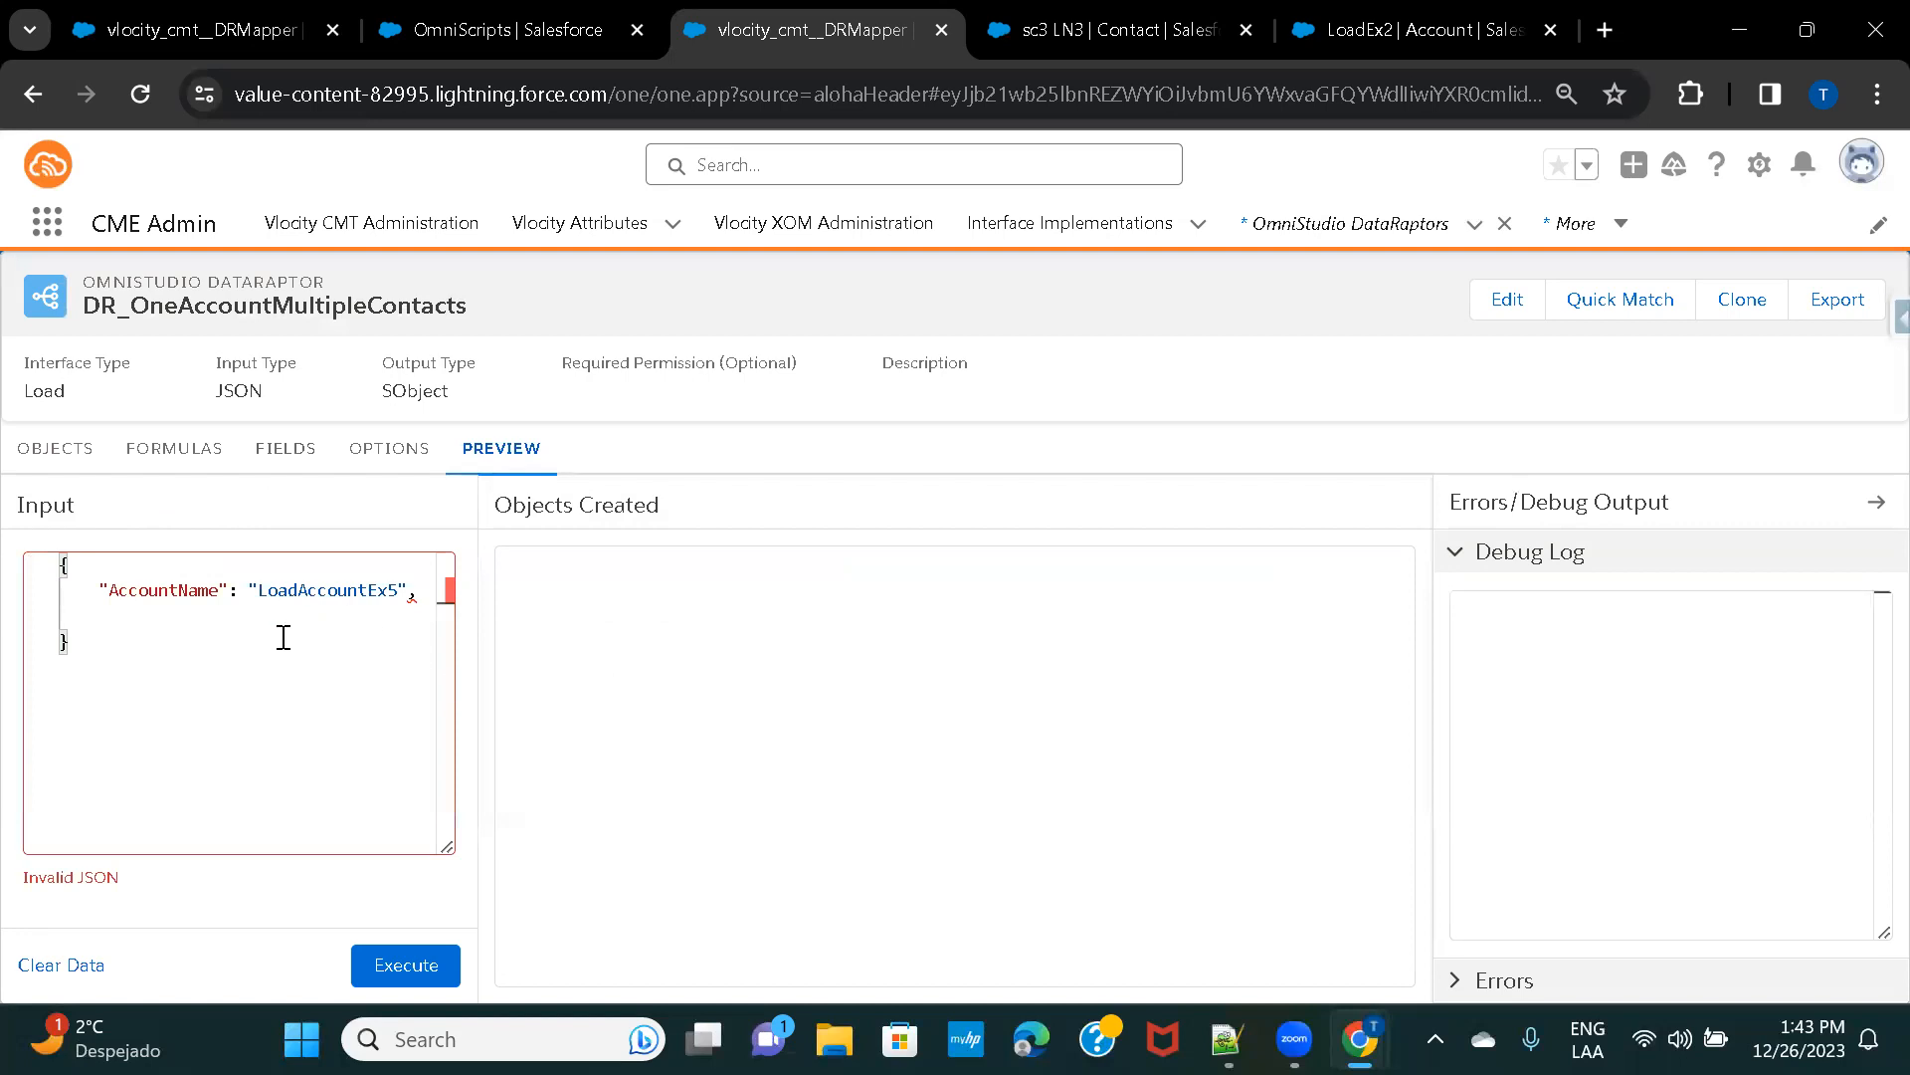
{"action": "left_click", "coordinate": [422, 607]}
{"action": "left_click_drag", "start_coordinate": [99, 593], "coordinate": [108, 594]}
{"action": "left_click", "coordinate": [115, 612]}
{"action": "type", "text": "\"list\""}
{"action": "type", "text": "["}
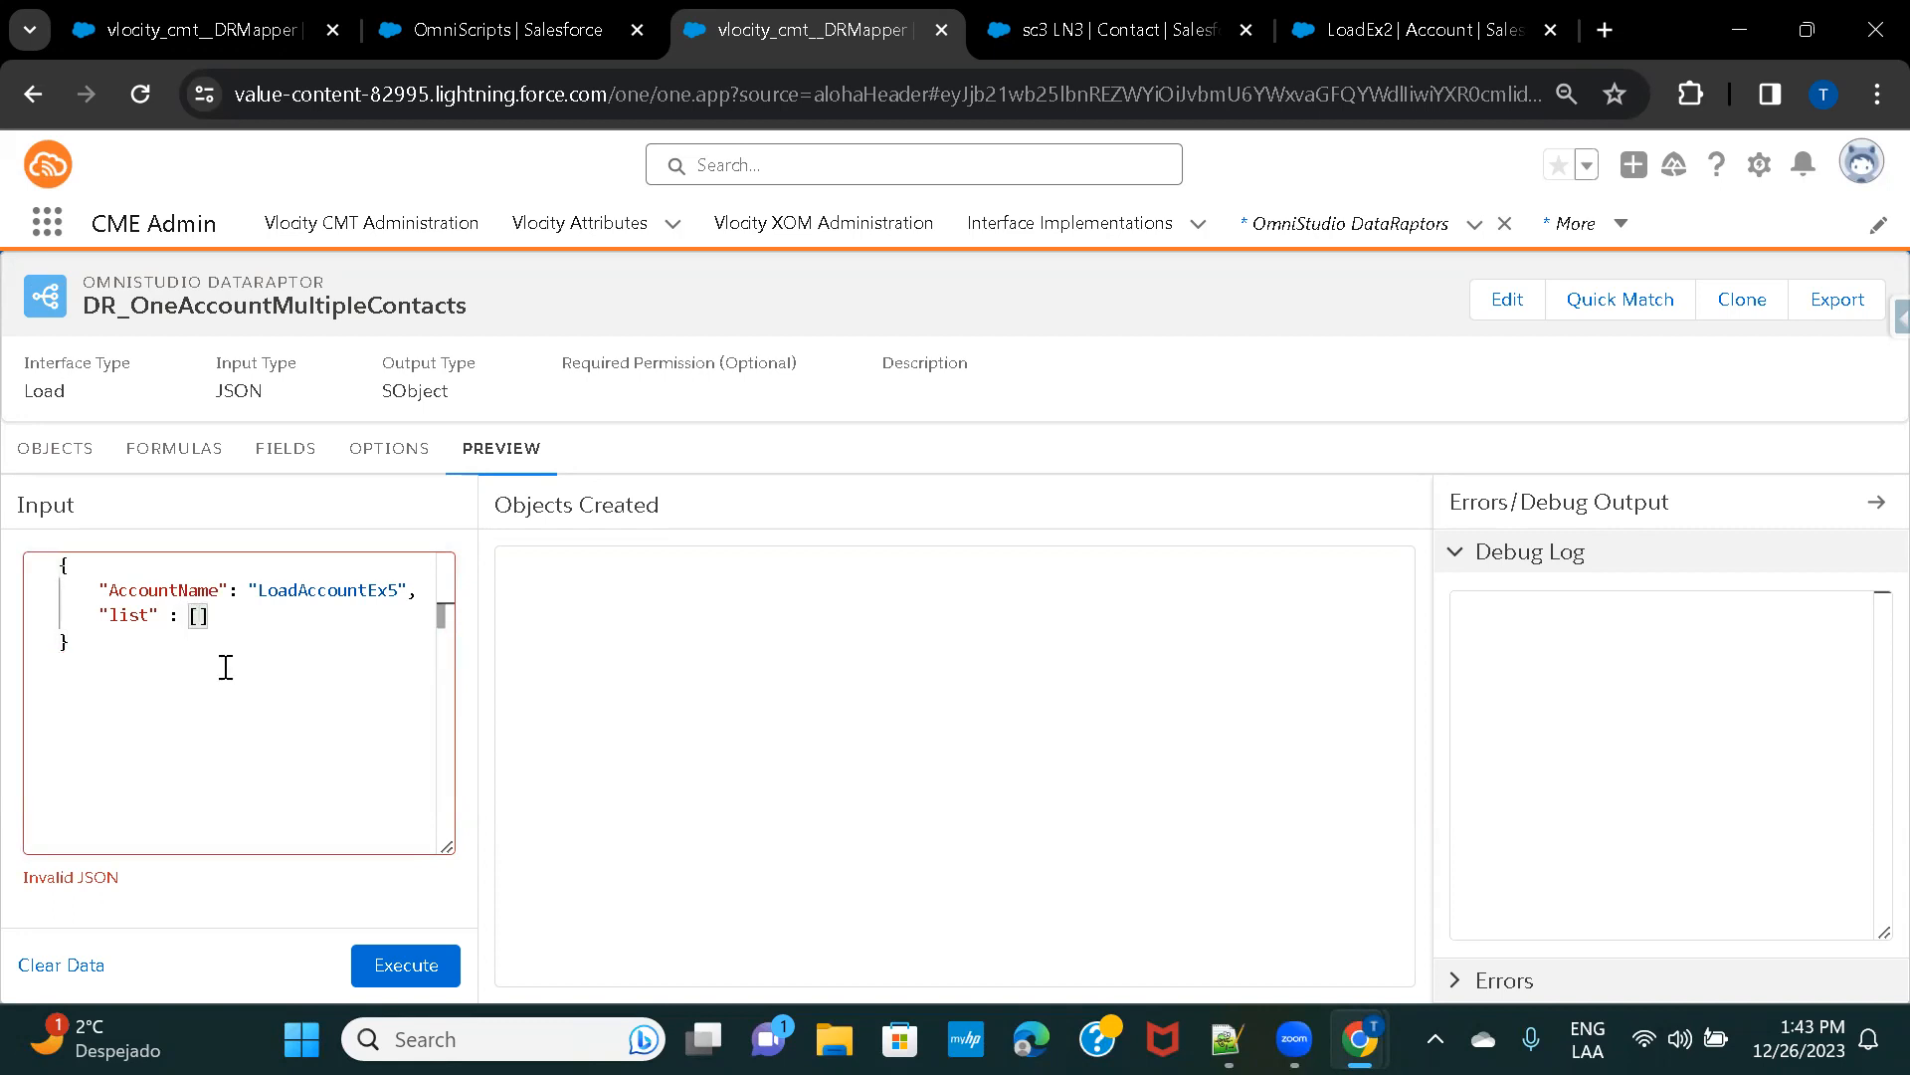
Add three empty, comma-separated objects inside the "list" array of the Preview input JSON.
{"action": "key", "text": "Return"}
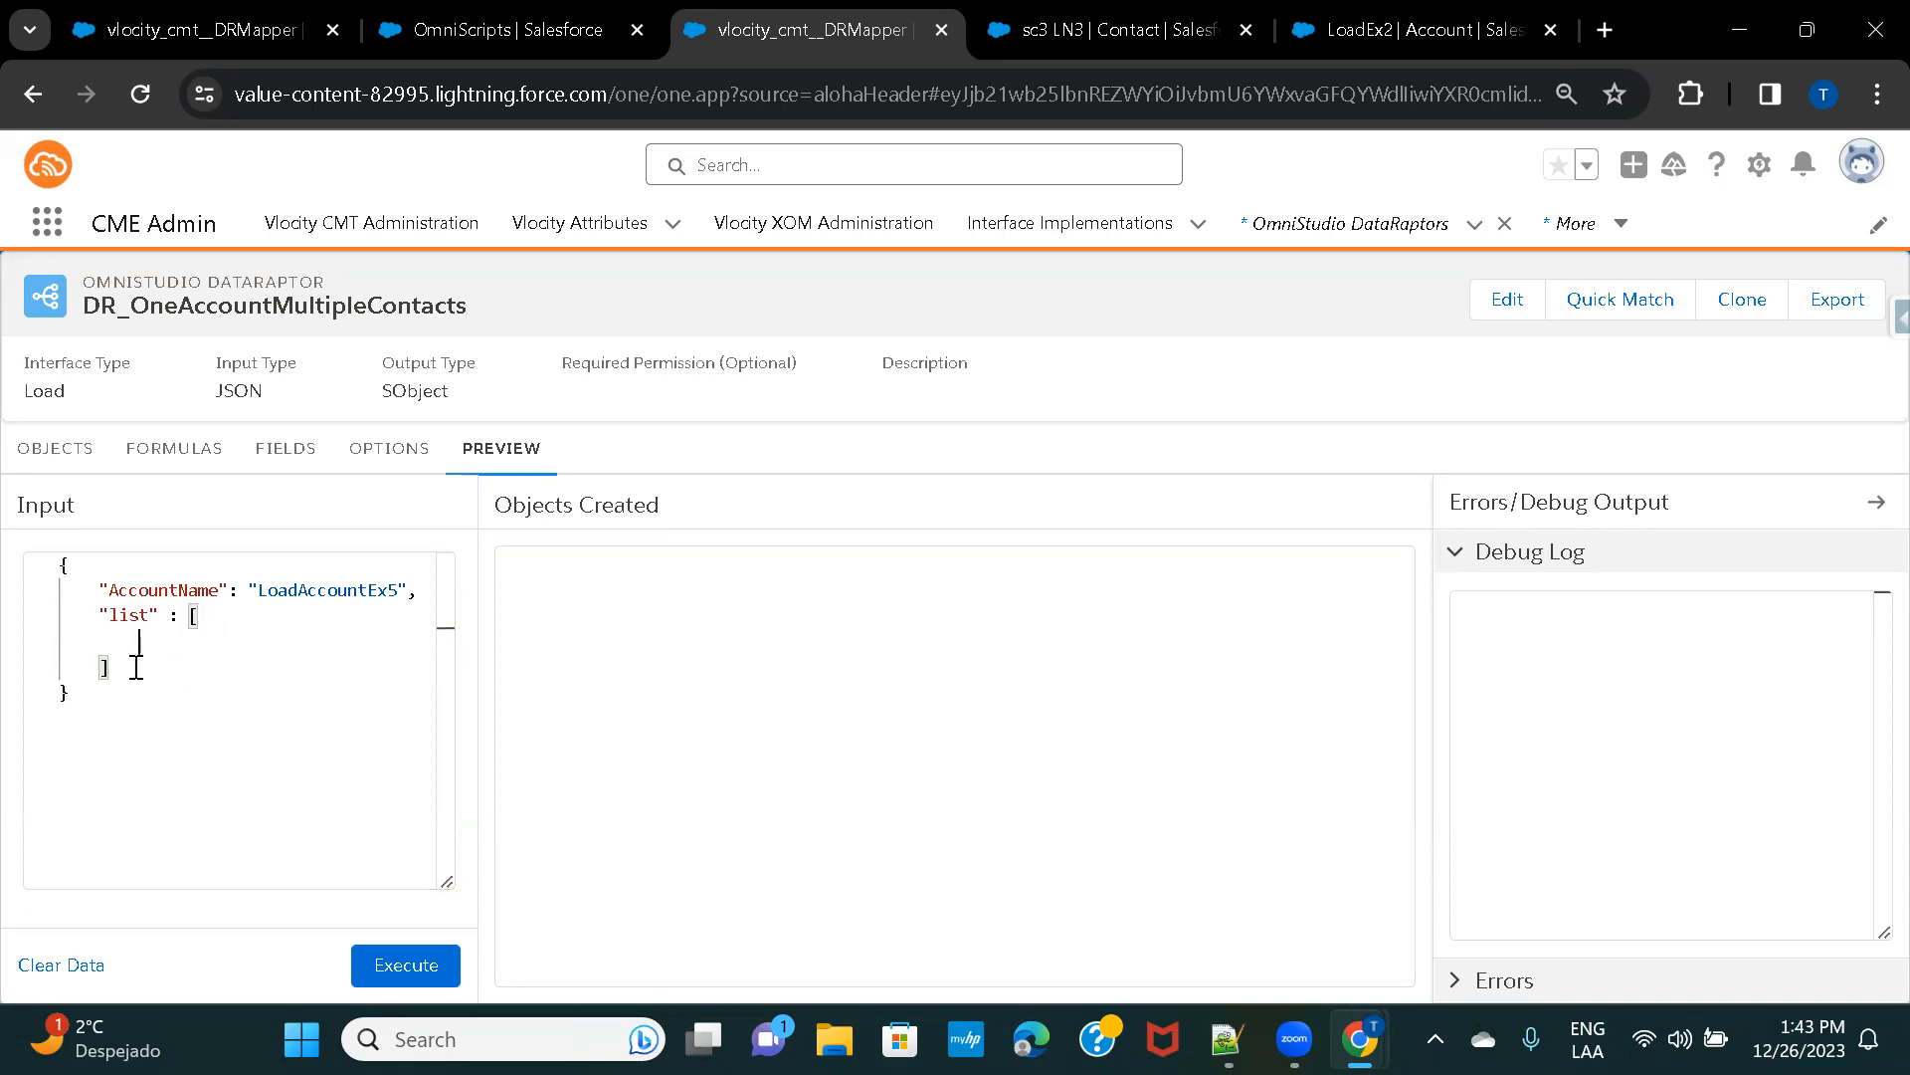
{"action": "type", "text": "{},"}
{"action": "key", "text": "Return"}
{"action": "type", "text": "{},"}
{"action": "key", "text": "BackSpace"}
{"action": "type", "text": ","}
{"action": "key", "text": "Return"}
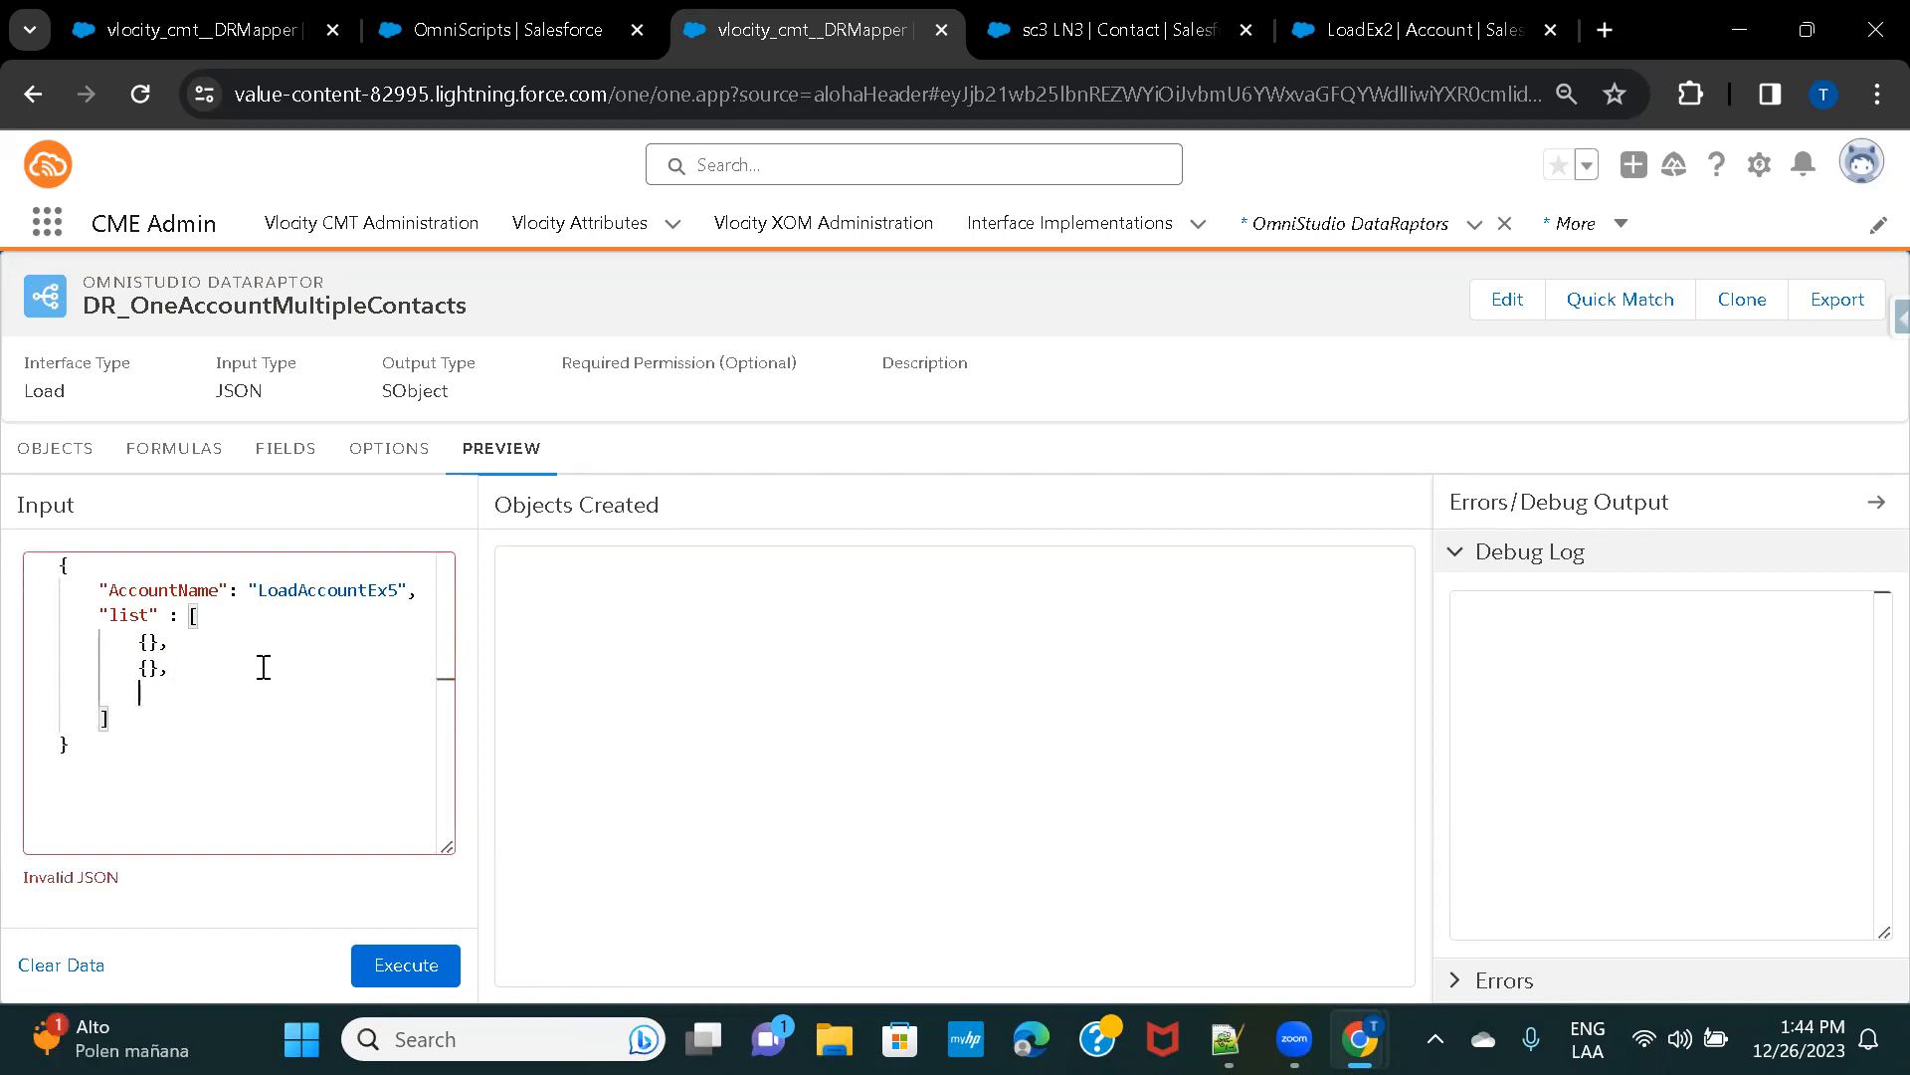
{"action": "type", "text": "{"}
Copy the FirstName, LastName and Phone lines from the Notepad++ sample JSON into the first object of the "list" array.
{"action": "left_click", "coordinate": [150, 647]}
{"action": "key", "text": "Return"}
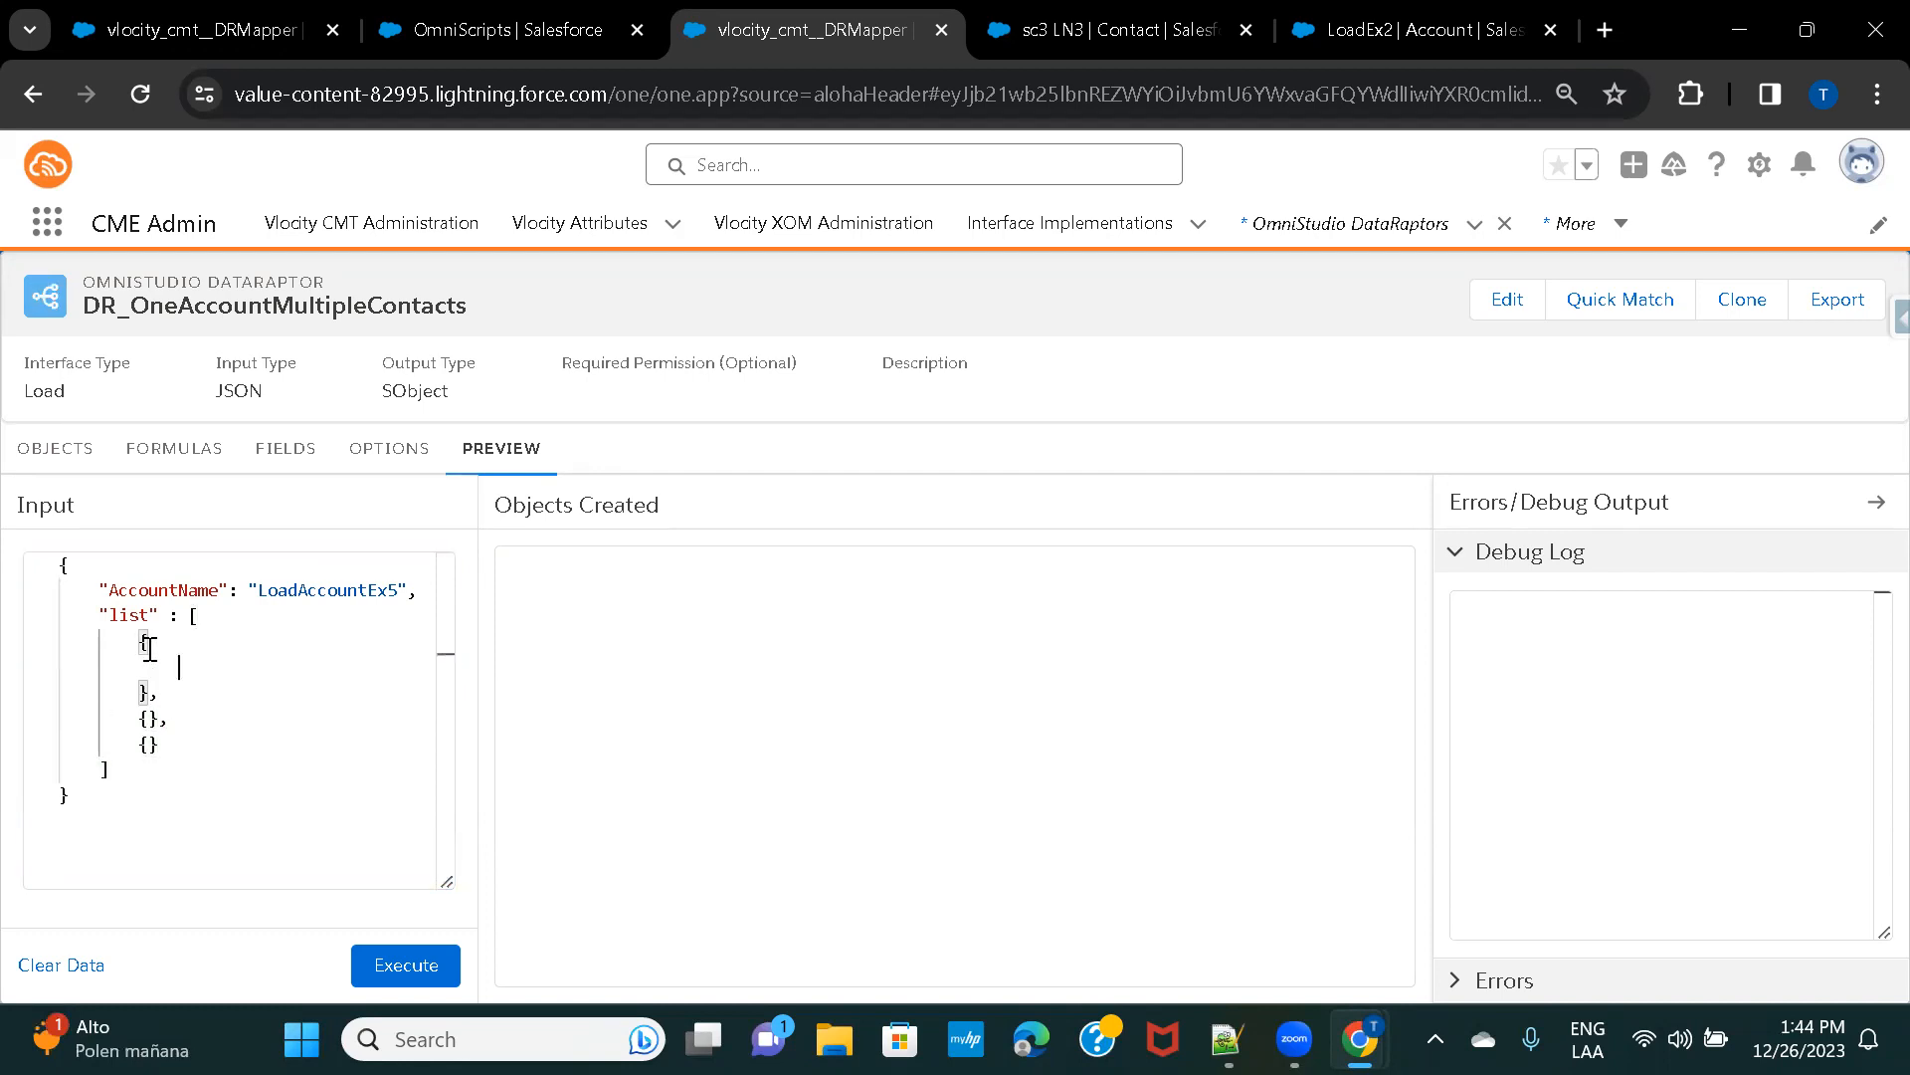
{"action": "left_click", "coordinate": [1227, 1039]}
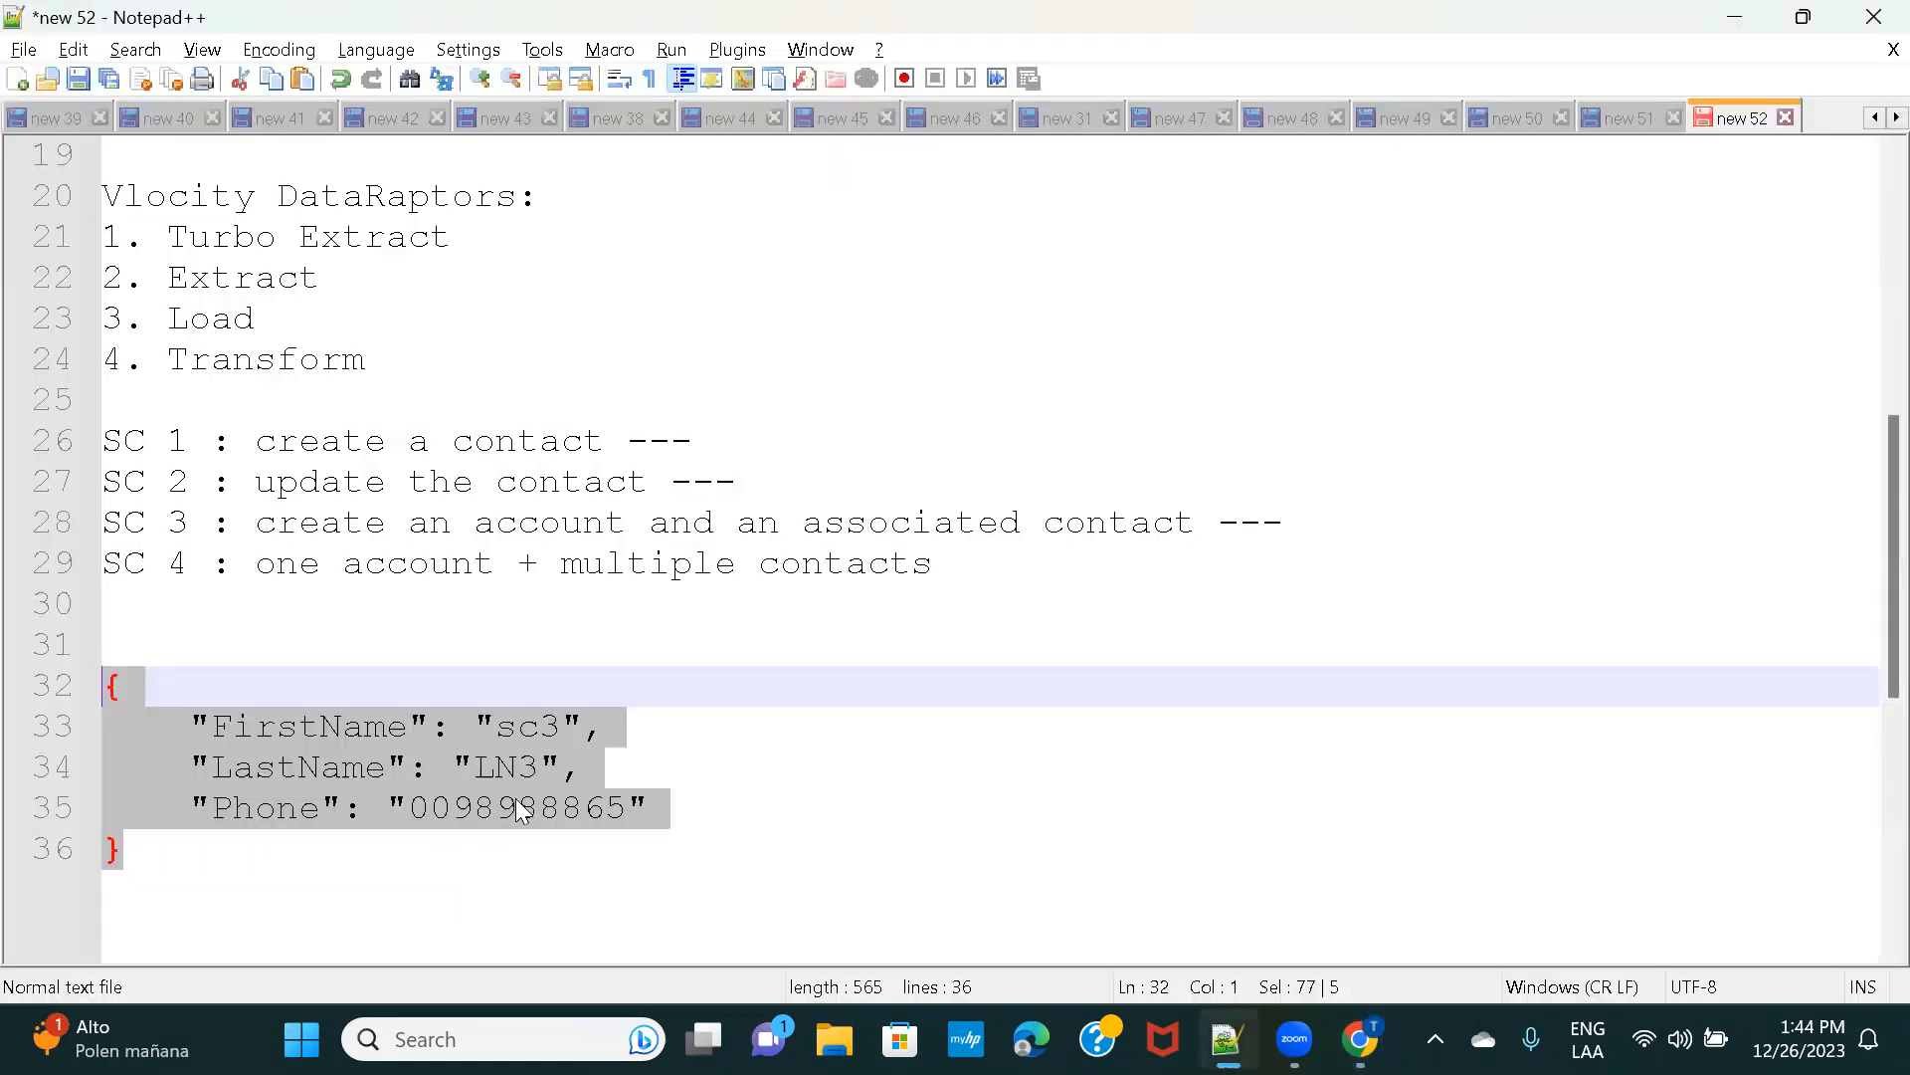
{"action": "left_click_drag", "start_coordinate": [204, 728], "coordinate": [720, 806]}
{"action": "key", "text": "ctrl+c"}
{"action": "key", "text": "alt+Tab"}
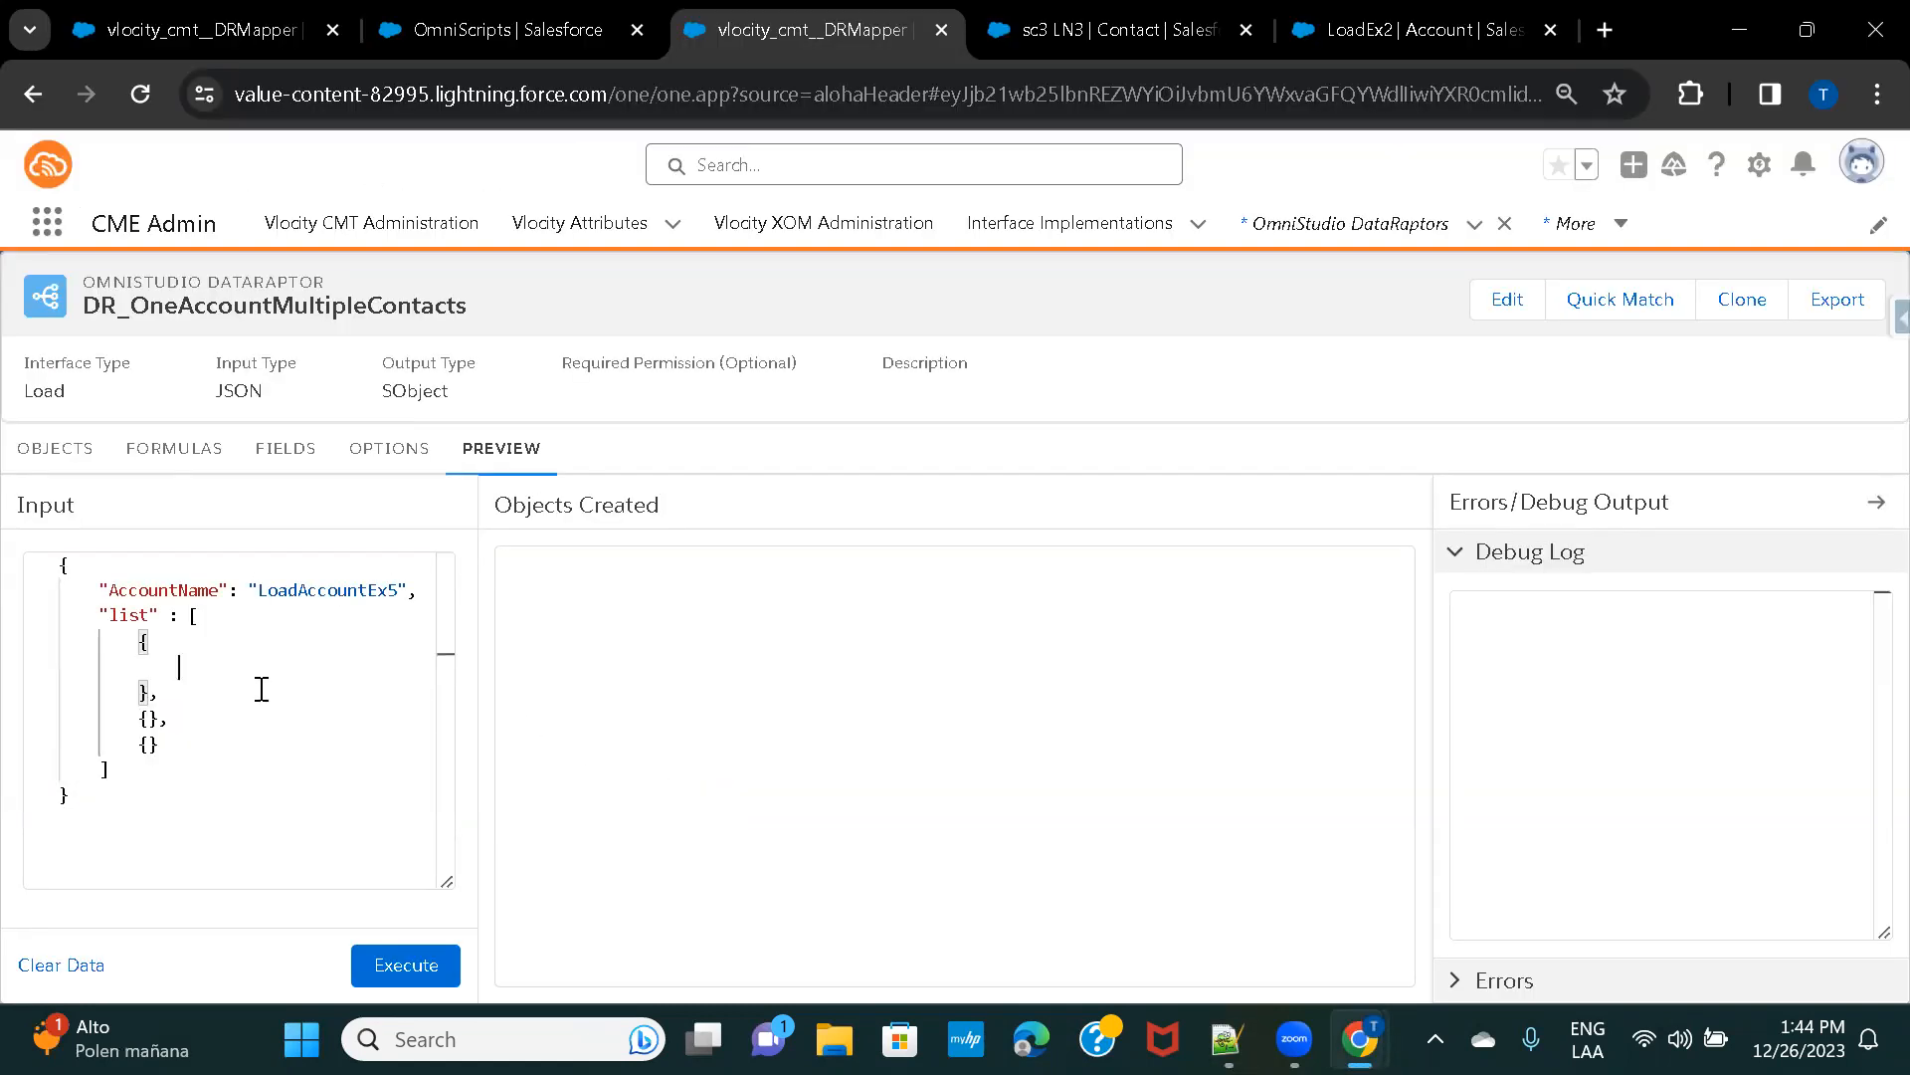
{"action": "key", "text": "ctrl+v"}
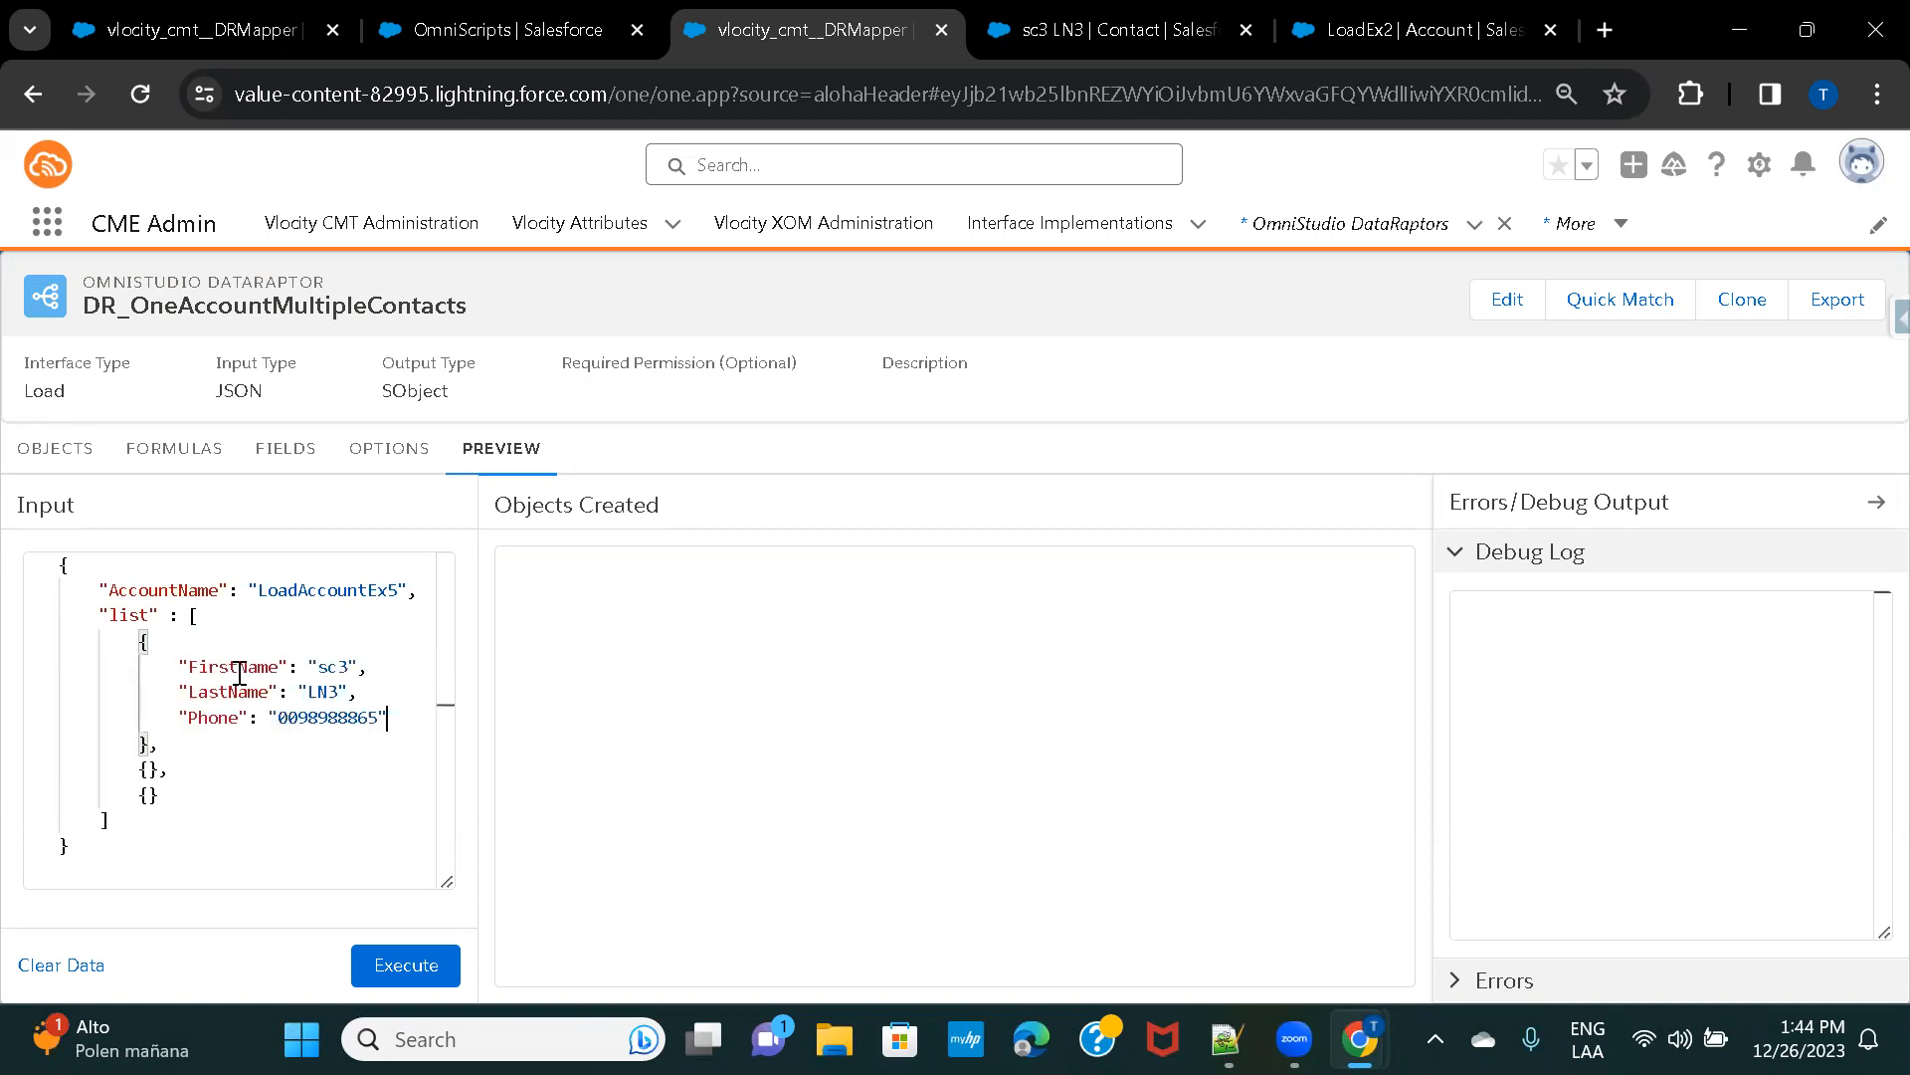
Paste the same FirstName, LastName and Phone lines into the second and third objects of the "list" array.
{"action": "left_click", "coordinate": [149, 768]}
{"action": "key", "text": "Return"}
{"action": "key", "text": "ctrl+v"}
{"action": "scroll", "coordinate": [150, 762], "scroll_direction": "down", "scroll_amount": 1}
{"action": "left_click", "coordinate": [149, 824]}
{"action": "key", "text": "Return"}
{"action": "key", "text": "ctrl+v"}
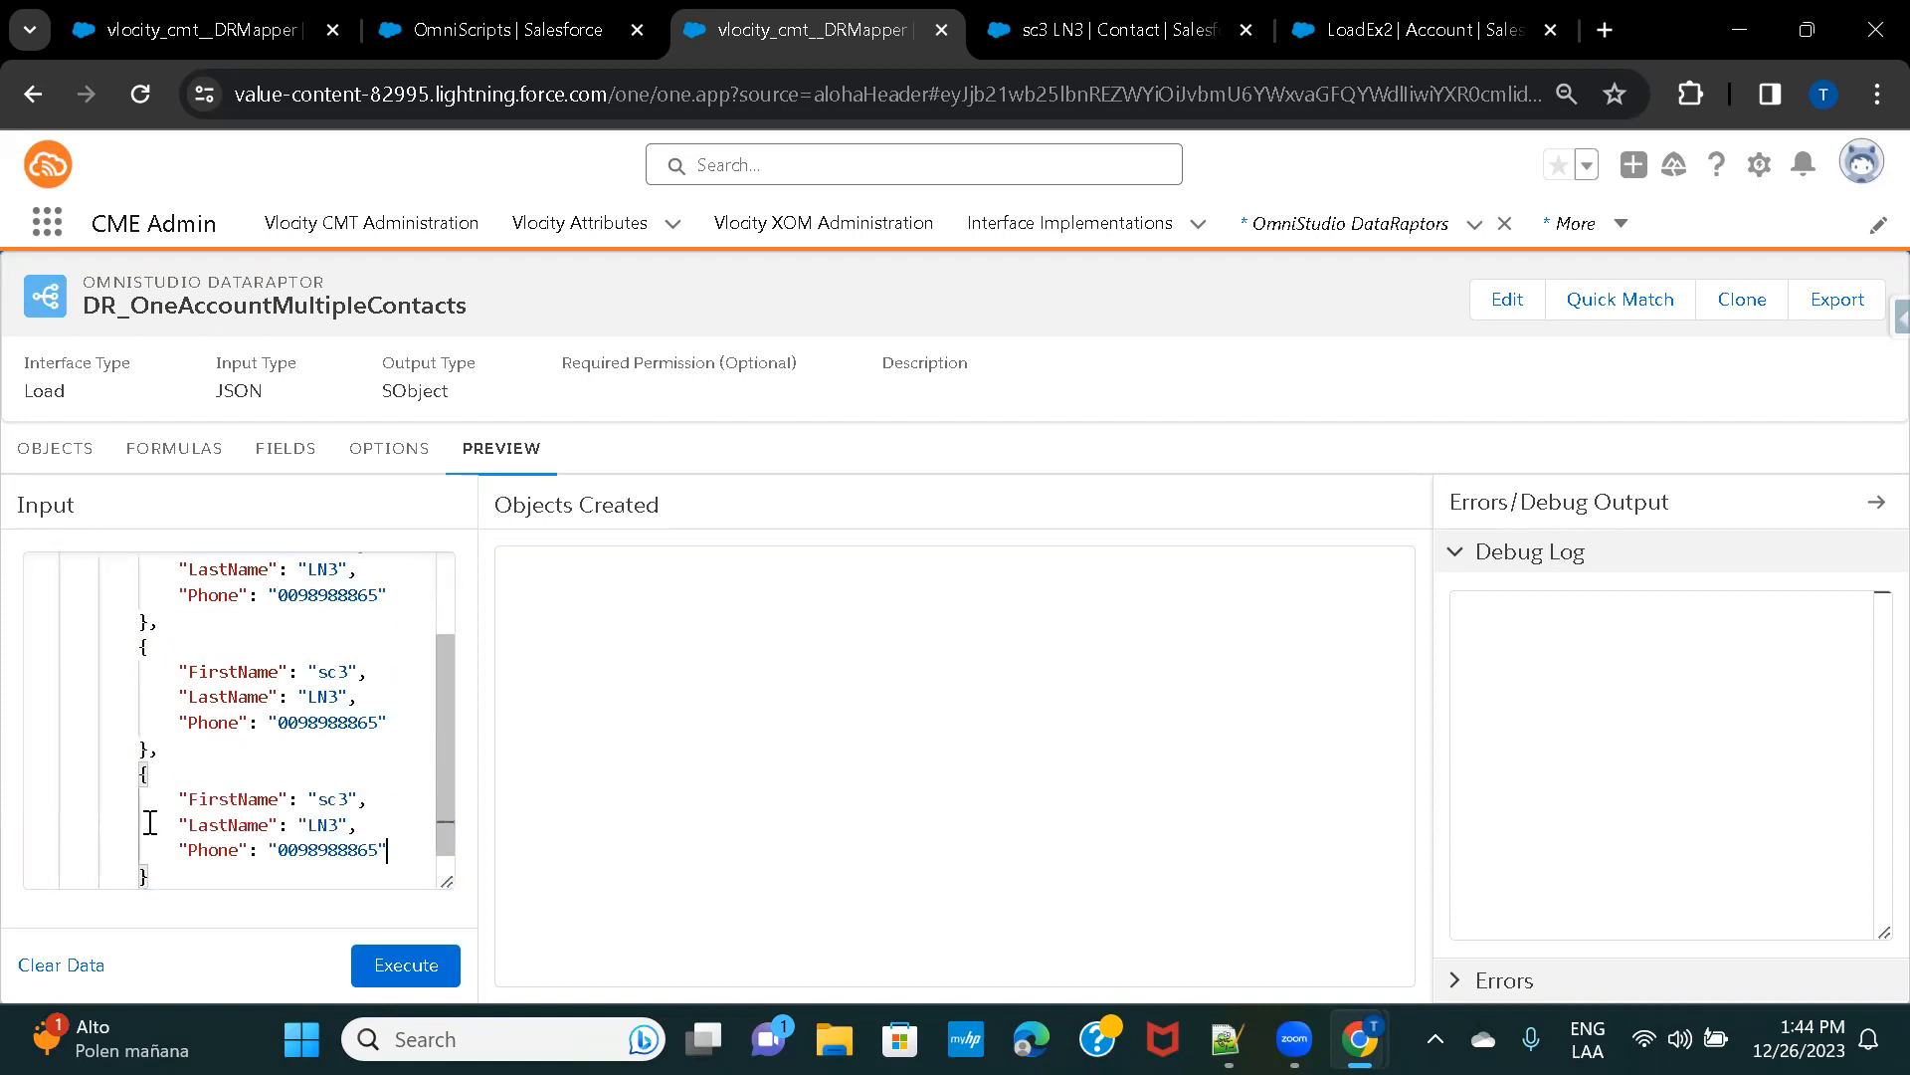
Set the FirstName value of the first contact in the list to Con1.
{"action": "scroll", "coordinate": [264, 750], "scroll_direction": "up", "scroll_amount": 2}
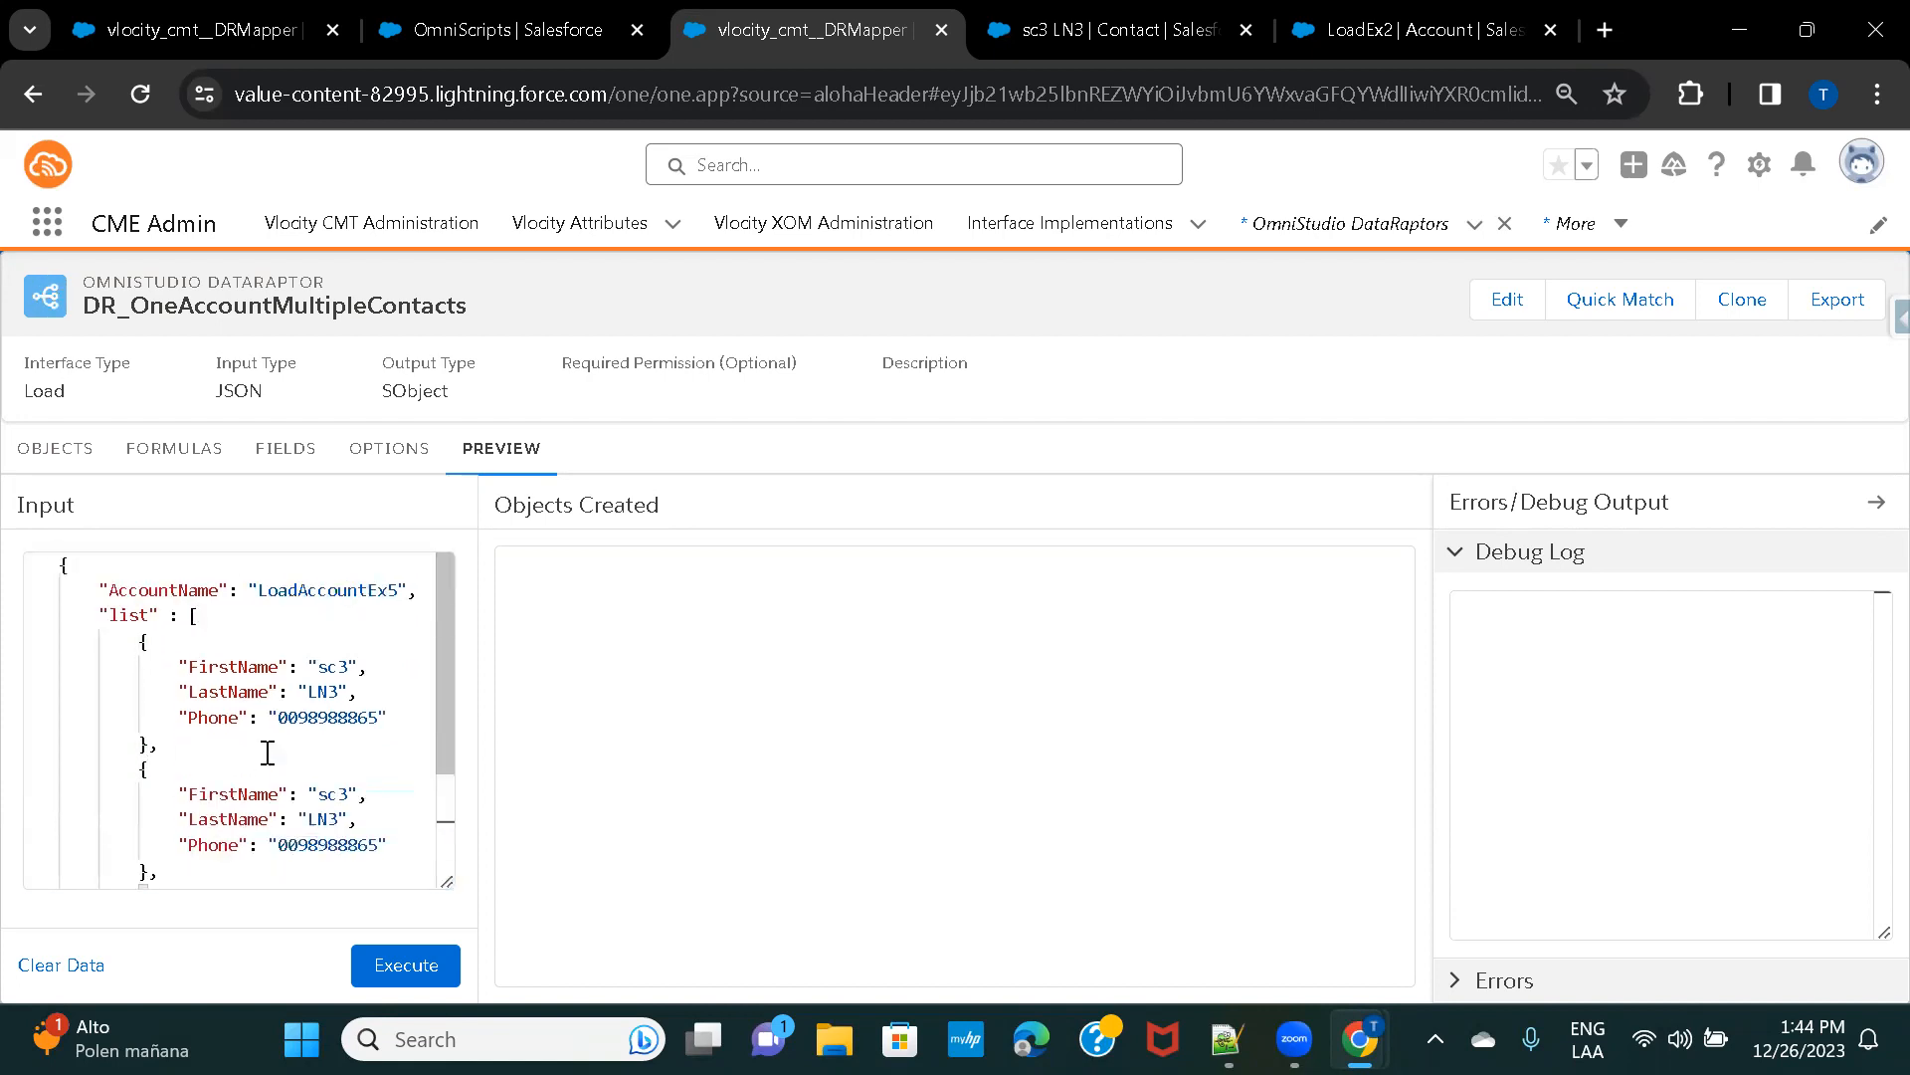
{"action": "left_click", "coordinate": [341, 668]}
{"action": "key", "text": "shift+Left"}
{"action": "key", "text": "shift+Left"}
{"action": "key", "text": "BackSpace"}
{"action": "type", "text": "CO"}
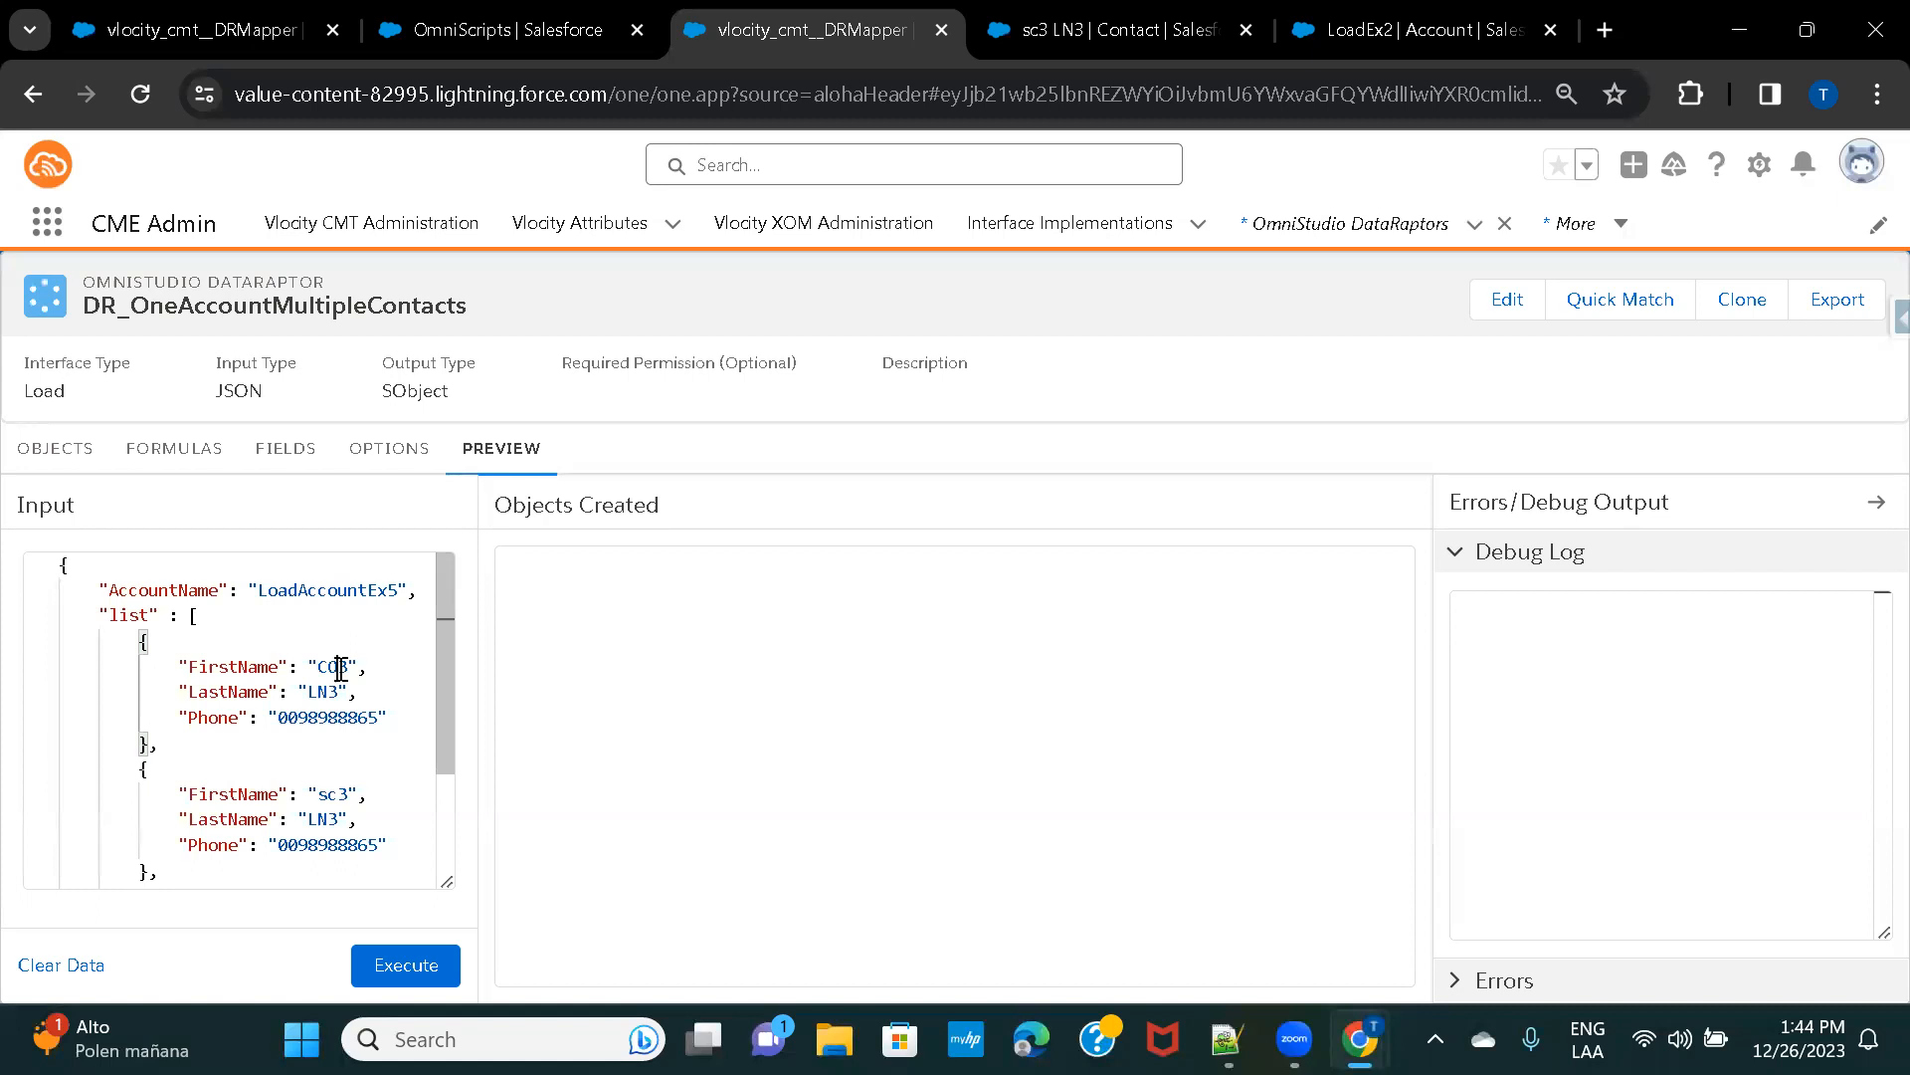
{"action": "key", "text": "BackSpace"}
{"action": "type", "text": "on1"}
Set the LastName value of the first contact in the list to Demo1.
{"action": "left_click", "coordinate": [339, 692]}
{"action": "key", "text": "BackSpace"}
{"action": "key", "text": "BackSpace"}
{"action": "type", "text": "as"}
{"action": "key", "text": "BackSpace"}
{"action": "key", "text": "BackSpace"}
{"action": "key", "text": "BackSpace"}
{"action": "type", "text": "Demo1"}
Set the second contact's FirstName to Con2 and its LastName to Demo2 in the Preview input.
{"action": "scroll", "coordinate": [298, 707], "scroll_direction": "down", "scroll_amount": 1}
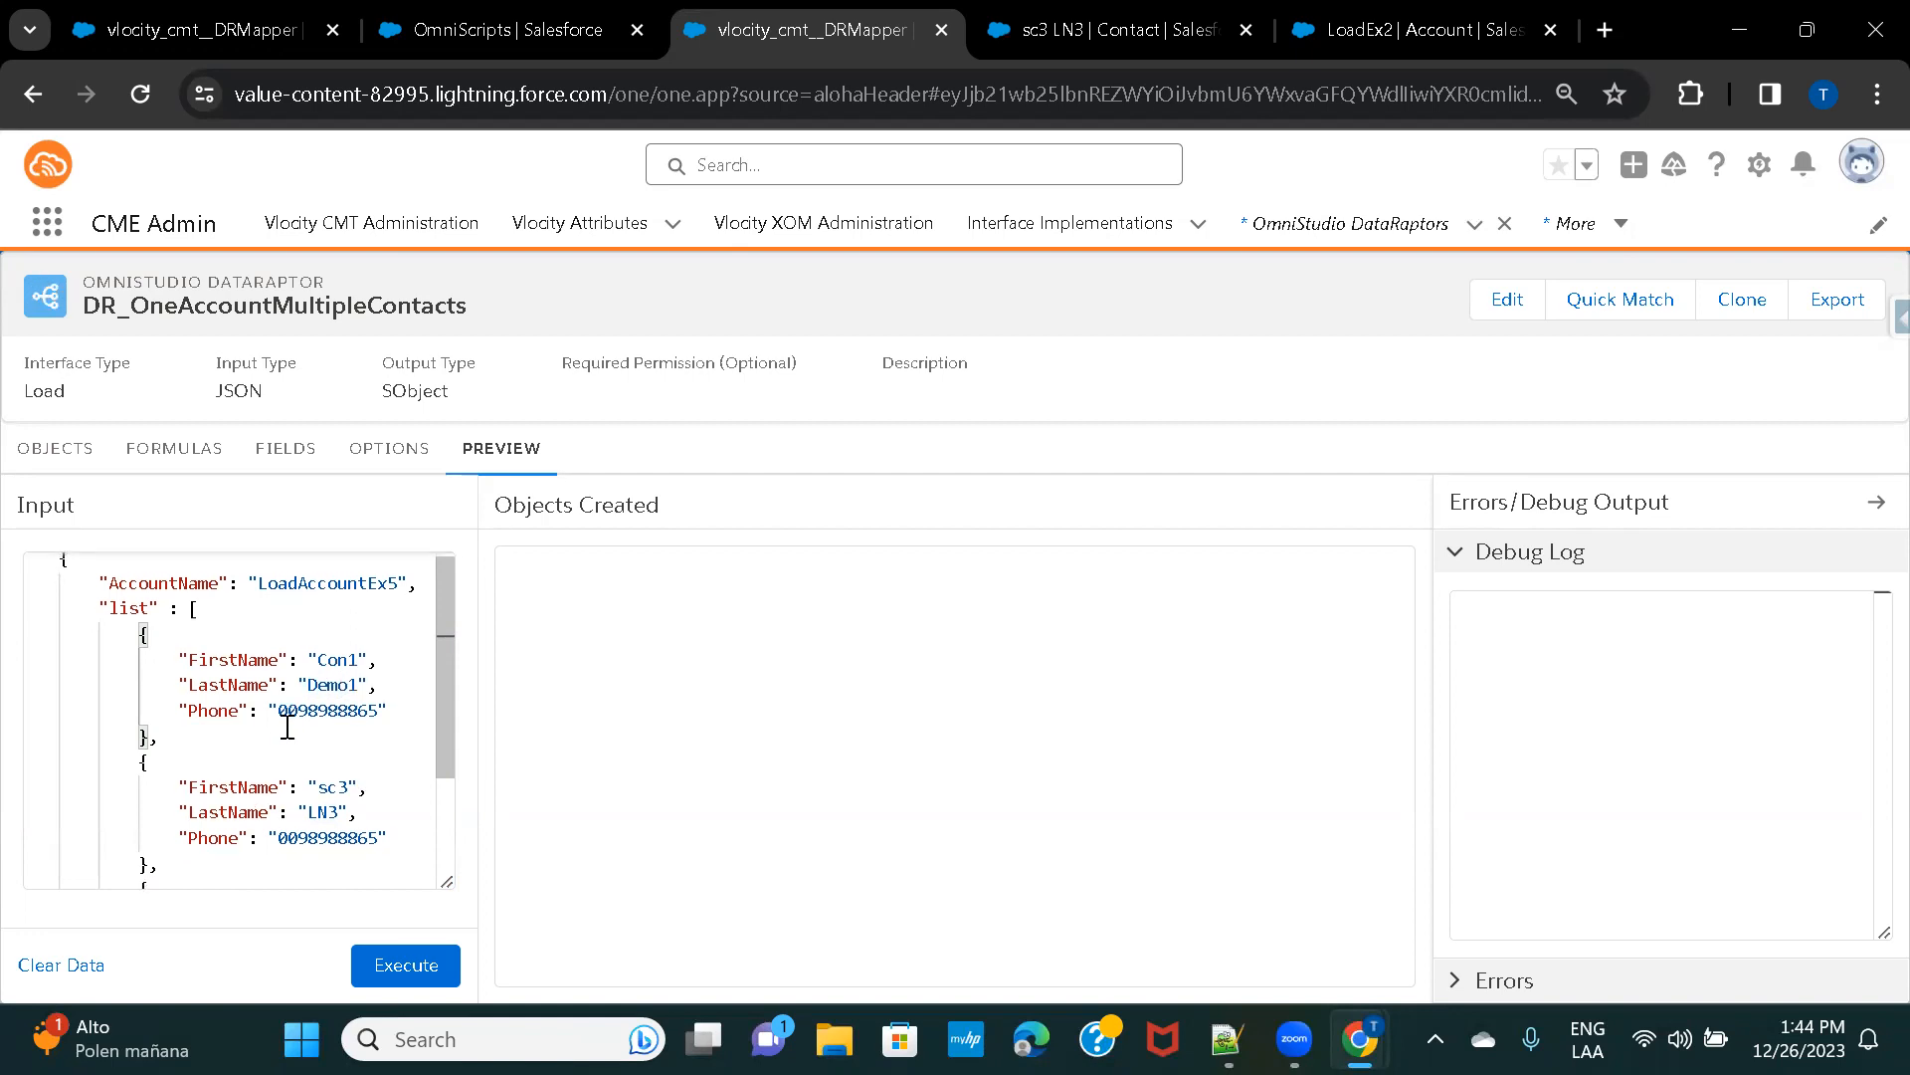
{"action": "scroll", "coordinate": [287, 727], "scroll_direction": "down", "scroll_amount": 1}
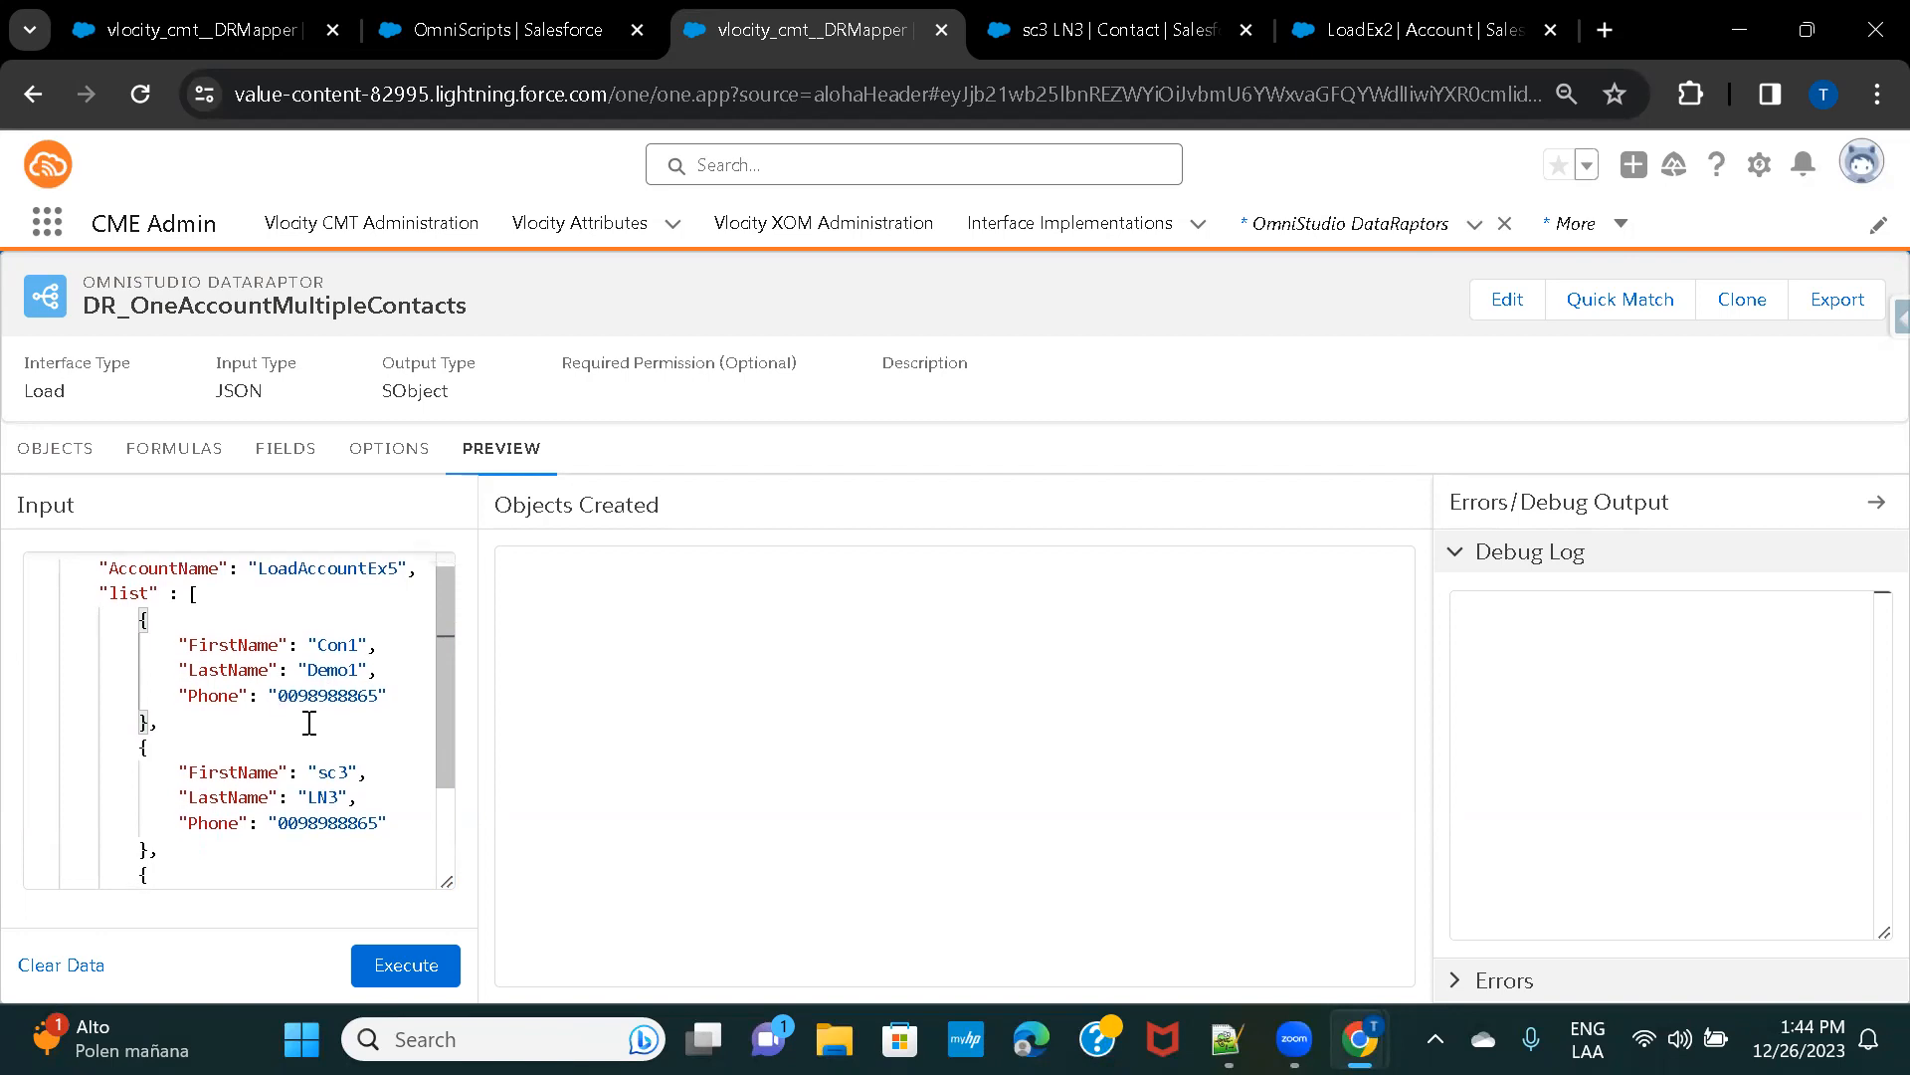
{"action": "left_click", "coordinate": [346, 776]}
{"action": "key", "text": "BackSpace"}
{"action": "key", "text": "BackSpace"}
{"action": "key", "text": "BackSpace"}
{"action": "type", "text": "Con"}
{"action": "double_click", "coordinate": [333, 670]}
{"action": "double_click", "coordinate": [328, 797]}
{"action": "key", "text": "ctrl+v"}
{"action": "key", "text": "BackSpace"}
{"action": "type", "text": "2"}
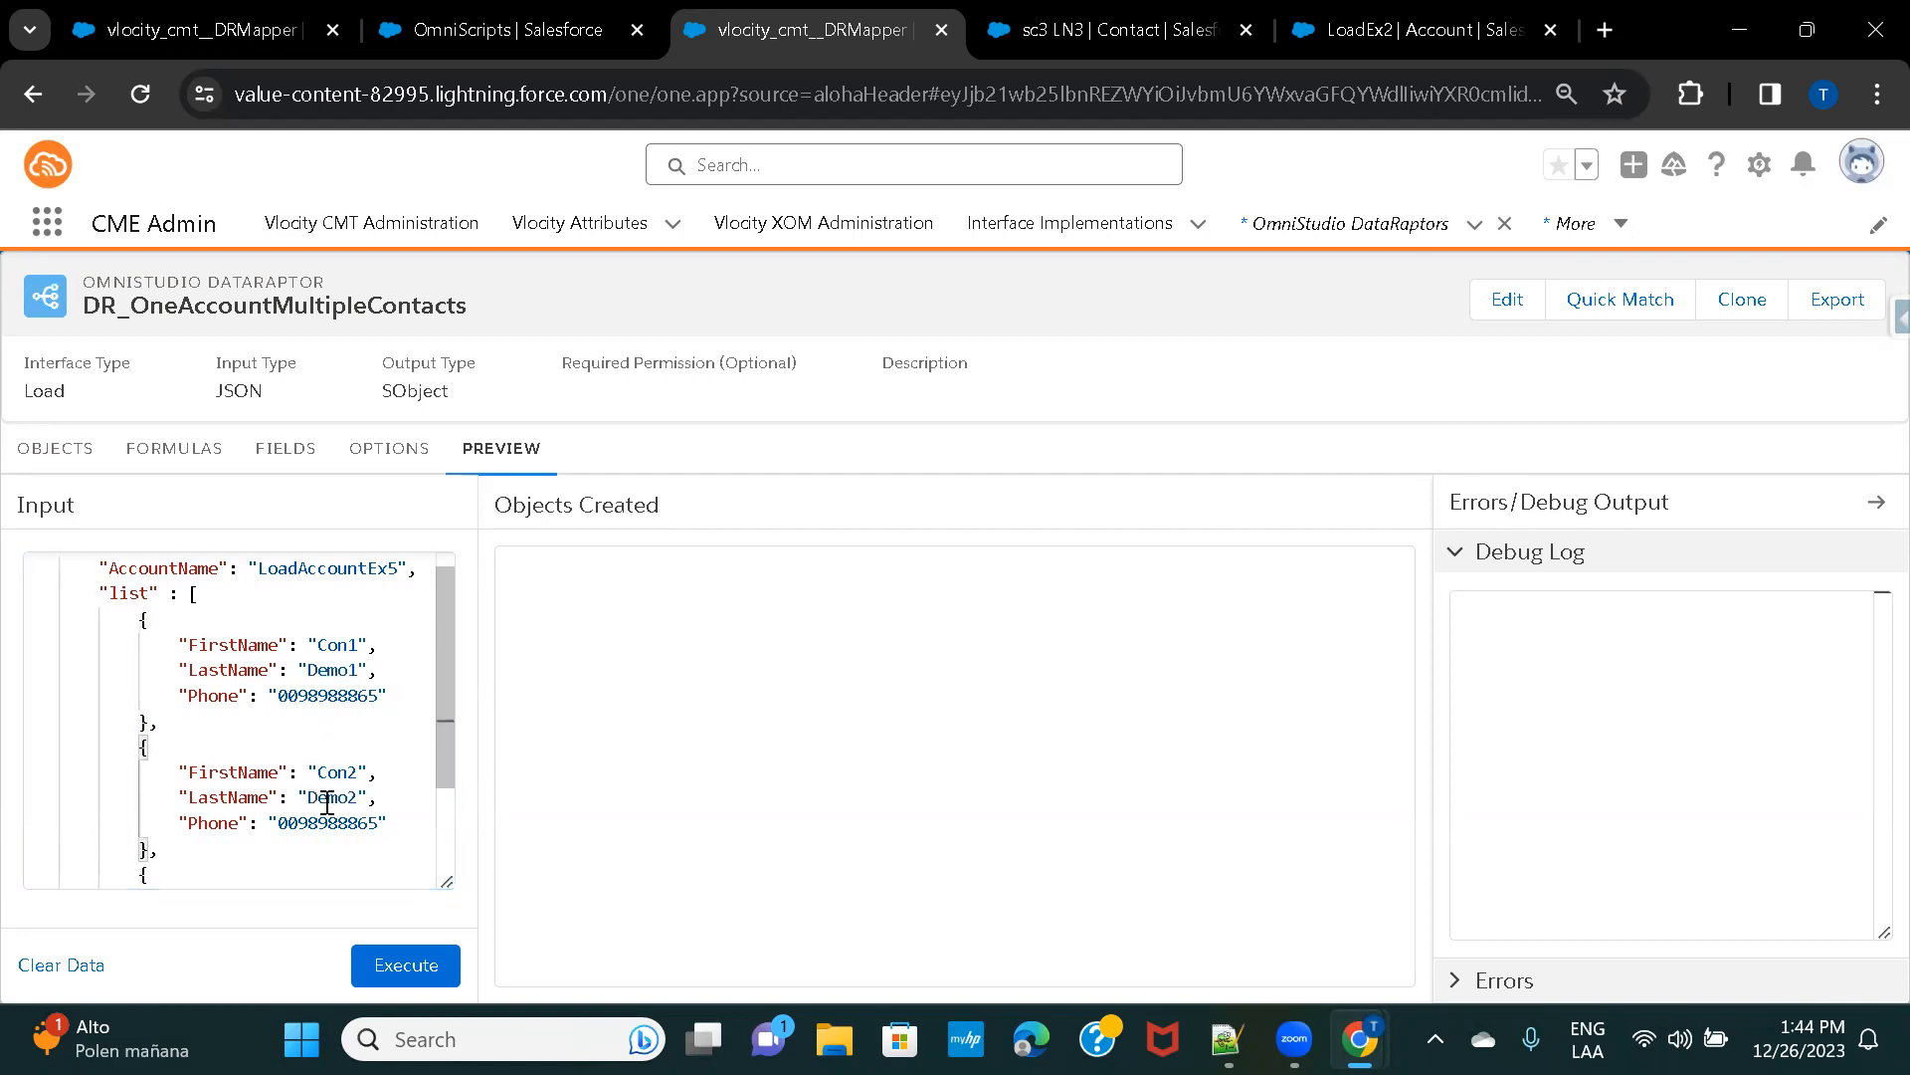
Set the third contact's FirstName to Con3 and its LastName to Demo3 in the Preview input.
{"action": "scroll", "coordinate": [327, 802], "scroll_direction": "down", "scroll_amount": 2}
{"action": "double_click", "coordinate": [333, 797]}
{"action": "type", "text": "Con3"}
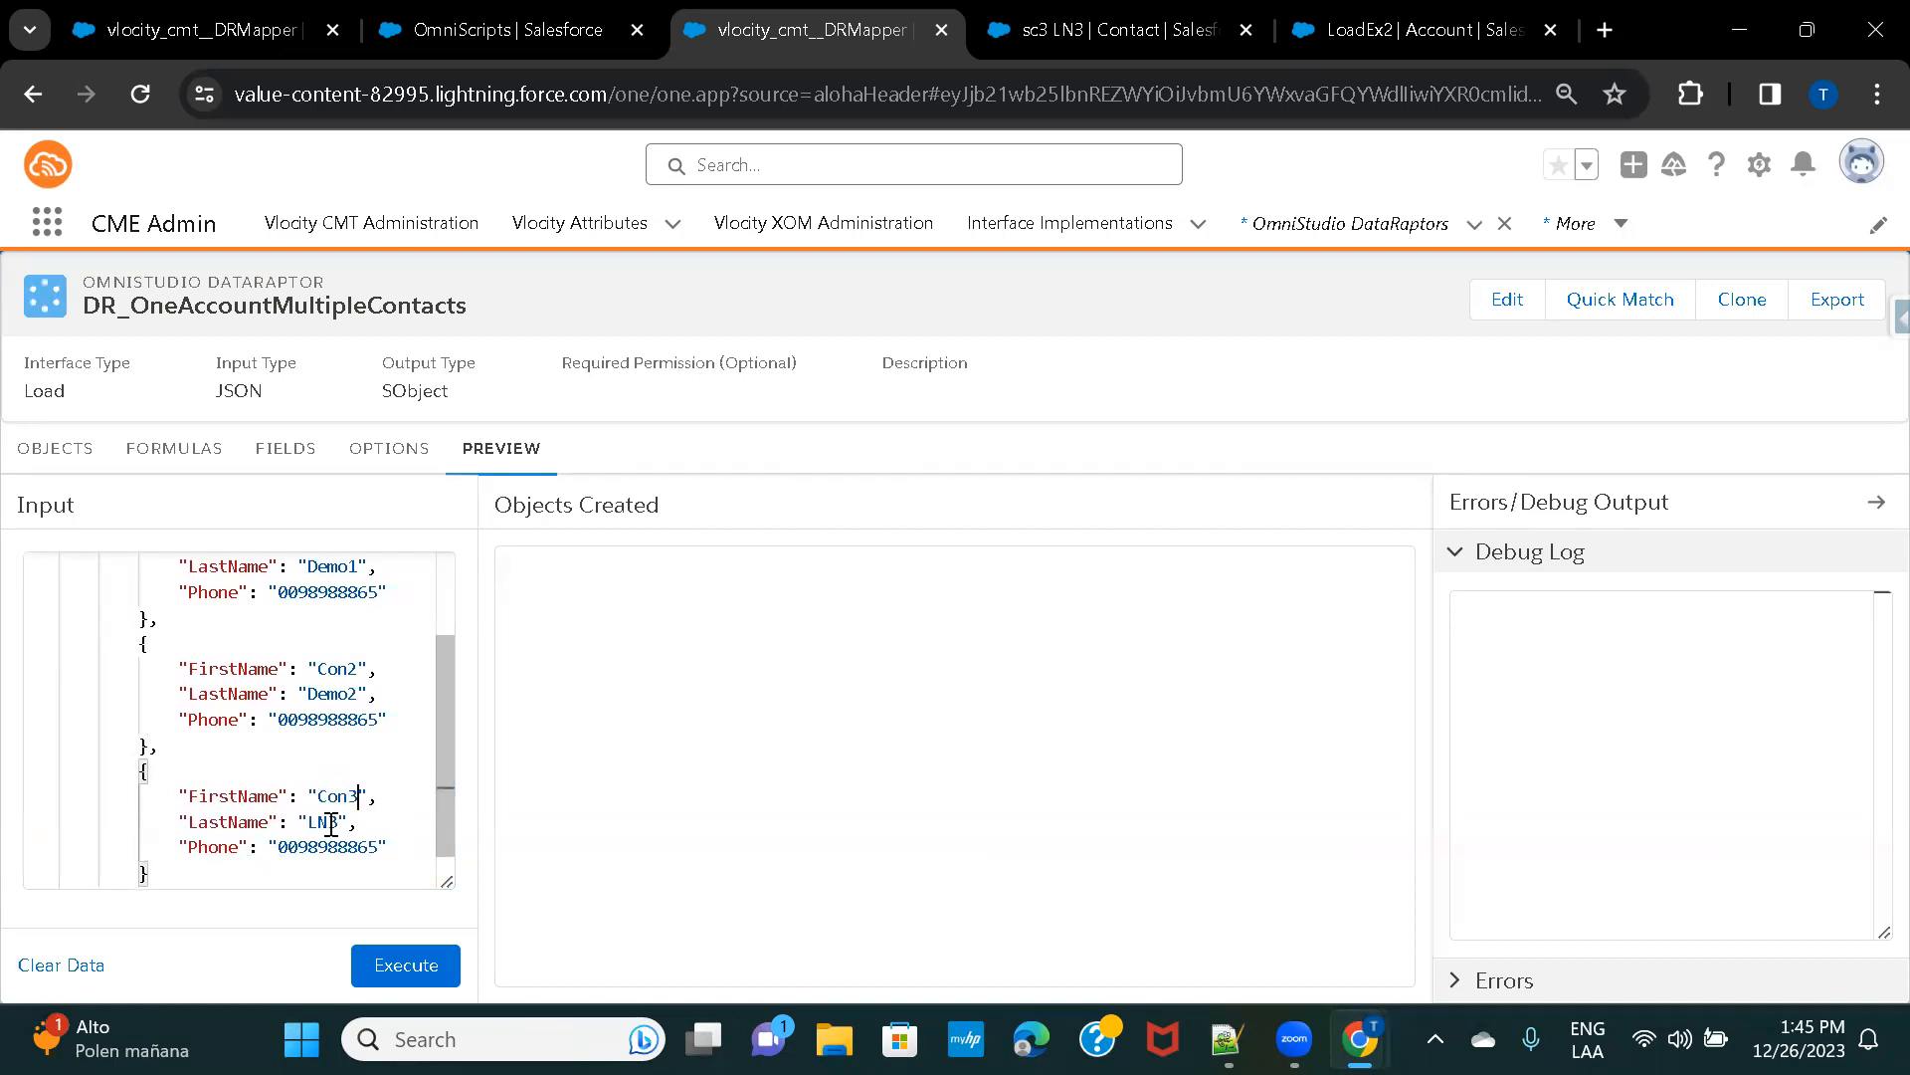
{"action": "double_click", "coordinate": [322, 694]}
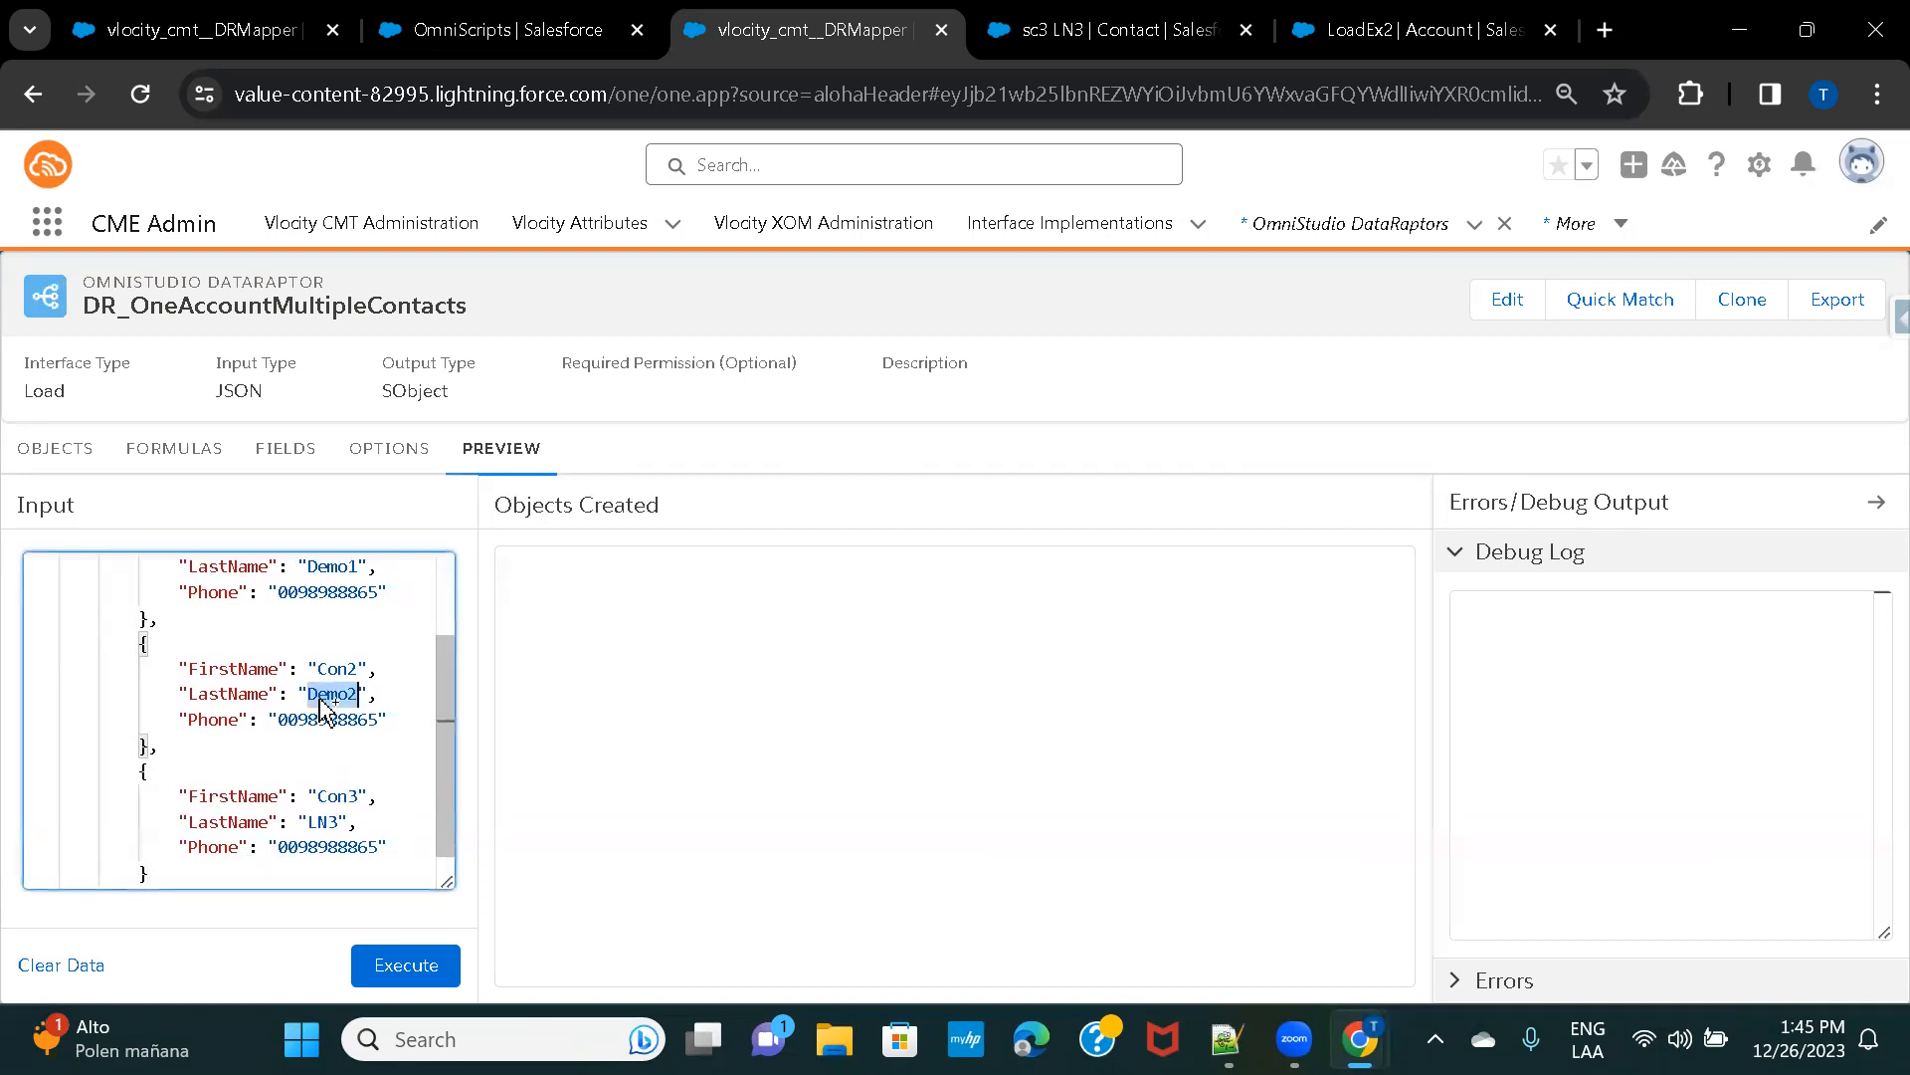
{"action": "key", "text": "ctrl+c"}
{"action": "double_click", "coordinate": [316, 821]}
{"action": "key", "text": "ctrl+v"}
{"action": "type", "text": "3"}
Check the whole Preview input JSON, covering the account name and the three contact entries in the list.
{"action": "scroll", "coordinate": [388, 759], "scroll_direction": "down", "scroll_amount": 1}
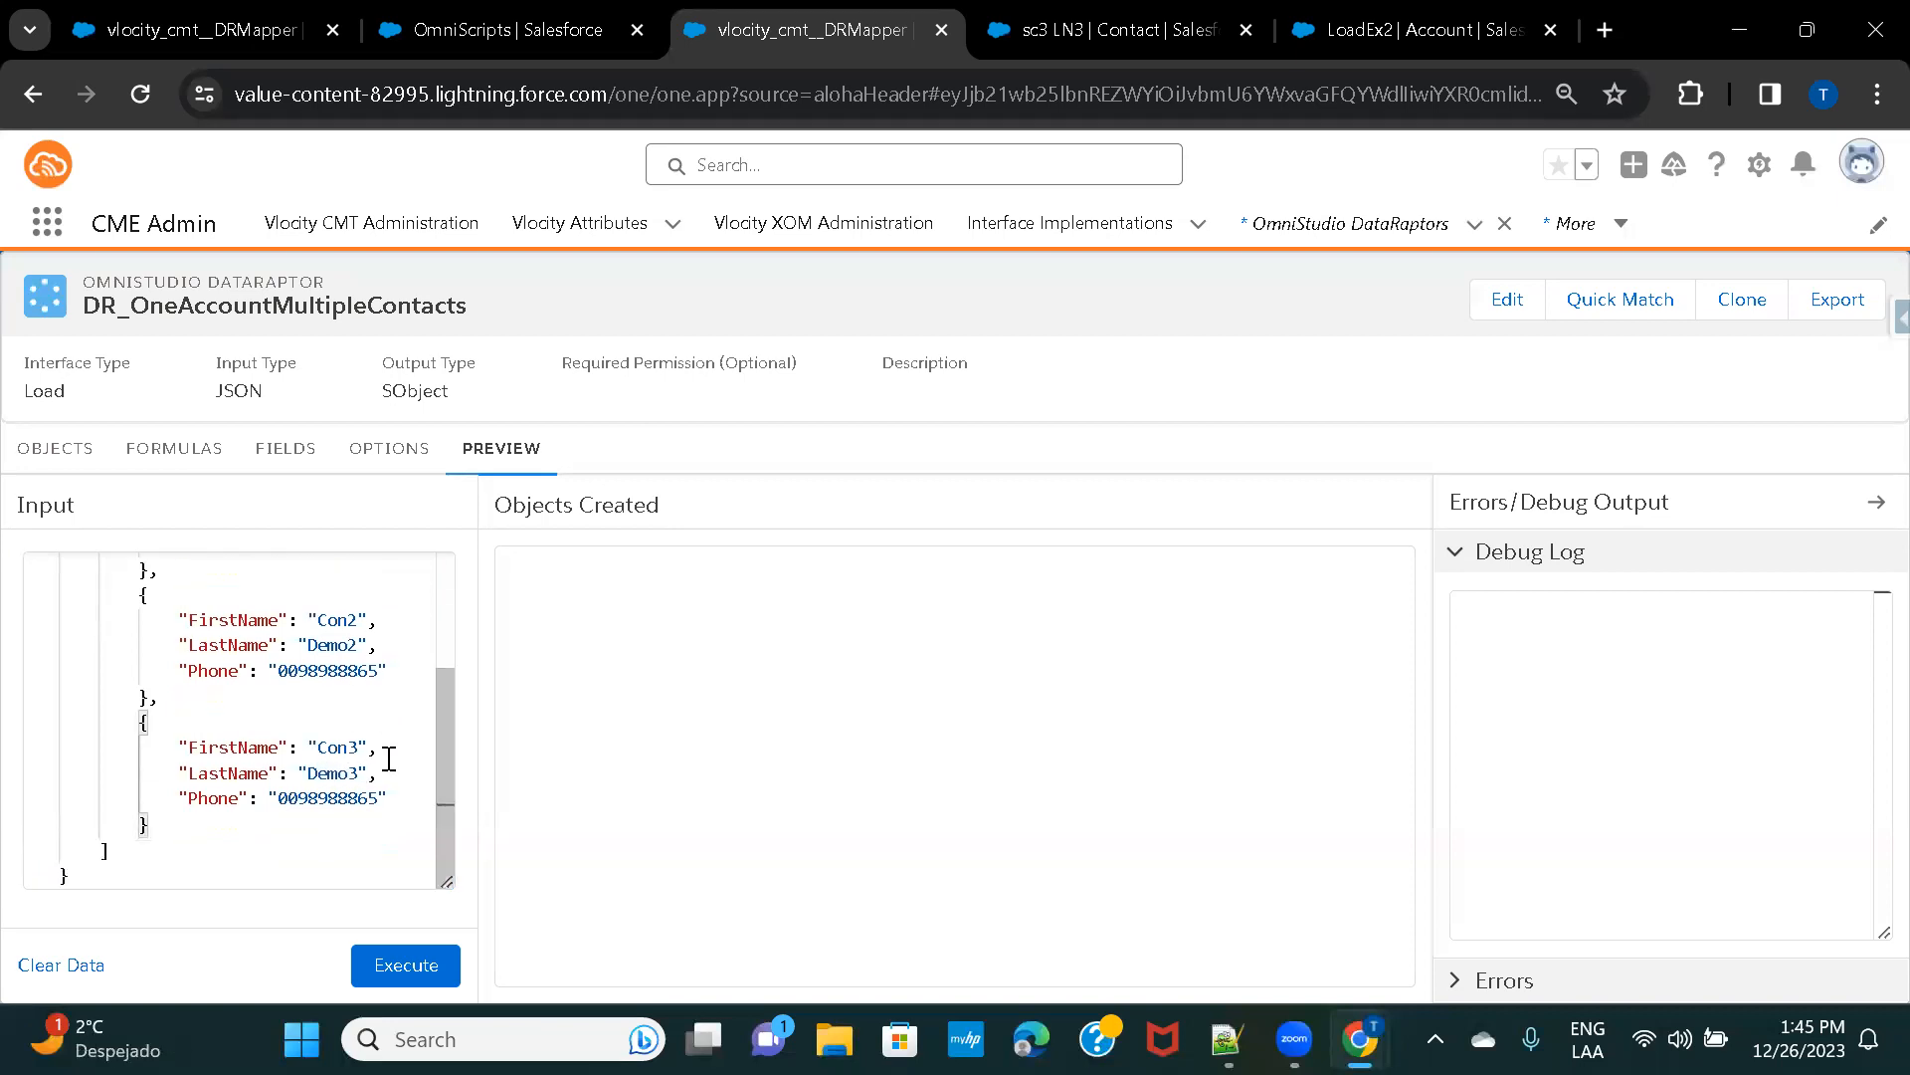
{"action": "left_click", "coordinate": [297, 834]}
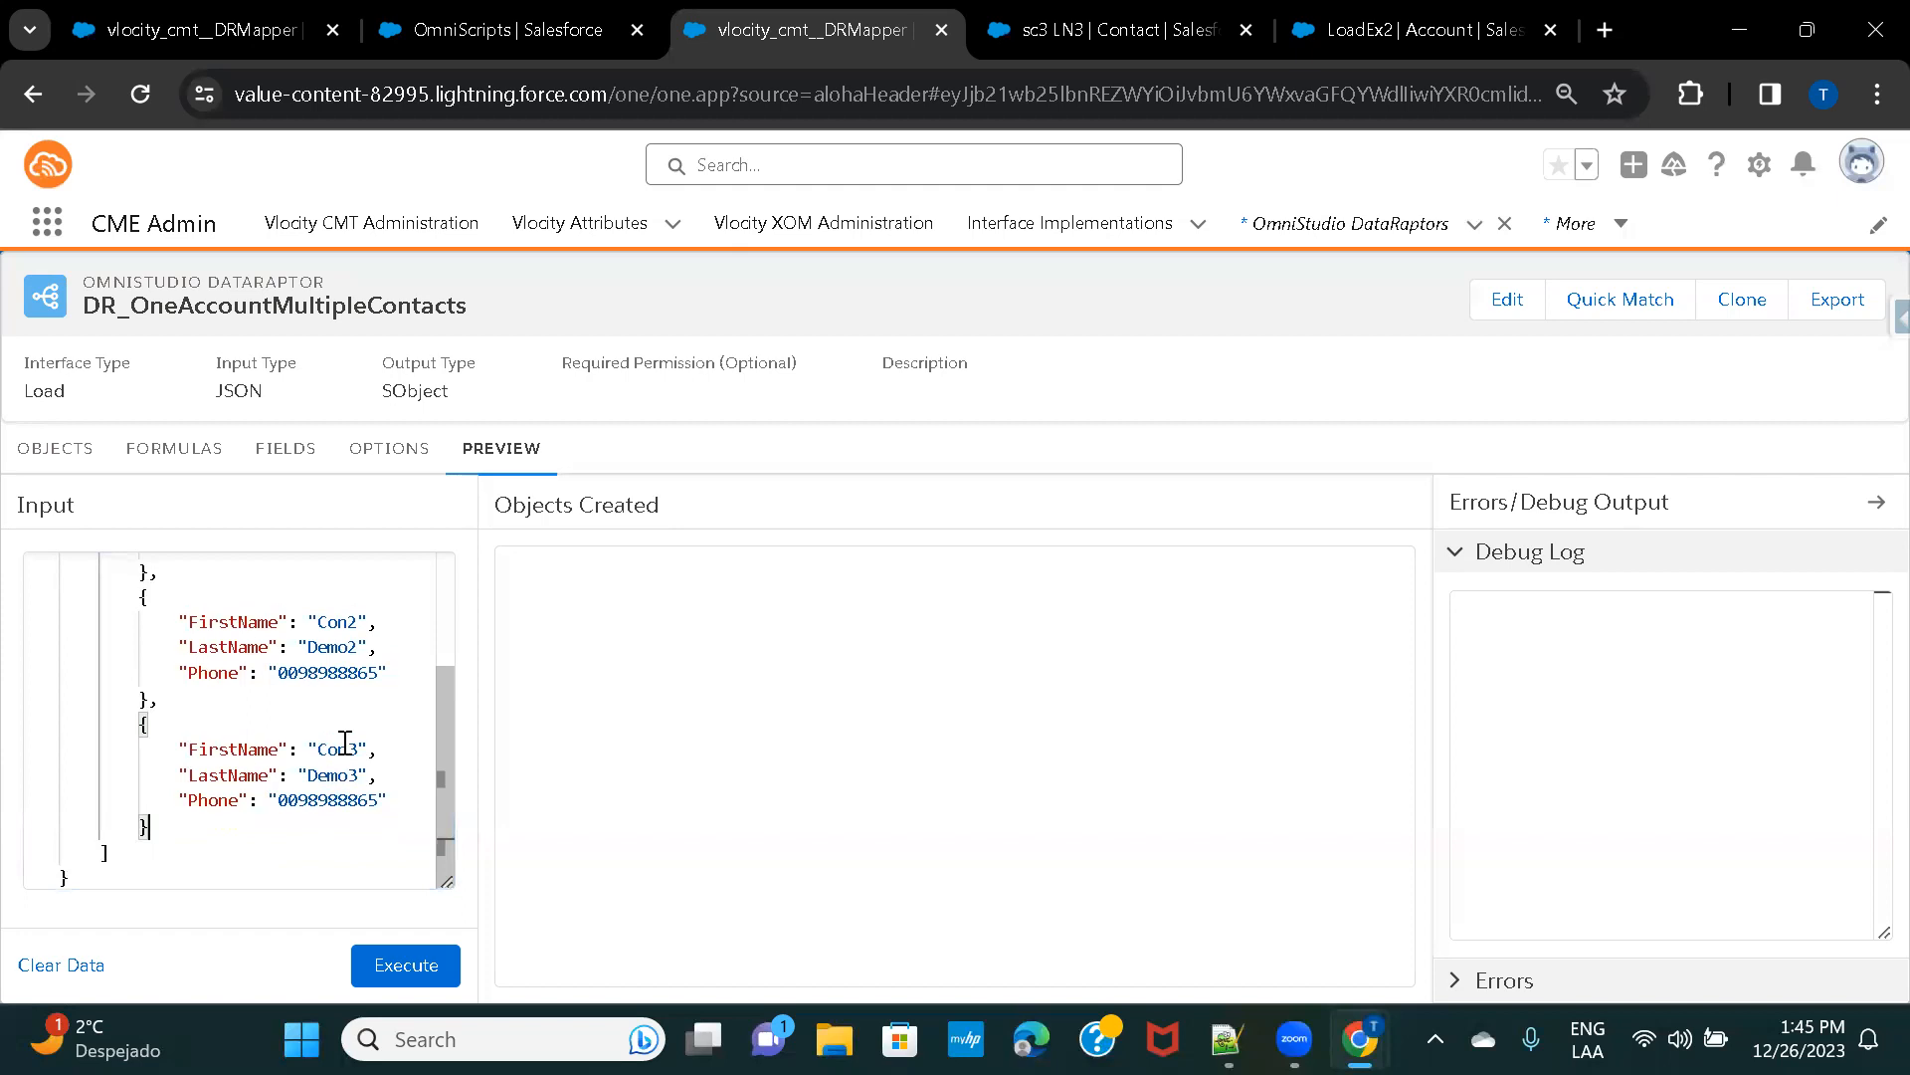
{"action": "scroll", "coordinate": [343, 744], "scroll_direction": "up", "scroll_amount": 4}
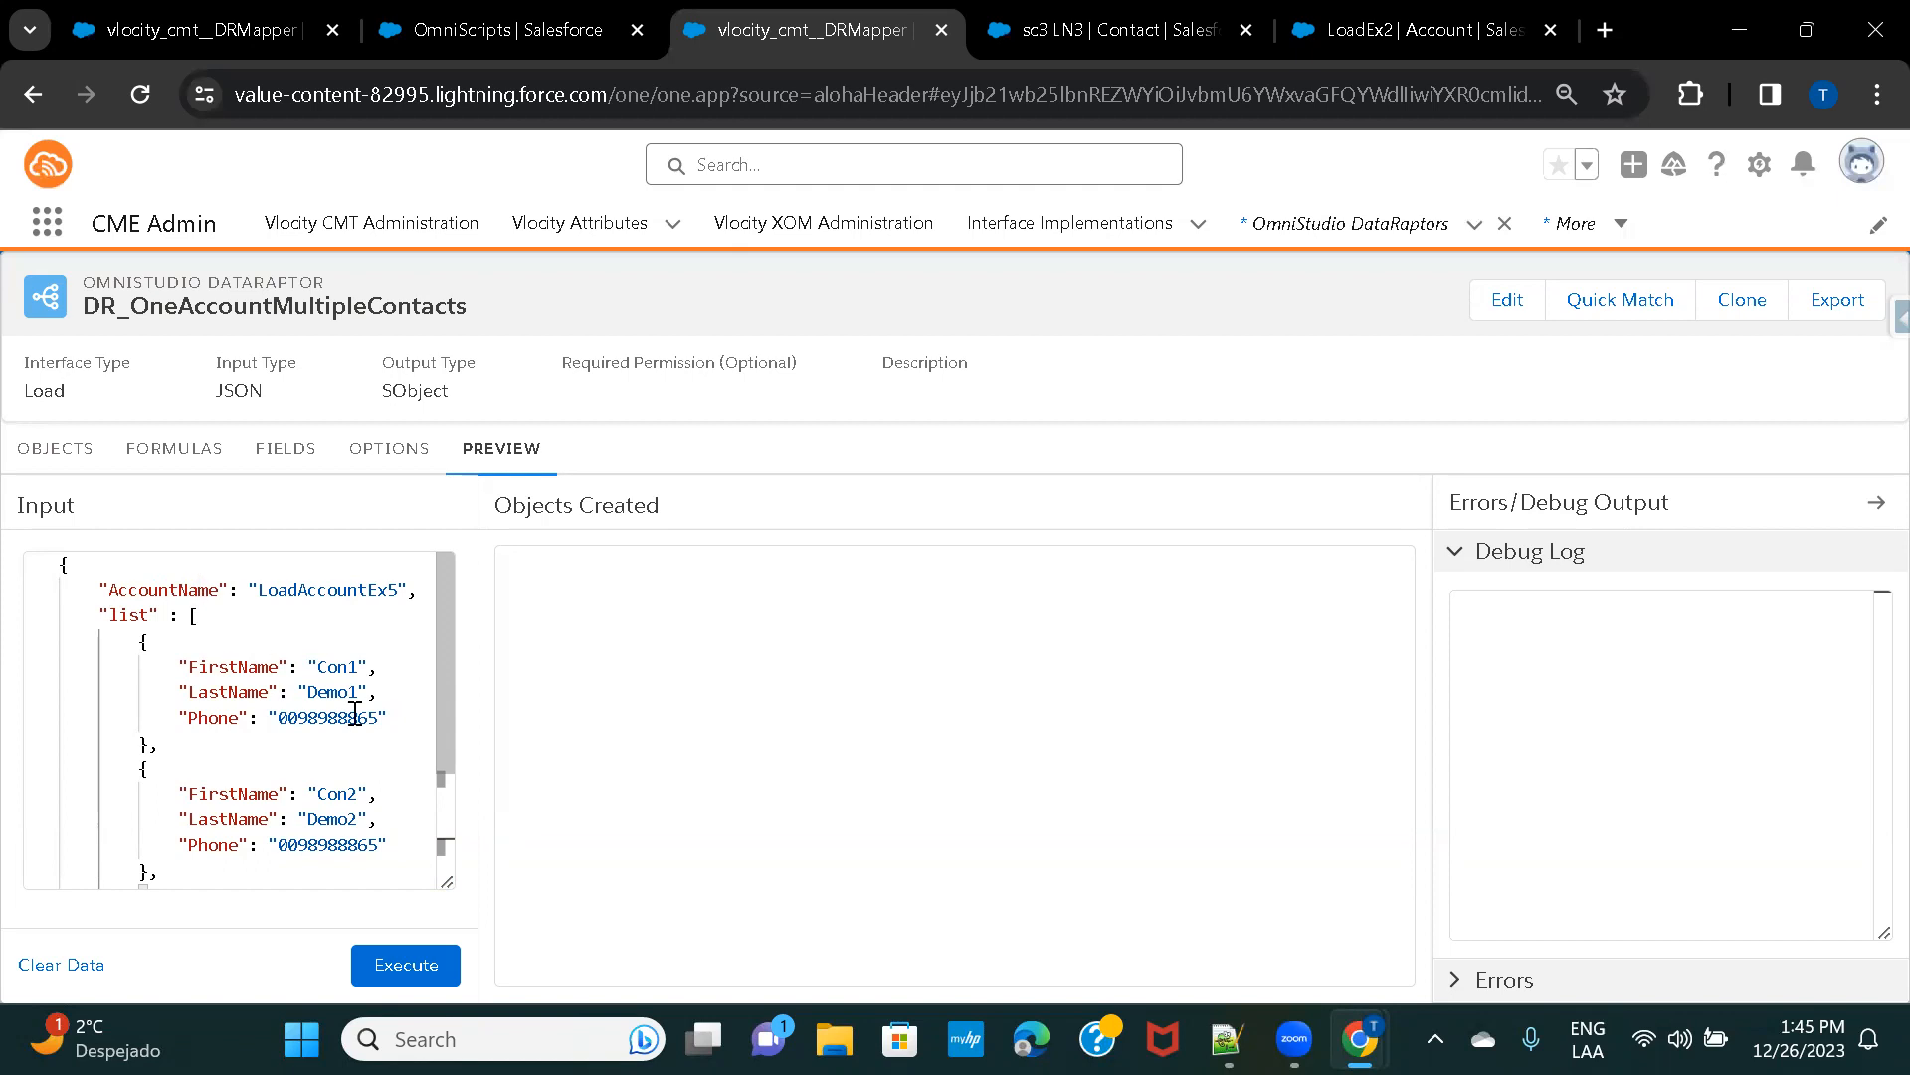
{"action": "scroll", "coordinate": [354, 713], "scroll_direction": "down", "scroll_amount": 1}
{"action": "scroll", "coordinate": [355, 713], "scroll_direction": "down", "scroll_amount": 1}
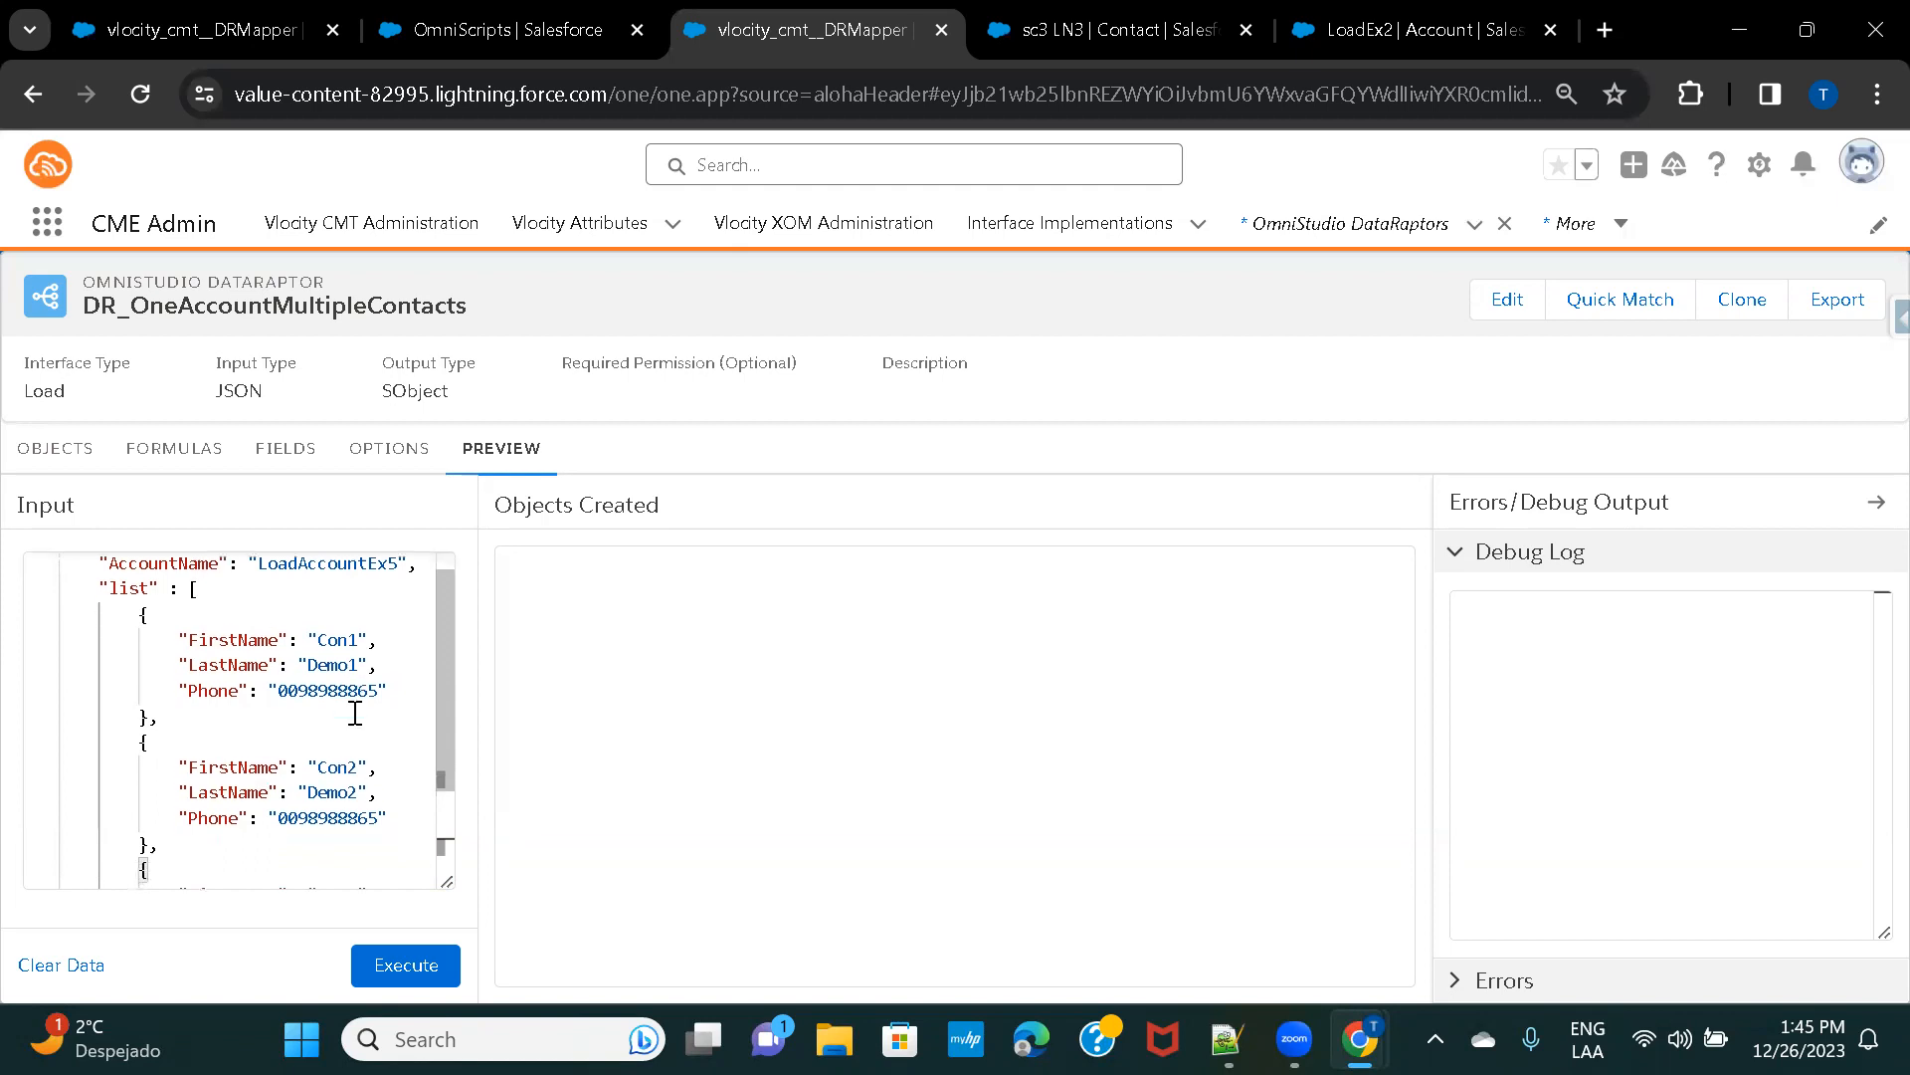
{"action": "scroll", "coordinate": [264, 635], "scroll_direction": "down", "scroll_amount": 2}
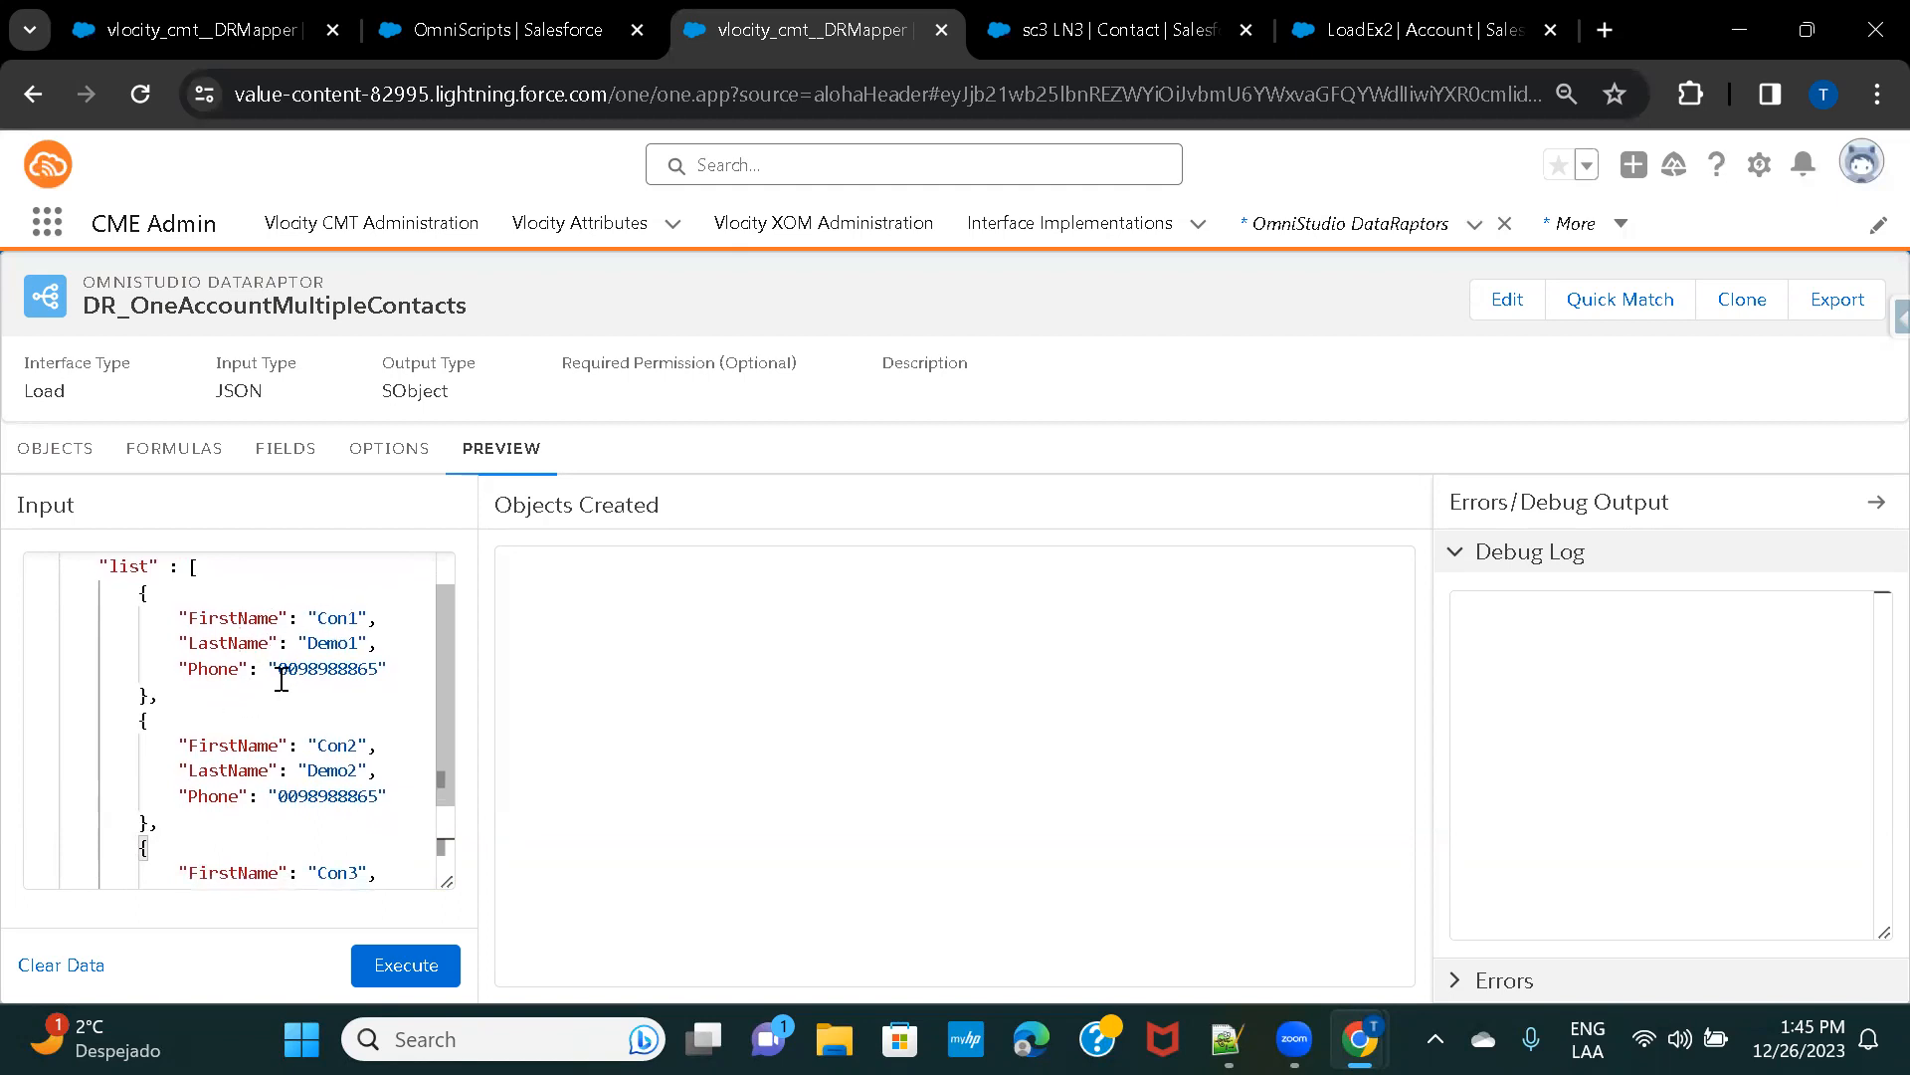
{"action": "scroll", "coordinate": [282, 679], "scroll_direction": "down", "scroll_amount": 2}
{"action": "scroll", "coordinate": [281, 678], "scroll_direction": "down", "scroll_amount": 2}
{"action": "scroll", "coordinate": [282, 678], "scroll_direction": "down", "scroll_amount": 3}
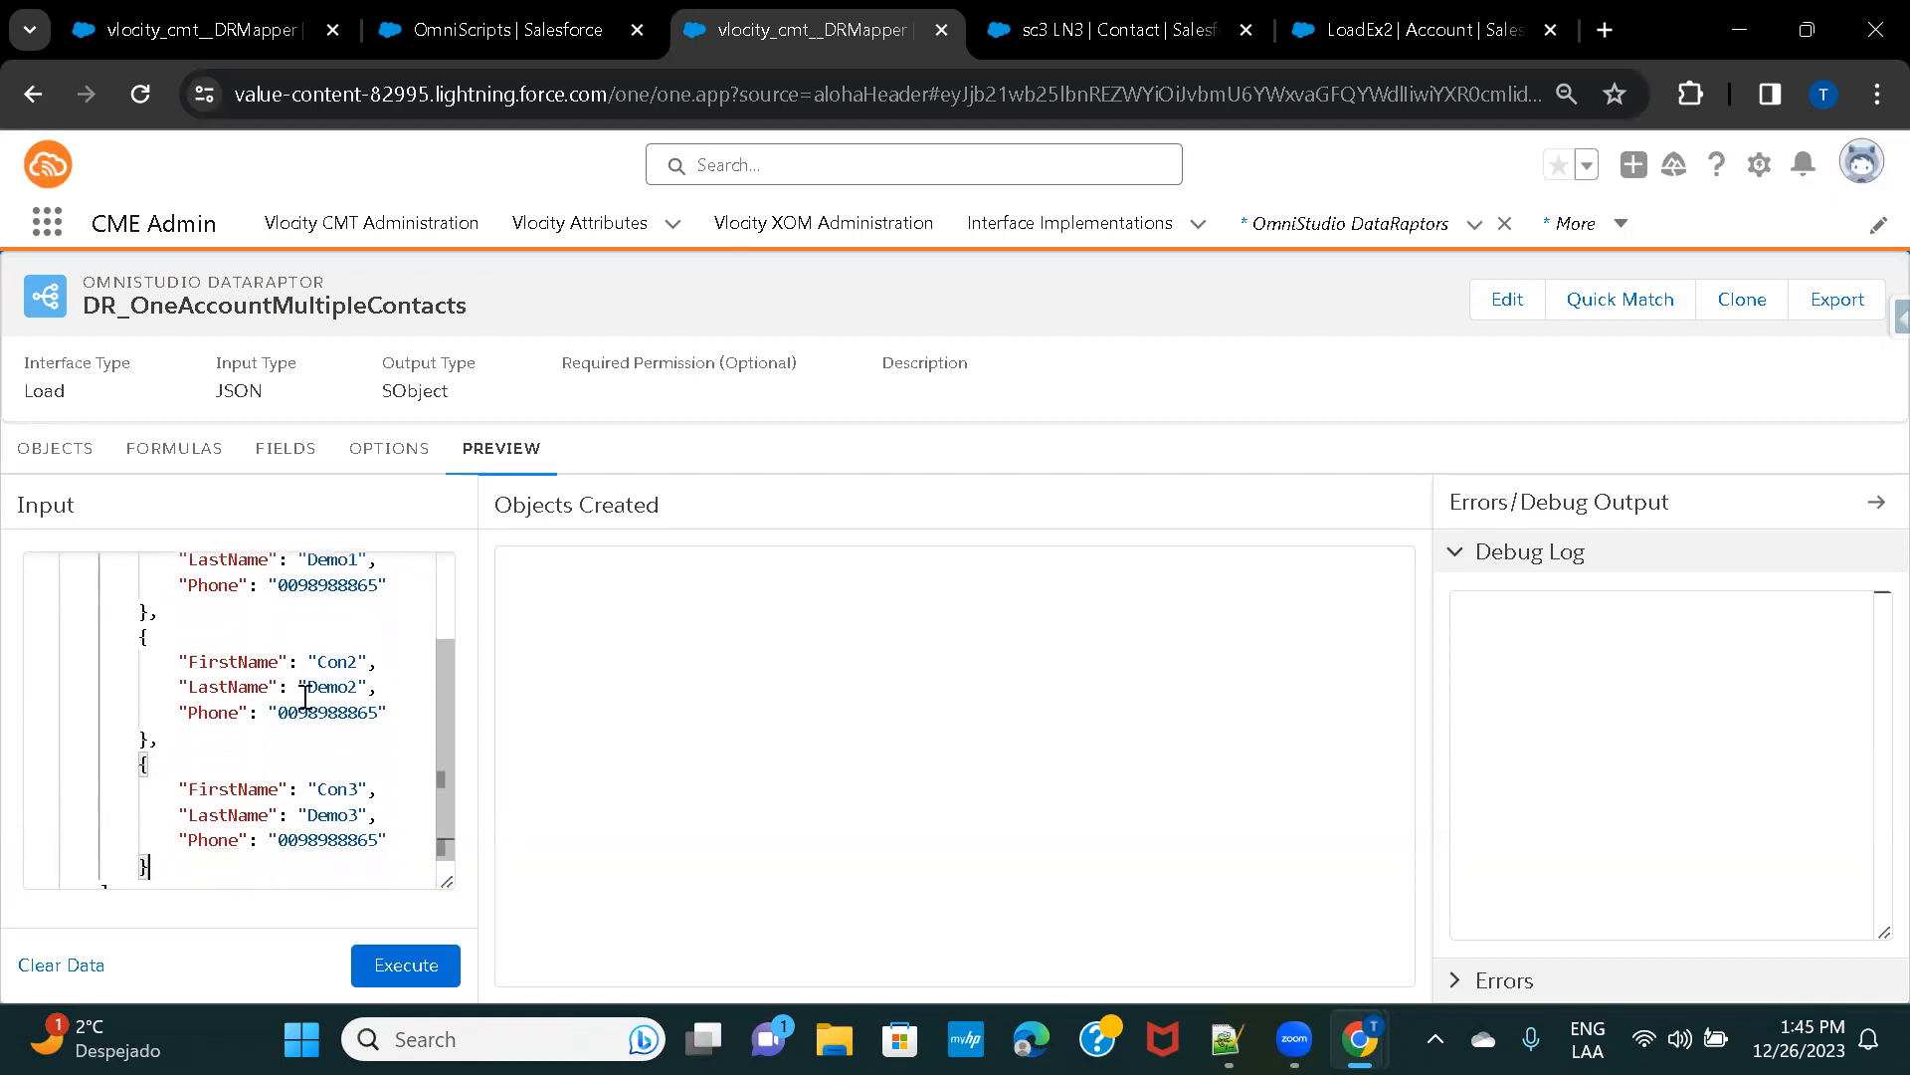
{"action": "scroll", "coordinate": [298, 697], "scroll_direction": "down", "scroll_amount": 4}
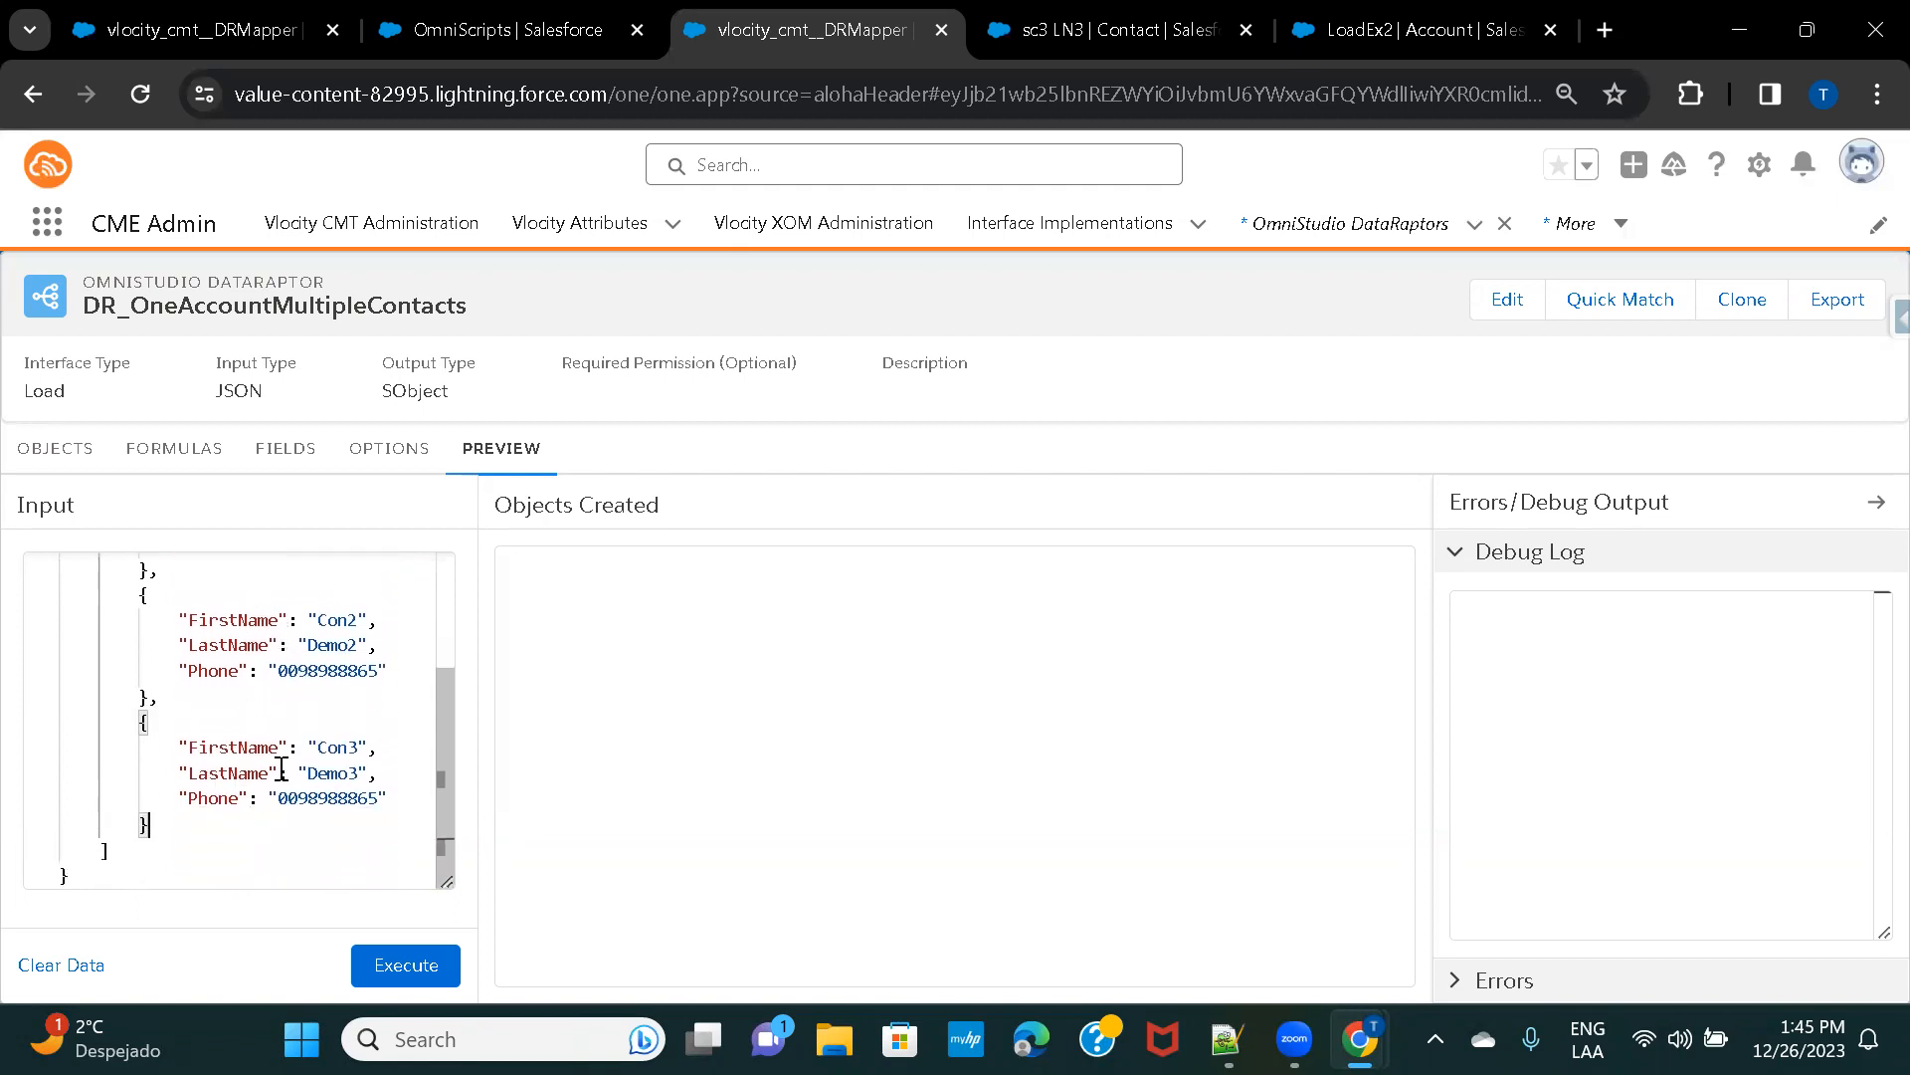
{"action": "scroll", "coordinate": [288, 744], "scroll_direction": "up", "scroll_amount": 5}
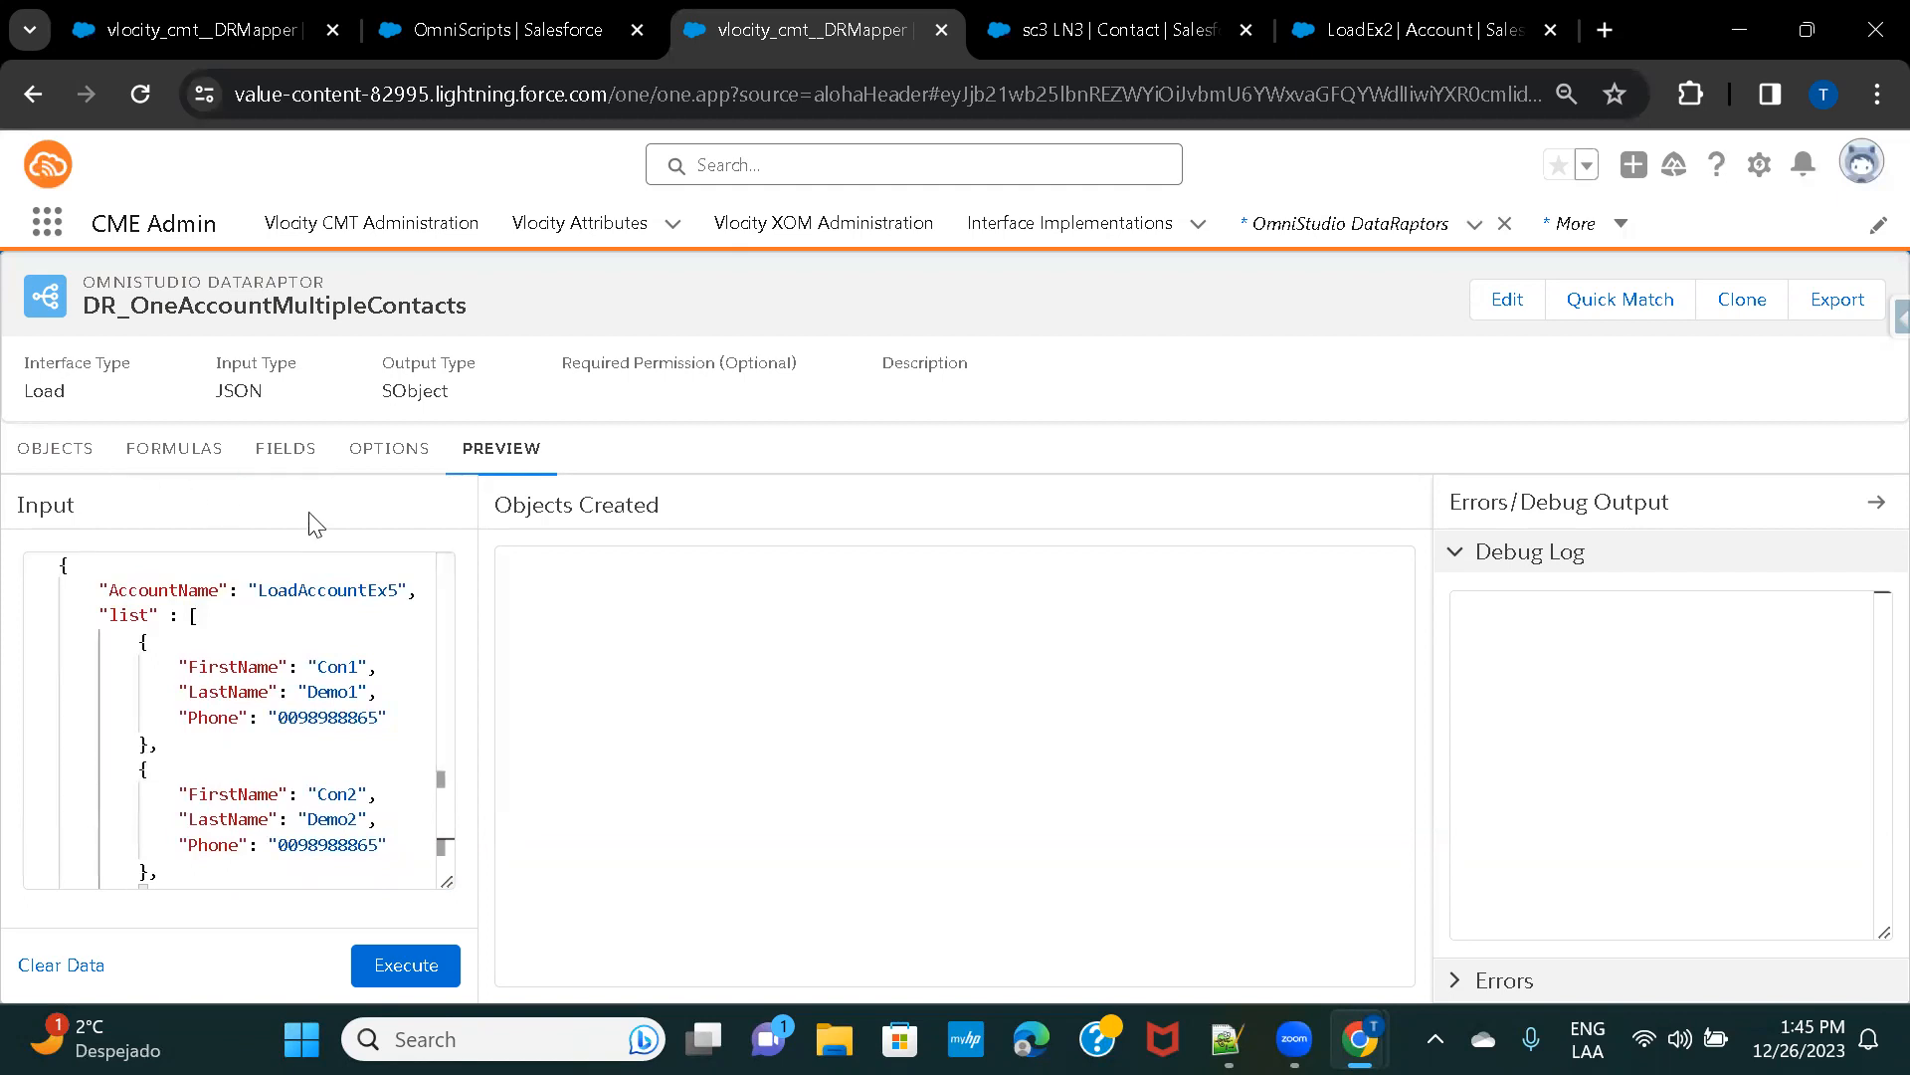
Execute the DataRaptor with the Preview input and open the created Account record.
{"action": "left_click", "coordinate": [403, 965]}
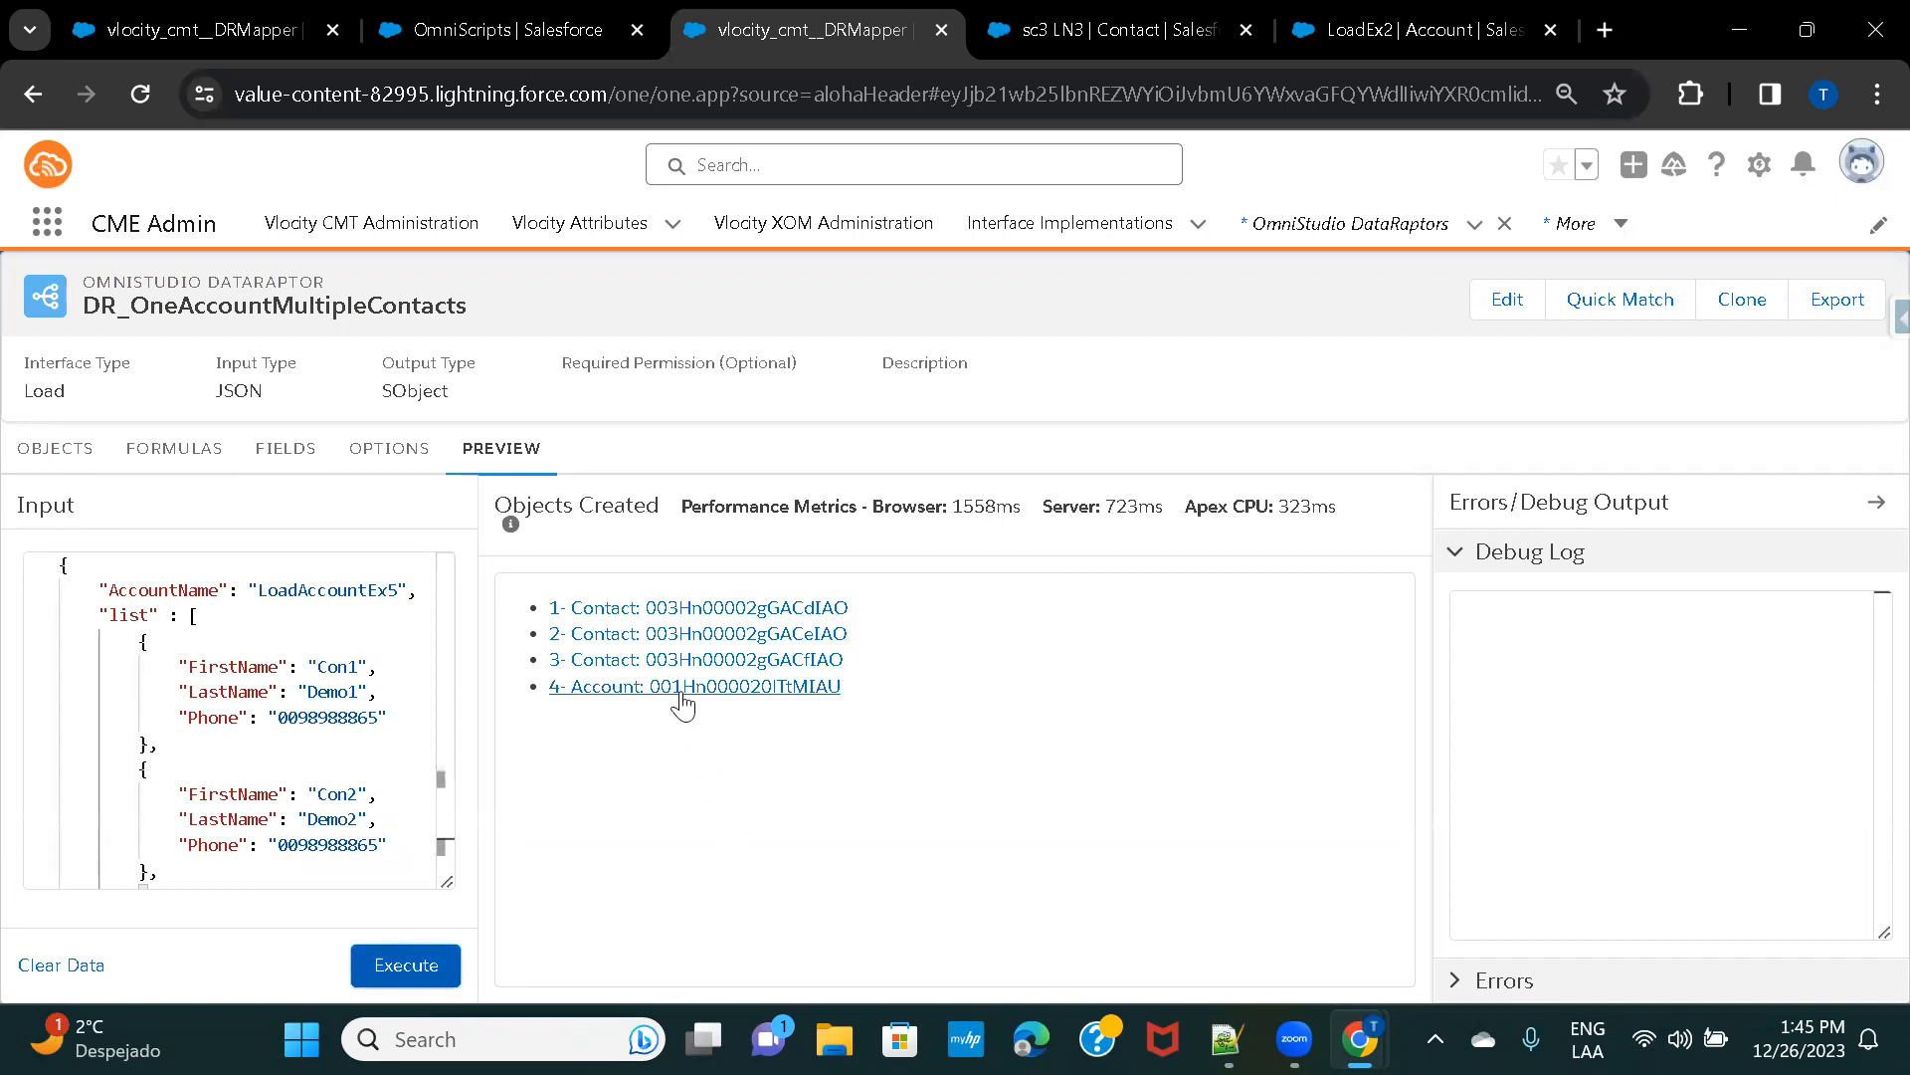
{"action": "left_click", "coordinate": [819, 686]}
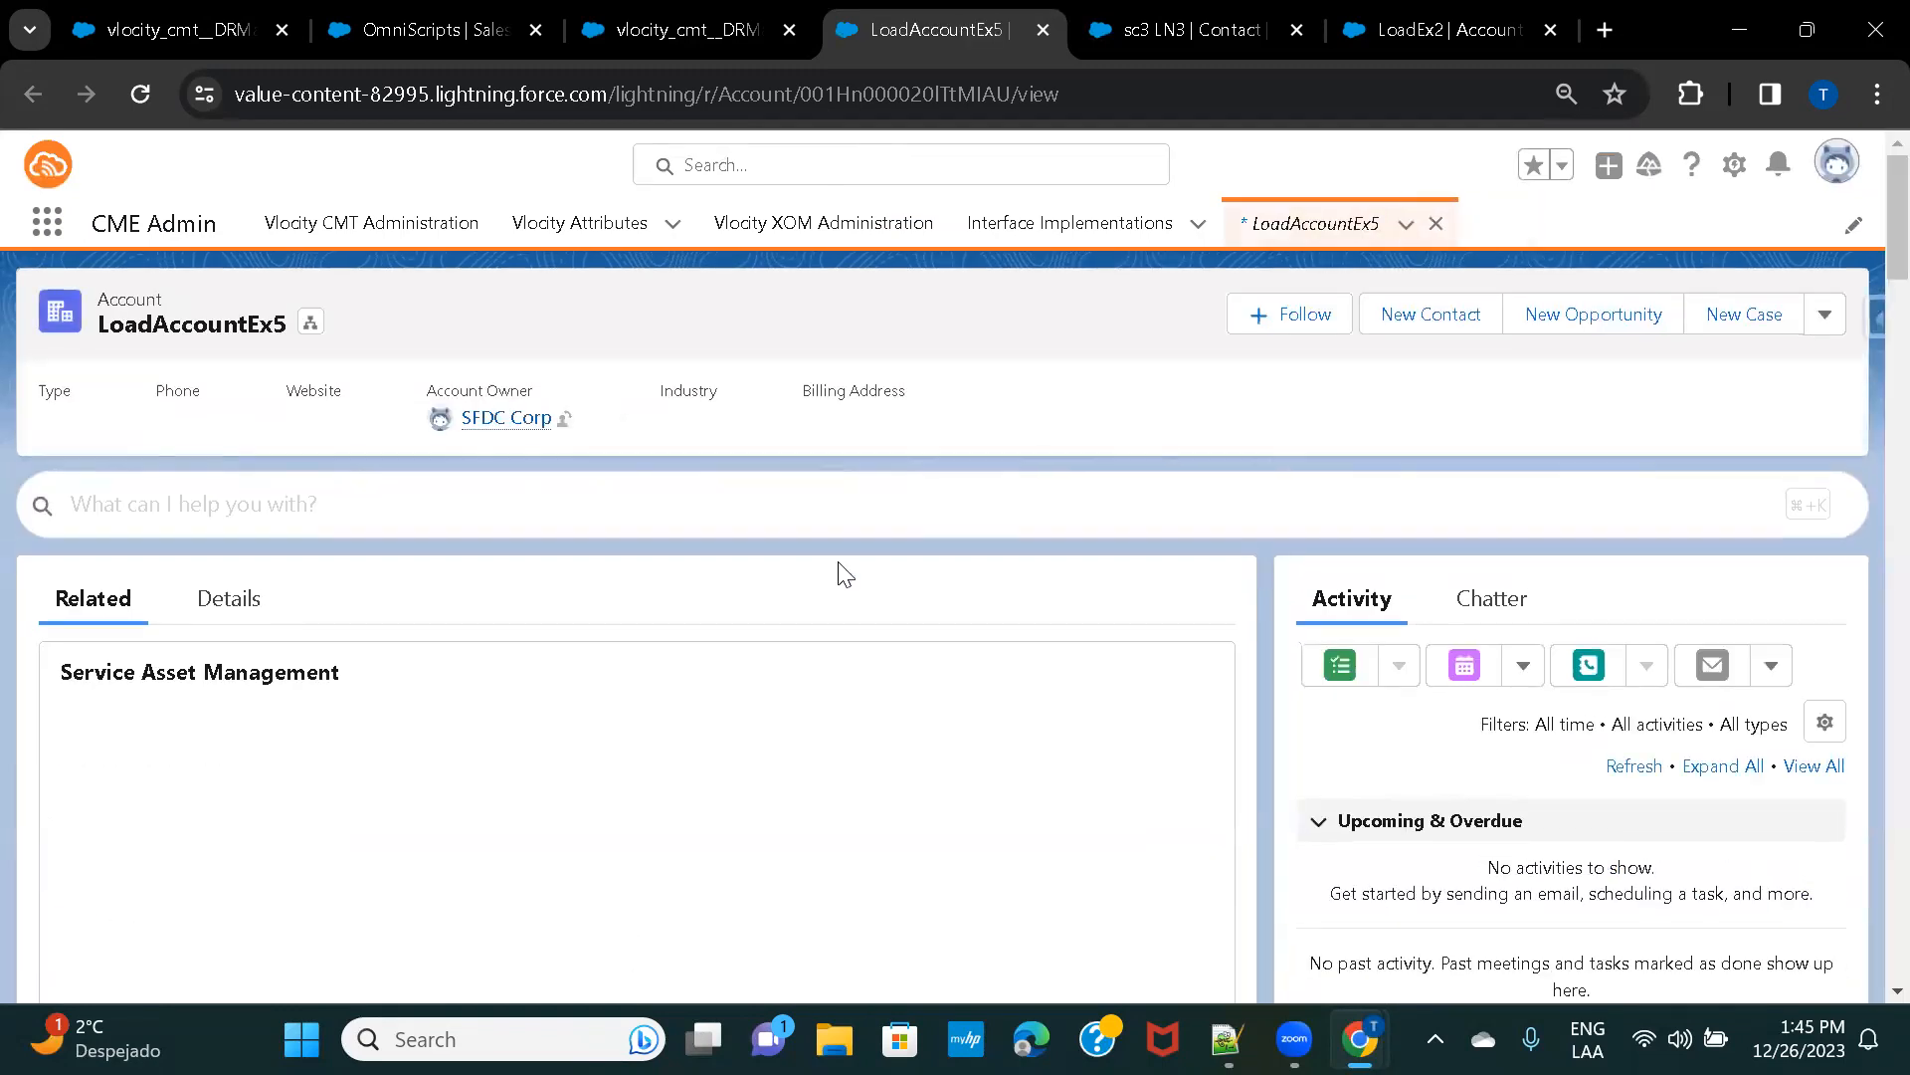
Compare the related contacts of the LoadAccountEx5 account with the Preview input and the list of created objects.
{"action": "scroll", "coordinate": [845, 575], "scroll_direction": "down", "scroll_amount": 10}
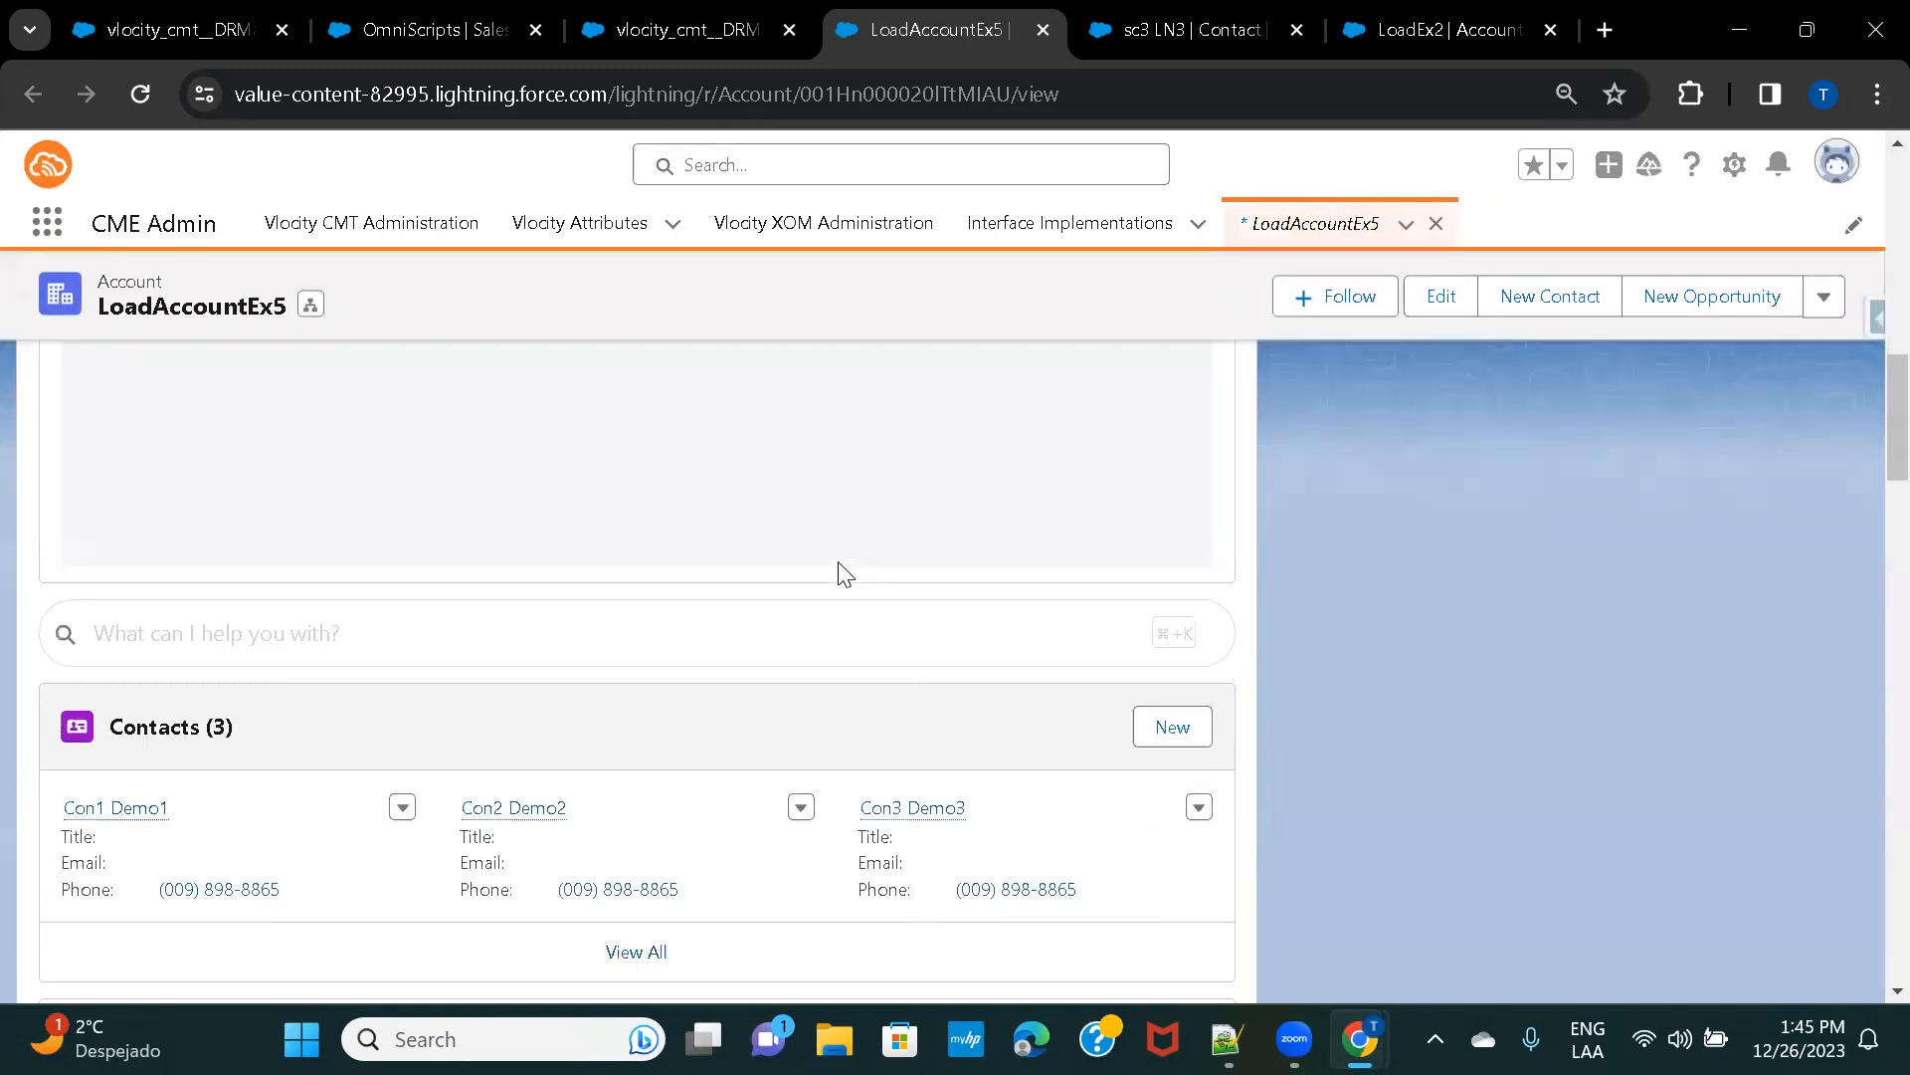
{"action": "scroll", "coordinate": [844, 574], "scroll_direction": "down", "scroll_amount": 2}
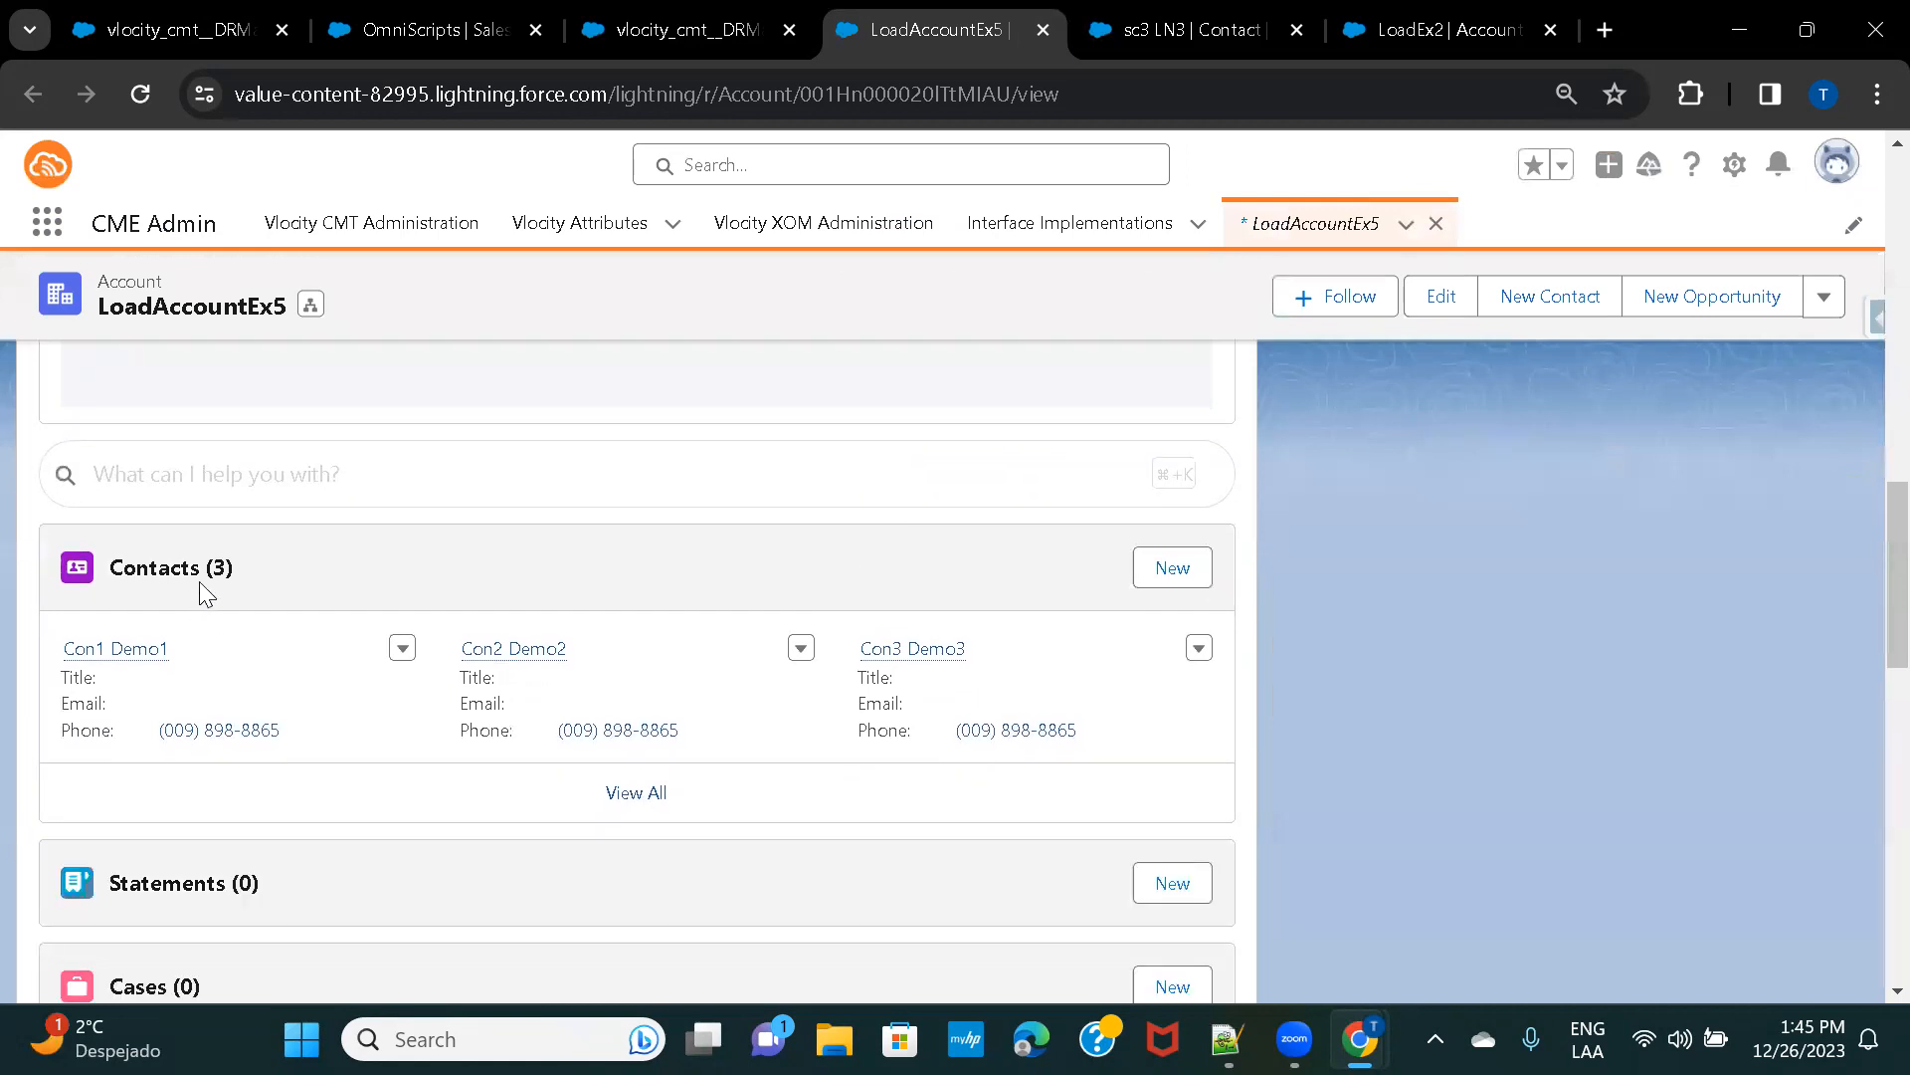
{"action": "double_click", "coordinate": [102, 305]}
{"action": "left_click", "coordinate": [692, 30]}
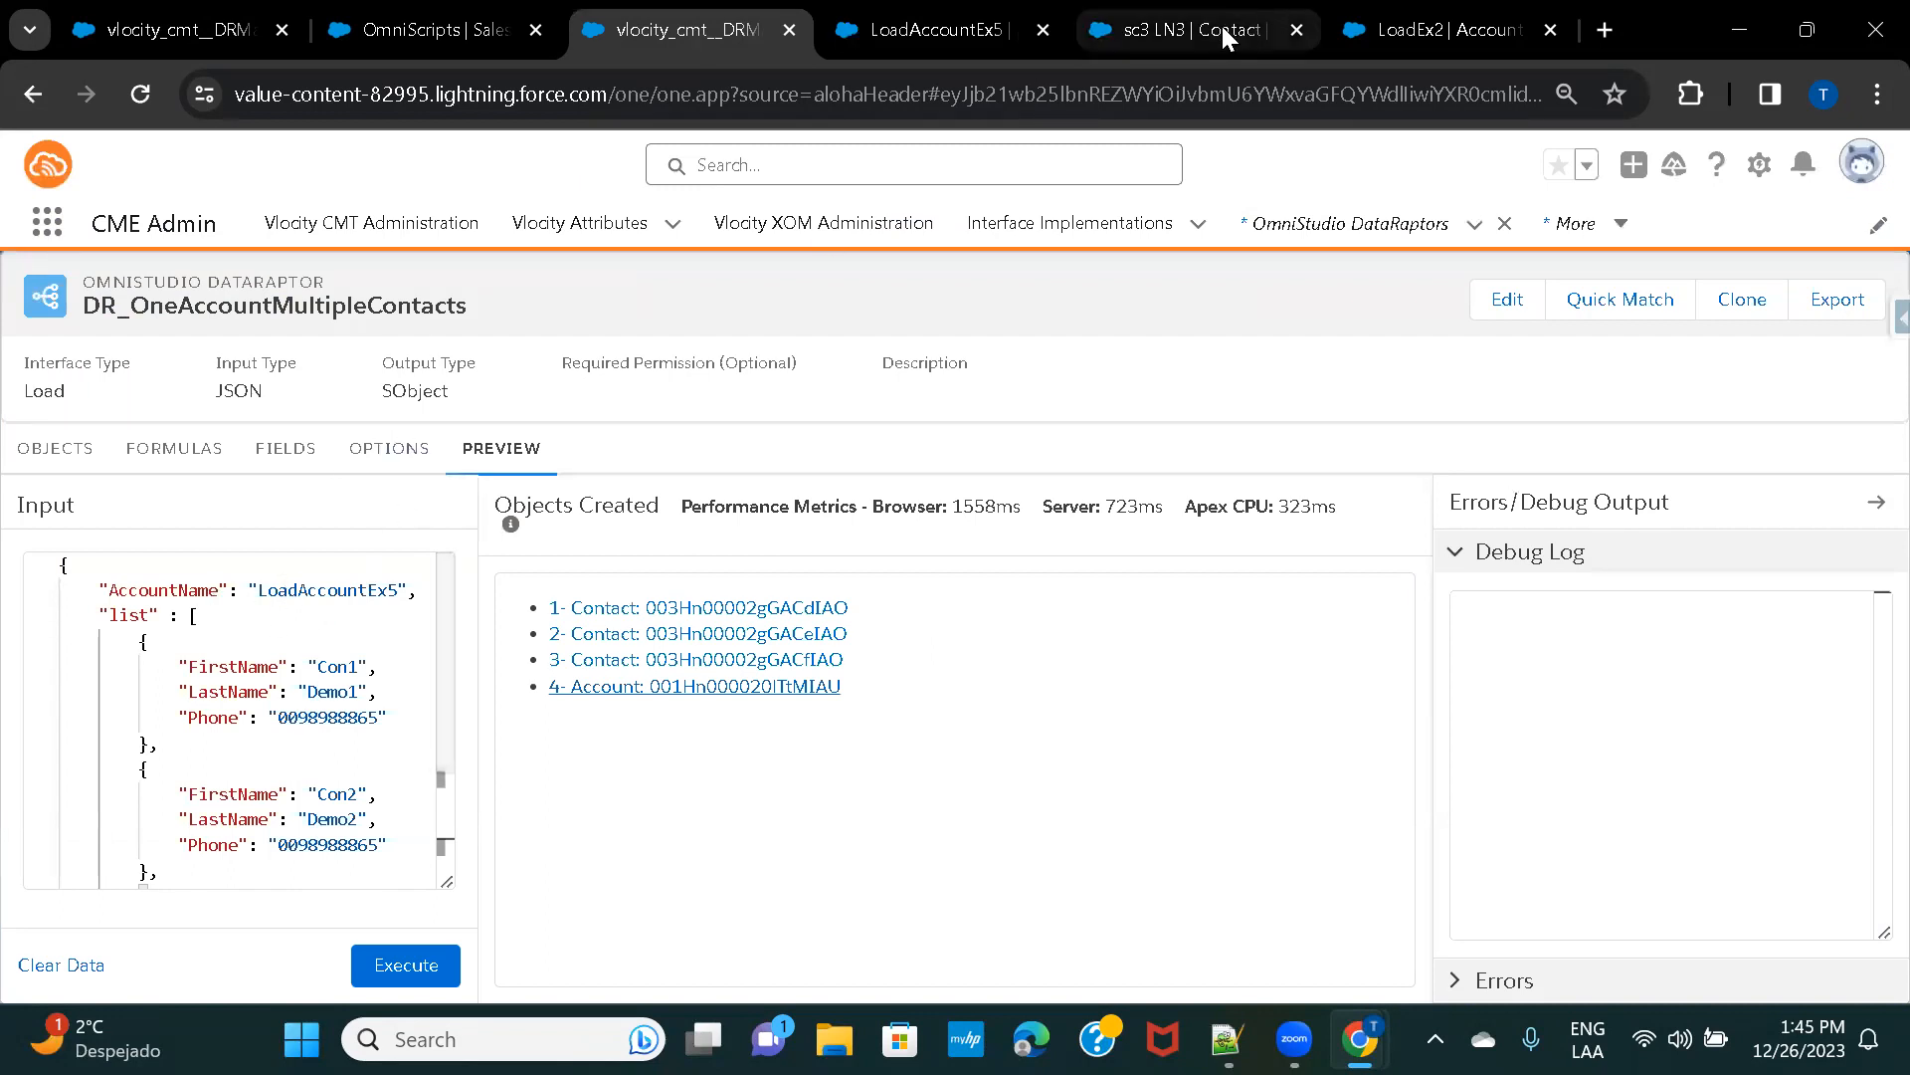
{"action": "left_click", "coordinate": [938, 32]}
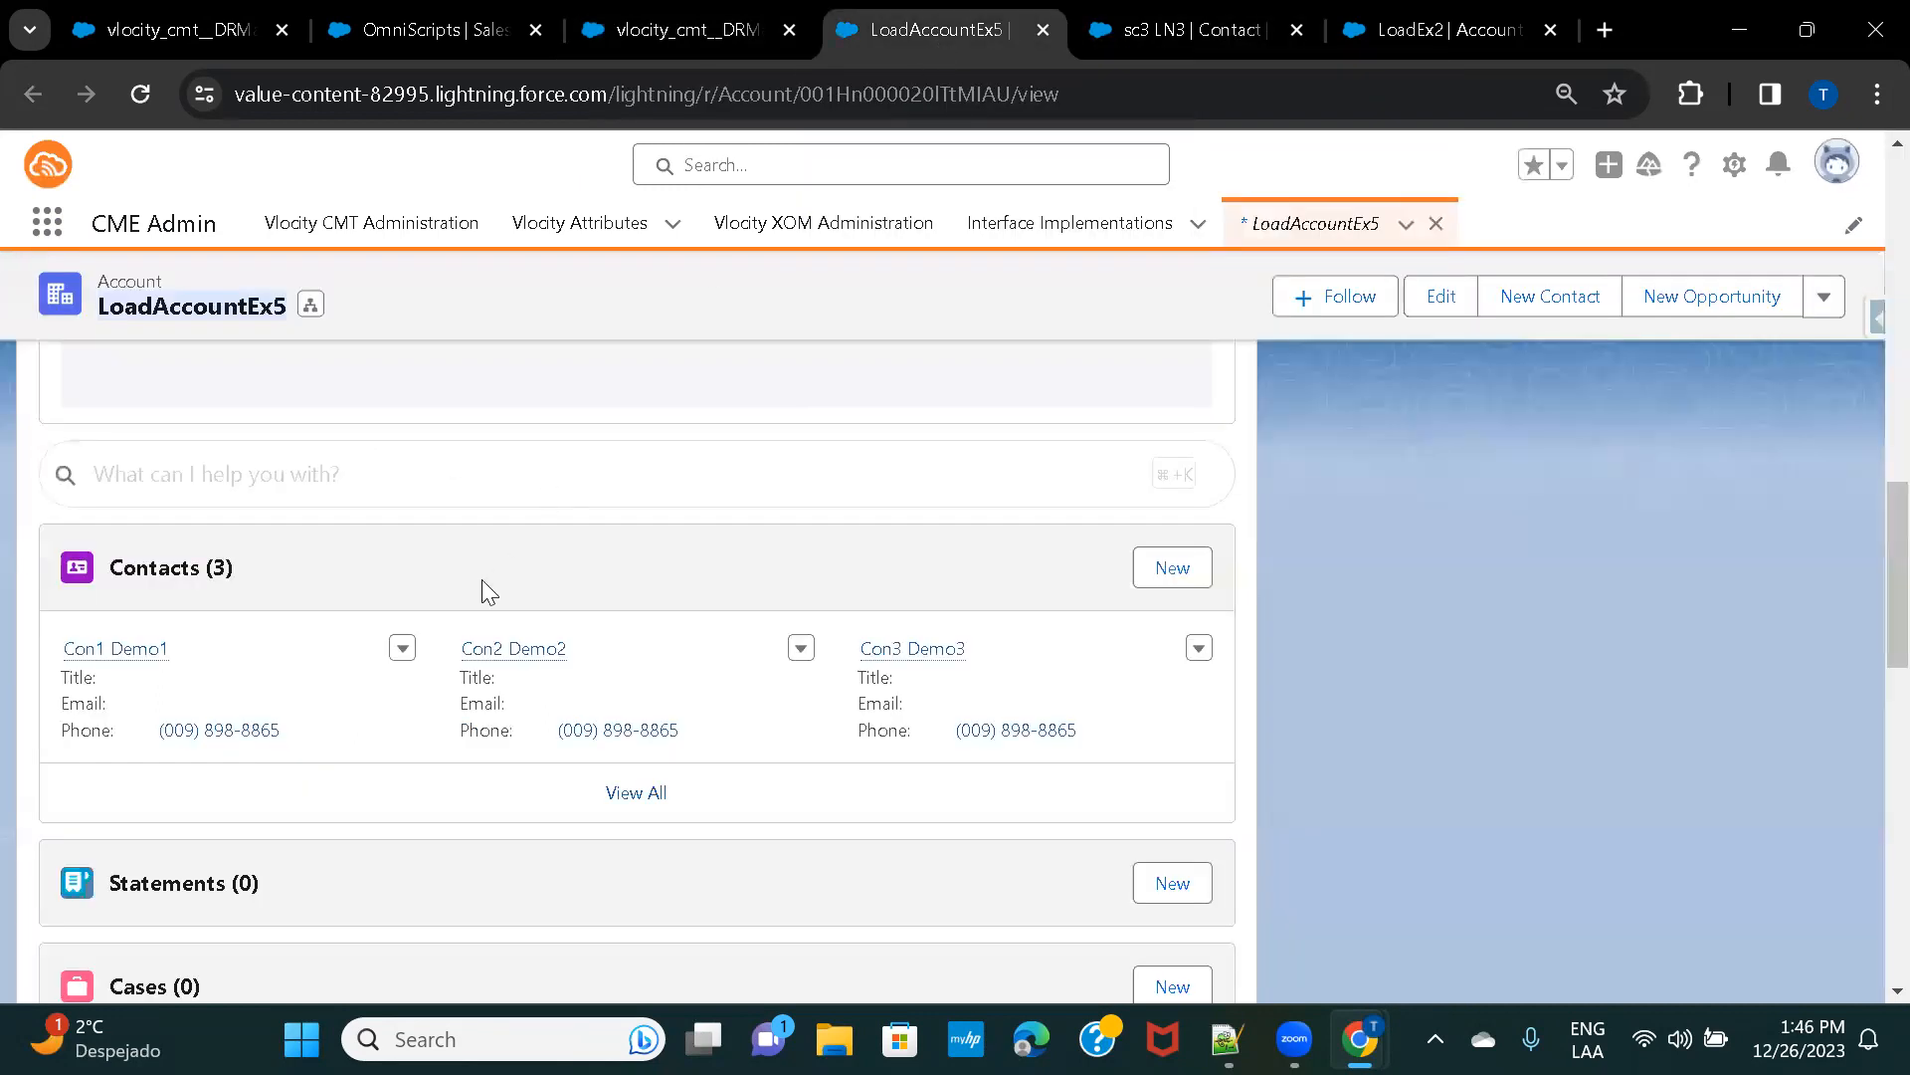
{"action": "mouse_move", "coordinate": [117, 672]}
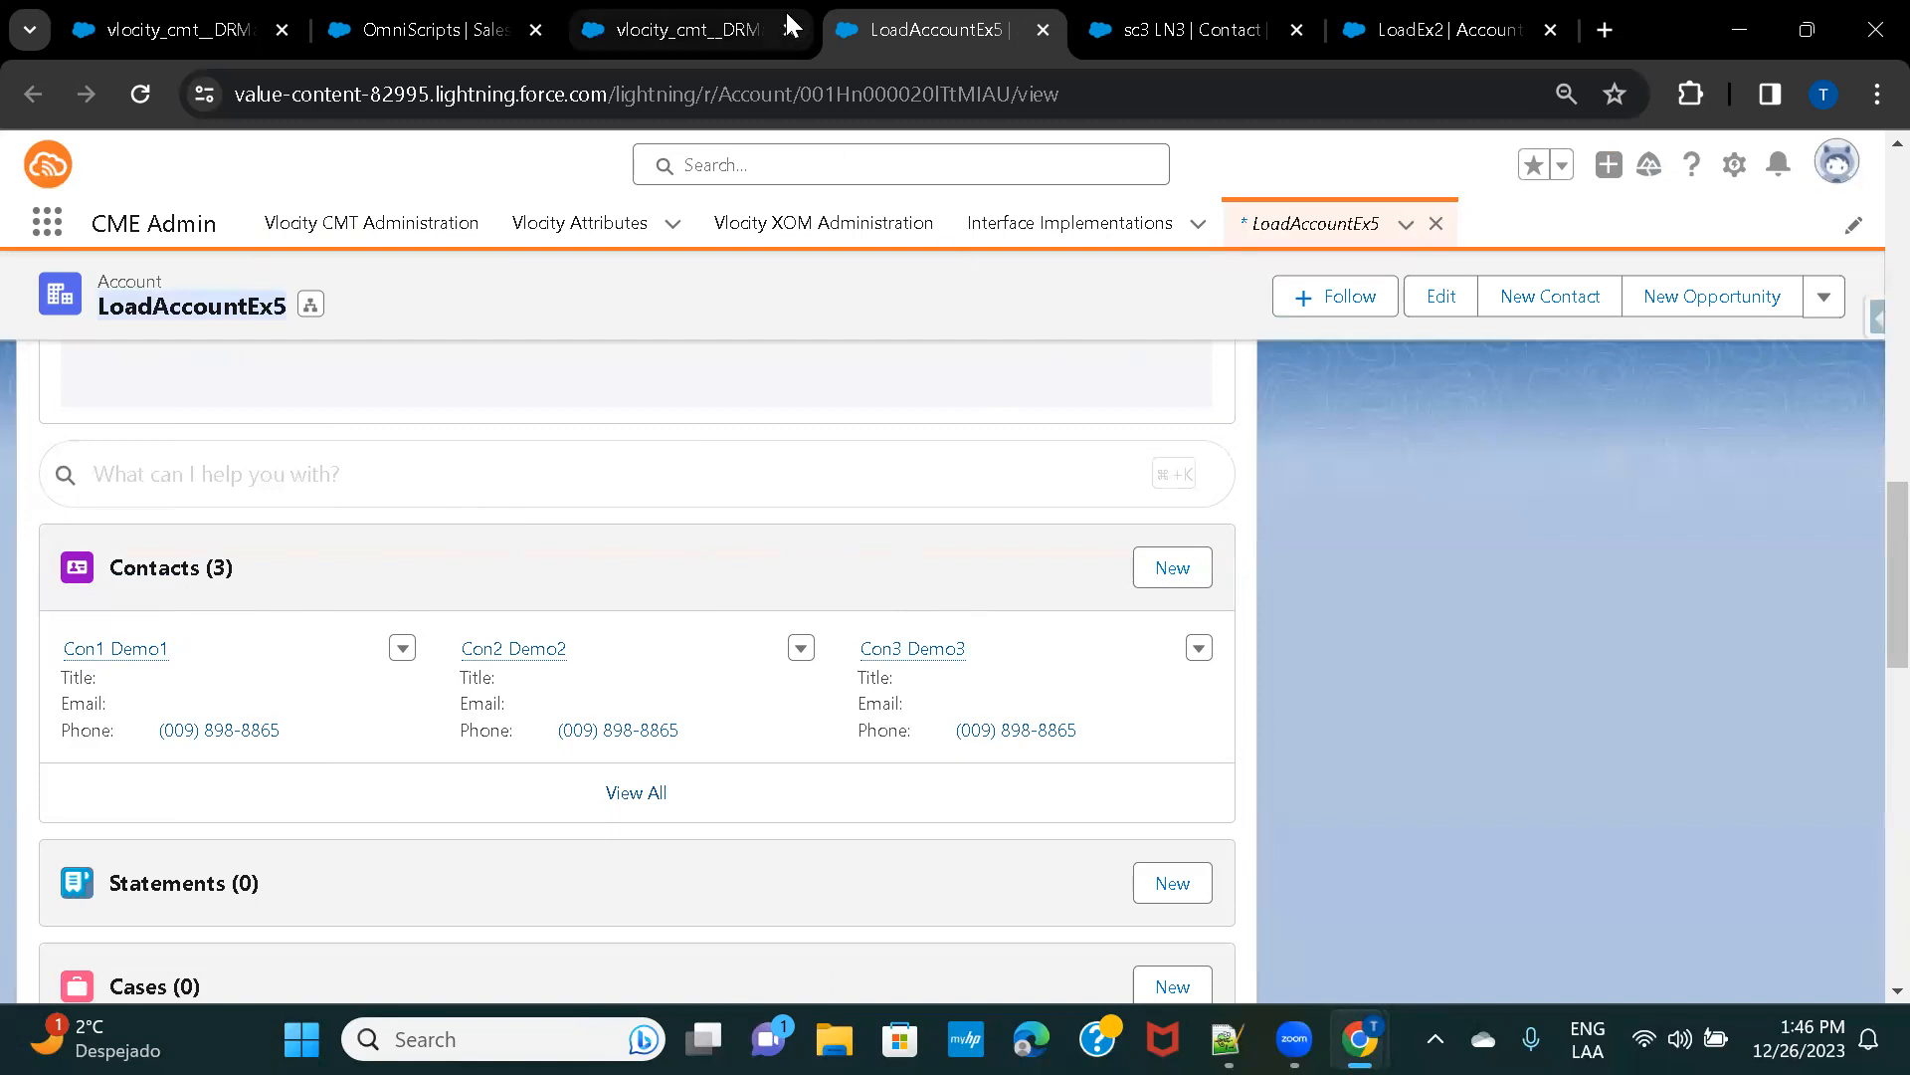
{"action": "left_click", "coordinate": [676, 42]}
{"action": "scroll", "coordinate": [381, 718], "scroll_direction": "down", "scroll_amount": 1}
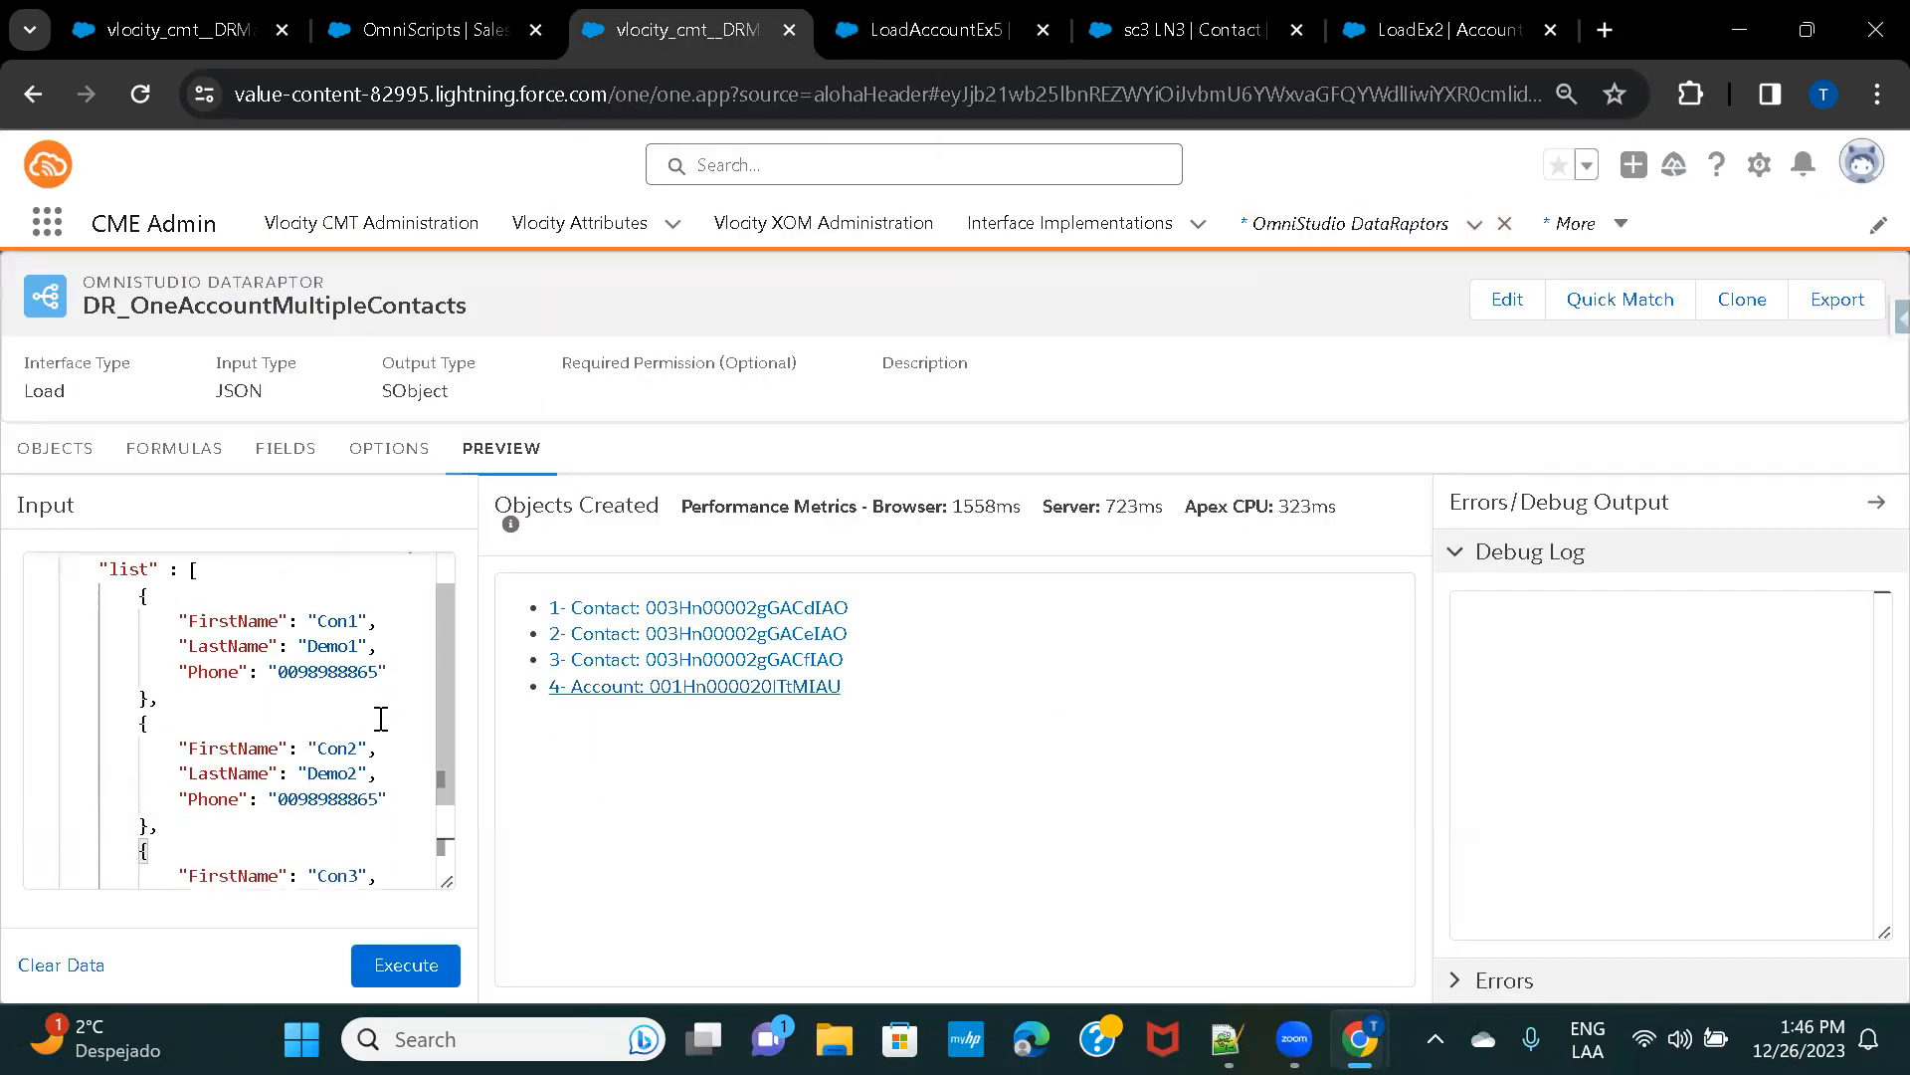
{"action": "scroll", "coordinate": [381, 718], "scroll_direction": "up", "scroll_amount": 2}
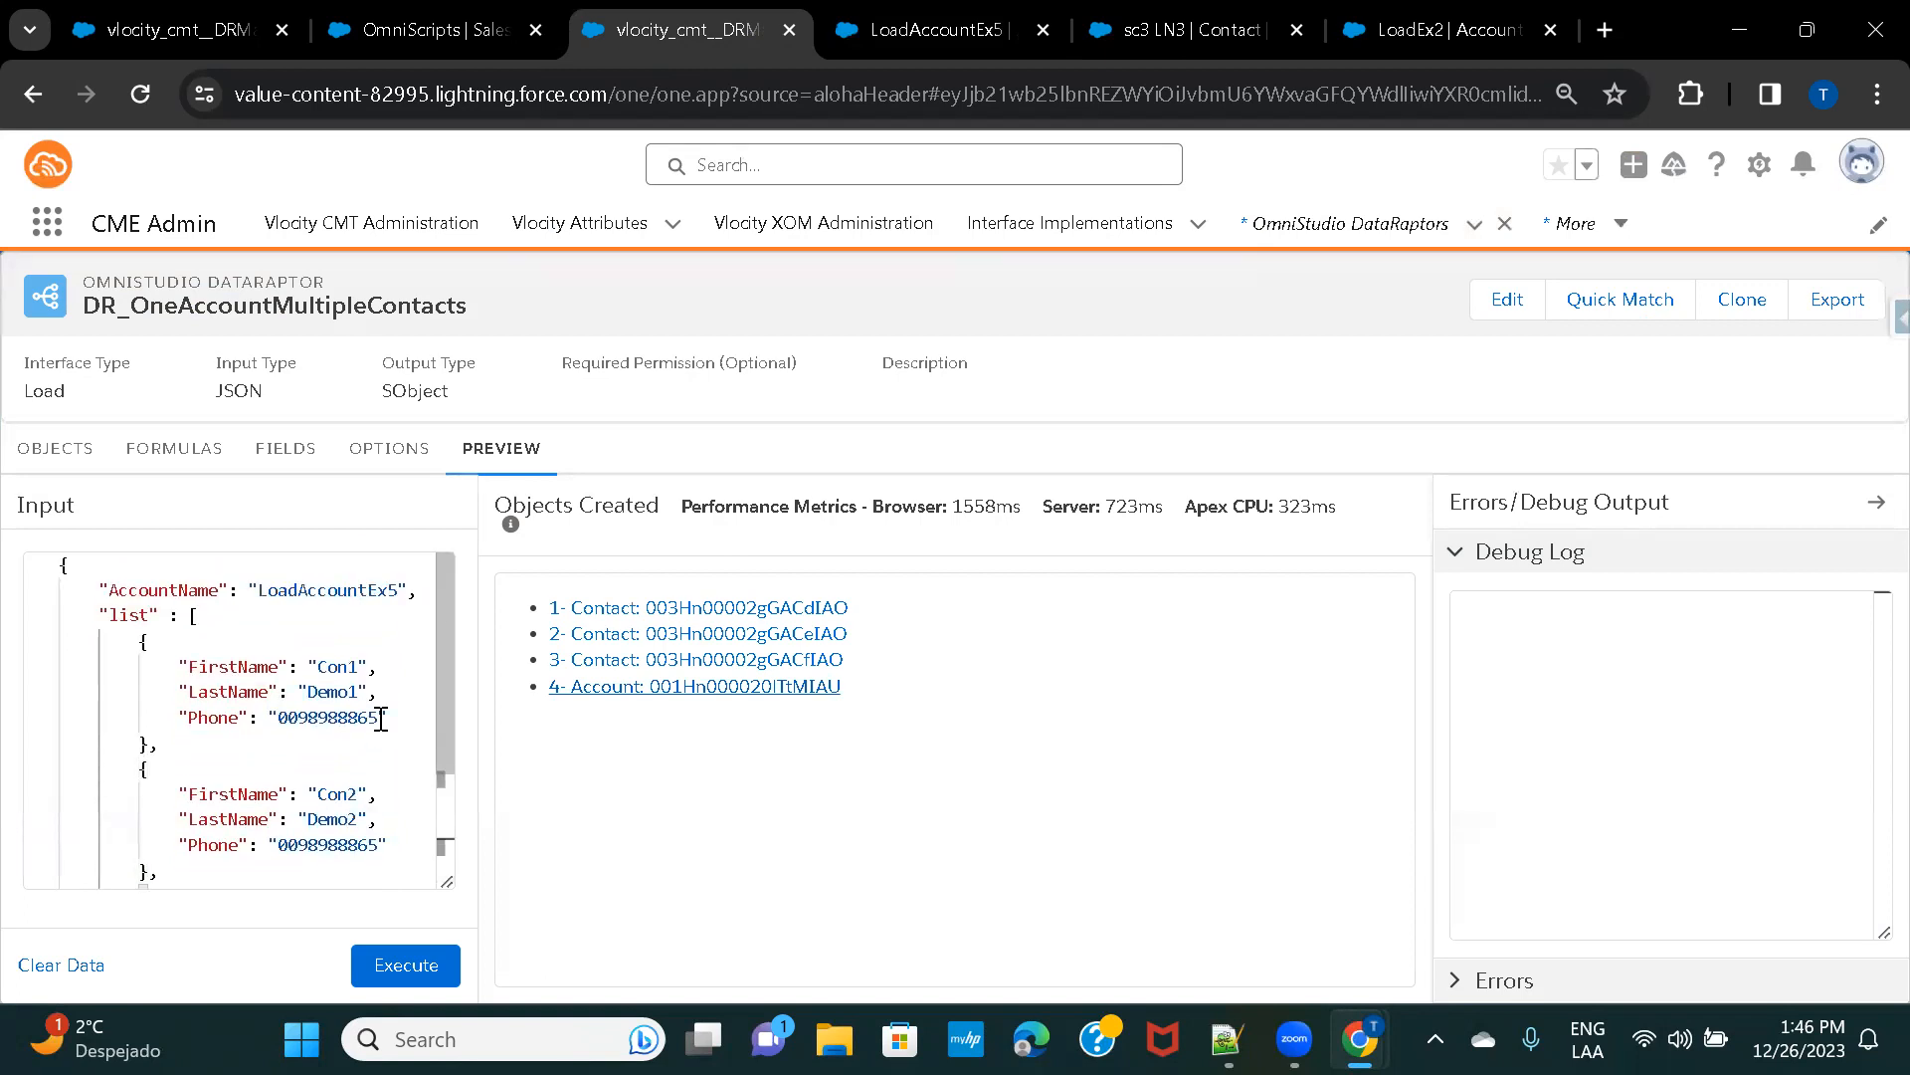
{"action": "scroll", "coordinate": [381, 718], "scroll_direction": "down", "scroll_amount": 1}
{"action": "scroll", "coordinate": [381, 718], "scroll_direction": "up", "scroll_amount": 1}
Review the Contact object's link to Account and the Account and Contact field mappings of the DataRaptor.
{"action": "left_click", "coordinate": [57, 450]}
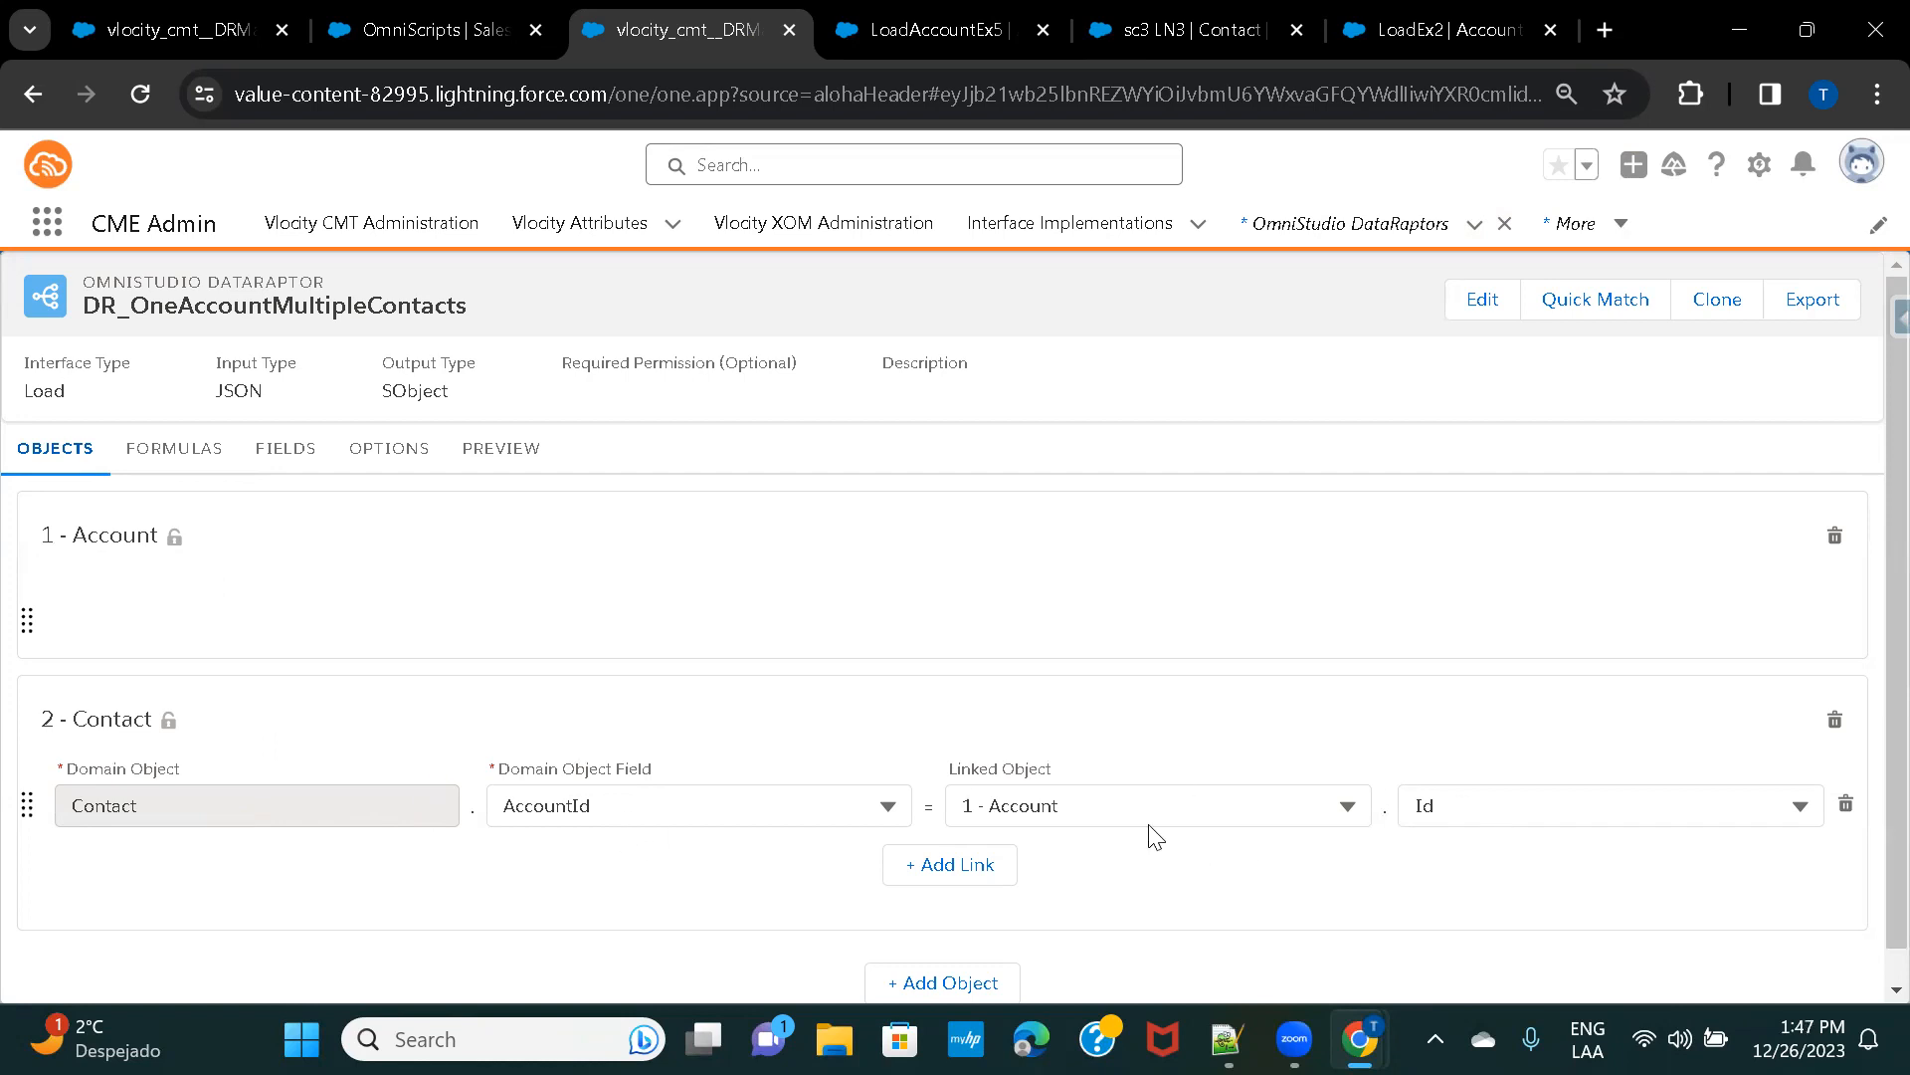
{"action": "scroll", "coordinate": [1062, 721], "scroll_direction": "down", "scroll_amount": 1}
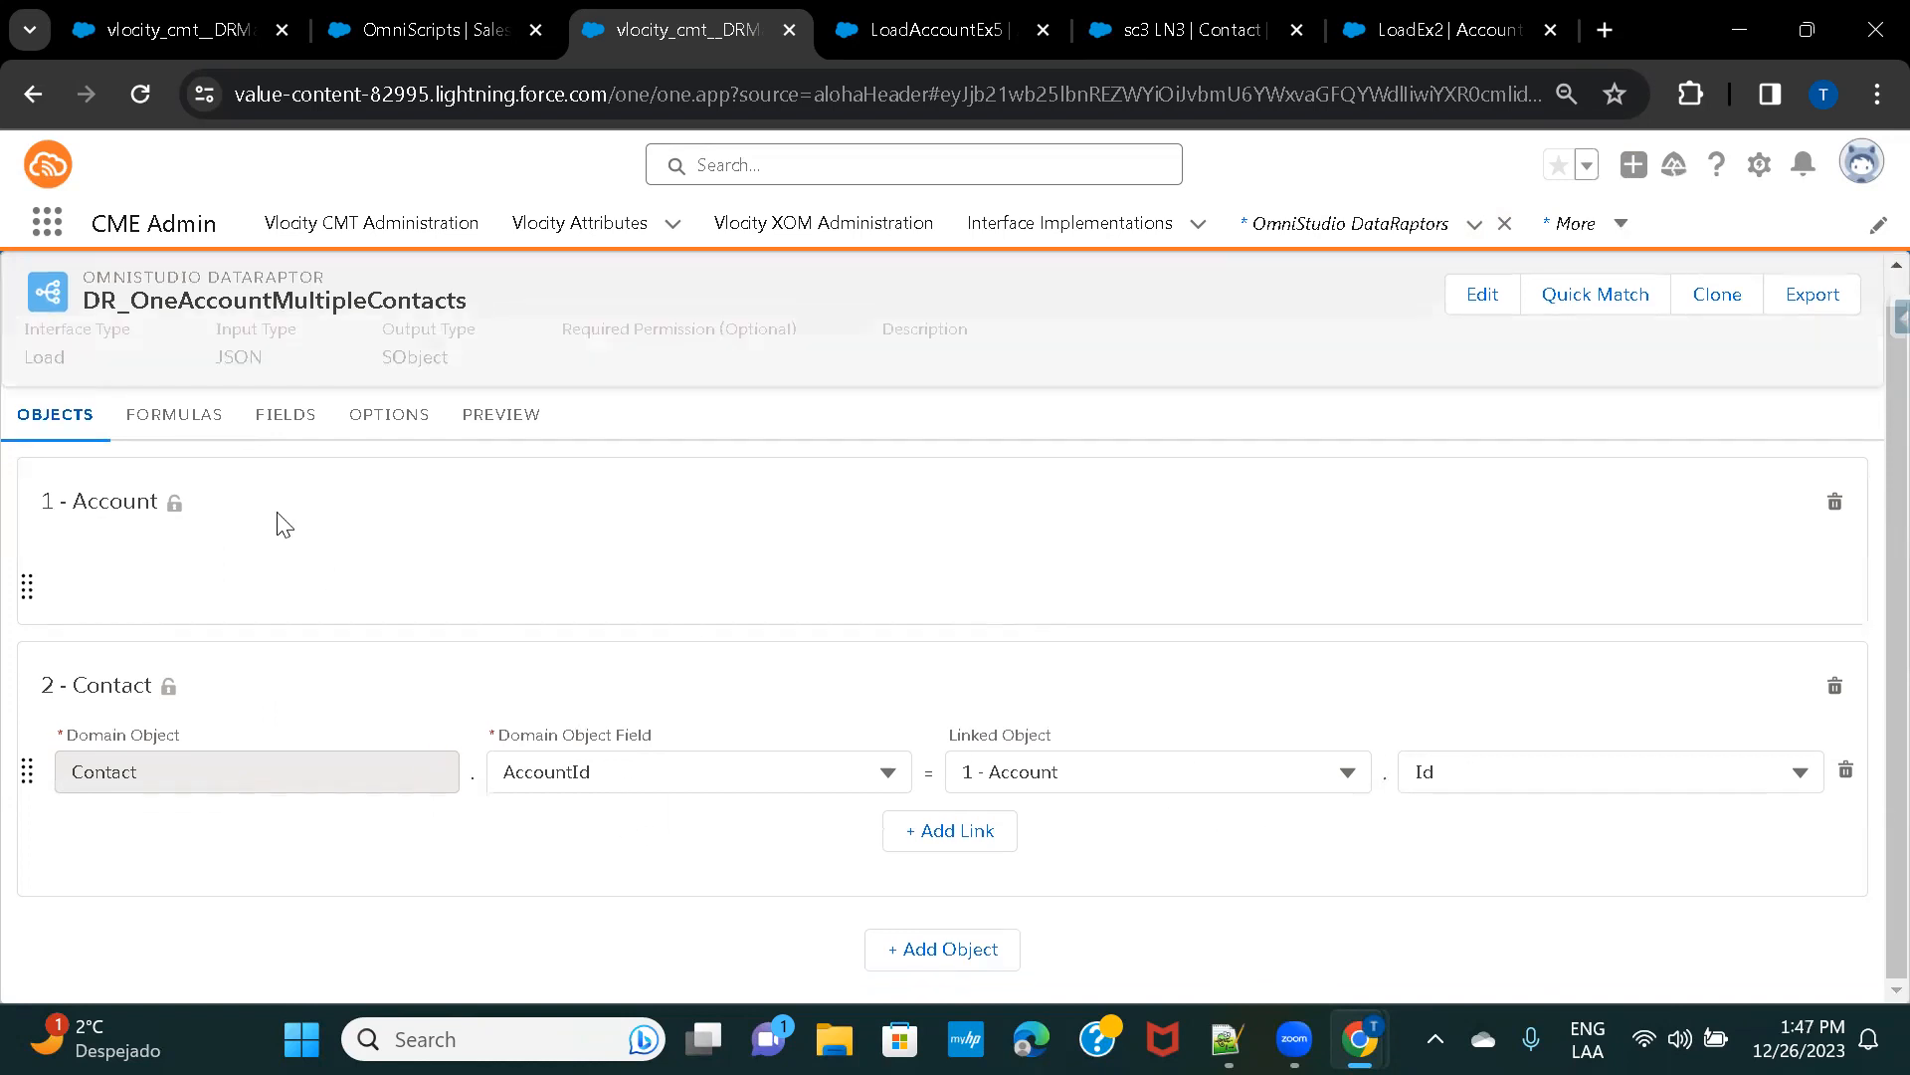
{"action": "left_click", "coordinate": [292, 430]}
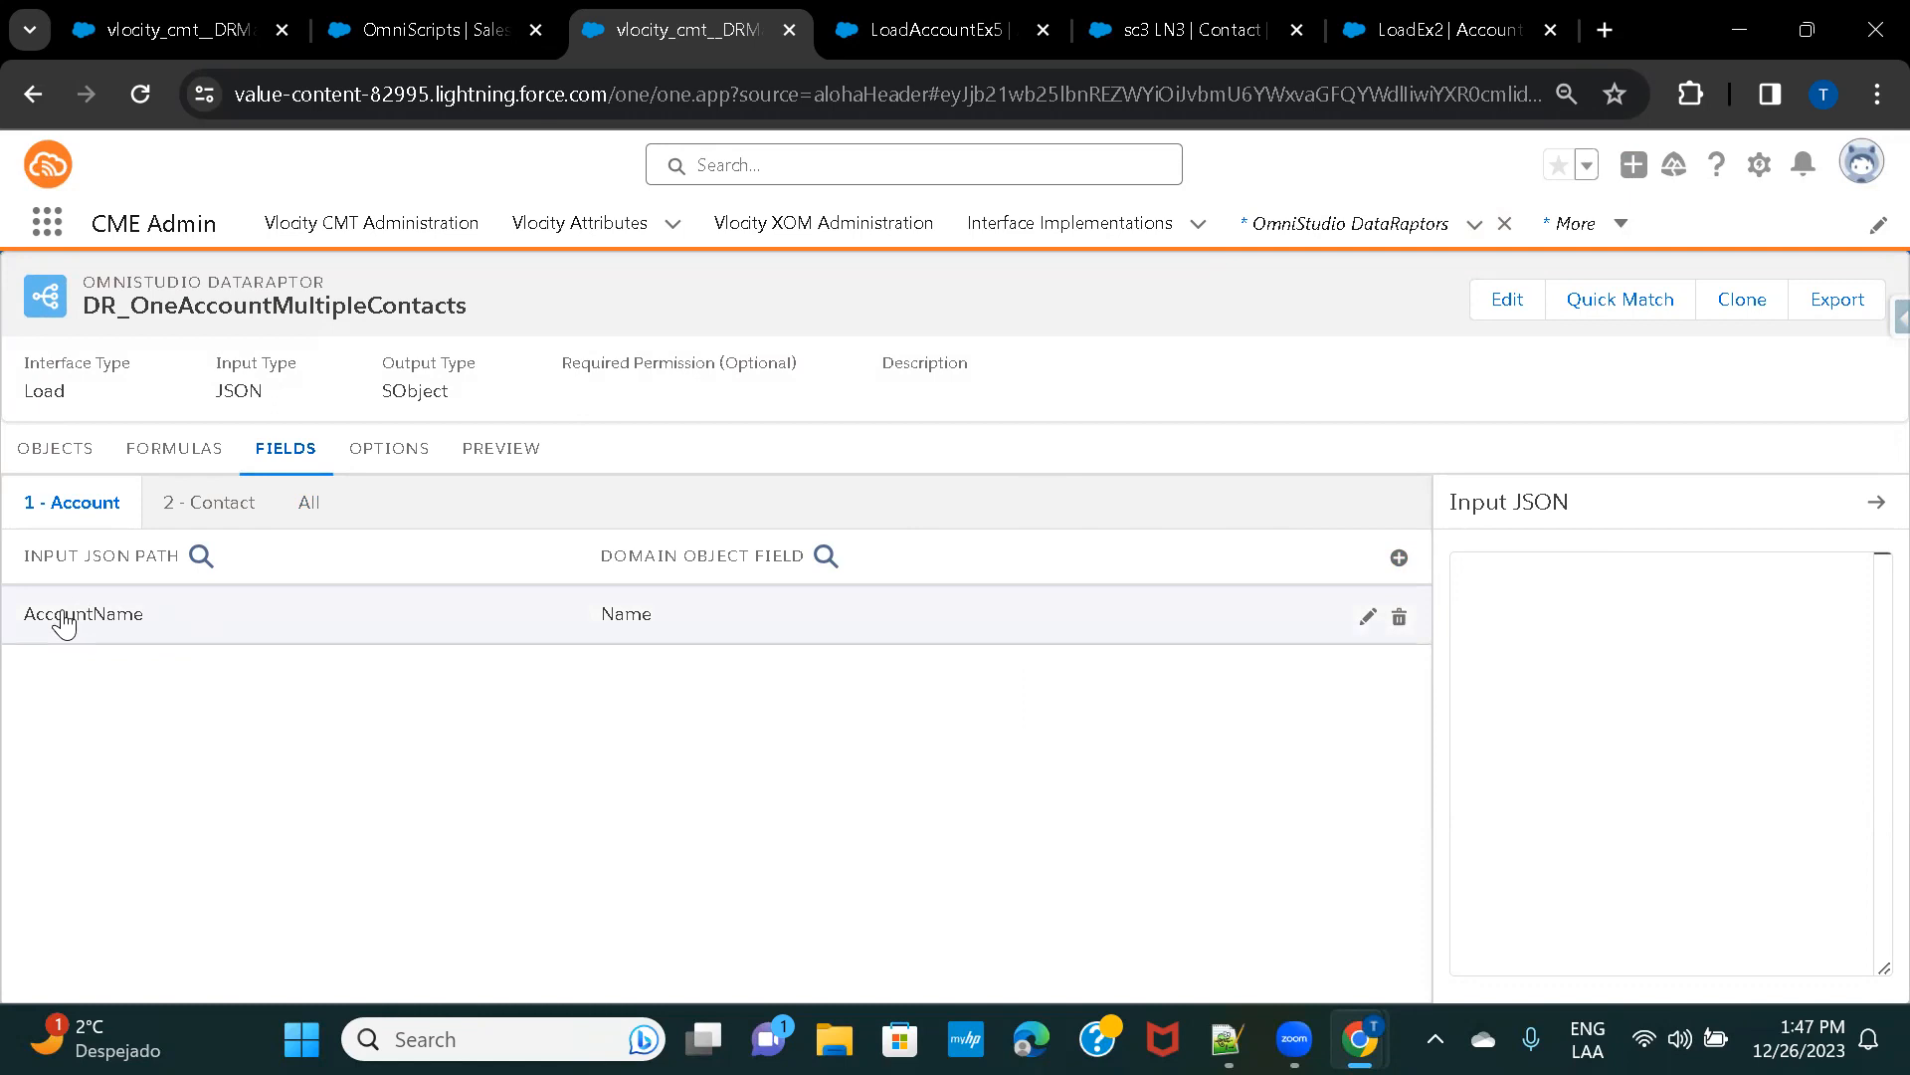
{"action": "left_click", "coordinate": [226, 525]}
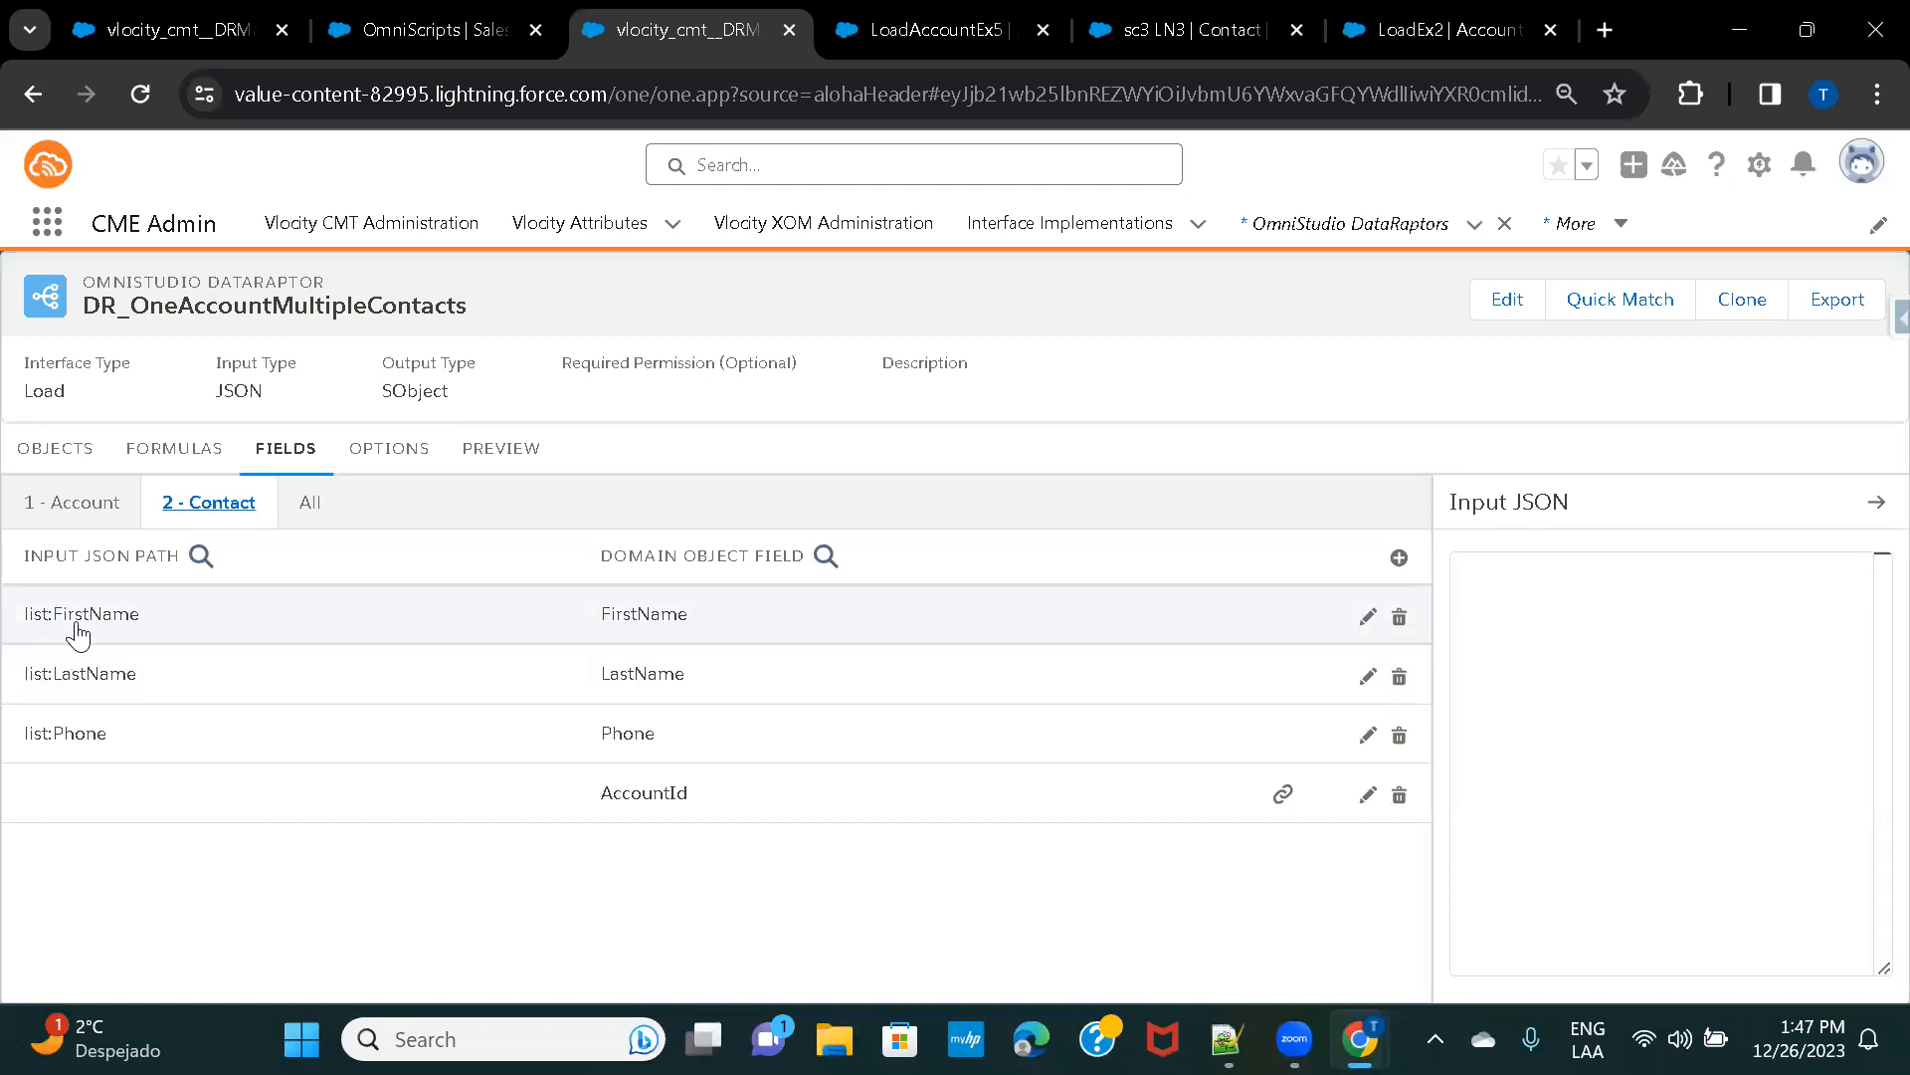
Examine the list structure in the Preview input JSON, from the account name through the third contact entry, against the Contact mappings.
{"action": "left_click", "coordinate": [526, 460]}
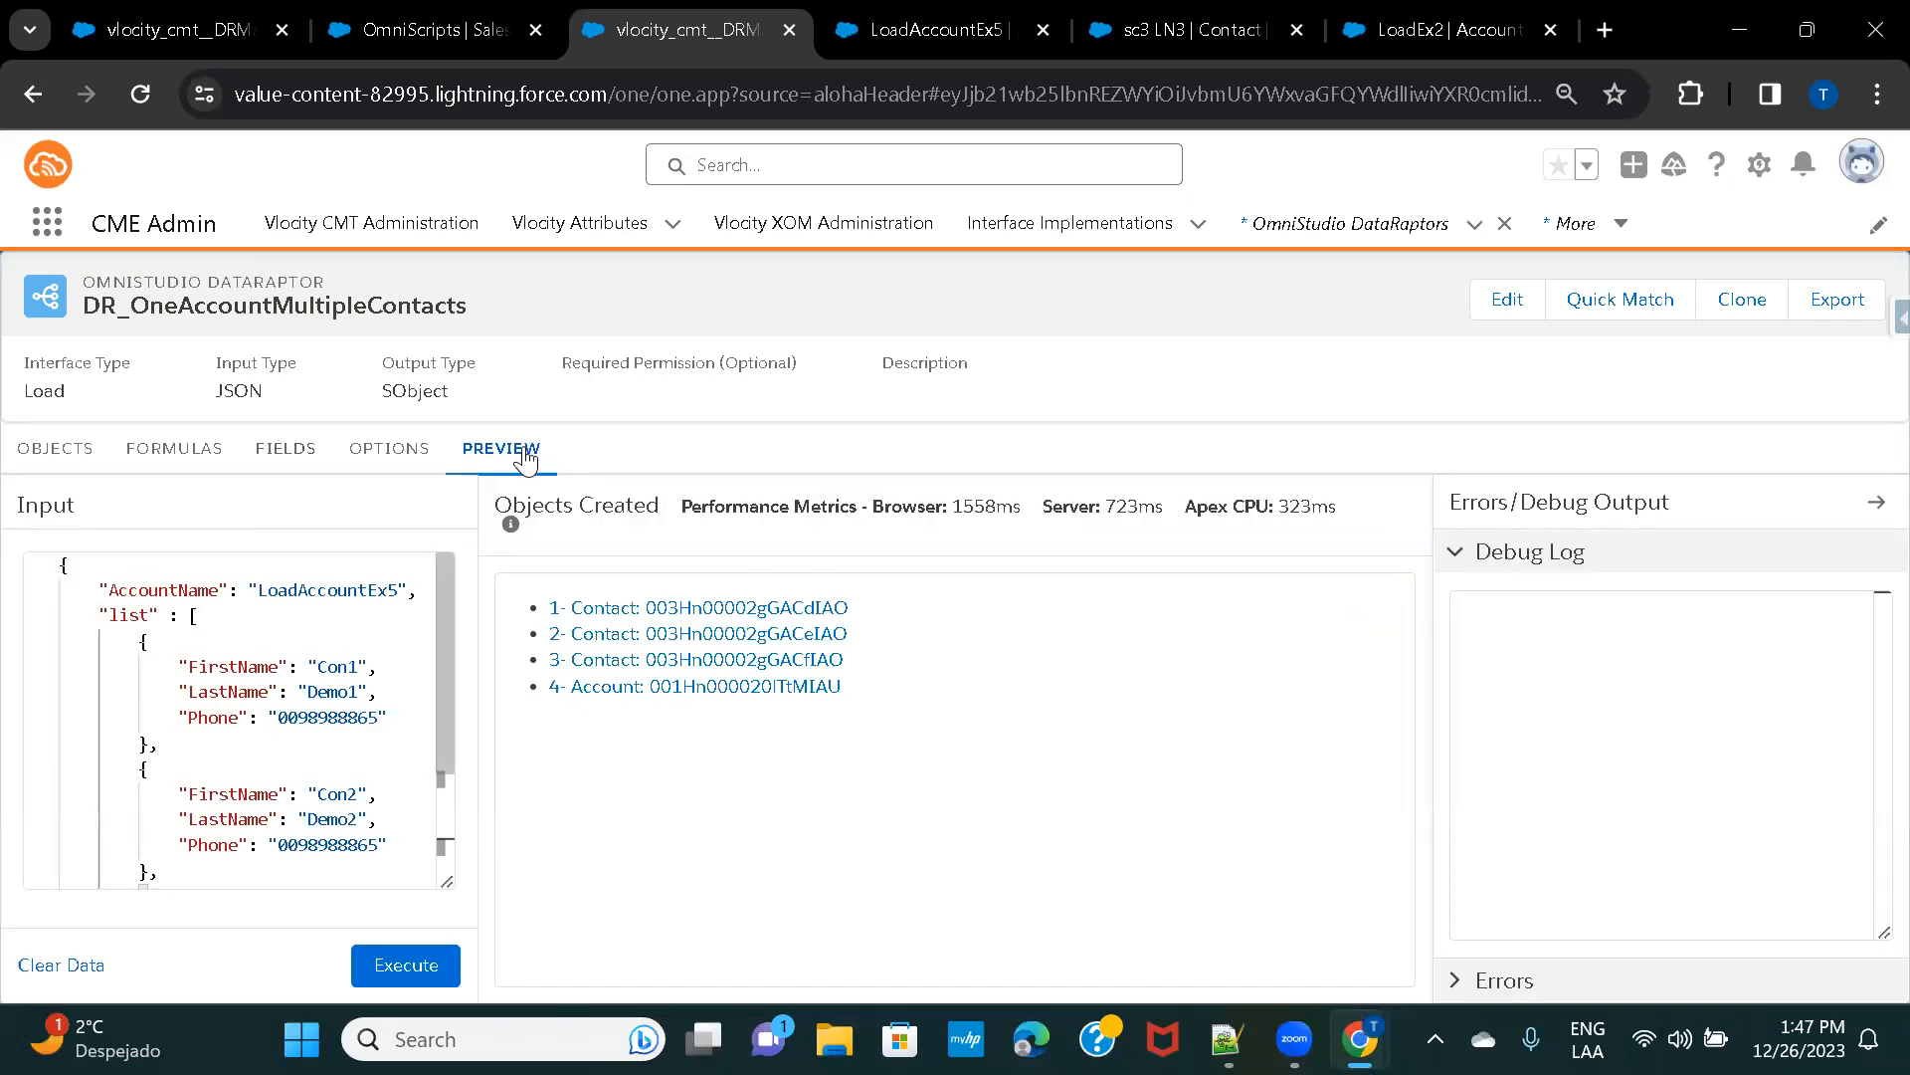
{"action": "scroll", "coordinate": [248, 674], "scroll_direction": "down", "scroll_amount": 3}
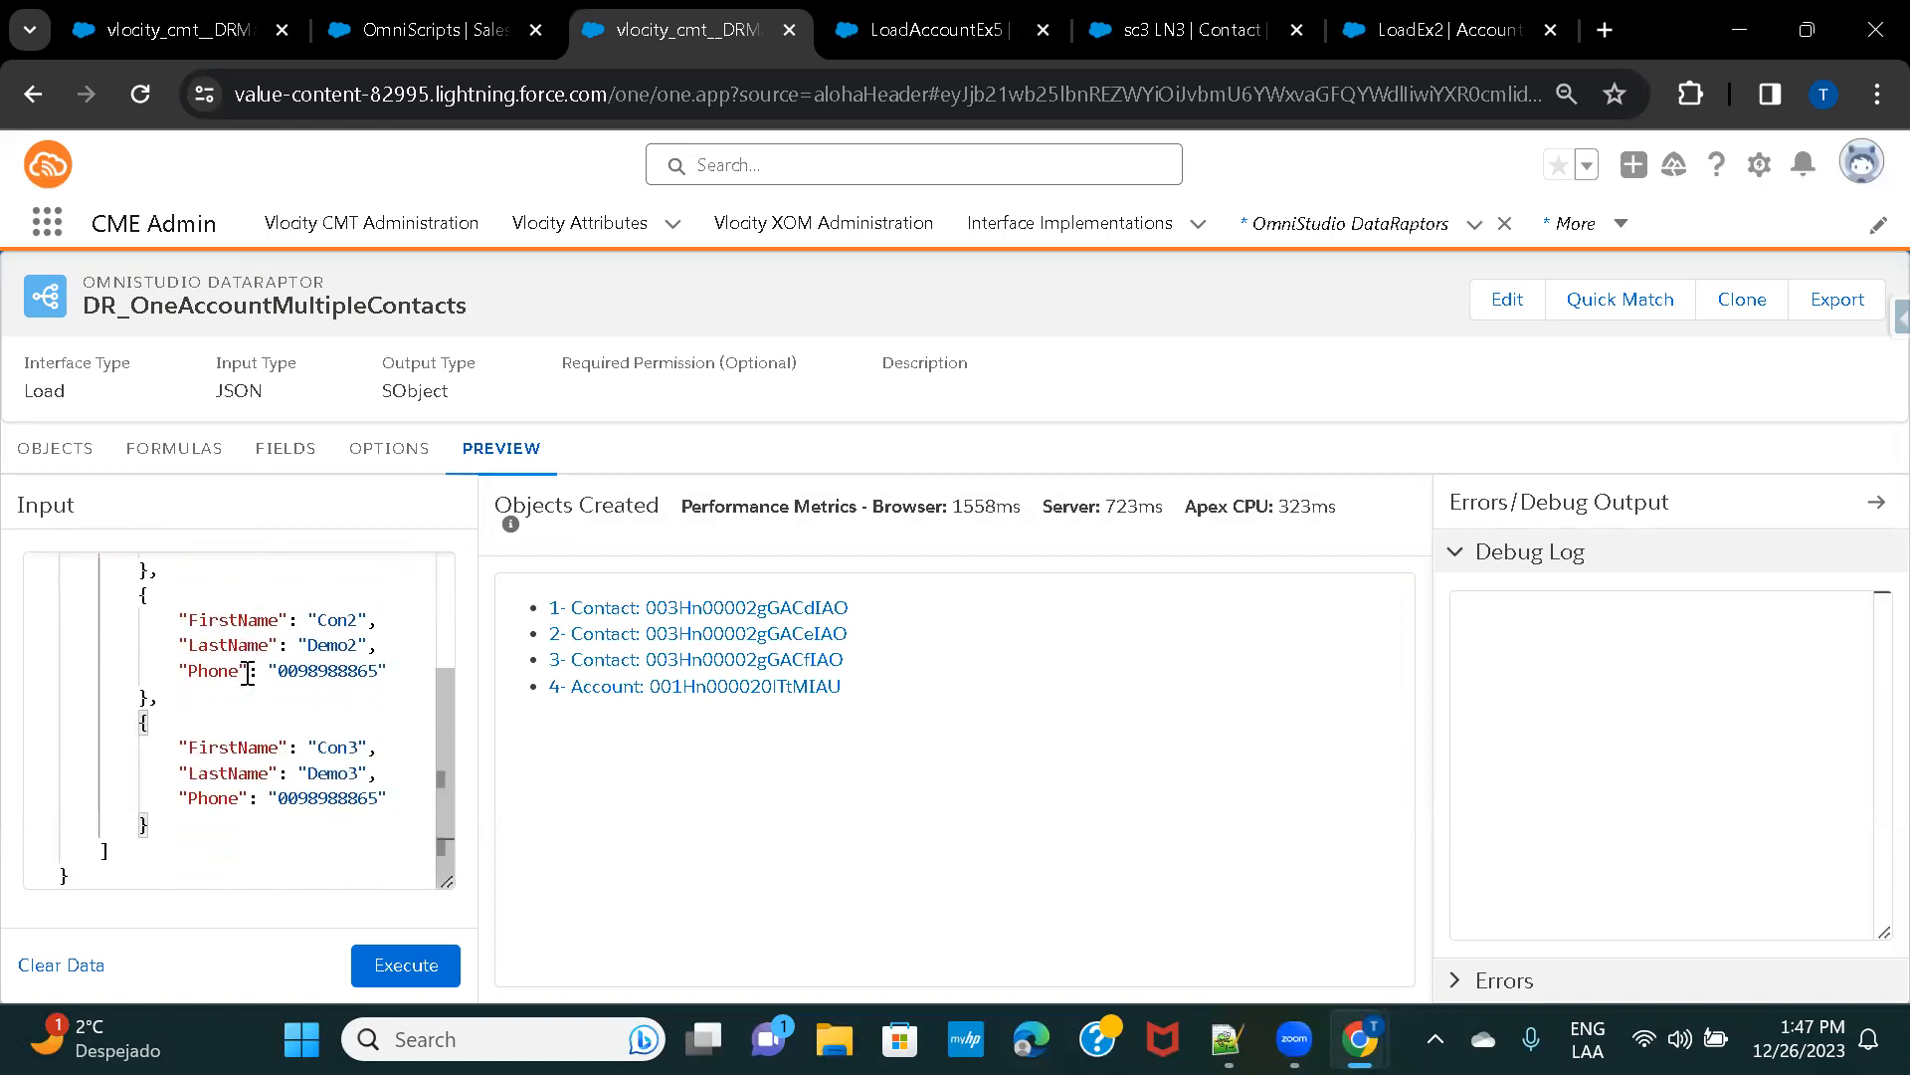
{"action": "scroll", "coordinate": [248, 673], "scroll_direction": "up", "scroll_amount": 3}
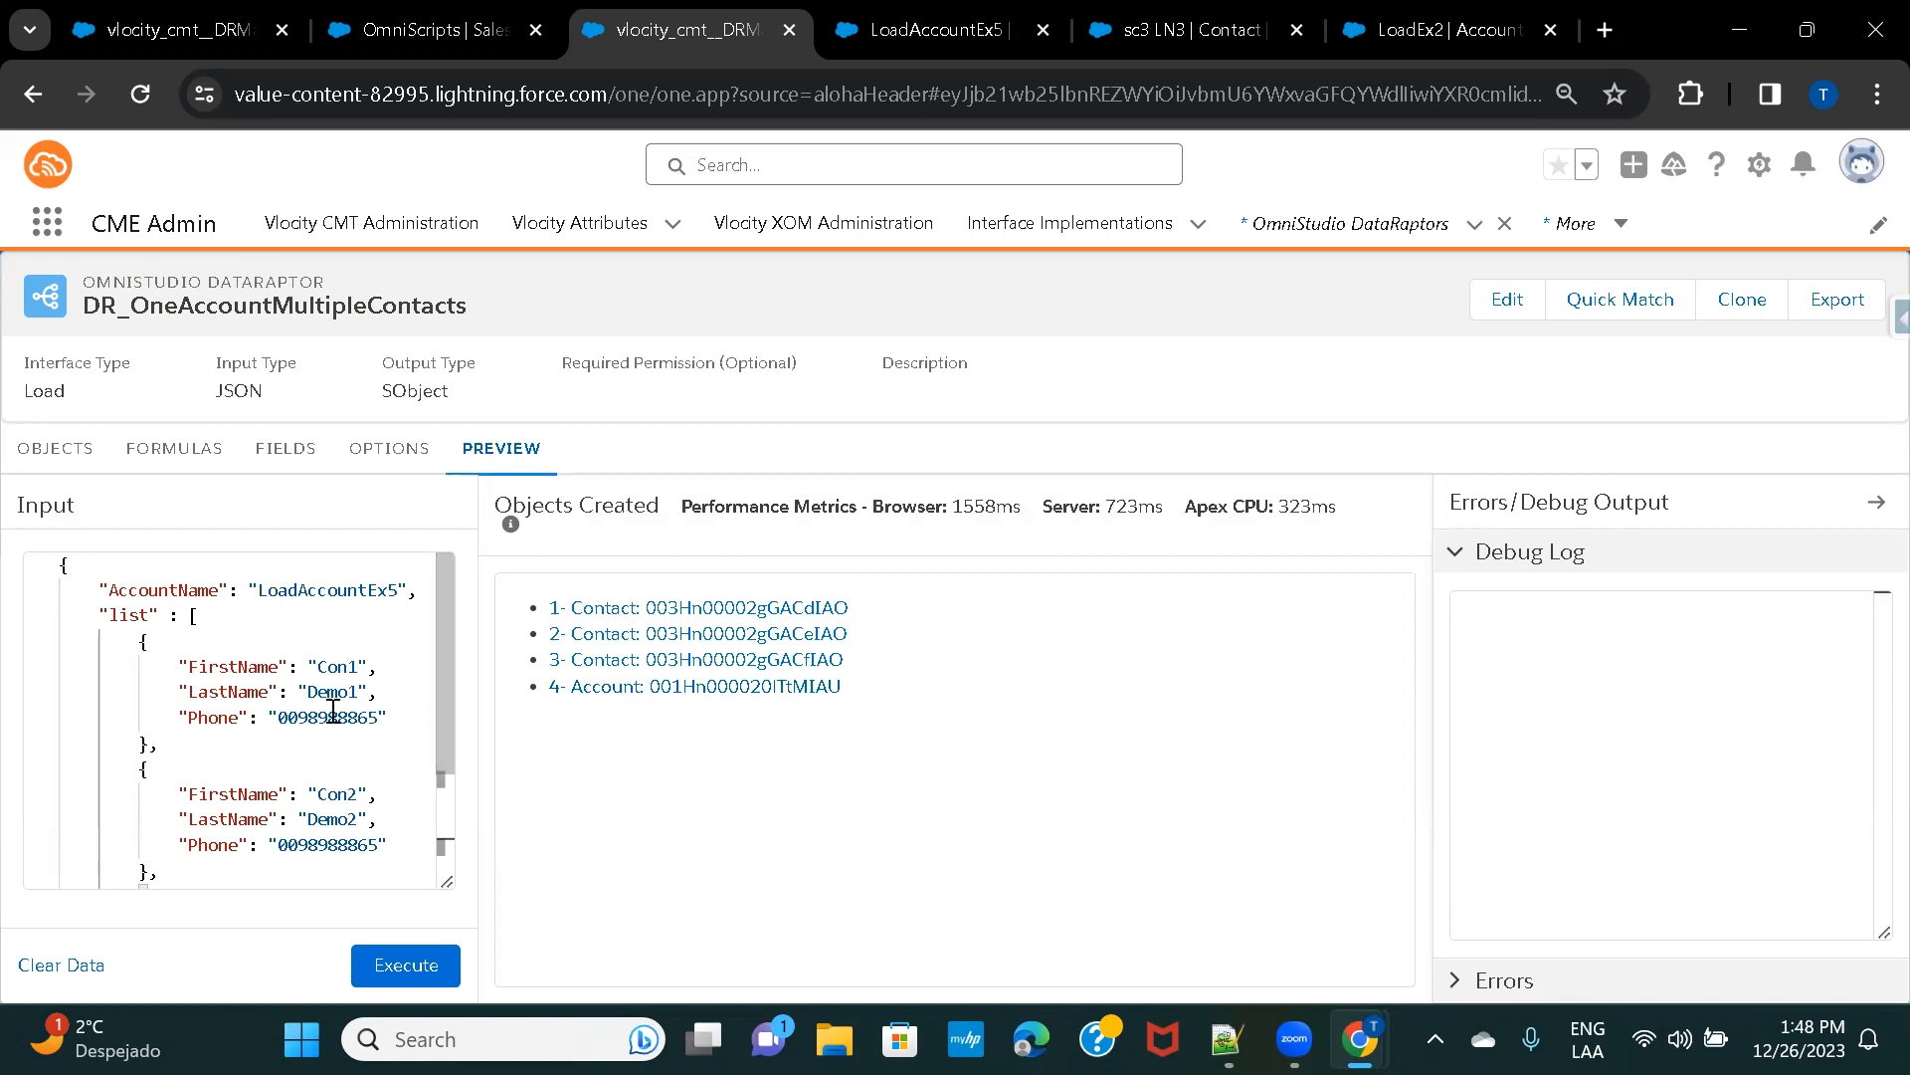
{"action": "scroll", "coordinate": [333, 709], "scroll_direction": "down", "scroll_amount": 3}
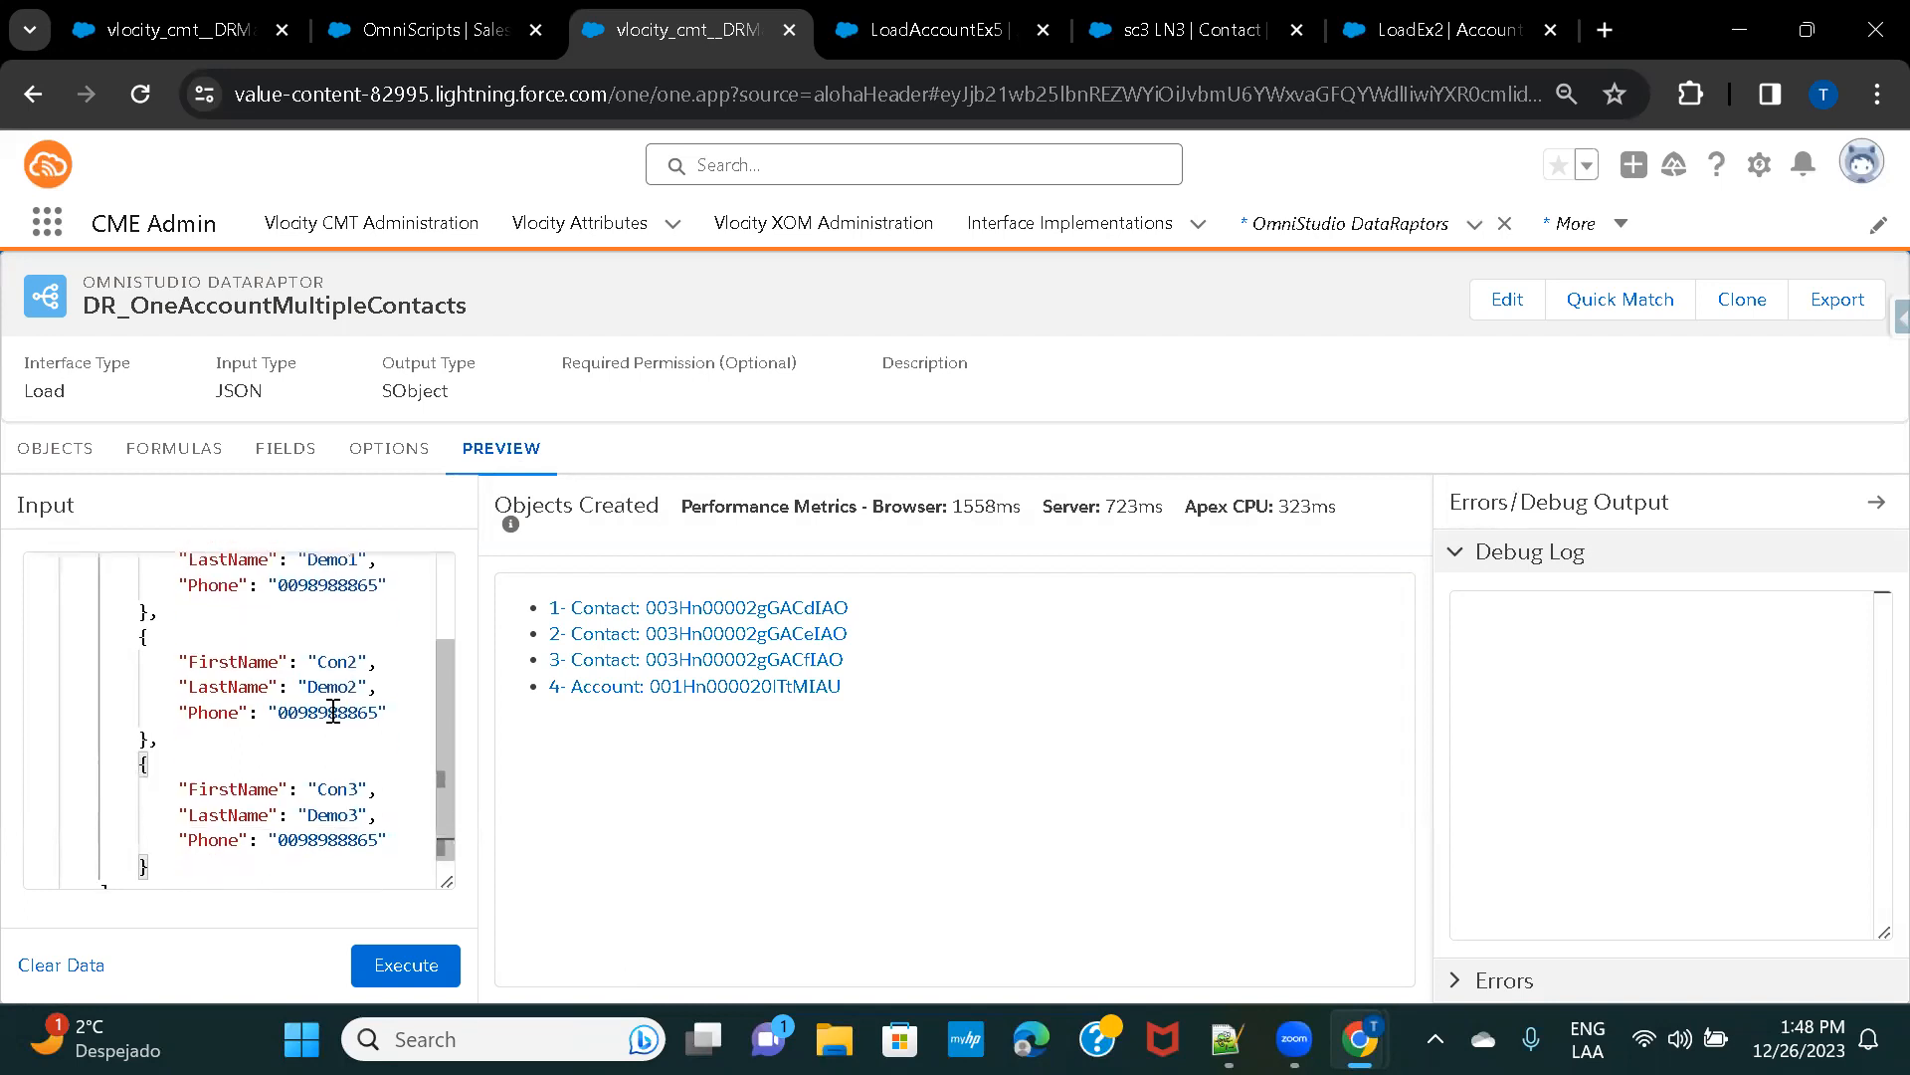
{"action": "scroll", "coordinate": [334, 709], "scroll_direction": "up", "scroll_amount": 3}
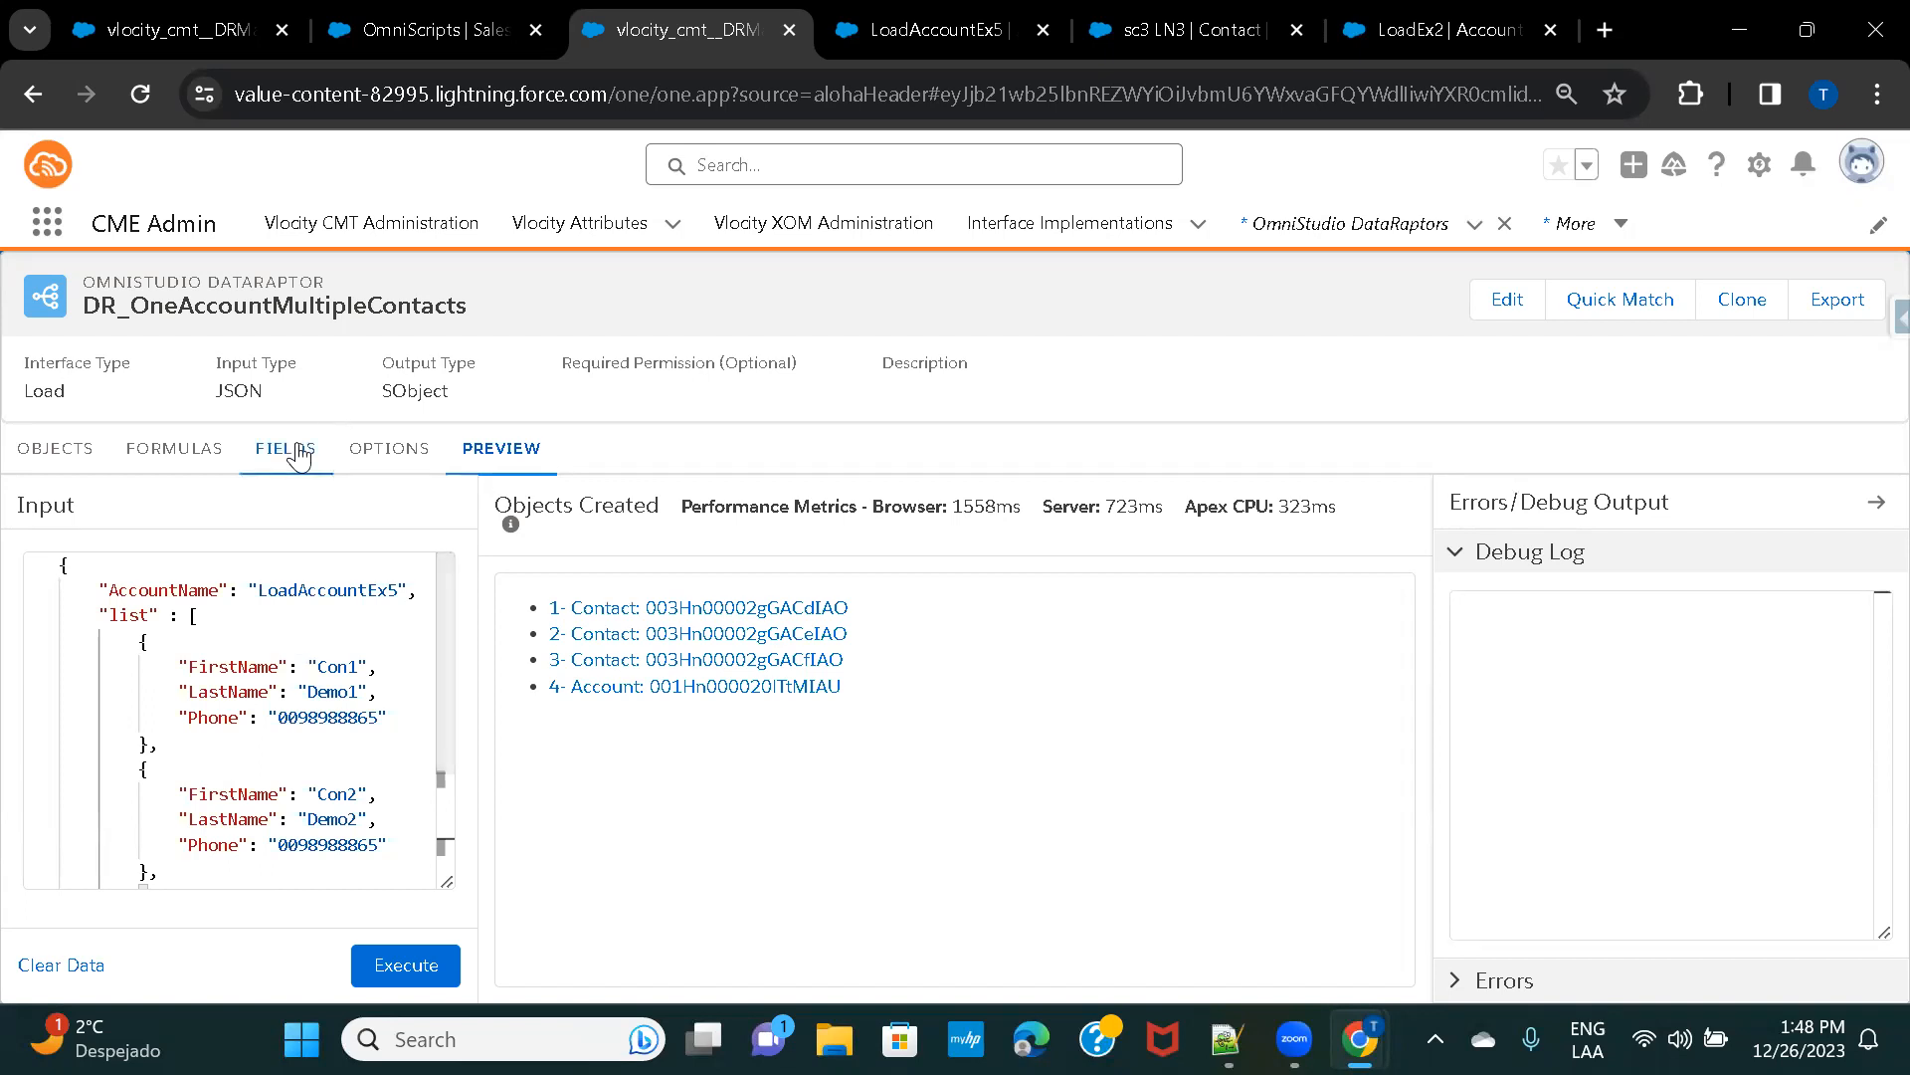
Recheck the Contact-to-Account link and both objects' field mappings, and return to the Preview input and created objects.
{"action": "left_click", "coordinate": [47, 452]}
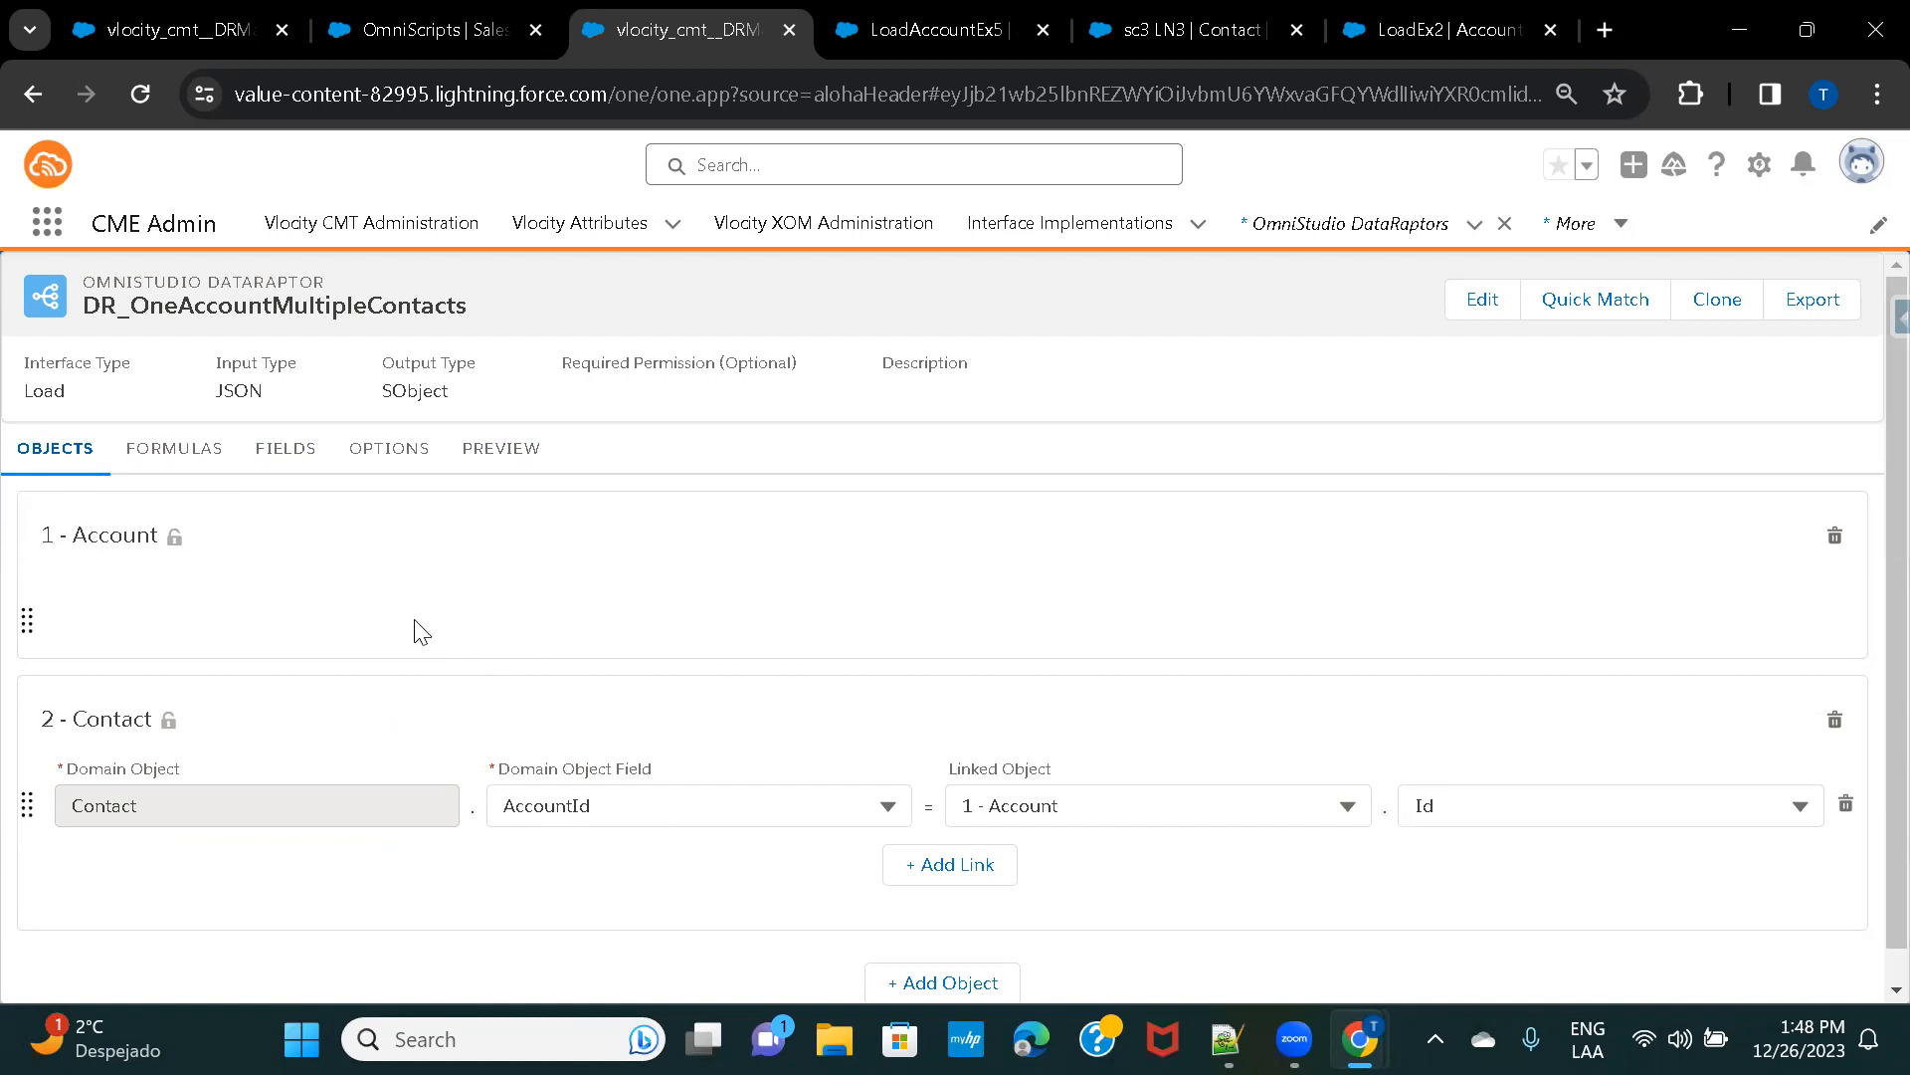
{"action": "left_click", "coordinate": [298, 449]}
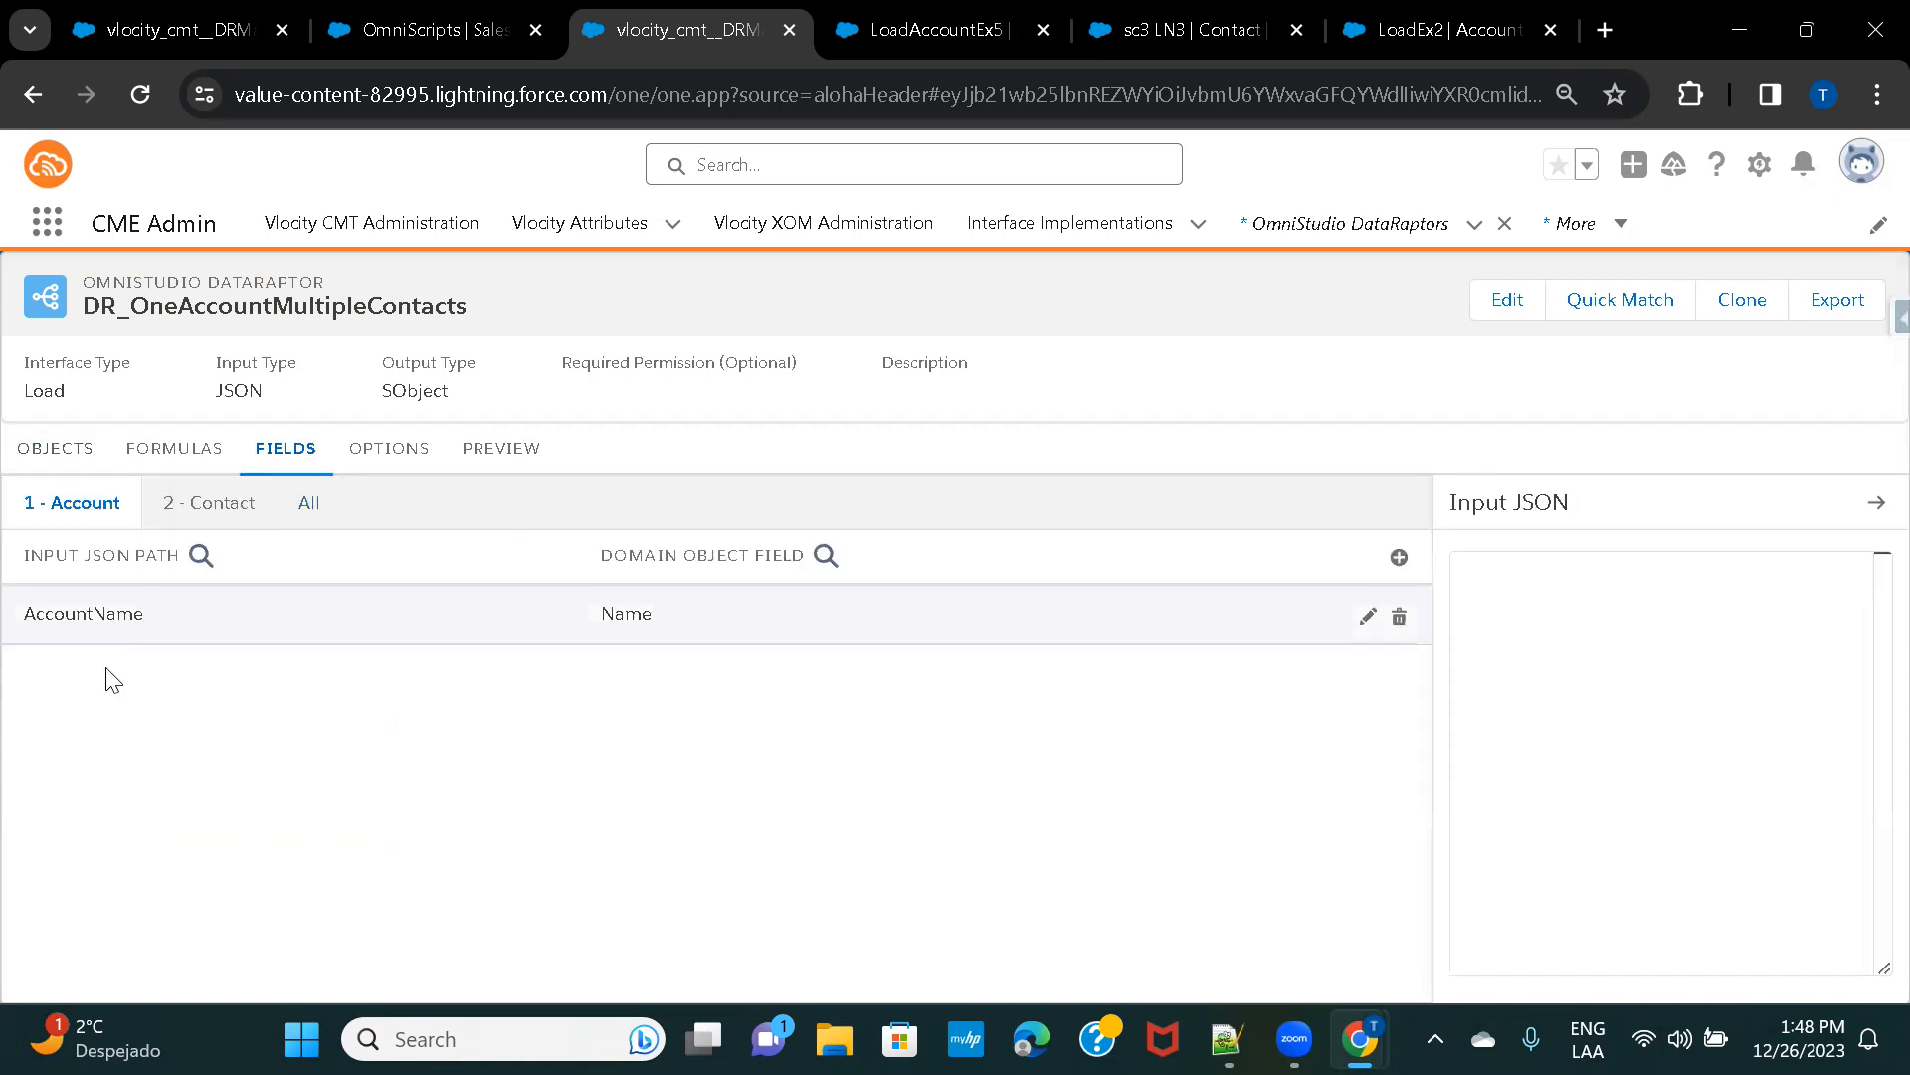
{"action": "left_click", "coordinate": [215, 507]}
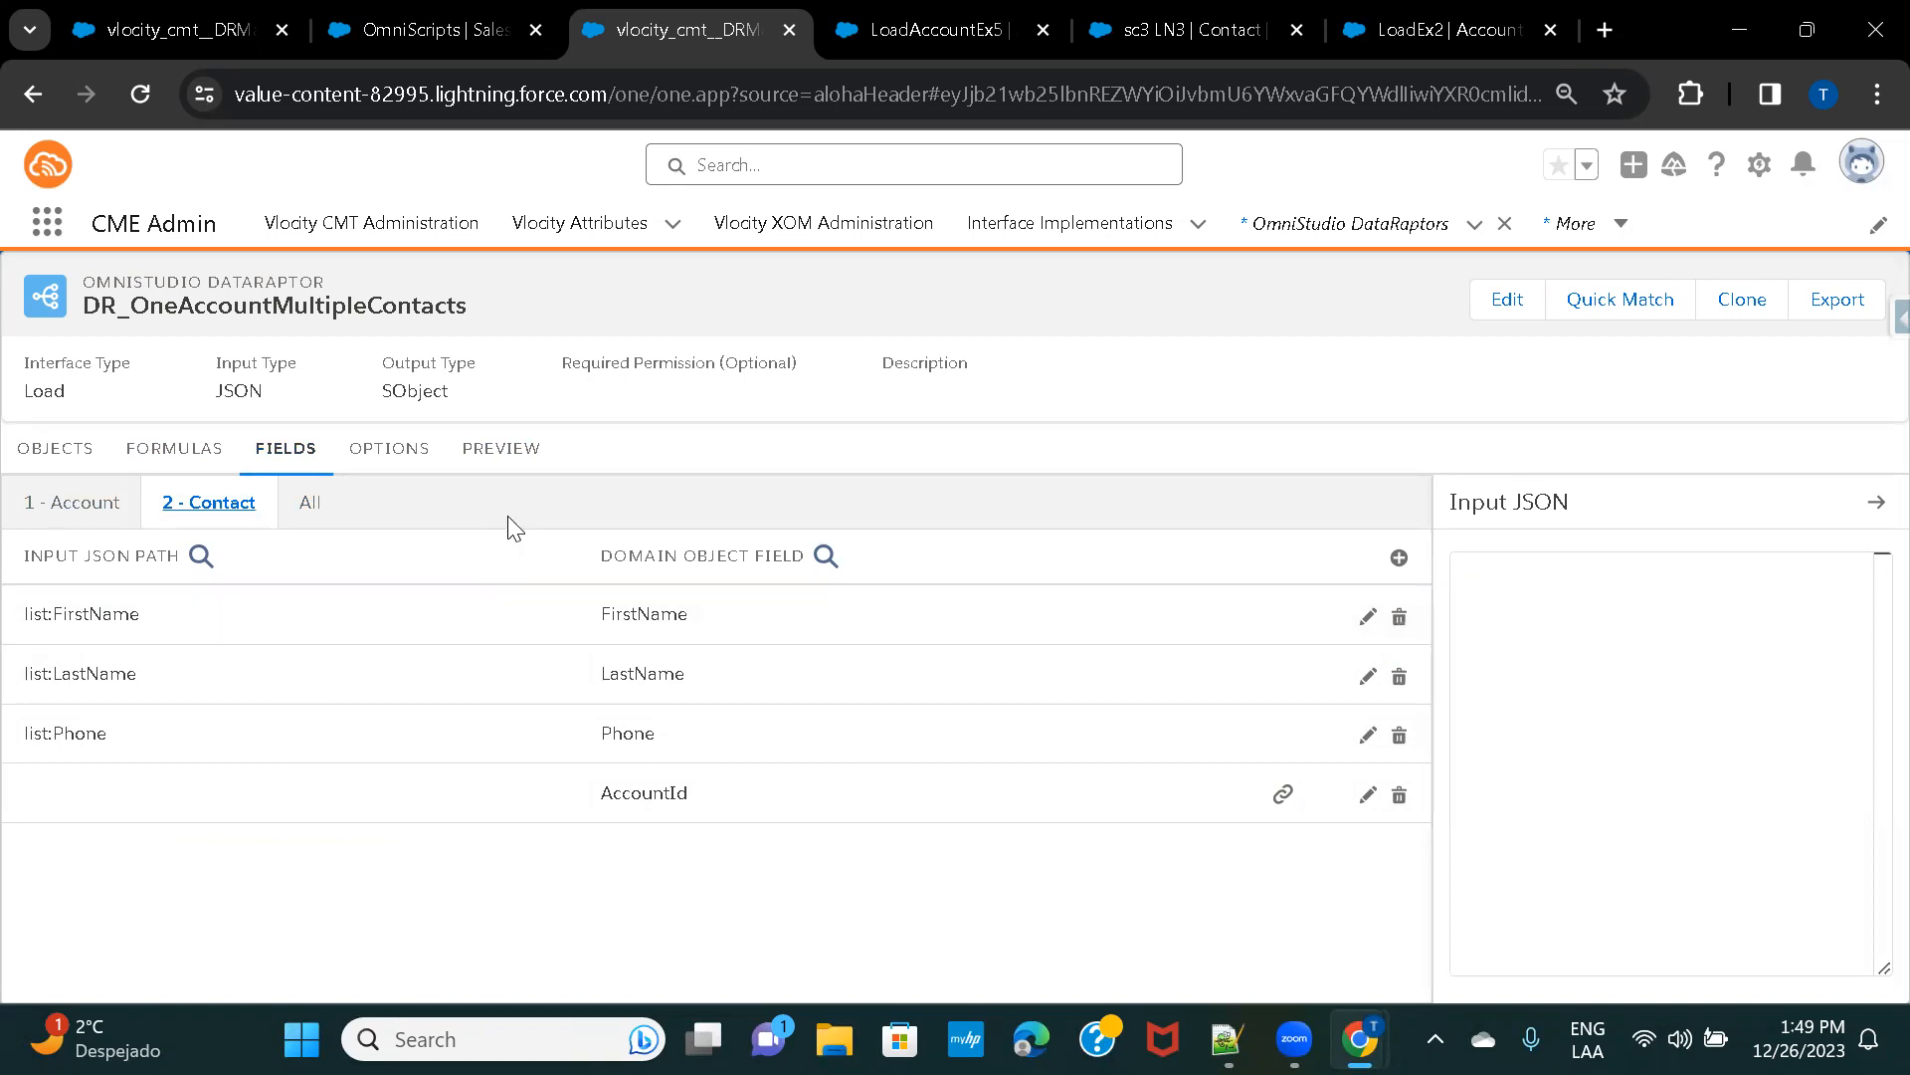
{"action": "left_click", "coordinate": [535, 454]}
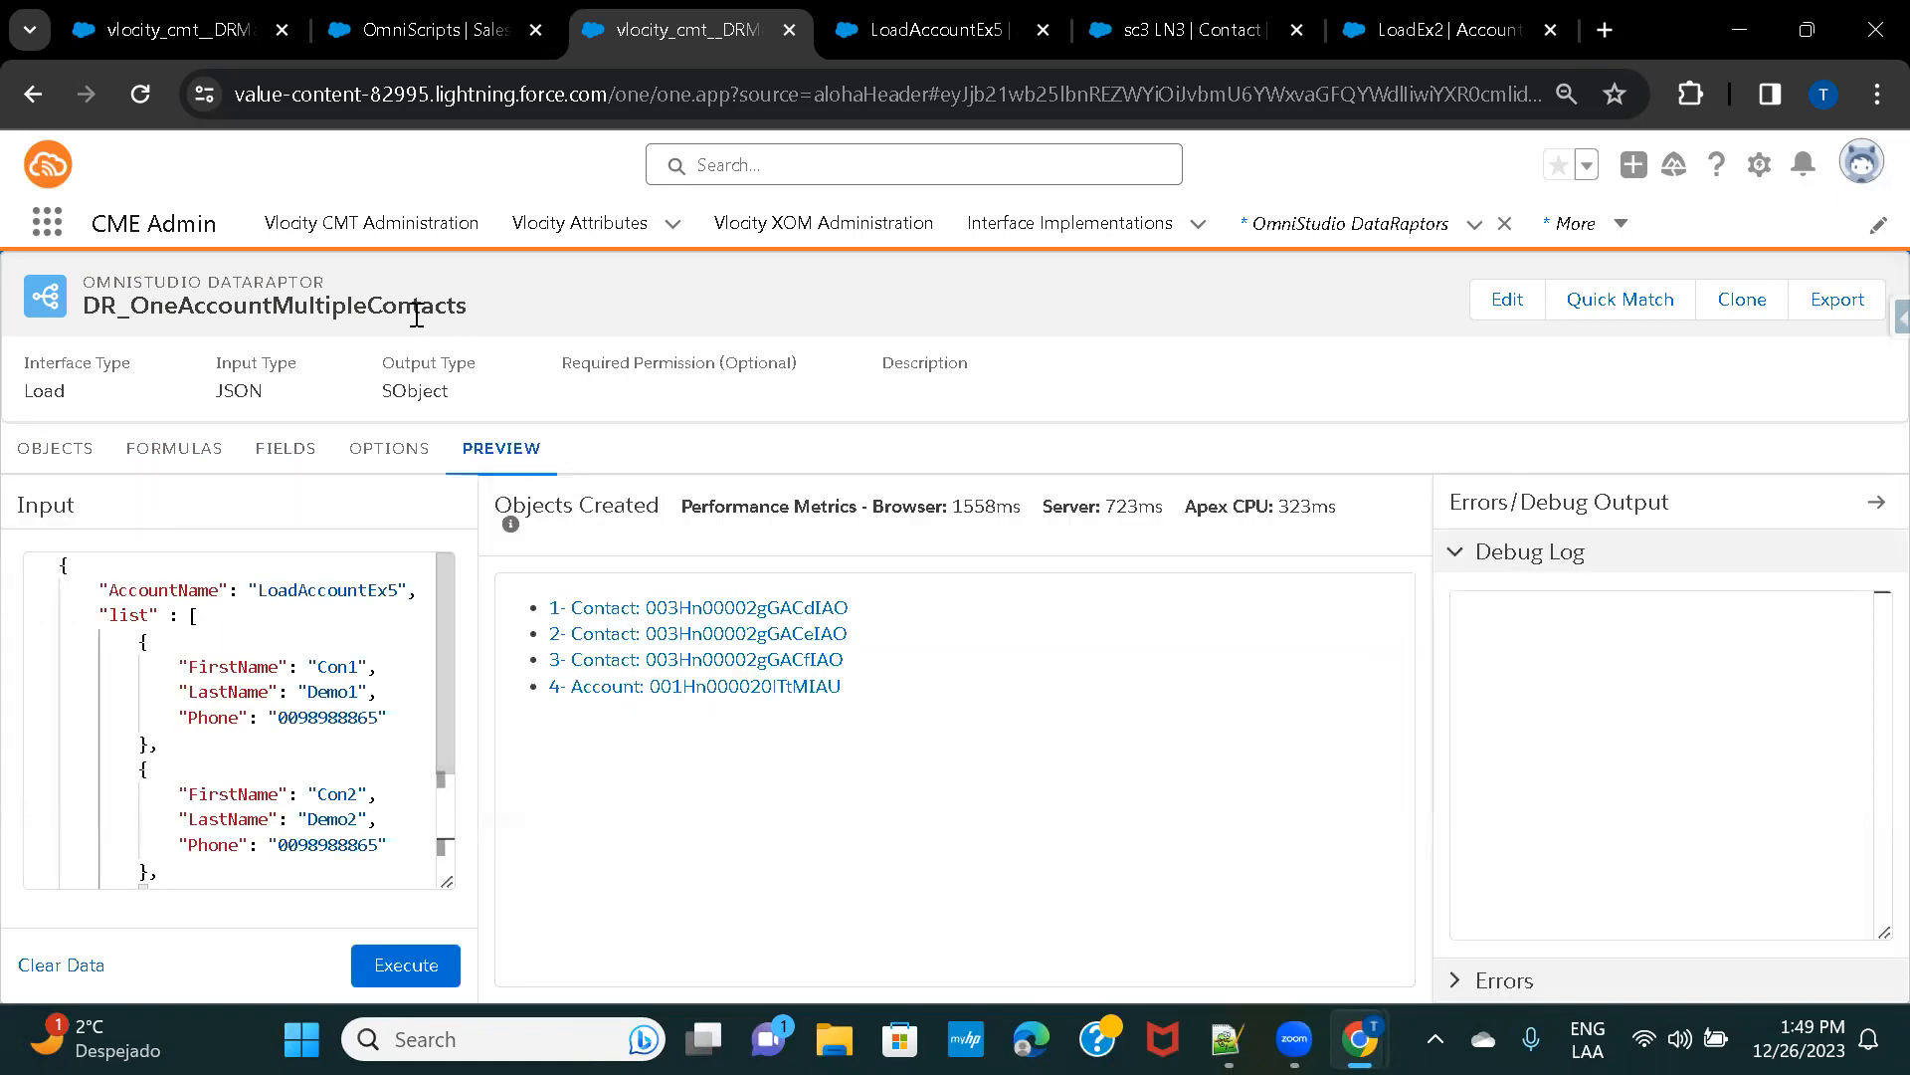